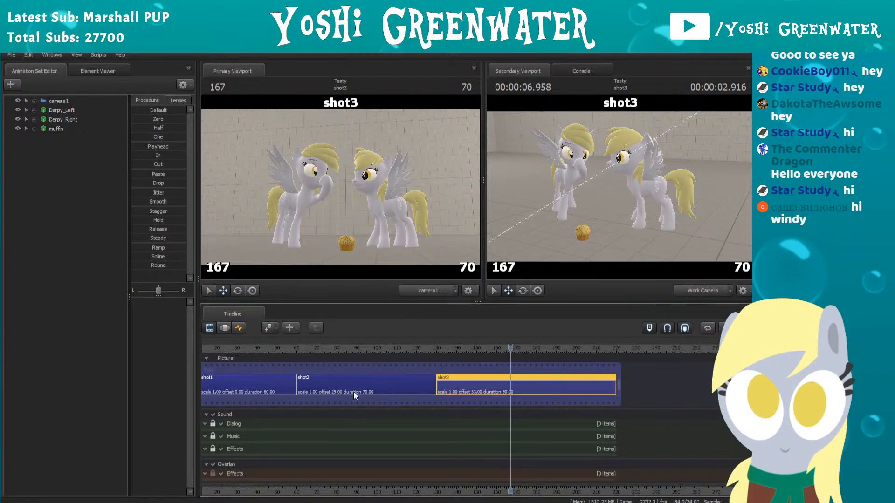
Step: Move the playhead to the early part of shot3 and briefly play the animation from there
scroll(354, 392, down, 3)
click(301, 349)
key(space)
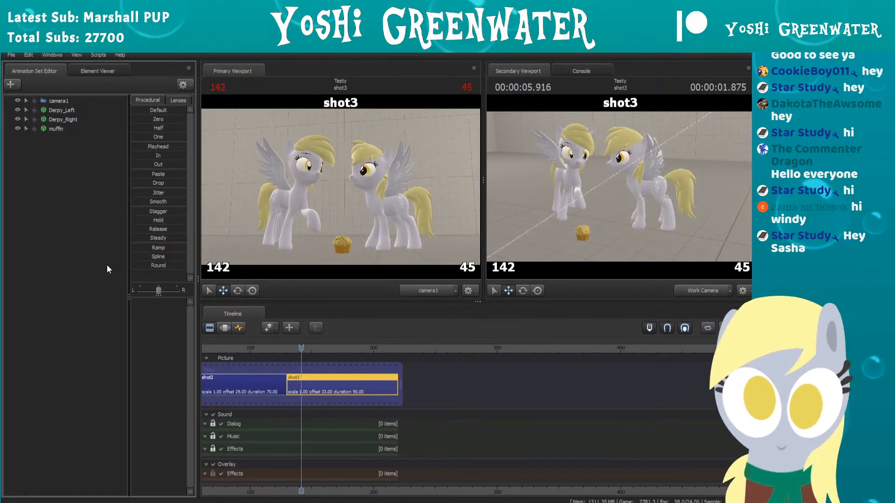
Step: Open the model picker for a new animation set, browse the usermod model folders, and close it without adding a model
click(14, 85)
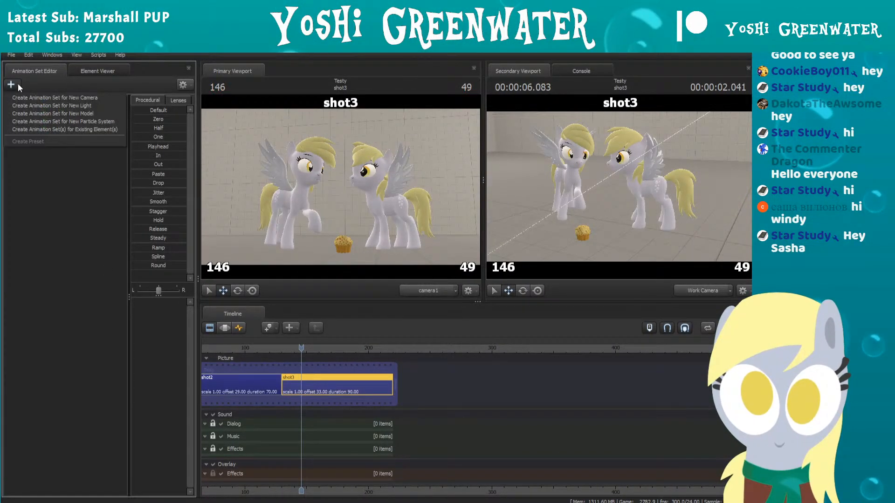
click(38, 111)
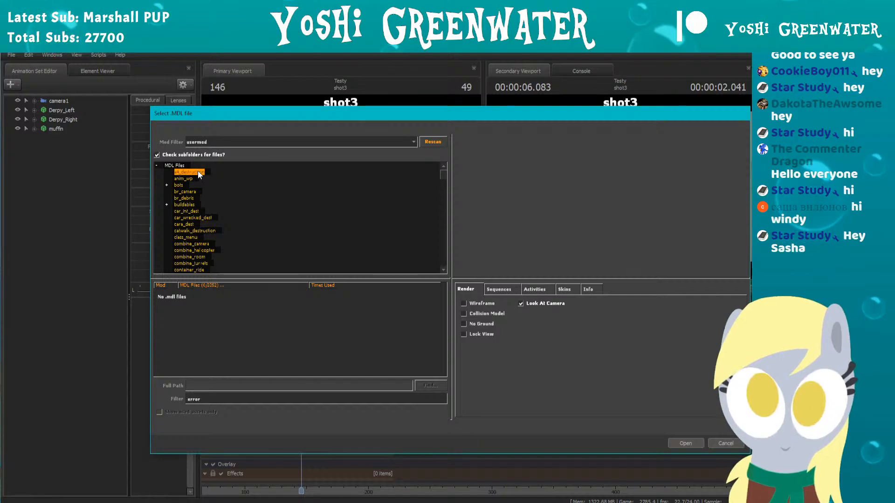
click(194, 179)
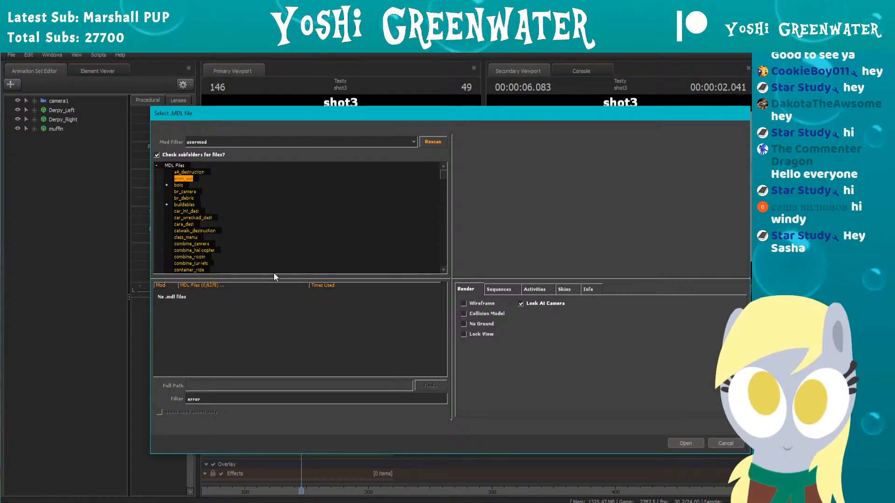
scroll(218, 205, down, 5)
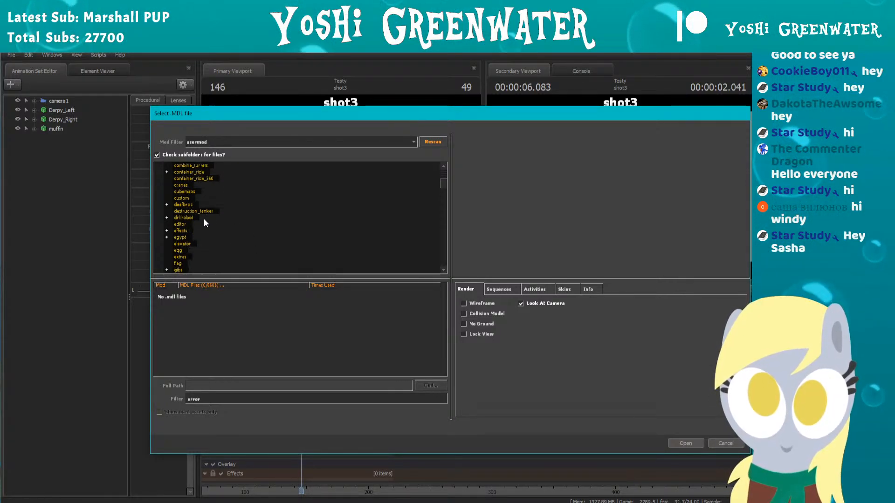
click(200, 224)
scroll(202, 227, down, 3)
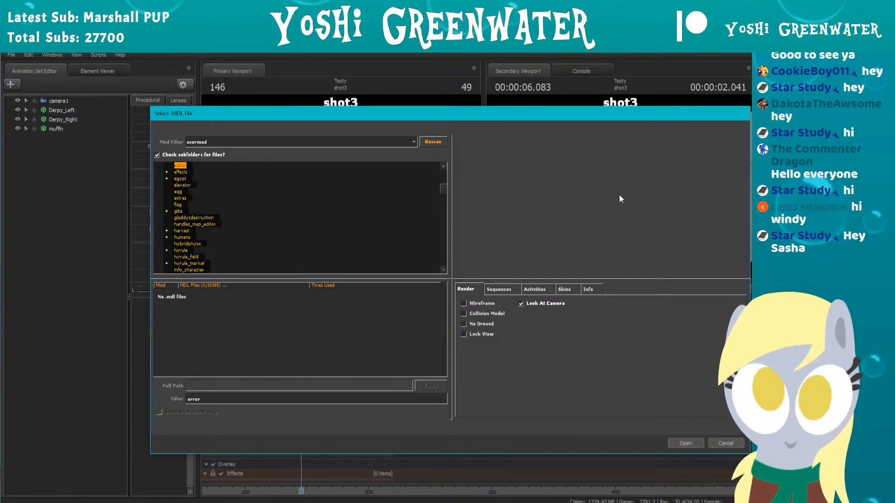
click(195, 218)
scroll(189, 236, down, 3)
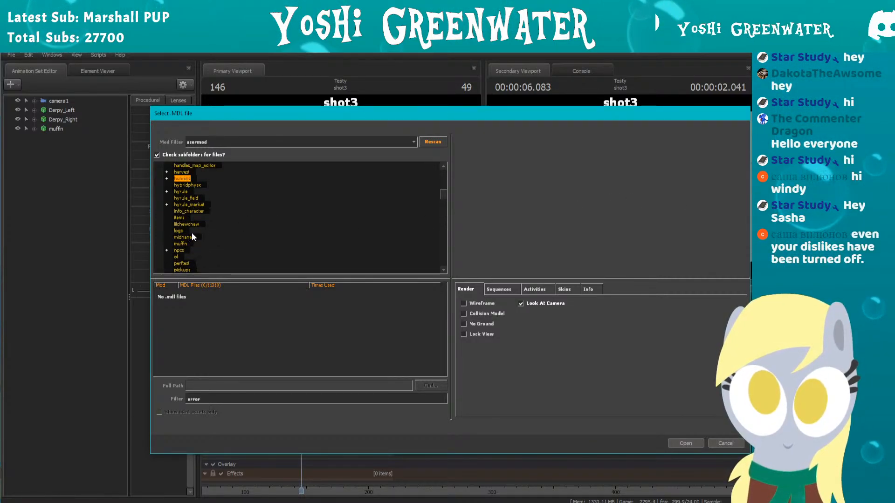
click(195, 224)
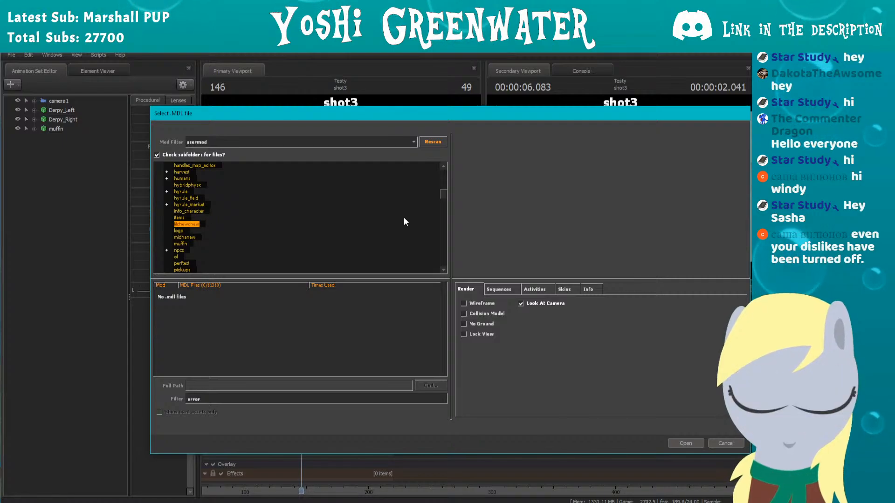
drag(460, 115, 434, 119)
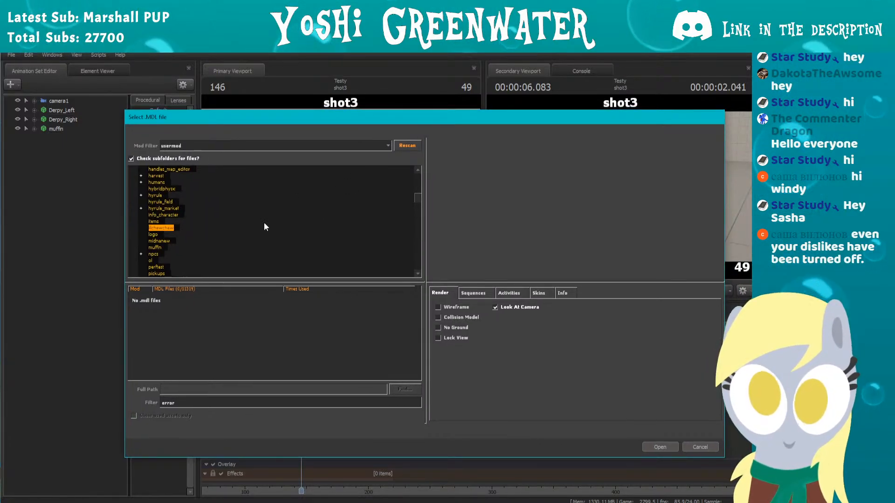
scroll(252, 230, down, 8)
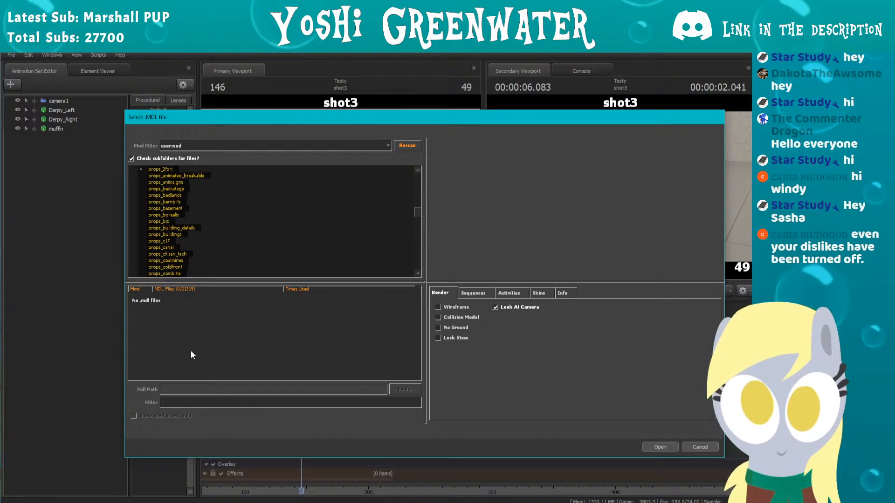
key(Escape)
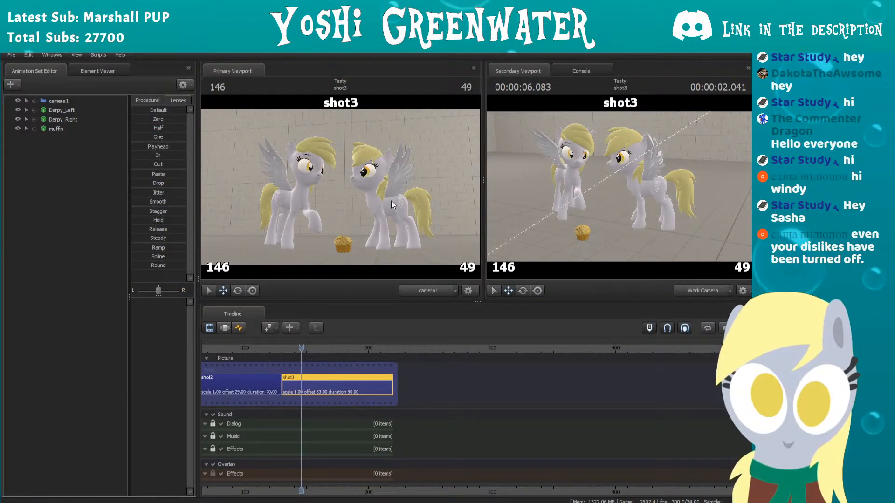
Step: Reopen the new model picker, inspect the 3D model preview from another angle, and close the picker
click(365, 298)
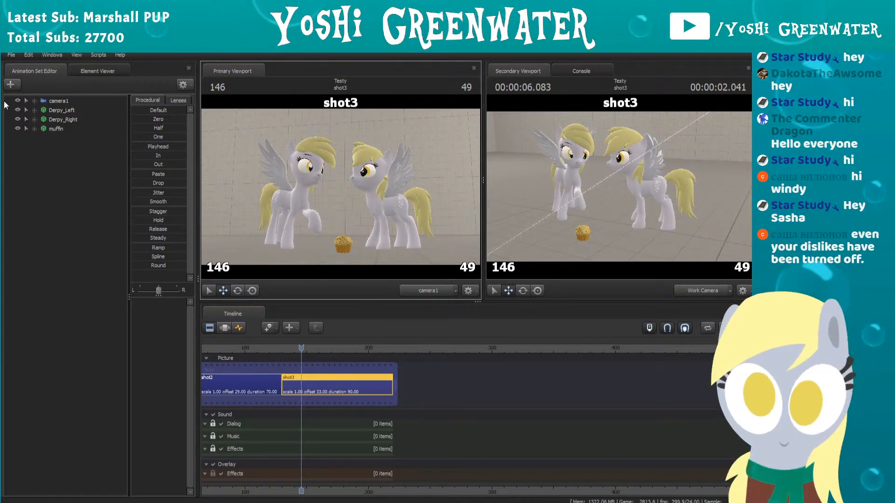
click(14, 84)
click(37, 96)
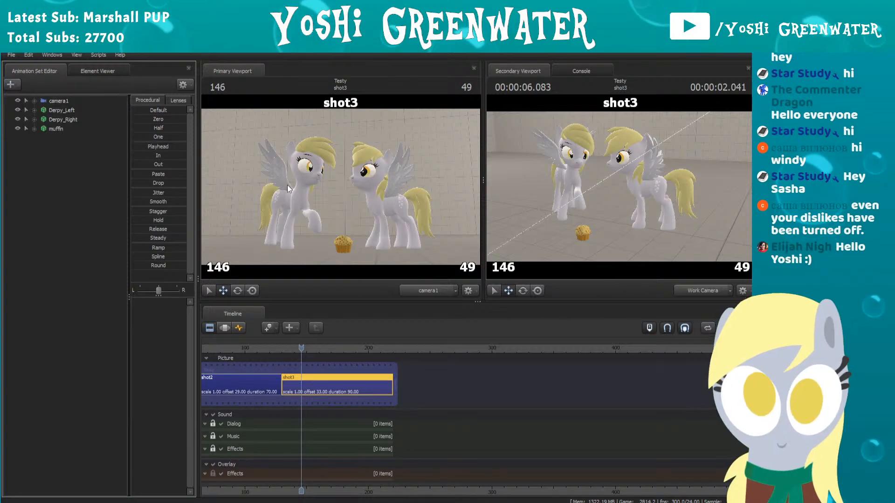
drag(592, 208, 553, 217)
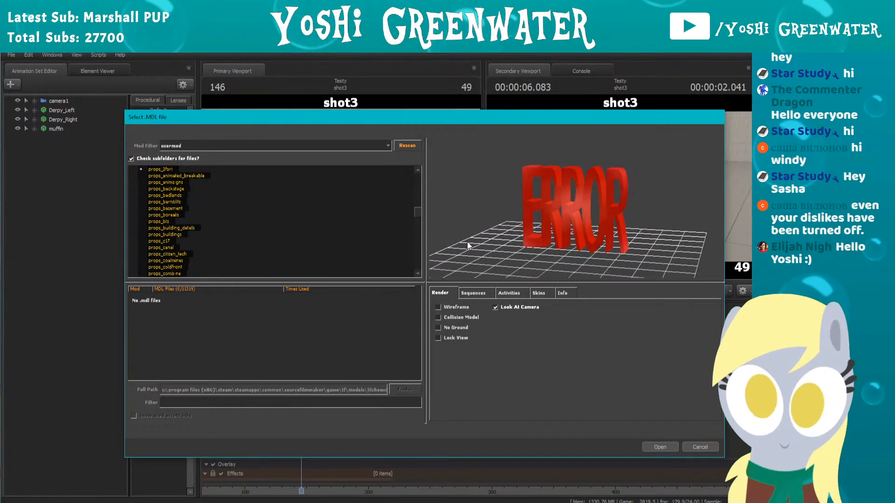
click(656, 447)
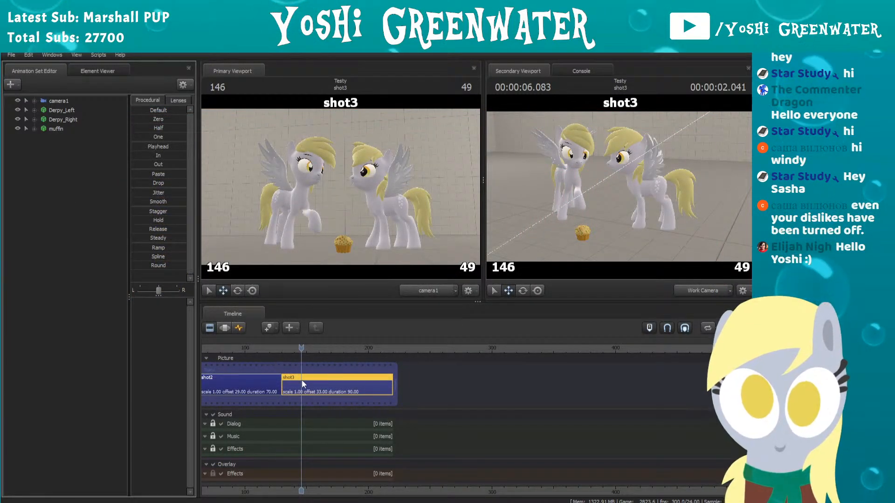
Step: Select shot1, shot2 and shot3 in turn on the timeline to compare their animation sets
middle_drag(220, 376, 402, 389)
click(381, 387)
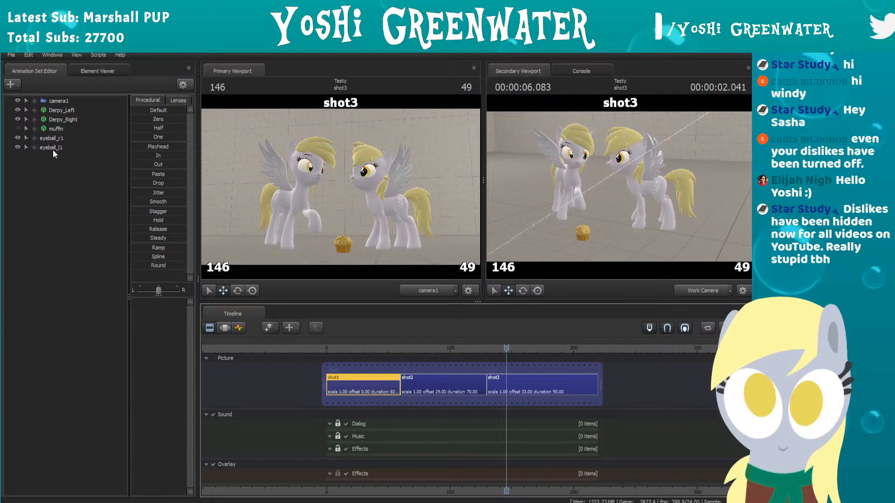
click(435, 387)
click(513, 387)
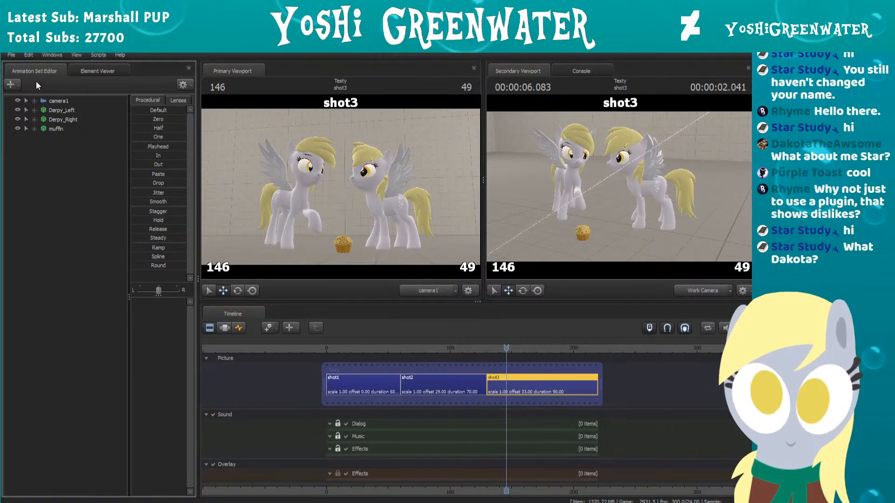
Step: Bring up the model picker for a new animation set and examine the usermod folder tree, including the subfolders of tools
click(10, 84)
click(31, 112)
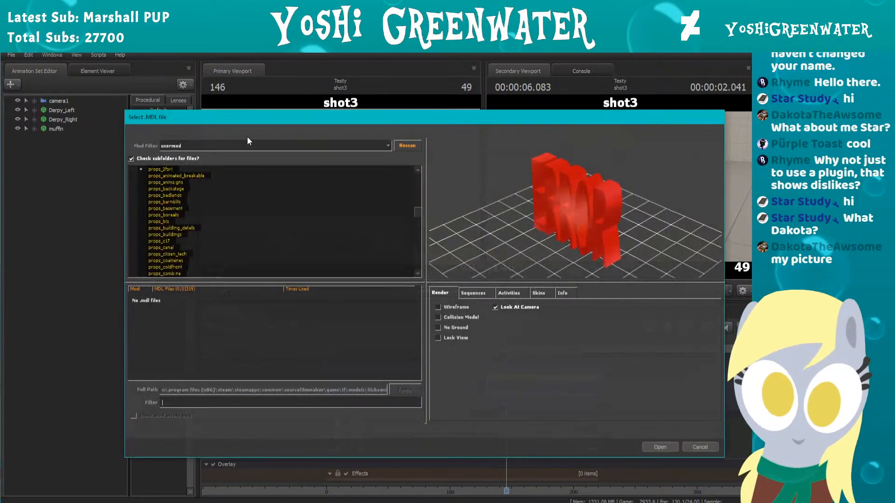
drag(337, 115, 372, 107)
scroll(217, 201, down, 10)
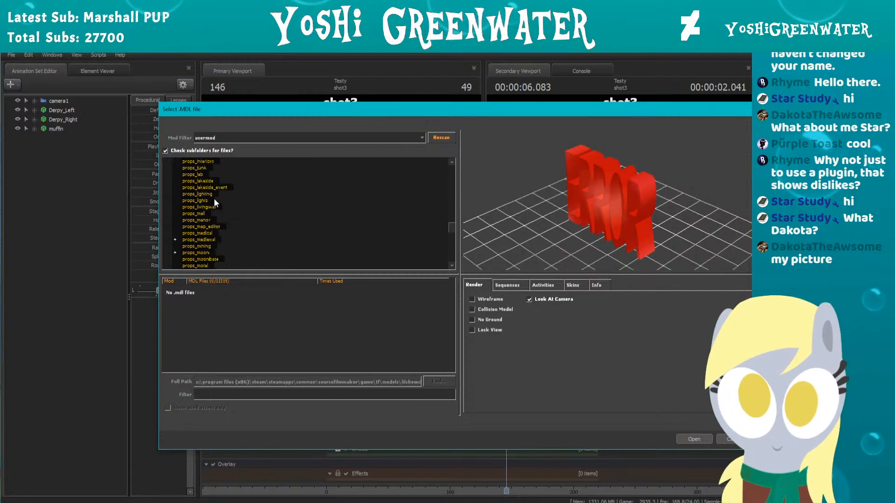
scroll(214, 199, down, 10)
click(181, 214)
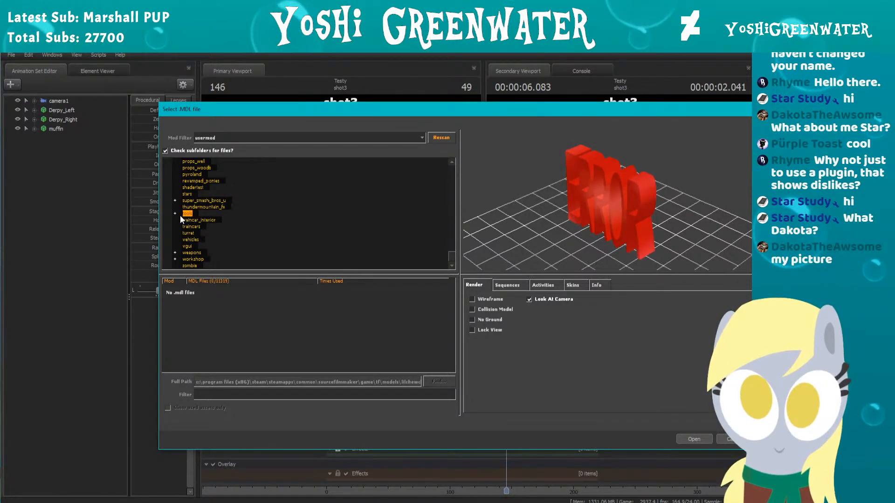
click(180, 215)
click(194, 220)
click(197, 227)
scroll(198, 226, down, 1)
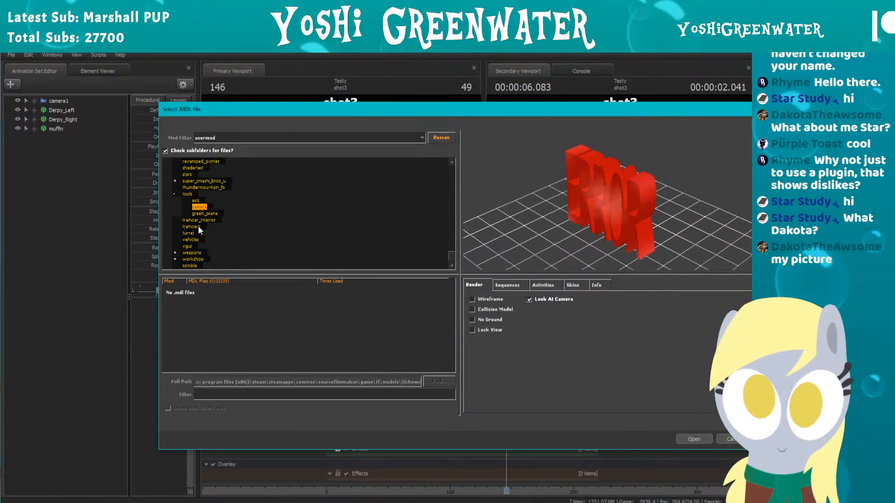
click(195, 226)
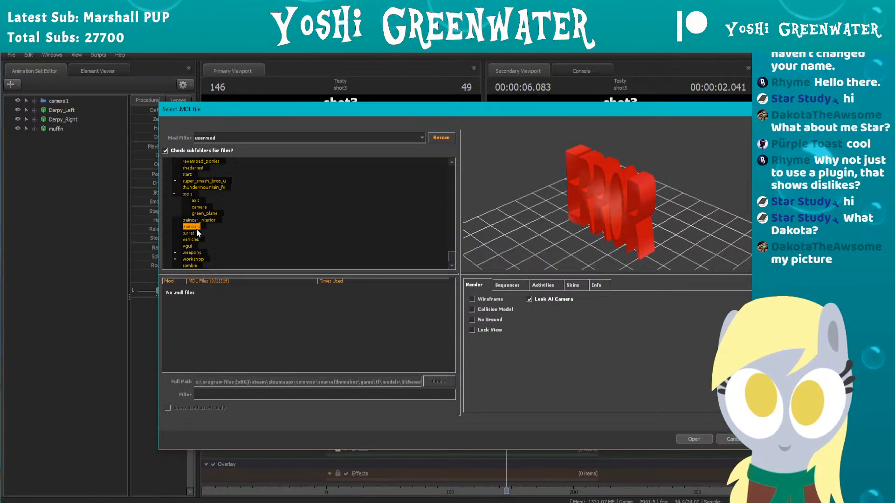
Step: Select the car_int_dest model folder and set the mod filter to All Mods
scroll(205, 228, up, 10)
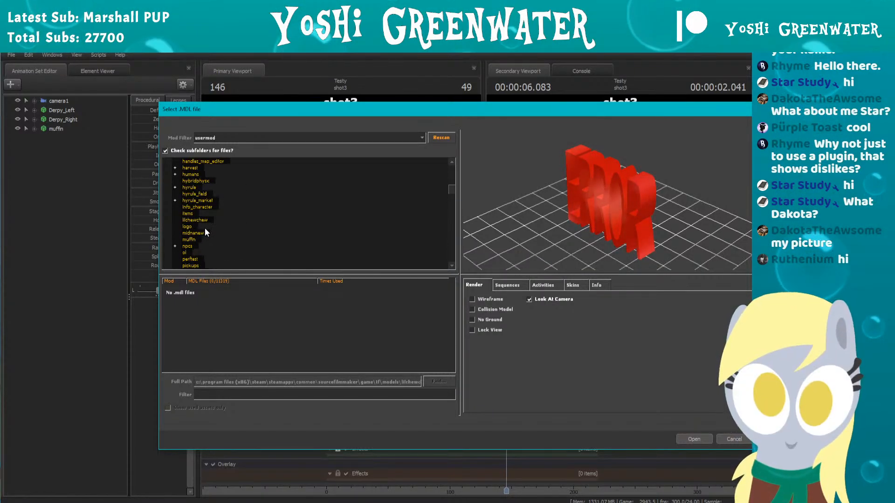
scroll(205, 228, up, 10)
click(189, 207)
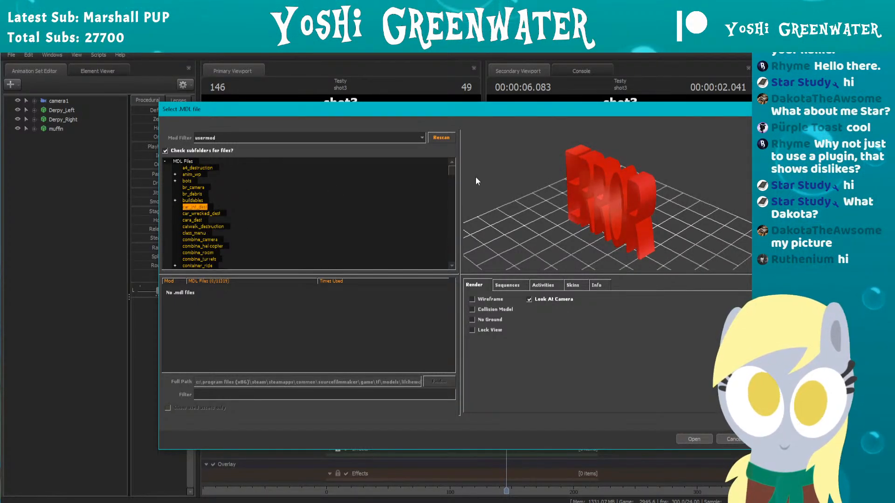
drag(601, 183, 614, 152)
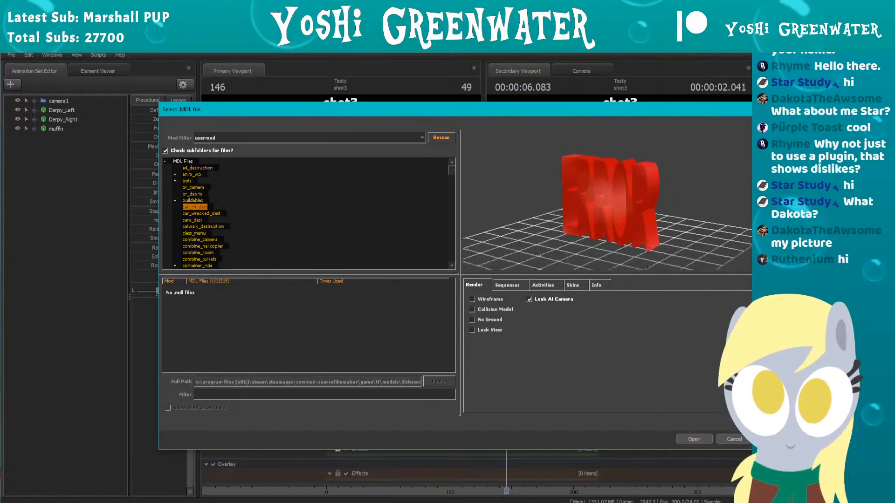
click(236, 137)
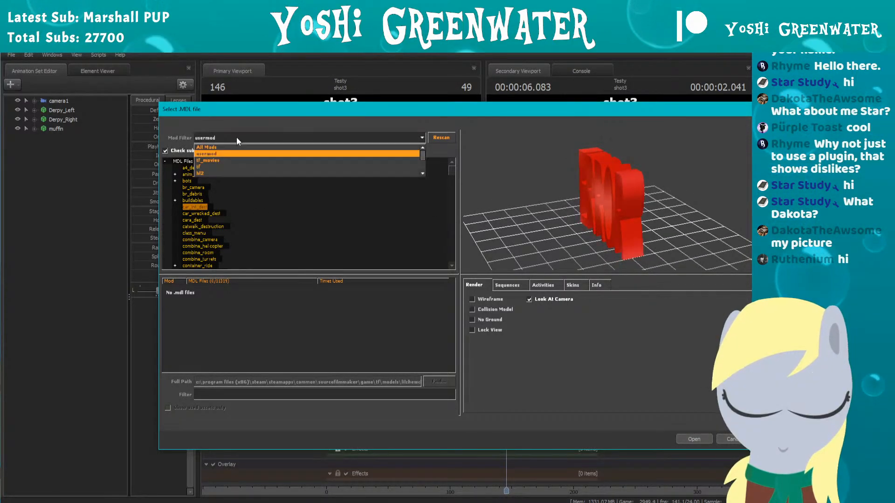
click(231, 146)
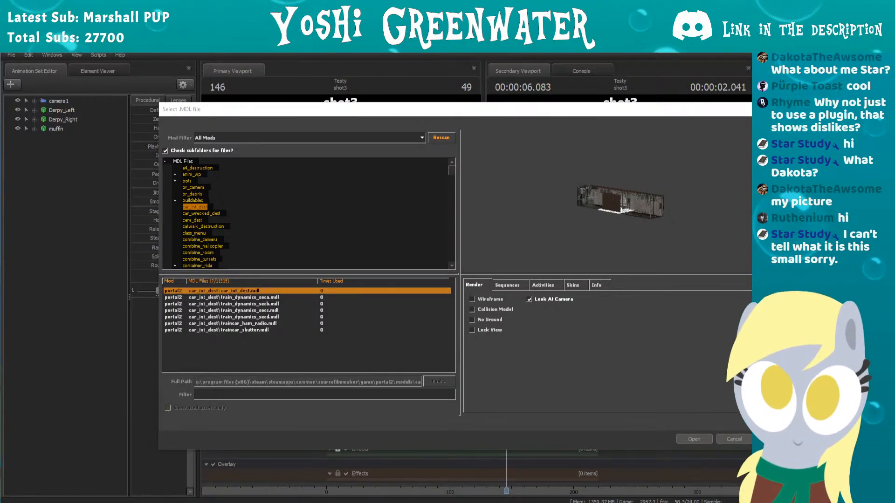
Step: Preview the models in the first folders, from a4_destruction and anim_wp through br_camera and buildables to car_wrecked_dest
click(191, 168)
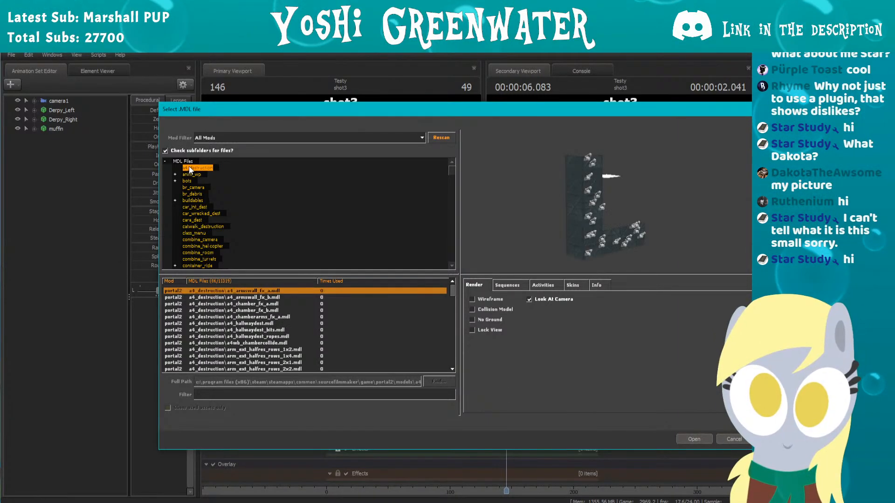
click(188, 181)
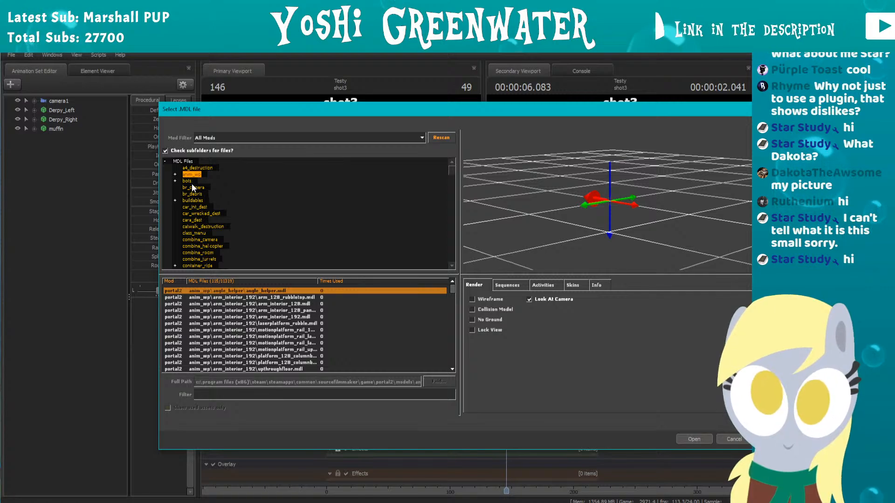
click(194, 187)
click(187, 182)
click(187, 186)
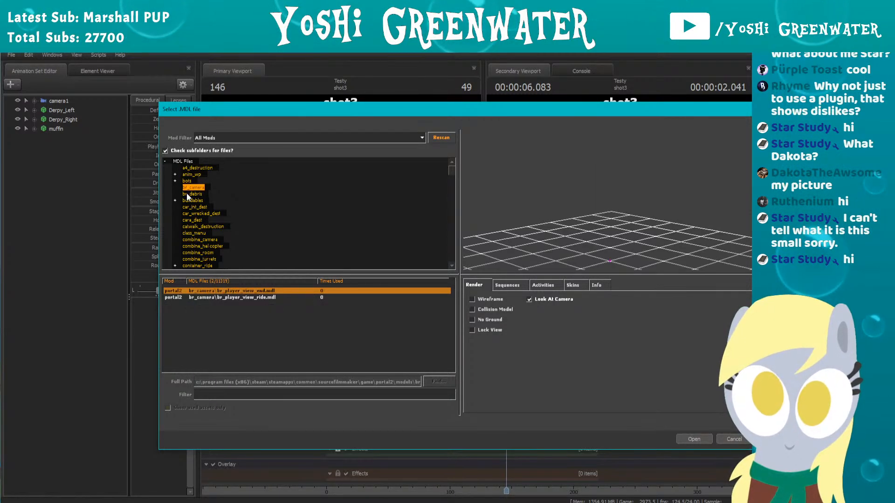
click(188, 194)
click(189, 201)
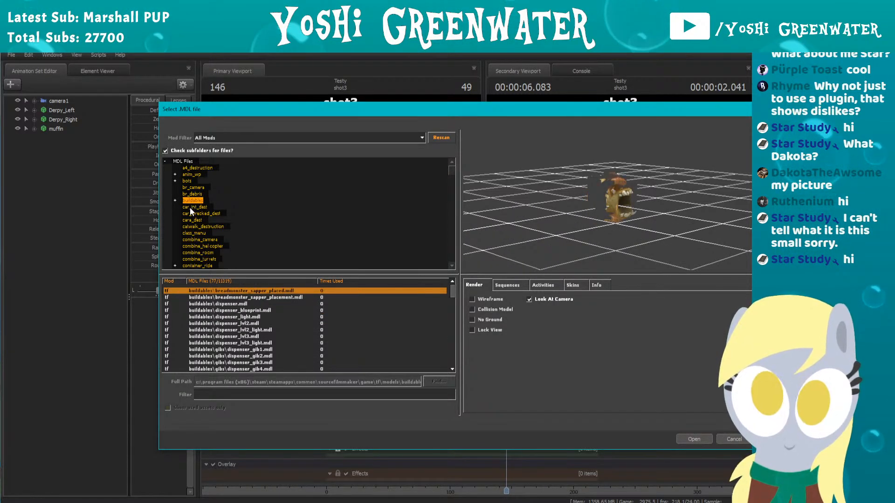
click(189, 208)
click(192, 214)
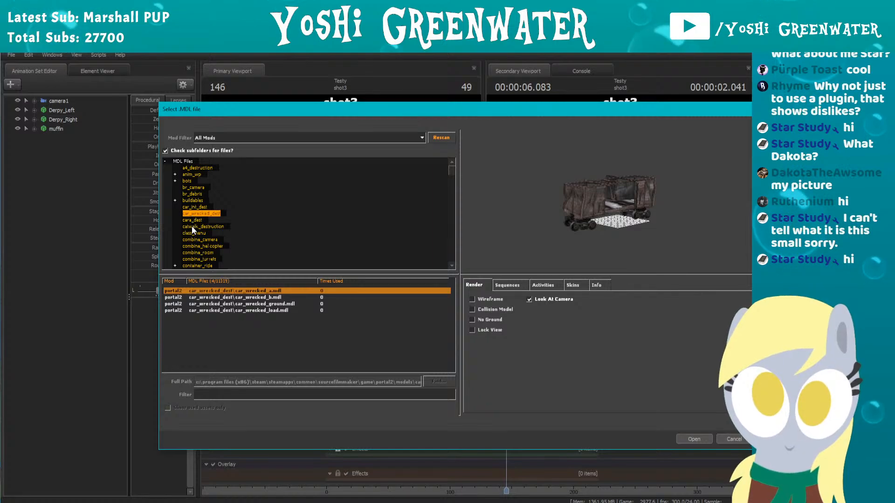
Step: Preview further model folders, from catwalk_destruction and destruction_tanker through portal to props_barnblitz
click(191, 227)
scroll(192, 227, down, 4)
click(192, 228)
scroll(191, 227, down, 4)
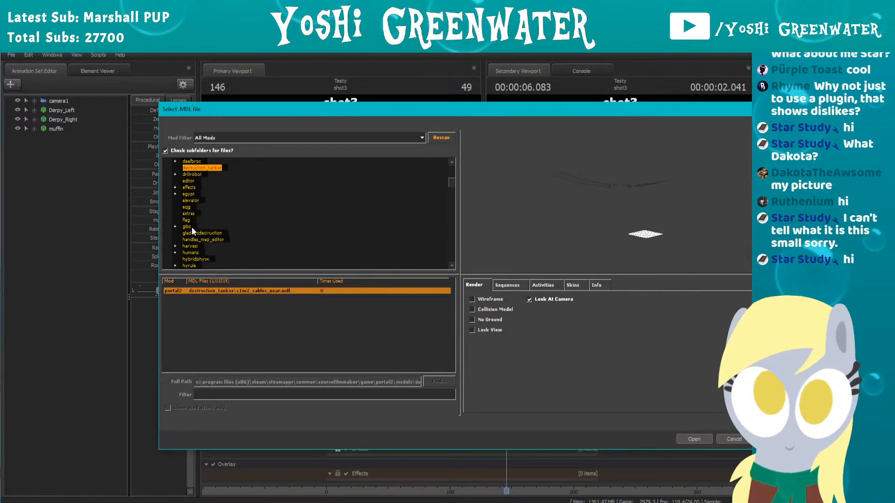
click(191, 228)
scroll(191, 228, down, 4)
click(192, 227)
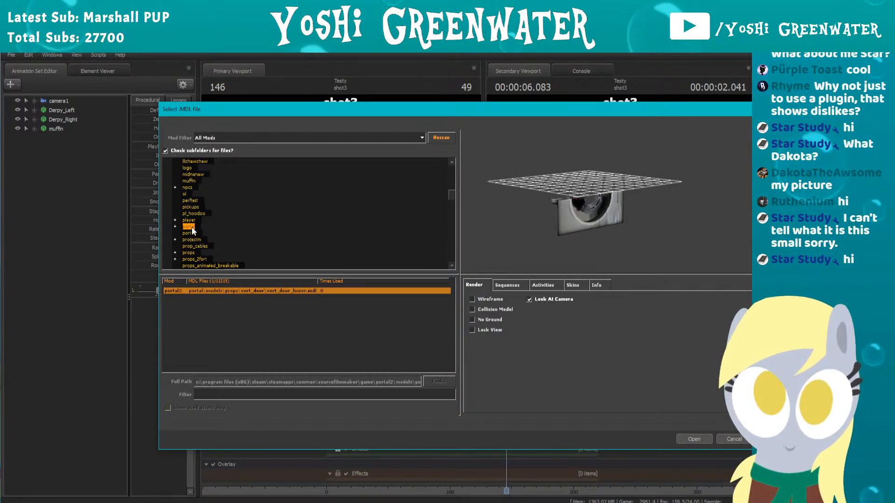
scroll(192, 227, down, 4)
click(192, 228)
click(198, 216)
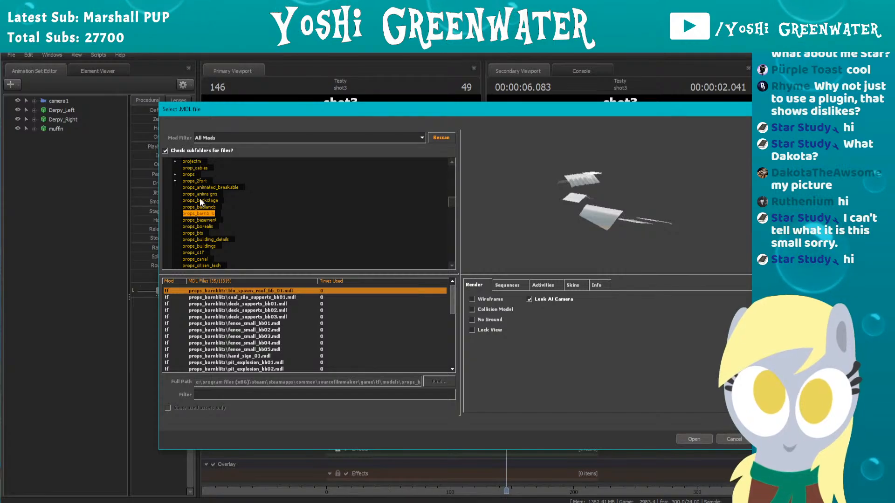
Step: Preview models in the props folders, from props_backstage through props_doomsday to props_nature
click(199, 198)
scroll(193, 224, down, 5)
click(193, 227)
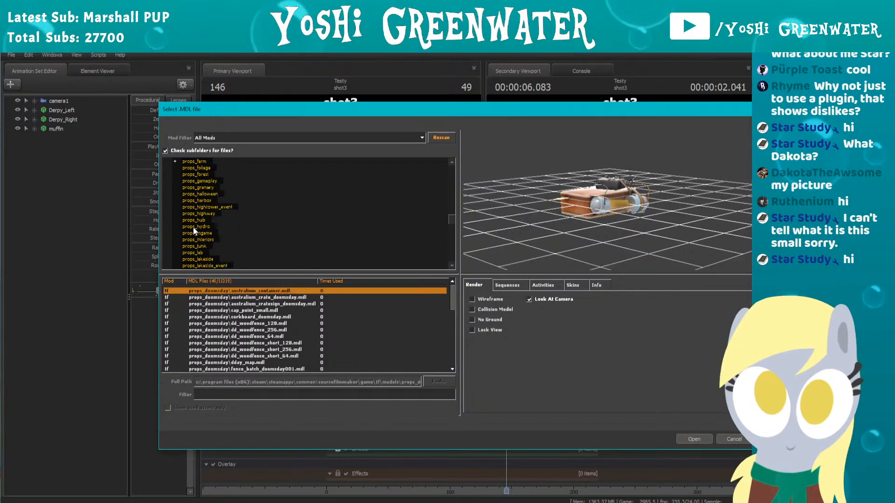
scroll(193, 227, down, 5)
click(193, 228)
scroll(193, 227, down, 5)
click(193, 228)
scroll(193, 227, down, 5)
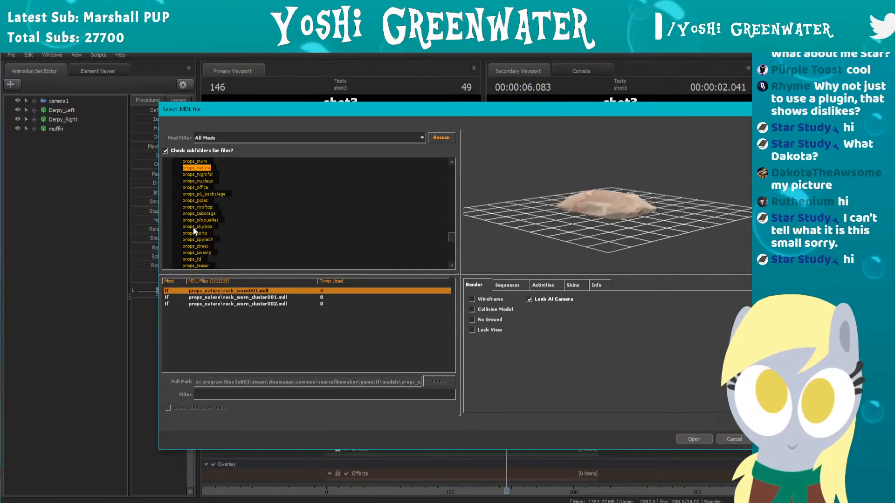
Step: Preview the bench_indoor001a model in props_trainstation from another angle and dismiss the model picker without adding anything
click(192, 228)
scroll(193, 227, down, 5)
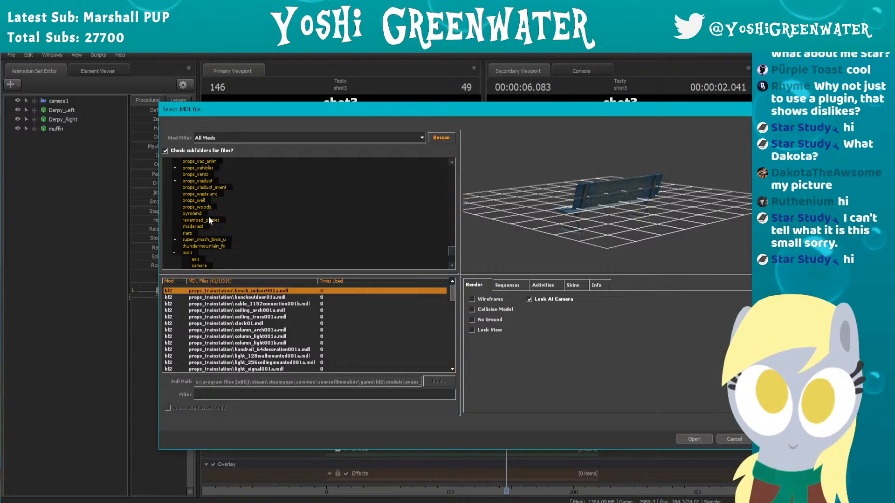
drag(559, 205, 662, 224)
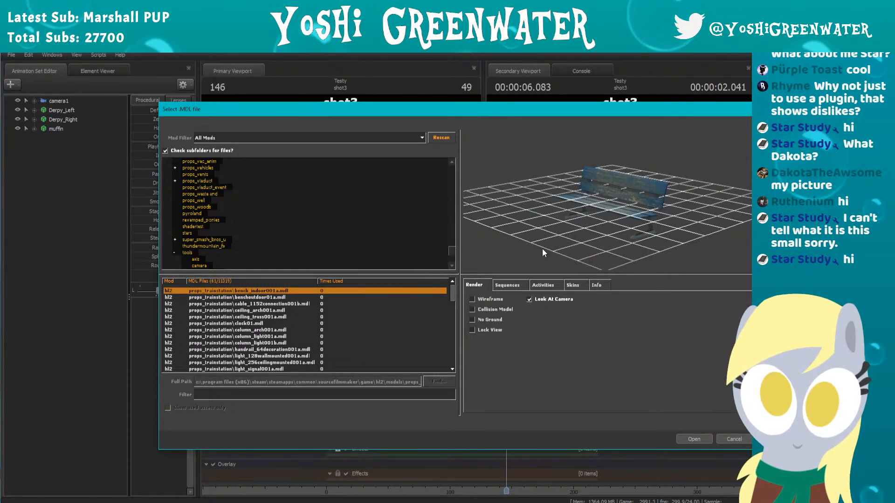
click(732, 439)
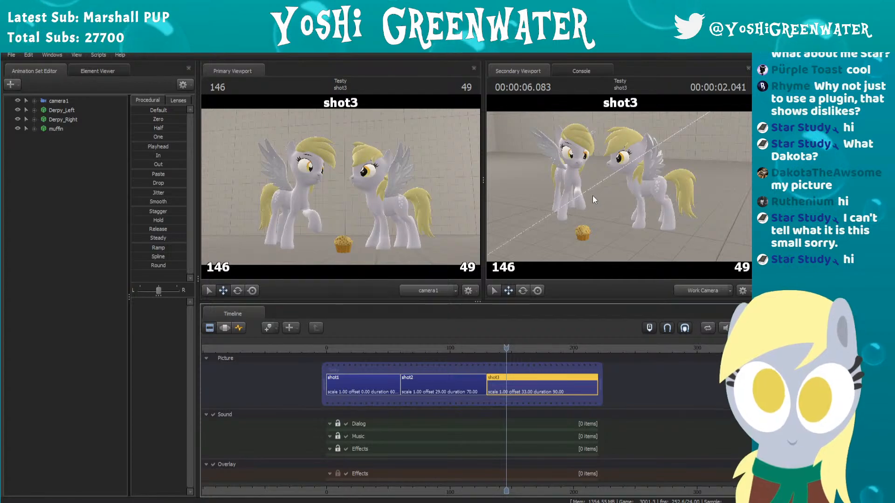
Step: Bring the work camera closer to both ponies and step through shot3 around frames 151 to 153 to examine the raised hoof
key(w)
drag(592, 195, 621, 190)
key(a)
scroll(498, 368, up, 3)
scroll(497, 368, up, 2)
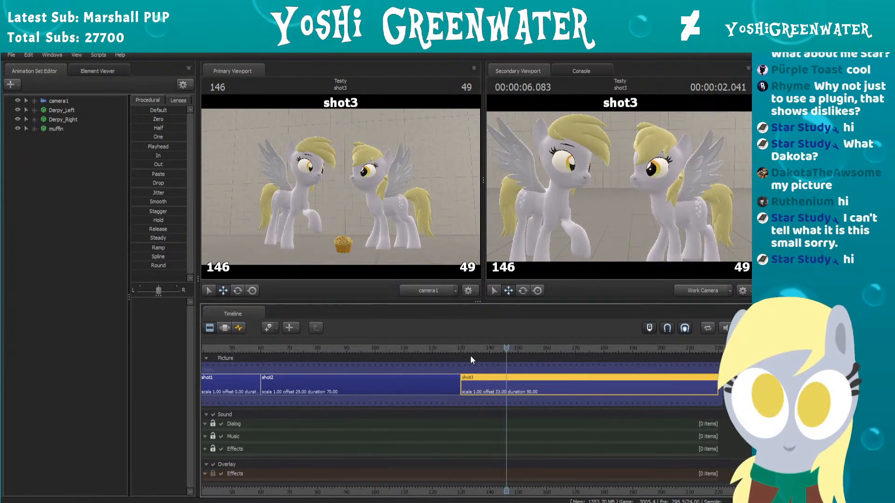
drag(457, 348, 519, 337)
key(Right)
key(Right)
key(Right)
key(Right)
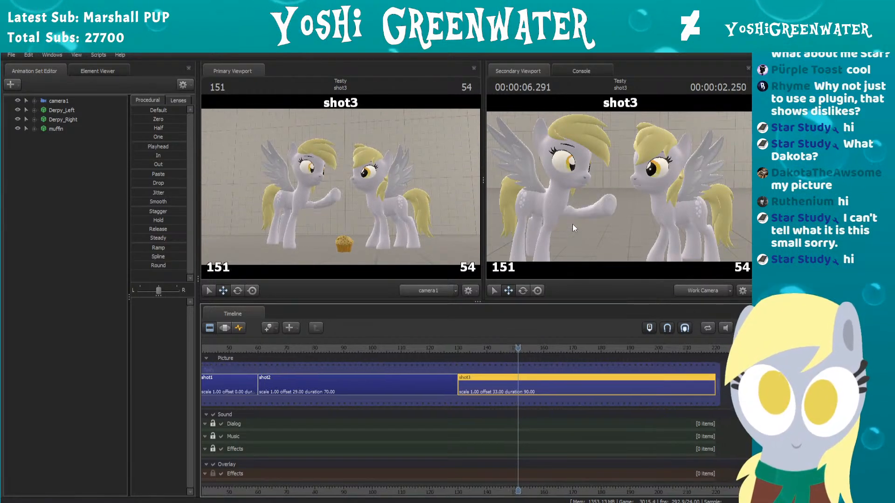
key(Left)
key(Left)
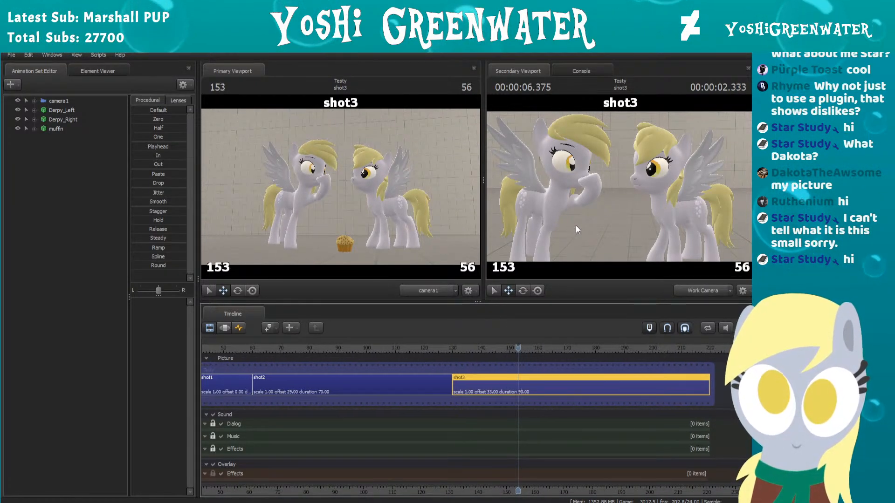
Step: Switch the timeline to the Graph Editor and expand Derpy_Left's RigArms control group
click(233, 327)
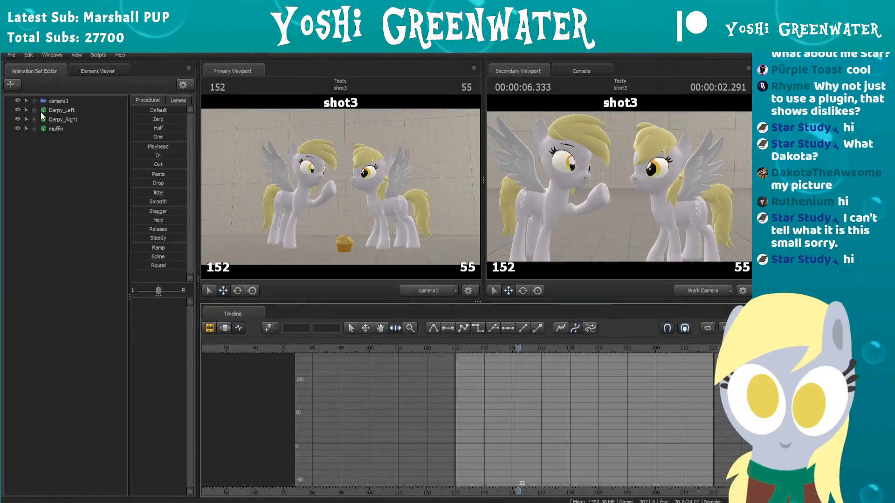
click(58, 110)
click(31, 110)
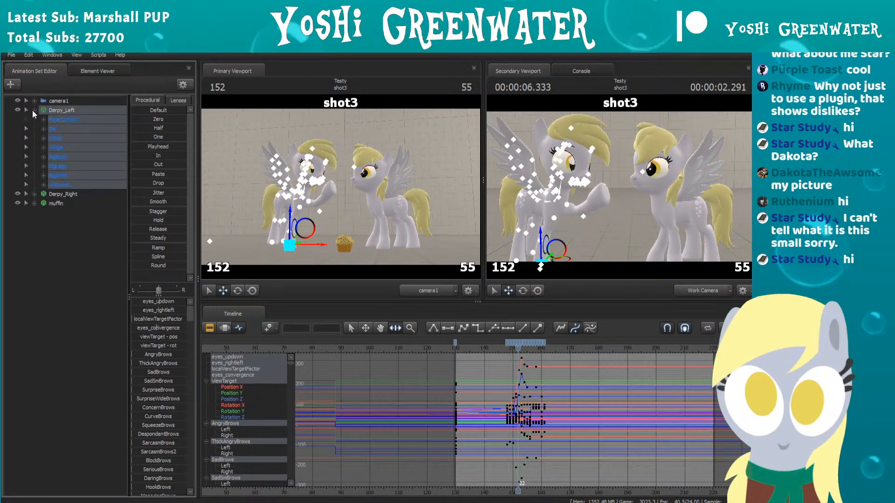
click(43, 166)
click(44, 166)
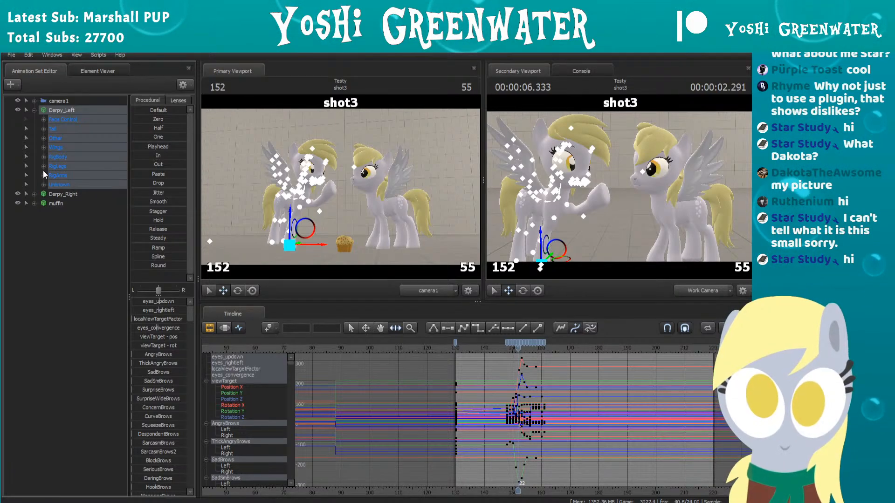
click(42, 175)
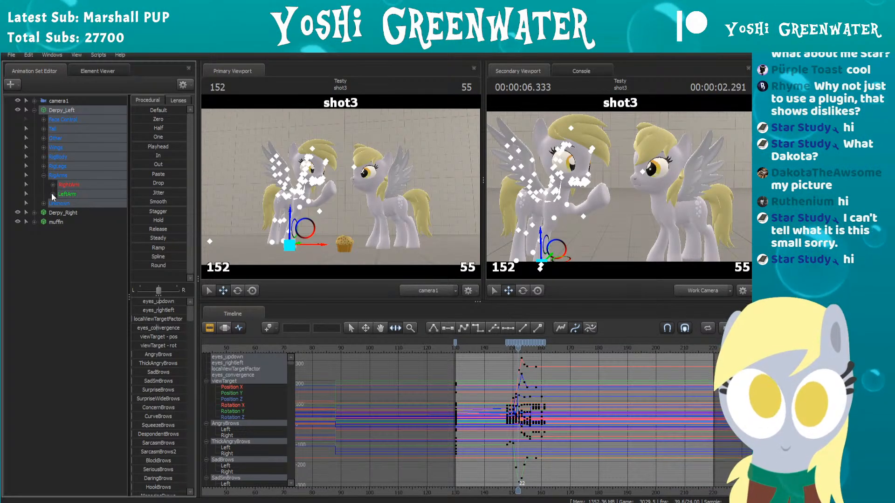
Step: Examine the curves of rig_hand_R and rig_collar_R in Derpy_Left's RightArm group
click(53, 185)
click(79, 194)
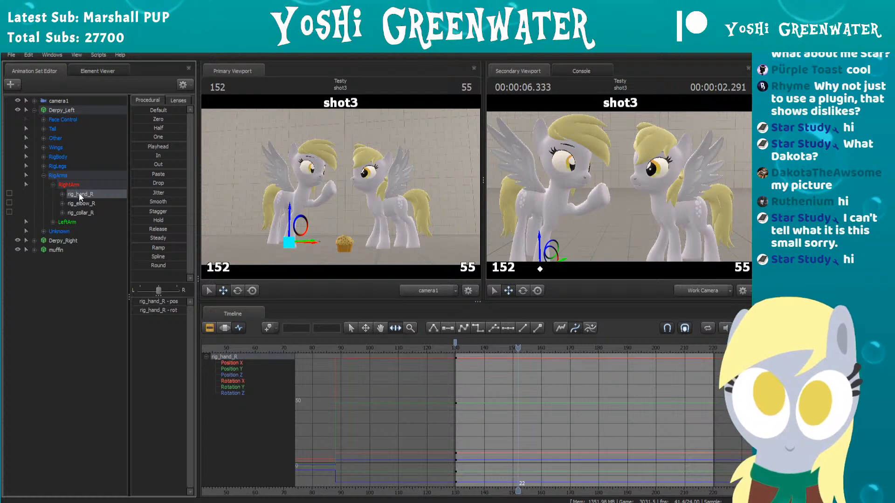
click(78, 211)
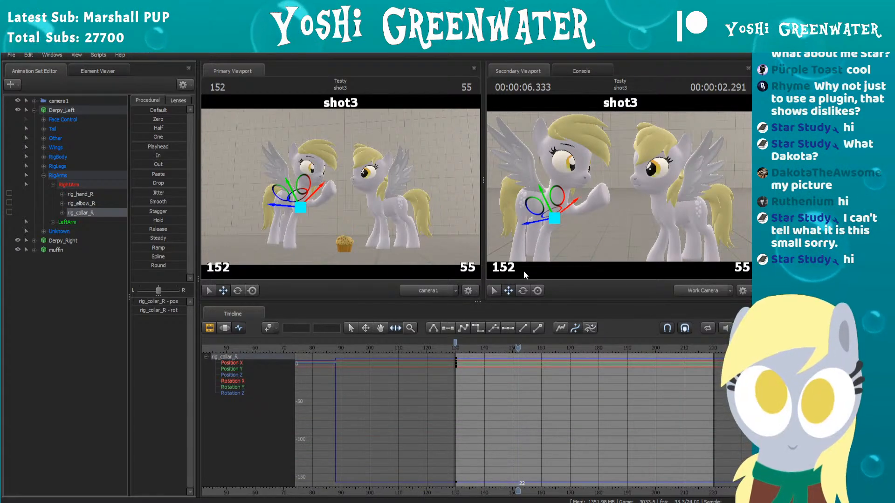
drag(622, 189, 621, 190)
key(w)
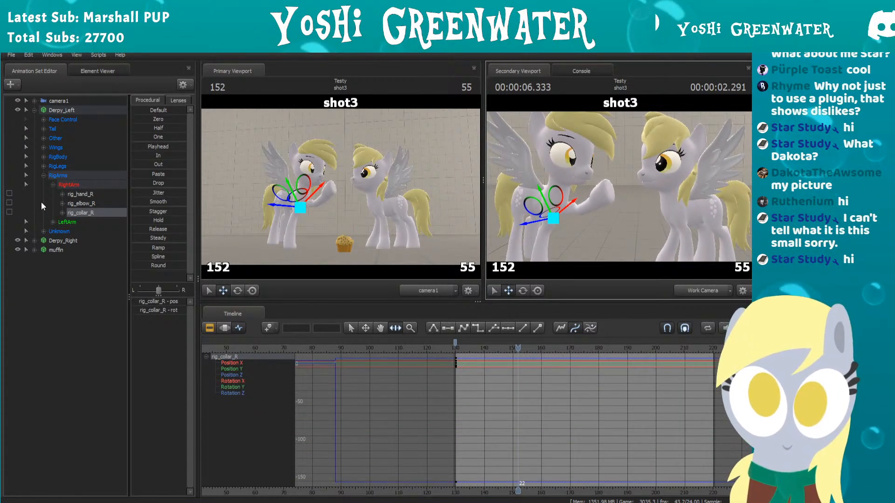
Step: Collapse RightArm, expand LeftArm, and select rig_hand_L, rig_elbow_L and rig_collar_L in turn to view their curves
click(54, 185)
click(53, 194)
click(82, 204)
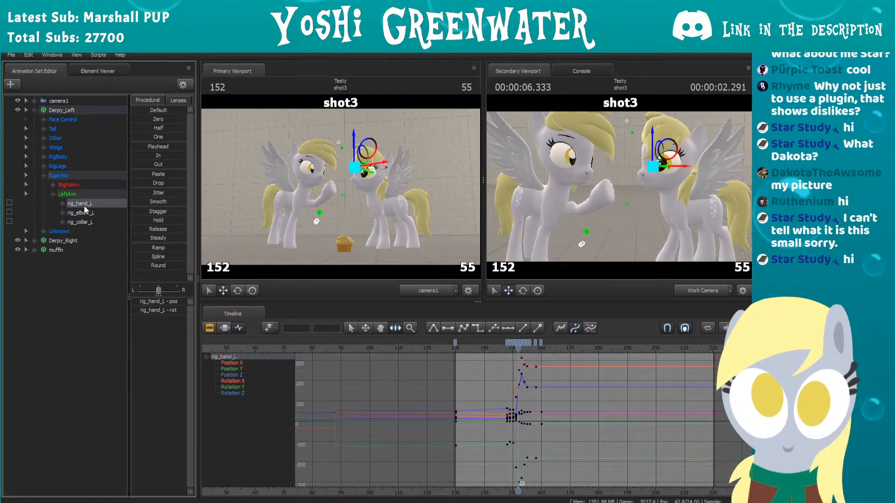
click(84, 213)
click(83, 222)
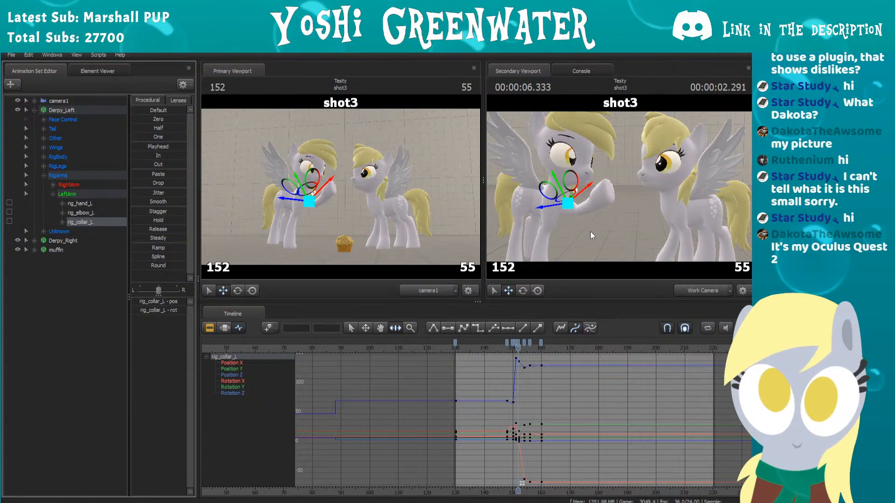
Step: Examine Derpy_Left's raised arm up close from different angles while stepping between frames 151 and 154
drag(625, 222, 555, 222)
mouse_move(596, 205)
mouse_down()
mouse_move(610, 212)
mouse_move(596, 219)
mouse_up()
scroll(512, 375, up, 4)
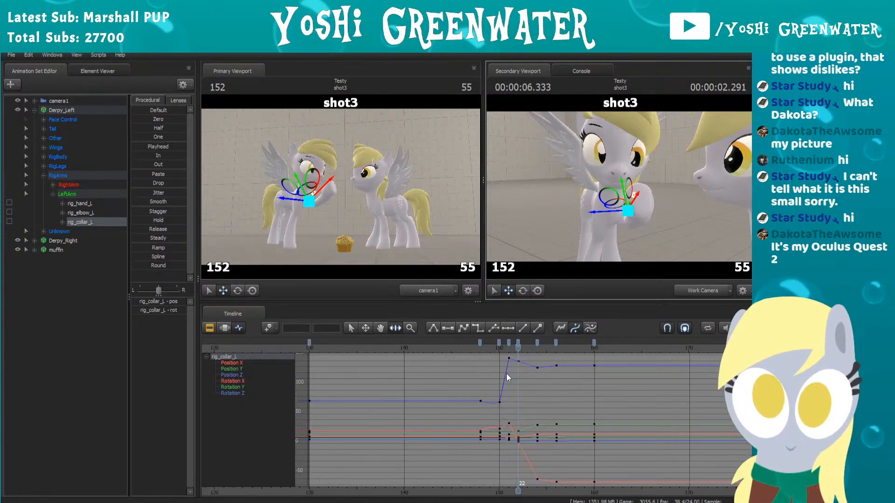
key(Right)
key(Right)
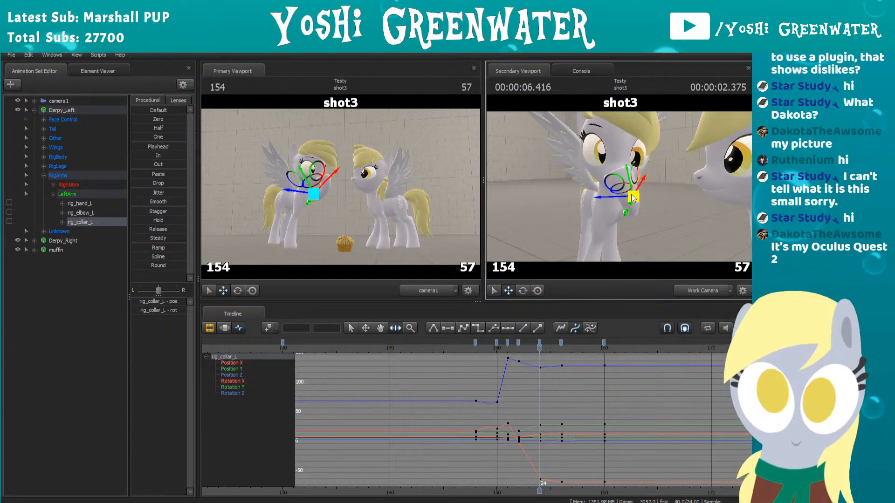
key(Left)
key(Left)
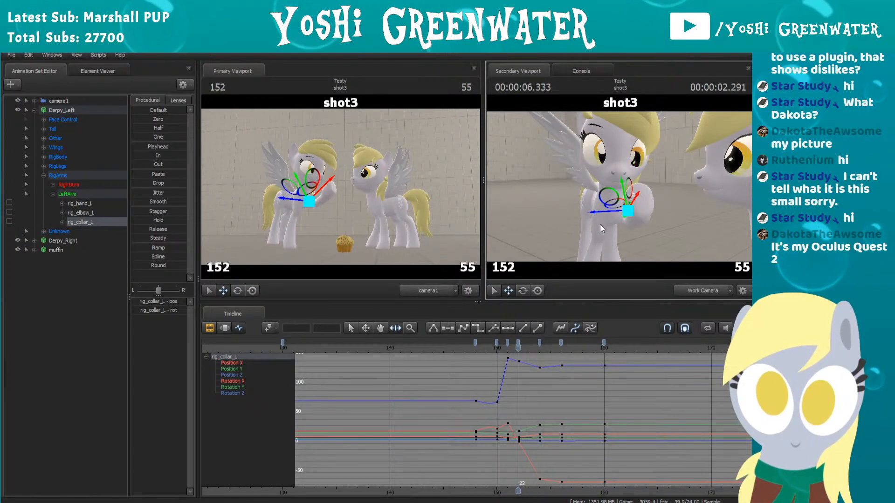
key(Left)
key(Right)
drag(528, 208, 621, 187)
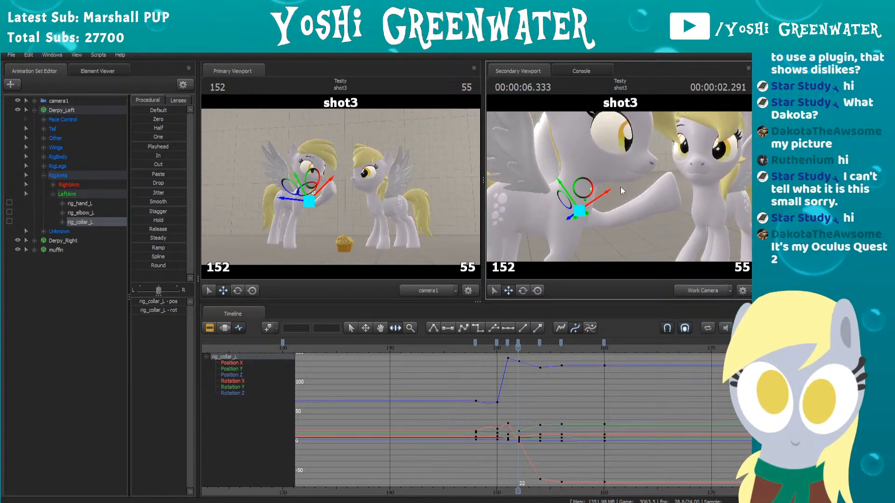
key(Right)
key(Left)
key(Right)
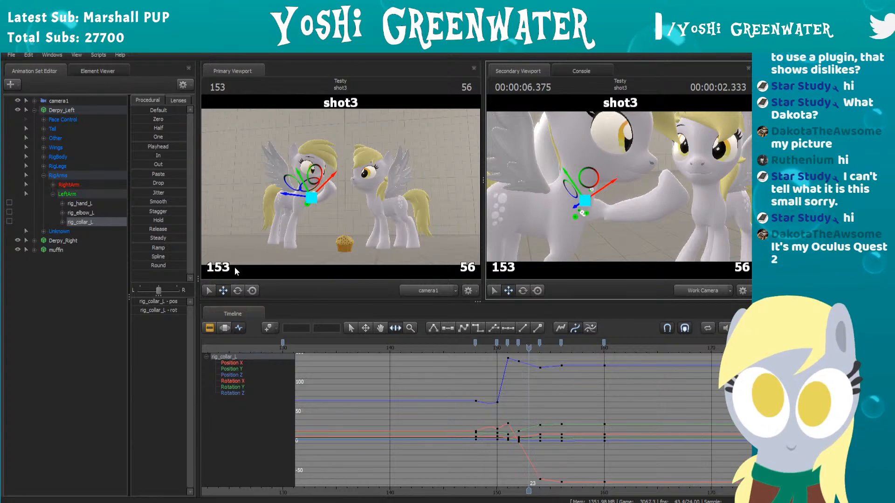
Step: Compare the curves and handle positions of rig_hand_L and rig_elbow_L at frame 153
click(94, 203)
scroll(527, 353, up, 3)
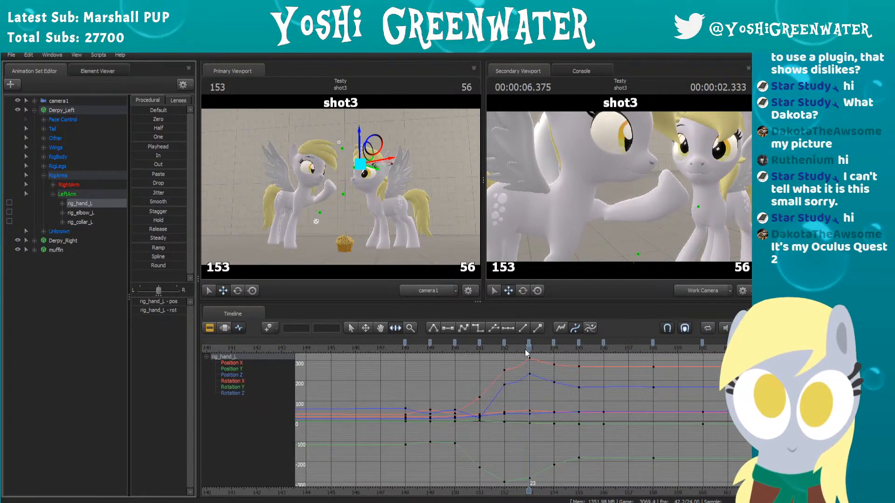
click(86, 213)
drag(641, 157, 555, 113)
key(s)
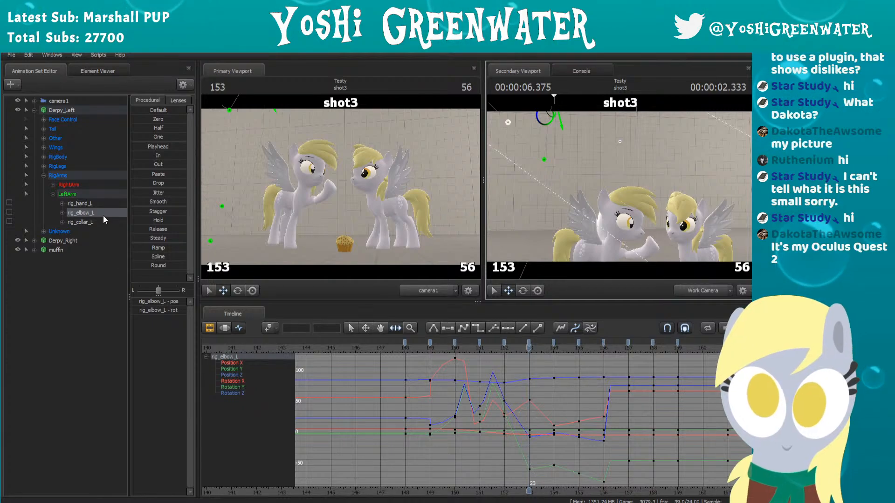
Step: Select Derpy_Left's rig_collar_L control and shift it slightly back toward the body at frame 153
click(91, 229)
drag(613, 203, 596, 201)
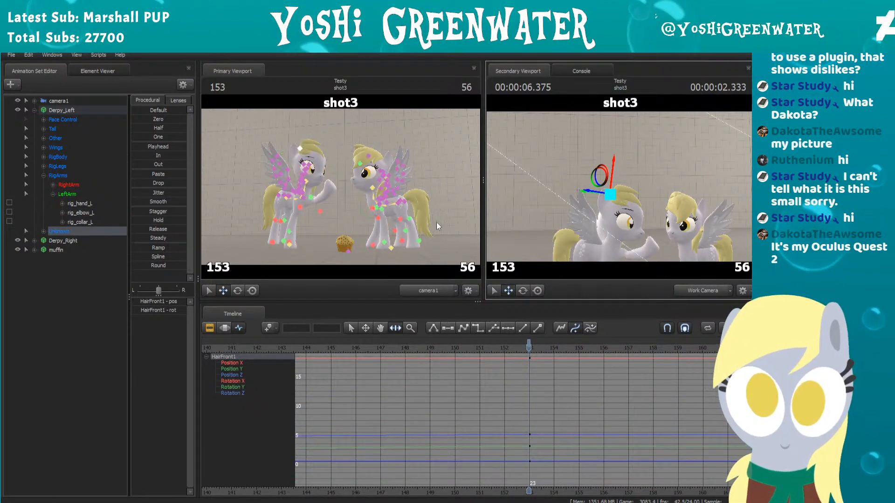
click(75, 223)
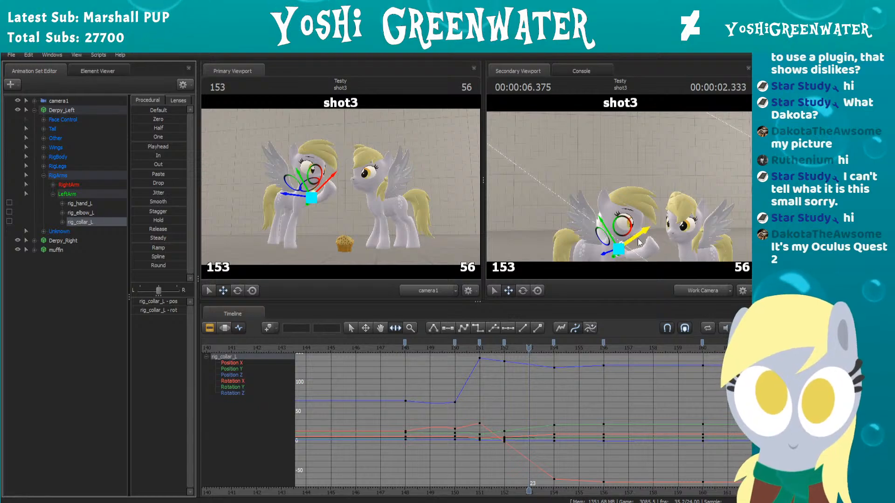
drag(680, 208, 674, 228)
key(w)
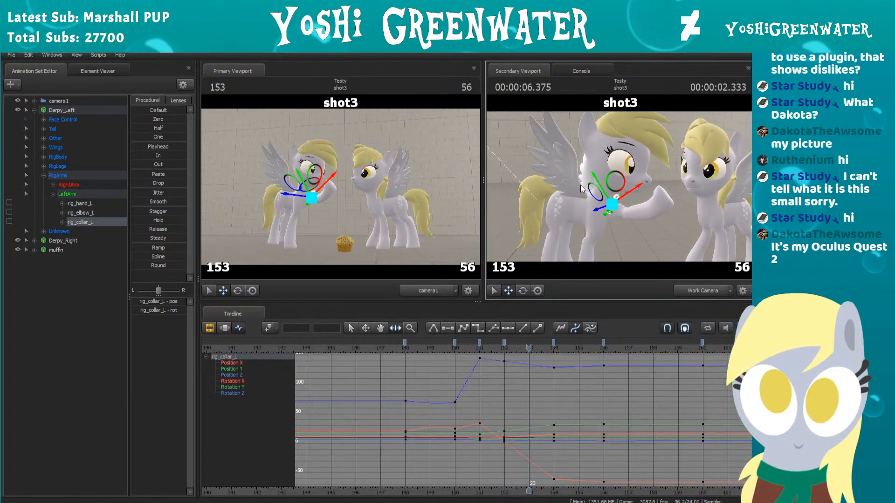
drag(608, 206, 608, 205)
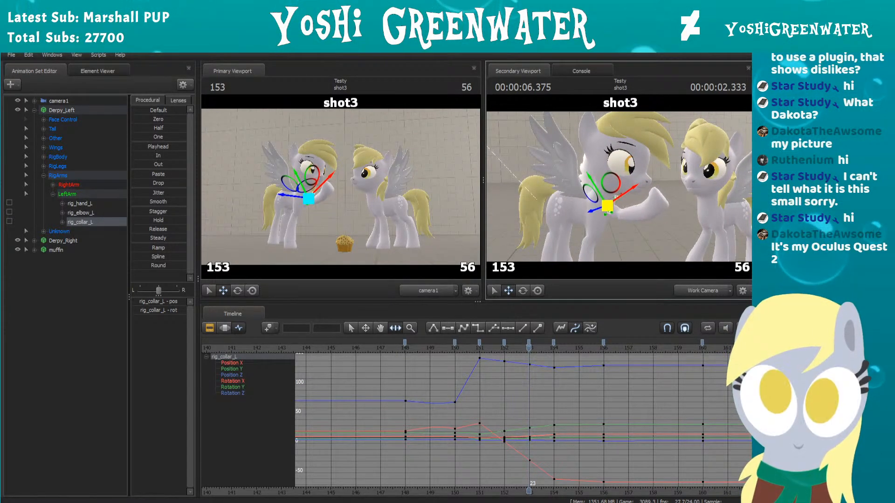
Step: Step back and forth through the frames around 153 and on to frame 163 to check the arm's motion
key(Left)
key(Left)
key(Right)
key(Right)
key(Right)
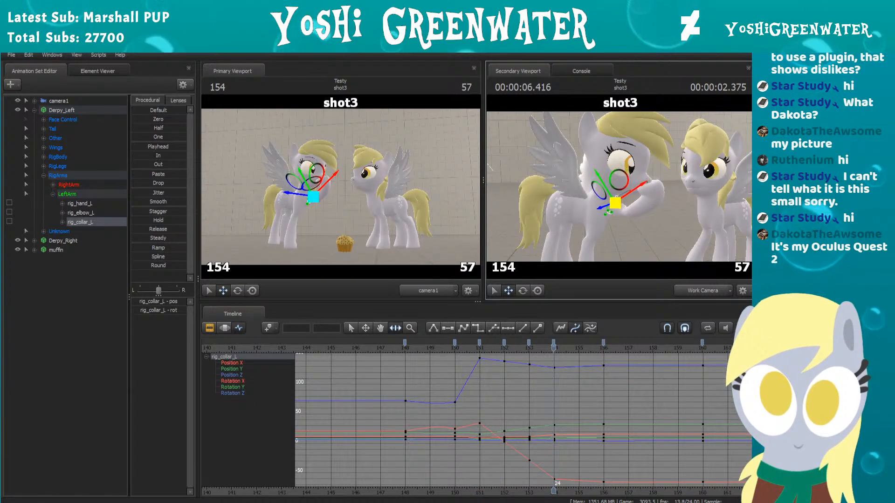
key(Right)
key(Right)
key(Right)
key(Right)
key(Right)
key(Right)
key(Right)
key(Right)
key(Right)
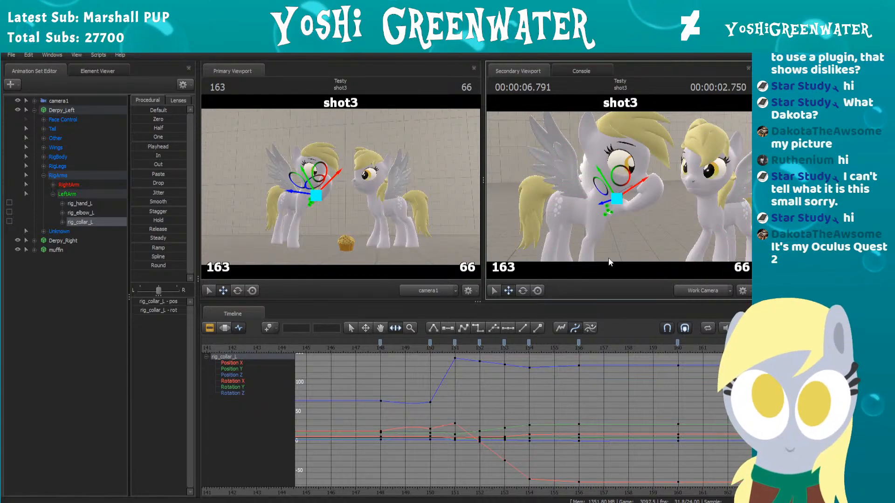
Step: View Derpy_Left's arm from the front with the work camera and play back shot3
scroll(571, 381, down, 2)
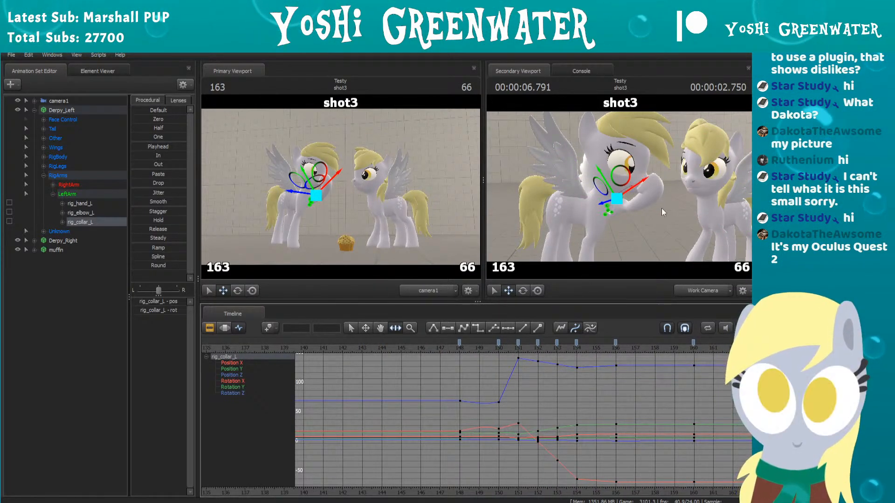
drag(667, 215, 629, 215)
key(space)
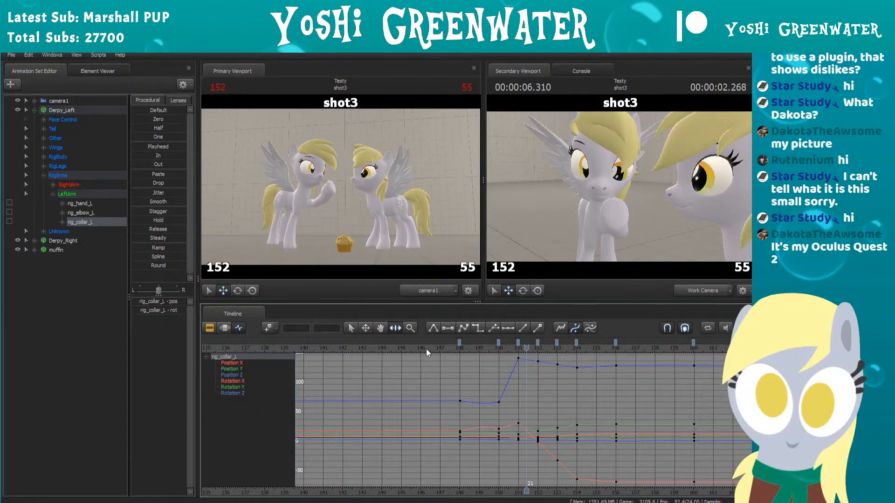
Step: Stop playback, switch to the Motion Editor and select Derpy_Left's rig_hand_L, rig_elbow_L and rig_collar_L controls together
key(space)
click(224, 328)
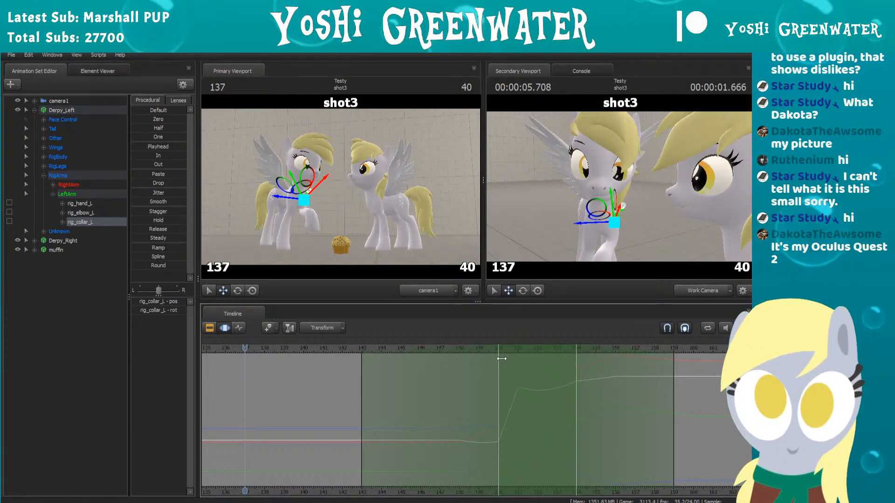
drag(502, 359, 503, 350)
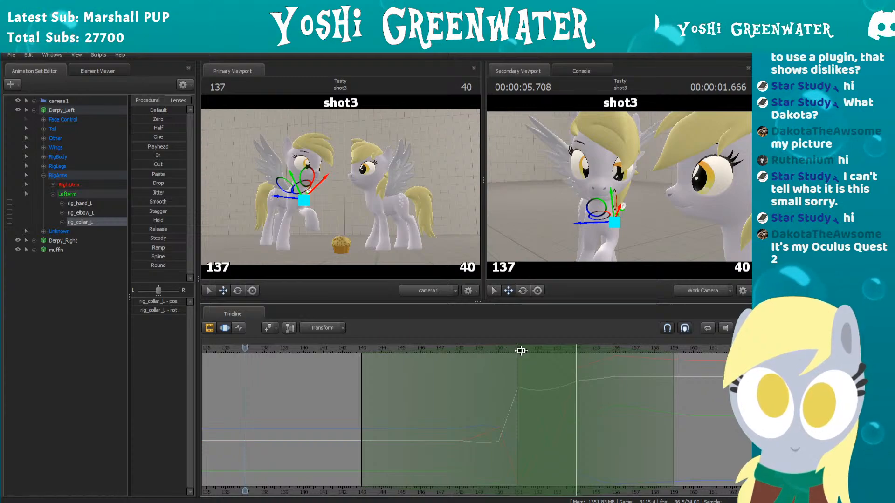
scroll(548, 387, down, 2)
click(87, 204)
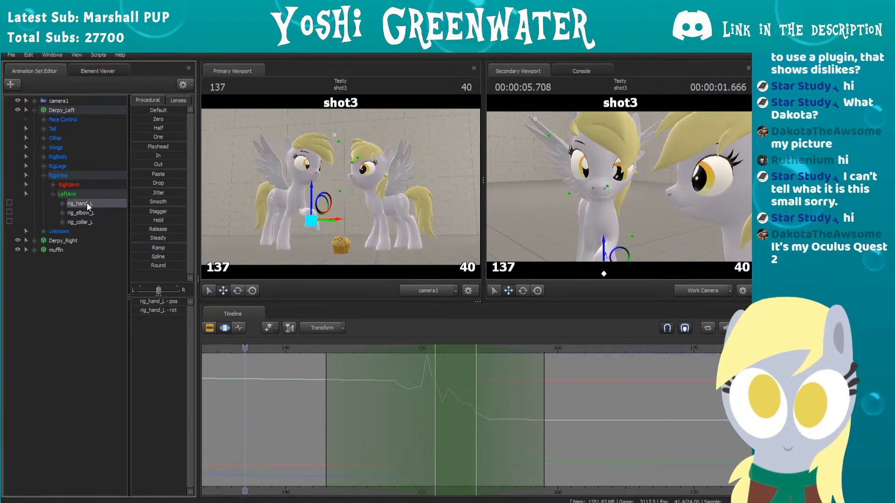
shift+click(85, 222)
Step: Shift the time selection so its full-strength region starts at frame 152 and move the playhead to that frame
scroll(555, 388, up, 2)
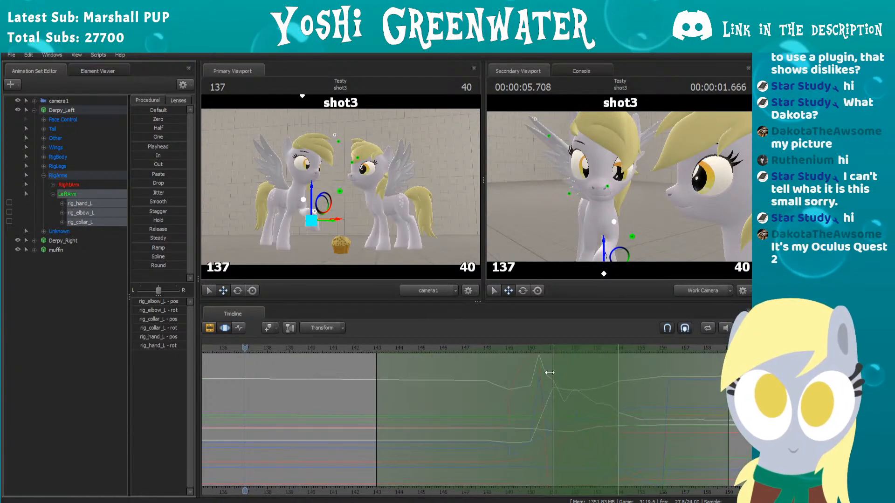
drag(518, 346, 528, 348)
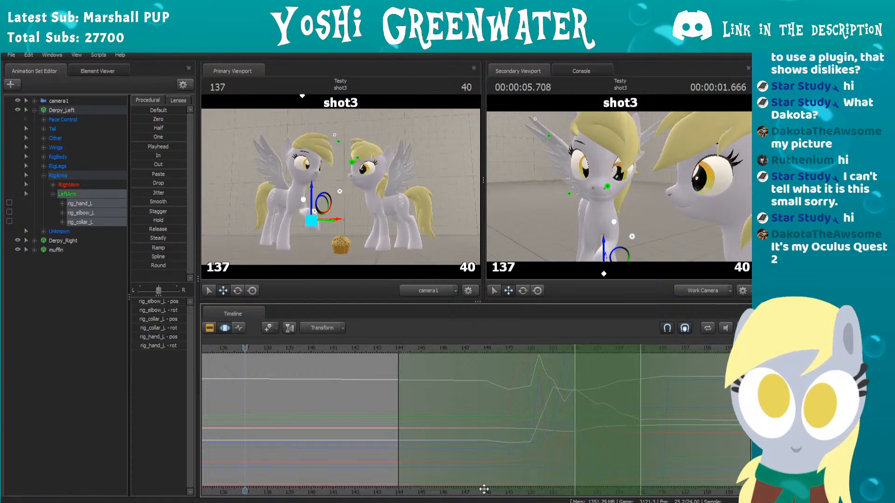
drag(246, 348, 572, 336)
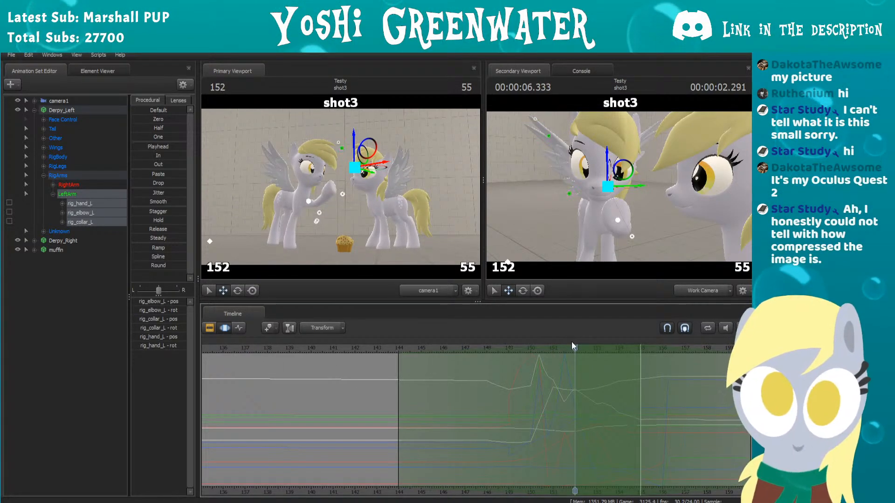
Step: Narrow the time selection's full-strength region to frames 151–153 and apply a slight Smooth to the left arm controls
drag(571, 368, 533, 373)
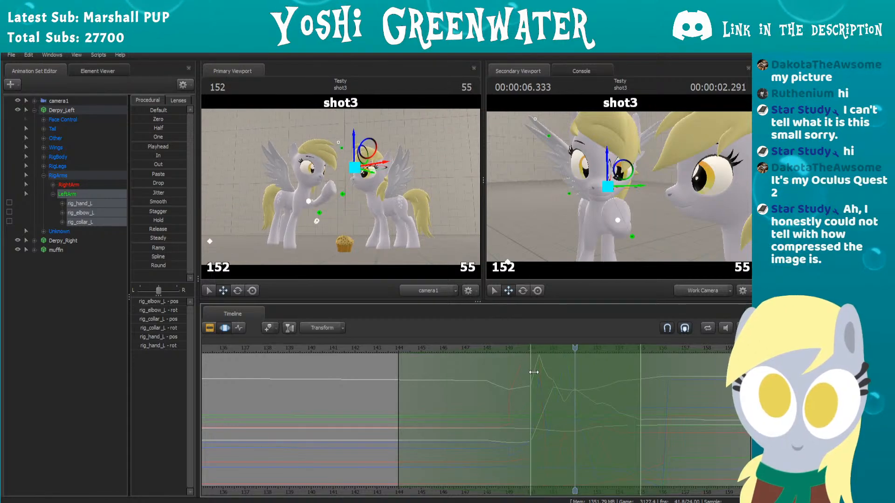
drag(637, 373, 616, 368)
mouse_move(507, 492)
mouse_down()
mouse_move(492, 490)
mouse_move(510, 487)
mouse_up()
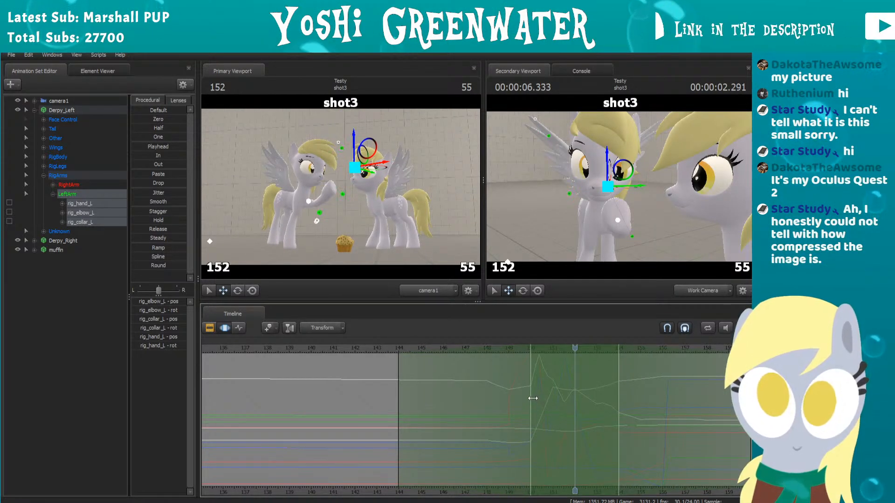
drag(535, 397, 557, 393)
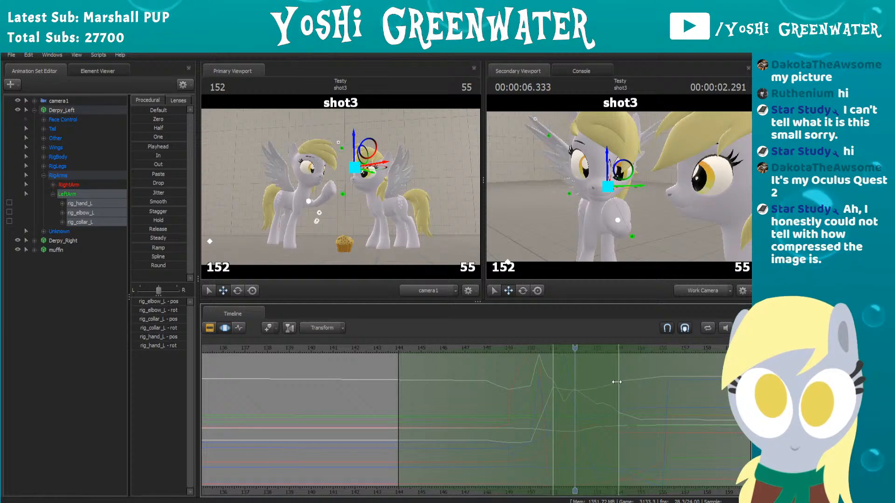
drag(617, 382, 590, 383)
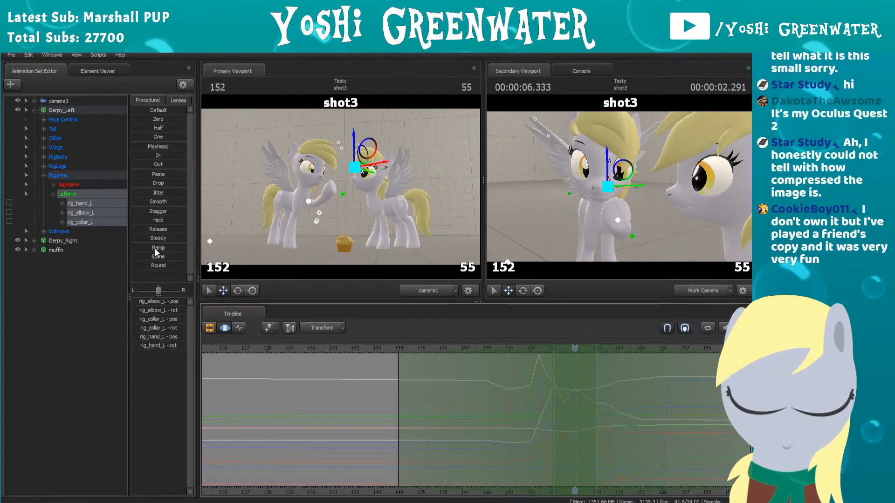
click(157, 202)
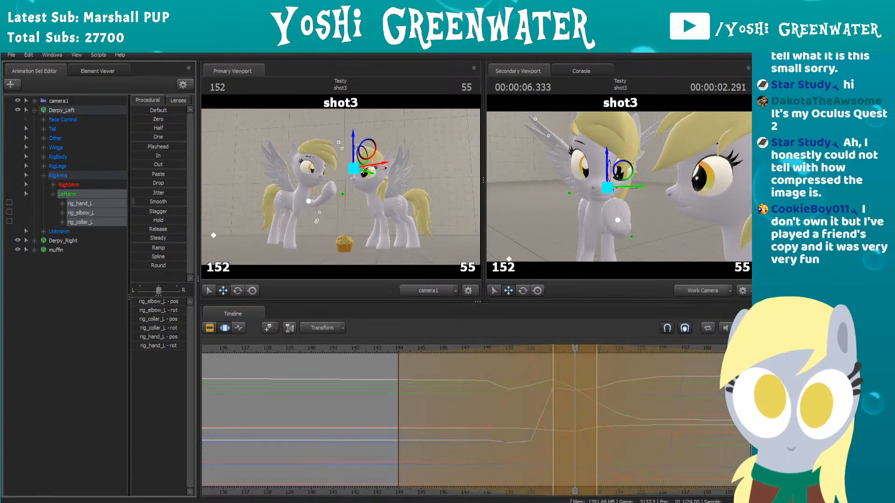
drag(134, 201, 132, 202)
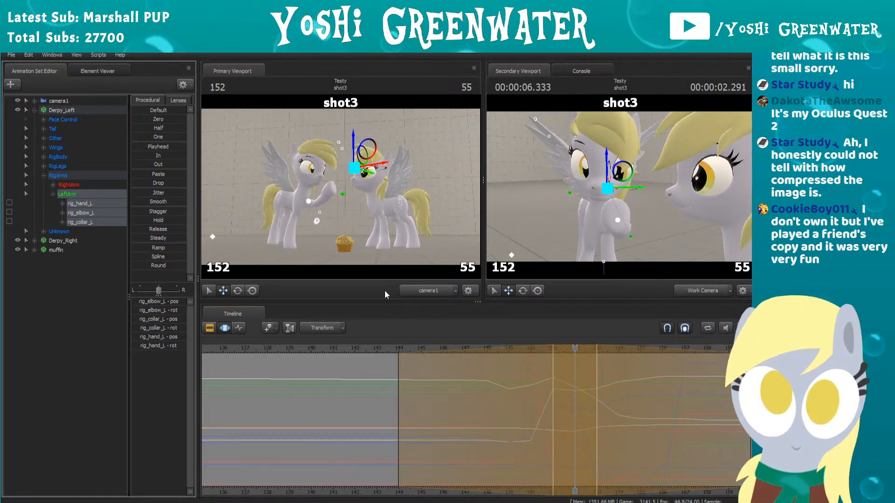
Step: Scrub shot3 to frame 159, then play it back from frame 136 to check the smoothed arm motion
scroll(502, 368, down, 2)
drag(441, 346, 670, 329)
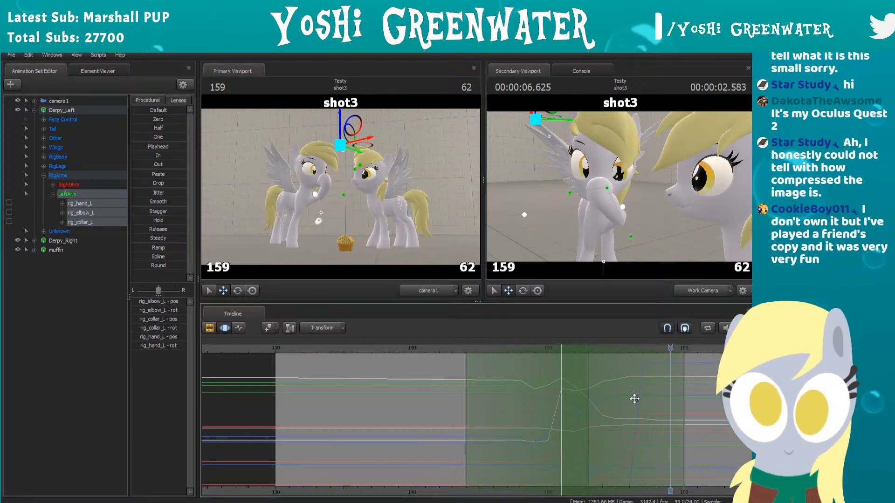
scroll(545, 374, down, 1)
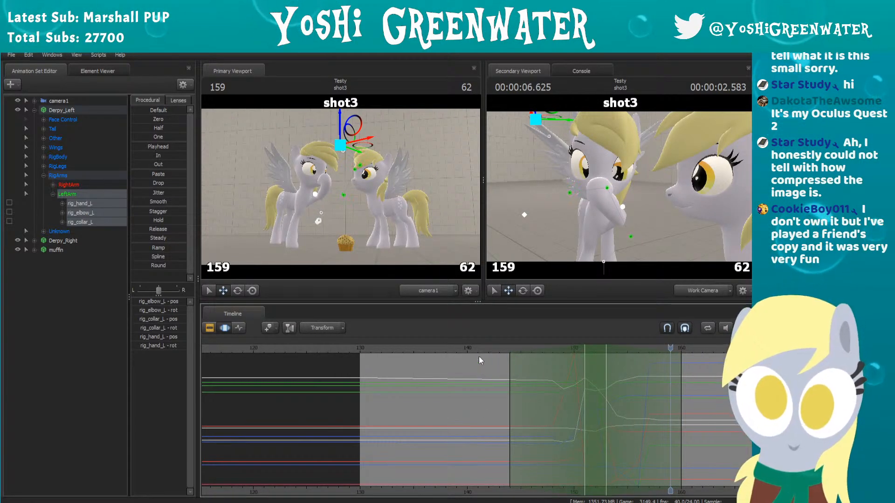
click(373, 357)
scroll(474, 371, down, 1)
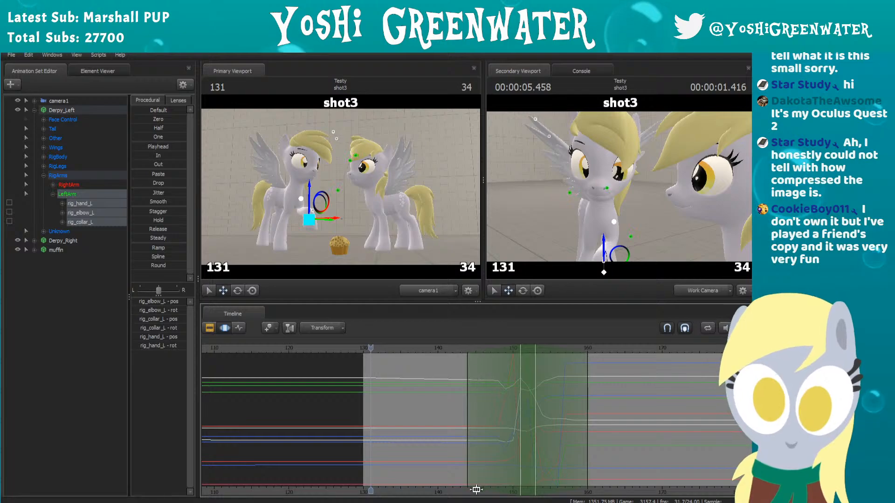
drag(452, 348, 407, 355)
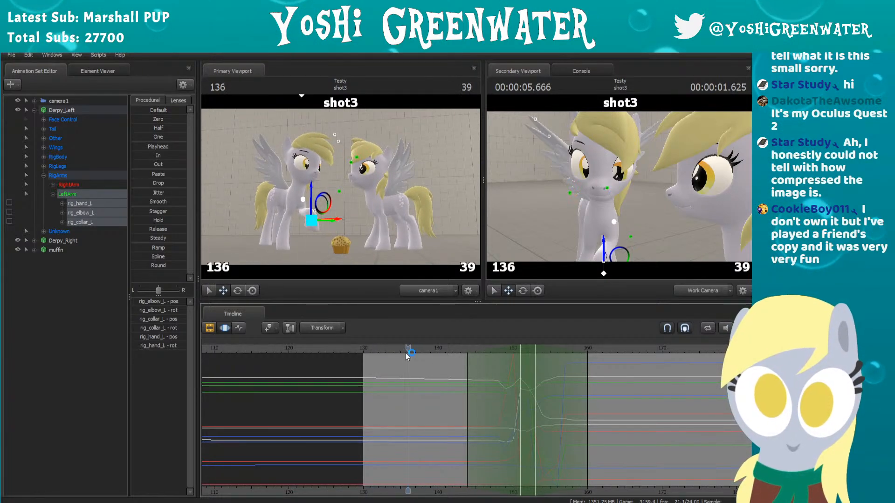
key(space)
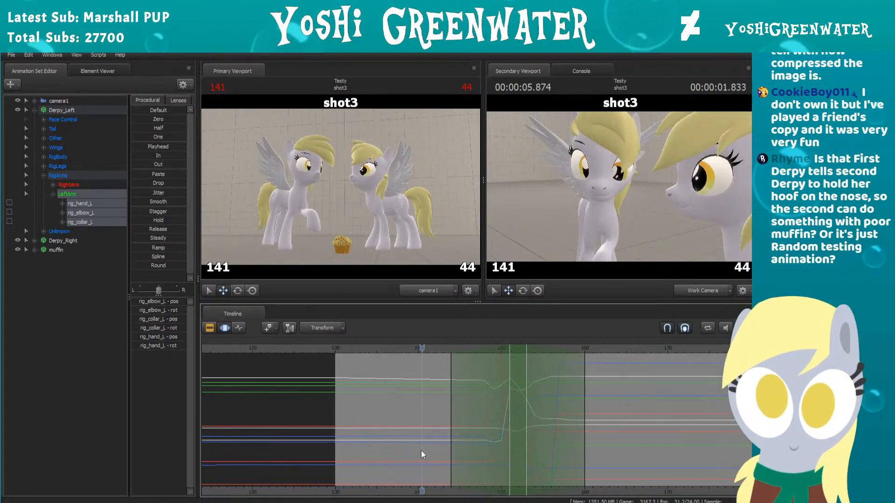
key(space)
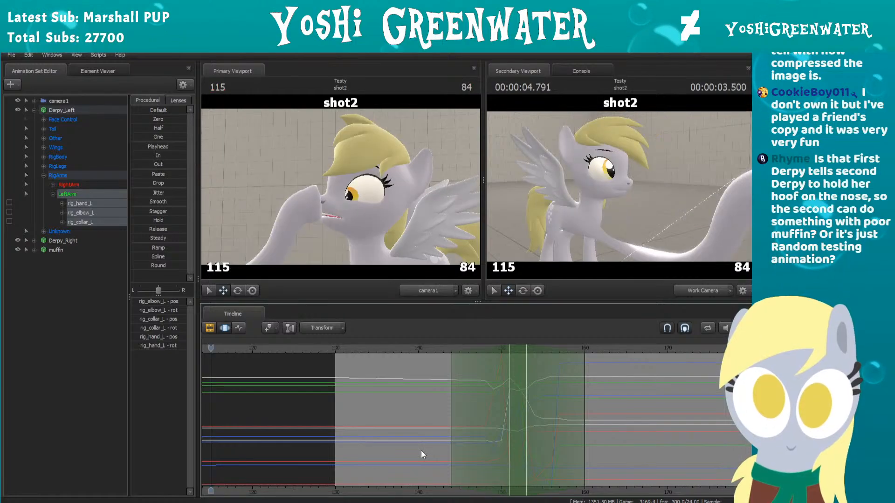
Step: Return to frame 151 and compress the left arm's motion after it so the selected region ends at frame 153
middle_drag(421, 450, 420, 446)
scroll(432, 437, down, 5)
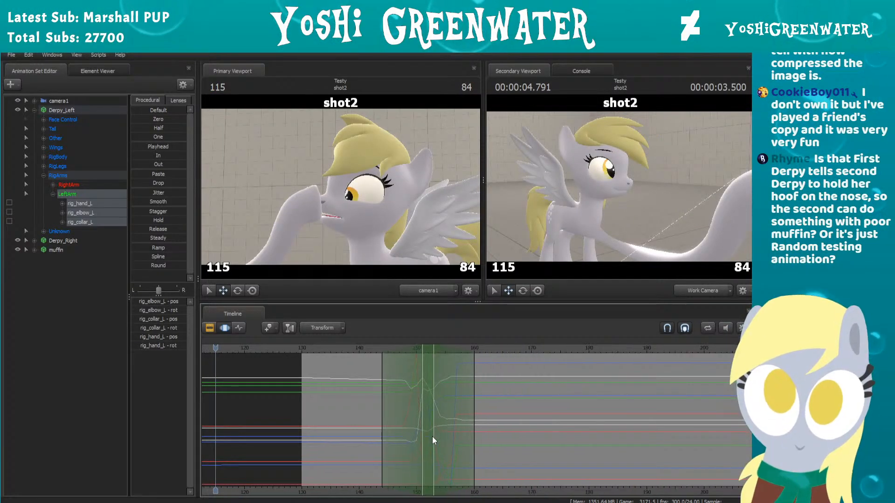
drag(335, 349, 378, 350)
scroll(362, 376, up, 1)
scroll(363, 377, up, 3)
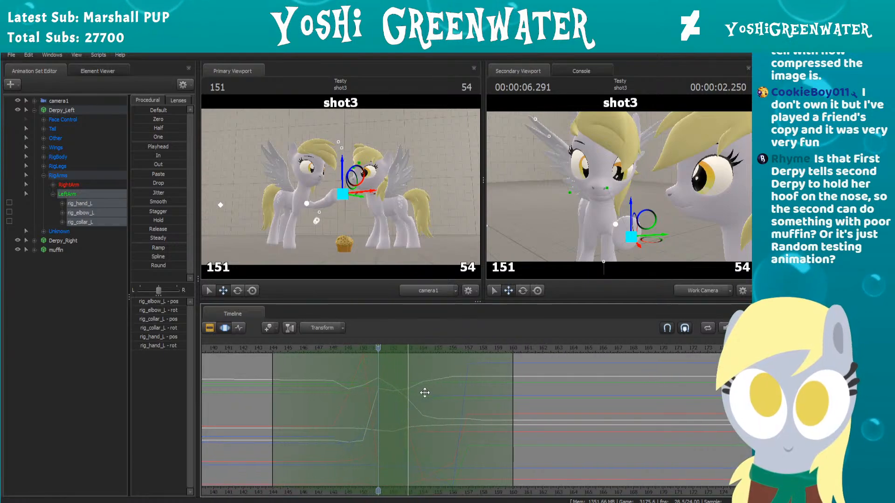
mouse_move(410, 380)
mouse_down()
mouse_move(425, 384)
mouse_move(409, 387)
mouse_up()
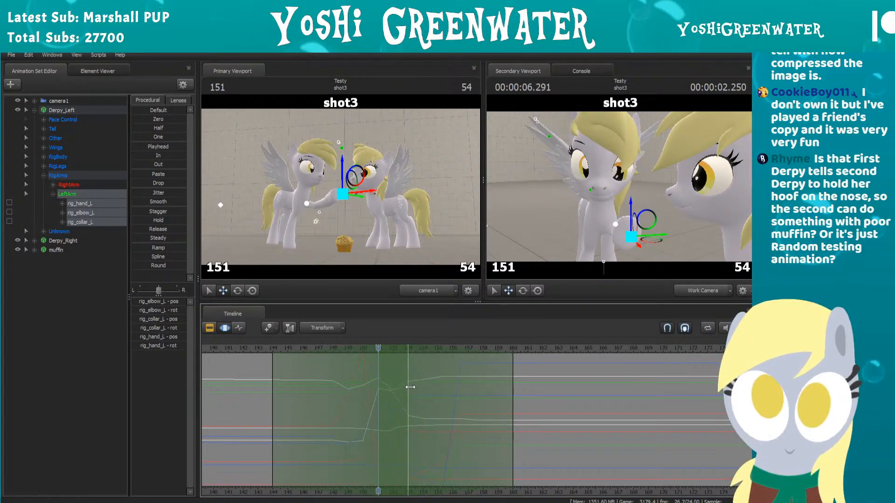
Step: Play back shot3 from frame 142 to check the retimed arm motion
click(244, 349)
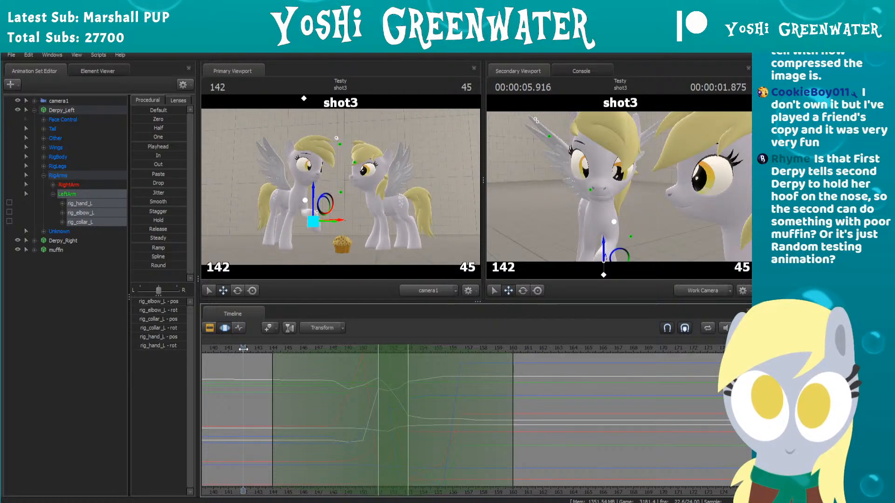
key(space)
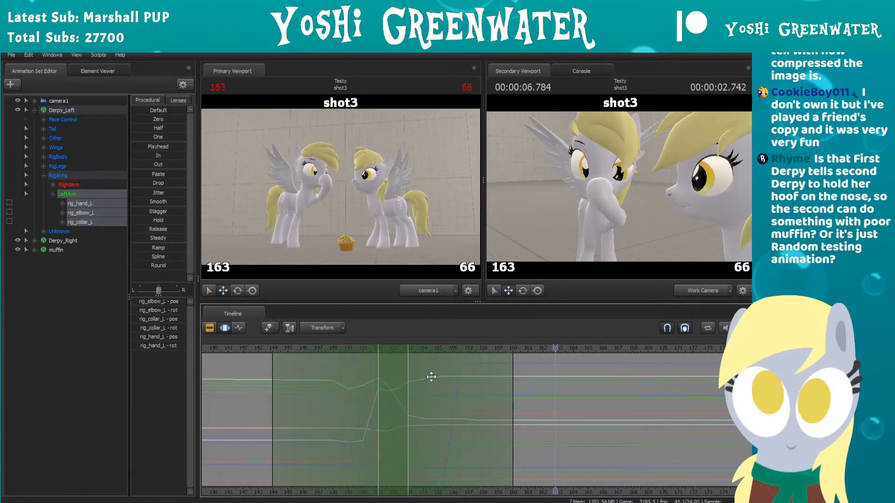
key(space)
Step: Compress the left arm's motion further to end at frame 152, end the falloff at frame 159, and replay shot3
drag(401, 369, 398, 368)
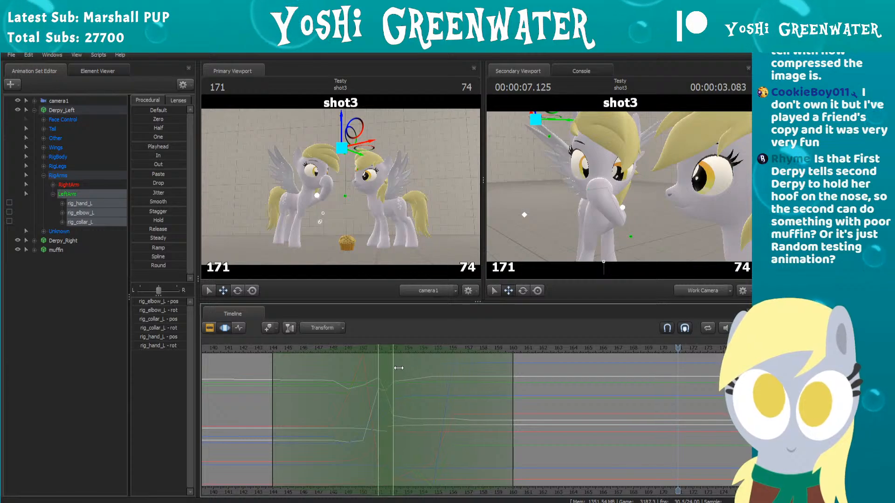
drag(512, 371, 500, 368)
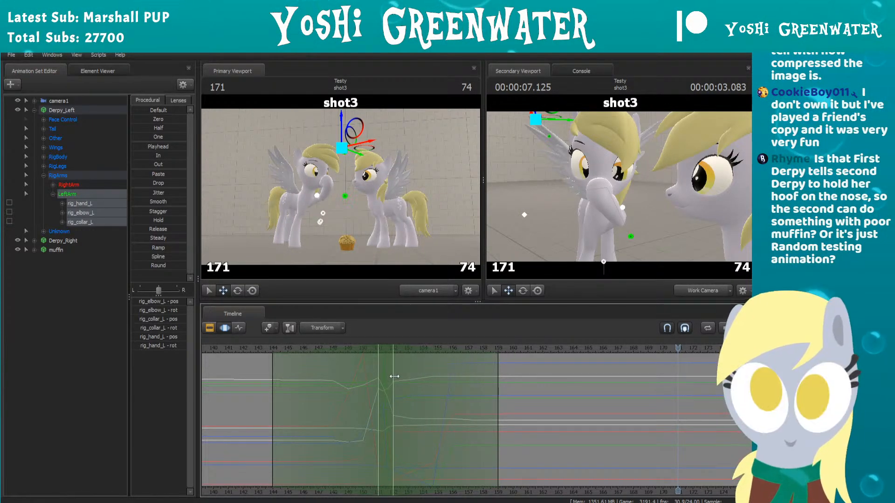
drag(269, 351, 245, 351)
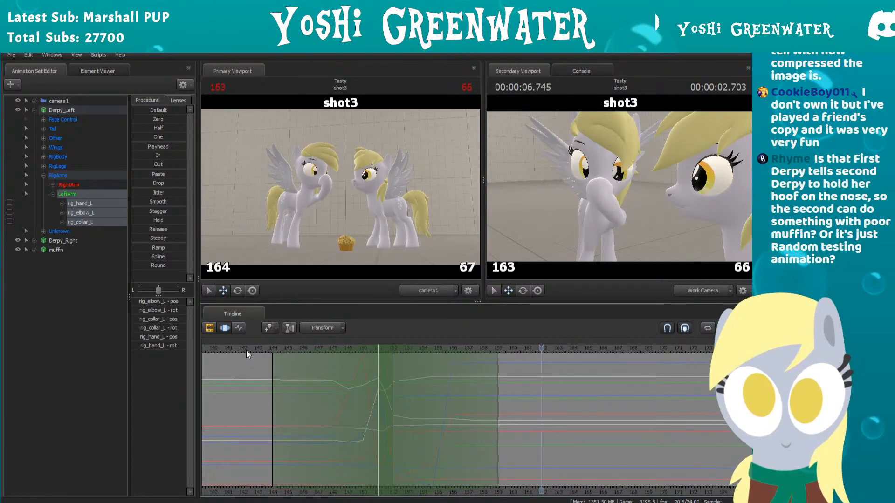
key(space)
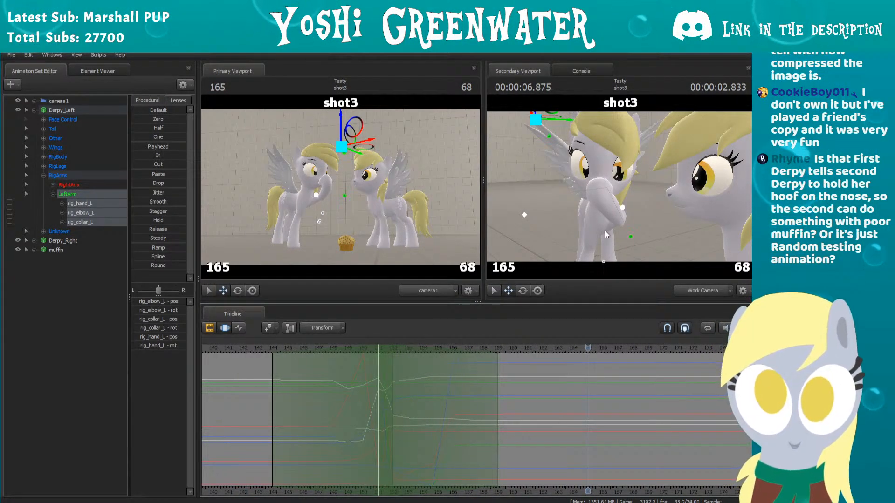
Step: Deselect the arm controls and extend the time selection in both directions to cover the entire timeline
scroll(445, 387, down, 3)
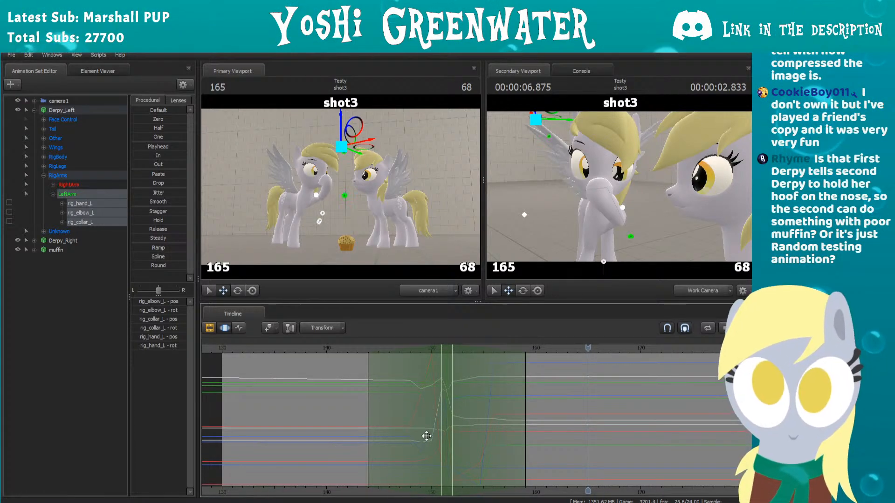
click(81, 329)
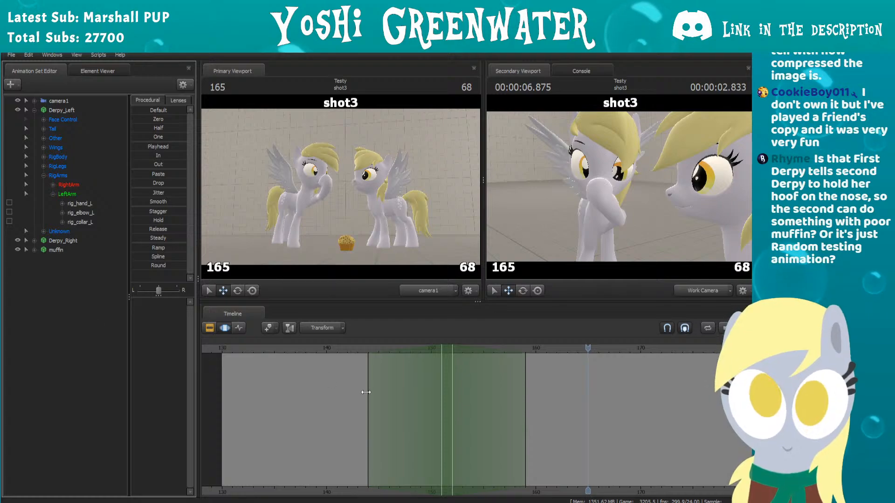
drag(454, 364, 746, 366)
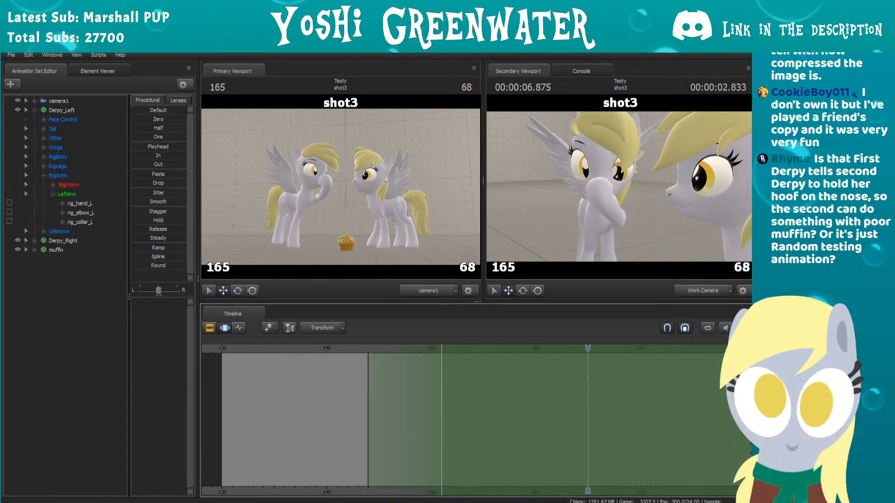
drag(443, 381, 205, 370)
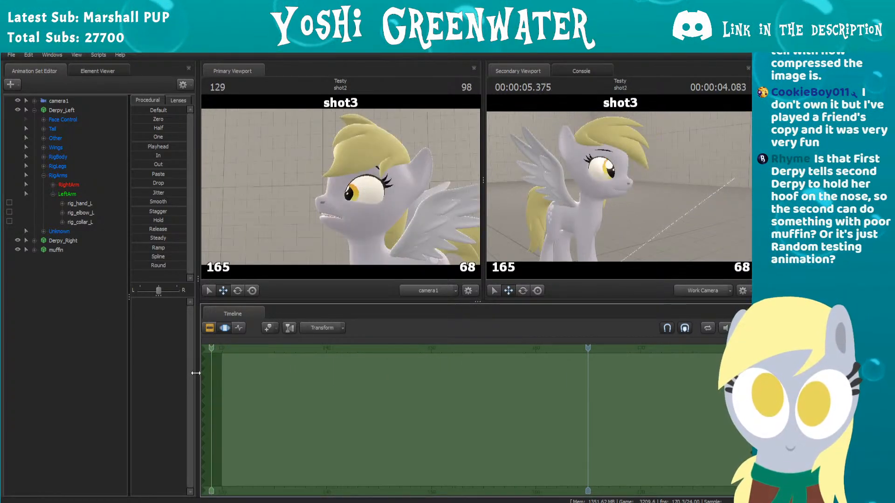
Step: Move the work camera around to a side view of Derpy_Left facing Derpy_Right
drag(578, 196, 620, 188)
key(s)
key(a)
key(w)
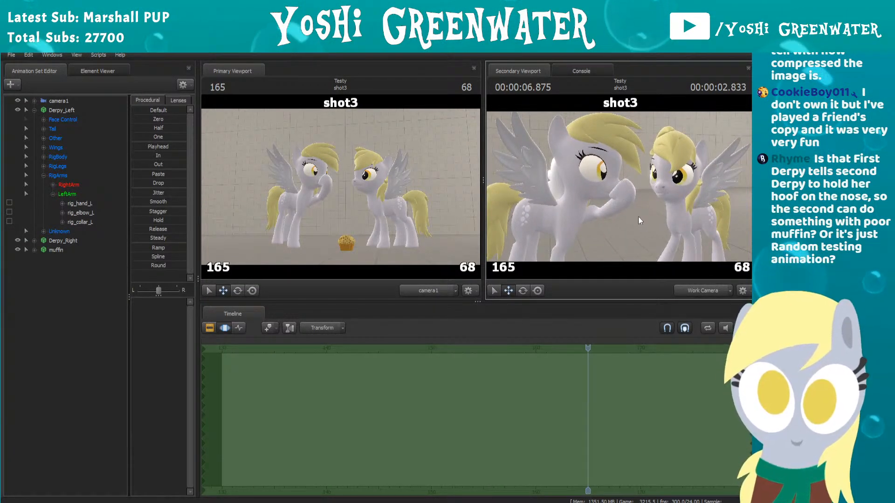
Step: Collapse Derpy_Left's LeftArm and RigArms groups, select the Face Control group and frame both ponies' faces in the work camera
click(53, 194)
click(44, 176)
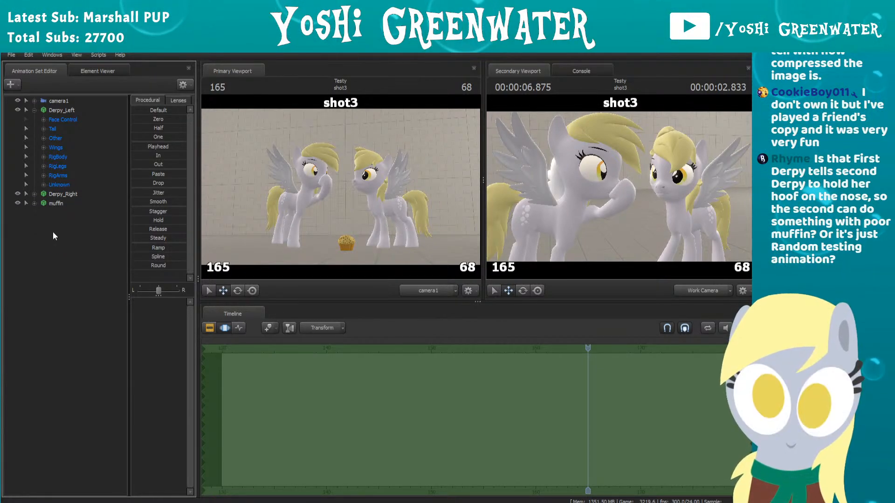
click(66, 121)
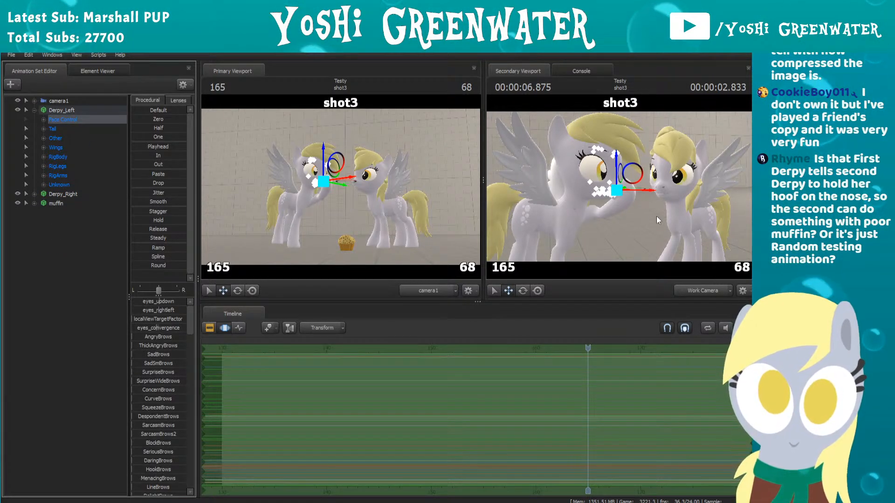
drag(657, 216, 623, 190)
key(d)
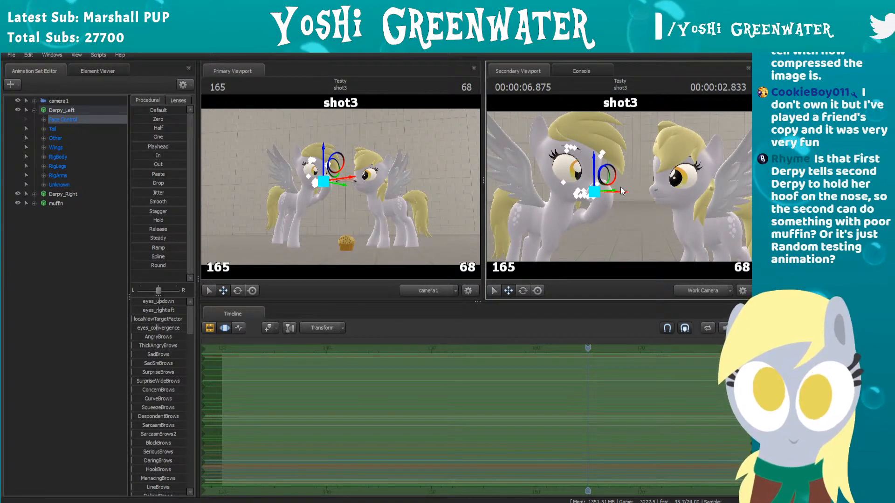
Step: Bring the work camera closer to Derpy_Left's face, clear the selection, expand Face Control and select only its Eyes group
mouse_move(627, 197)
mouse_down()
mouse_move(635, 199)
mouse_move(620, 188)
mouse_up()
key(w)
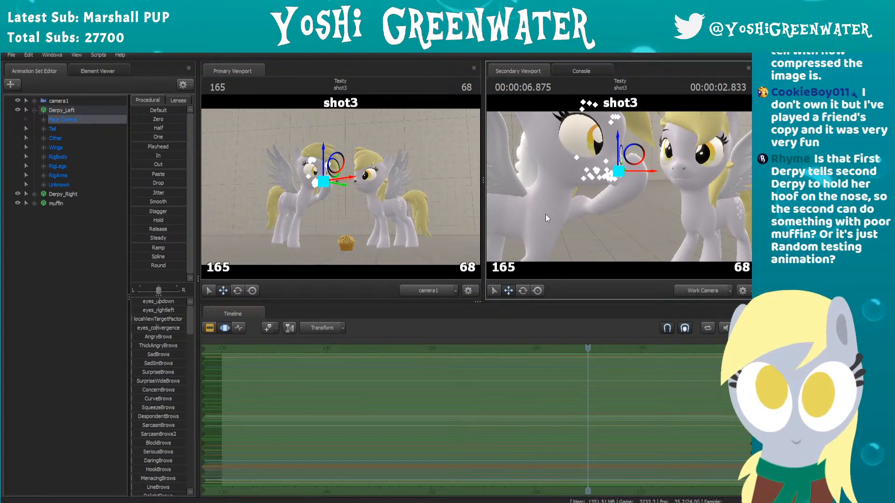
click(70, 240)
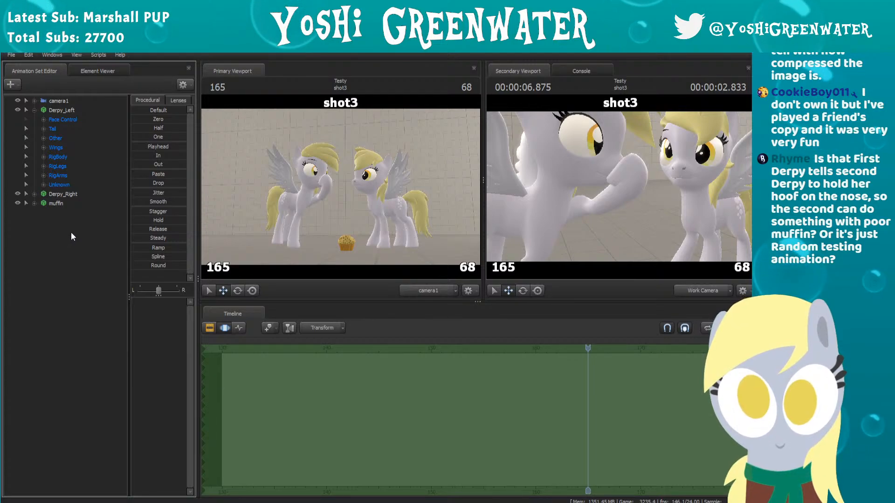
drag(684, 203, 692, 184)
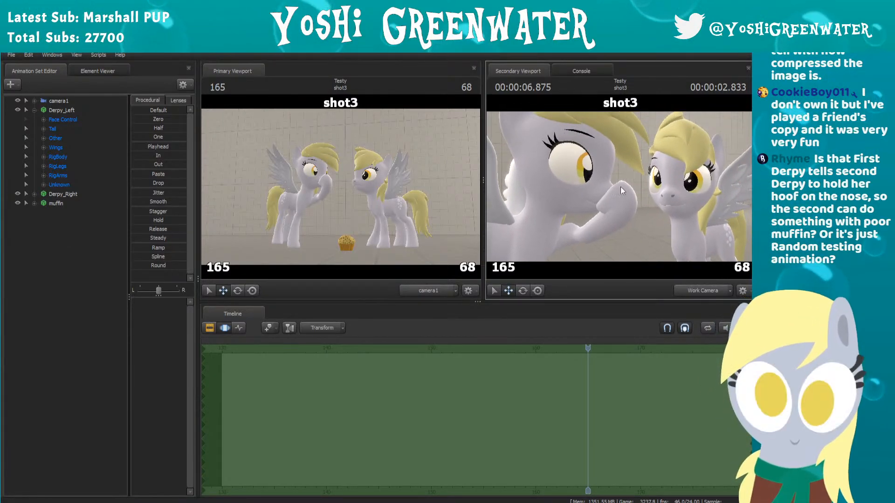
click(43, 120)
click(61, 129)
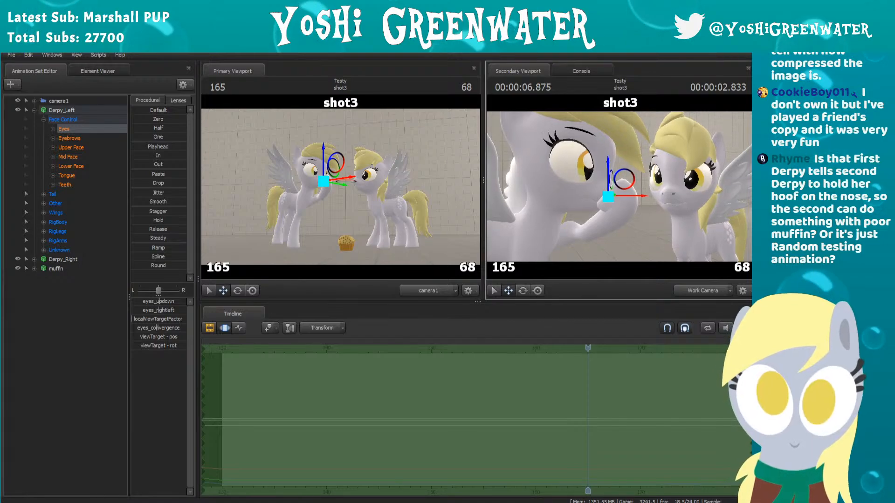
Step: Hide Derpy_Right, frame Derpy_Left's face from the front in the work camera and switch to the selection tool
drag(543, 175, 501, 179)
click(18, 260)
key(d)
drag(622, 196, 619, 195)
key(s)
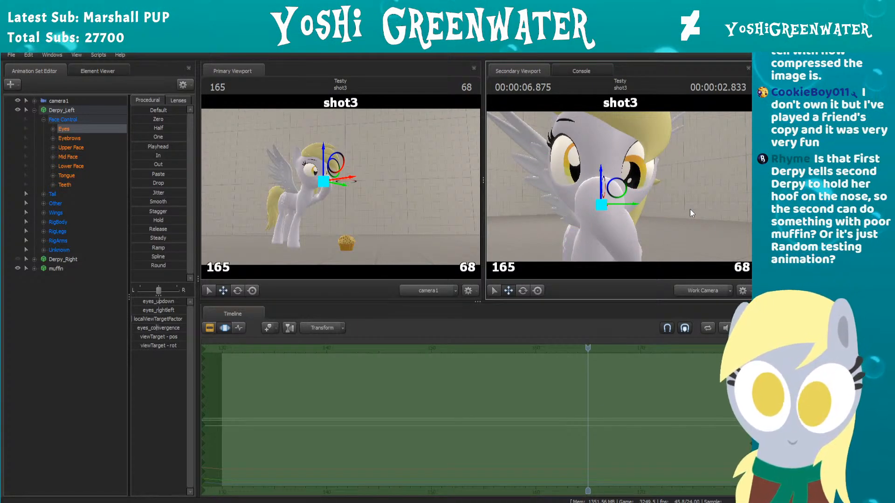
click(490, 290)
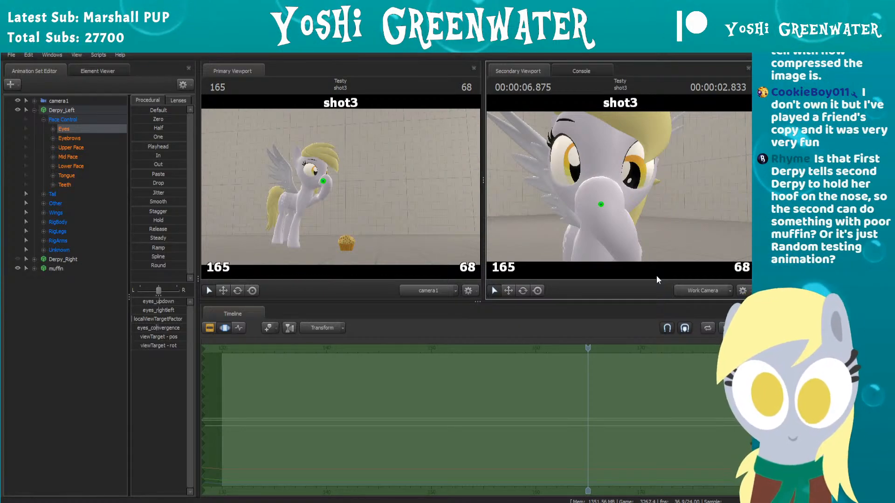
Step: Show the Eyes curves in the Graph Editor, centred on shot3, and place the playhead at frame 130
click(240, 328)
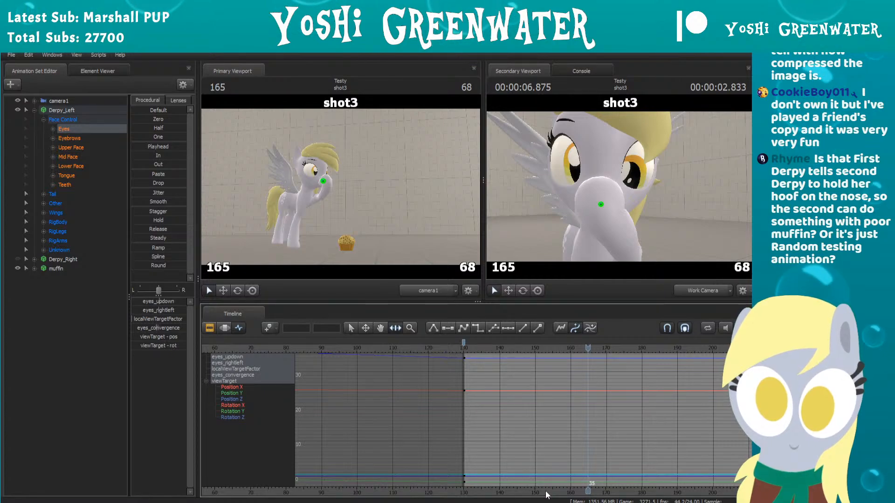
drag(491, 493, 373, 490)
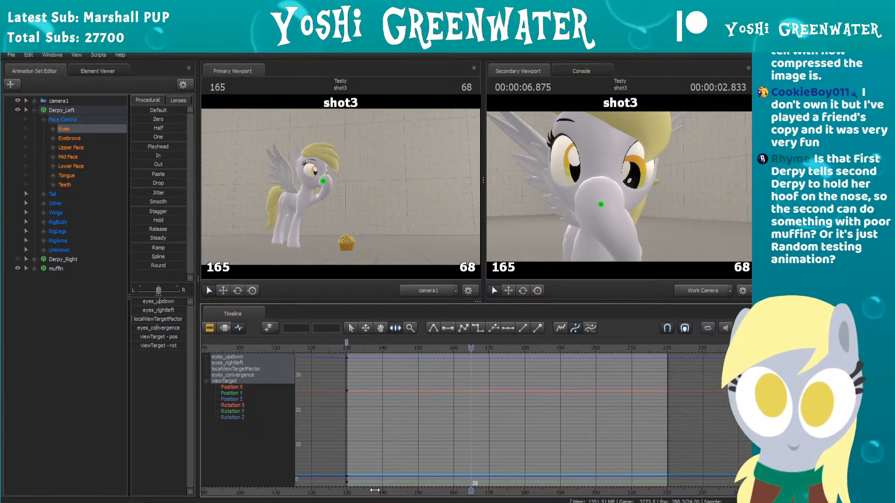
scroll(377, 405, up, 1)
click(324, 349)
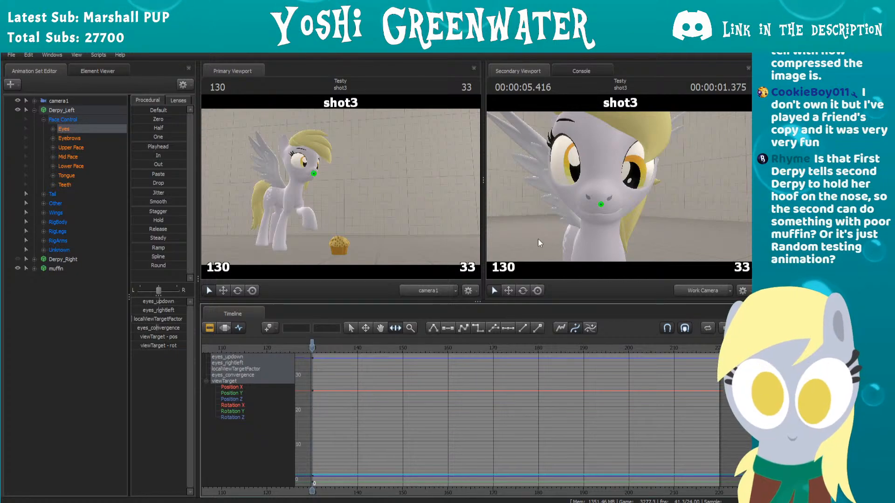
Step: Expand the Eyes group and examine the curves of eyes_updown, localViewTargetFactor, eyes_convergence and viewTarget
click(52, 128)
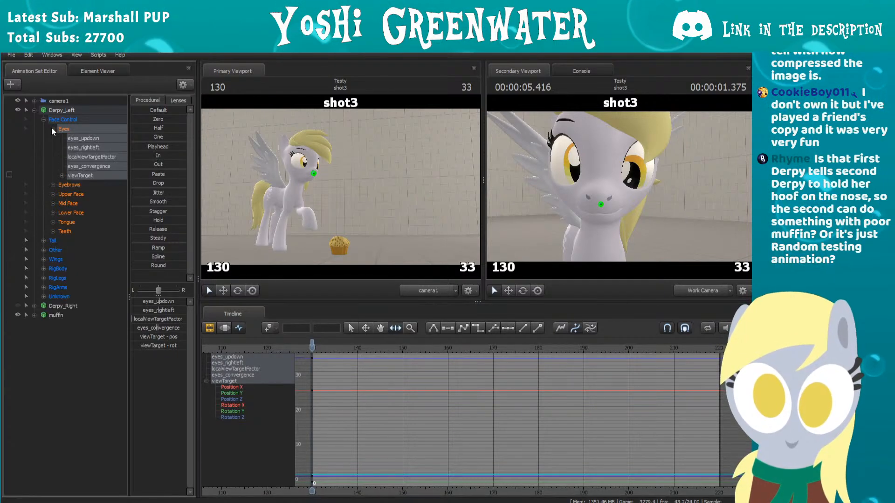
click(81, 138)
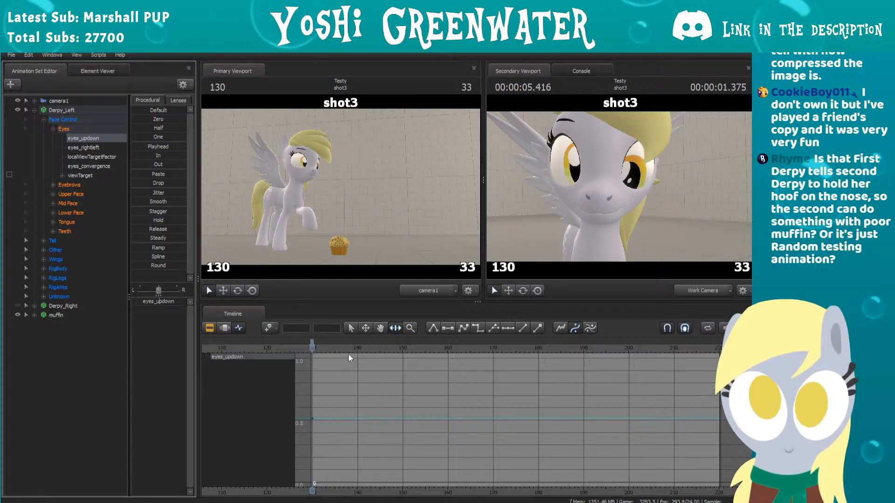
click(94, 157)
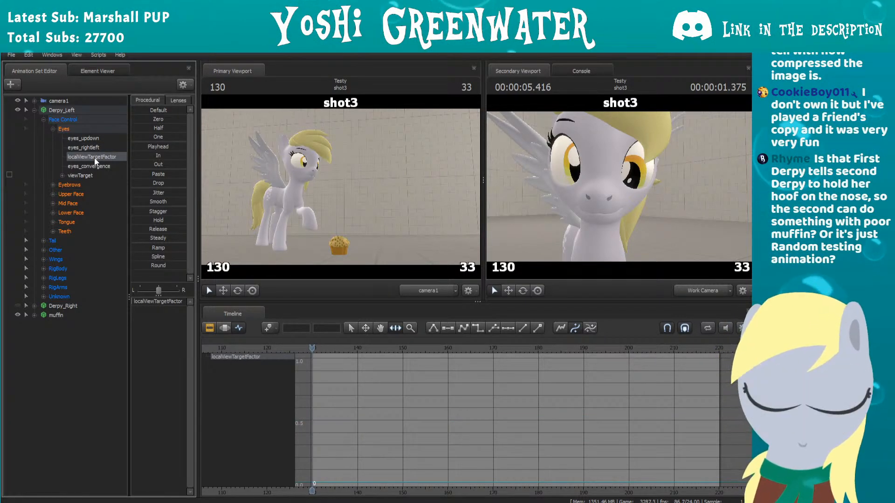
click(90, 167)
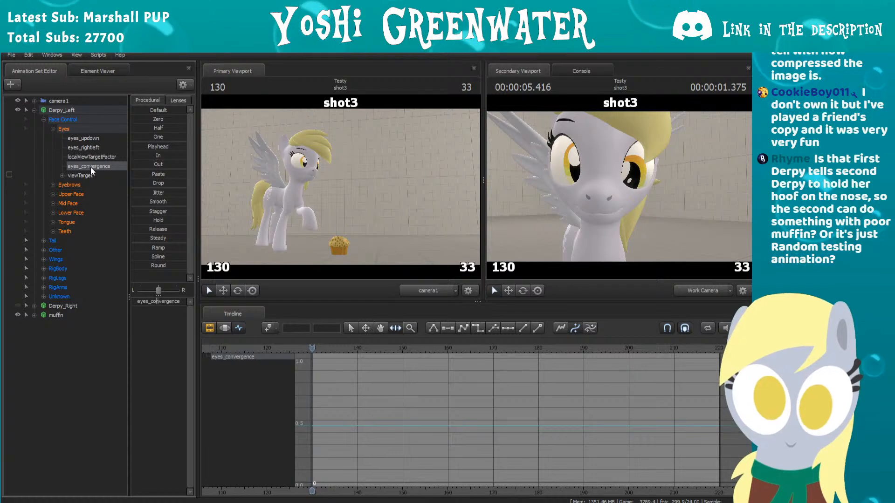
click(86, 174)
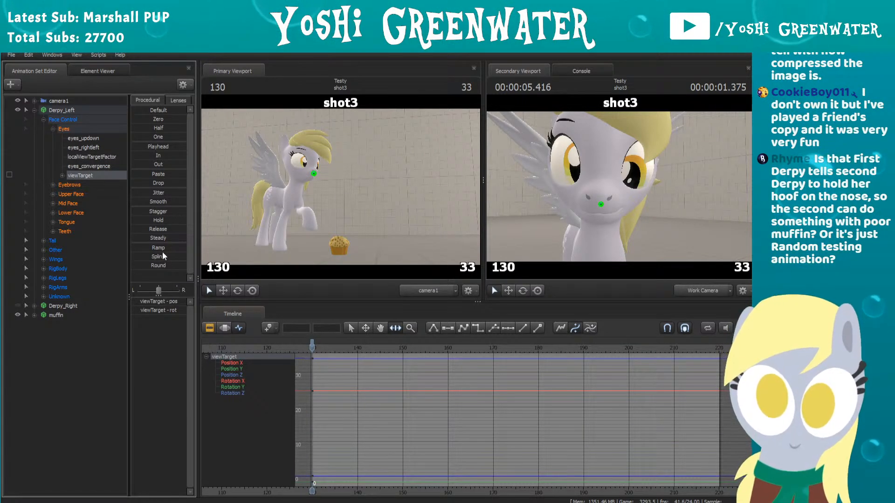
Step: Show all three shots in the Clip Editor and play the sequence from frame 0 to near the end of shot3
click(224, 328)
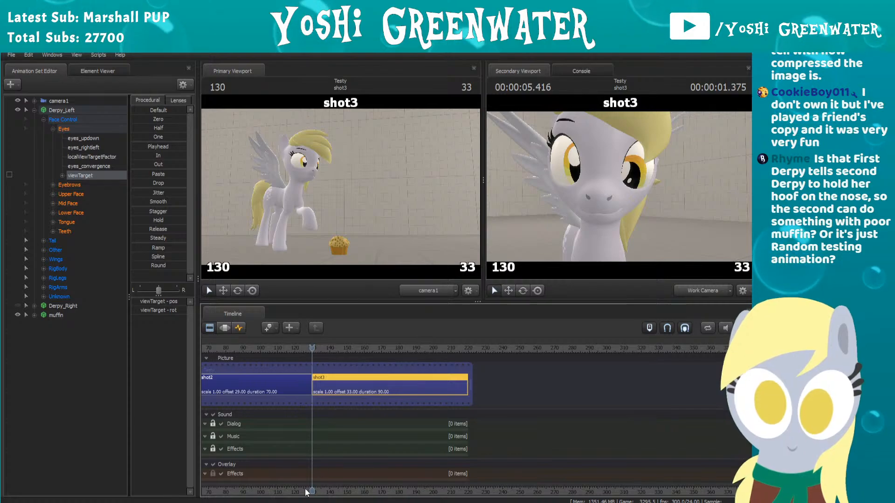
drag(306, 493, 506, 475)
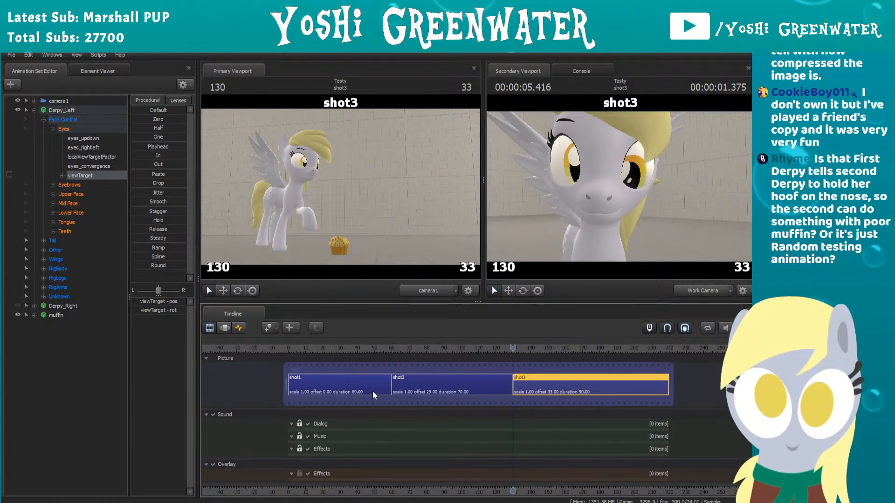
click(292, 348)
key(space)
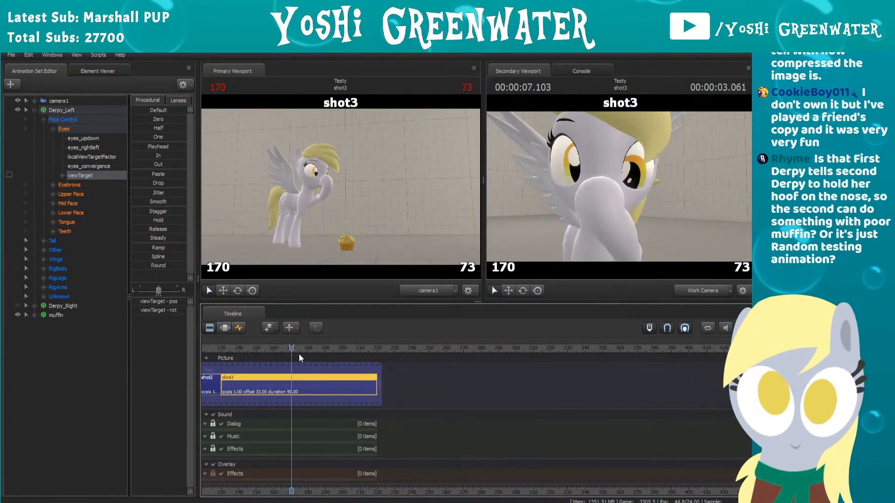
key(space)
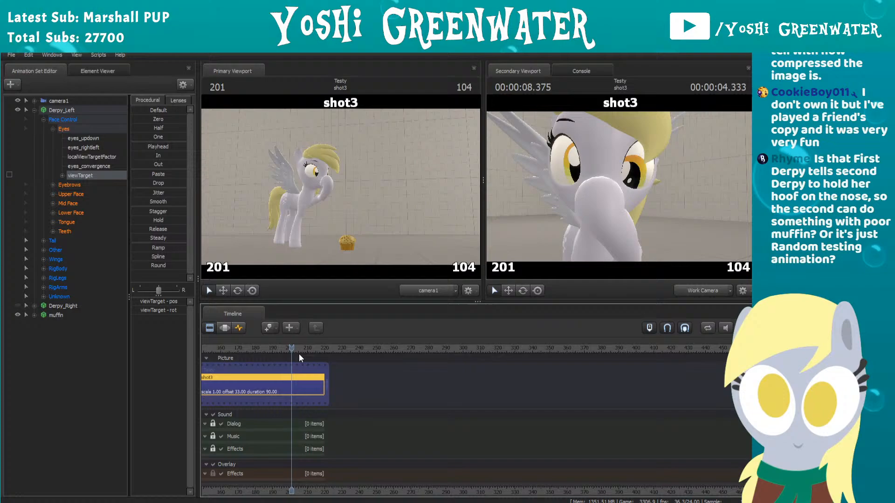
Step: Return to the Graph Editor, zoom in on viewTarget's curves in shot3 and set the playhead to frame 130
click(240, 327)
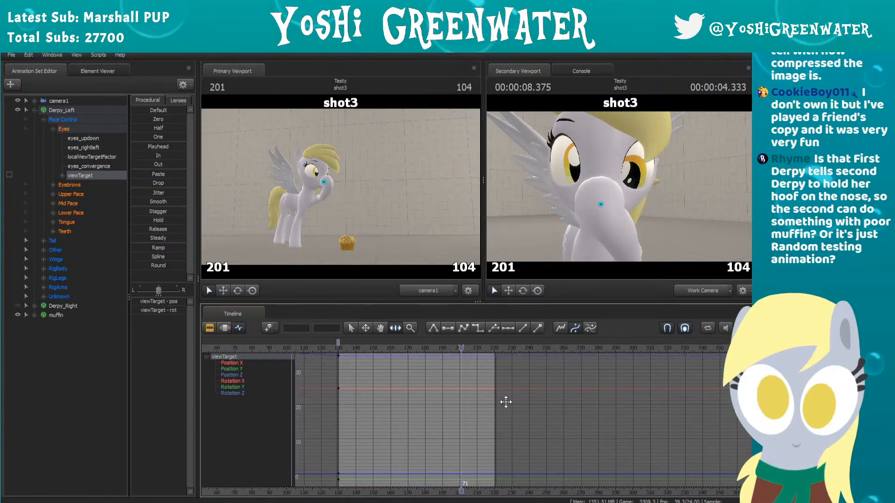
middle_drag(506, 402, 586, 416)
scroll(586, 416, up, 2)
drag(378, 348, 379, 348)
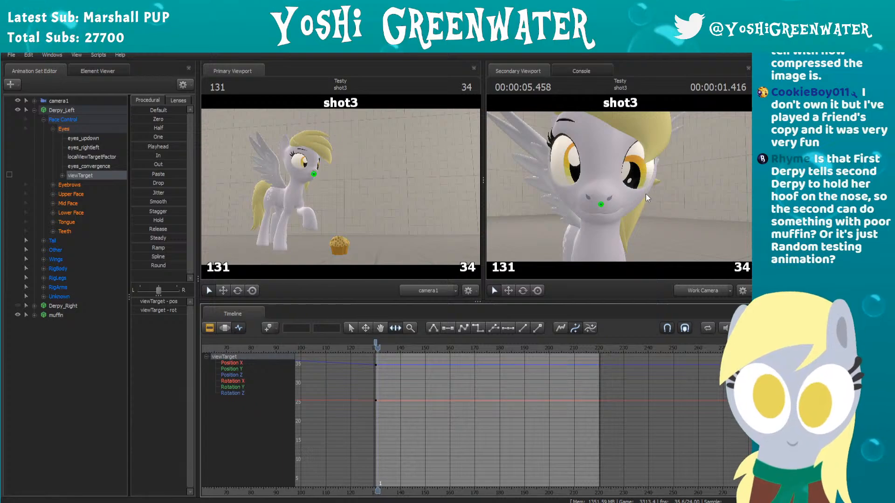
key(Left)
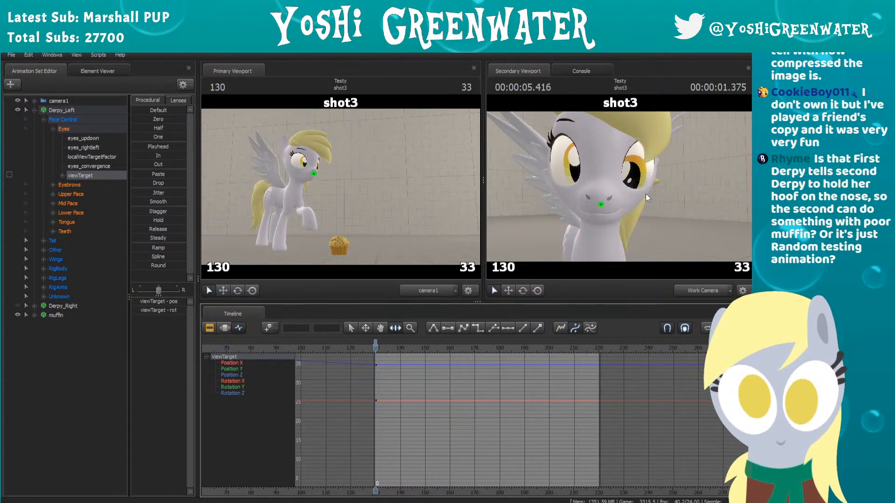
Step: At frame 130, adjust Derpy_Left's eyes_updown and eyes_rightleft to about 0.5 each and reframe her face
click(85, 139)
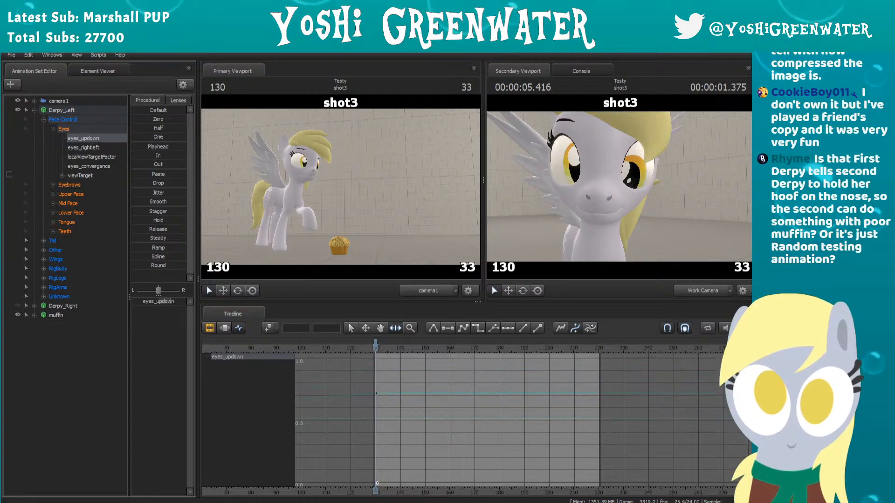
mouse_move(170, 302)
mouse_down()
mouse_move(148, 302)
mouse_move(157, 302)
mouse_up()
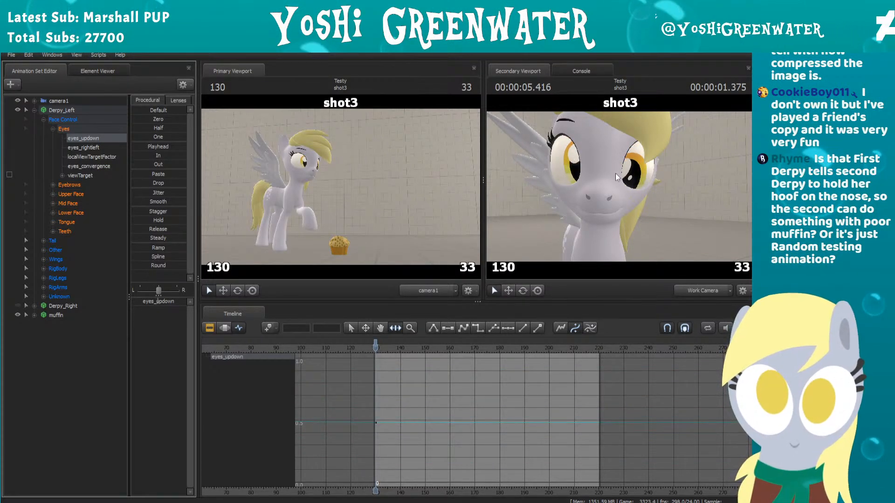
click(85, 149)
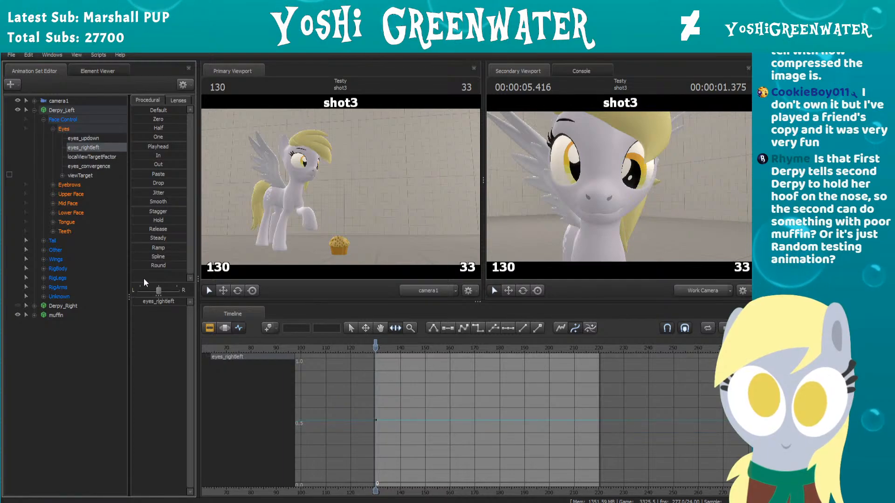
drag(159, 301, 157, 302)
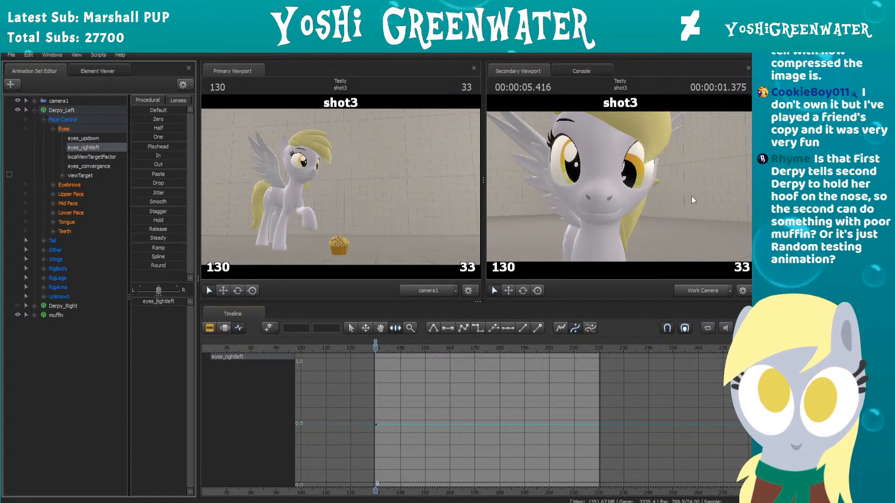
drag(691, 196, 691, 196)
Step: Expand the Eyebrows group and look through its controls, checking AngryBrows and SadBrows
click(53, 186)
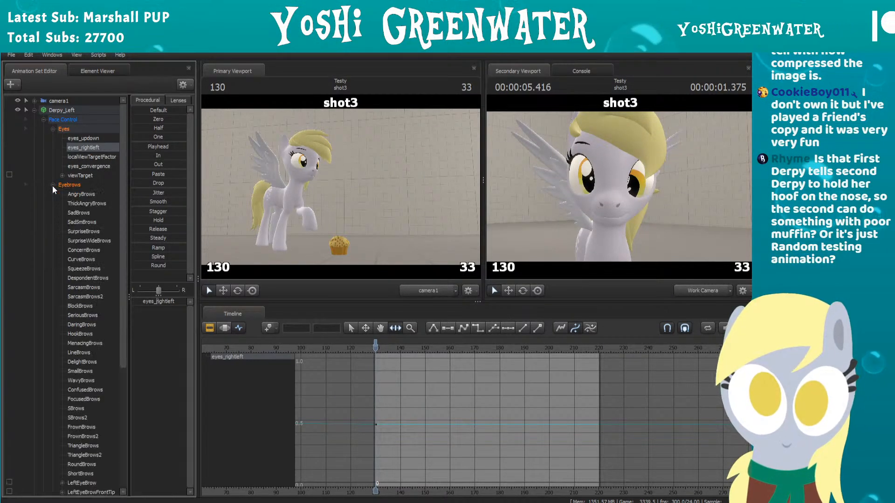
click(70, 194)
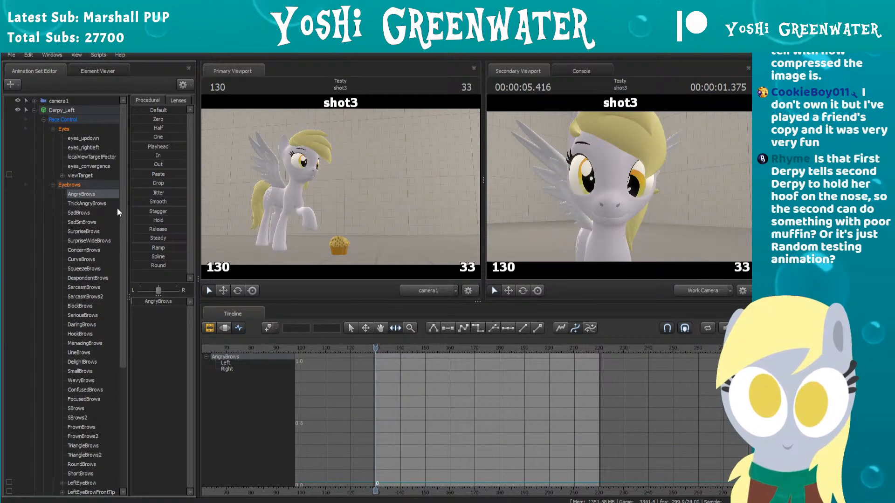
drag(124, 203, 126, 225)
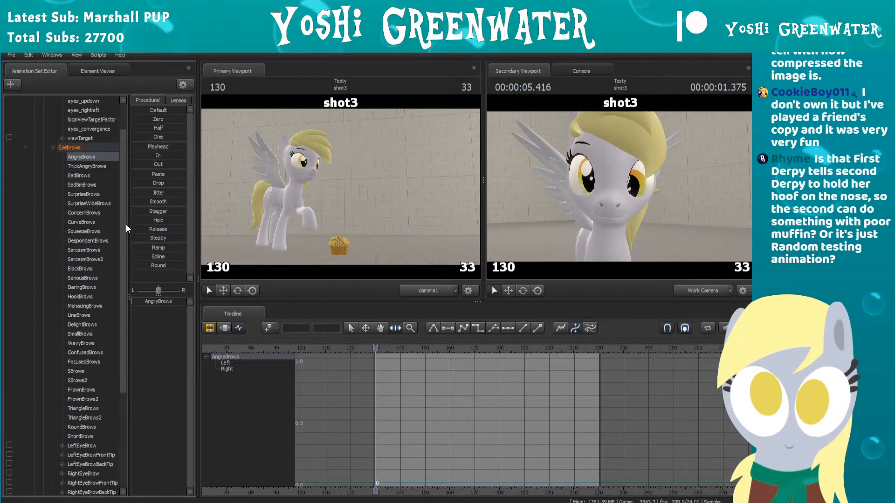
click(86, 175)
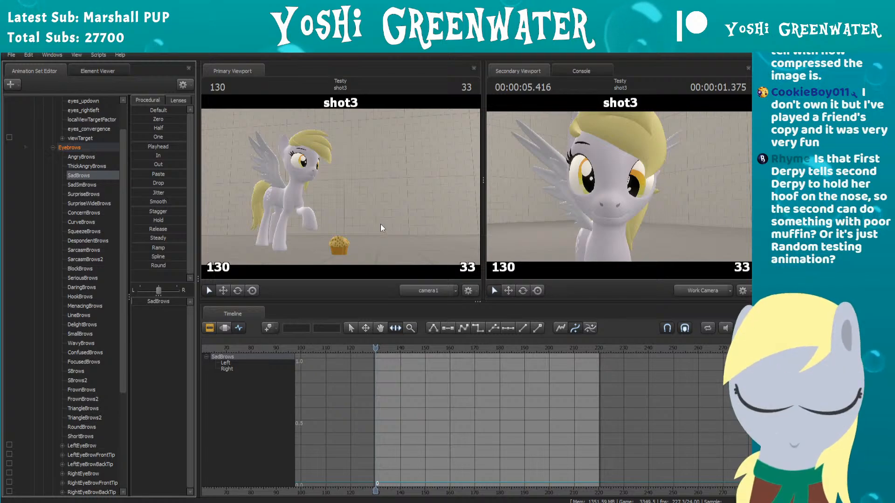
Step: Select Derpy_Left's SadSmBrows control and key it near zero at frame 130
scroll(124, 195, down, 1)
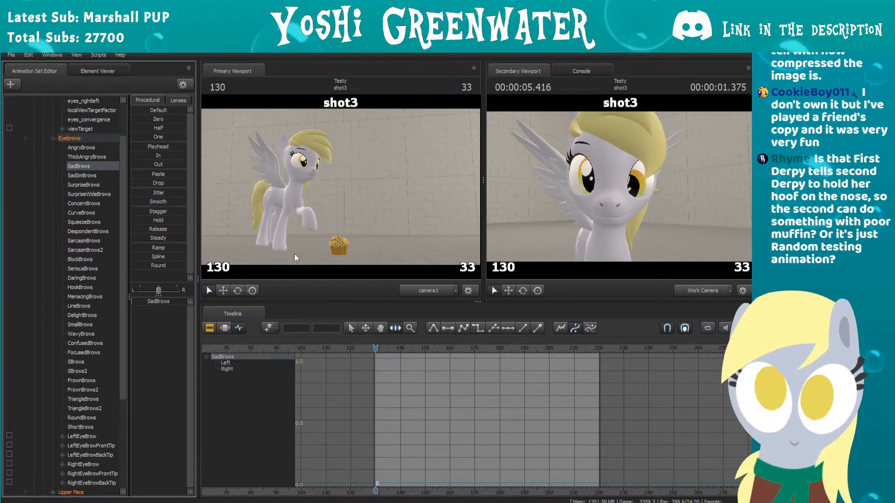
mouse_move(122, 192)
mouse_down()
mouse_move(125, 209)
mouse_move(129, 185)
mouse_up()
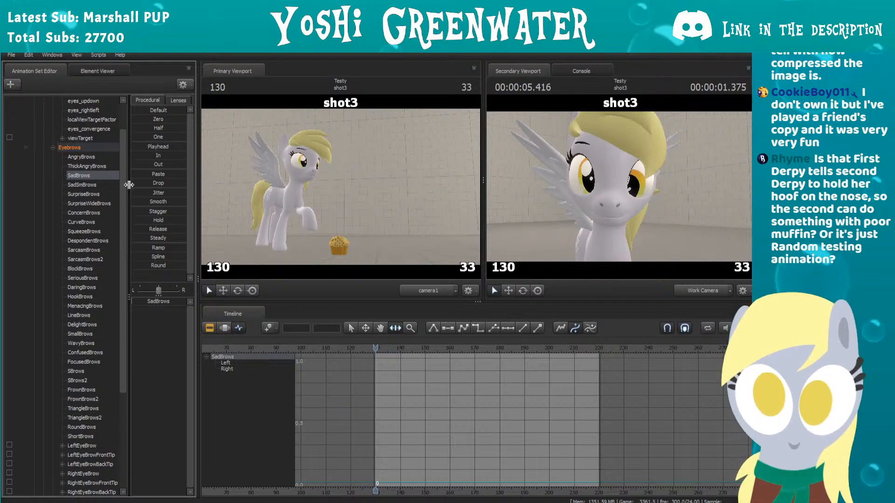
click(111, 185)
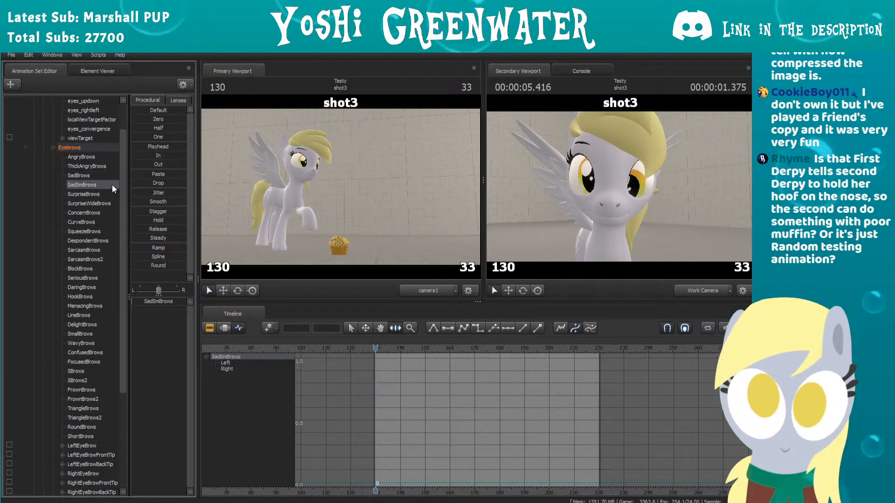
mouse_move(141, 304)
mouse_down()
mouse_move(186, 304)
mouse_move(136, 304)
mouse_up()
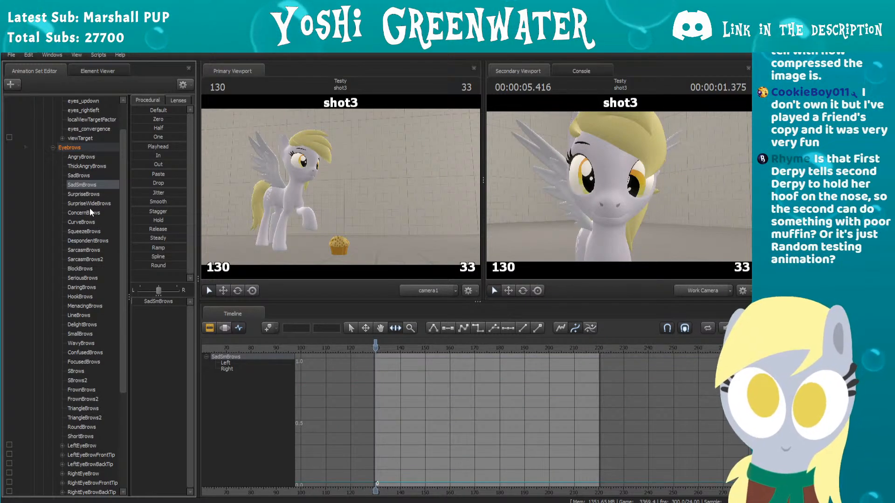
Step: Expand Derpy_Left's Upper Face group to list its eyelid and cheek controls
scroll(89, 208, down, 4)
scroll(90, 208, down, 1)
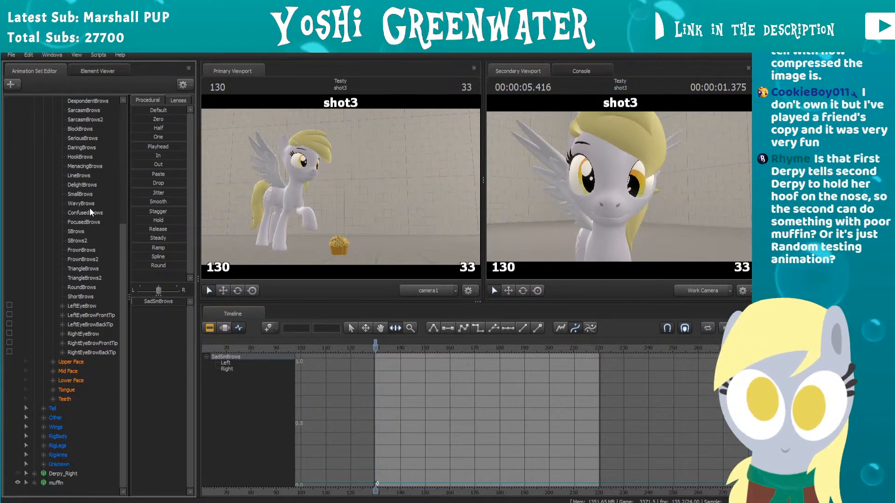
click(53, 362)
scroll(54, 361, down, 4)
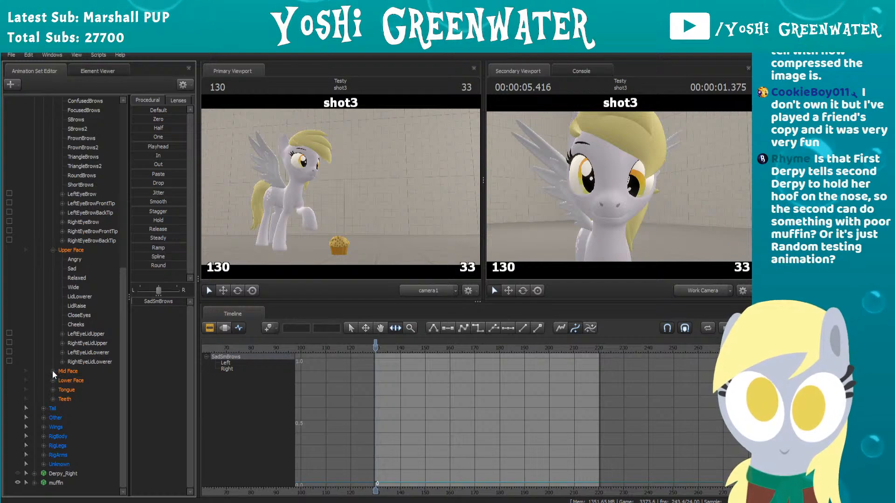
Step: Expand Derpy_Left's Mid Face and Lower Face groups and raise MouthFrown to about 0.2 at frame 130
click(53, 371)
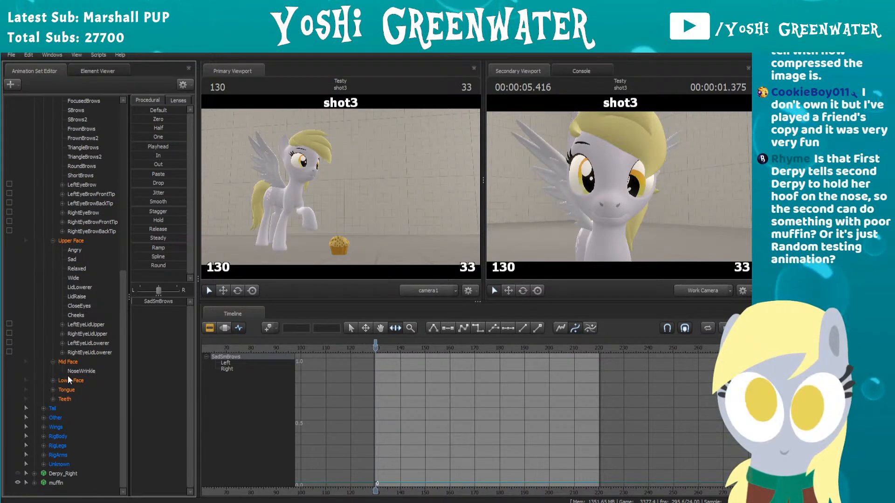
click(52, 381)
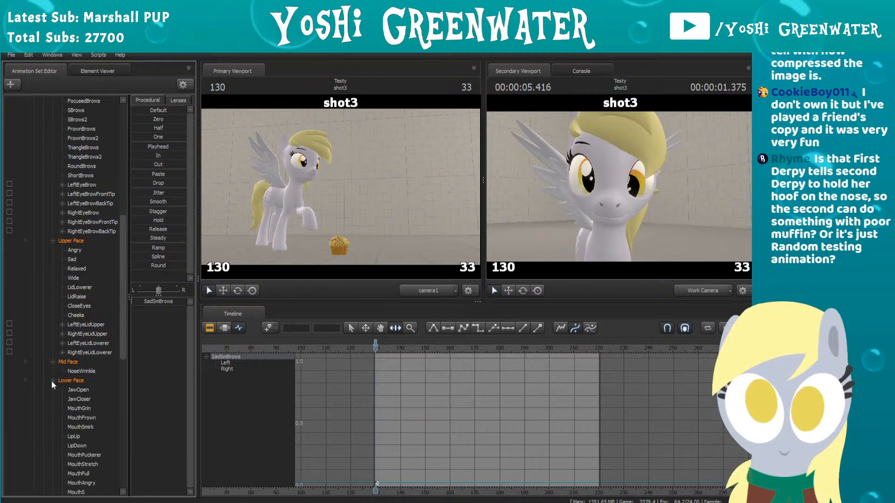
scroll(68, 379, down, 7)
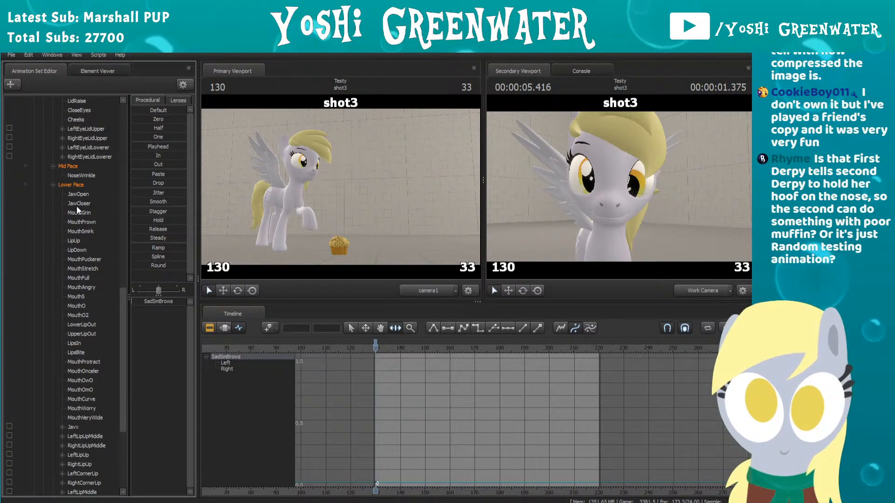
click(80, 223)
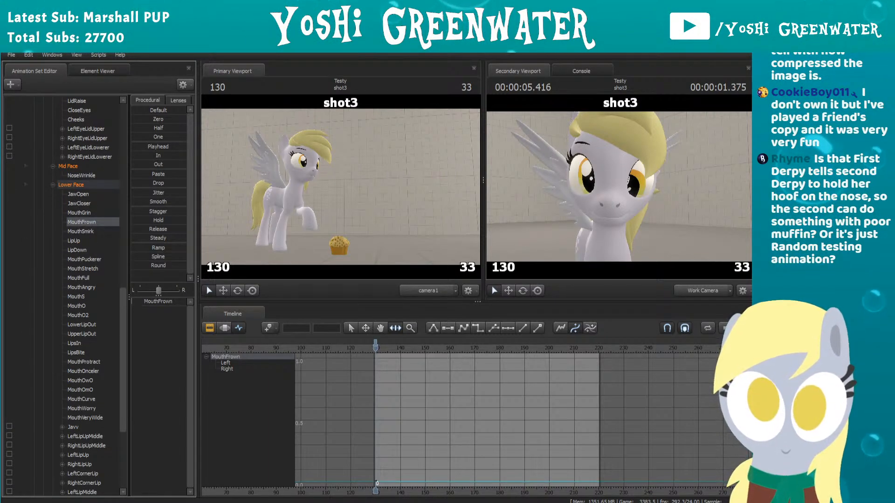
drag(144, 301, 138, 301)
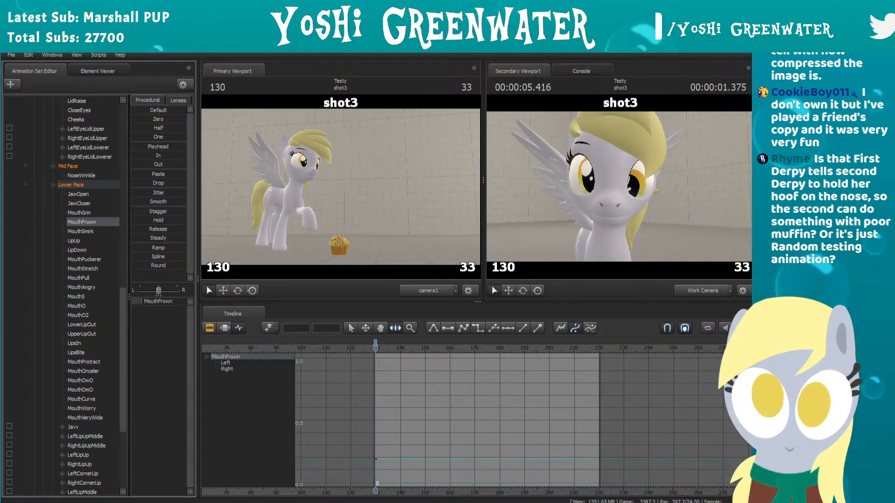
Step: Review Derpy's mouth expression around frame 56 in shot1 and return to shot3 for comparison
click(210, 328)
scroll(287, 363, down, 3)
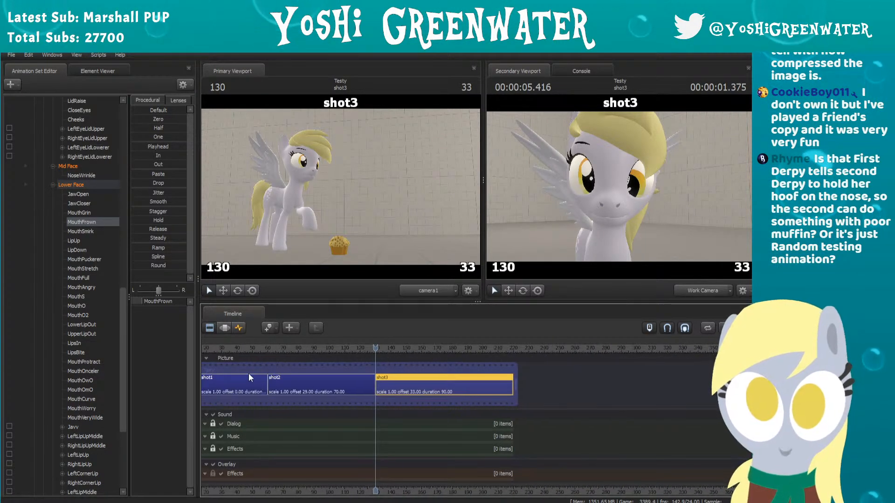
drag(229, 346, 262, 343)
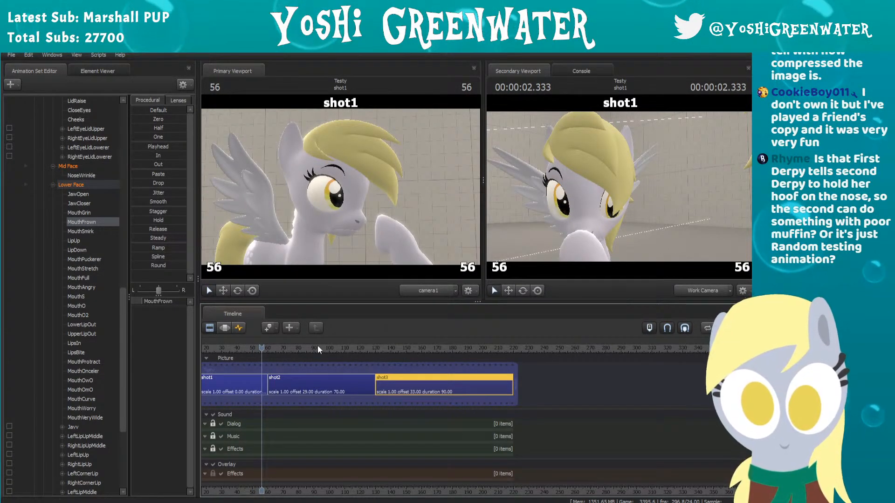
drag(317, 345, 387, 340)
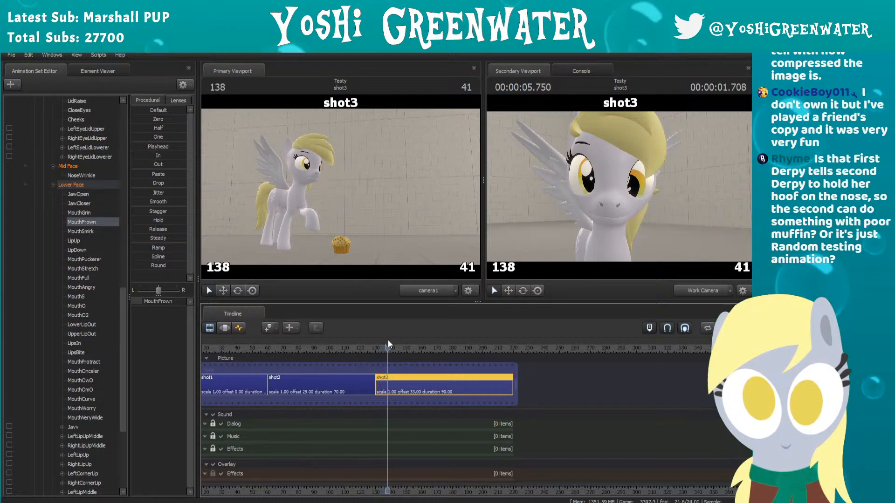
Step: Reopen the animation graph at frame 130 and fine-tune Derpy_Left's MouthFrown to about 0.2
click(240, 328)
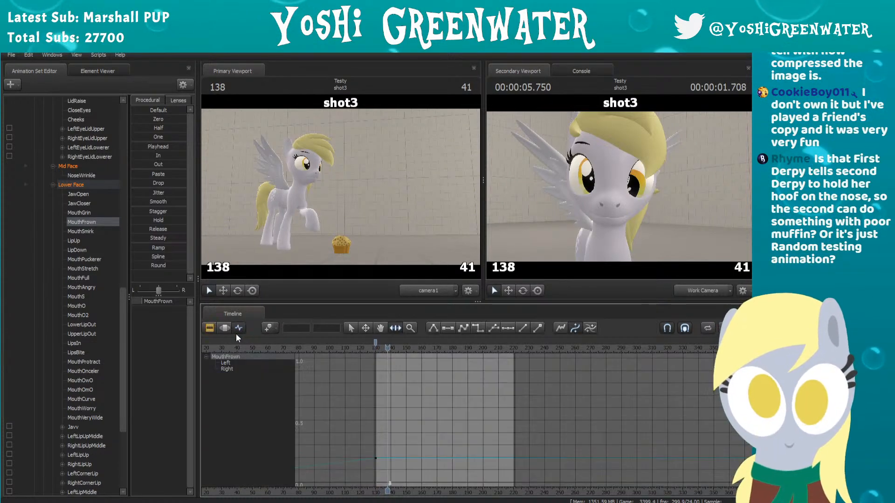
scroll(375, 349, up, 2)
drag(383, 346, 365, 345)
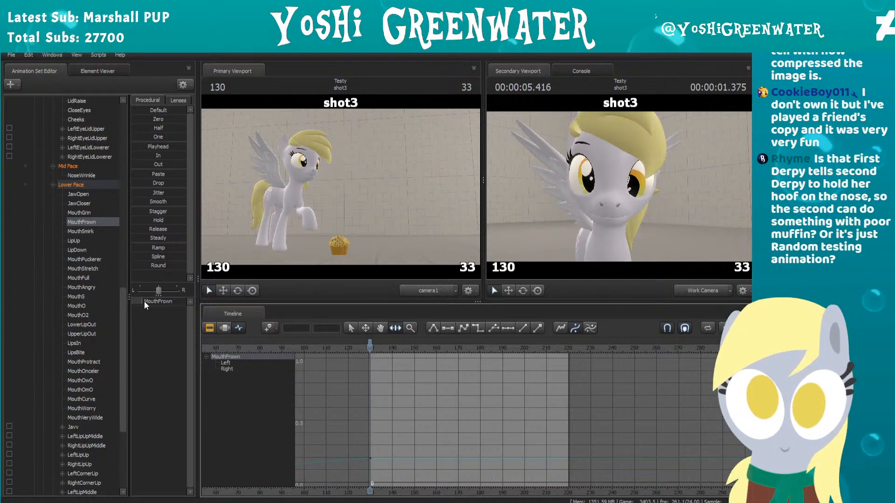
drag(144, 301, 146, 301)
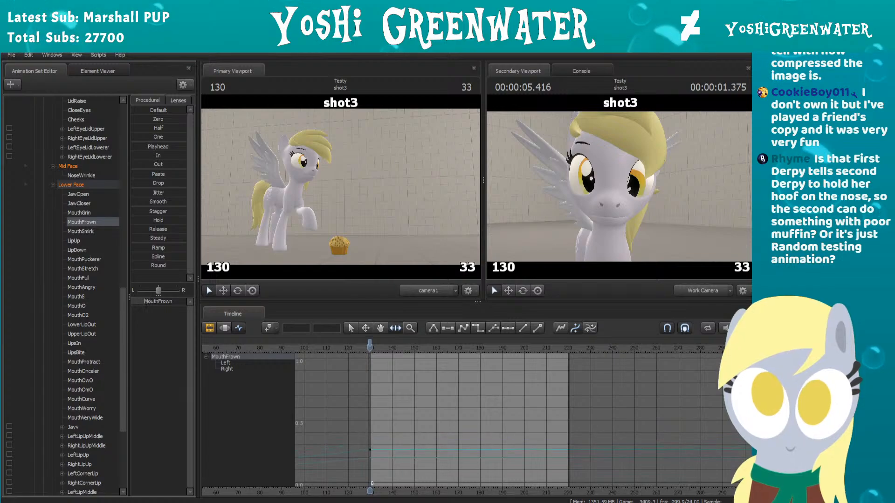
drag(136, 301, 141, 301)
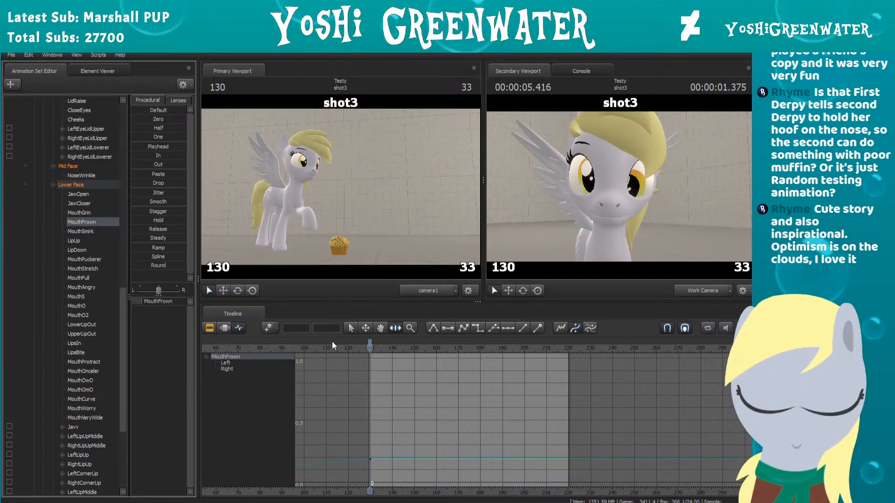
scroll(378, 375, up, 1)
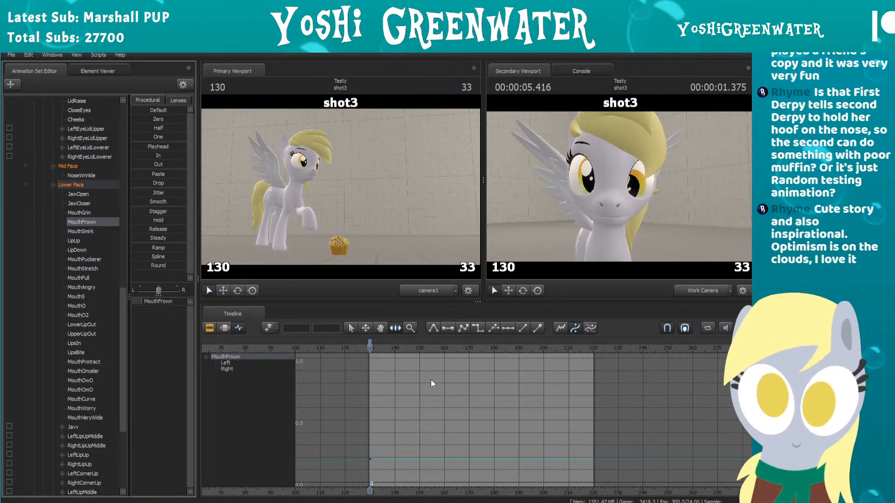
scroll(449, 378, up, 2)
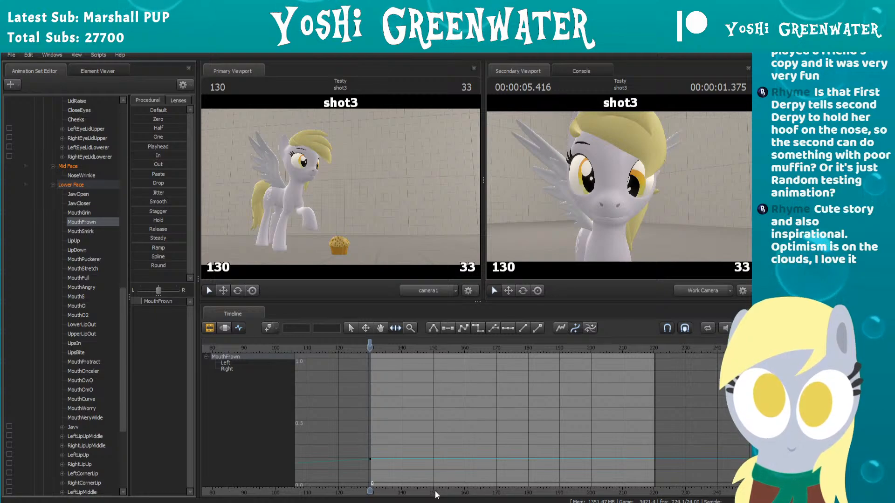
scroll(429, 422, up, 1)
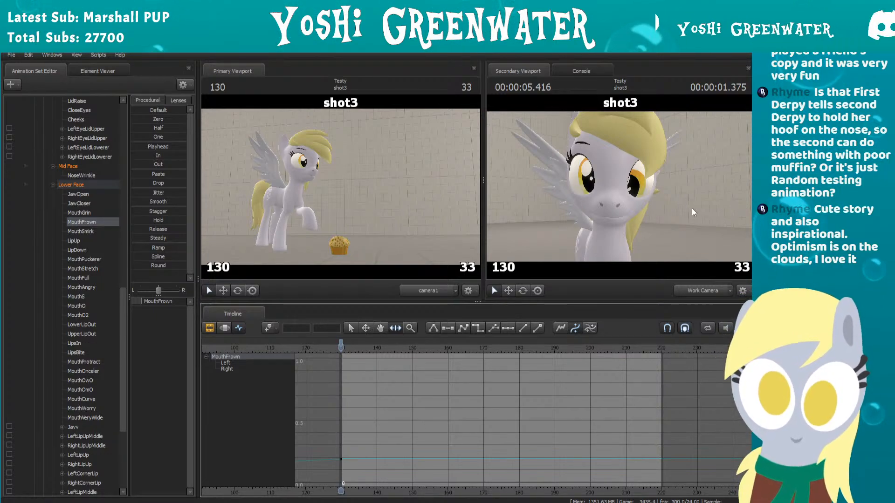
Step: Raise Derpy_Left's MouthSmirk to about 0.15 at frame 130
click(102, 230)
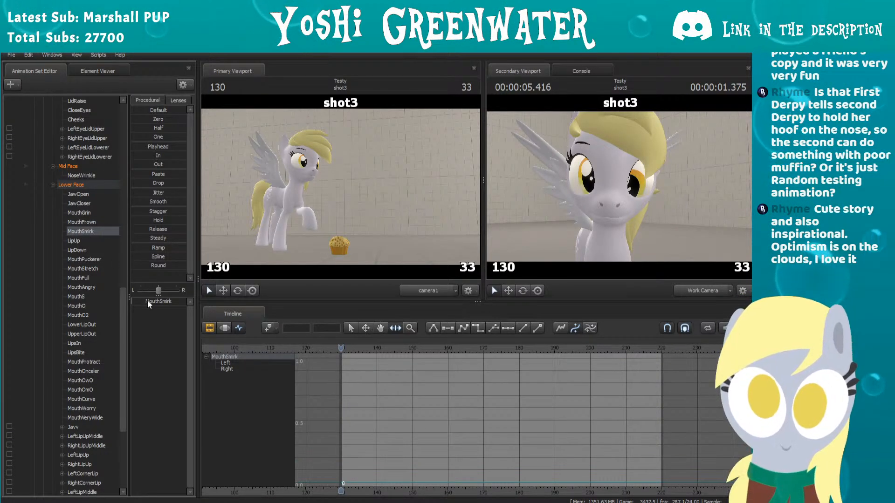
mouse_move(148, 302)
mouse_down()
mouse_move(166, 302)
mouse_move(139, 302)
mouse_up()
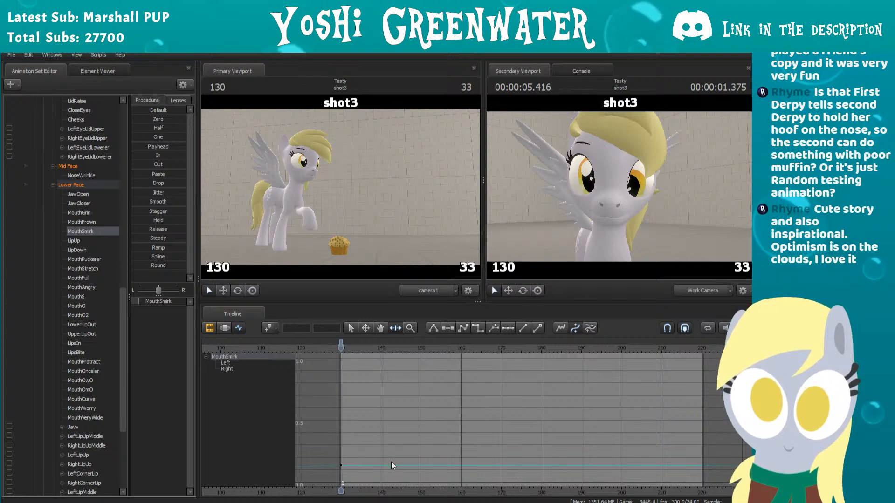
scroll(395, 490, up, 1)
drag(395, 490, 387, 489)
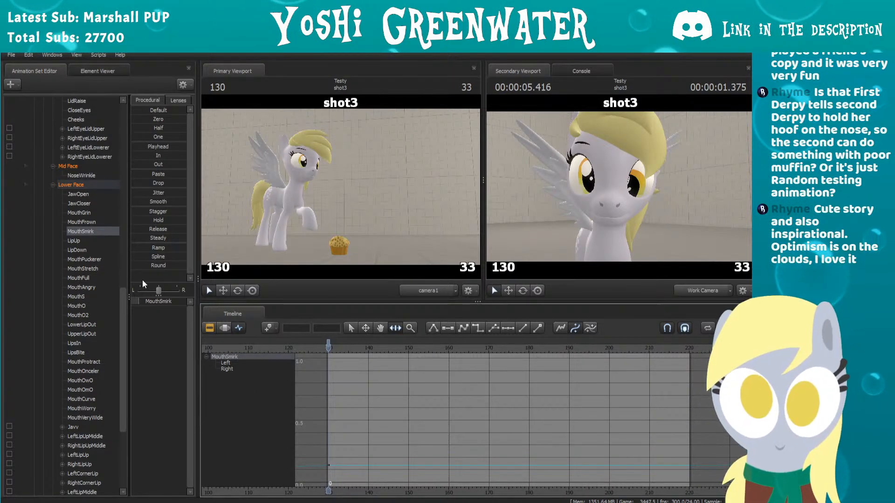
Step: Step through shot3 between frames 149 and 156 to examine when Derpy_Left's hoof reaches her nose
click(359, 347)
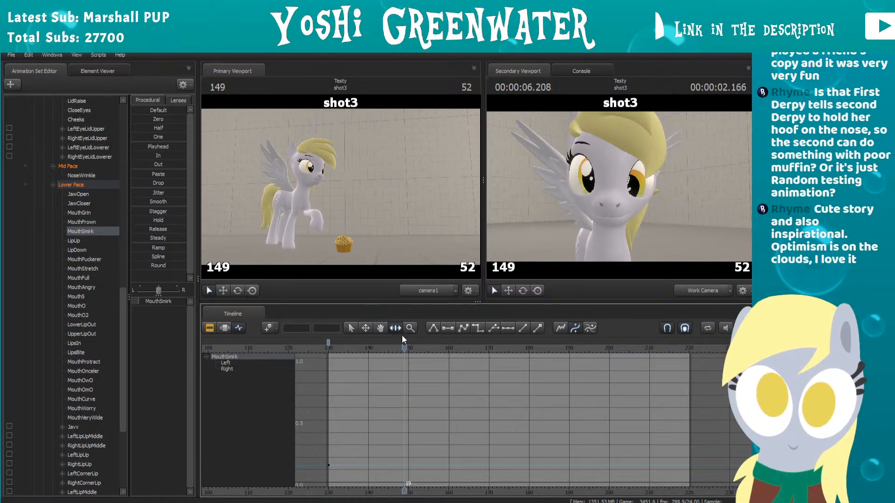
key(Right)
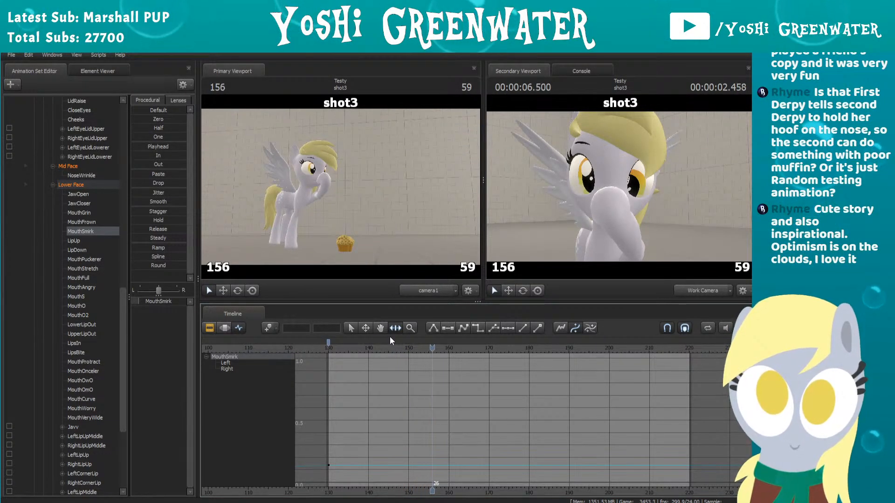
key(Left)
key(Left)
key(Left)
key(Left)
key(Left)
key(Right)
key(Right)
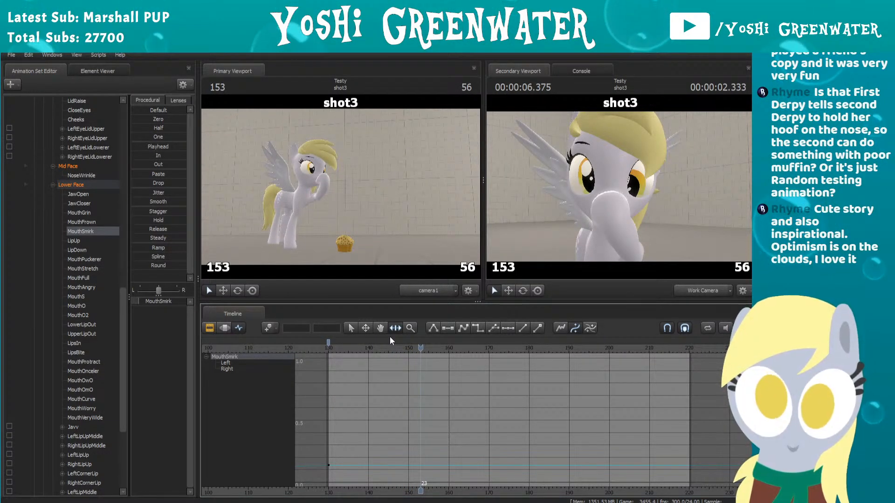
key(Right)
Step: Key Derpy_Left's Upper Face CloseEyes control near zero at frame 130 and at 1.0 at frame 155
scroll(94, 218, down, 1)
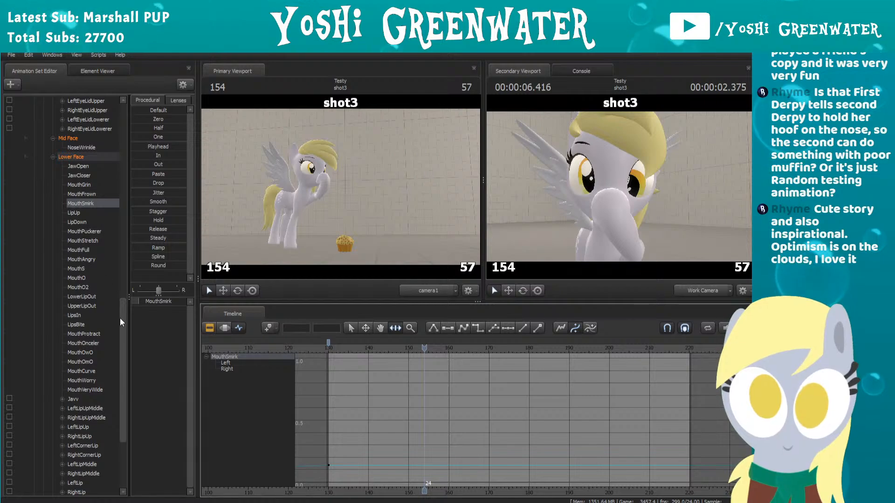
drag(122, 316, 134, 119)
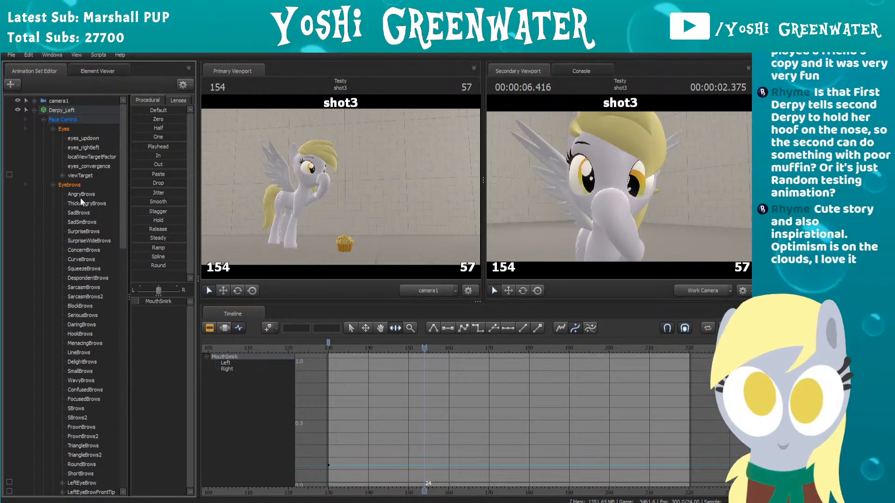
scroll(76, 201, down, 7)
scroll(77, 200, down, 4)
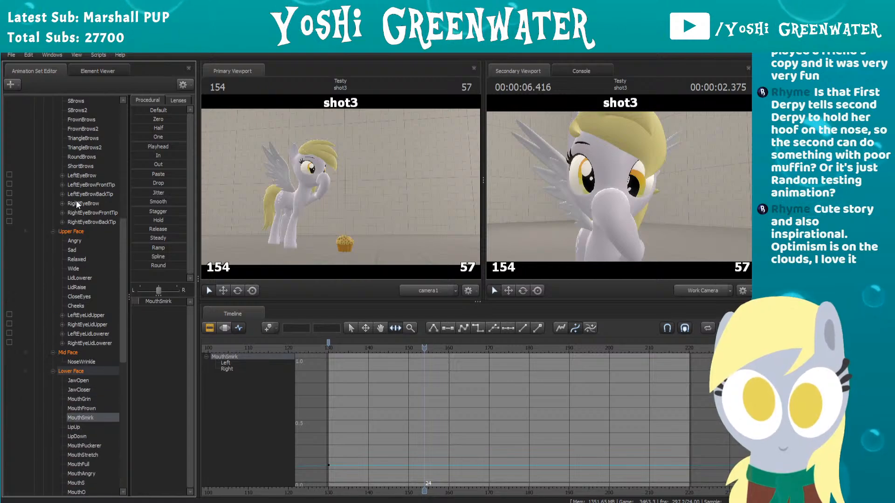
scroll(69, 259, down, 1)
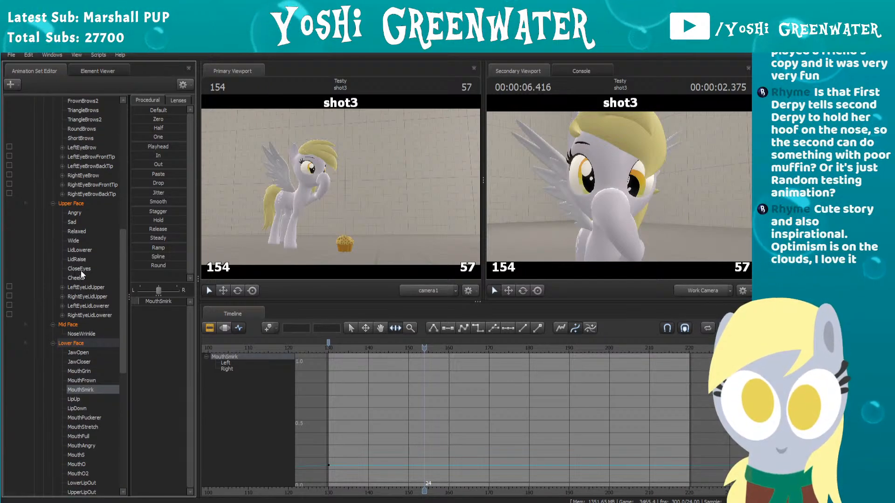
click(80, 270)
click(328, 349)
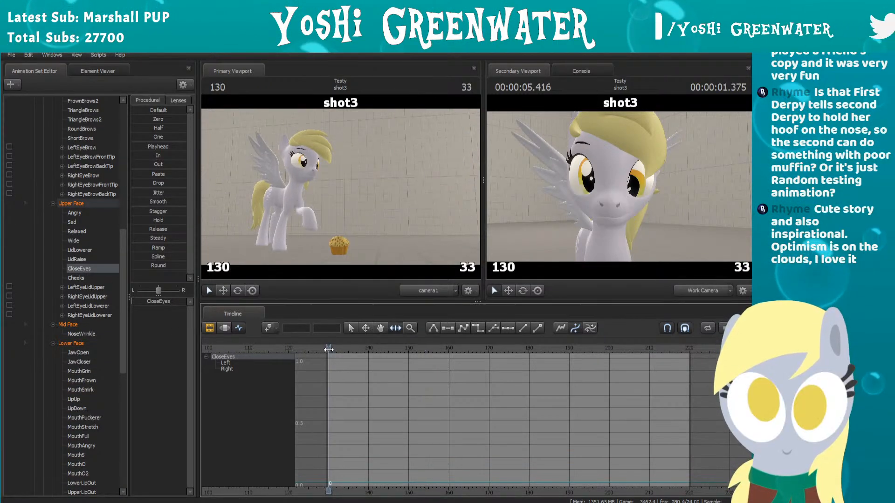
drag(329, 349, 392, 347)
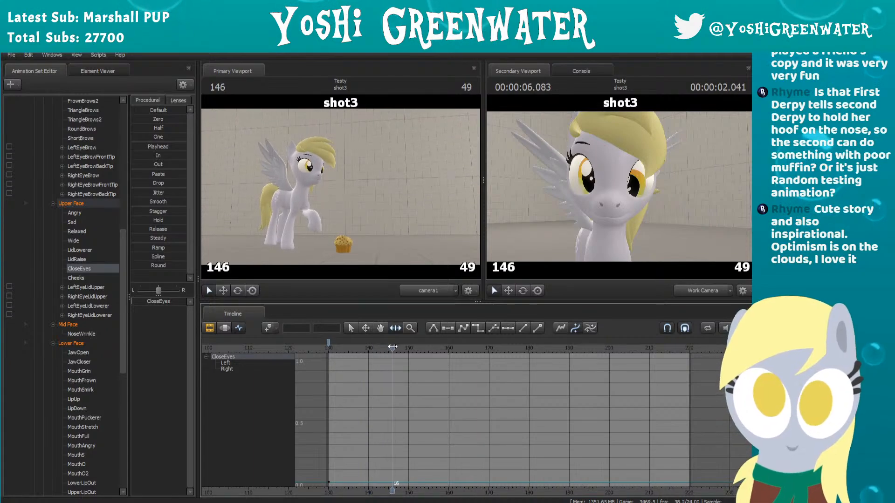
key(space)
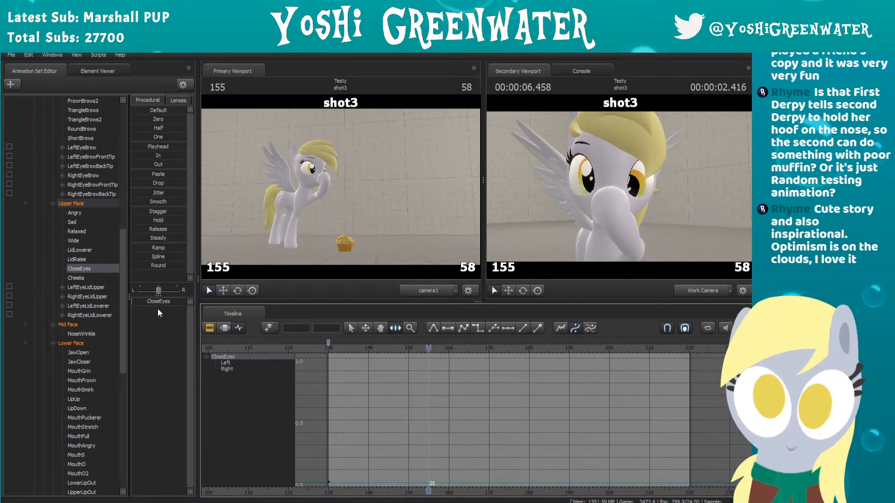
drag(151, 300, 210, 301)
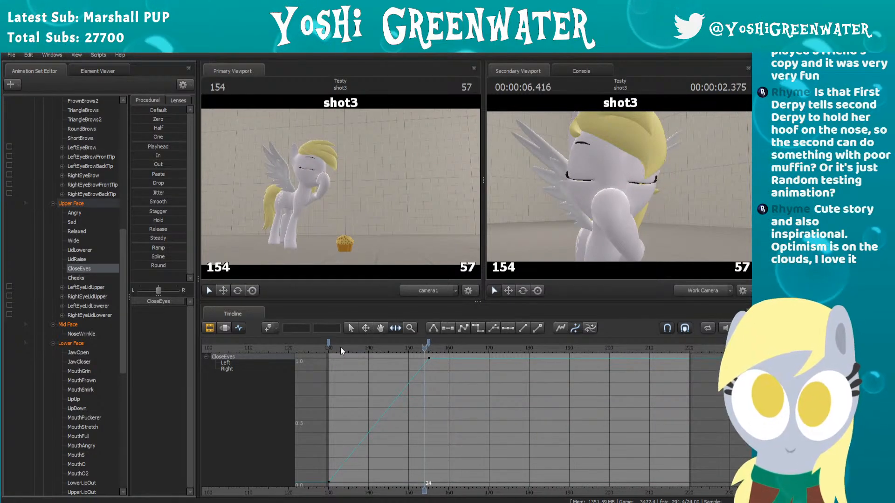
Step: Try a stepped CloseEyes curve from frame 130, and add a zero-value key at frame 150 to delay the eye closing
drag(343, 348, 328, 347)
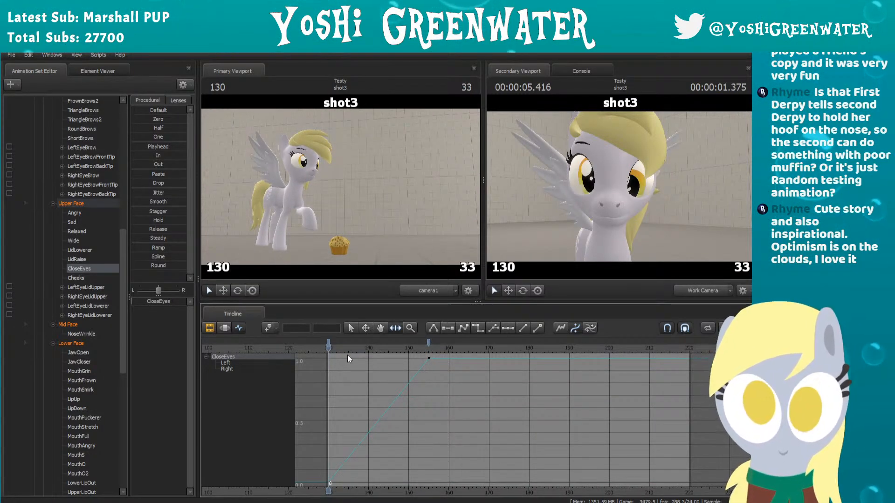
click(328, 341)
key(4)
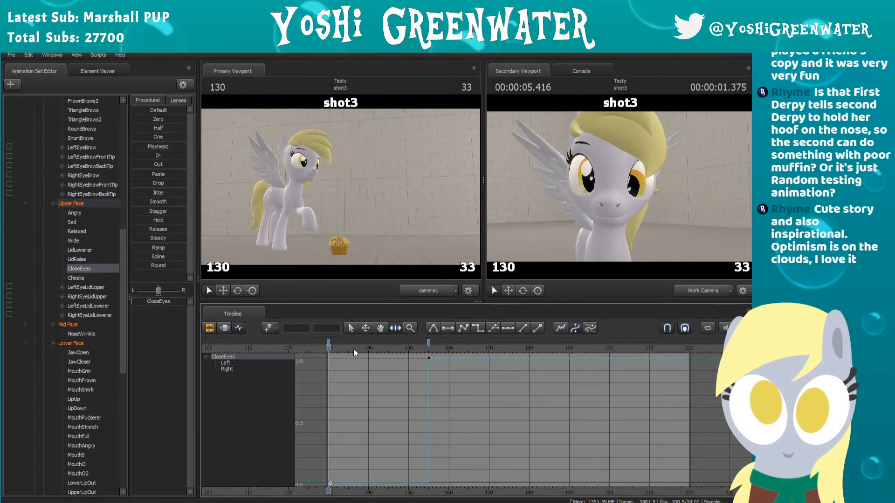
drag(353, 348, 410, 349)
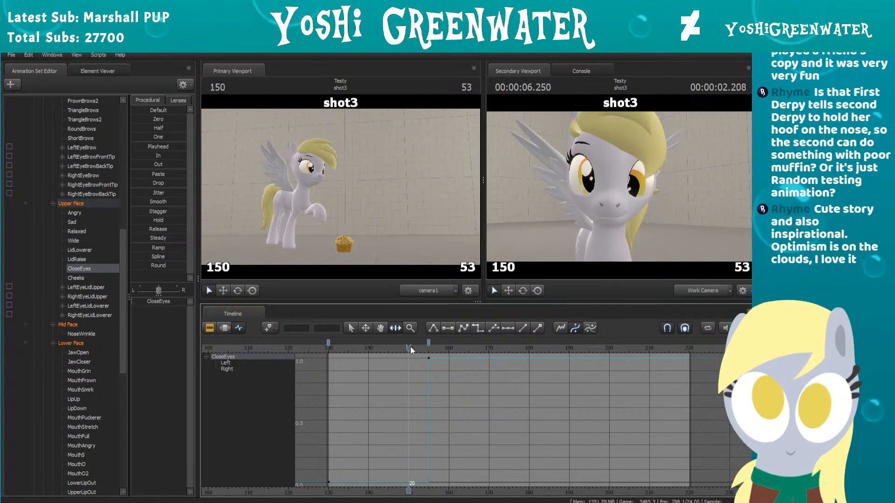
key(m)
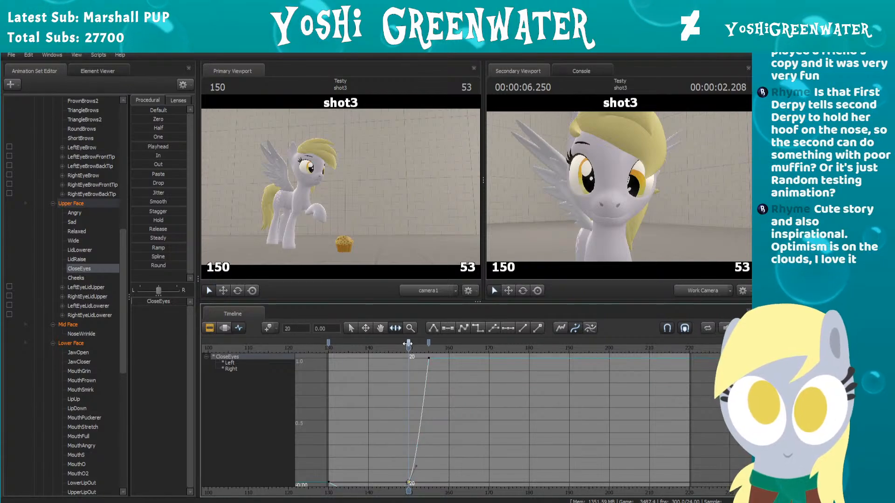
Step: Try flat tangents on Derpy_Left's CloseEyes key at frame 130
drag(408, 347, 380, 351)
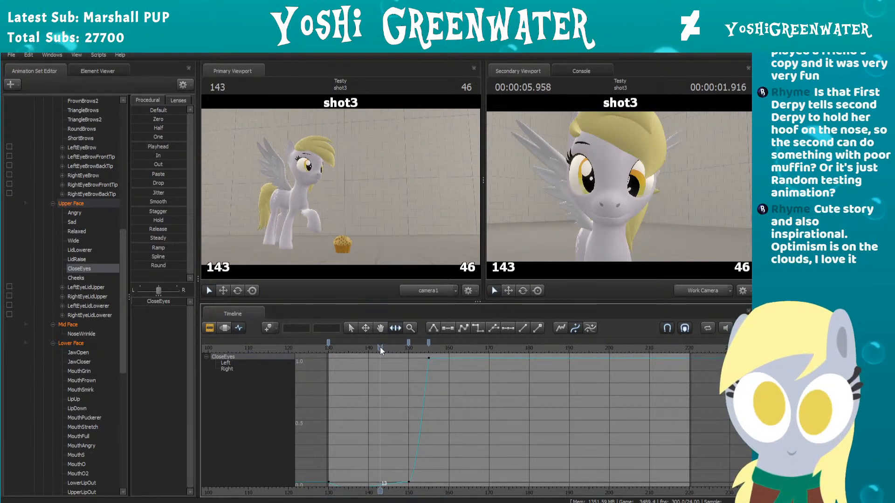
middle_drag(378, 416, 397, 391)
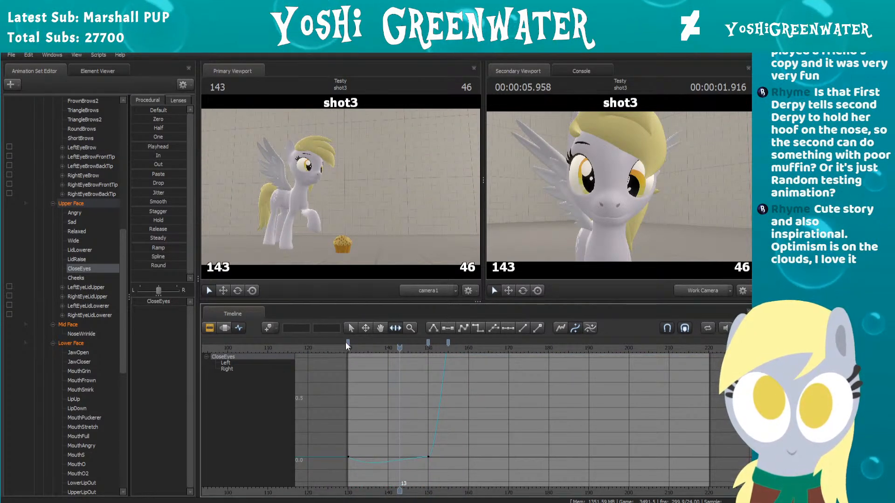
click(348, 343)
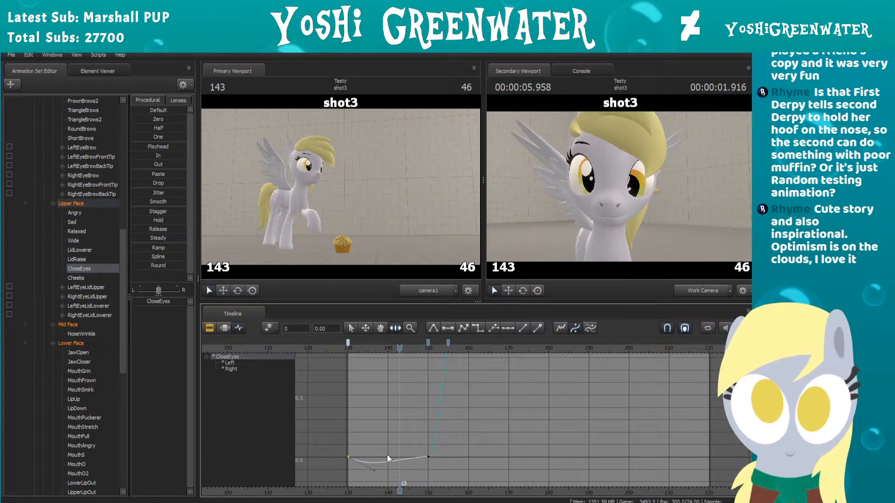
key(2)
click(417, 452)
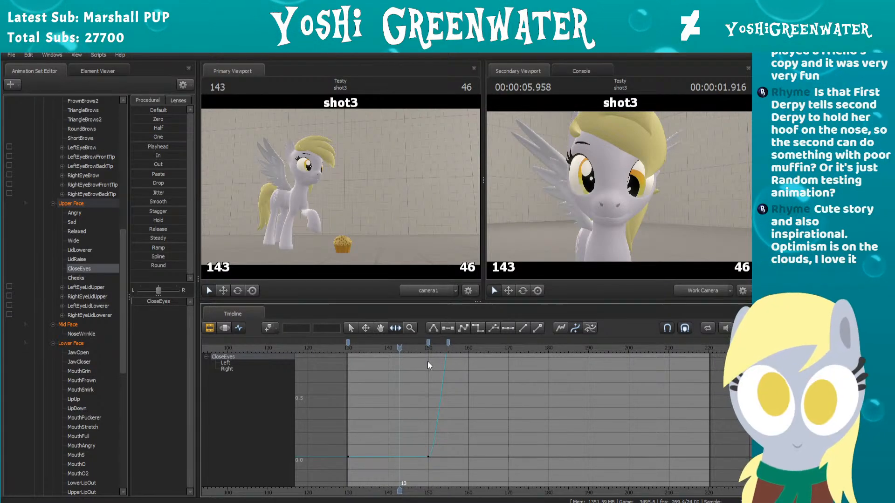
Step: Check the flattened CloseEyes curve as a whole and undo the tangent change at frame 130
scroll(429, 362, down, 3)
middle_drag(430, 363, 409, 392)
scroll(408, 393, down, 1)
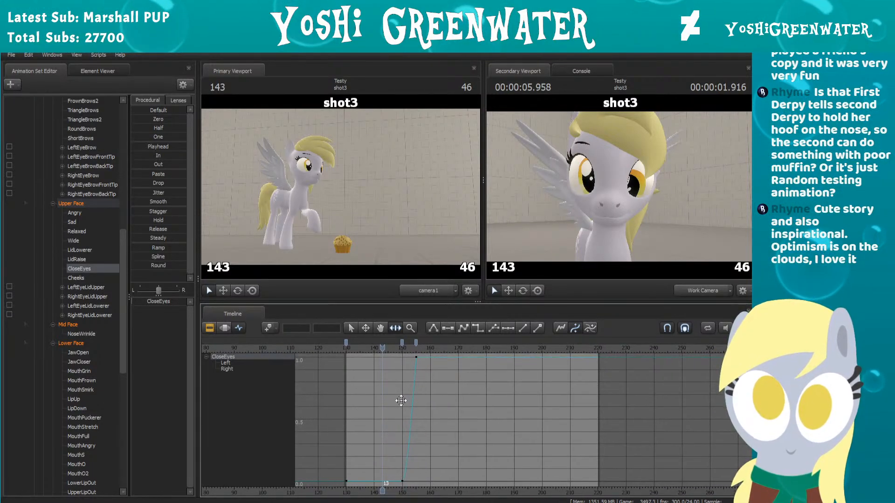
scroll(419, 394, down, 2)
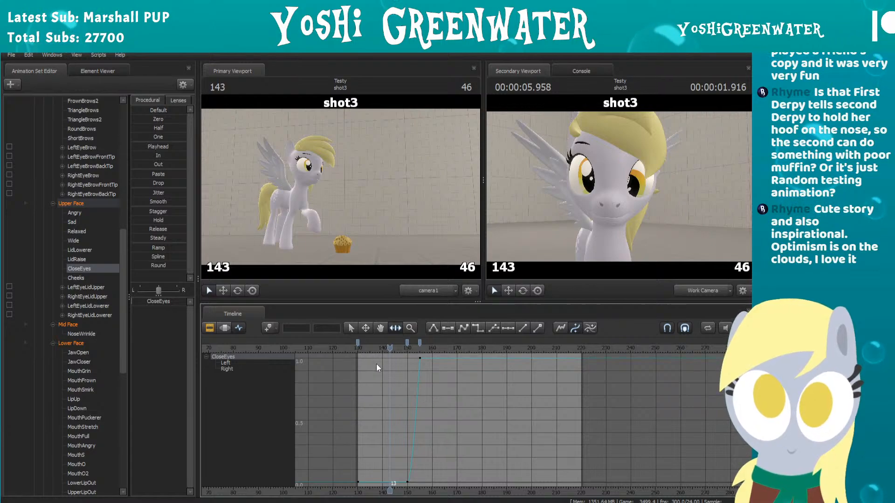
drag(390, 348, 390, 396)
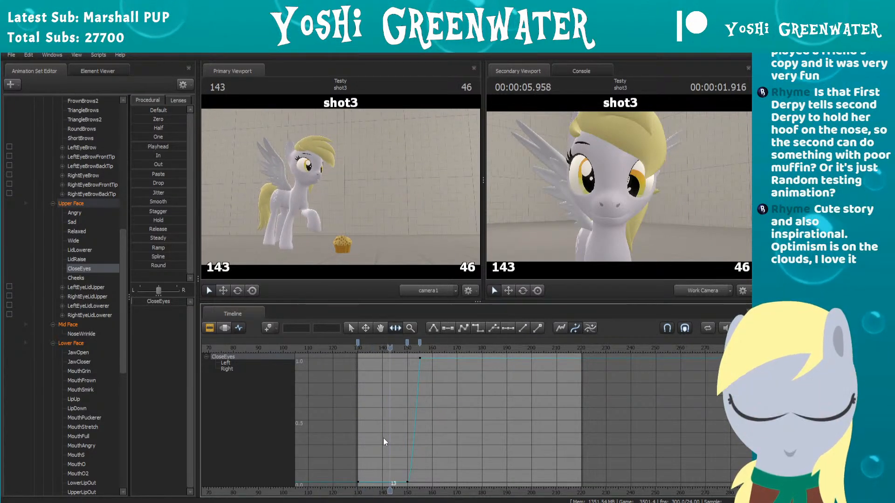
key(ctrl+z)
Step: Apply flat tangents to remove the dip in the CloseEyes curve between frames 130 and 150
middle_drag(388, 445, 398, 374)
scroll(397, 375, up, 5)
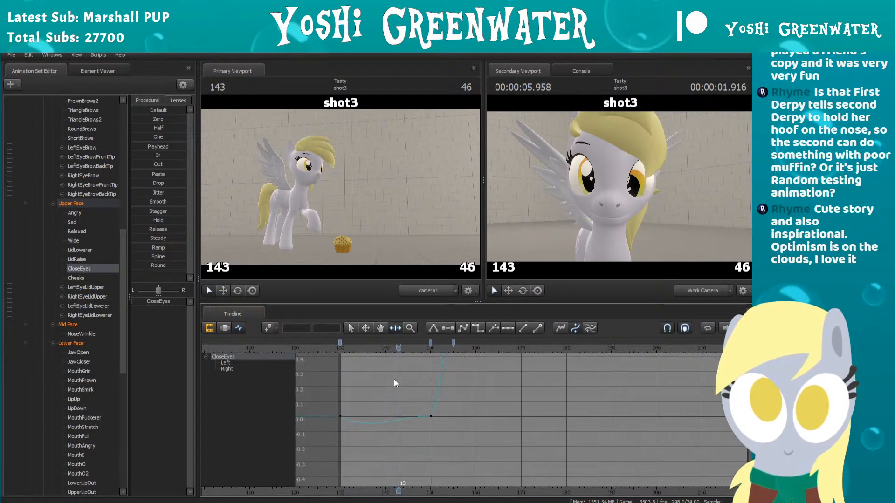
scroll(394, 383, up, 1)
mouse_move(345, 349)
mouse_down()
mouse_move(439, 350)
mouse_move(333, 349)
mouse_move(435, 357)
mouse_move(336, 359)
mouse_up()
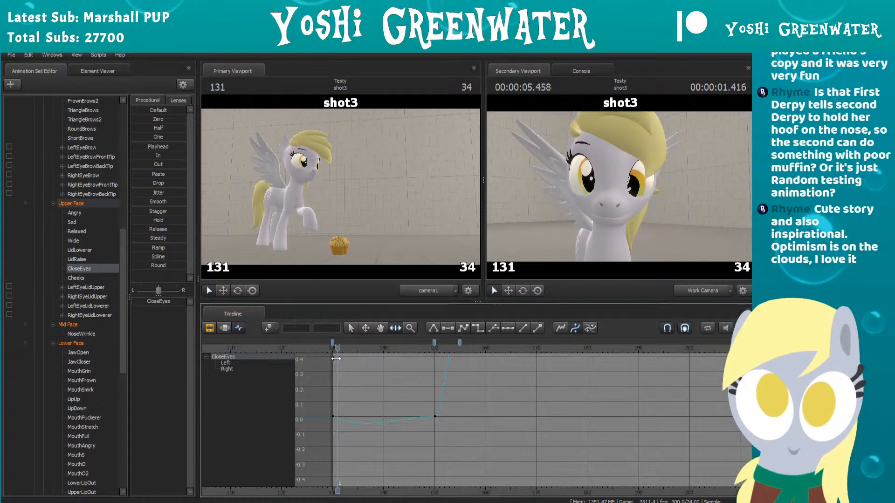
scroll(342, 429, up, 3)
middle_drag(355, 430, 398, 438)
scroll(398, 437, up, 2)
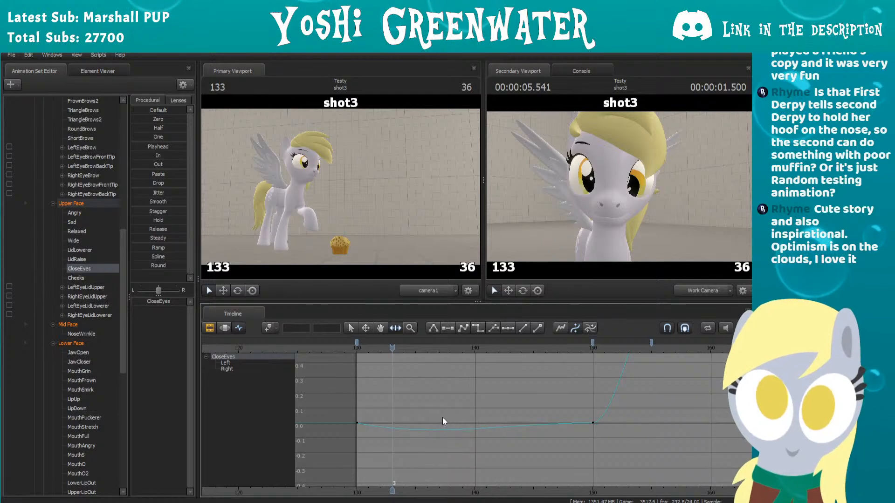
scroll(551, 396, up, 1)
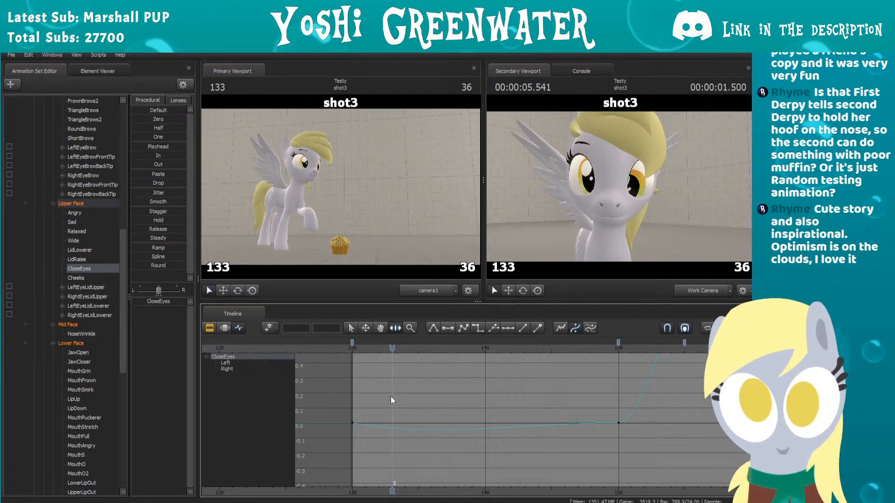
scroll(392, 400, down, 1)
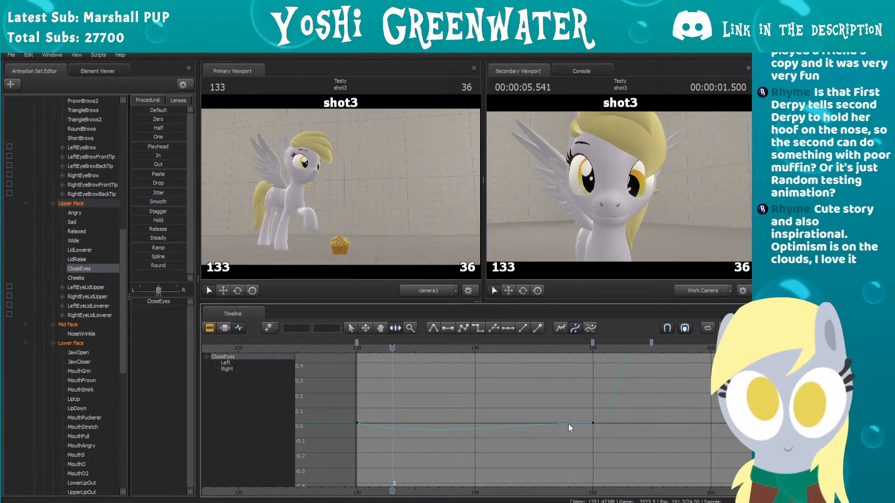
key(2)
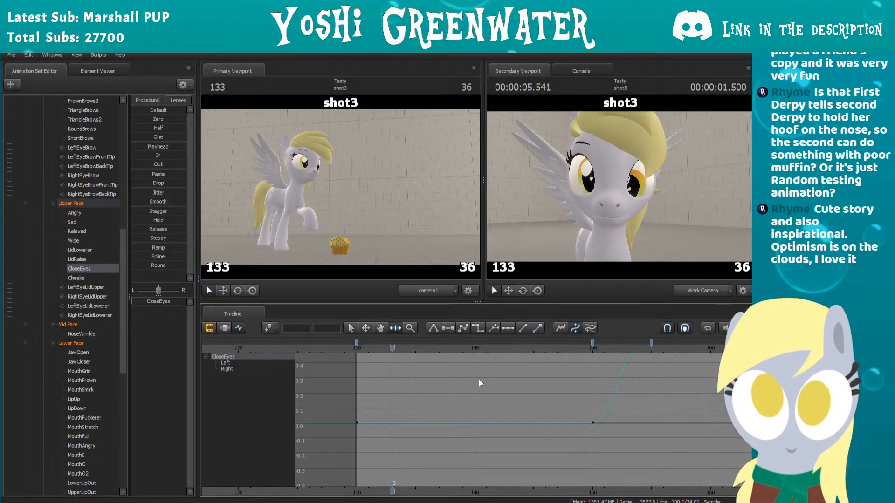
Step: Examine the CloseEyes curve from frame 130 to 155, checking the tangents of the key at frame 150
scroll(481, 379, down, 1)
middle_drag(481, 379, 474, 407)
drag(382, 346, 378, 344)
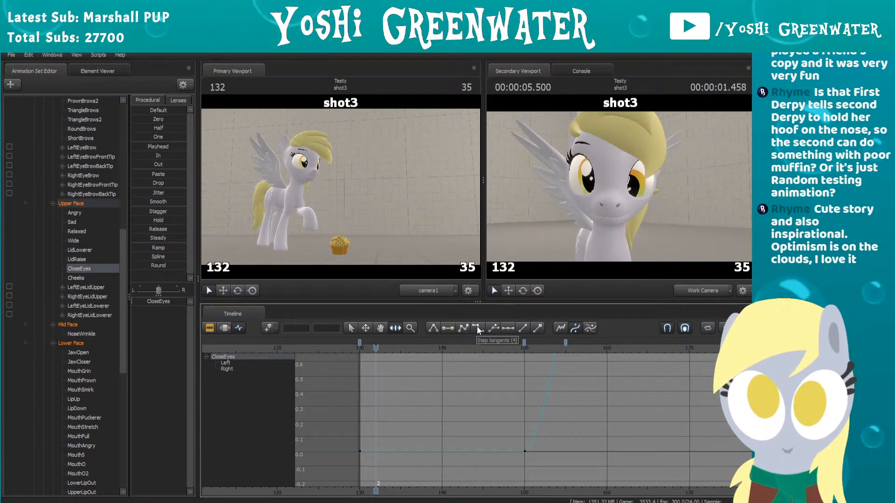
scroll(473, 373, up, 1)
middle_drag(463, 396, 443, 413)
scroll(443, 414, down, 2)
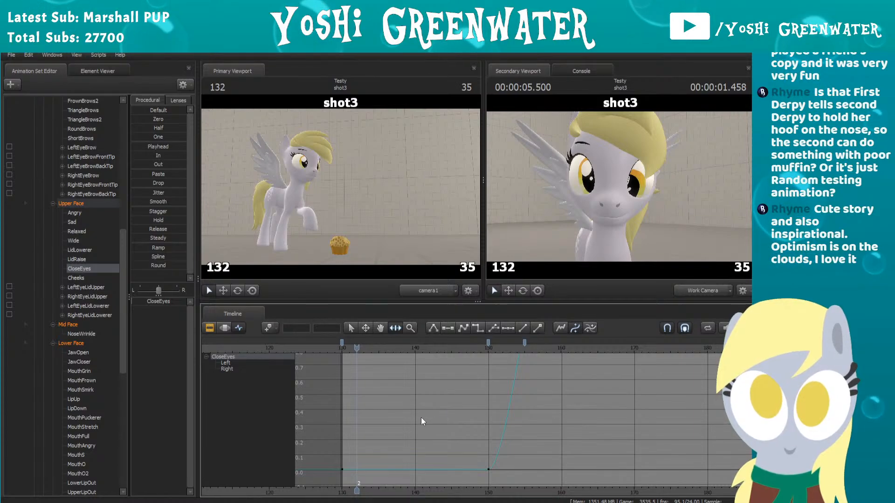
click(488, 343)
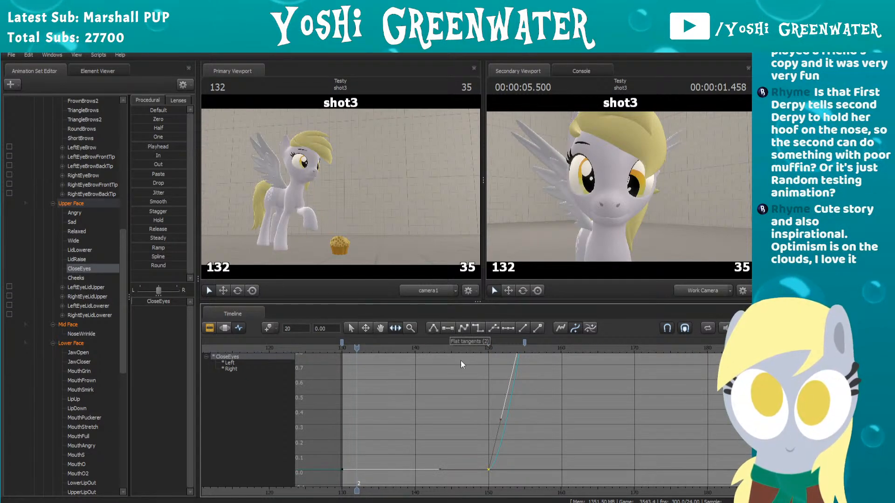
scroll(469, 368, down, 2)
scroll(471, 372, down, 2)
middle_drag(471, 372, 469, 410)
scroll(432, 413, down, 1)
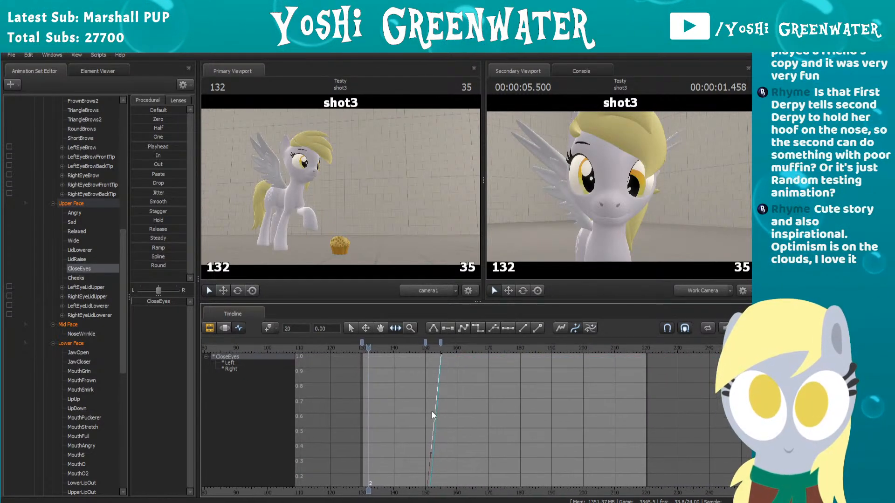
scroll(421, 416, down, 1)
middle_drag(427, 411, 470, 393)
scroll(457, 401, down, 2)
scroll(457, 404, down, 2)
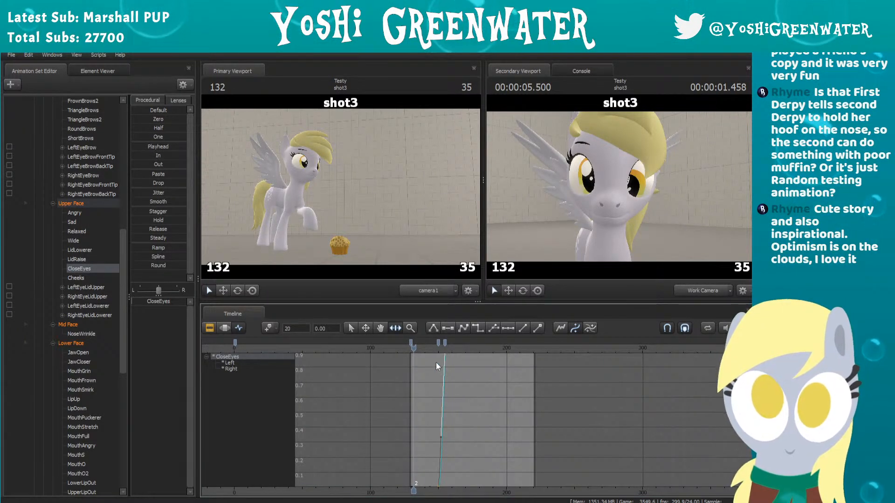
key(f)
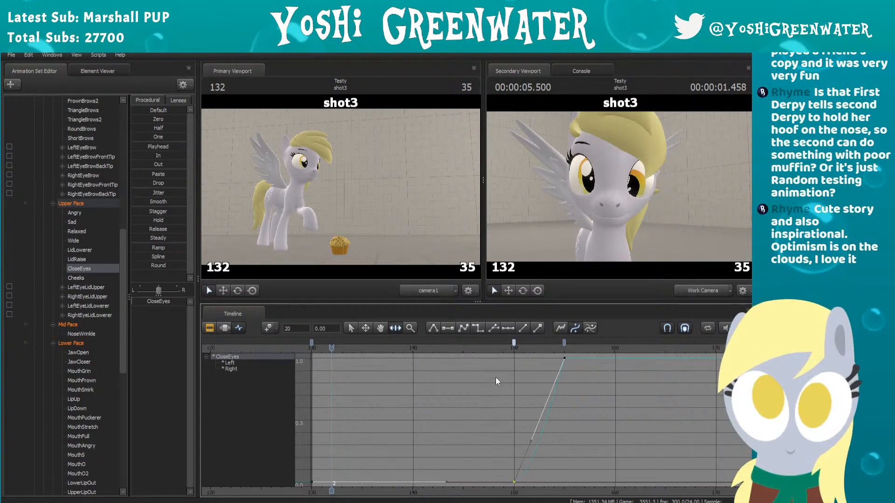
Step: Speed up the eye closing by moving the zero-value CloseEyes key to frame 153 and keeping the full-value key at frame 155, previewing the timing
key(space)
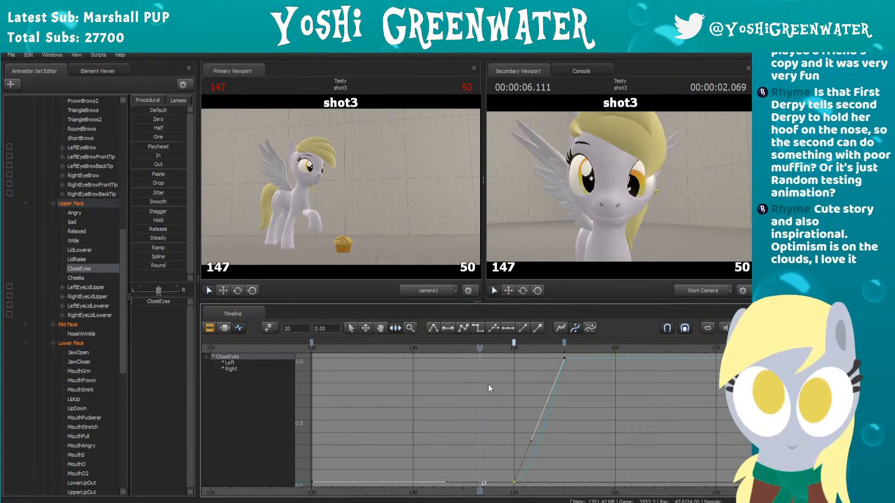
drag(565, 344, 548, 344)
click(501, 347)
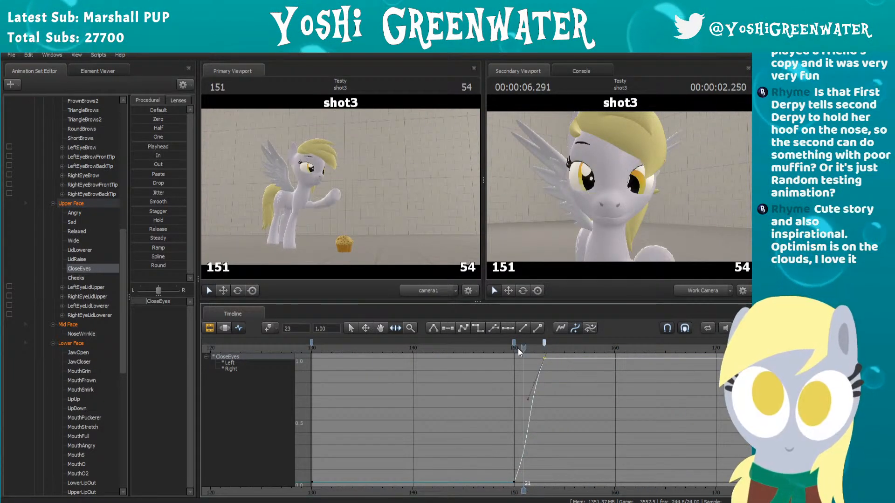
key(space)
mouse_move(513, 342)
mouse_down()
mouse_move(560, 342)
mouse_move(531, 348)
mouse_up()
key(space)
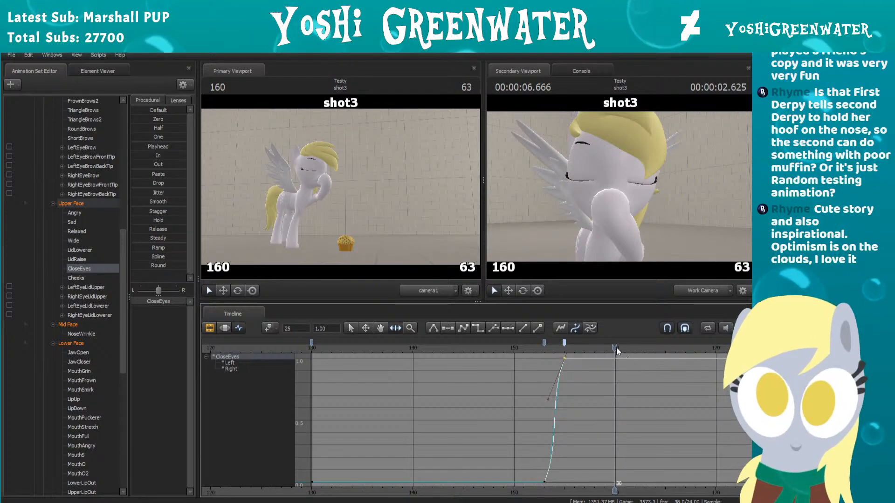
Step: Add a CloseEyes key at frame 160, lower it to zero so the eyes reopen, and select the frame 155 key
key(m)
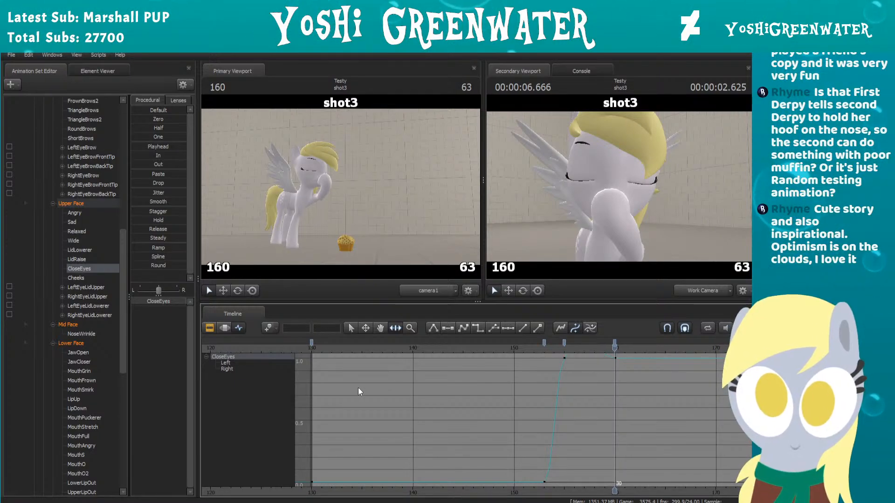
drag(178, 305, 132, 305)
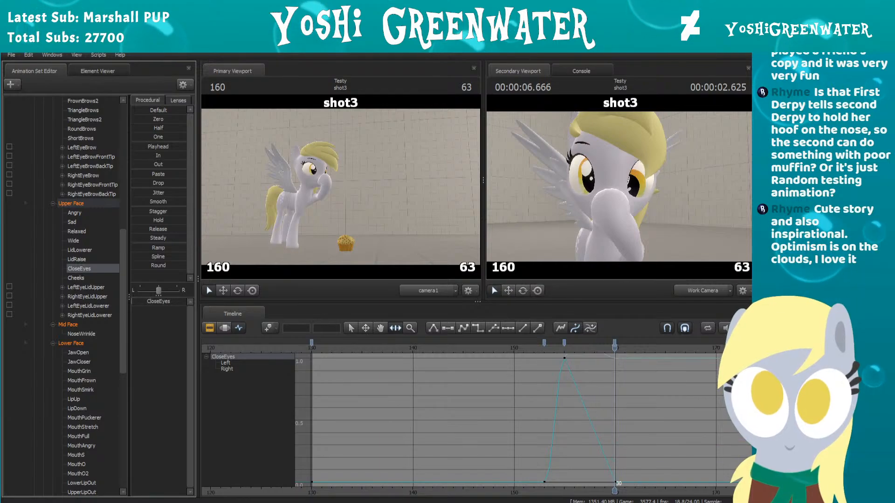
scroll(536, 383, down, 2)
click(575, 341)
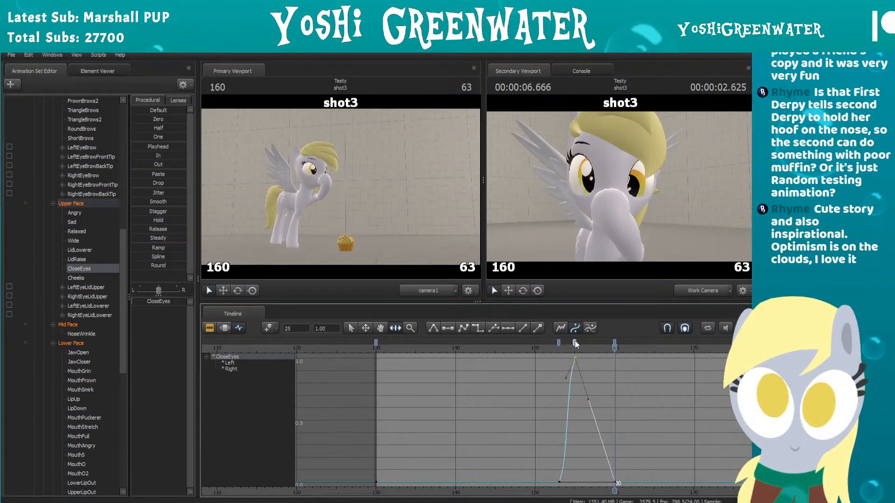
click(575, 341)
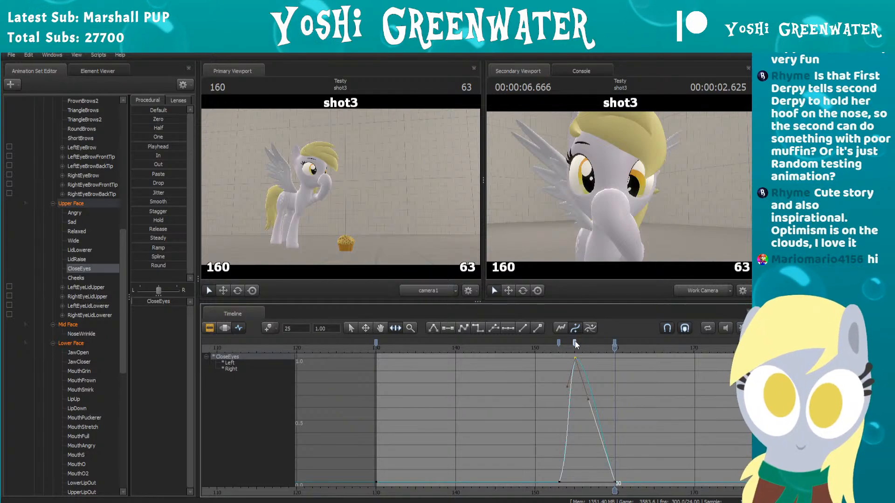
Step: Scrub and play shot3 between about frames 150 and 162 to examine the blink's timing, and look through the Eyes and Eyebrows controls
click(535, 349)
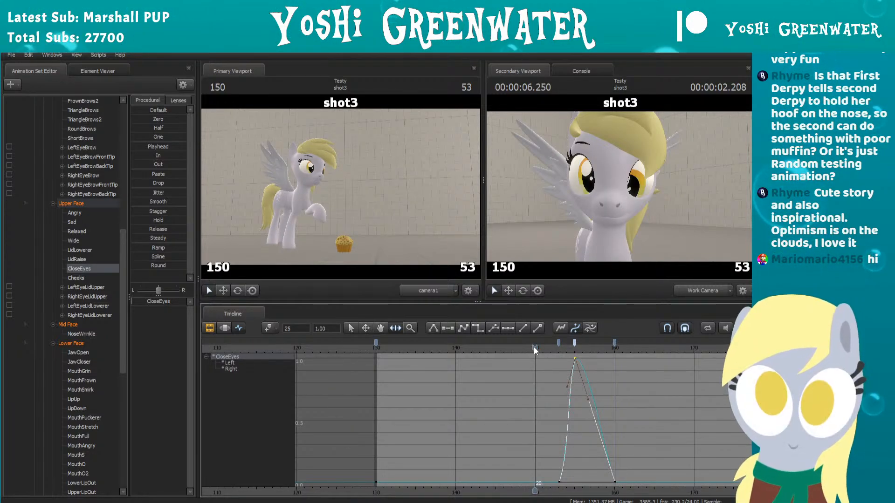
middle_drag(536, 373, 494, 370)
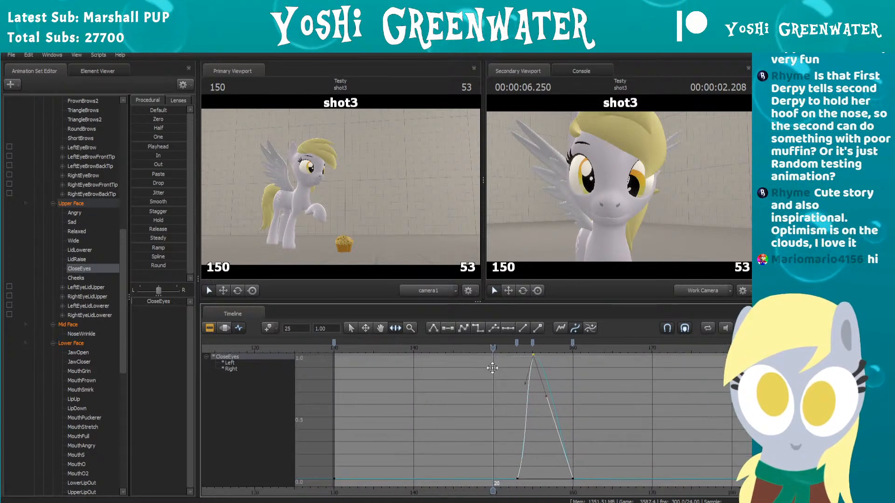
scroll(493, 369, down, 1)
click(500, 378)
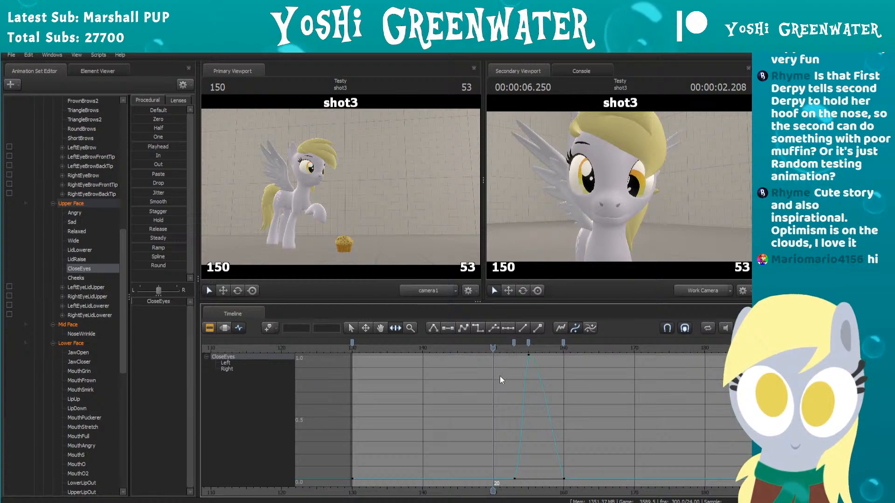
drag(497, 348, 564, 347)
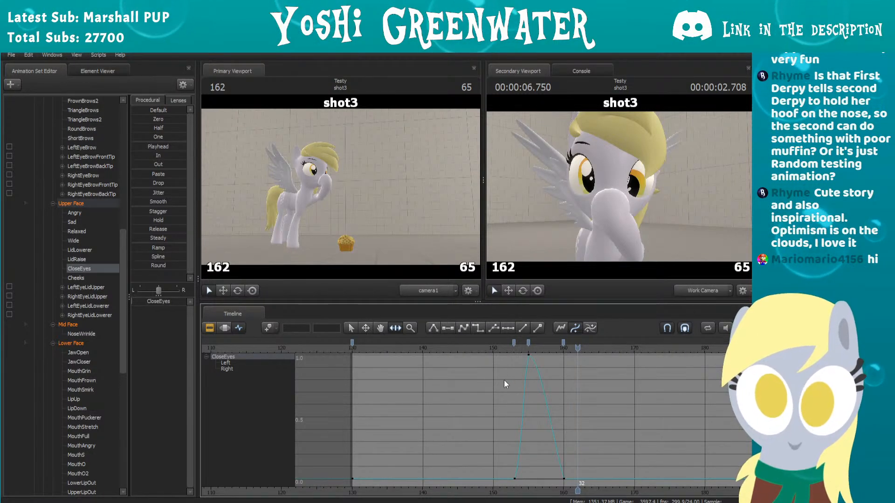
scroll(116, 272, up, 8)
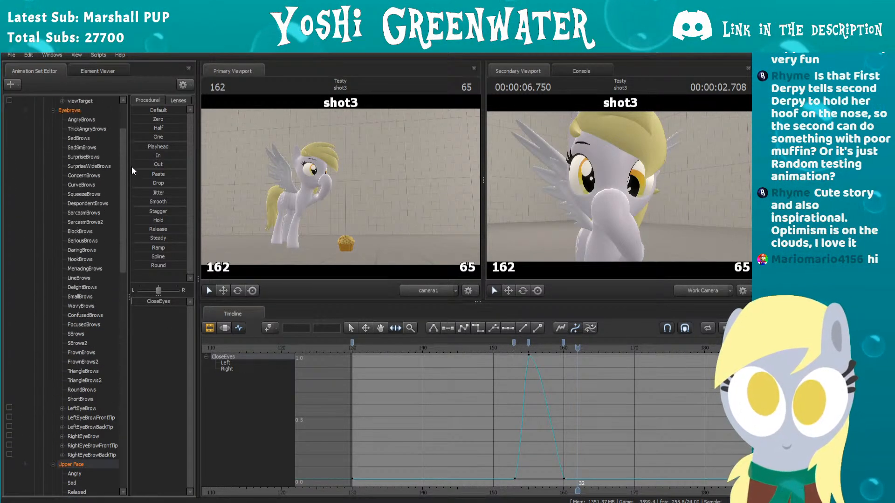
scroll(117, 177, up, 3)
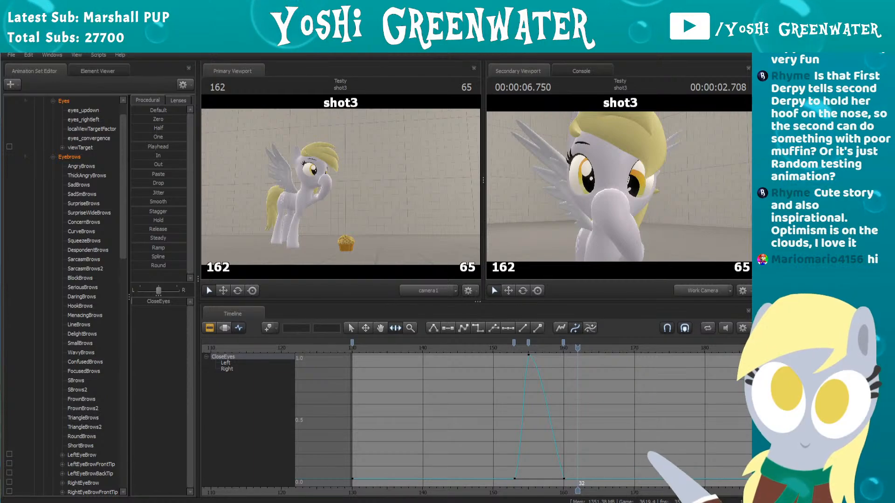
click(480, 348)
key(space)
drag(480, 348, 536, 349)
Step: Add a second full-value CloseEyes key at frame 157 to hold the eyes closed longer before they reopen
click(529, 343)
scroll(536, 359, up, 3)
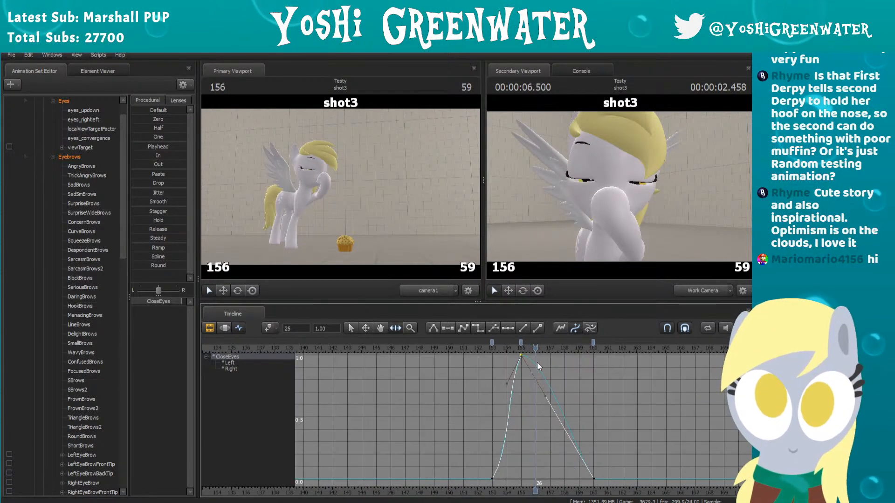
scroll(539, 351, up, 2)
drag(538, 351, 551, 348)
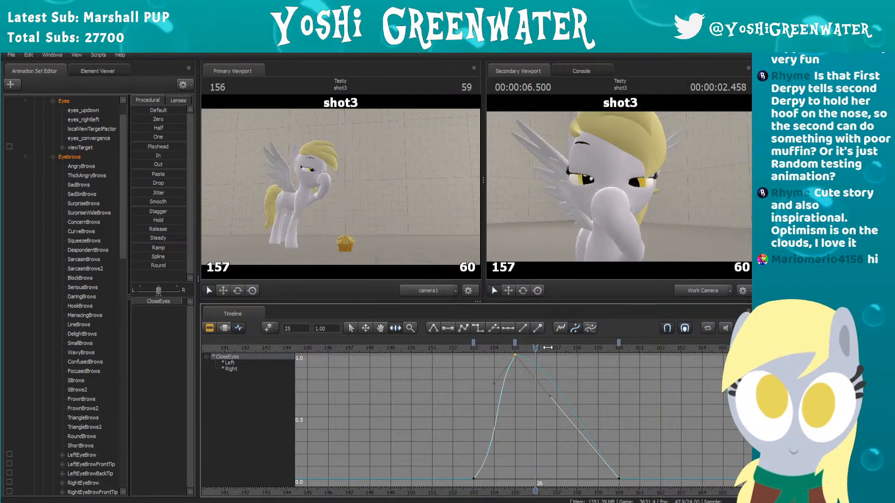
click(515, 346)
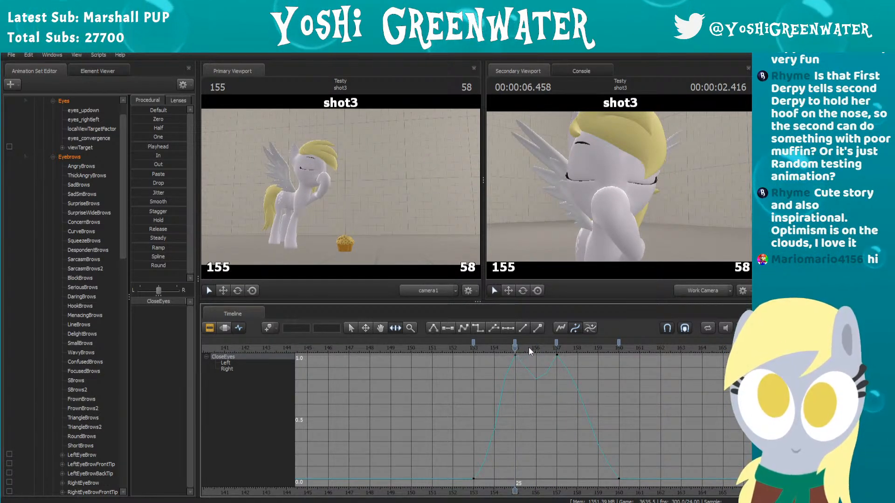
Step: Flatten the CloseEyes curve between the full-value keys at frames 155 and 157 so the eyes stay fully closed
click(556, 343)
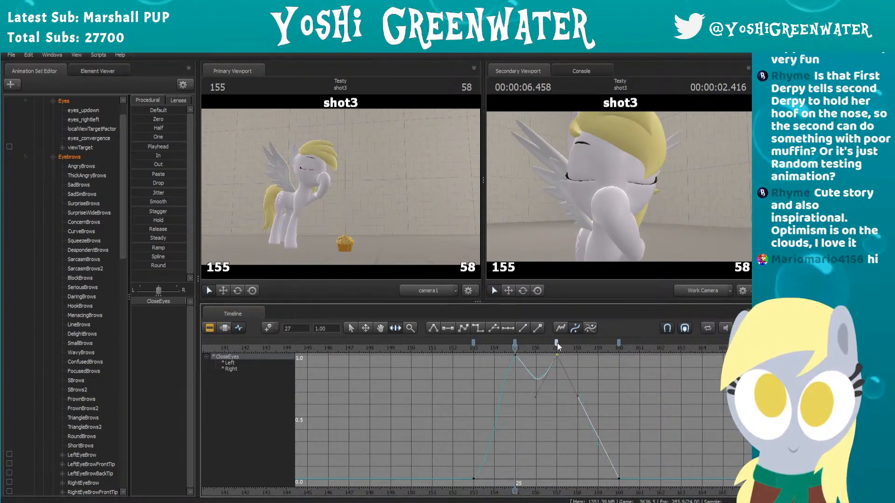
click(515, 344)
scroll(522, 364, up, 3)
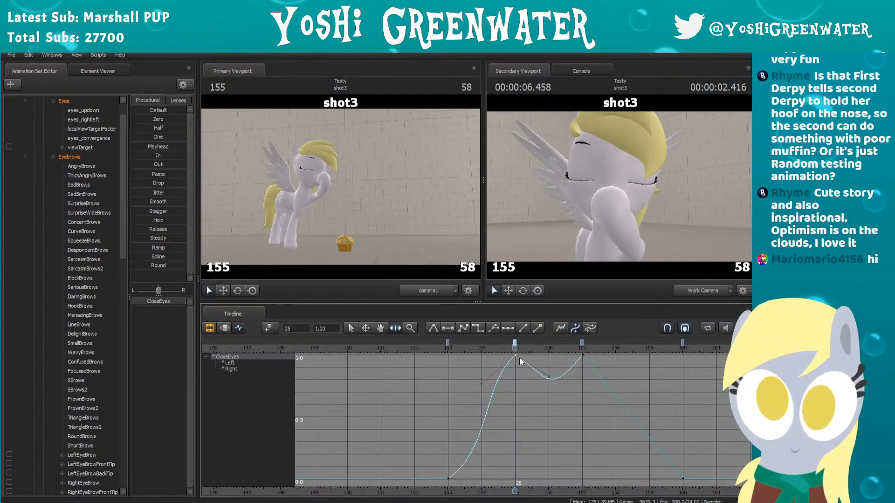
middle_drag(537, 376, 523, 418)
scroll(522, 418, up, 2)
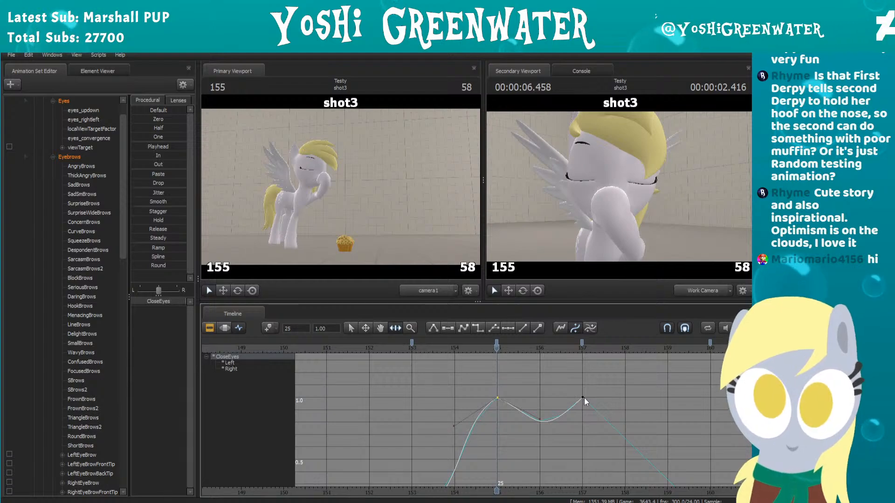
mouse_move(496, 353)
mouse_down()
mouse_move(582, 355)
mouse_move(497, 355)
mouse_up()
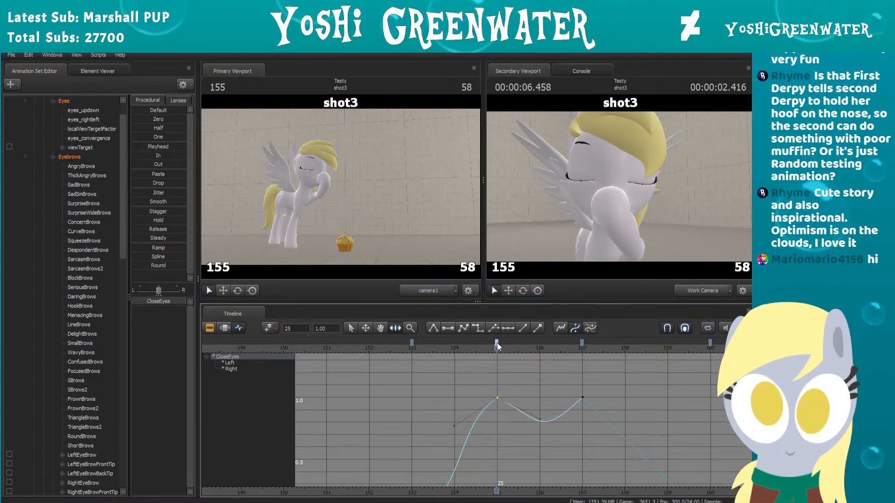
key(ctrl+z)
scroll(500, 368, down, 3)
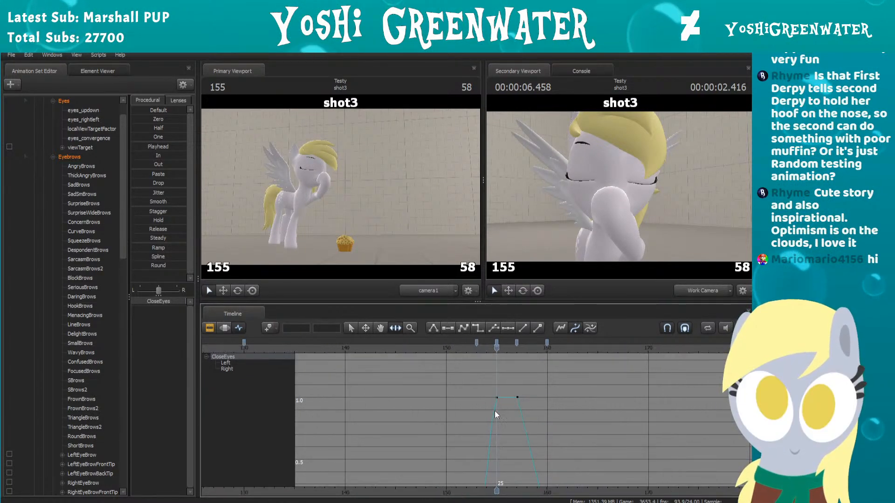
Step: Play shot3 from just before the blink through about frame 161 to examine how long the eyes stay closed
middle_drag(494, 429, 490, 388)
scroll(489, 384, down, 1)
click(474, 351)
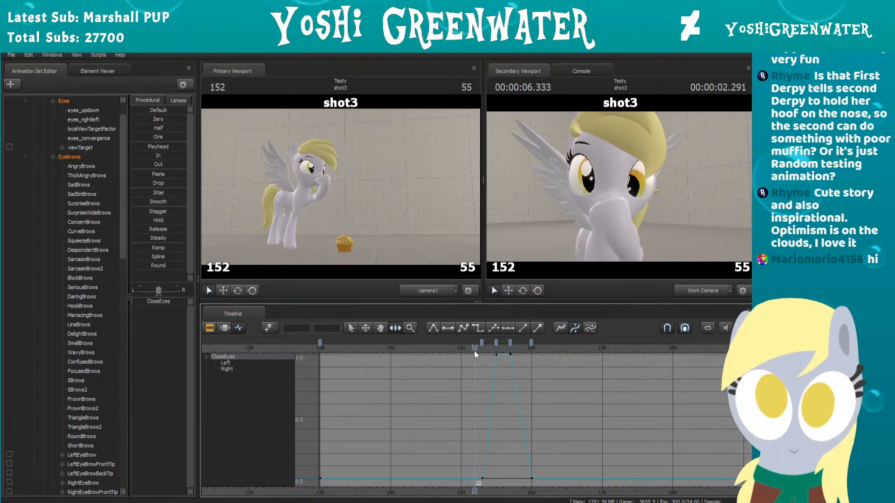
key(space)
drag(474, 351, 428, 352)
key(space)
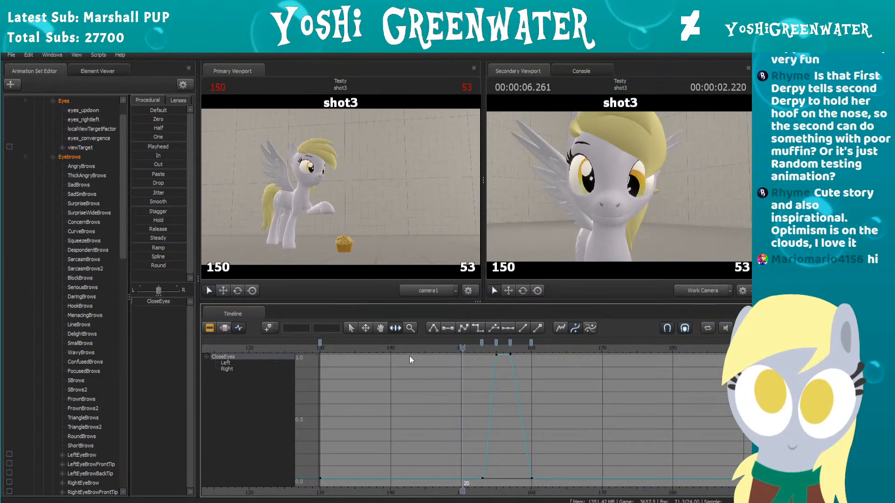
click(465, 349)
scroll(483, 367, up, 2)
key(space)
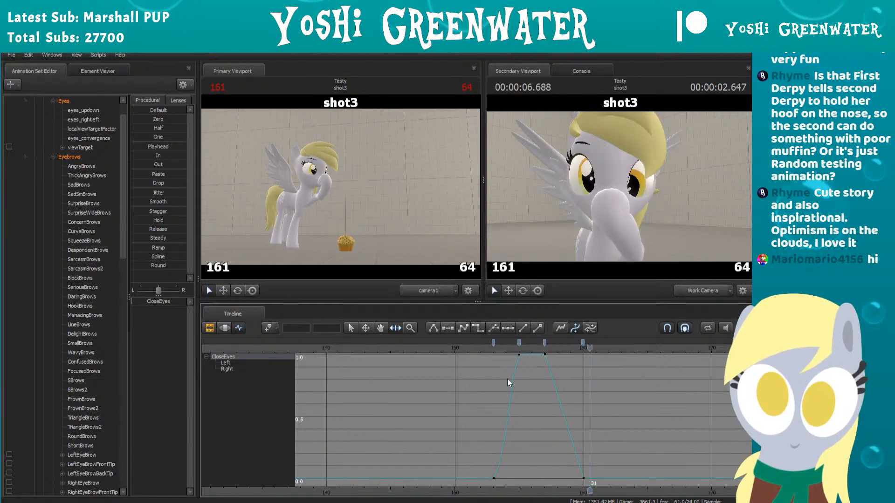
key(space)
Step: Move the second full-value CloseEyes key to frame 158 and the reopening zero-value key to frame 159
drag(485, 350, 552, 341)
key(space)
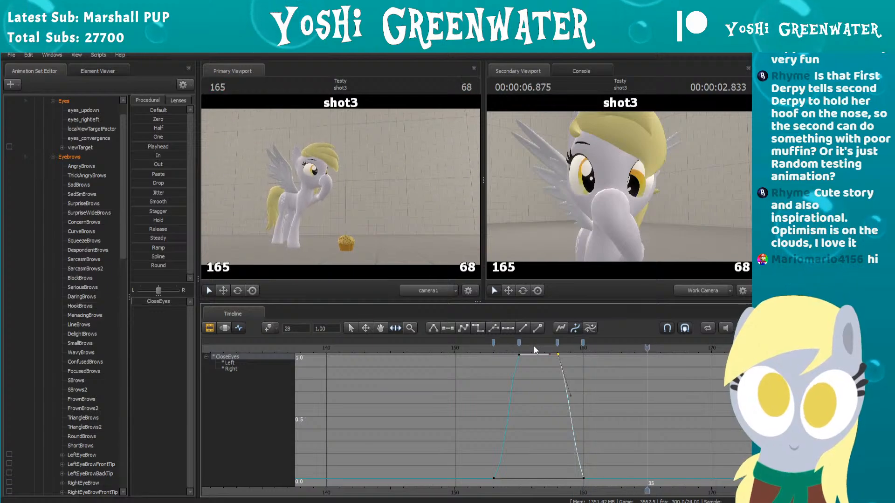
key(space)
scroll(575, 354, up, 5)
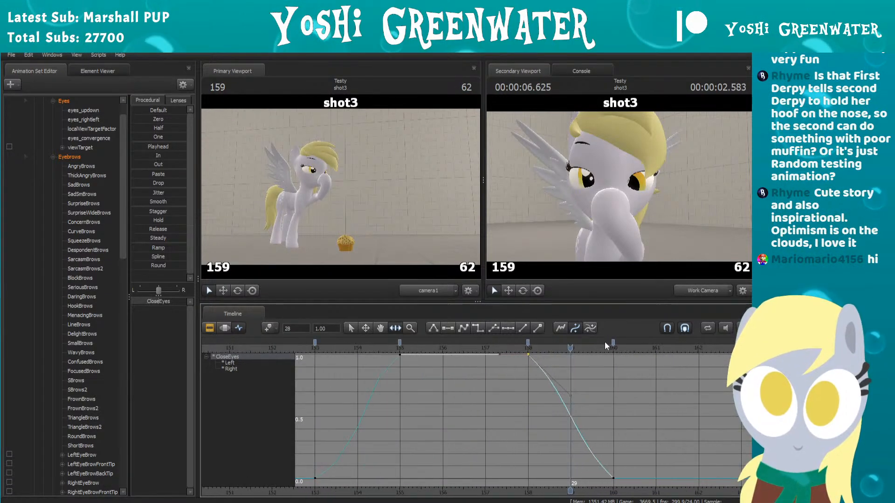
drag(614, 343, 570, 343)
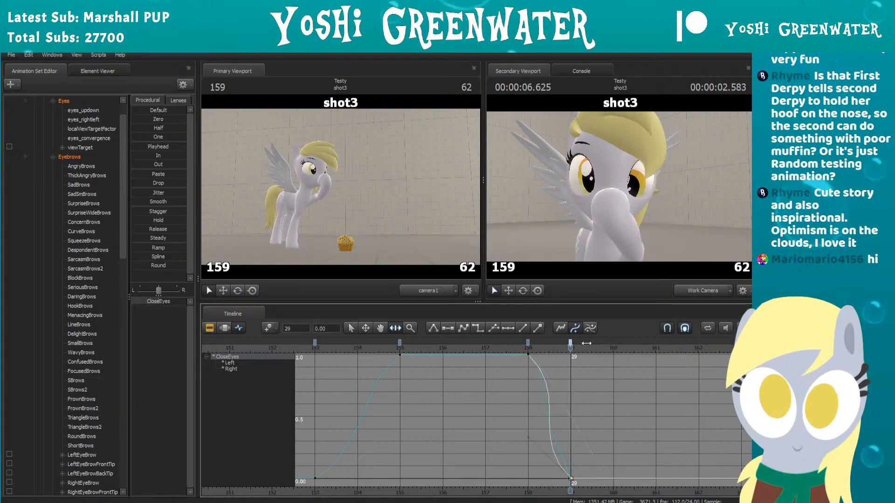
click(527, 343)
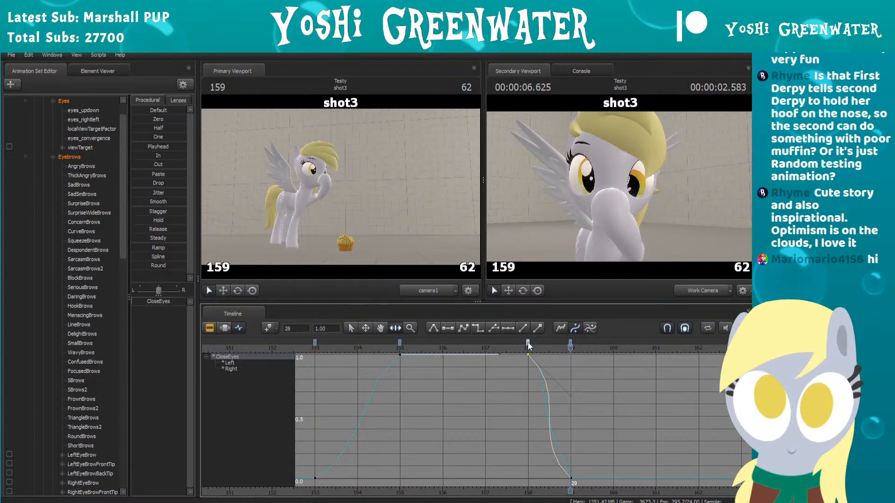
scroll(516, 363, down, 4)
click(420, 349)
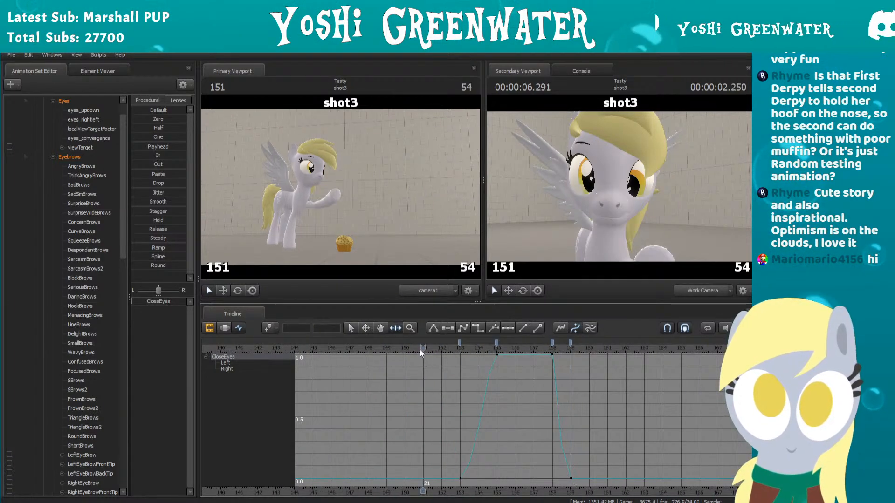
Step: Compare the CloseEyes curve in the Motion Editor and Graph Editor, and play back the blink's timing
click(226, 327)
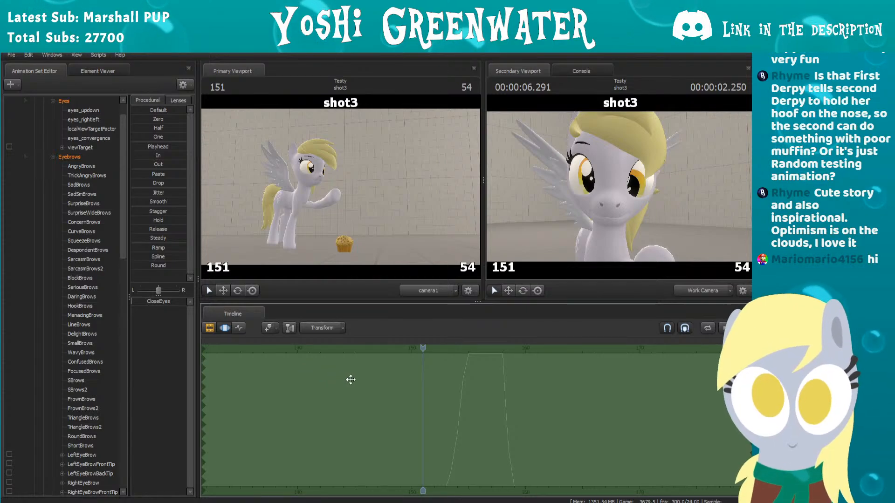
scroll(477, 408, up, 1)
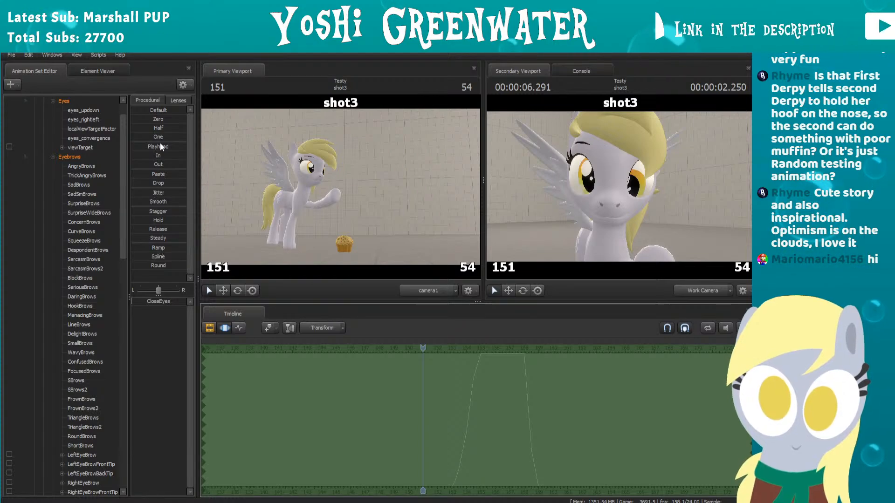
click(239, 327)
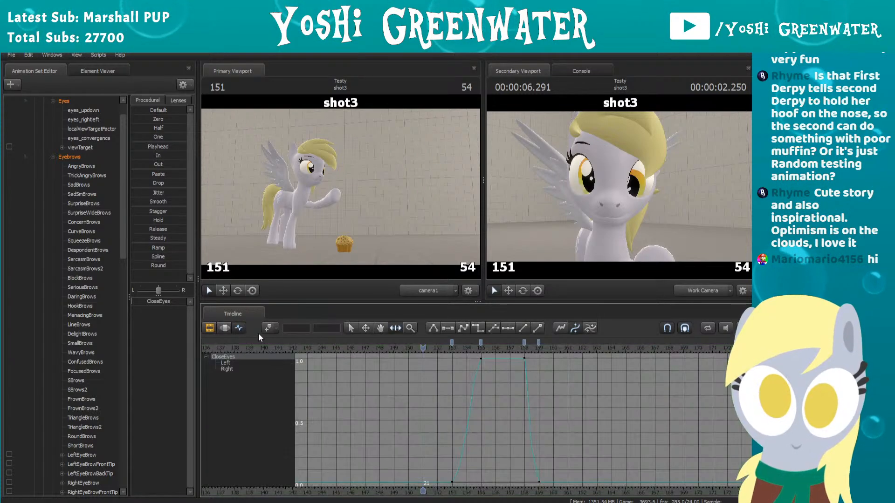
scroll(525, 424, up, 2)
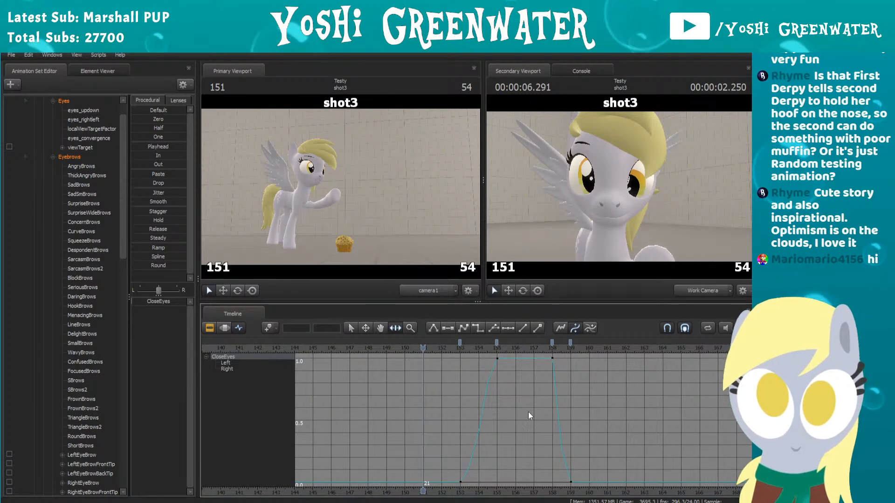
scroll(514, 405, up, 2)
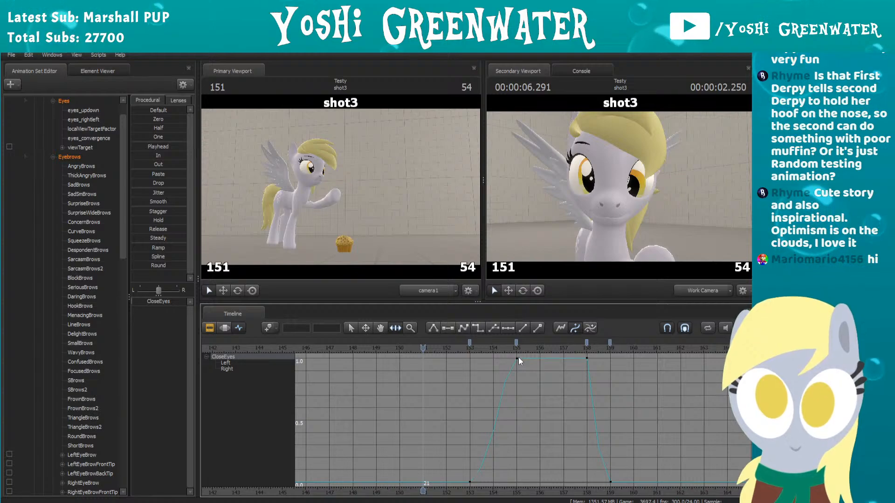
click(517, 358)
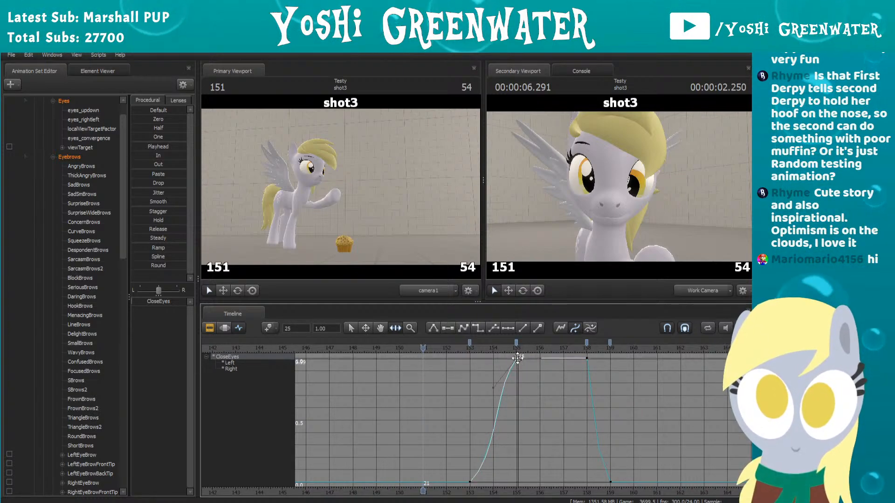
click(534, 376)
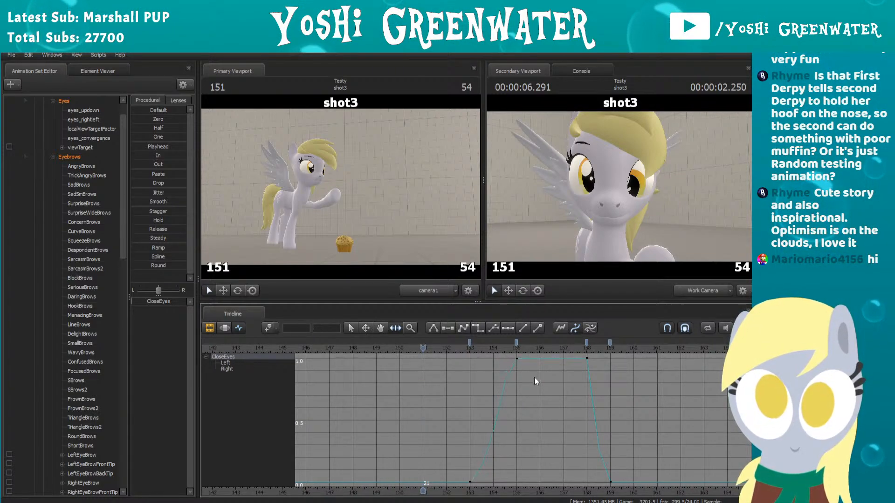
key(space)
scroll(515, 377, down, 2)
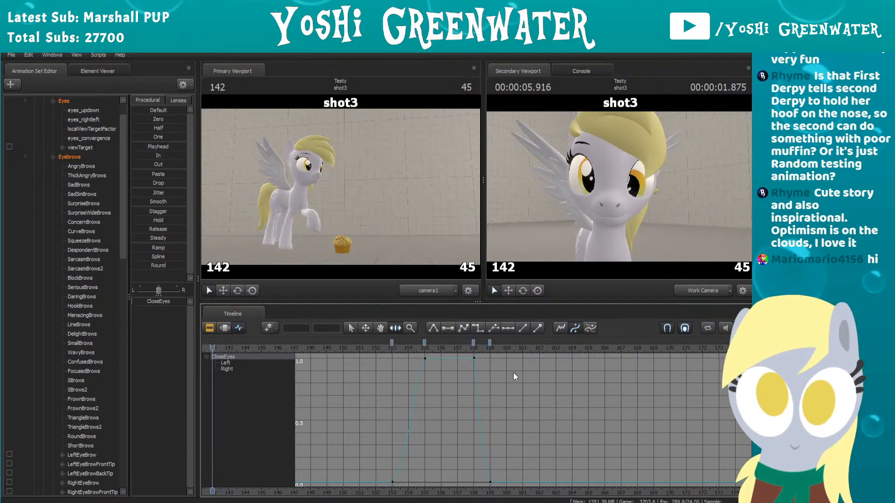
scroll(437, 387, up, 1)
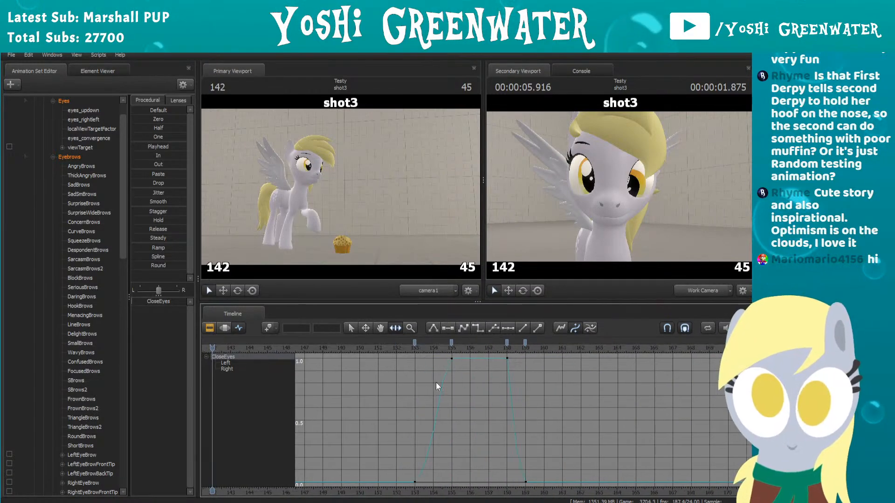
click(370, 348)
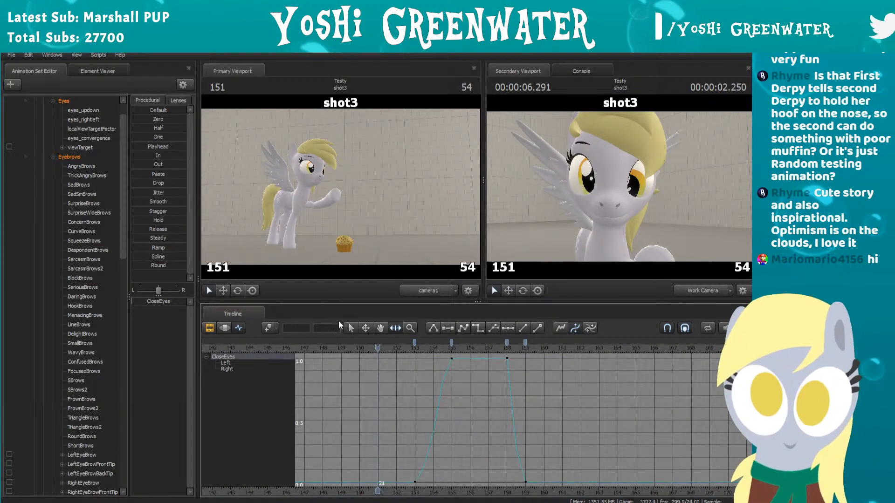
Step: In the Motion Editor, select frames 154 to 155 of the eye closing, with falloff from frame 152 to 157
click(224, 328)
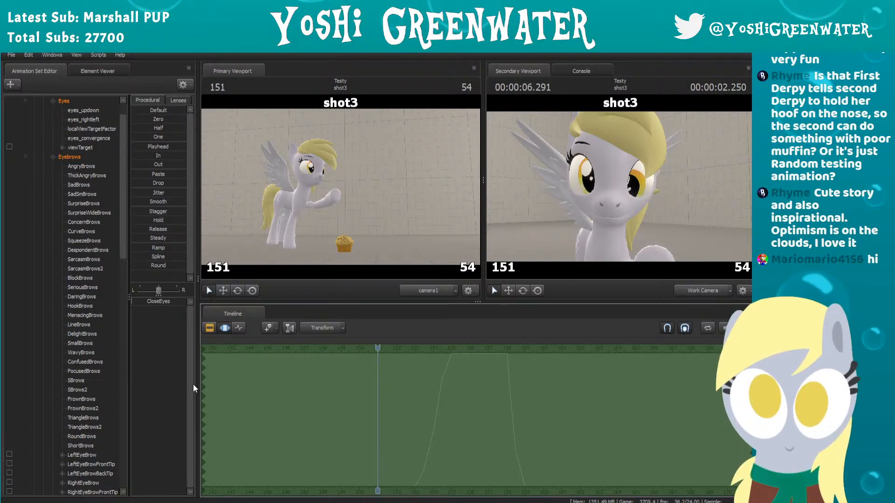
drag(200, 387, 421, 371)
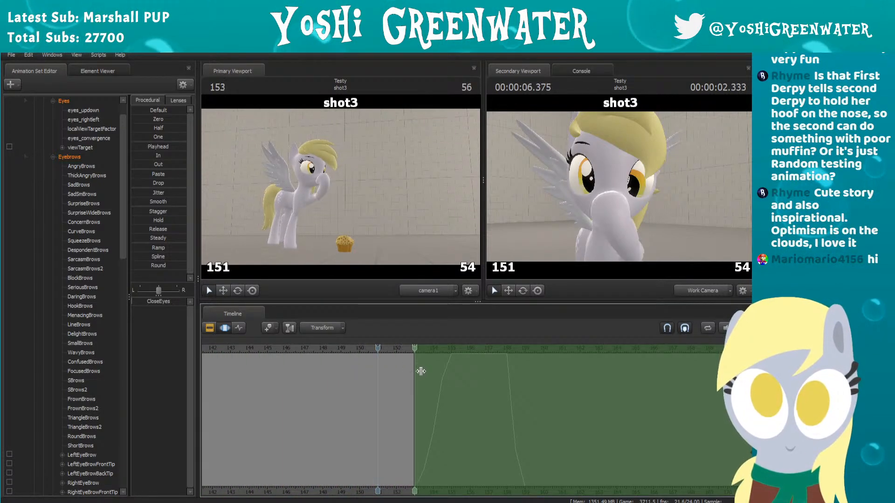
drag(718, 377, 465, 375)
shift+scroll(450, 389, up, 2)
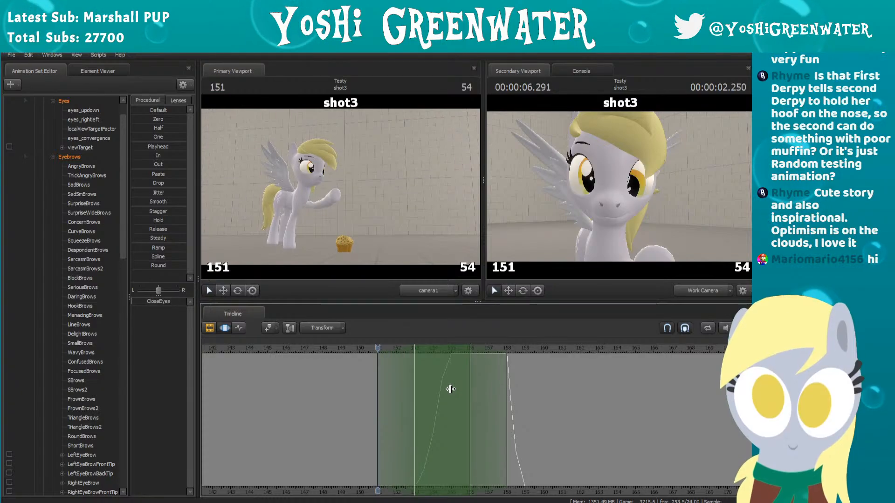
shift+scroll(450, 389, down, 1)
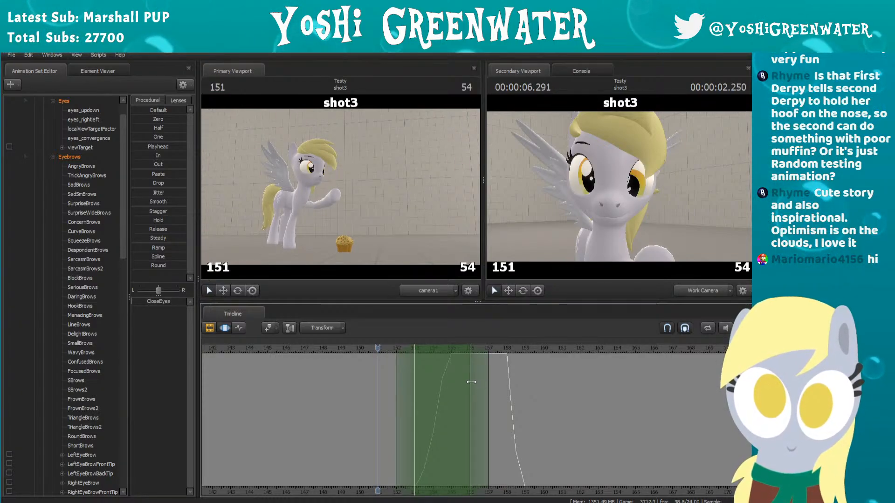
drag(464, 382, 430, 380)
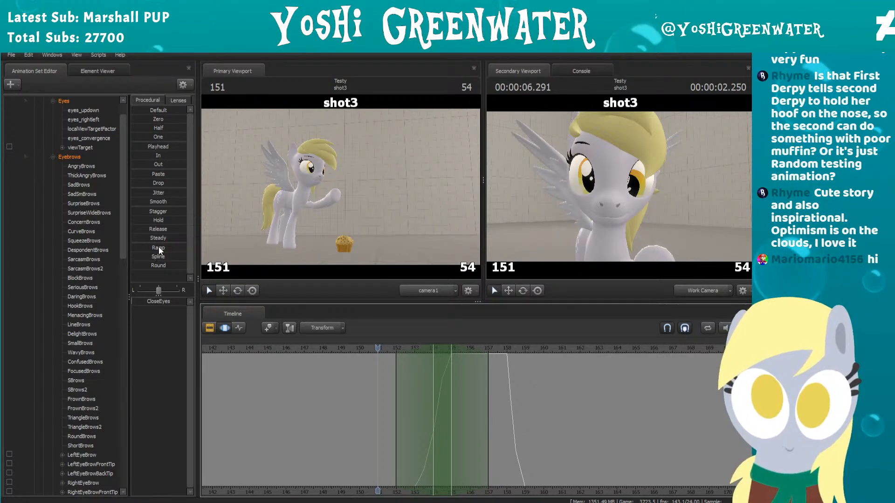
Step: Try procedural presets from Ramp to Round on the selected part of the CloseEyes curve, undoing each attempt
drag(158, 248, 161, 266)
key(ctrl+z)
key(ctrl+z)
key(ctrl+z)
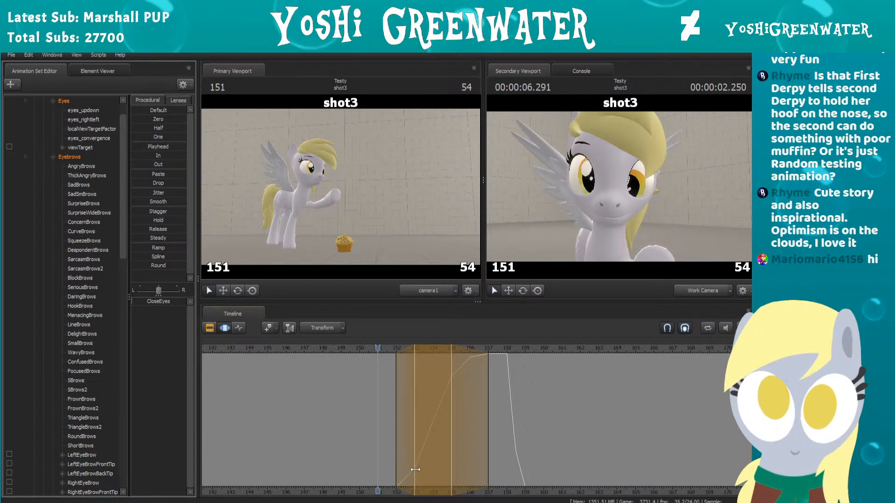
Step: Trim the start of the adjusted time selection to frame 153 so the softened eye closing begins there, and scrub to frame 158
scroll(398, 472, up, 2)
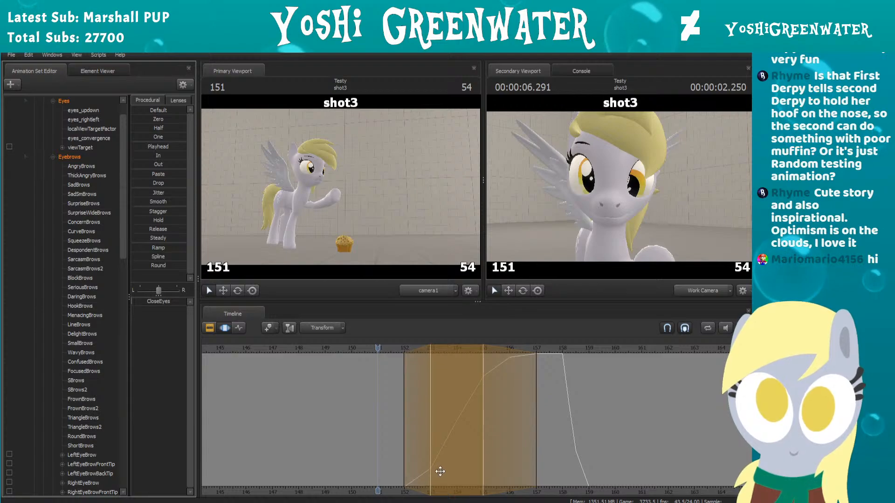
drag(405, 410, 428, 410)
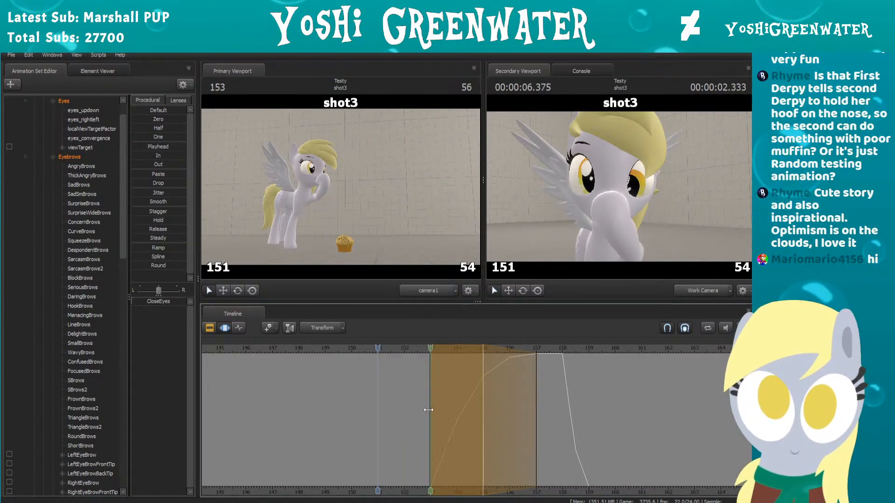
click(430, 350)
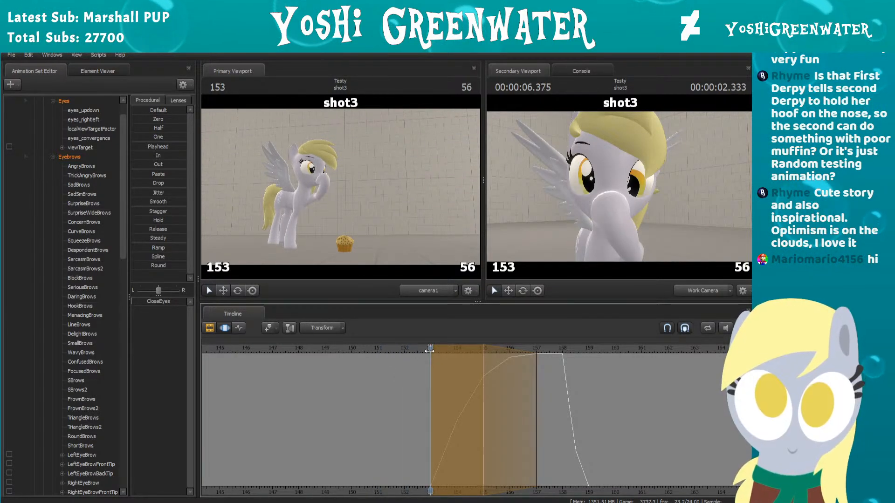
drag(429, 351, 571, 360)
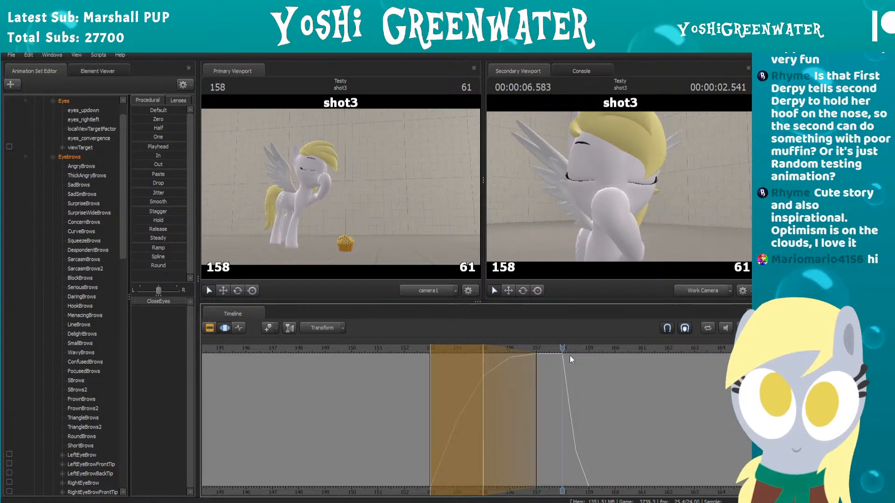
Step: In the Motion Editor, select frames 157 to 159 of the eye reopening and try the Round preset on CloseEyes
drag(483, 378, 614, 379)
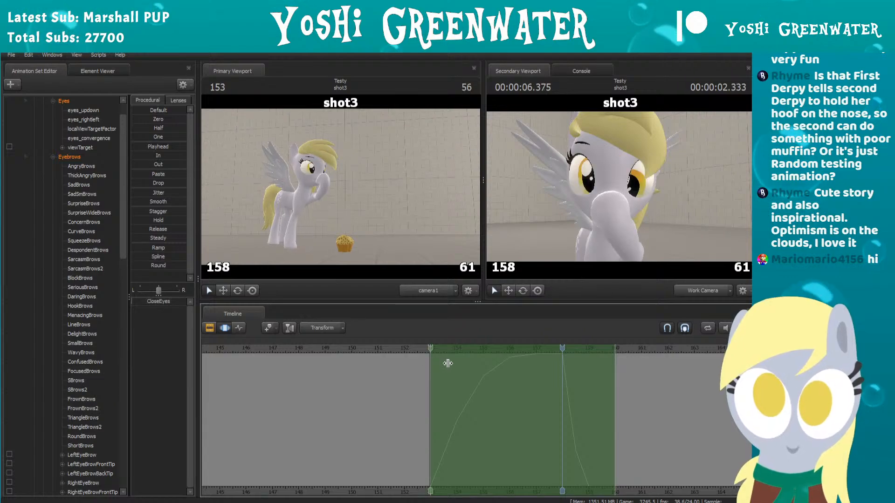
drag(448, 364, 536, 370)
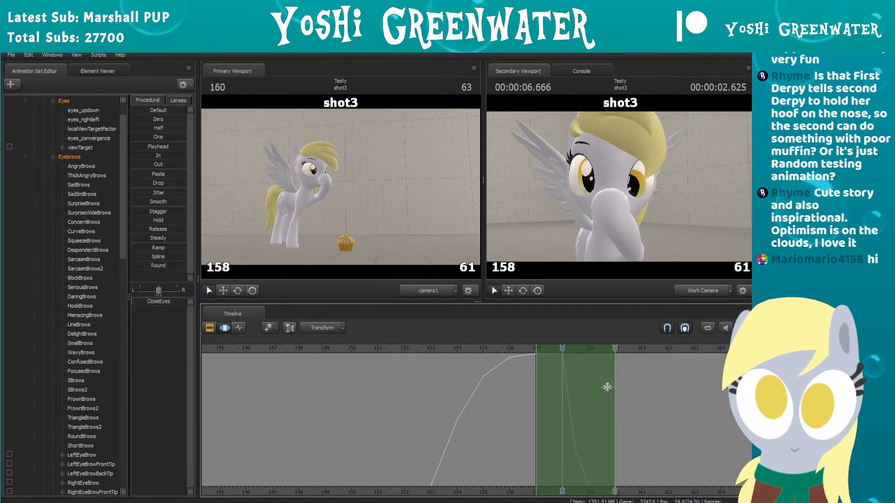
drag(606, 388, 602, 386)
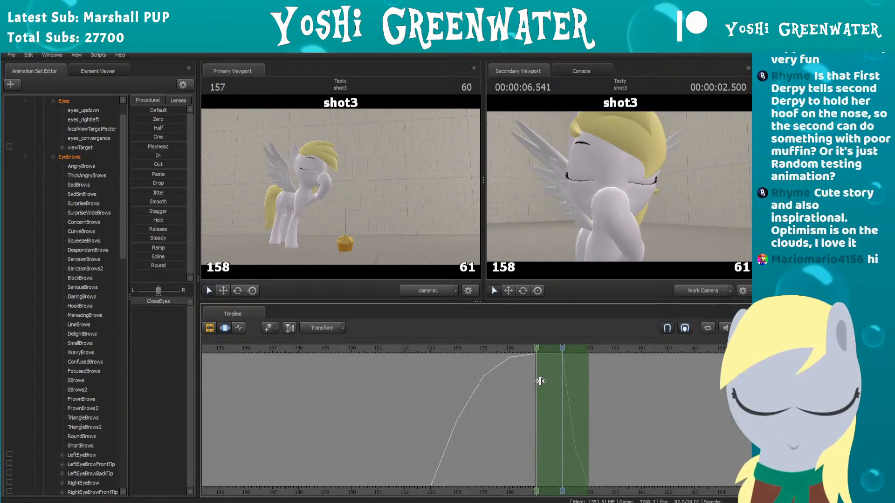
click(158, 266)
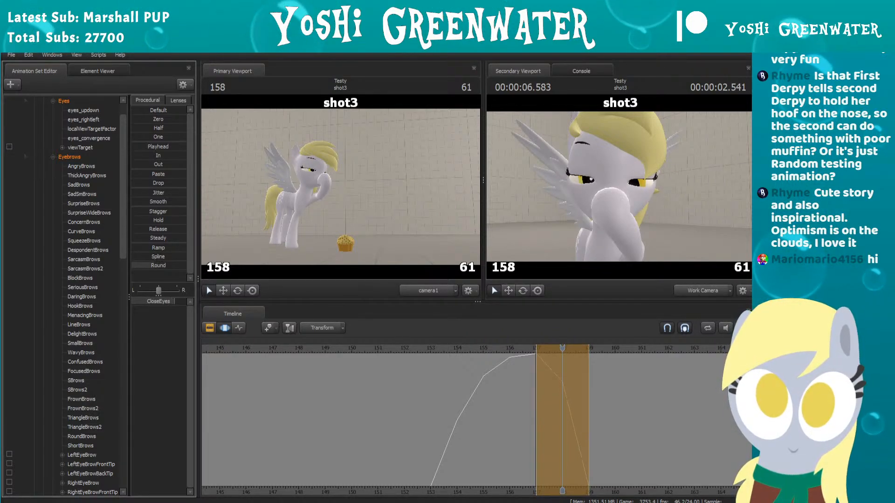
Step: Narrow the selection to frames 158 to 159 with falloff out to frame 160, and try Round on the eye reopening
drag(535, 370, 562, 369)
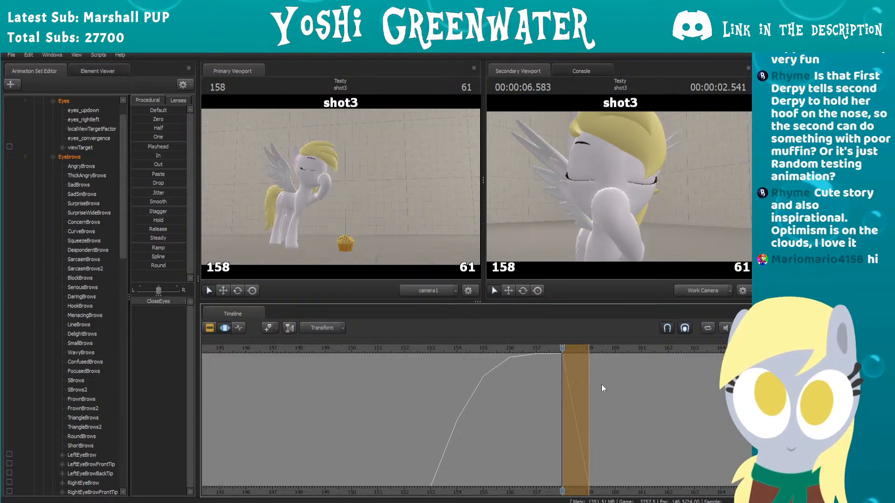
shift+right_drag(594, 381, 614, 382)
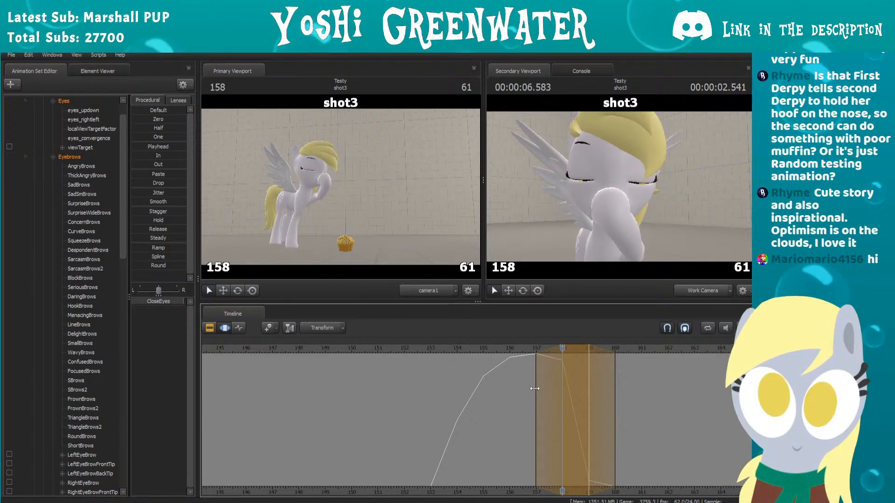
drag(535, 388, 625, 385)
drag(158, 264, 173, 263)
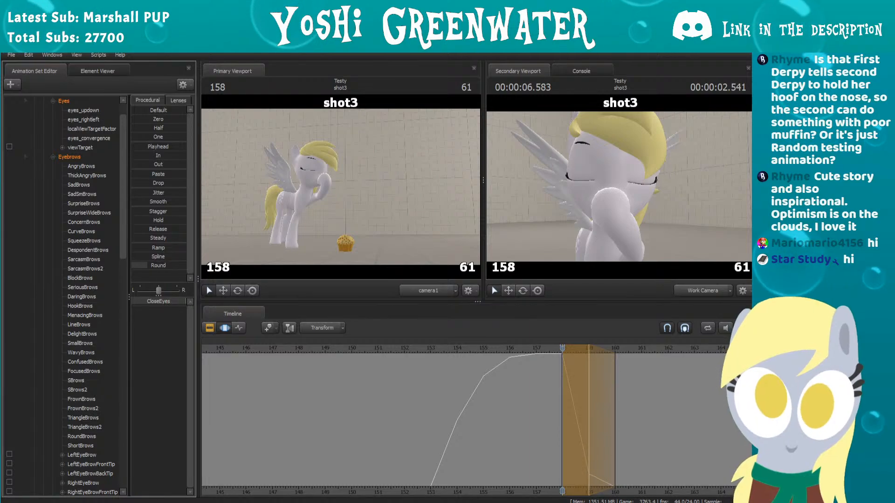
Step: Check the rounded CloseEyes curve in the Graph Editor, and undo the smoothing of both the eye closing and reopening
click(239, 327)
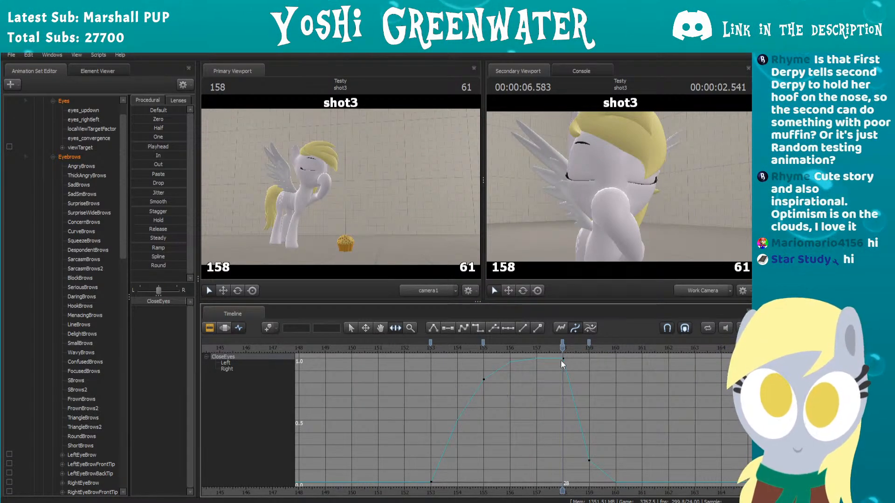
key(F3)
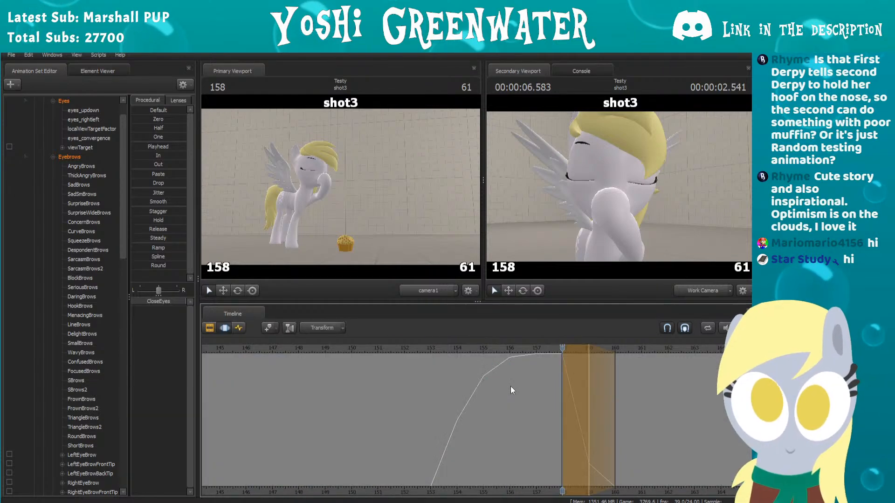
key(ctrl+z)
key(ctrl+z)
key(ctrl+z)
key(ctrl+z)
key(ctrl+y)
key(ctrl+y)
key(ctrl+y)
key(ctrl+y)
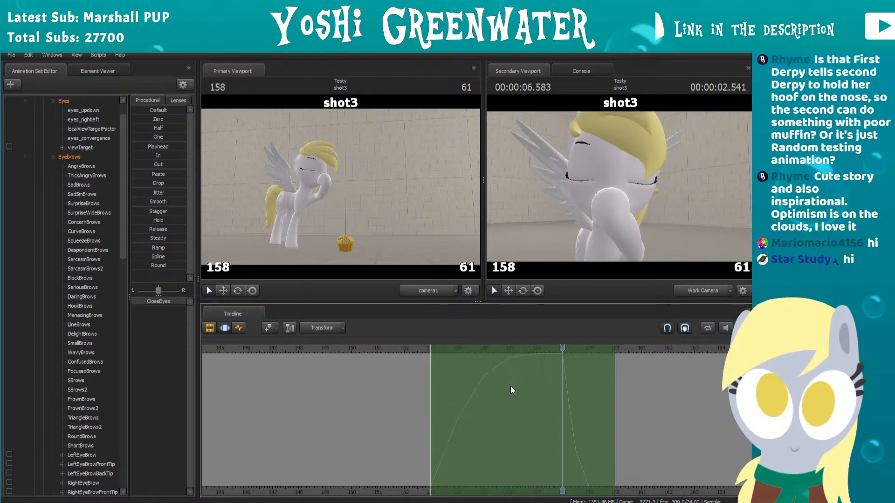
key(ctrl+z)
key(ctrl+z)
key(ctrl+z)
key(ctrl+z)
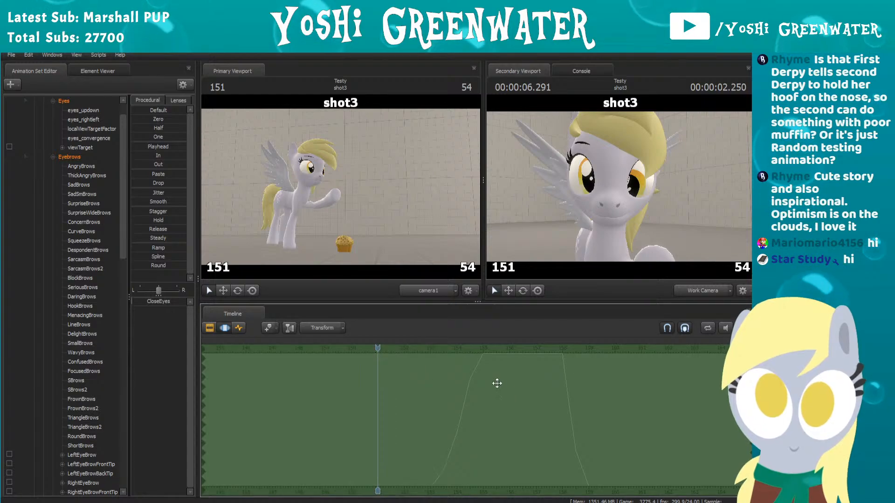
Step: Return to the Graph Editor and play back the blink with the original CloseEyes curve
click(239, 327)
scroll(502, 395, up, 1)
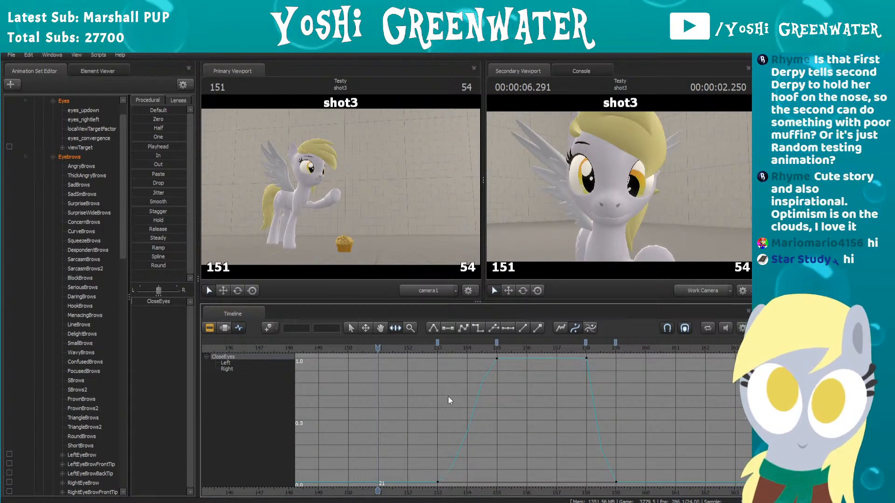
key(space)
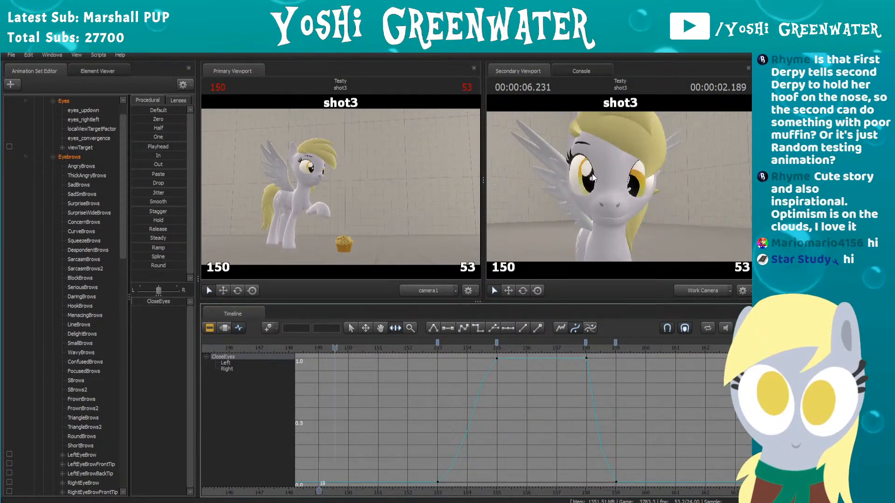
key(space)
Step: Select Derpy_Left's eyes_updown and eyes_rightleft controls, and lower eyes_updown to about 0.45 at frame 143
scroll(75, 197, up, 1)
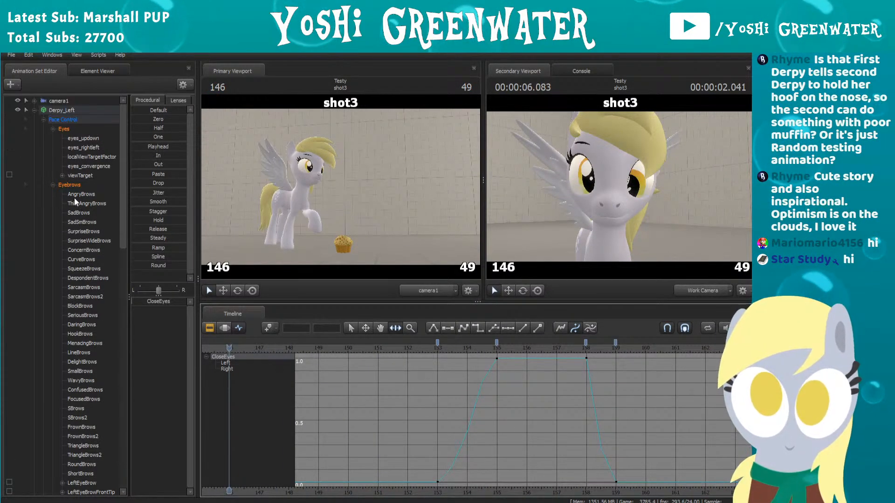
click(92, 138)
ctrl+click(88, 144)
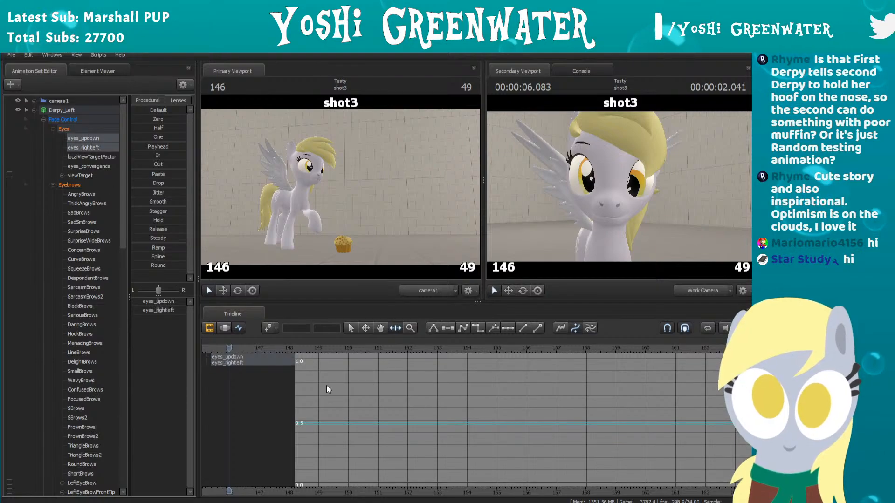
scroll(347, 373, down, 5)
scroll(321, 356, up, 2)
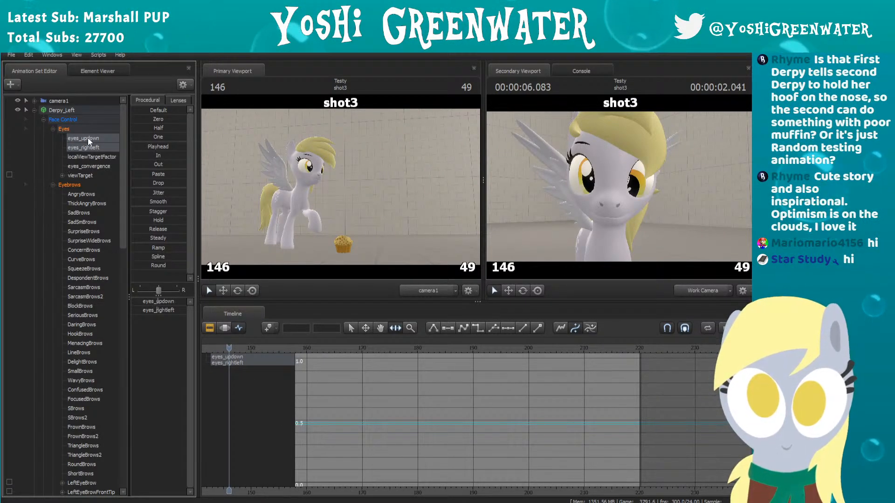
scroll(356, 413, down, 2)
middle_drag(370, 411, 564, 423)
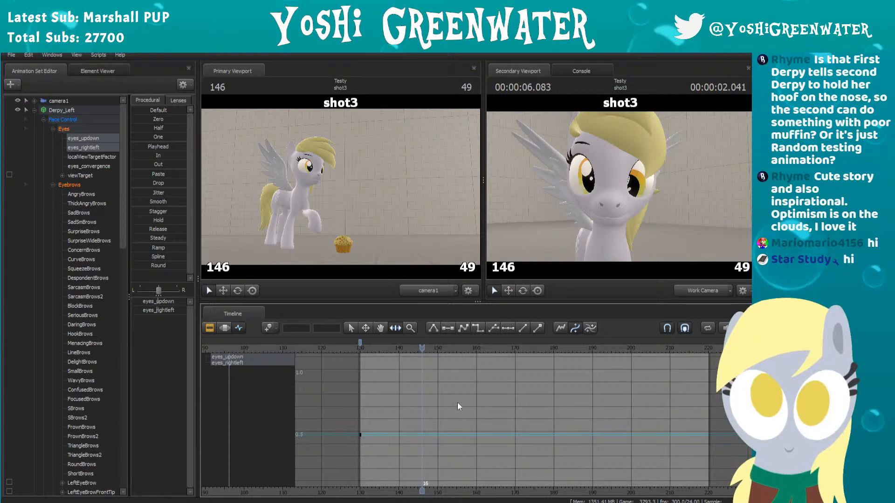
scroll(450, 400, up, 1)
drag(363, 349, 409, 349)
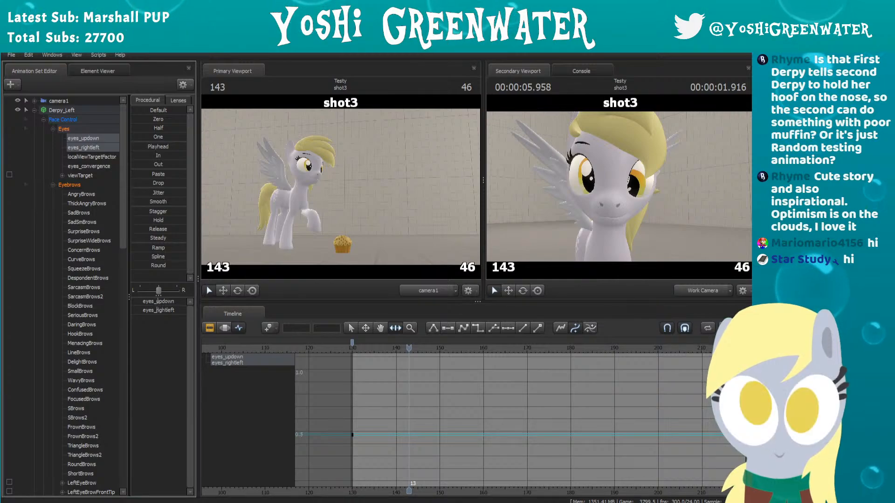
drag(161, 302, 157, 301)
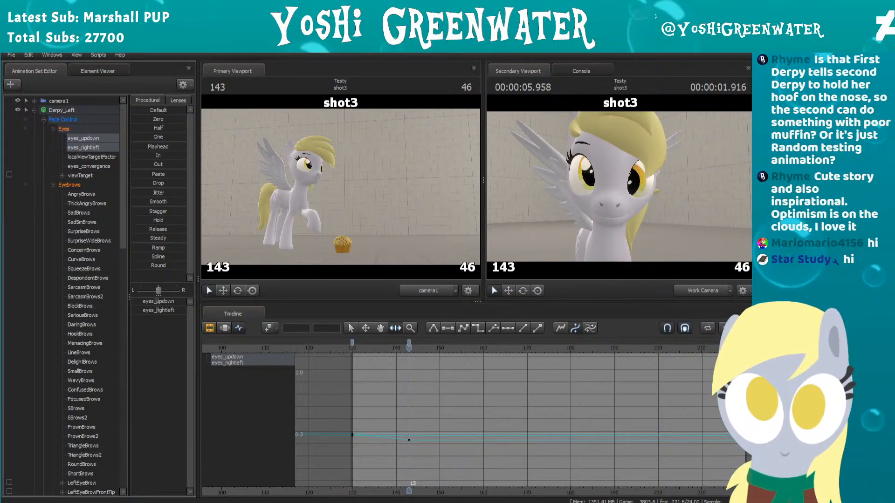
scroll(335, 413, up, 5)
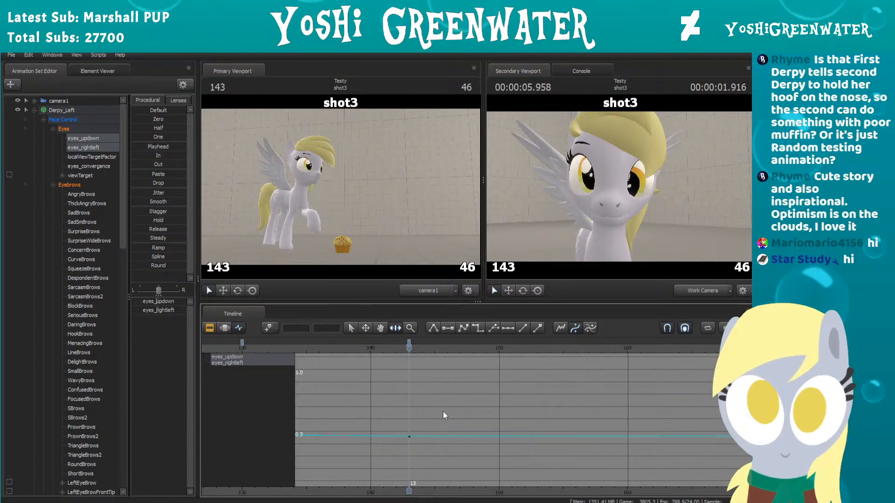
Step: Isolate the eyes_updown curve and adjust its frame 143 key to 0.46
key(space)
middle_drag(380, 414, 502, 408)
key(space)
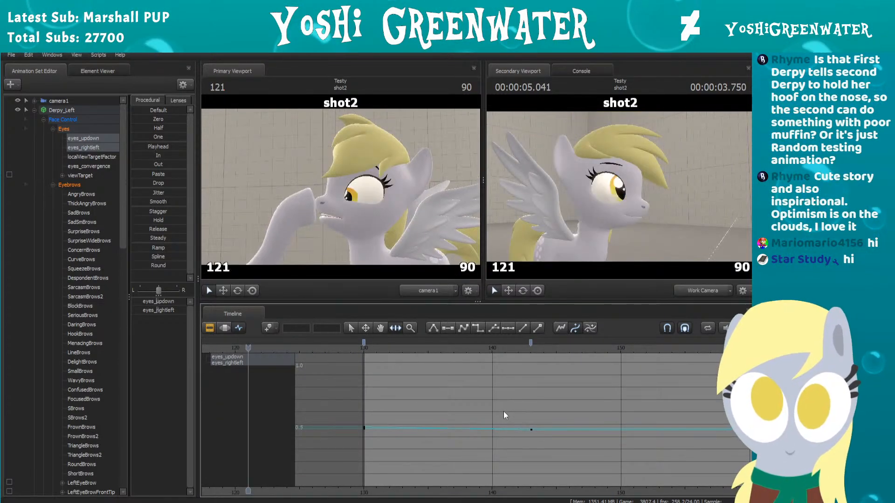
click(530, 344)
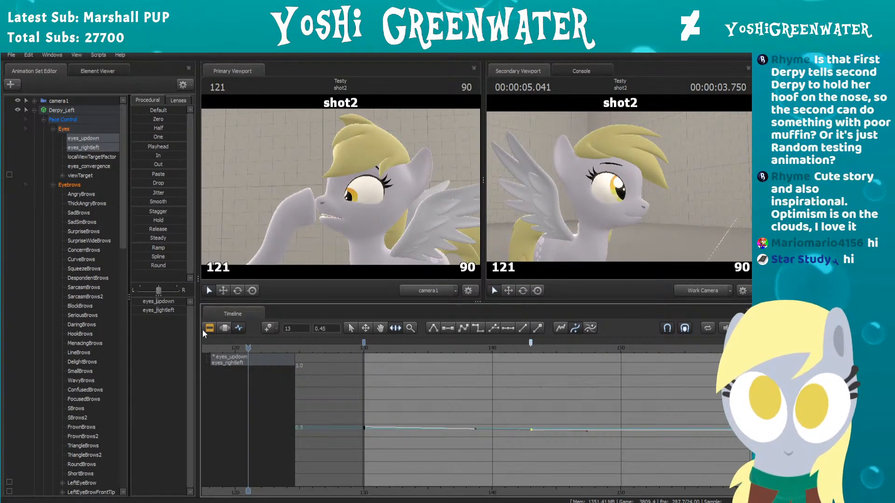
click(79, 138)
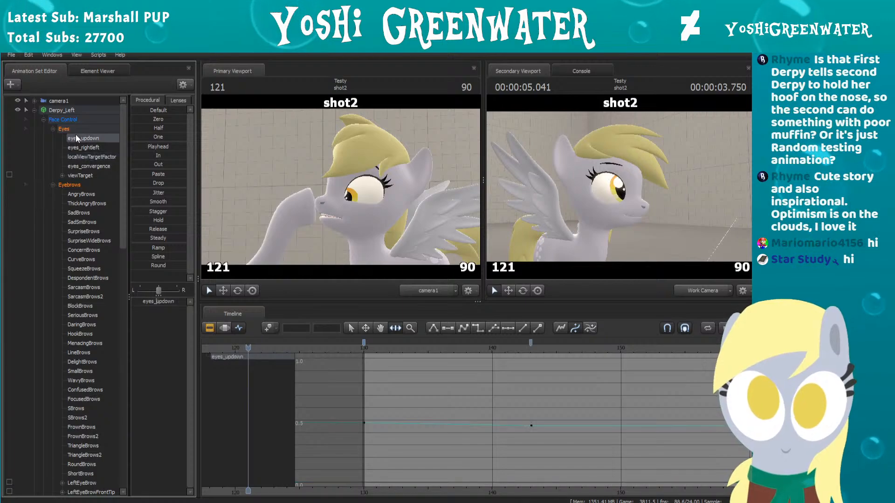
click(530, 342)
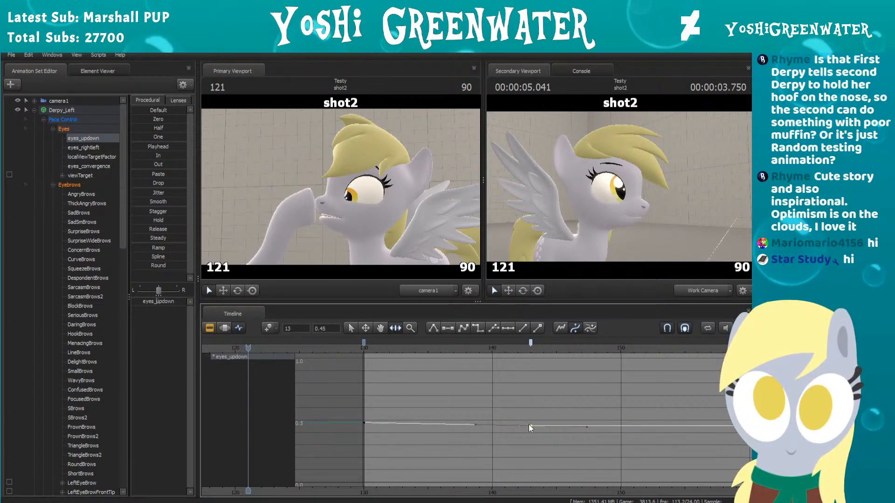
click(532, 344)
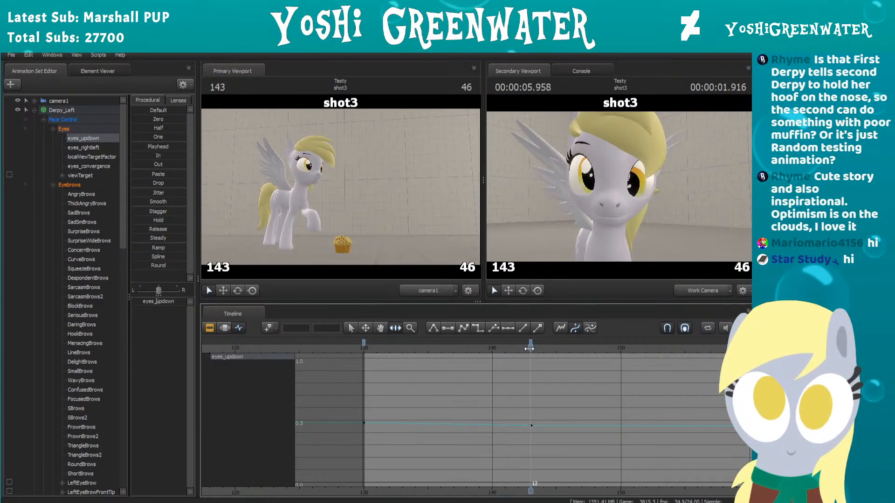
click(531, 426)
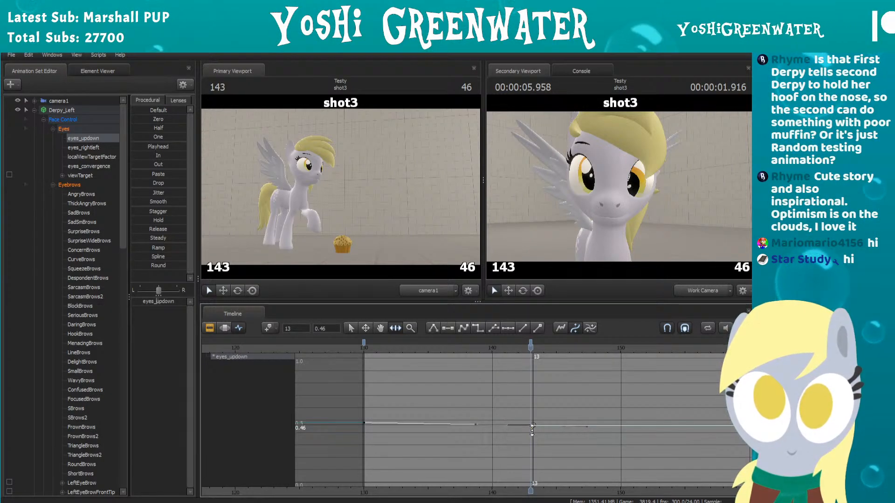
click(532, 398)
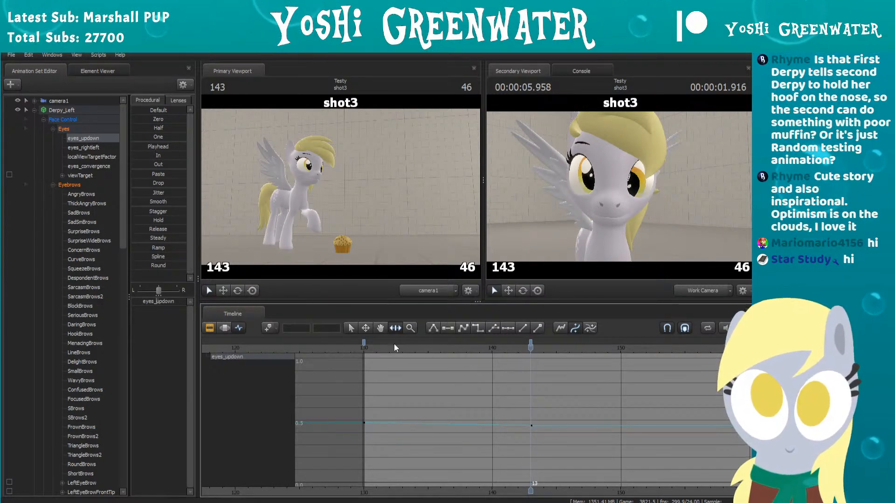
Step: Play and scrub from the end of shot2 into shot3 to review the eye movement up to frame 152
drag(393, 343, 561, 364)
scroll(566, 364, down, 3)
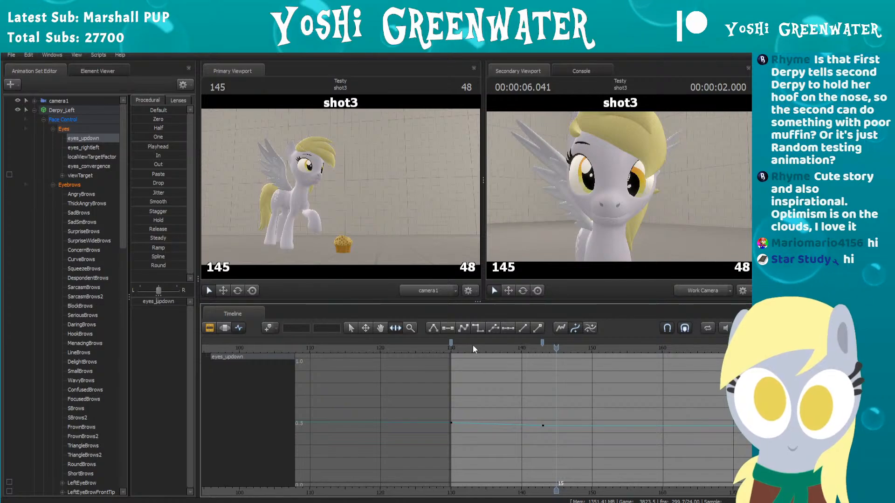
drag(471, 346, 448, 351)
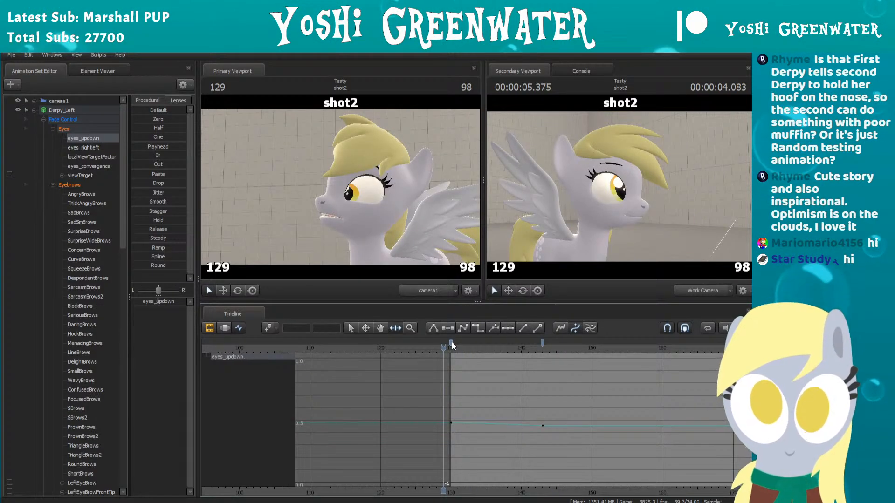
key(space)
key(space)
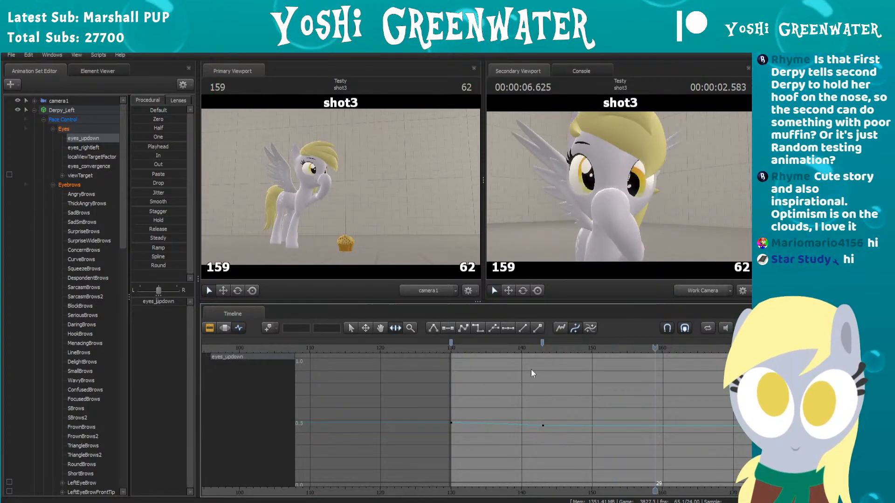
drag(562, 348, 606, 345)
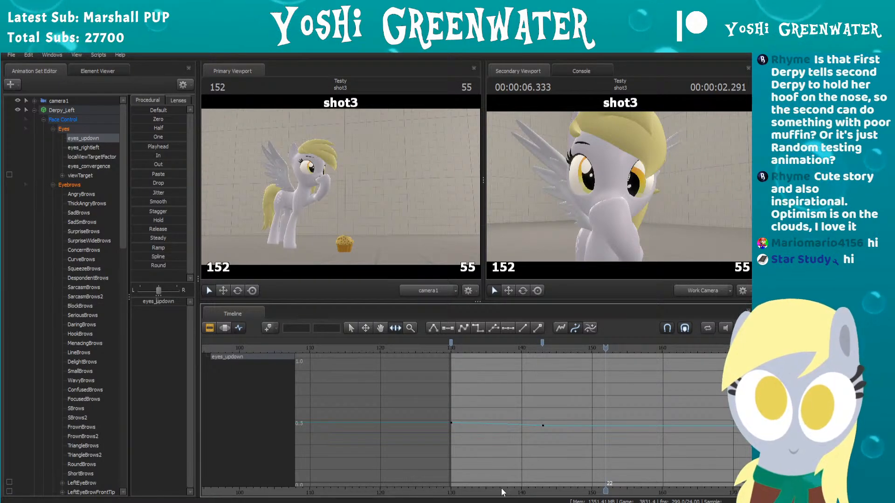
Step: Step through frames 152 to 155 of the blink and add an eyes_updown key at frame 154
middle_drag(497, 454, 362, 451)
scroll(362, 450, up, 2)
key(Right)
key(Right)
key(Right)
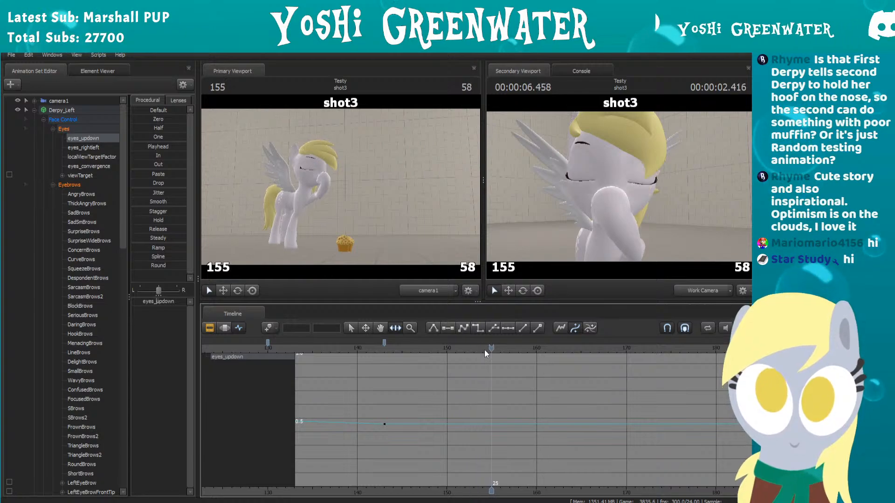
key(Left)
key(Left)
key(Right)
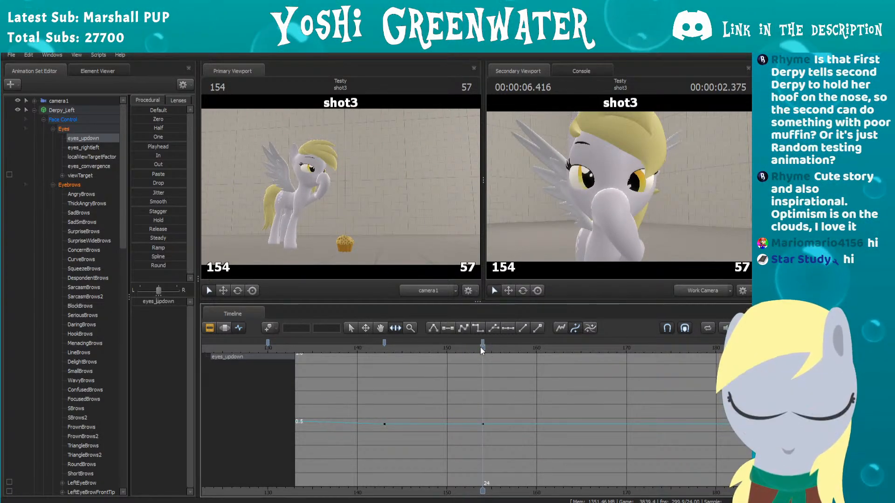
Step: Add another eyes_updown key at frame 152, before the eyes close, and return to frame 154
key(Left)
key(Left)
key(Right)
key(Left)
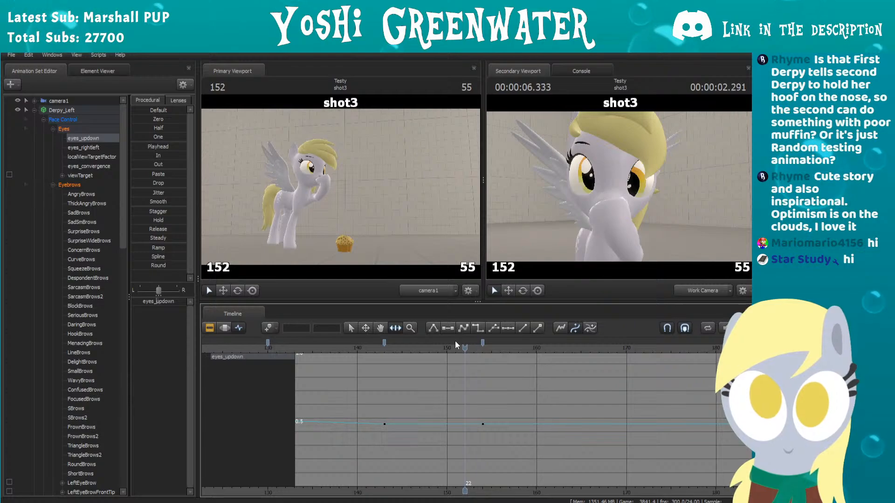
key(m)
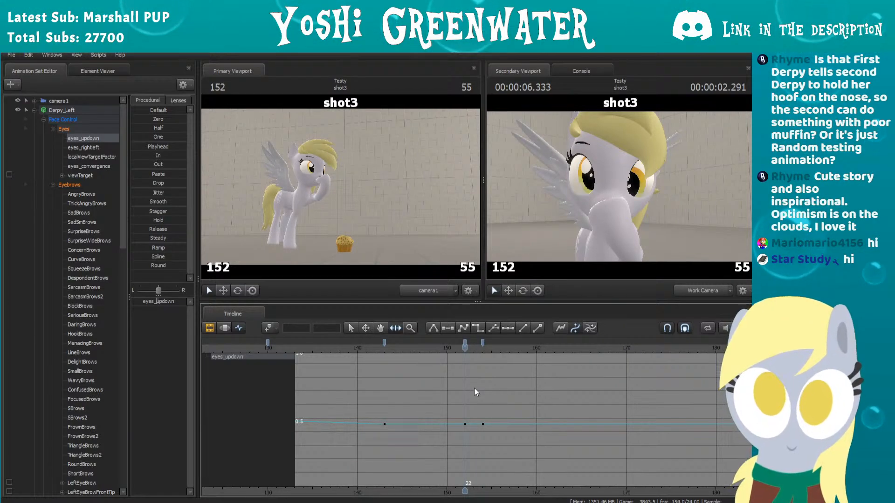
key(Right)
Step: Try moving the eyes_updown key from frame 154 to frame 155, and put it back at frame 154
key(Right)
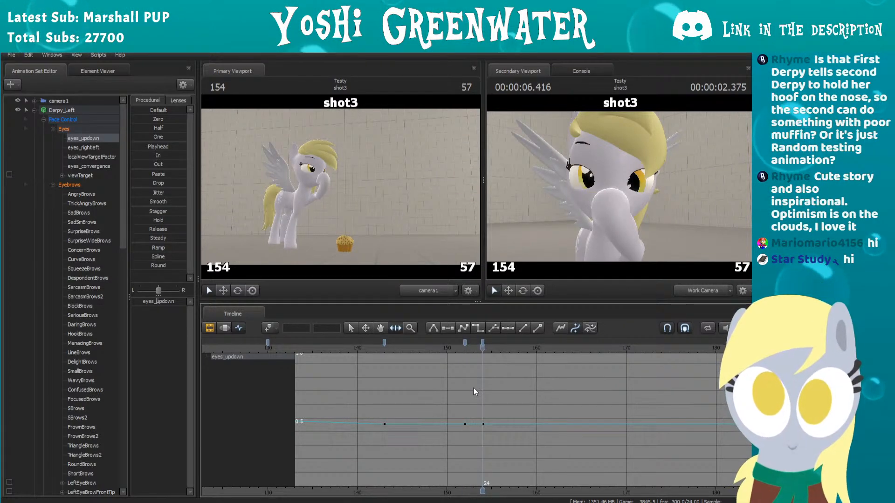
key(Right)
drag(483, 344, 491, 343)
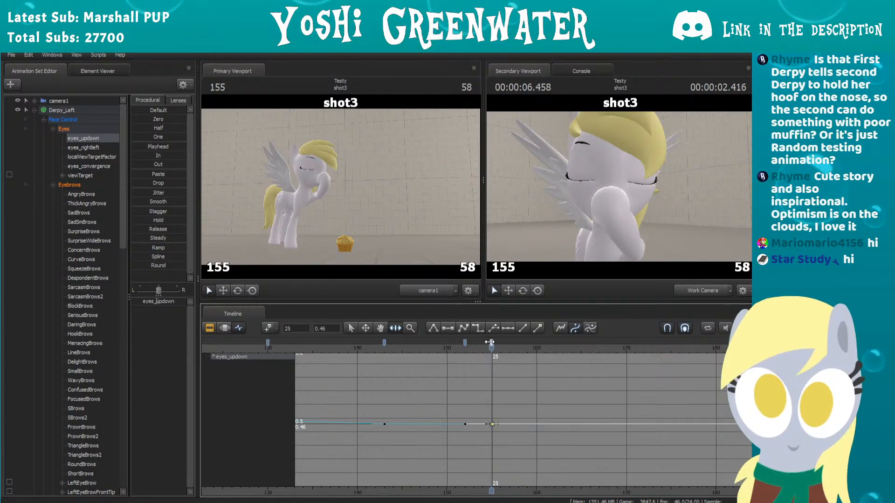
key(Left)
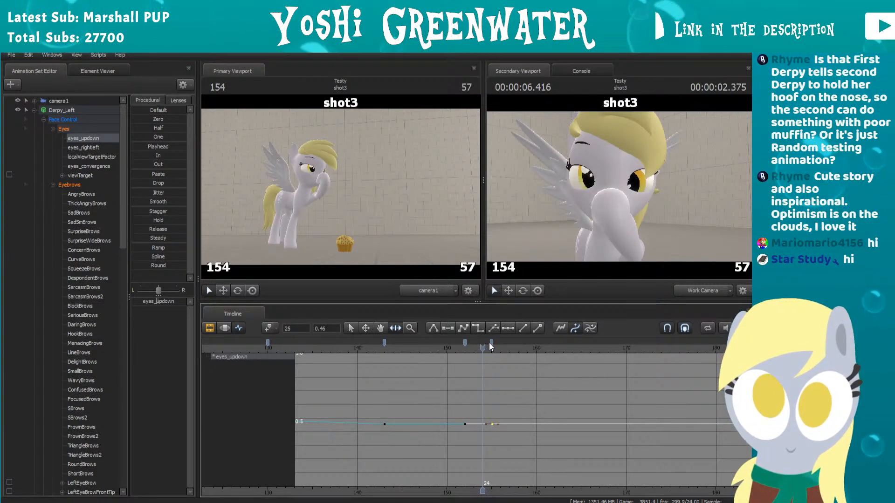
drag(490, 343, 482, 343)
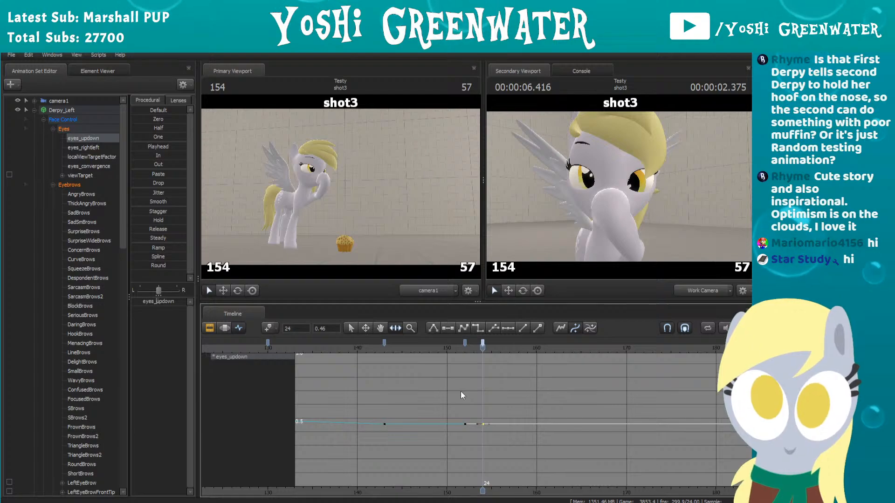
scroll(460, 393, up, 3)
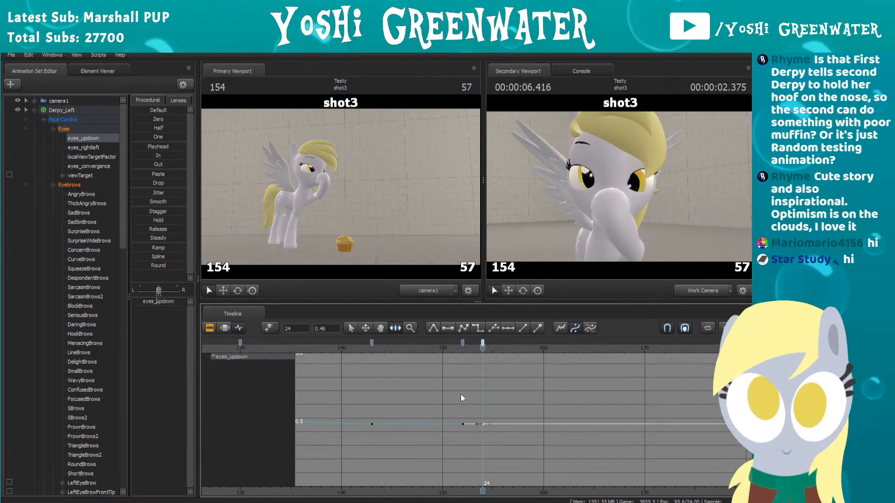
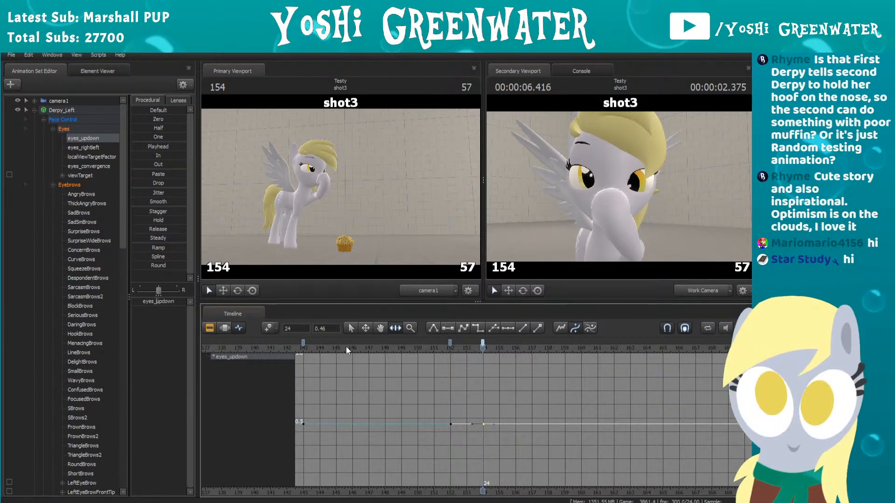
Step: Raise the eyes_updown value slightly at frame 154 and review the motion into the blink
mouse_move(157, 302)
mouse_down()
mouse_move(147, 302)
mouse_move(164, 295)
mouse_up()
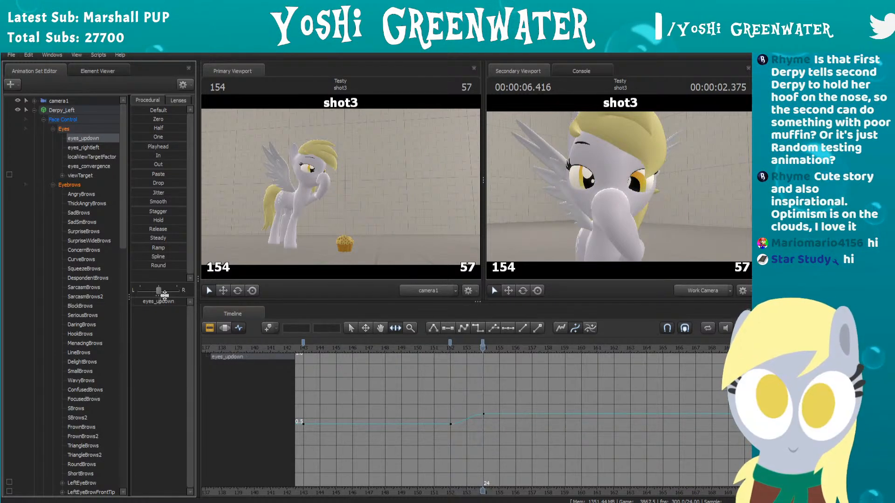
click(449, 343)
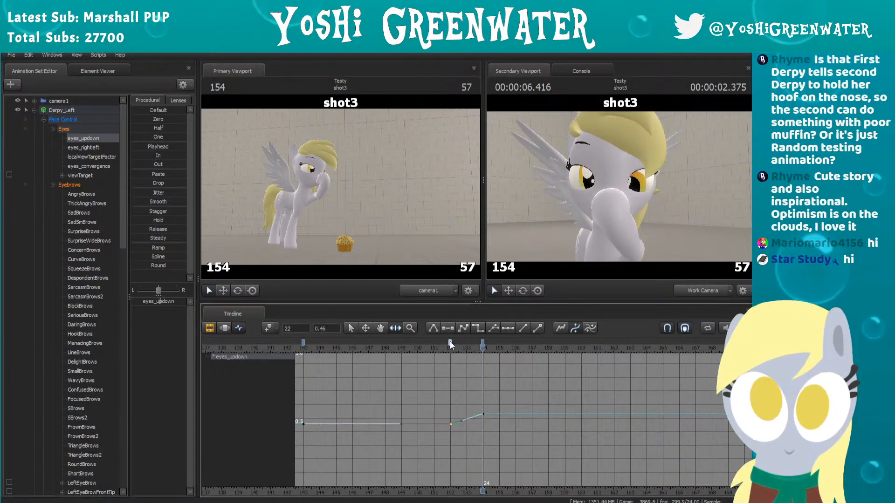
click(450, 343)
drag(438, 346, 496, 347)
key(space)
key(space)
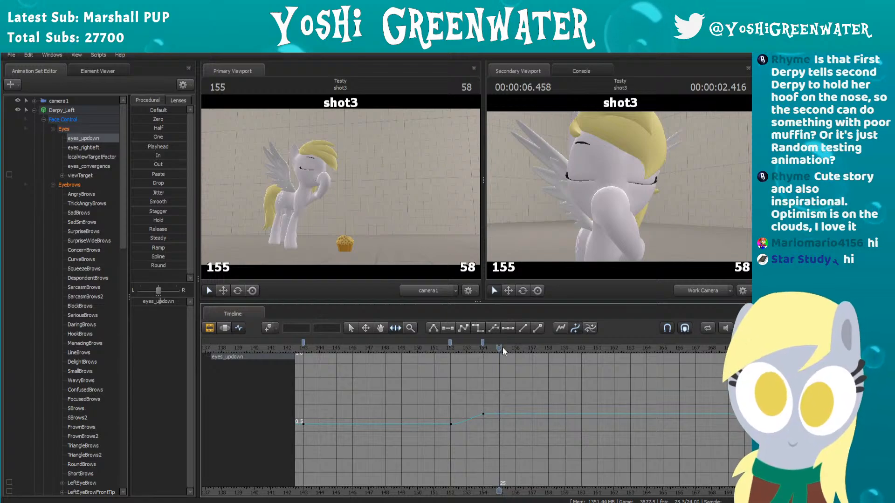
Step: Add an eyes_updown key at frame 159, as the eyes reopen after the blink
key(Right)
key(Right)
key(Right)
key(Right)
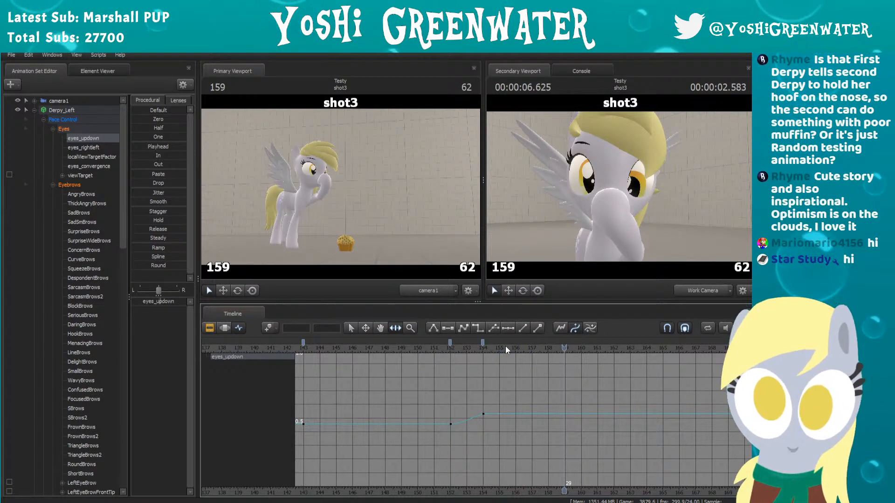
key(m)
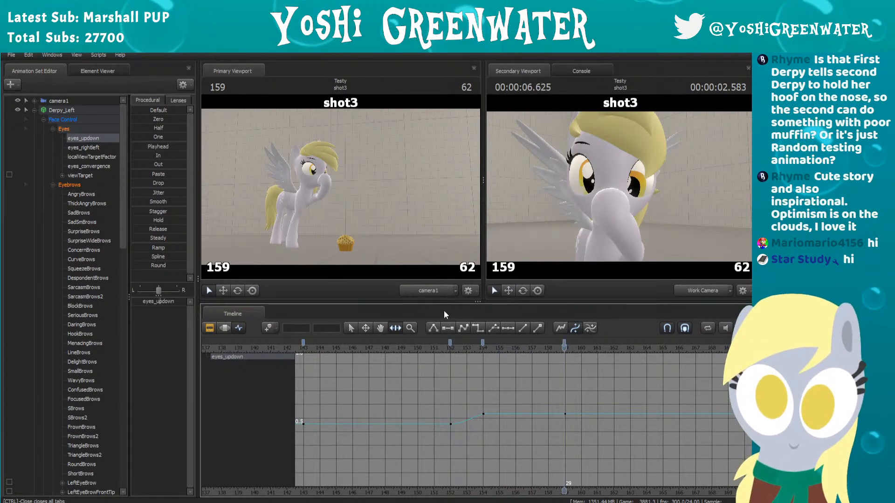
Step: Lower the eyes_updown value slightly at frame 162 and play the change back from frame 150
key(Right)
key(Right)
key(Right)
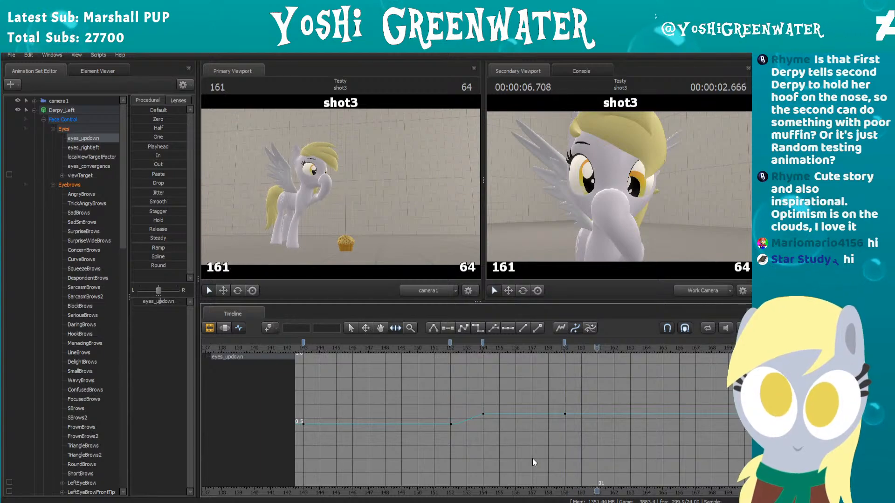
drag(169, 305, 158, 302)
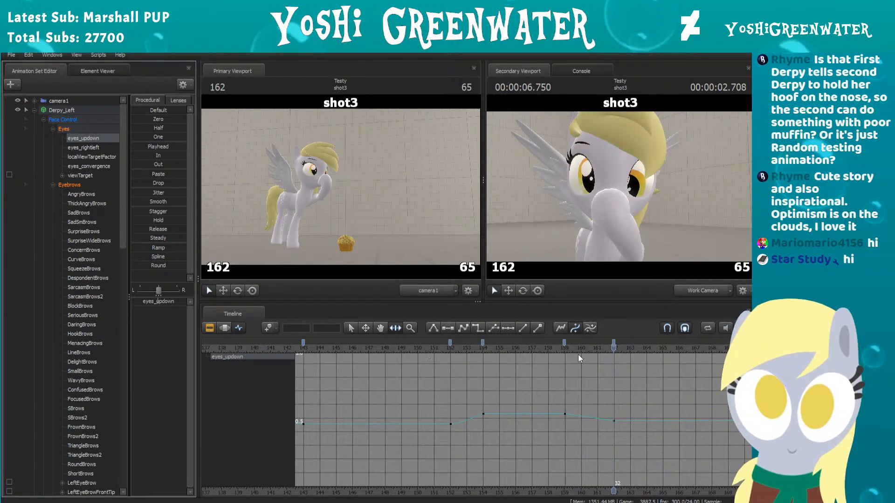
click(413, 348)
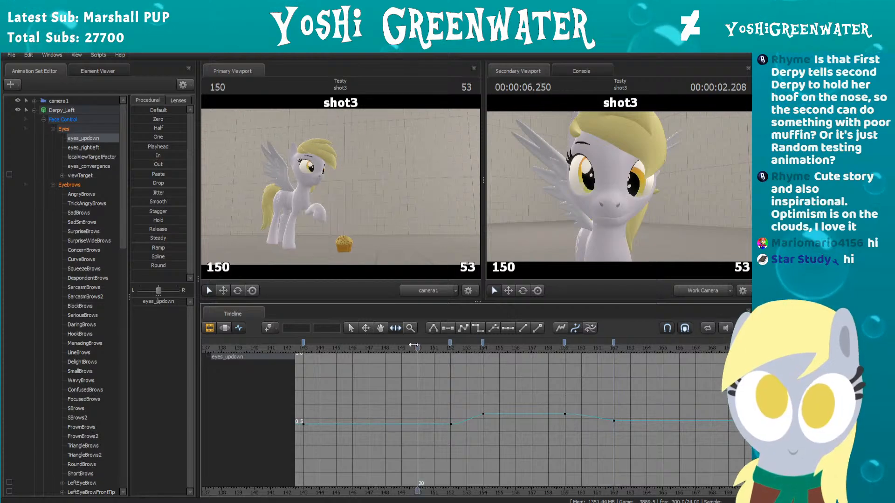
key(space)
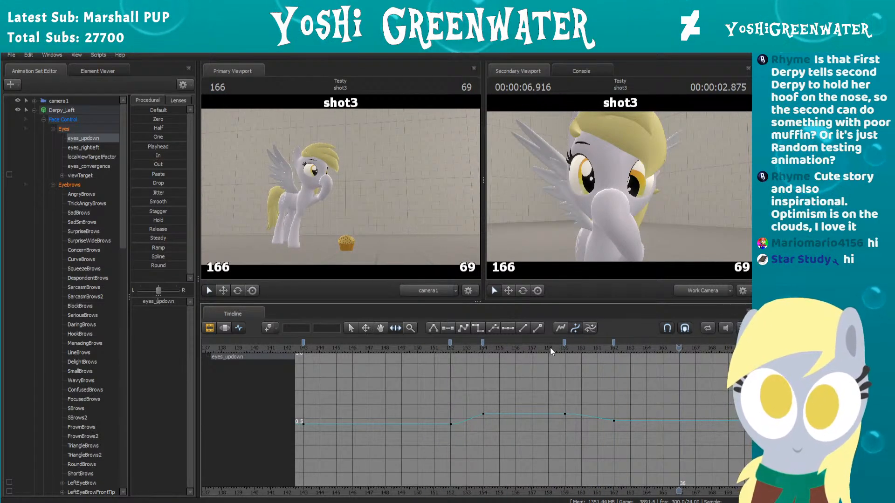
Step: Step back and forth through frames 159 to 164 to examine how the eyes move after the blink
mouse_move(550, 347)
mouse_down()
mouse_move(631, 347)
mouse_move(567, 346)
mouse_up()
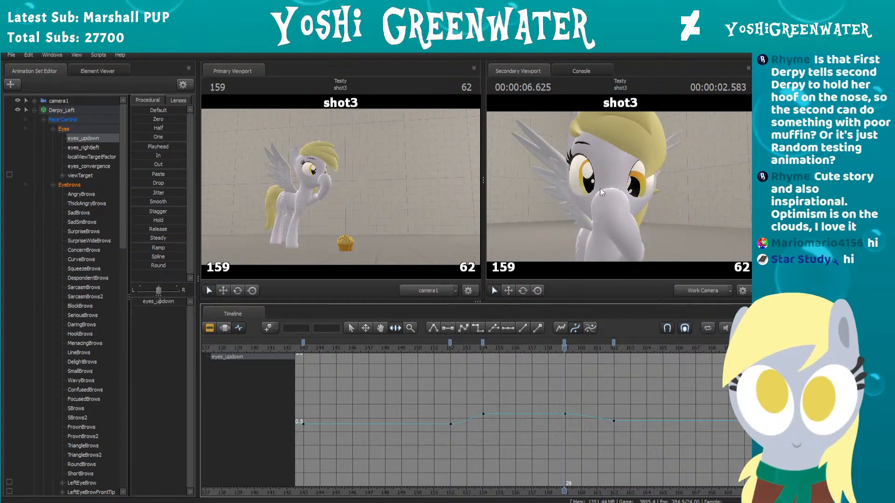
key(Right)
key(Right)
key(Right)
key(Right)
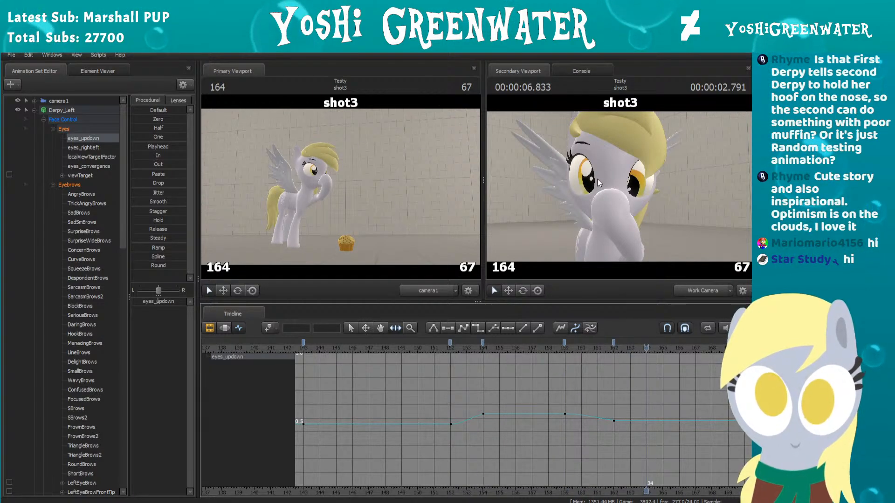
key(Left)
key(Left)
Step: Try a slight eyes_updown adjustment at frame 161 and take the new key back out
key(Left)
key(Left)
key(Left)
key(Right)
key(Right)
key(Right)
key(Right)
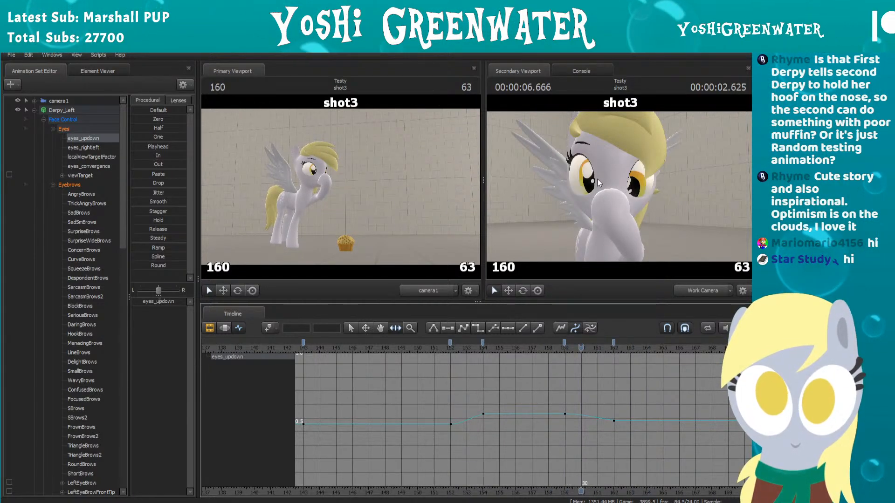
key(Left)
key(Left)
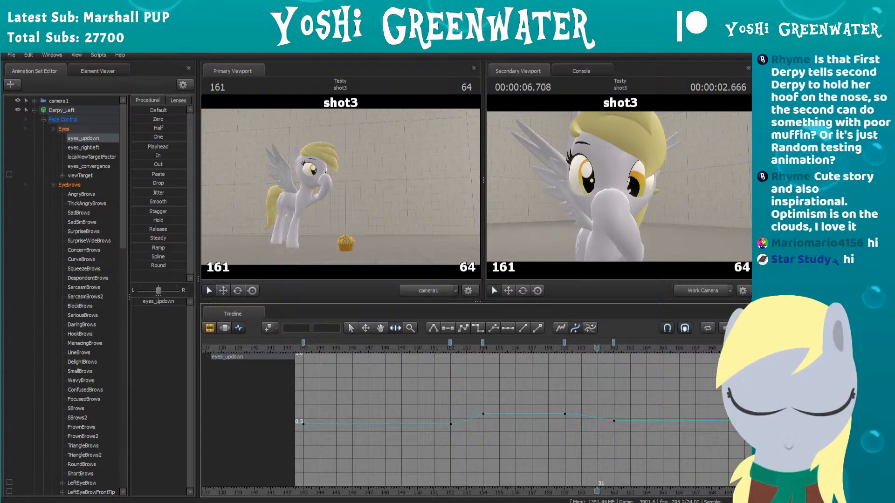
mouse_move(155, 302)
mouse_down()
mouse_move(133, 302)
mouse_move(184, 301)
mouse_move(139, 302)
mouse_move(164, 301)
mouse_move(155, 302)
mouse_up()
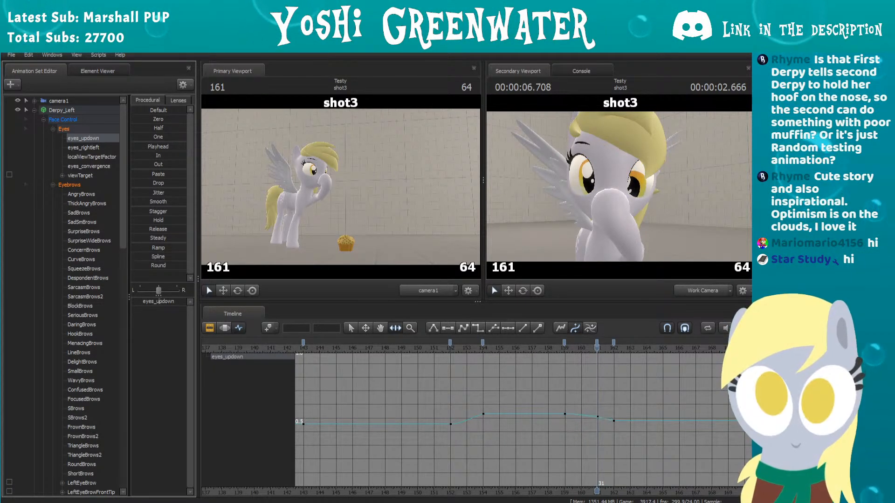
drag(158, 302, 158, 301)
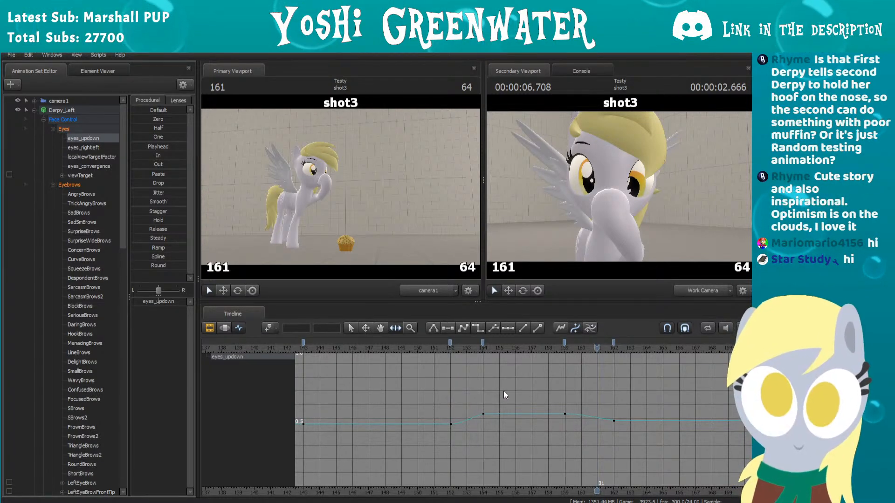
Step: Move the eyes_updown key from frame 162 to frame 163 and play back the eye movement
middle_drag(536, 393, 491, 387)
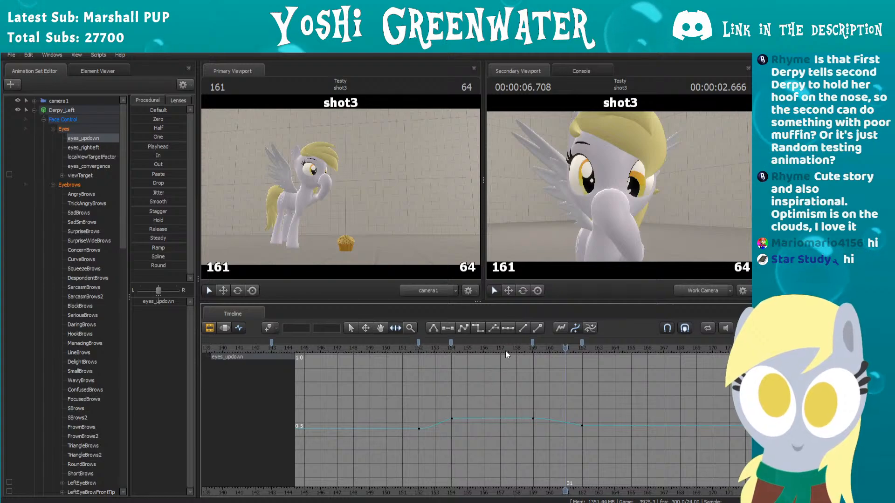
drag(515, 351, 598, 344)
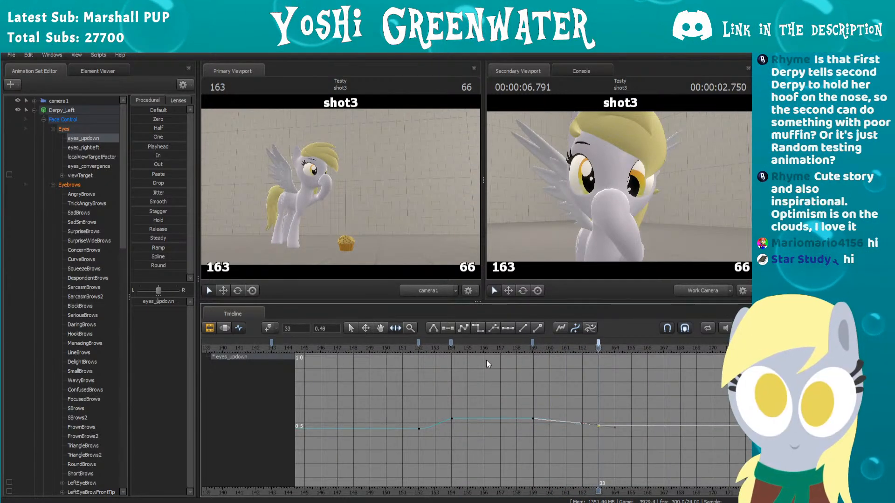
key(space)
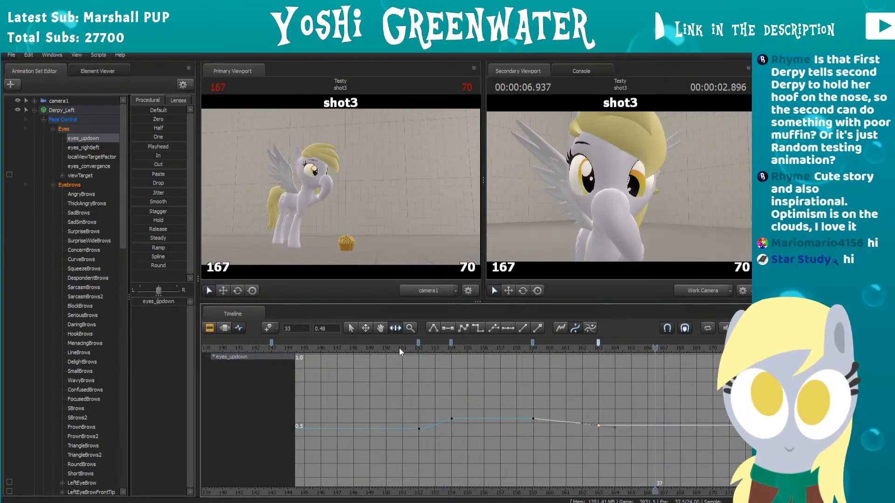
key(space)
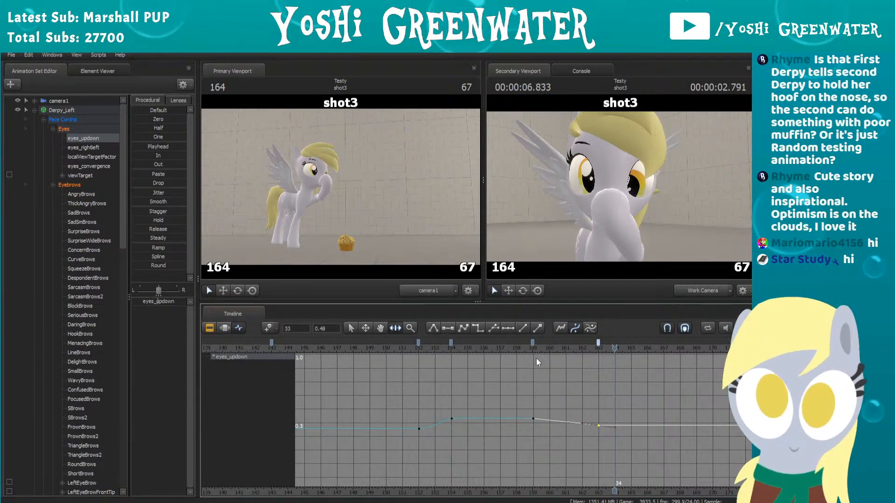
click(533, 343)
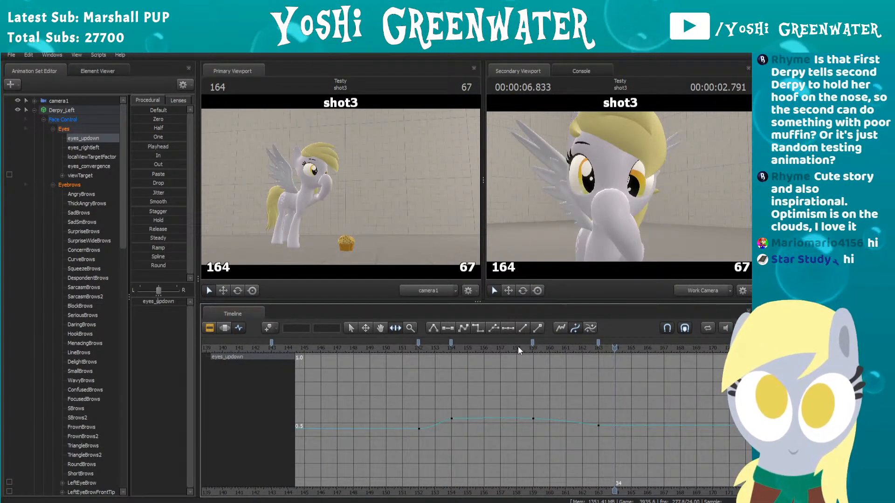
click(517, 347)
key(space)
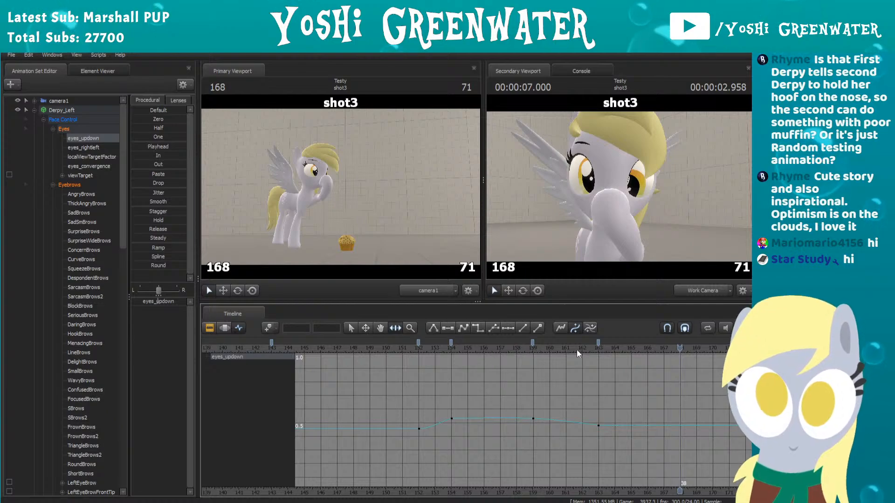
Step: Raise eyes_updown to 0.52 with a new key at frame 165, shift that key to frame 166, and play it back
drag(577, 349, 631, 350)
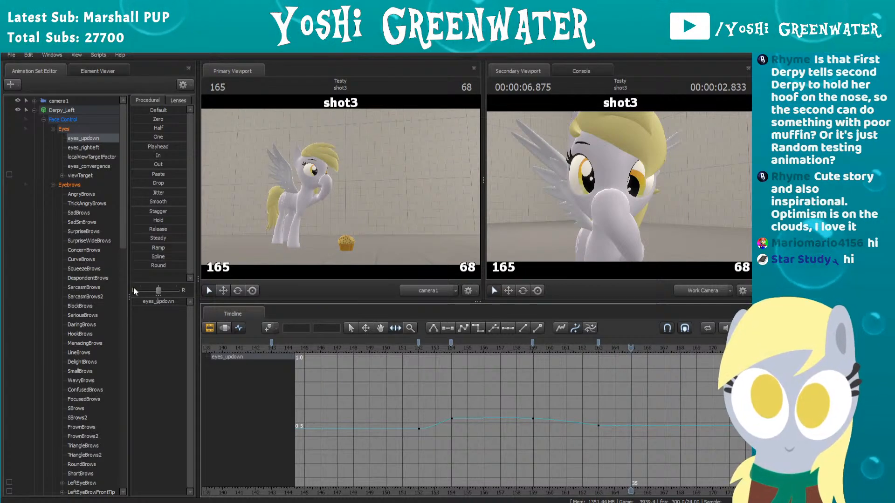
click(172, 302)
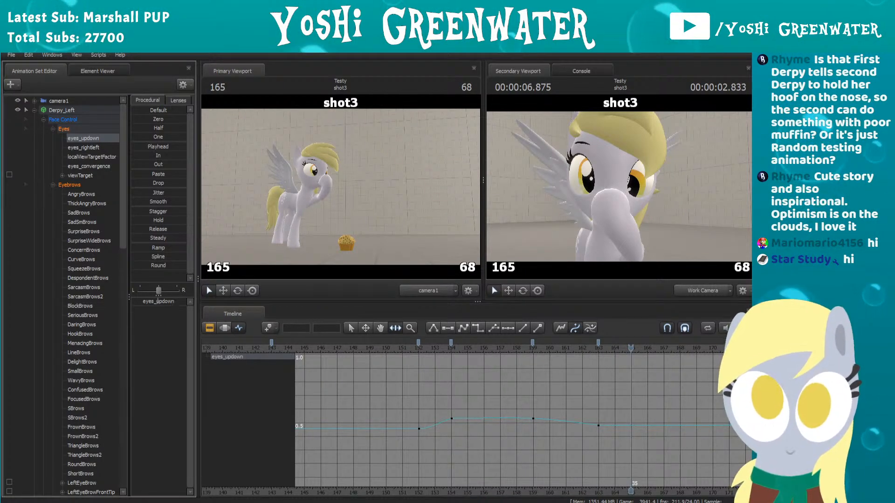
drag(172, 302, 173, 301)
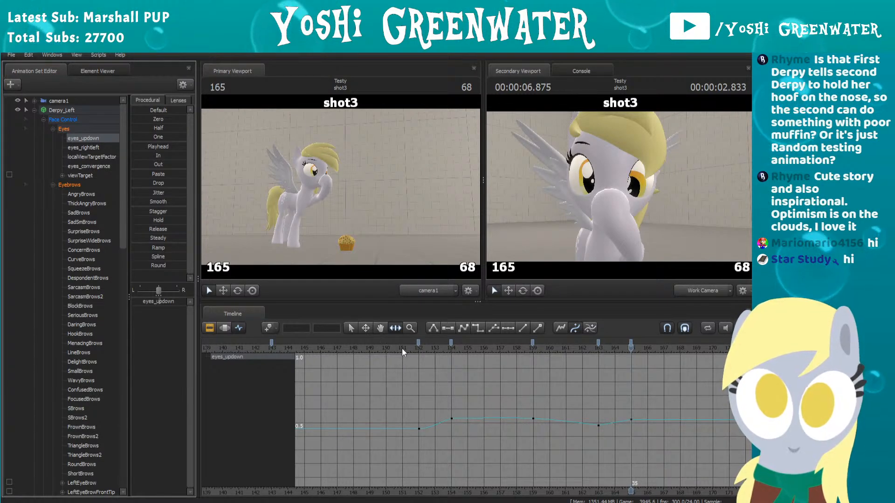
drag(631, 342, 646, 341)
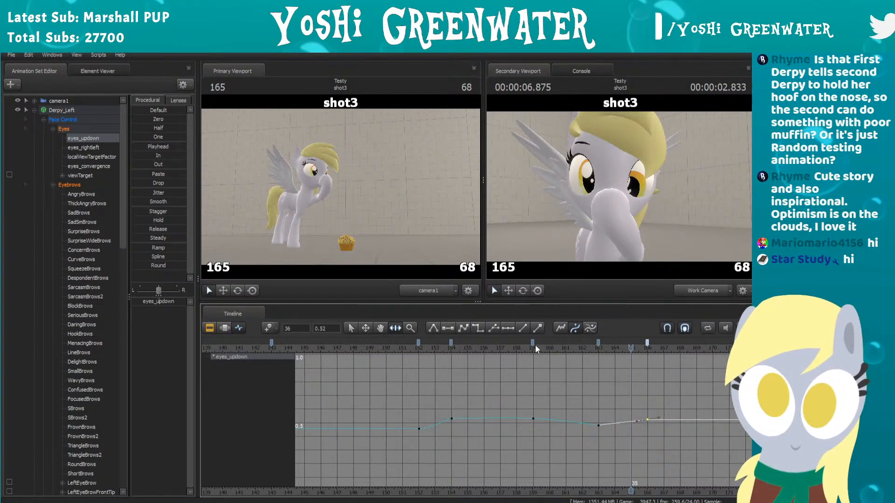
click(516, 349)
key(space)
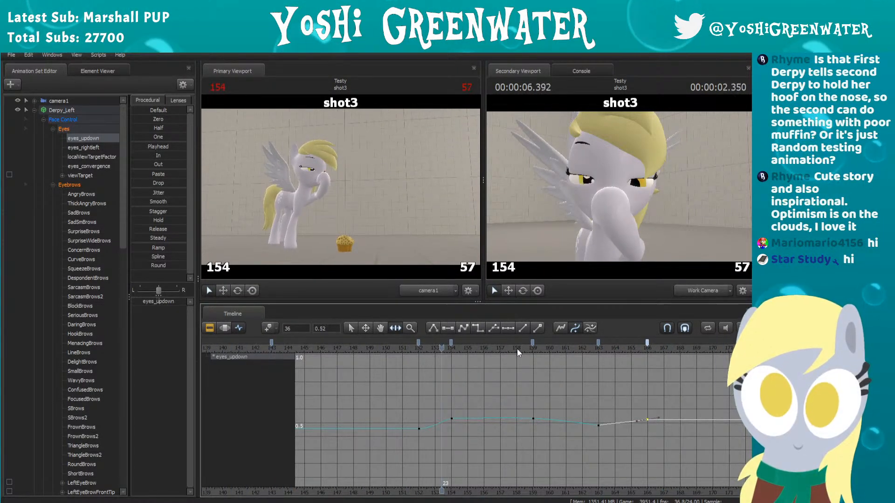
Step: Move the eyes_updown key from frame 166 to frame 170 and play back the slower eye drift
click(599, 349)
drag(607, 355, 713, 343)
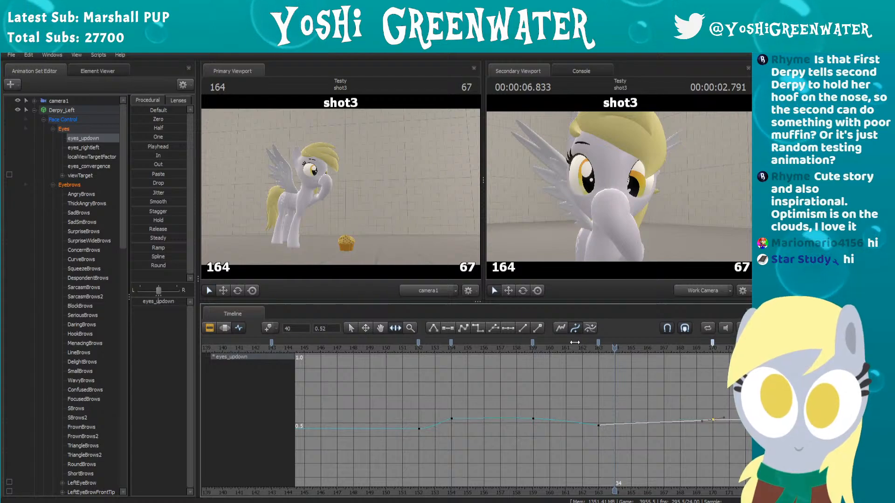
click(468, 350)
key(space)
key(space)
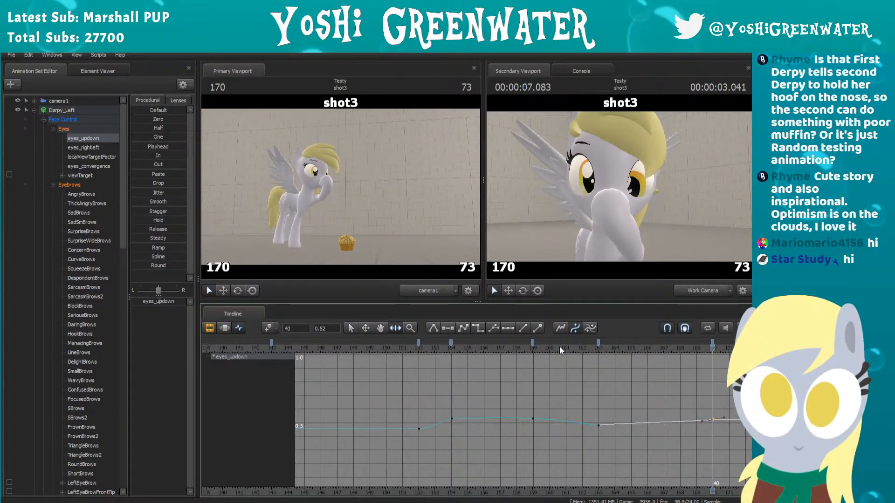
Step: Play and scrub through the blink and the frames after the frame 163 key to check the eye timing
click(597, 344)
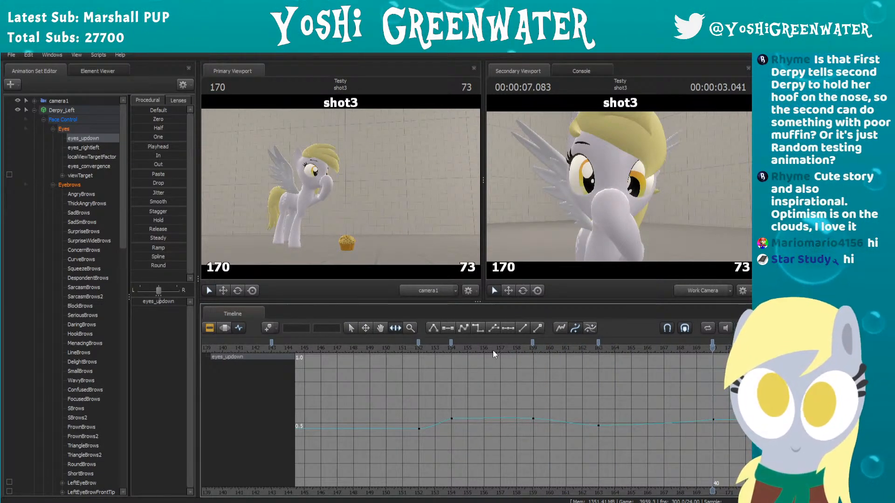
click(494, 351)
key(space)
click(598, 349)
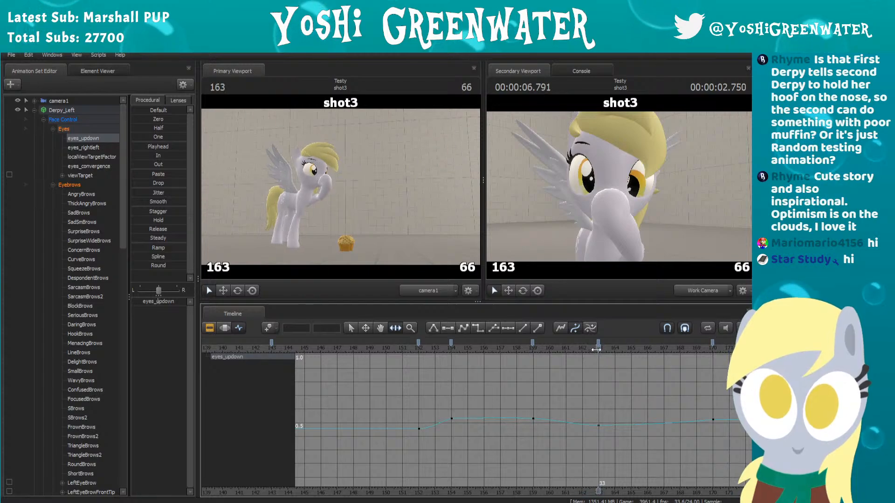
drag(598, 349, 665, 356)
drag(577, 348, 500, 350)
key(space)
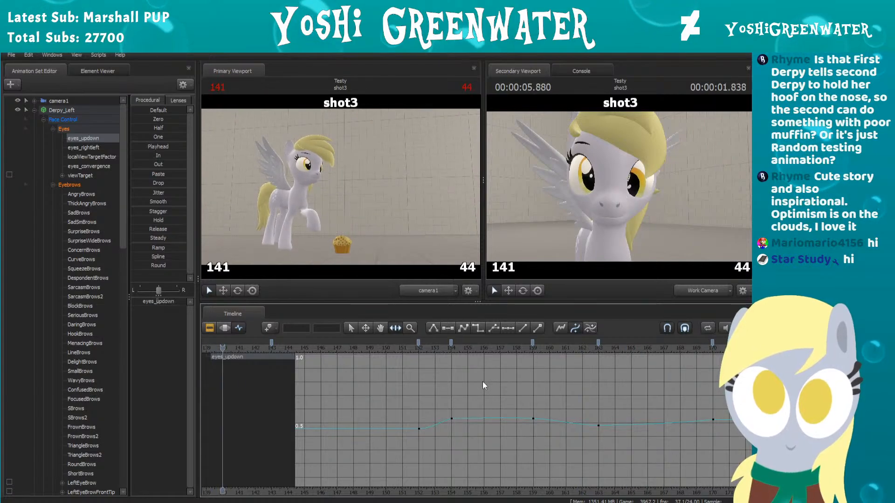
Step: Move the eyes_updown key from frame 170 to frame 178 and play shot3 from about frame 141
key(space)
scroll(625, 382, down, 2)
middle_drag(588, 378, 495, 377)
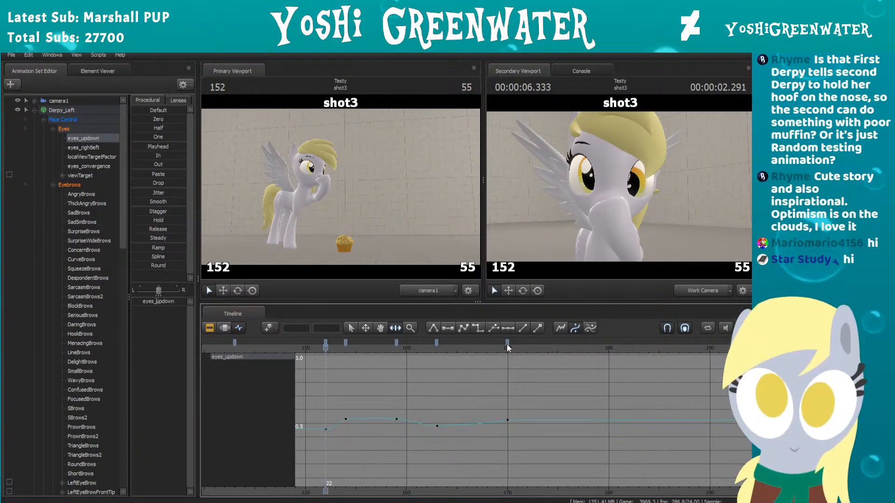
drag(507, 345, 589, 348)
scroll(468, 373, down, 2)
middle_drag(469, 373, 614, 394)
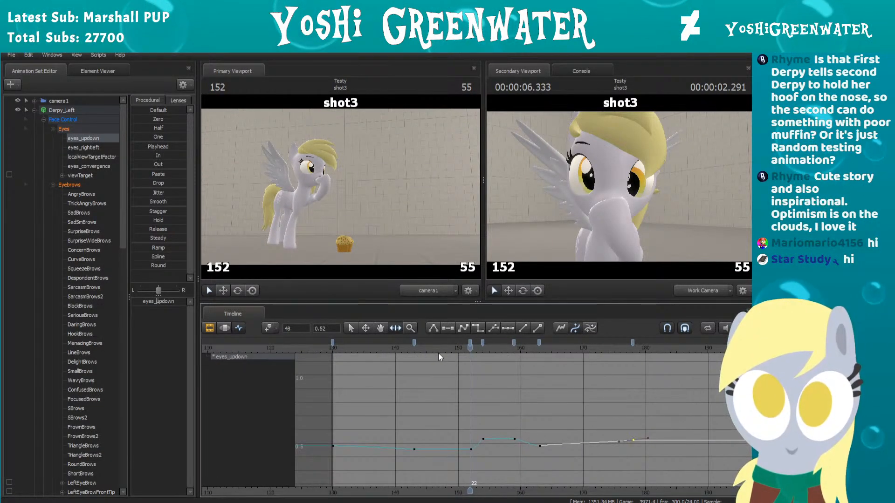
click(399, 351)
key(space)
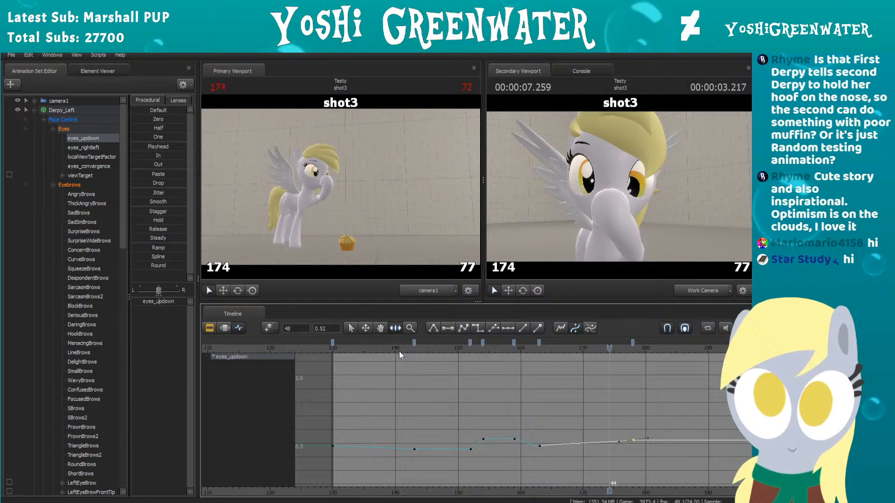
Step: Move the eyes_updown key from frame 163 to frame 161 and play back the blink
drag(494, 352, 528, 343)
click(488, 344)
key(space)
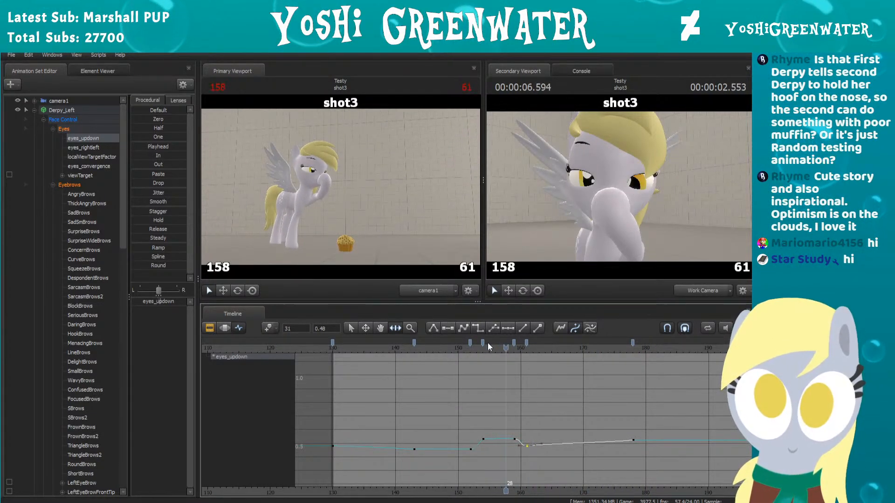
Step: Move the eyes_updown key from frame 178 to frame 176, then play and scrub the shot up to frame 200
key(space)
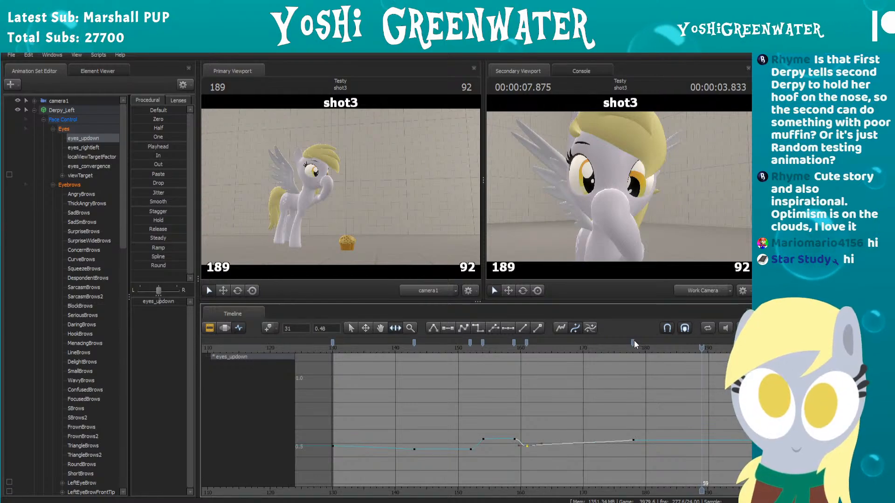
drag(633, 343, 622, 345)
middle_drag(602, 387, 498, 390)
scroll(502, 390, up, 1)
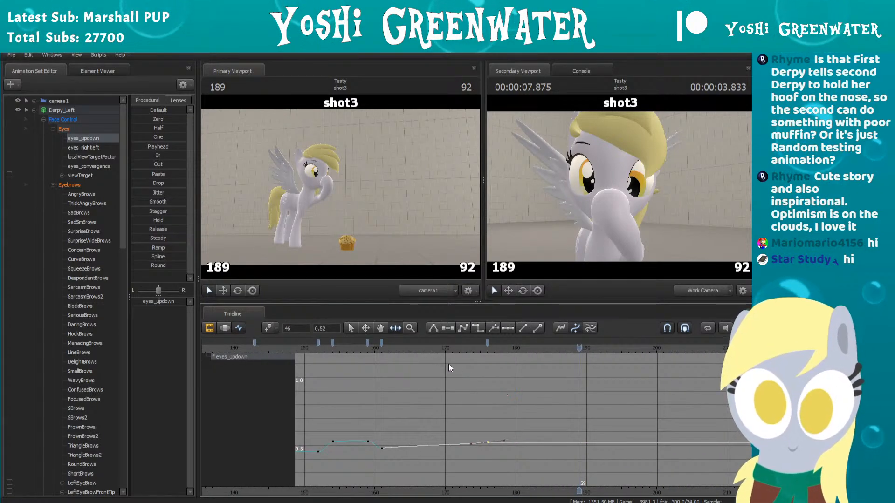
click(343, 348)
key(space)
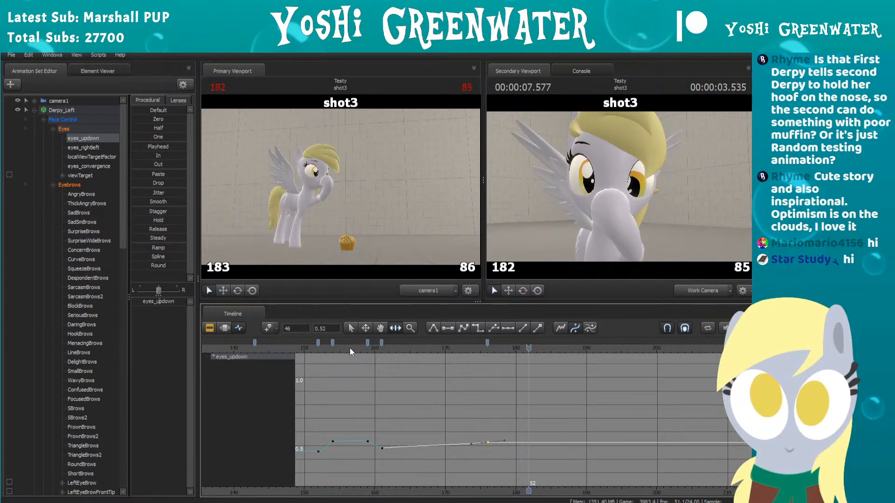
scroll(532, 351, down, 3)
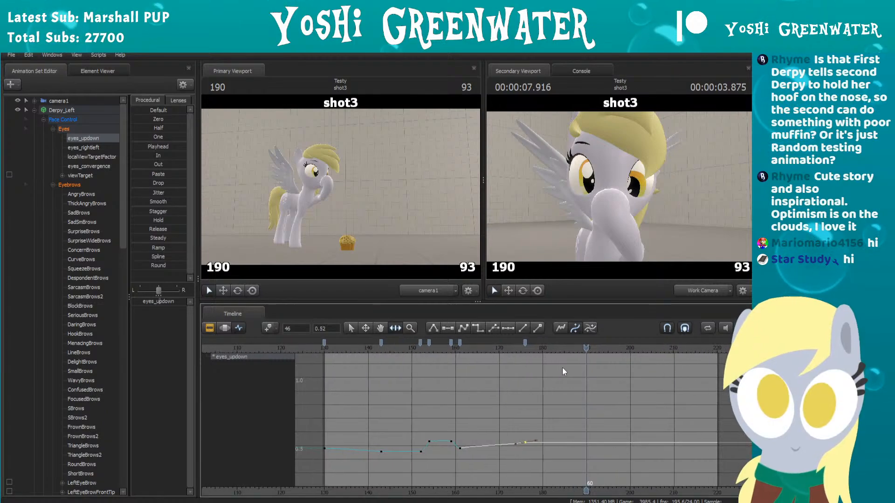
drag(611, 348, 629, 347)
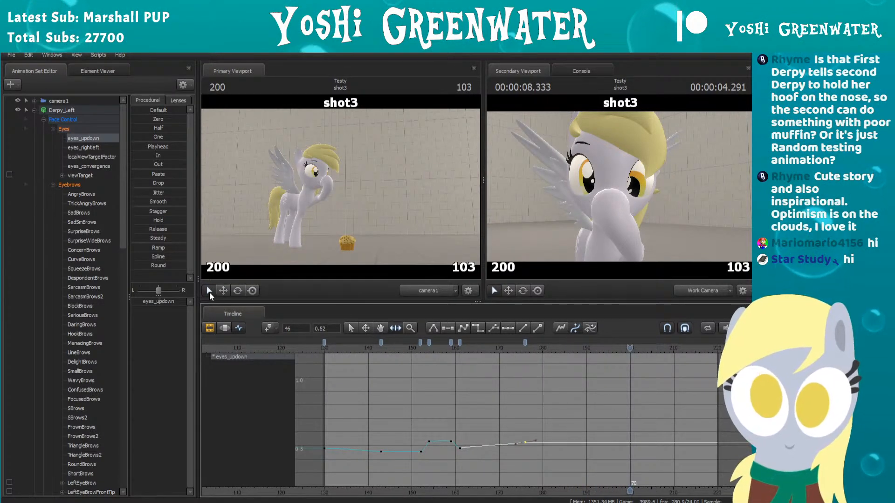
drag(521, 349, 582, 345)
scroll(566, 393, up, 3)
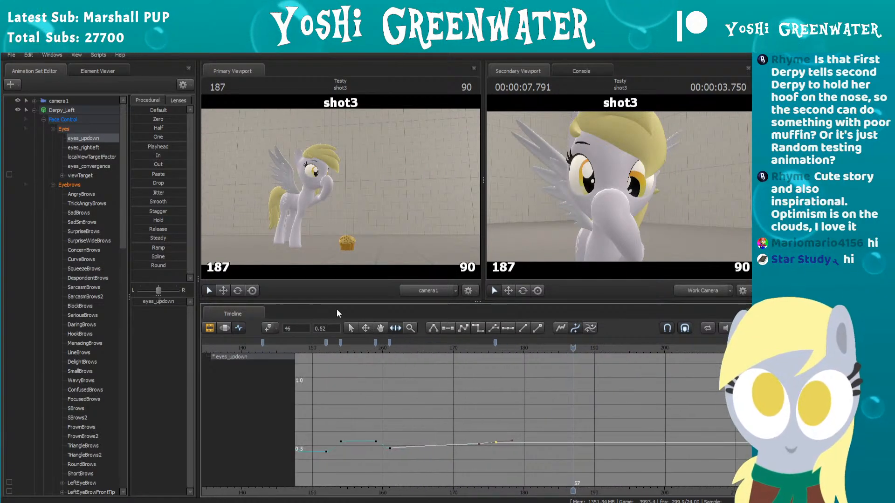
Step: Copy the four CloseEyes blink keys between frames 153 and 159, paste them at frame 180, and play the second blink
scroll(75, 224, down, 8)
scroll(71, 231, down, 3)
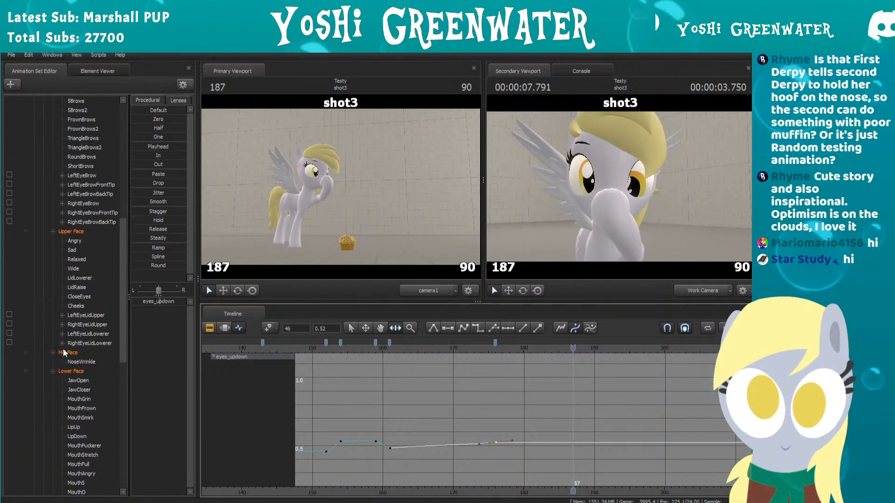
click(76, 296)
scroll(438, 370, down, 1)
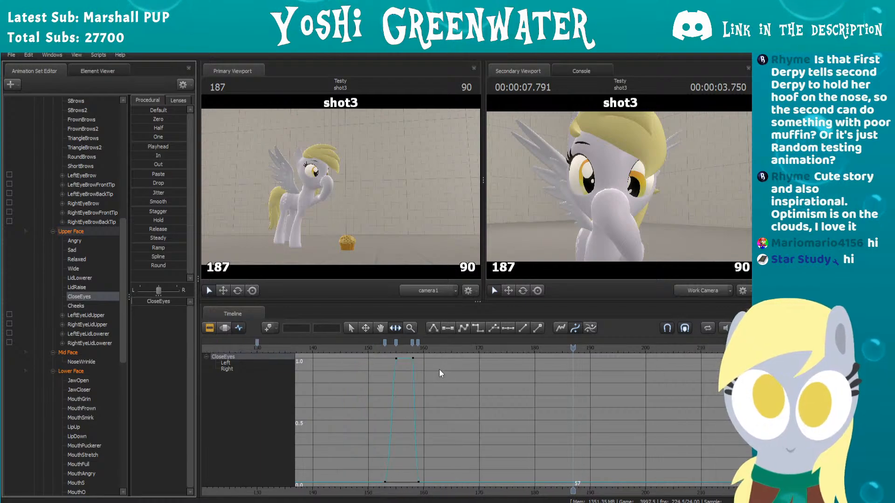
click(384, 343)
ctrl+click(396, 343)
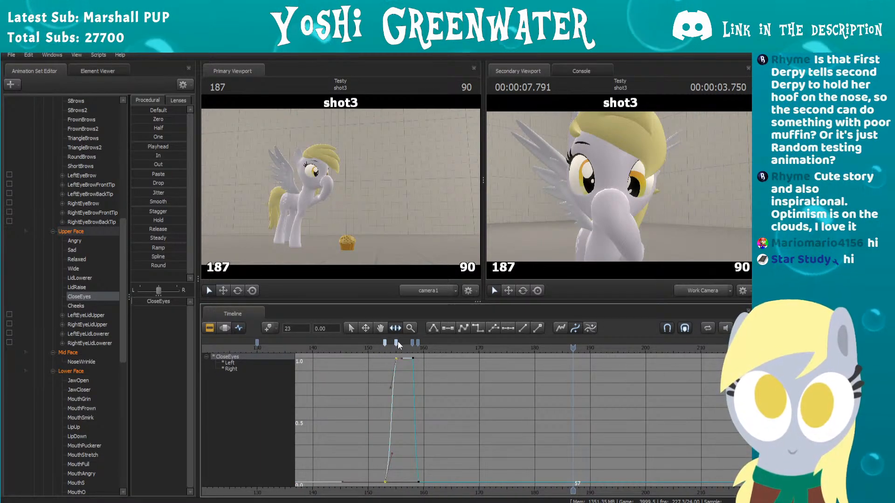
ctrl+click(412, 343)
ctrl+click(418, 342)
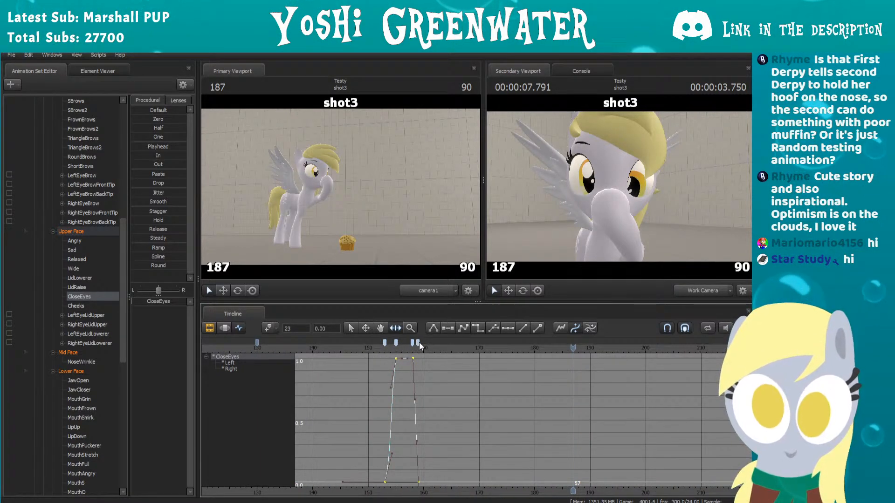
drag(573, 348, 536, 349)
key(ctrl+v)
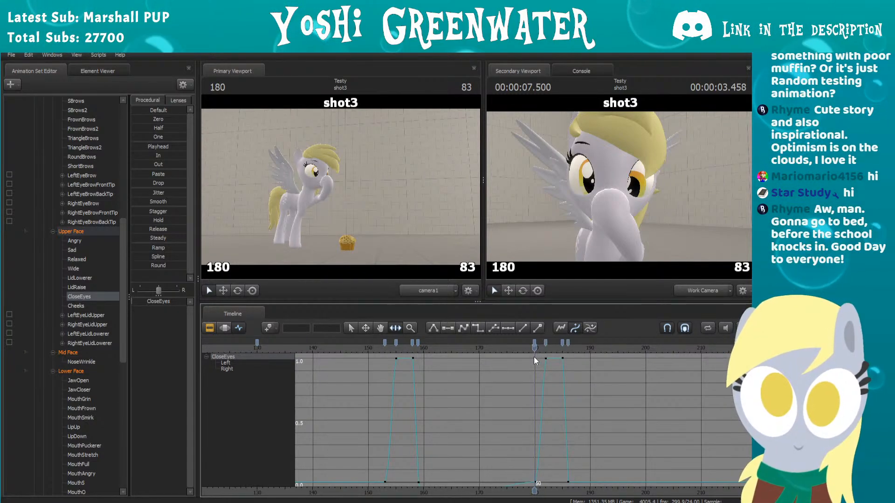
key(Left)
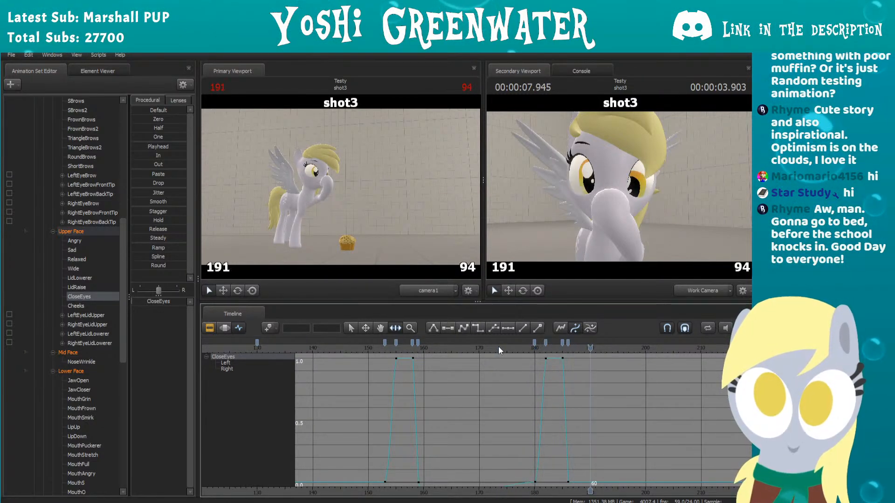
key(space)
Step: Shorten the second blink by moving its last two CloseEyes keys to frames 184 and 185, and play it back
scroll(532, 350, up, 5)
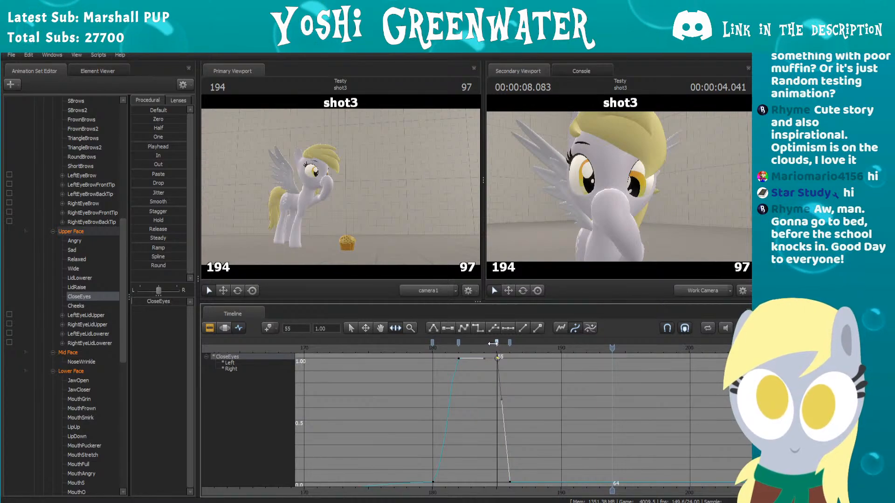
drag(497, 344, 484, 344)
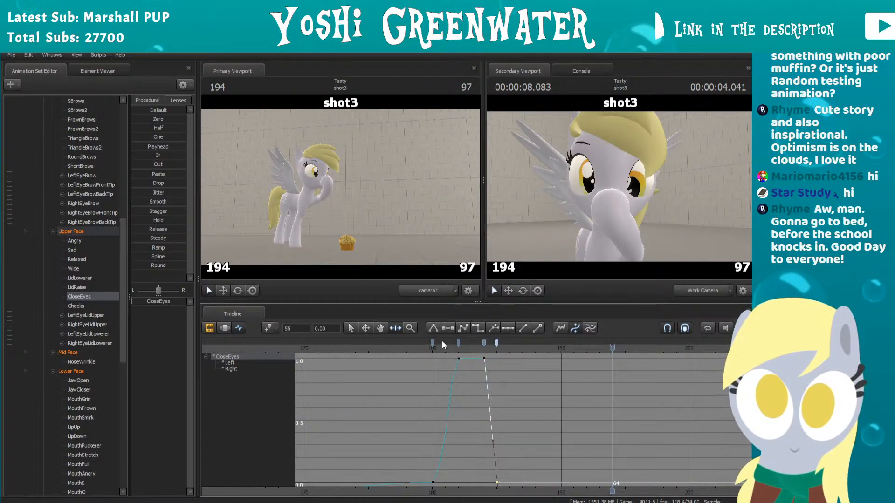
click(413, 345)
key(space)
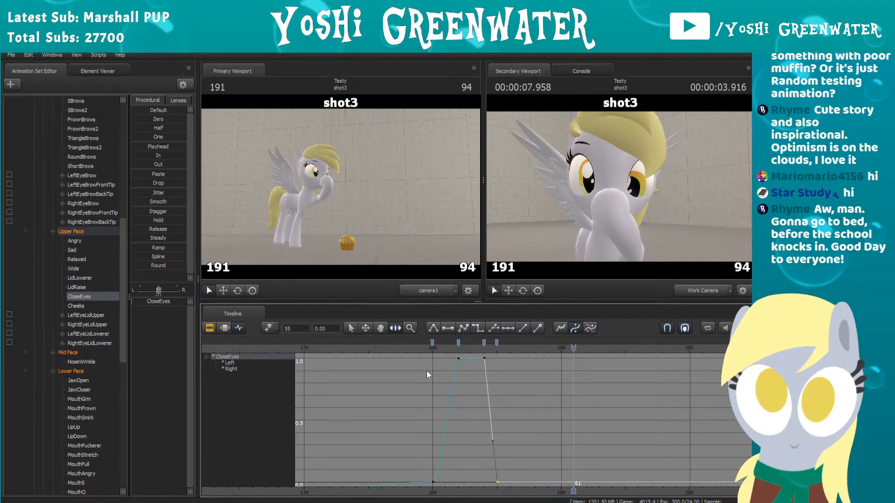
scroll(445, 393, down, 2)
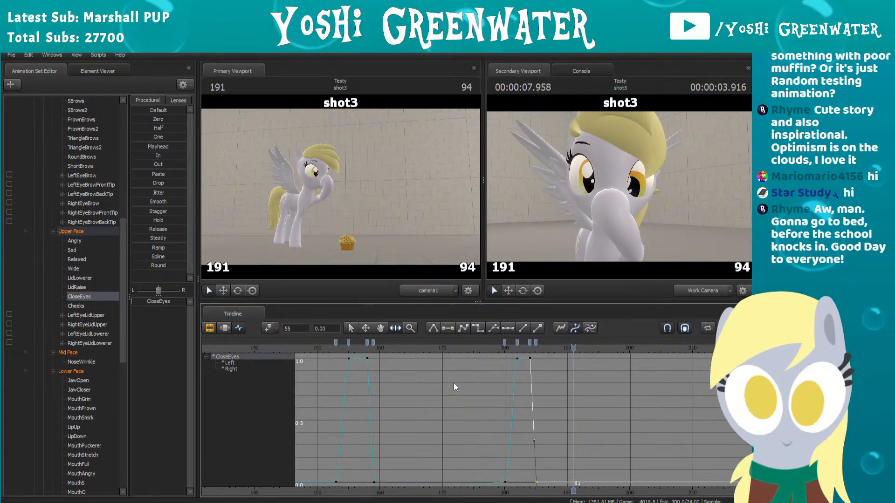
Step: Show the eyes_updown curve and add a key at frame 181, as the second blink begins
scroll(454, 382, down, 3)
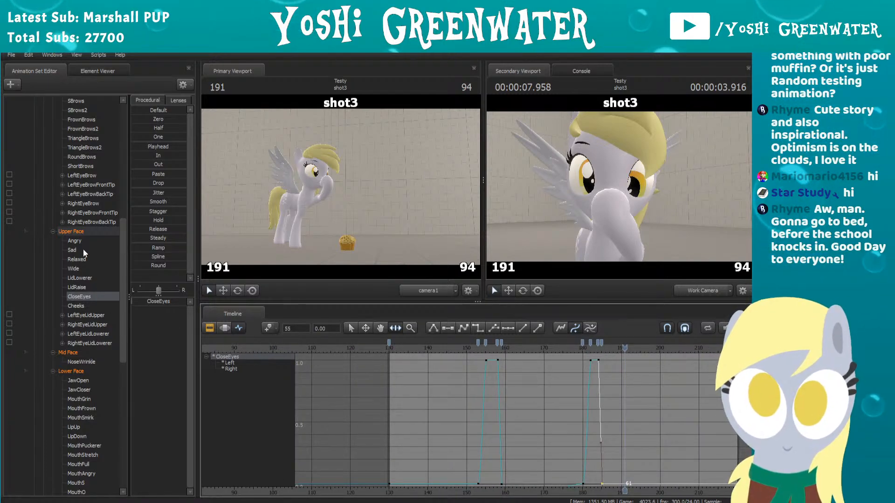
scroll(82, 233, up, 10)
click(78, 138)
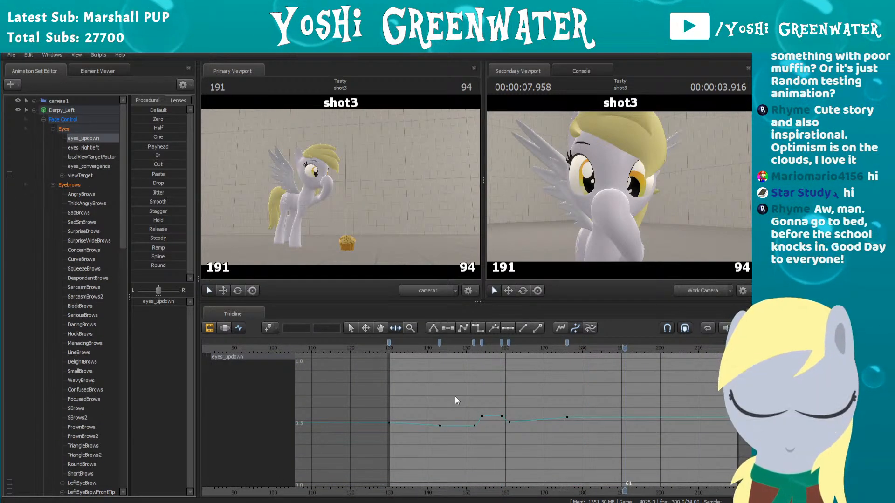
scroll(454, 396, up, 3)
middle_drag(586, 375, 492, 386)
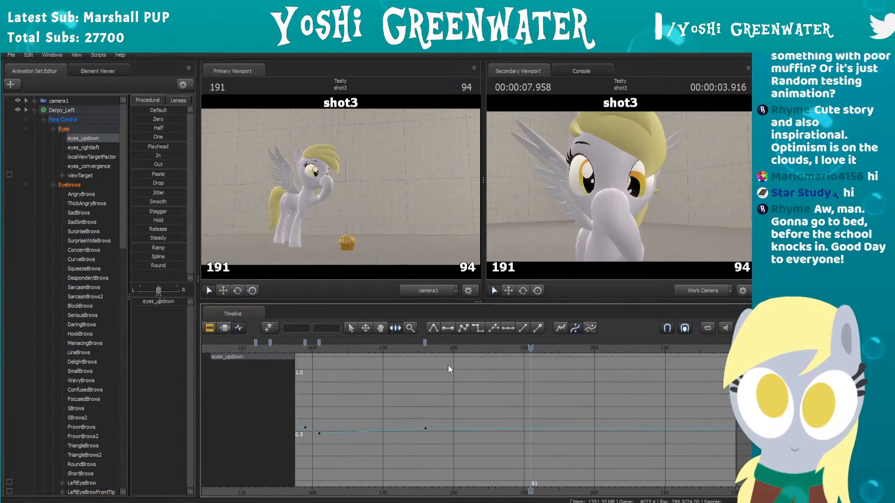
mouse_move(450, 345)
mouse_down()
mouse_move(478, 343)
mouse_move(451, 340)
mouse_up()
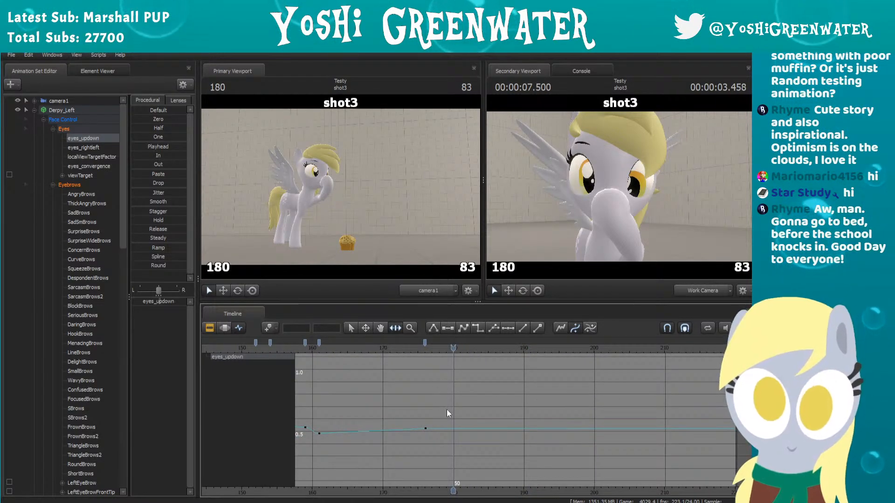
scroll(446, 410, up, 3)
key(Left)
key(Left)
key(Left)
key(Right)
key(Right)
key(Right)
key(Right)
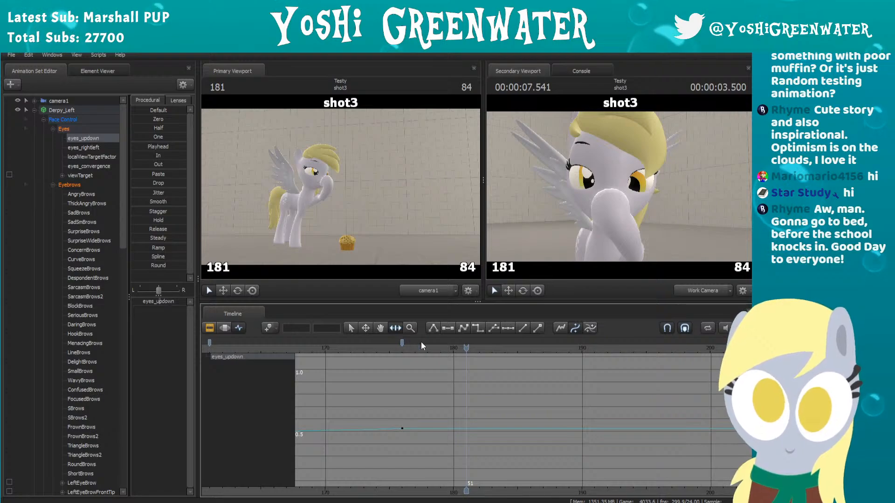
key(m)
Step: Compare the frames around the new eyes_updown key and lower its value slightly at frame 181
key(Left)
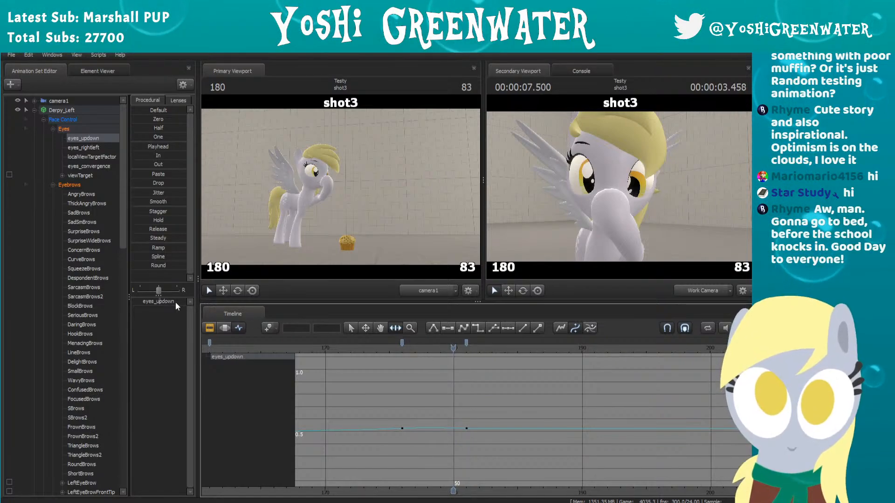
key(Right)
key(Right)
key(Left)
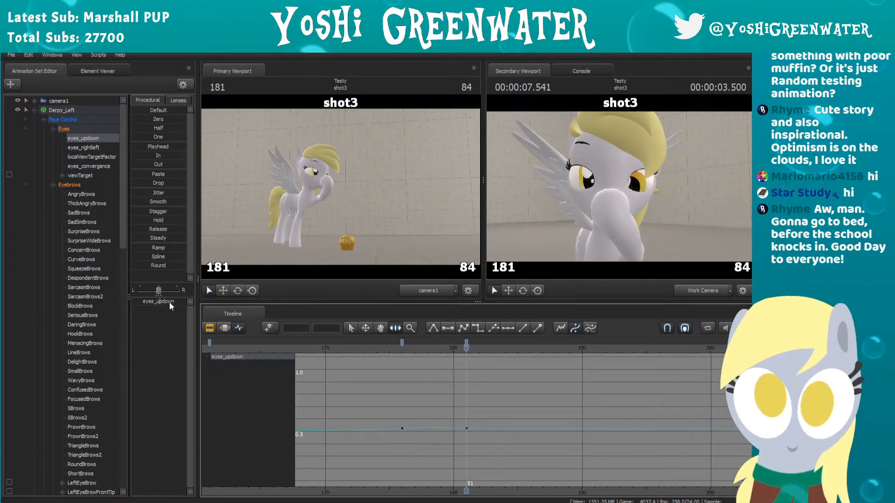
drag(166, 304, 157, 302)
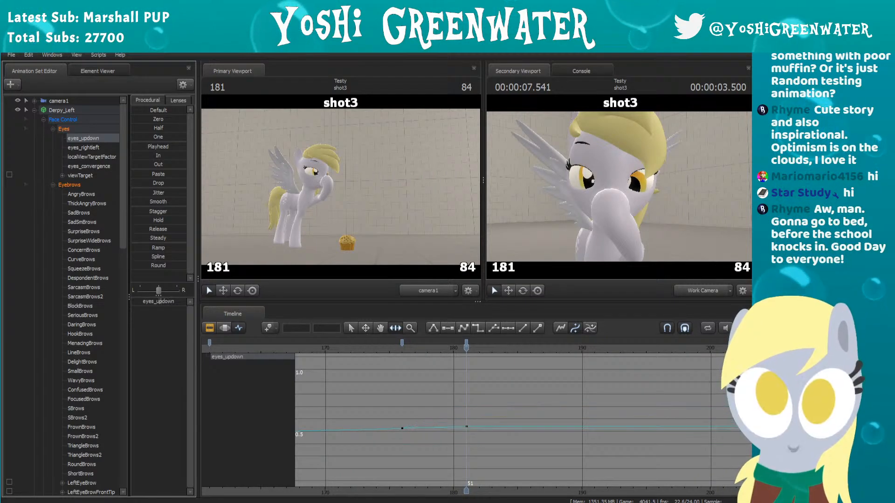
mouse_move(160, 302)
mouse_down()
mouse_move(150, 302)
mouse_move(159, 302)
mouse_up()
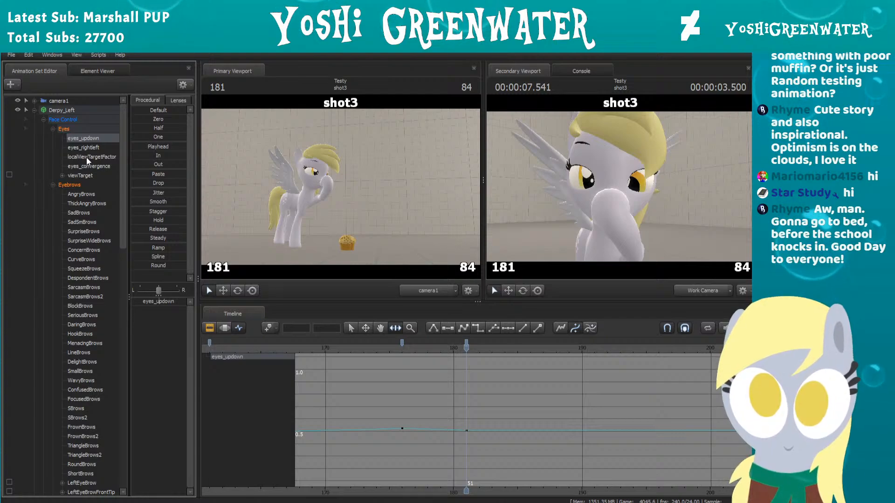
Step: Try a slightly different eyes_convergence value for Derpy_Left at frame 181
click(79, 176)
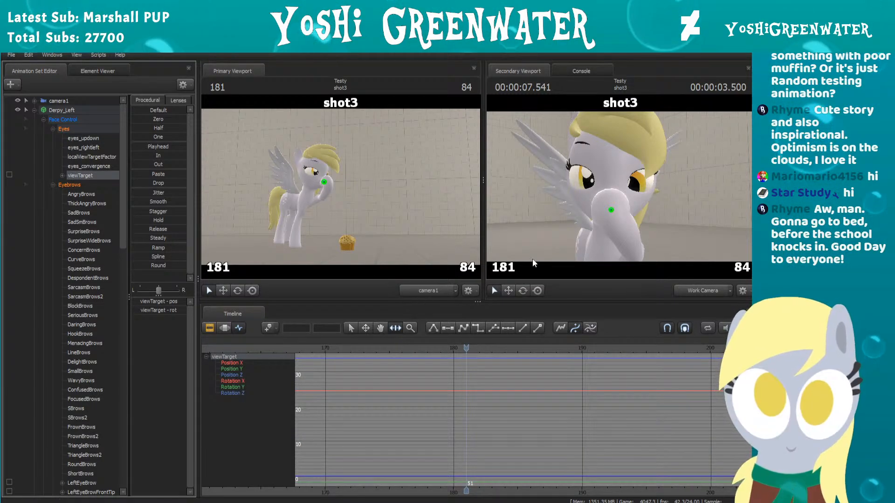
click(101, 167)
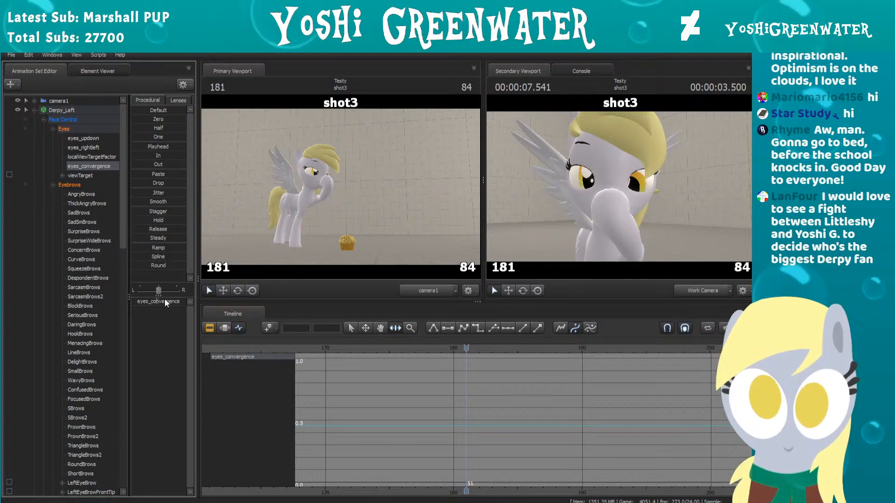
drag(166, 301, 175, 302)
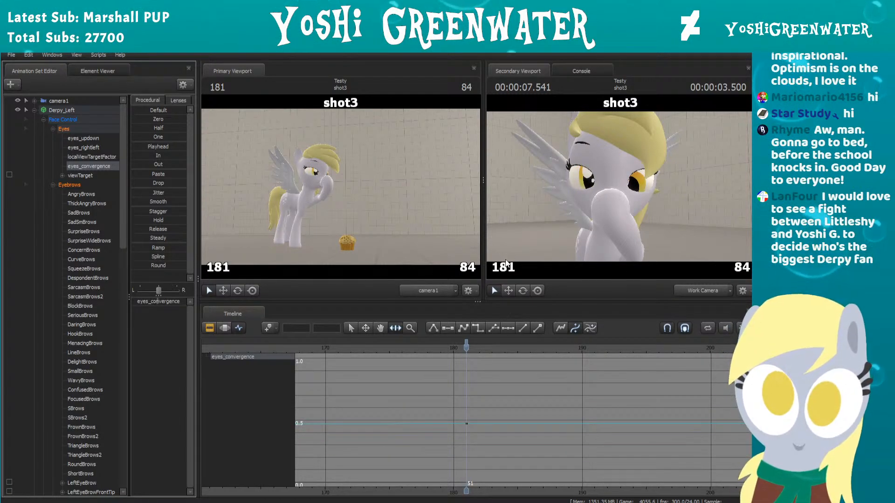
scroll(414, 392, down, 3)
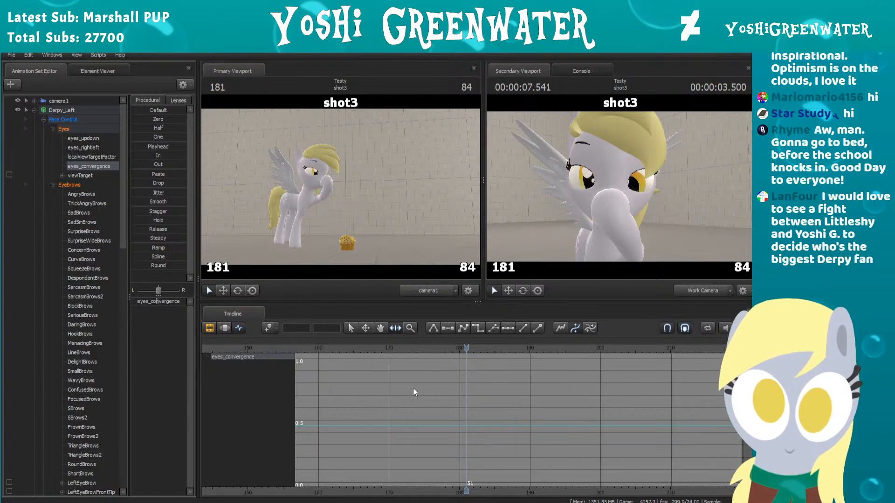
mouse_move(466, 349)
mouse_down()
mouse_move(447, 350)
mouse_move(467, 350)
mouse_up()
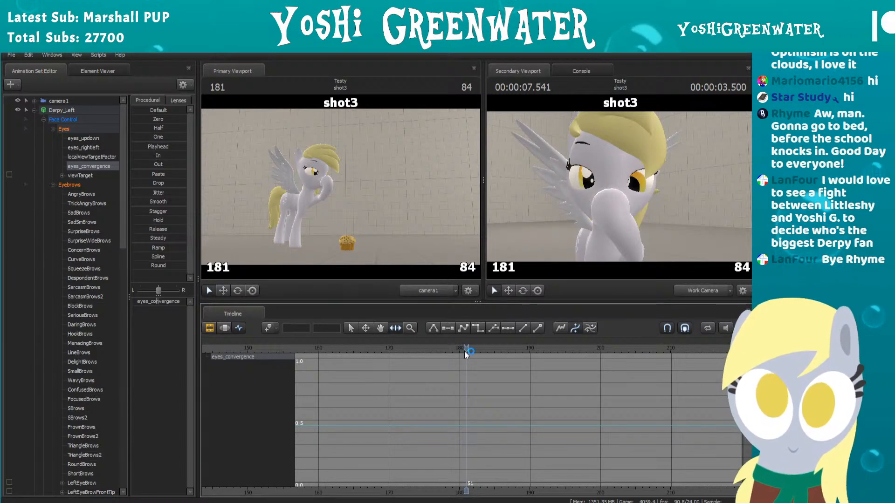
Step: Select Derpy_Left's viewTarget and move it slightly down with the Move tool at frame 181
click(86, 176)
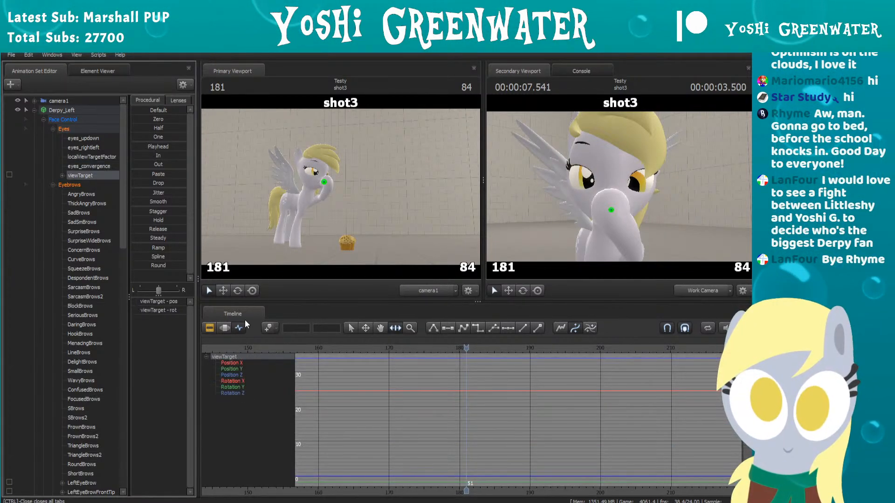
click(508, 291)
mouse_move(612, 206)
mouse_down()
mouse_move(612, 173)
mouse_move(614, 219)
mouse_move(622, 156)
mouse_move(622, 213)
mouse_move(571, 210)
mouse_move(652, 211)
mouse_move(555, 208)
mouse_move(601, 191)
mouse_move(588, 172)
mouse_move(620, 177)
mouse_move(652, 226)
mouse_move(613, 240)
mouse_move(624, 224)
mouse_move(638, 227)
mouse_move(638, 236)
mouse_move(627, 231)
mouse_move(623, 193)
mouse_up()
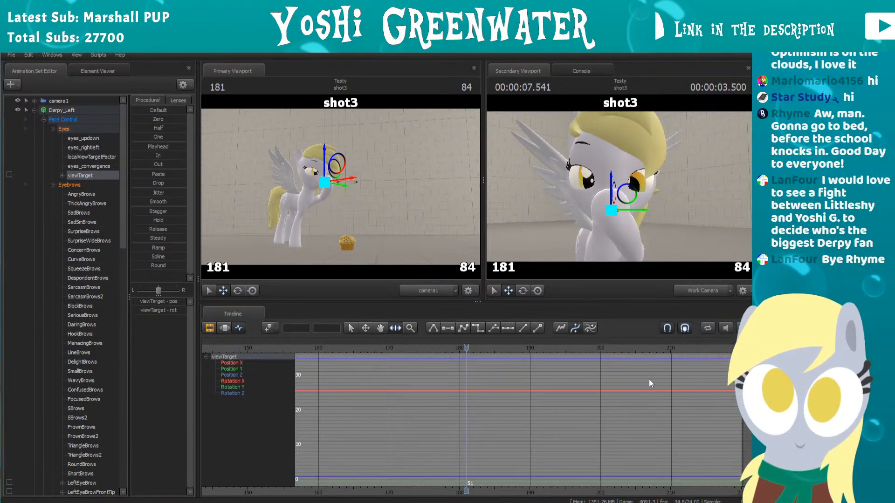
scroll(517, 394, down, 5)
middle_drag(419, 406, 495, 420)
drag(443, 347, 545, 344)
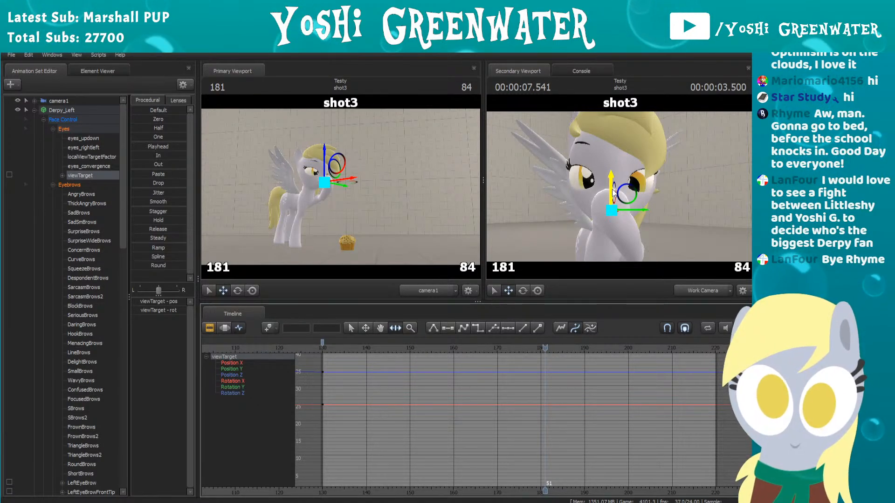
drag(614, 192, 611, 199)
Step: Compare the frames around the second blink and lower Derpy_Left's viewTarget slightly at frame 185
key(Left)
key(Right)
key(Right)
scroll(558, 409, up, 5)
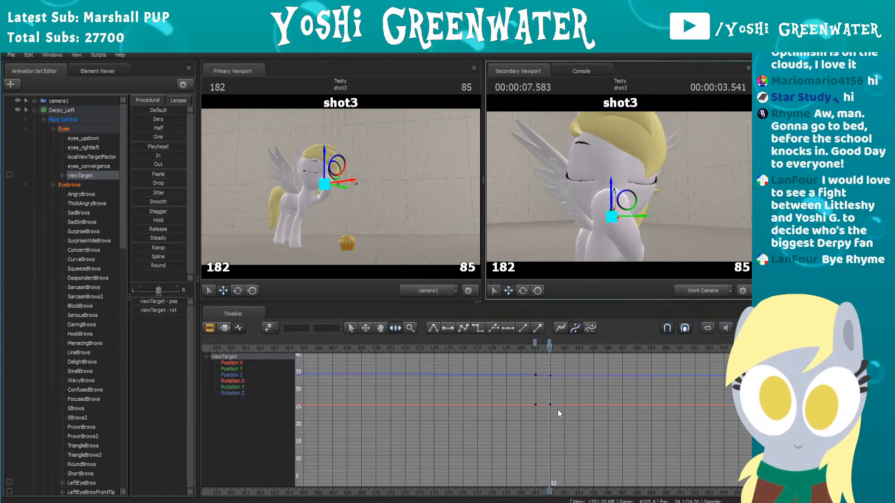
key(Right)
key(Right)
key(Right)
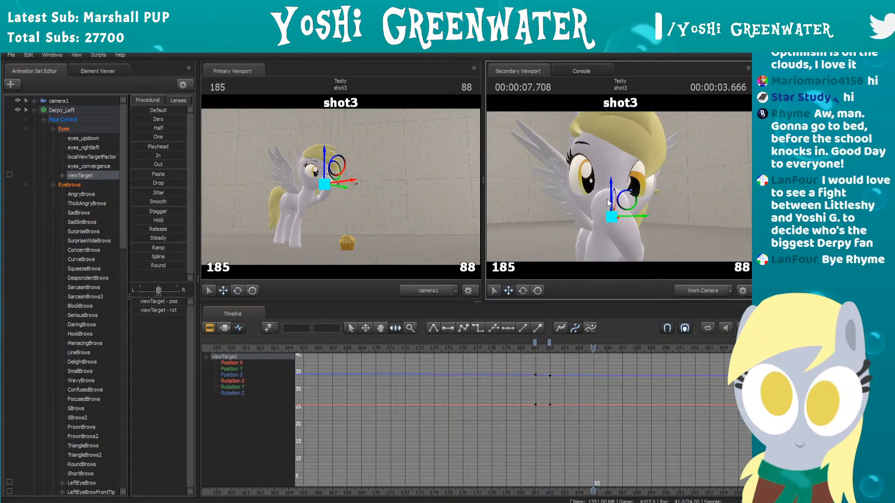
drag(607, 199, 613, 190)
Step: Try raising Derpy_Left's viewTarget at frame 188 for an upward glance, and play back the movement
key(Right)
key(Right)
drag(540, 174, 637, 176)
key(a)
drag(712, 188, 729, 185)
click(495, 348)
key(space)
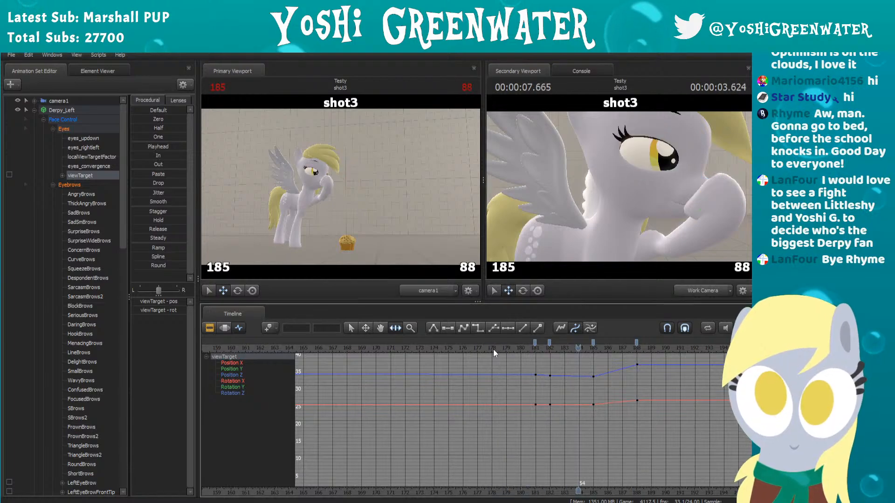
key(space)
Step: Retime the last two viewTarget keys to frames 186 and 192, and play back the gaze shift
mouse_move(637, 343)
mouse_down()
mouse_move(579, 342)
mouse_move(607, 343)
mouse_up()
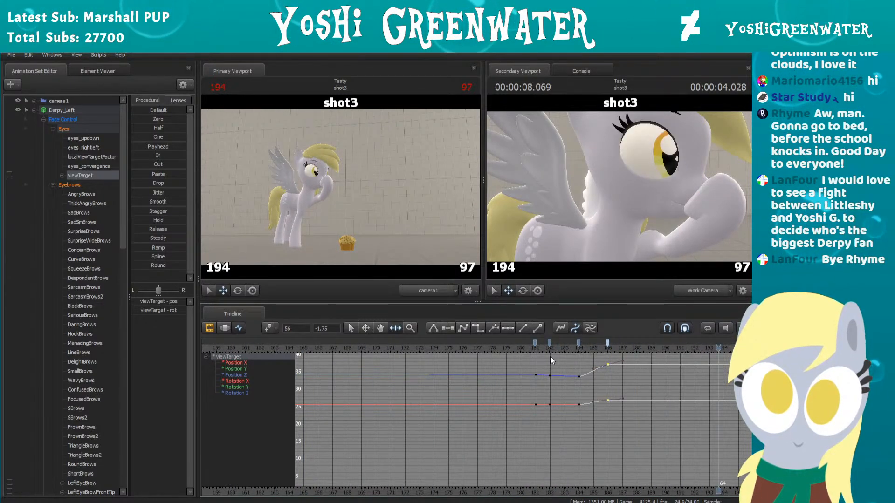
drag(579, 344, 641, 347)
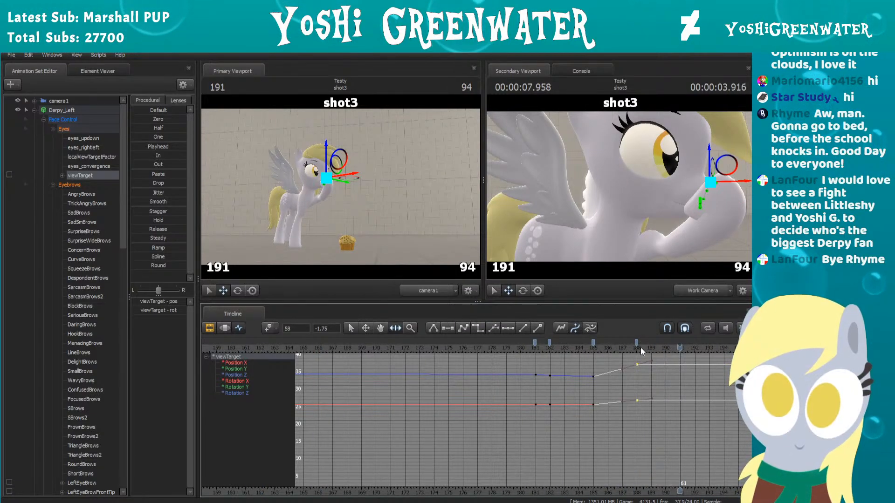
drag(639, 342, 695, 343)
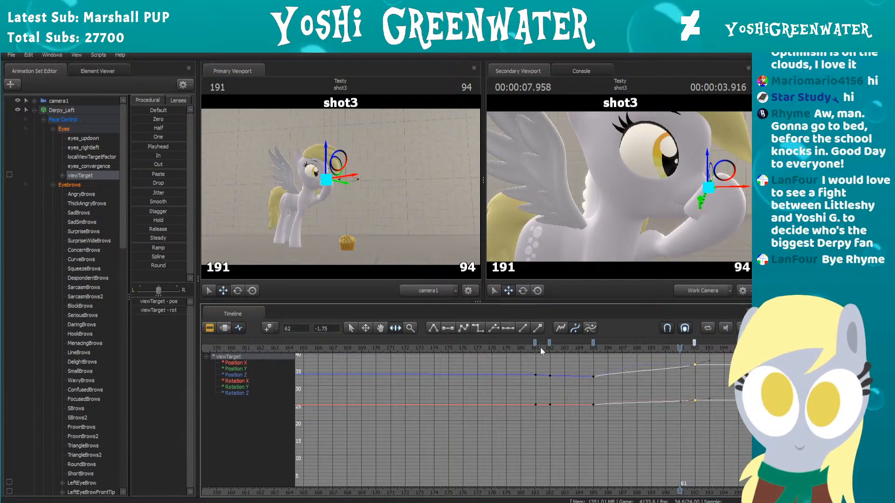
drag(593, 343, 607, 343)
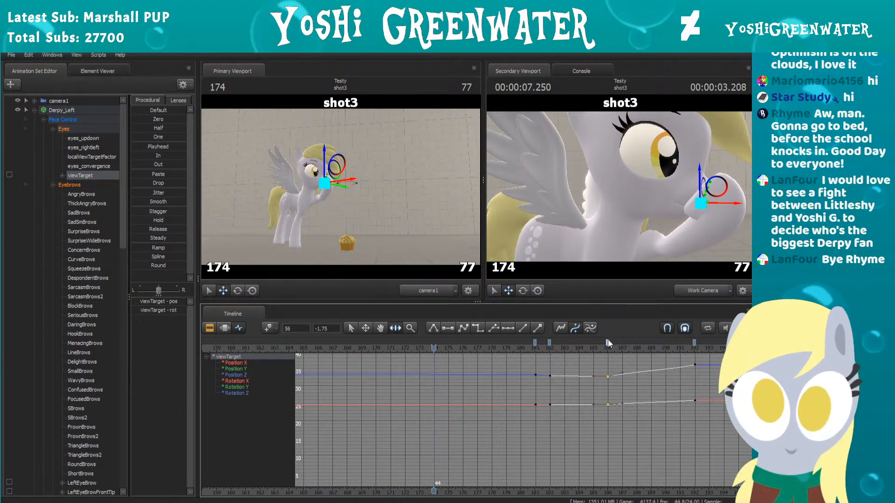
click(485, 349)
key(space)
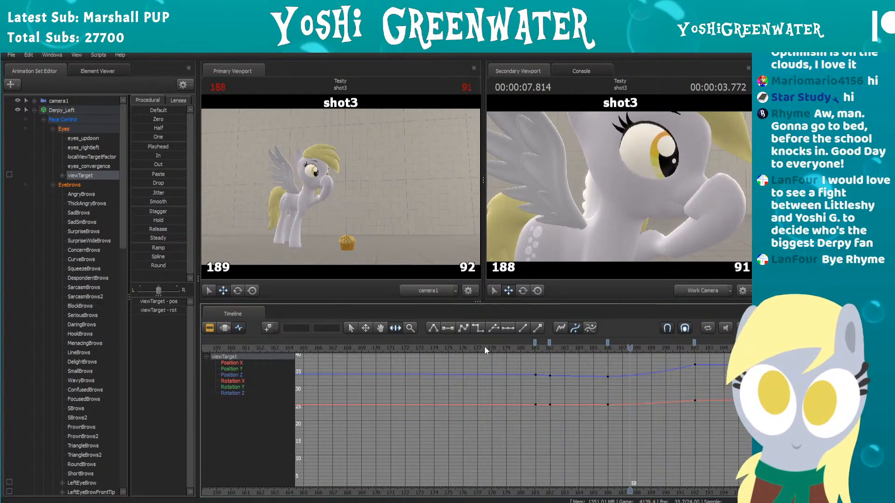
key(space)
Step: Delete the viewTarget key at frame 192 and replay the second blink
click(696, 342)
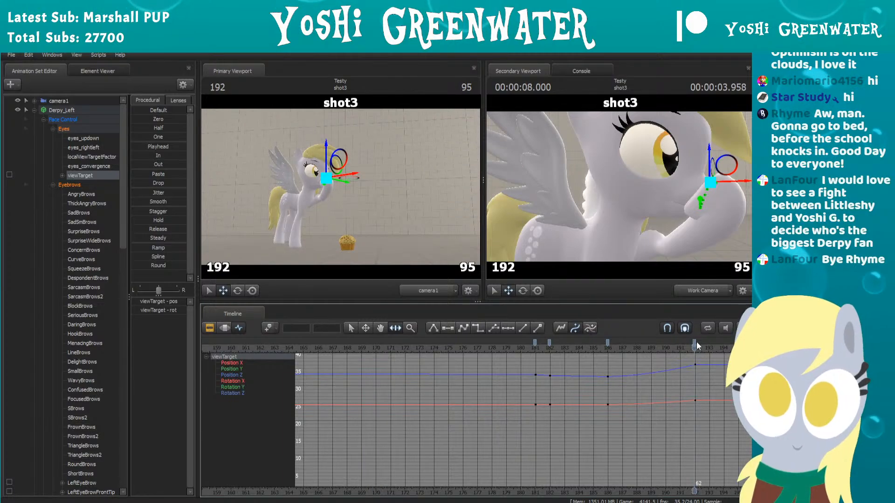
key(Delete)
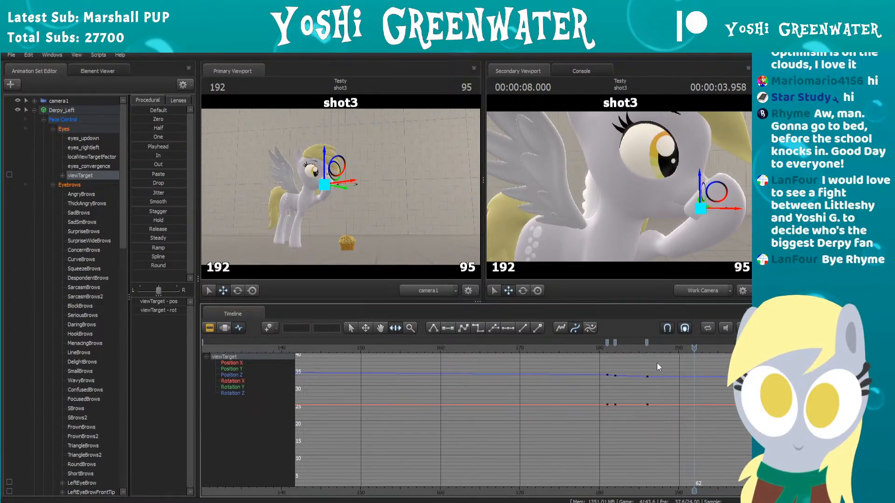
scroll(655, 366, down, 3)
click(425, 348)
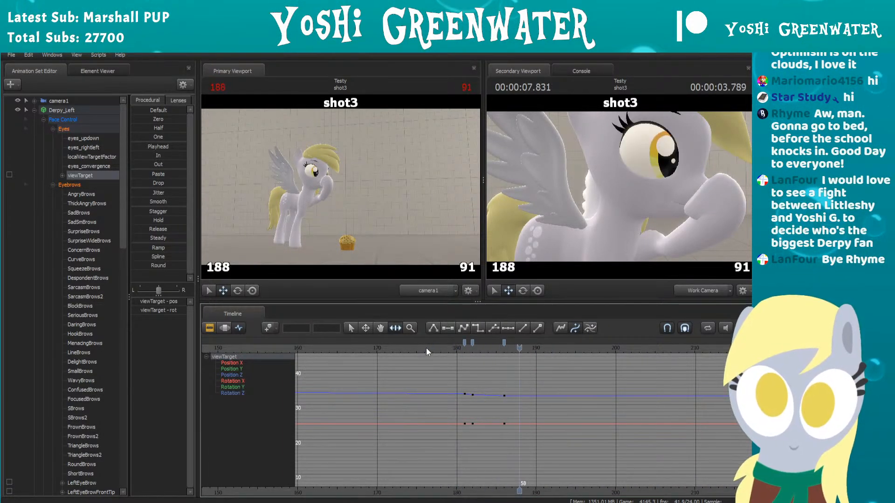
key(space)
click(435, 346)
key(space)
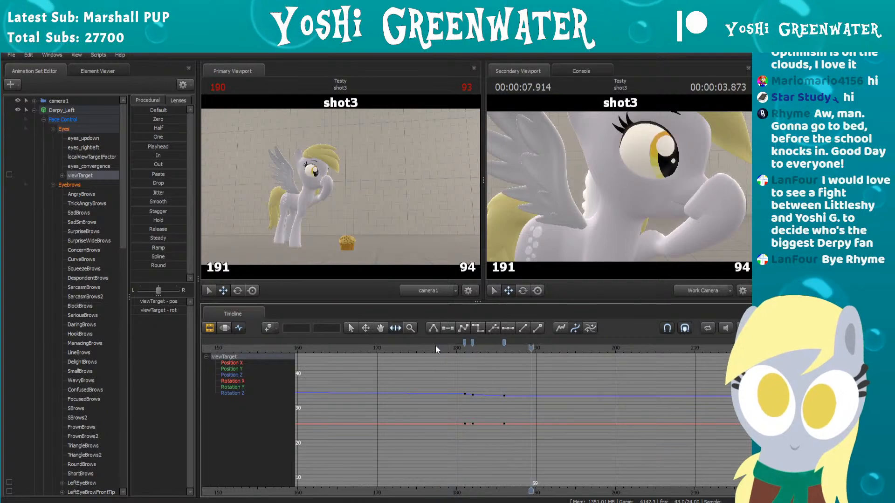
key(space)
Step: Frame Derpy_Left's face from the front in the Work Camera view and show the eyes_updown curve
scroll(476, 377, down, 3)
scroll(494, 380, up, 2)
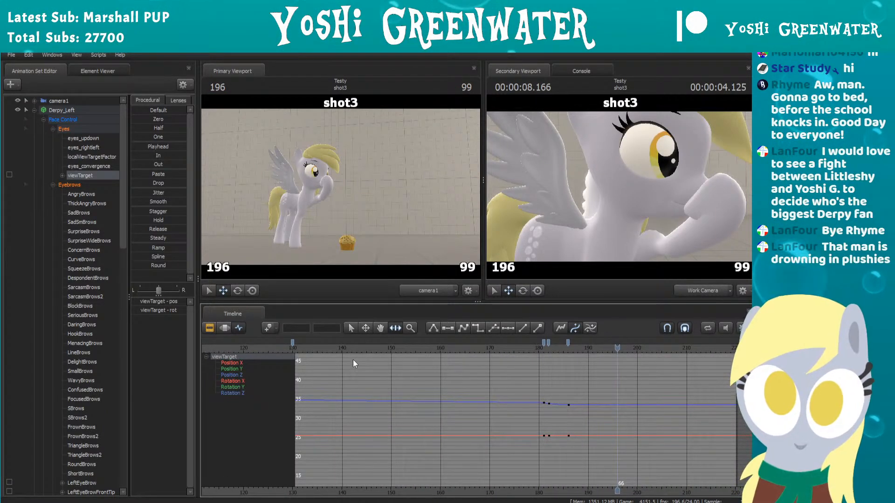
scroll(354, 361, down, 1)
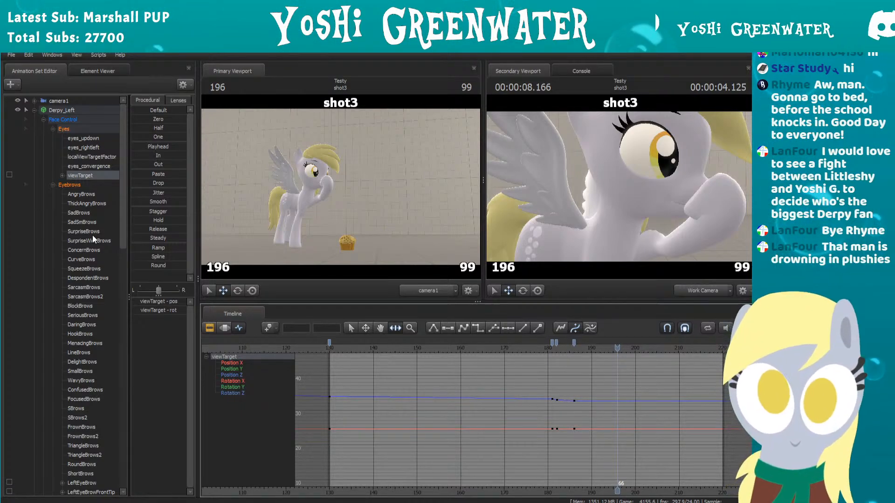
mouse_move(620, 187)
mouse_down()
mouse_move(636, 182)
mouse_move(625, 179)
mouse_move(622, 190)
mouse_up()
key(d)
key(w)
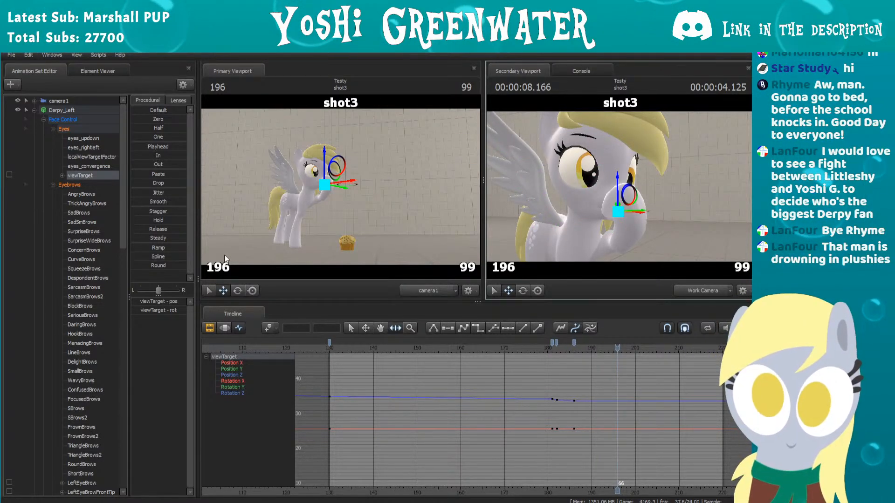
click(85, 138)
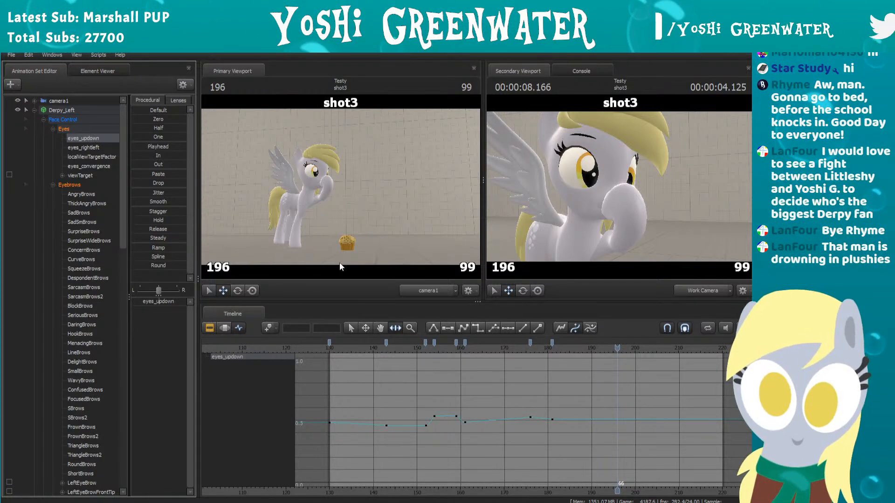
click(528, 230)
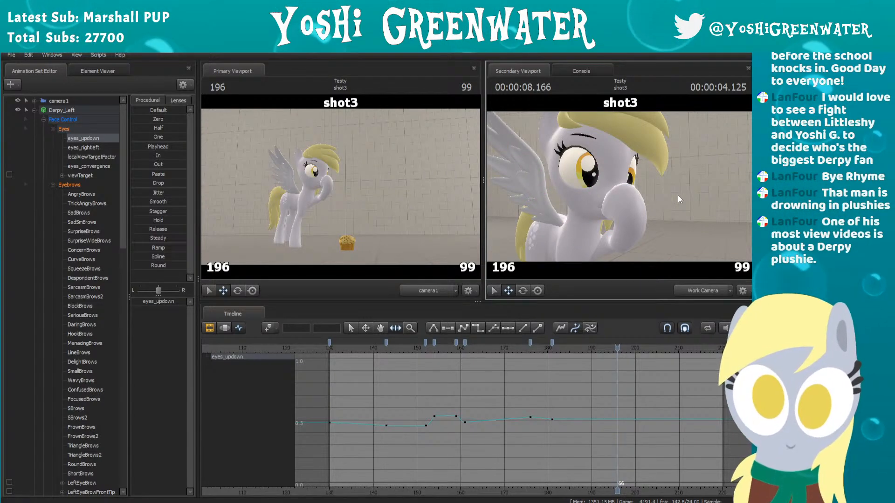
drag(678, 195, 617, 189)
drag(696, 194, 621, 191)
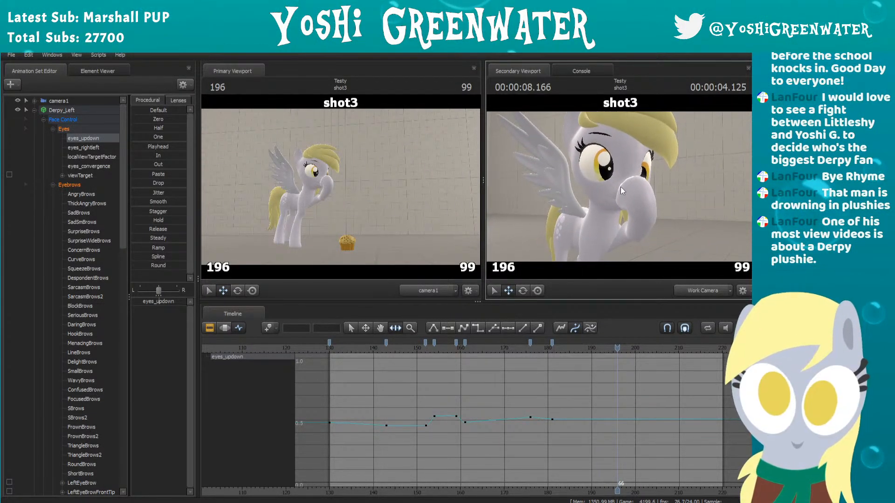
Step: Play shot3 repeatedly to review the timing of Derpy_Left's blinks and eye movement
drag(345, 351, 334, 351)
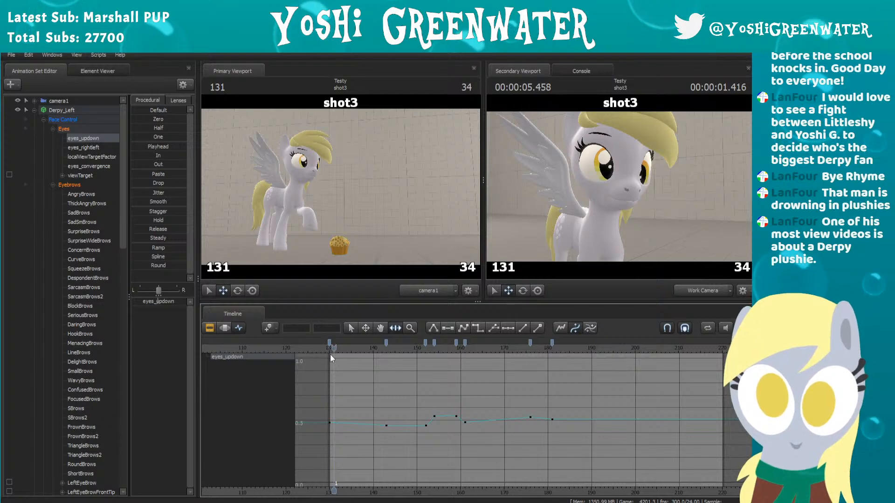
key(space)
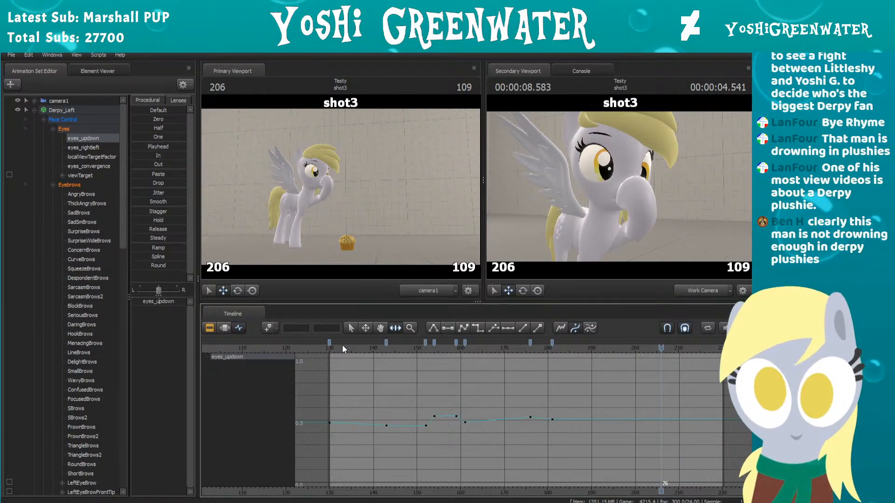
drag(476, 346, 597, 346)
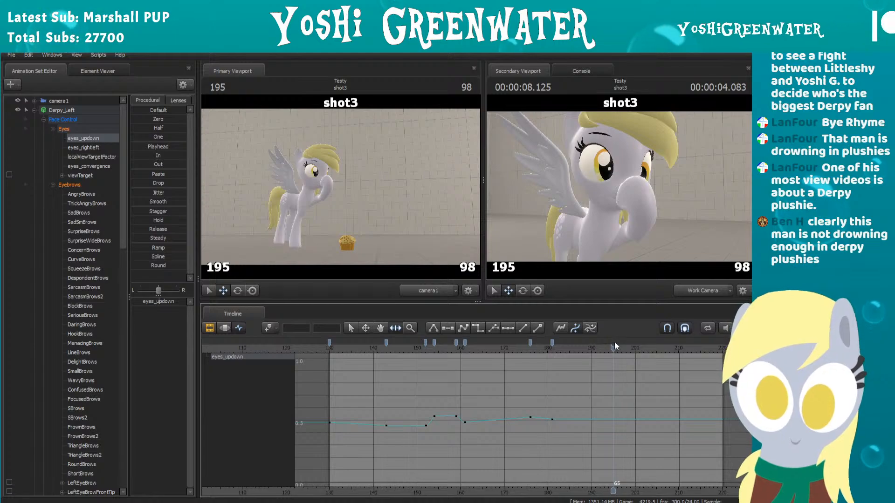
scroll(573, 391, up, 2)
scroll(335, 374, down, 3)
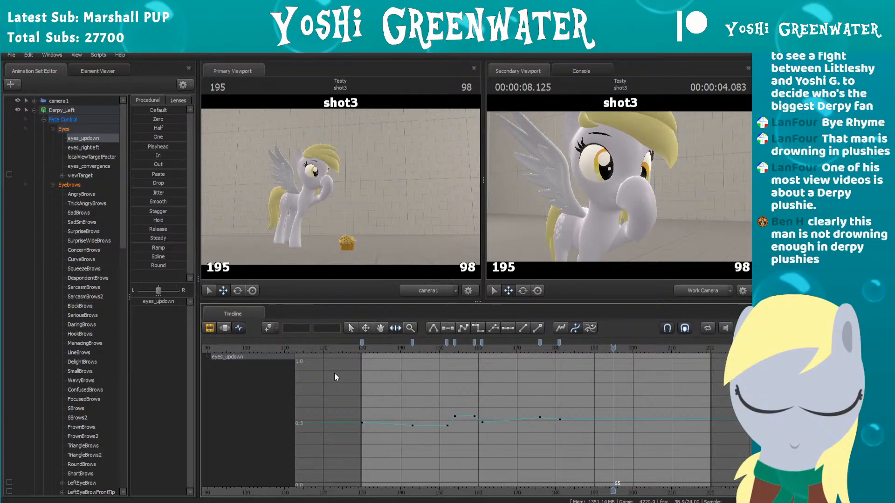
click(391, 347)
key(space)
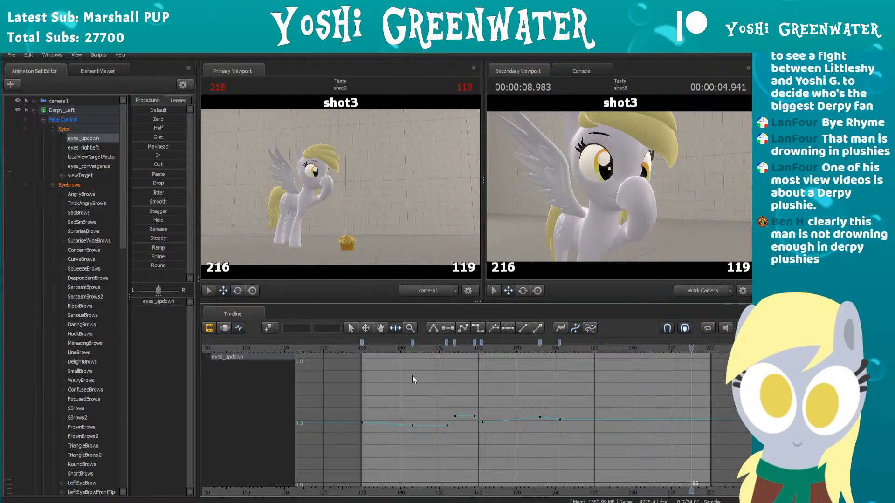
middle_drag(502, 372, 393, 396)
scroll(391, 392, up, 1)
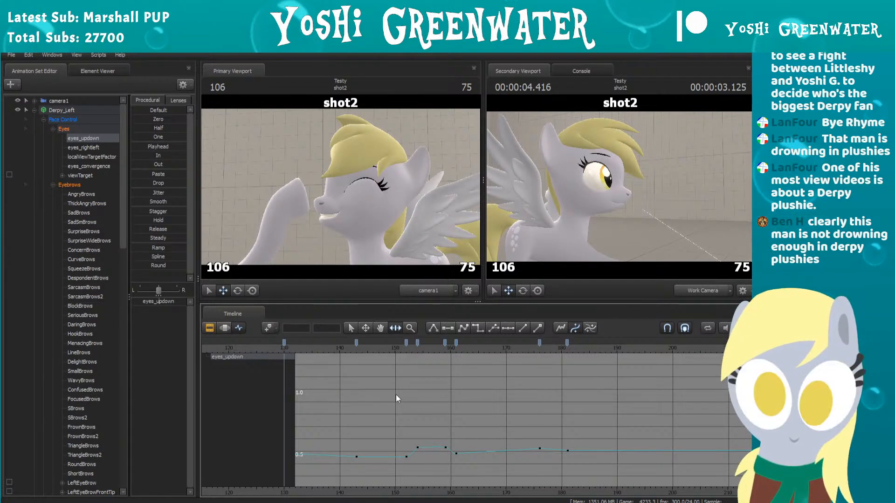
drag(468, 363, 344, 366)
key(space)
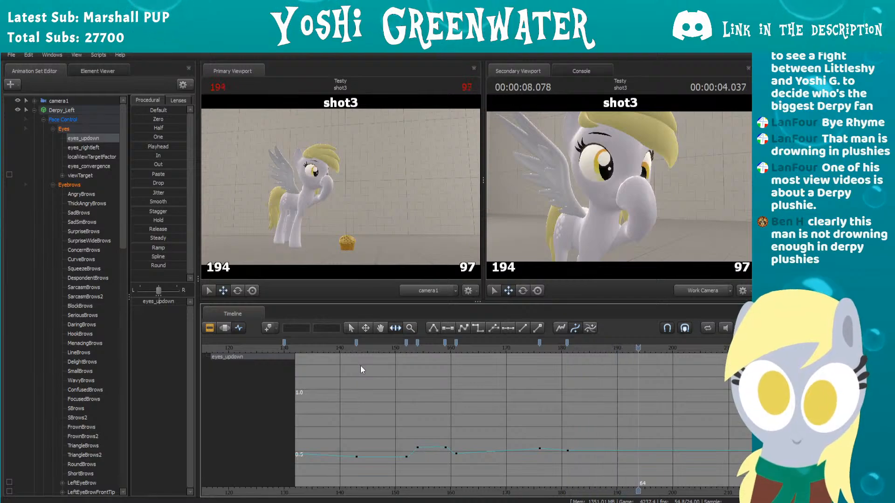
key(space)
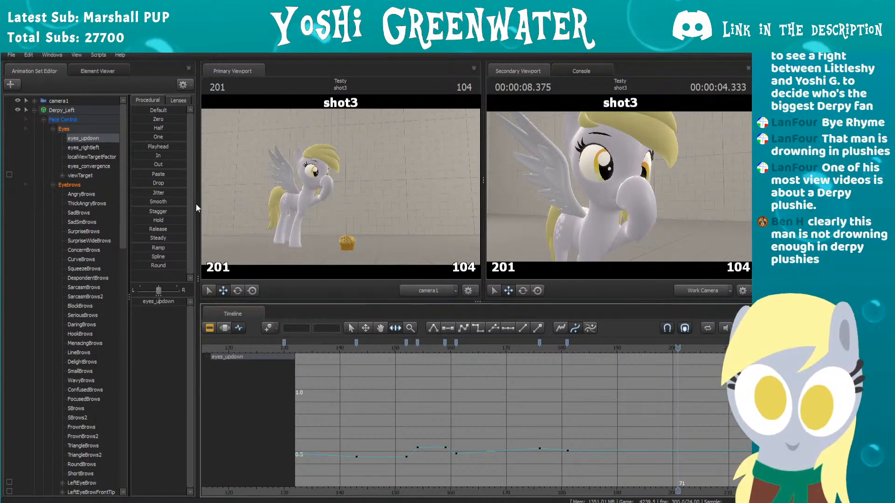
Step: Retime the eyes_updown key after the first blink to frame 162 and the last one to frame 183
click(456, 346)
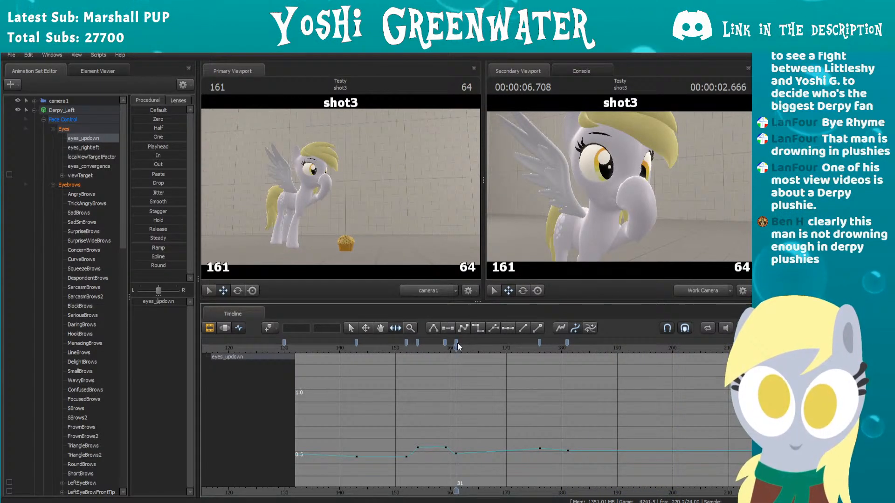
drag(567, 343, 572, 343)
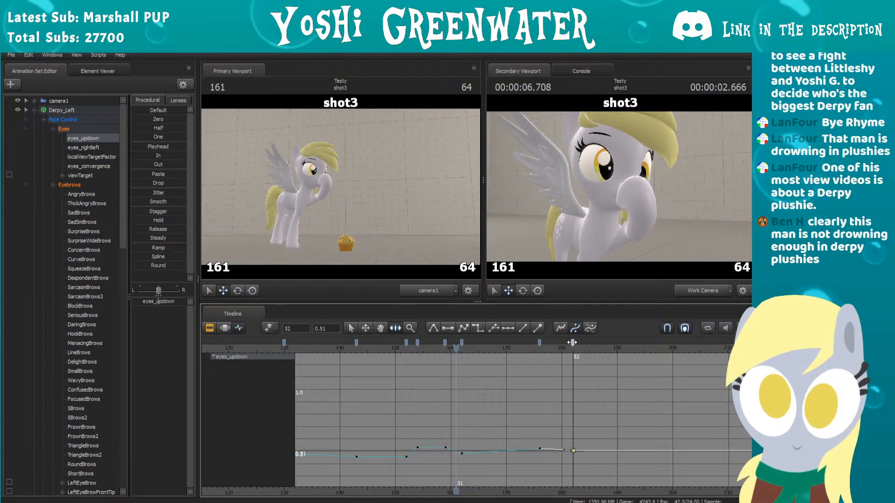
click(545, 347)
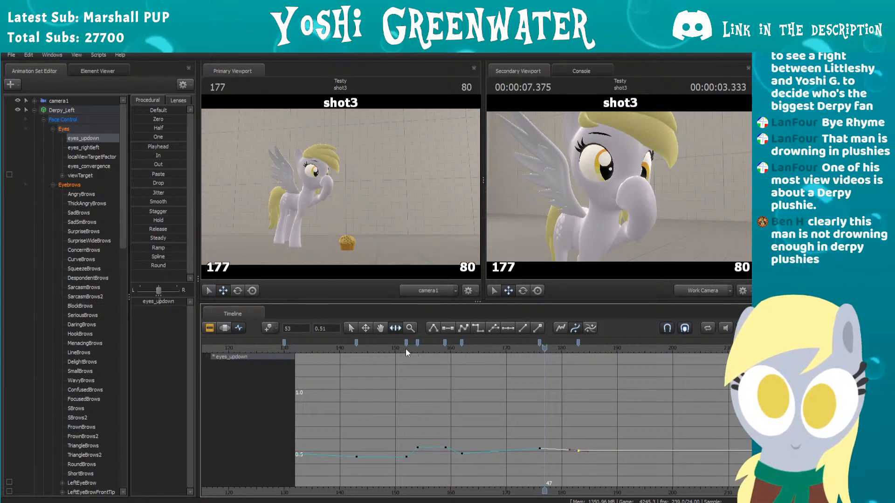
Step: Replay shot3 from about frame 150 to check the retimed eyes_updown keys against both blinks
click(386, 348)
key(space)
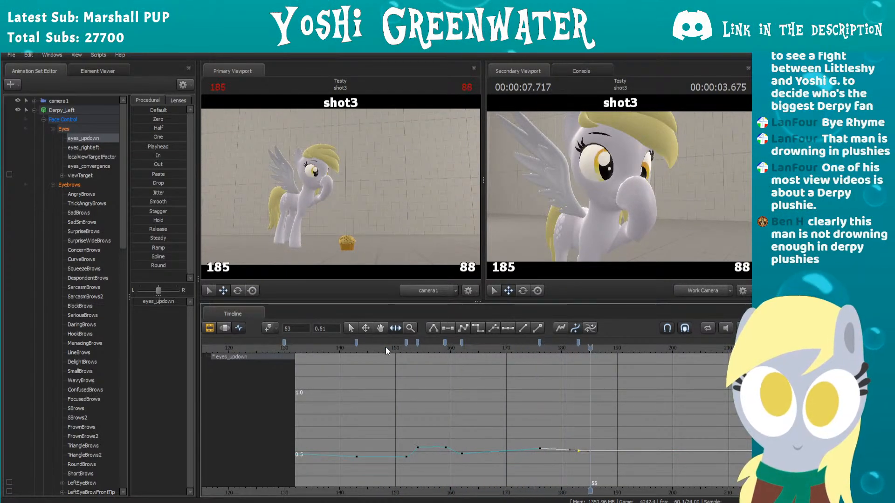
key(space)
scroll(424, 364, down, 1)
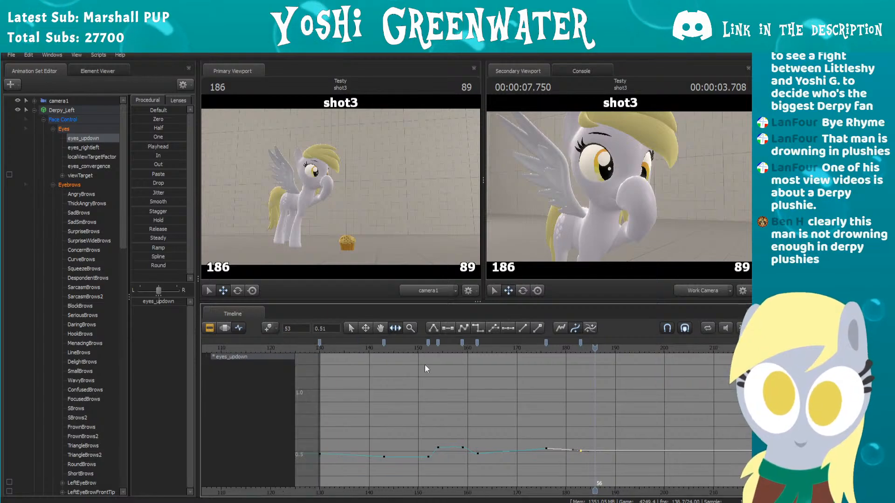
middle_drag(534, 372, 497, 382)
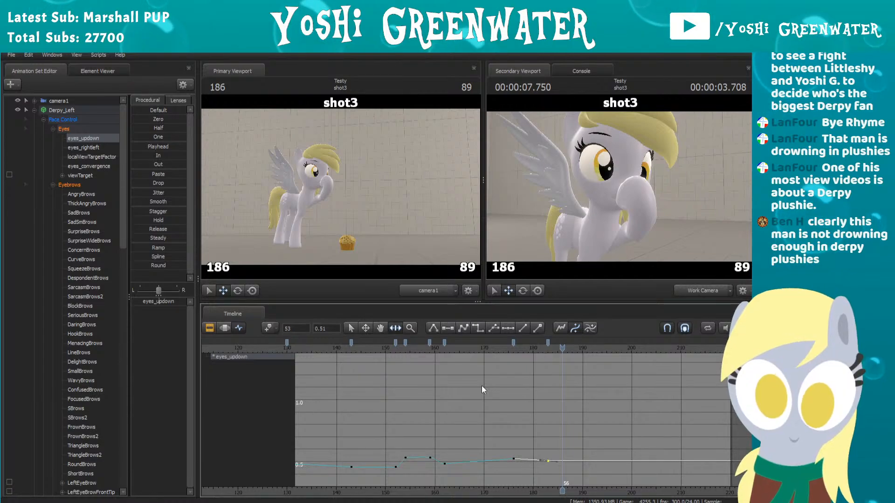
scroll(477, 387, up, 2)
middle_drag(476, 390, 546, 402)
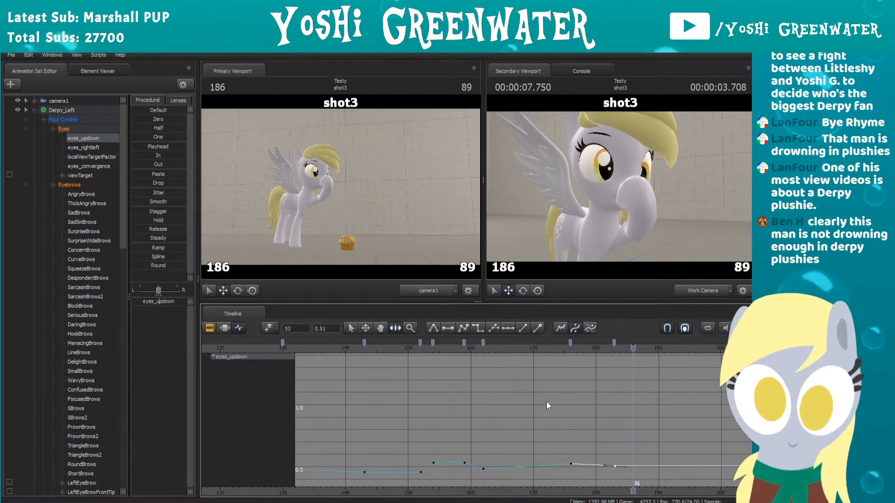
click(409, 350)
key(space)
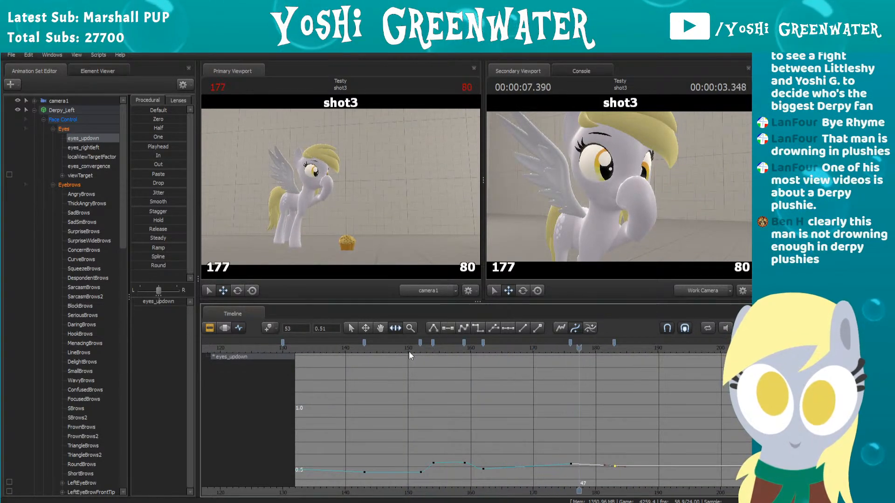
key(space)
Step: Retime the two eyes_updown keys around the end of the first blink to frames 158 and 161
drag(448, 348, 477, 344)
click(477, 349)
click(445, 344)
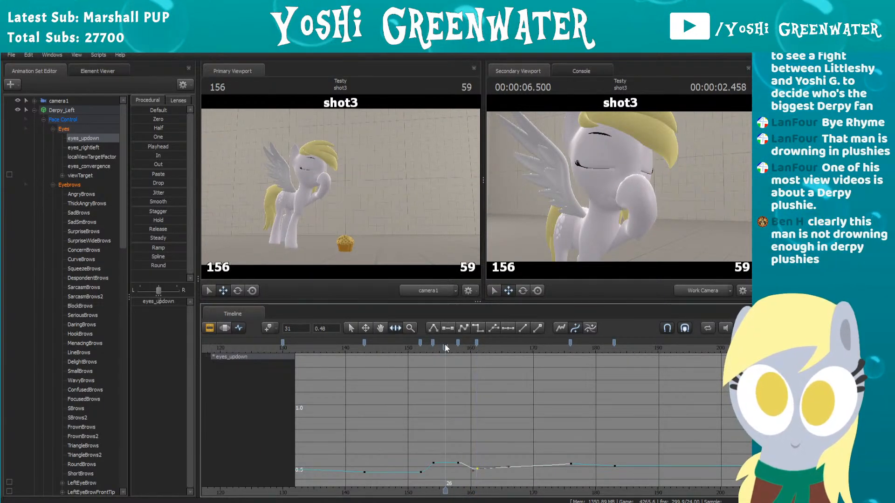
Step: Play on from frame 156 and scrub through to frame 163 to check the retimed eyes_updown keys
key(space)
click(465, 344)
drag(465, 343, 488, 343)
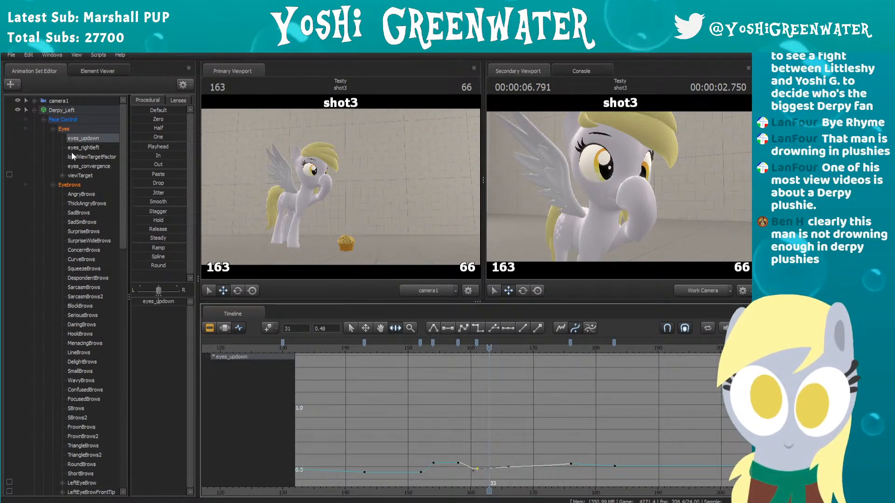
Step: Show Derpy_Left's NoseWrinkle curve and frame her muzzle from the side in the work camera at frame 130
scroll(73, 181, down, 11)
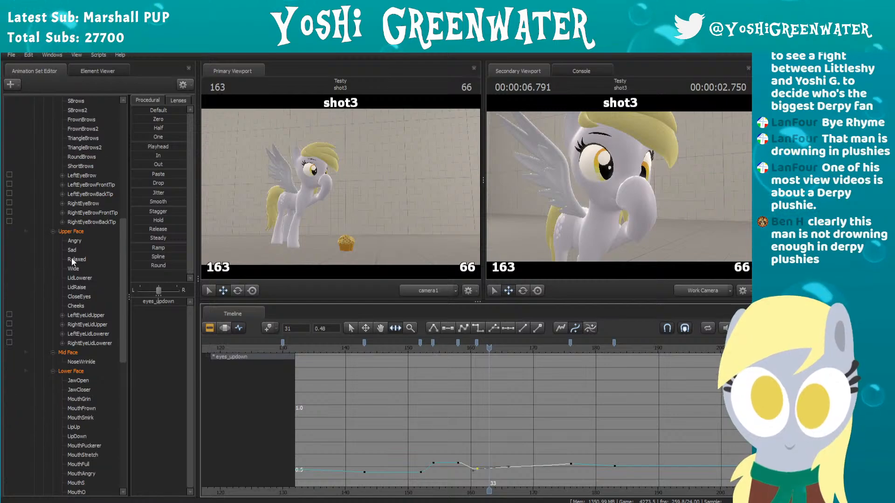
scroll(75, 213, down, 3)
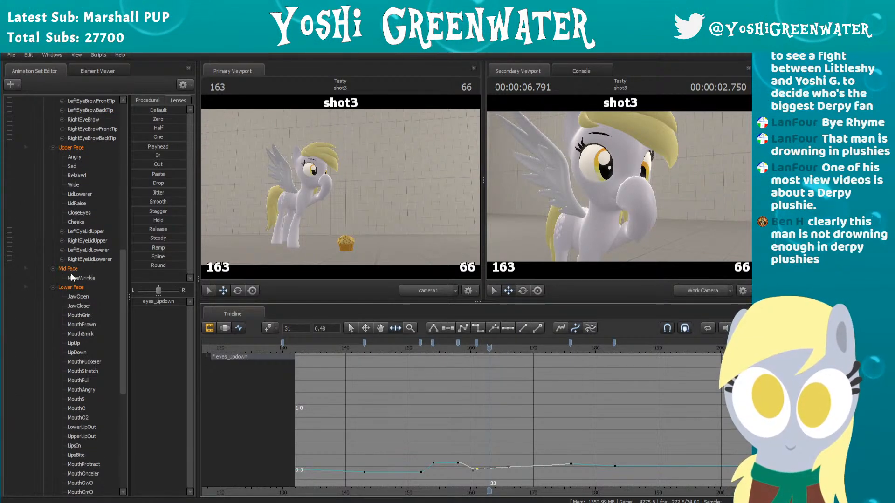
scroll(72, 278, down, 2)
click(91, 221)
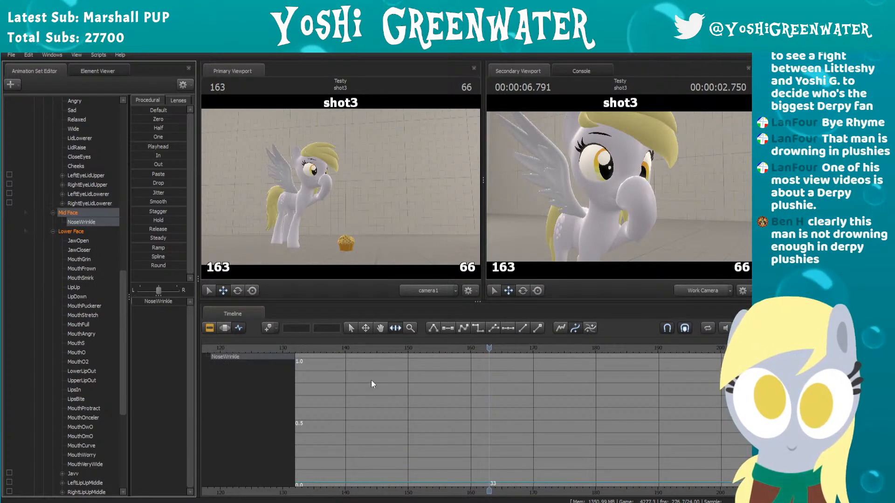
scroll(371, 379, down, 2)
click(341, 348)
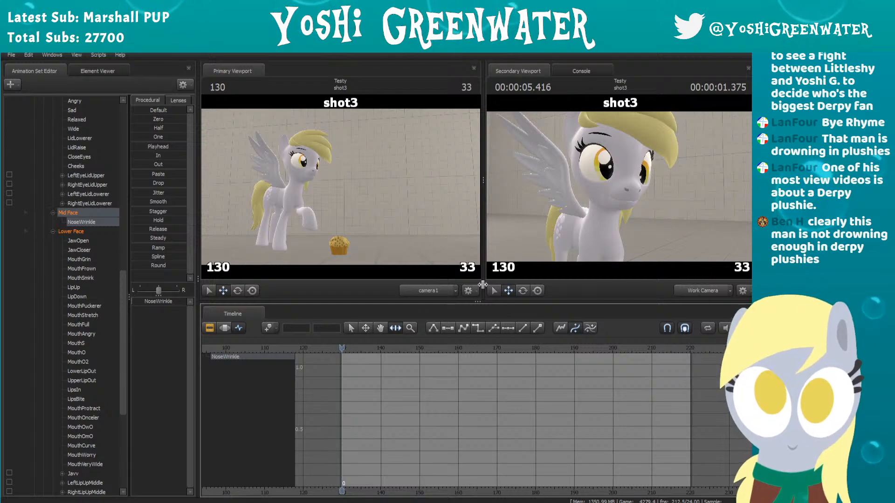
drag(551, 203, 633, 196)
key(a)
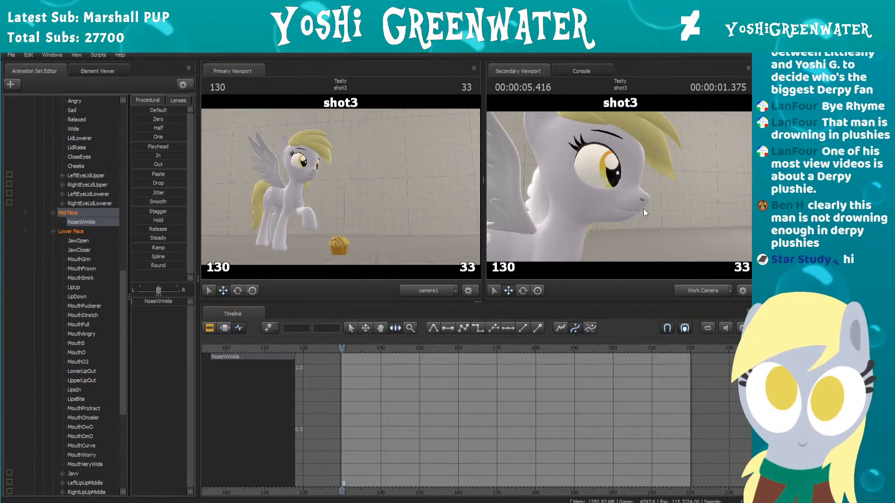
drag(645, 206, 621, 188)
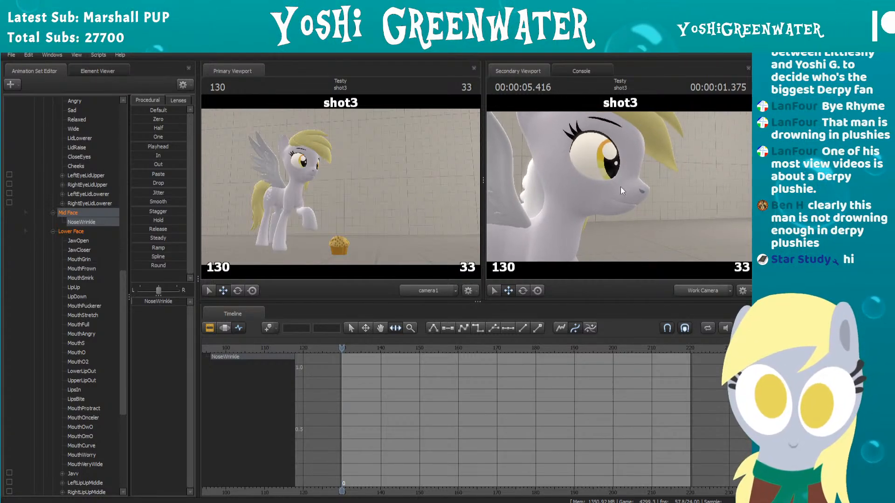
Step: Find where the hoof meets Derpy_Left's muzzle and add a NoseWrinkle key of 0 at frame 151
click(233, 402)
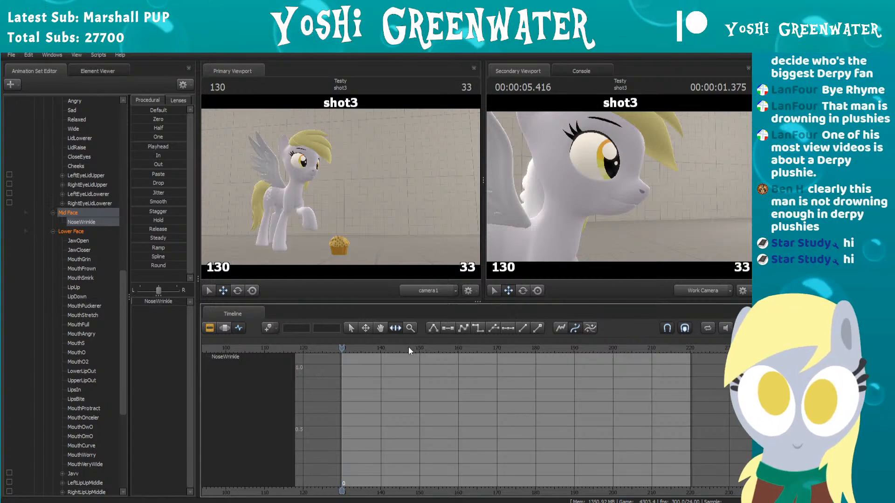
mouse_move(408, 347)
mouse_down()
mouse_move(448, 348)
mouse_move(403, 345)
mouse_up()
key(Right)
key(Right)
key(Right)
key(Right)
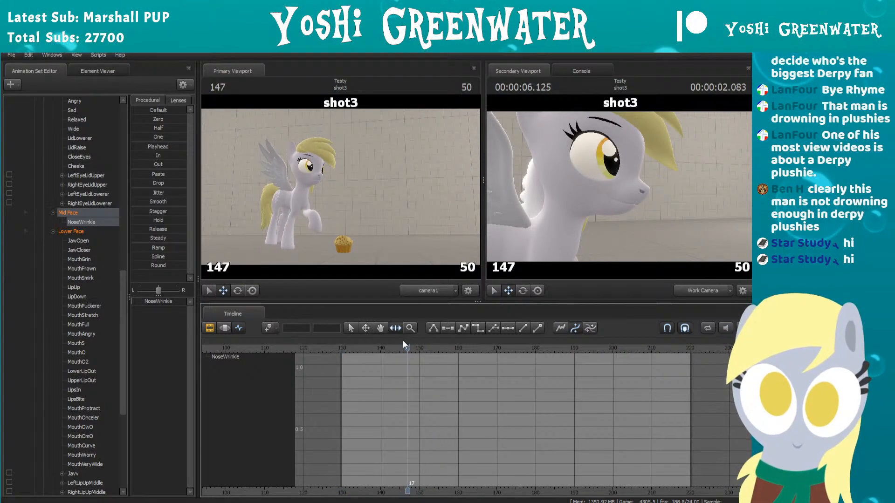
key(Right)
key(Right)
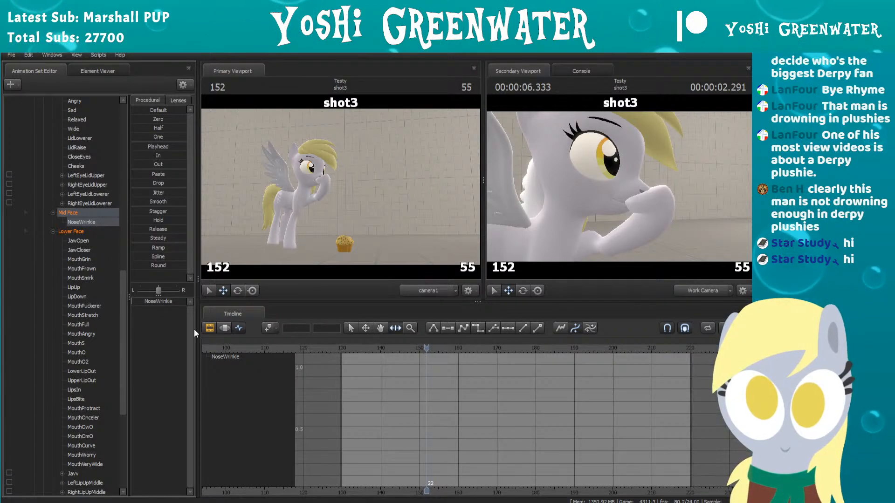
click(222, 356)
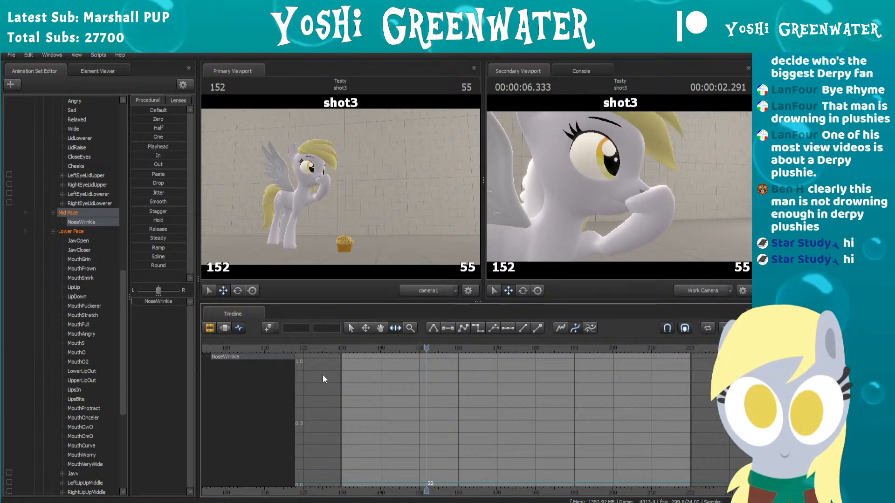
key(m)
mouse_move(425, 350)
mouse_down()
mouse_move(342, 348)
mouse_move(427, 351)
mouse_move(423, 343)
mouse_up()
key(m)
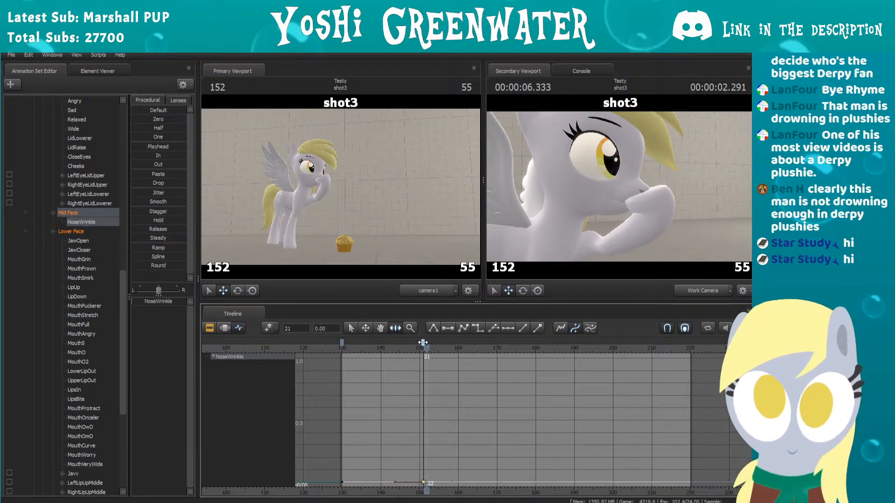
Step: Raise NoseWrinkle to 1.0 at frame 154 and step through the surrounding frames to check the squash
key(Right)
key(Right)
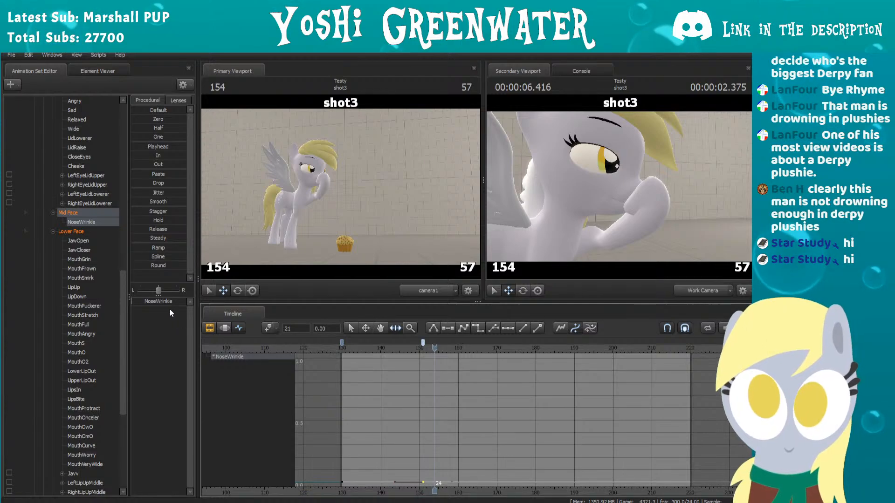
drag(160, 301, 187, 301)
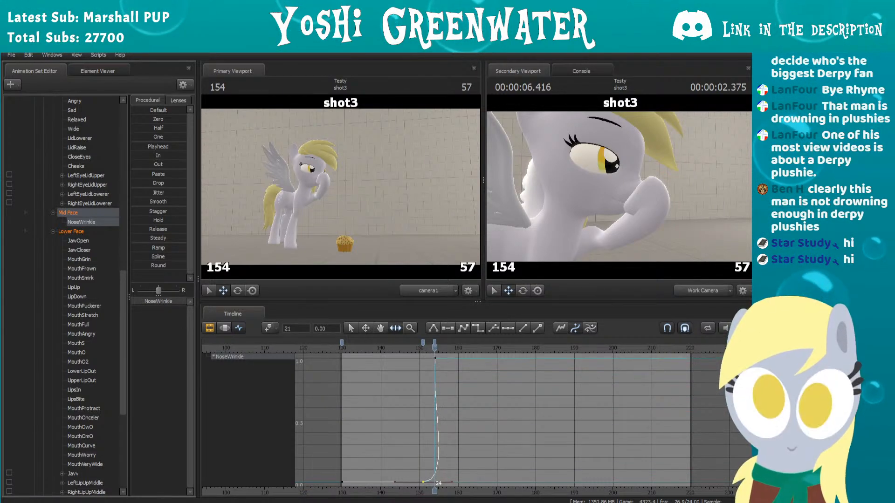
key(Left)
key(Left)
key(Right)
key(Right)
key(Right)
key(Right)
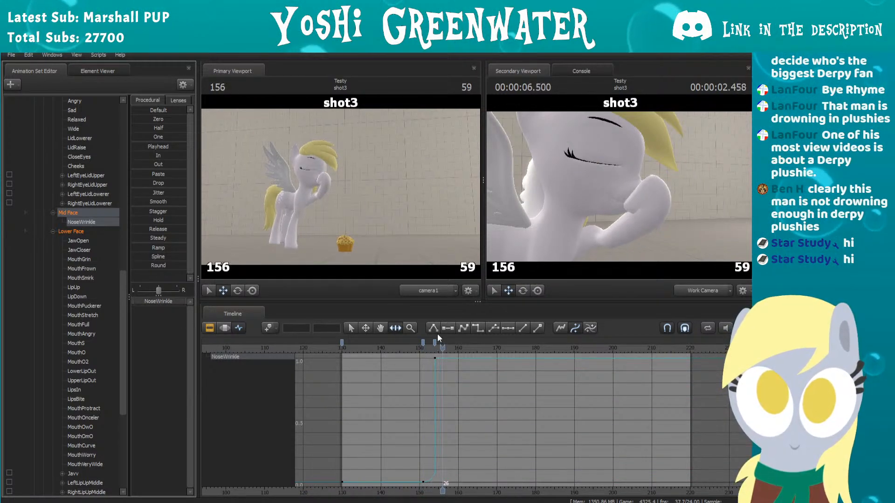
Step: Let NoseWrinkle settle around 0.9 with slightly wavering keys at frames 161, 165 and 169
key(Right)
key(Right)
key(Right)
key(Right)
key(Right)
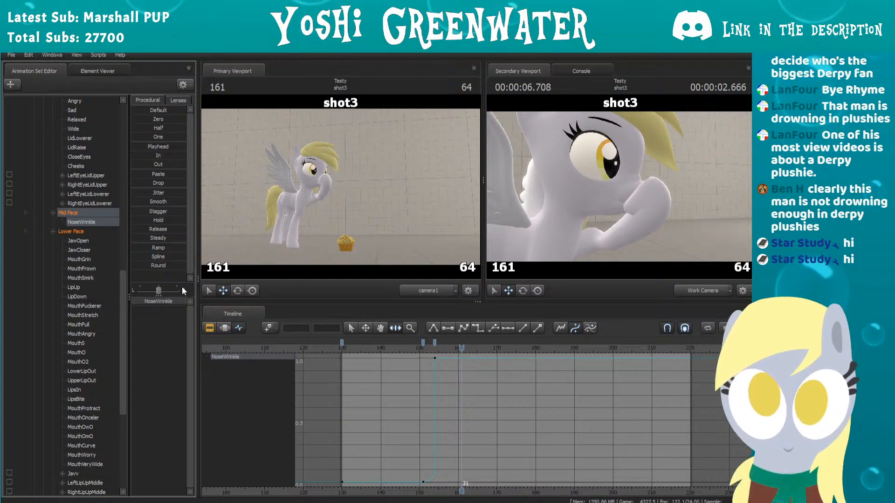
key(Right)
key(Right)
key(Right)
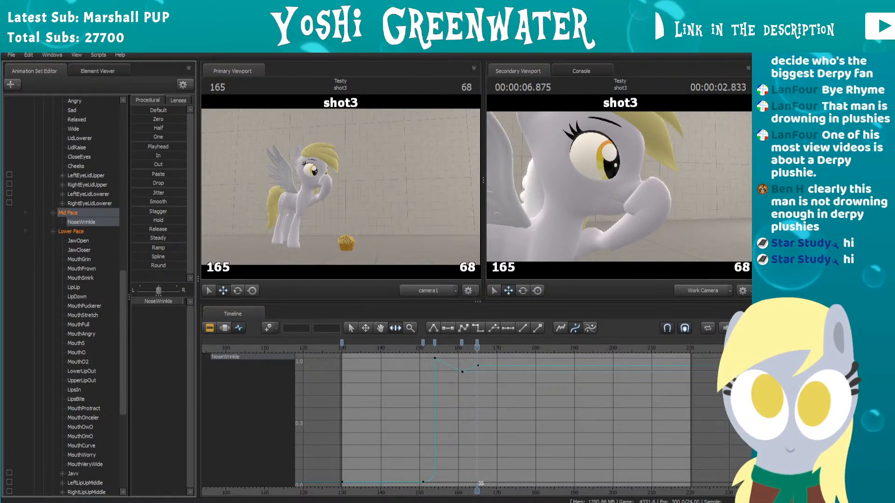
key(Right)
key(Right)
key(Right)
key(Right)
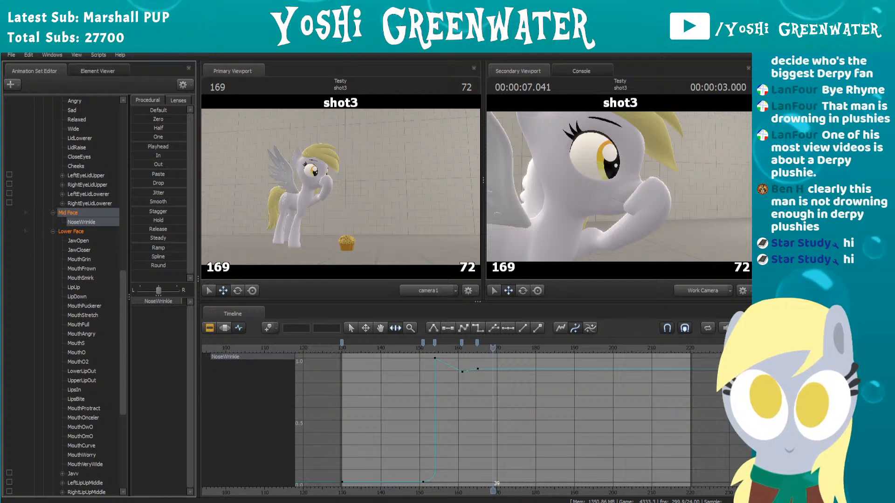
Step: Replay shot3 from just before the hoof contact to review the NoseWrinkle animation
click(399, 346)
key(space)
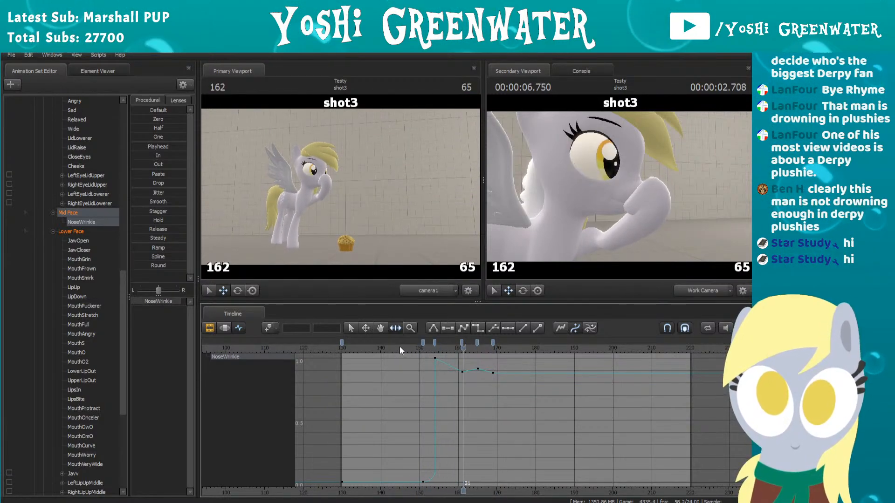
key(space)
click(412, 348)
key(space)
key(space)
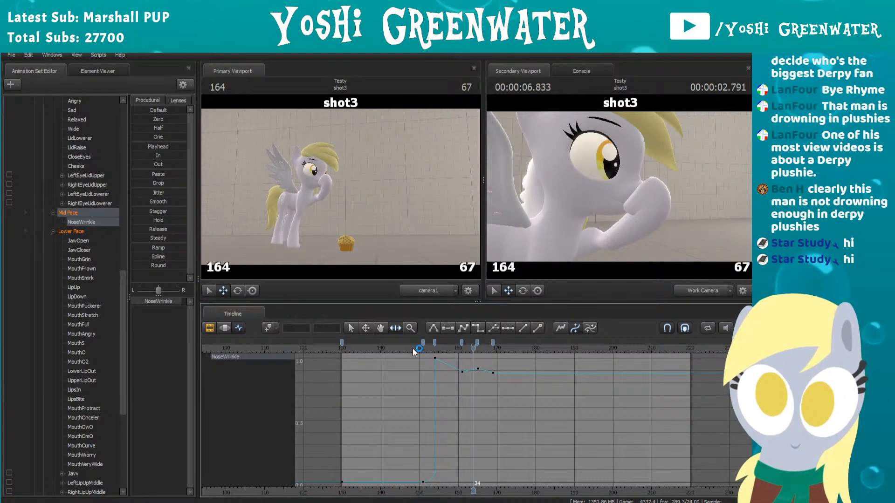
Step: Show Derpy_Left's MouthFrown curve and move the playhead to frame 152
scroll(84, 248, down, 1)
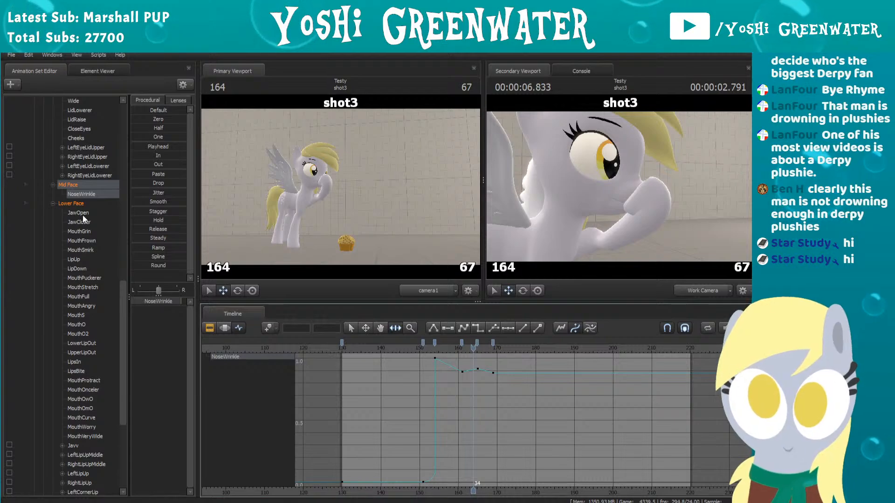
click(78, 231)
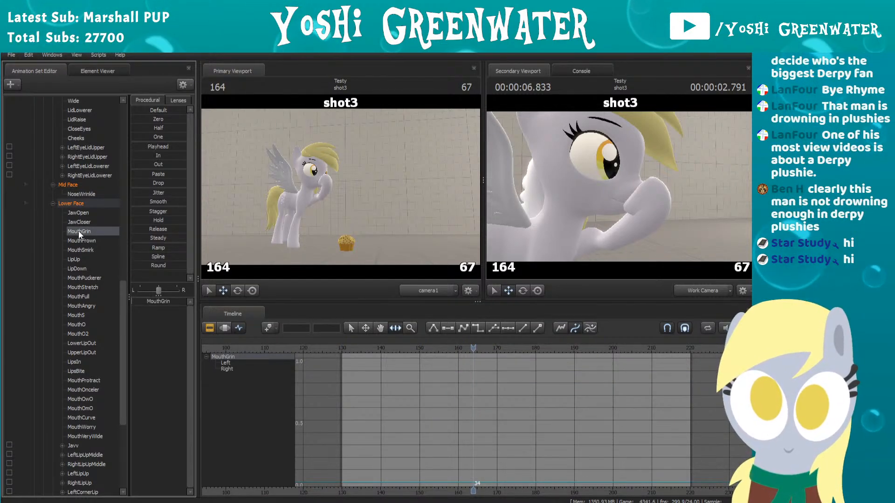
click(79, 240)
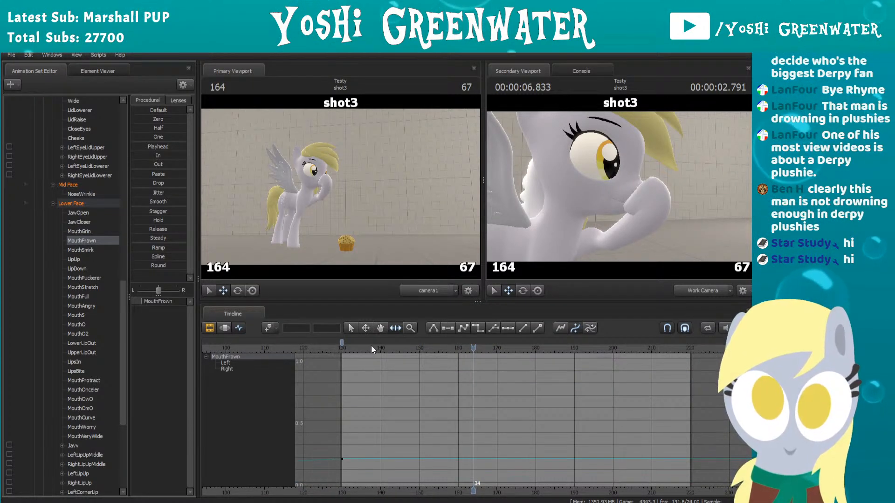
drag(371, 345, 428, 349)
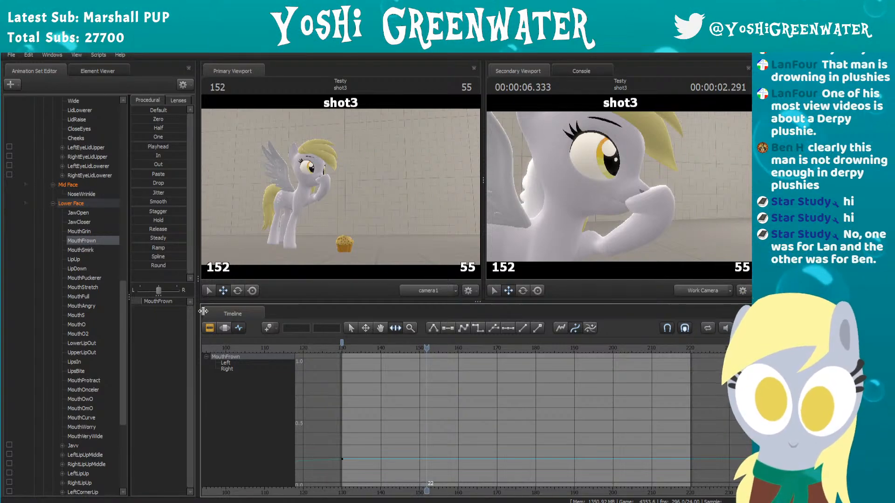
Step: Switch the timeline to the shot clips and review the mouth expressions throughout shot1 and shot2
click(210, 328)
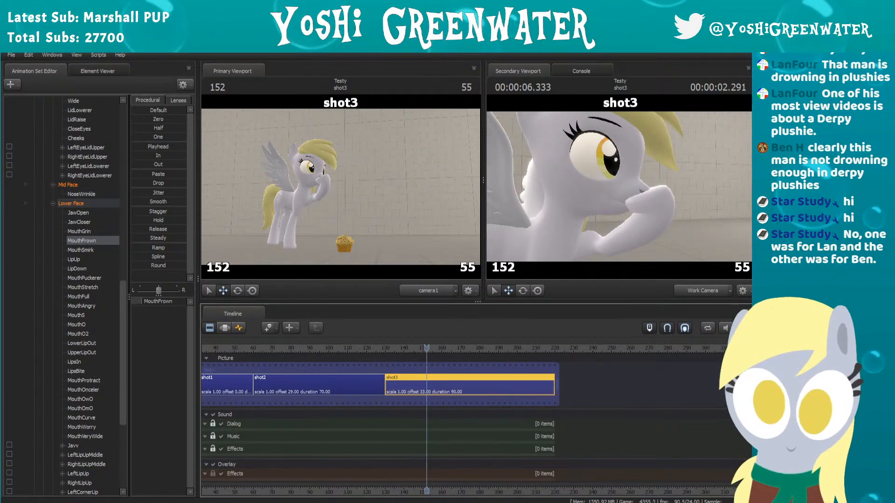
drag(293, 491, 415, 487)
click(264, 350)
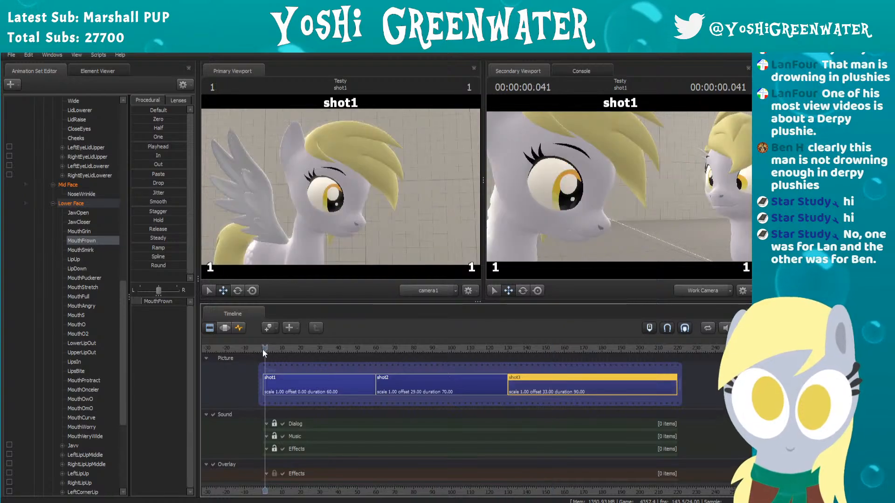
drag(651, 189, 588, 189)
key(space)
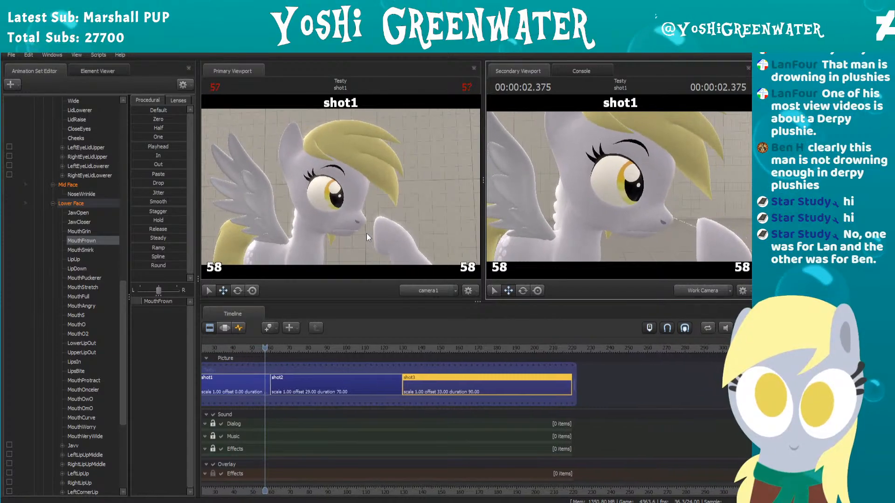
click(251, 347)
drag(252, 345, 387, 334)
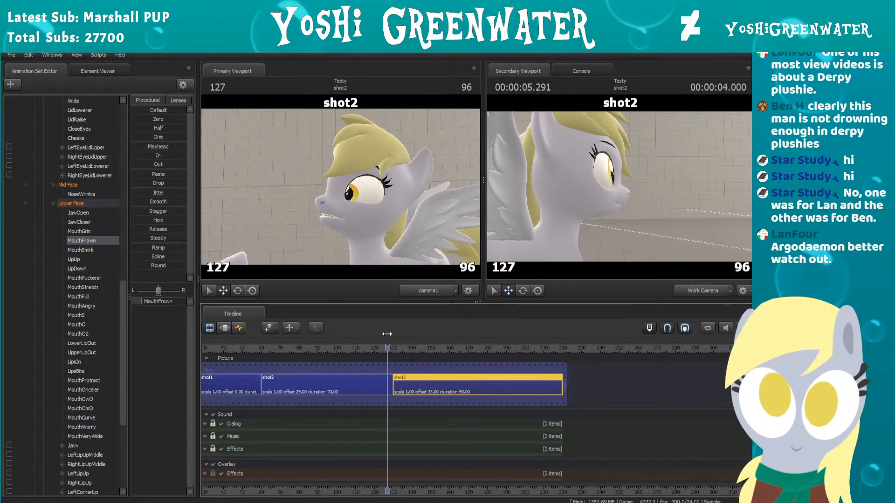
Step: View both ponies in the work camera near the end of shot2, and scrub on to frame 165 in shot3
drag(573, 200, 620, 196)
key(w)
key(s)
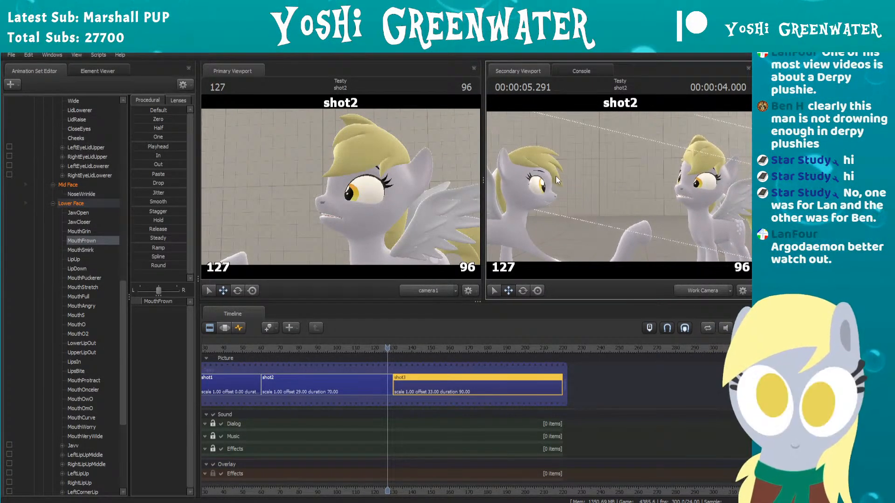
key(ctrl+a)
click(370, 357)
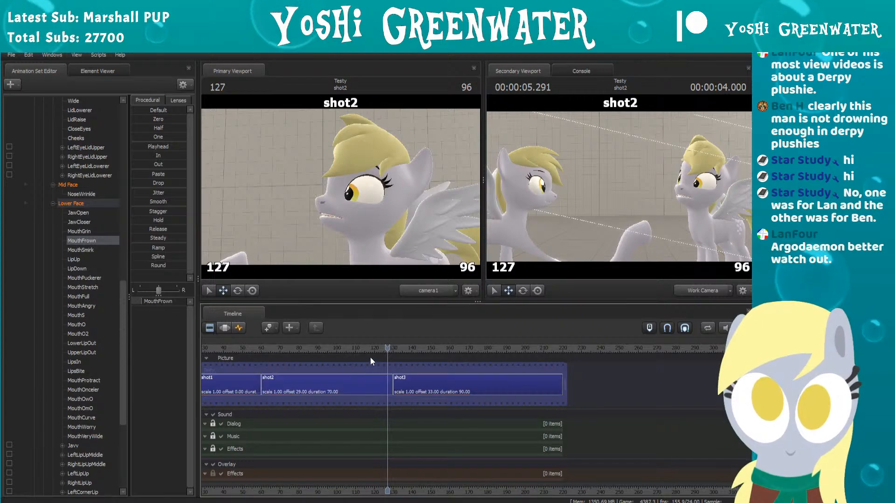
drag(368, 347, 460, 331)
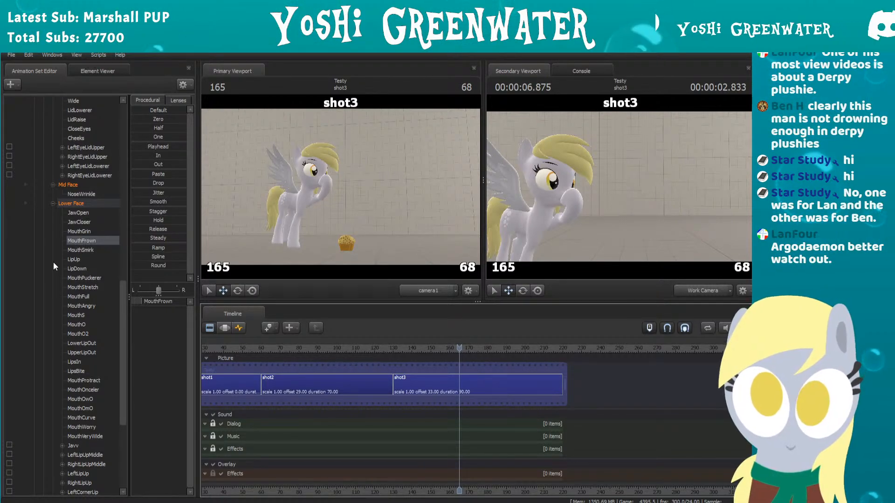
Step: Make Derpy_Right visible in shot3 and compare both ponies up to frame 170
scroll(55, 266, down, 6)
click(17, 473)
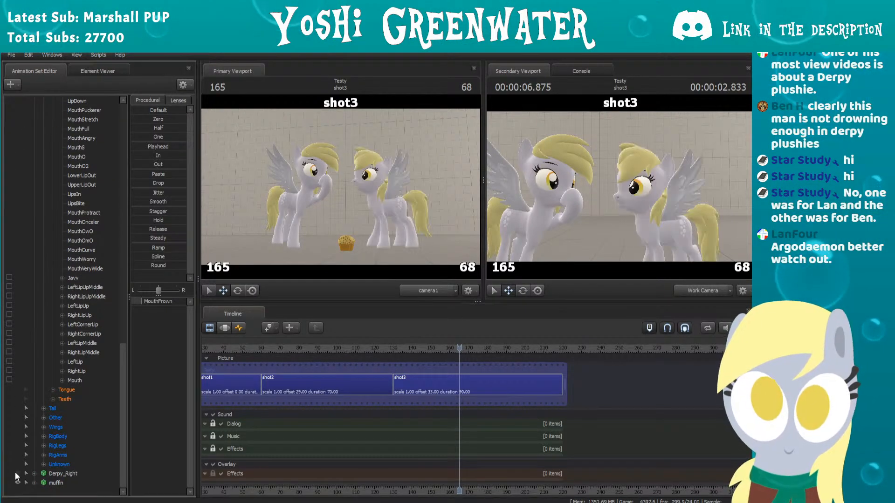
mouse_move(452, 347)
mouse_down()
mouse_move(404, 347)
mouse_move(436, 337)
mouse_move(432, 351)
mouse_move(469, 346)
mouse_up()
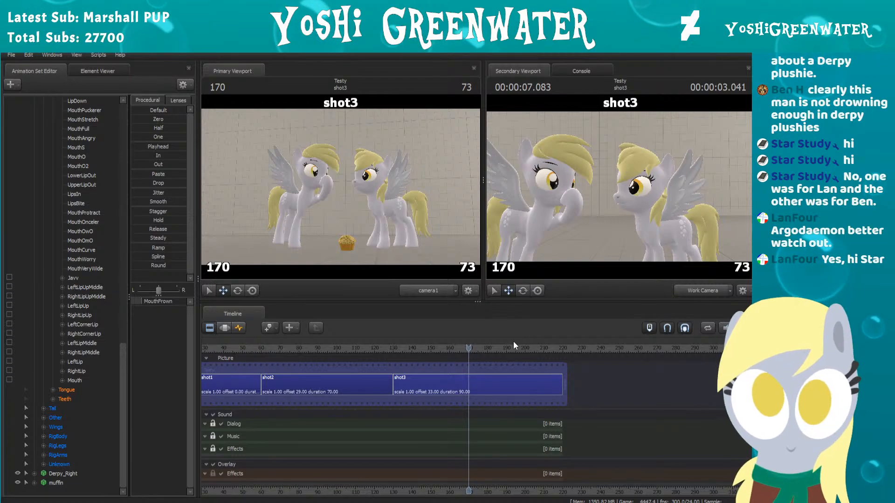
Step: Select the shot3 clip and return to its MouthFrown curve in the Graph Editor
scroll(448, 370, up, 2)
click(442, 372)
scroll(434, 378, up, 1)
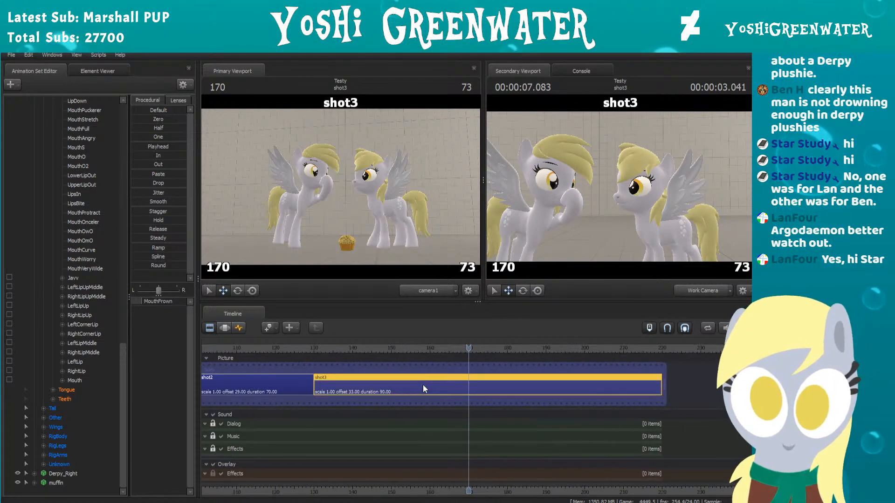
click(238, 328)
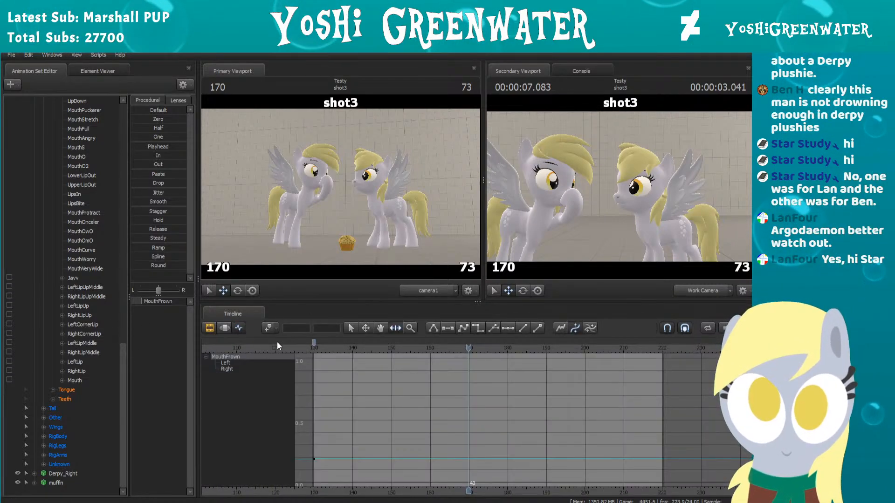
Step: Return to frame 130 at the start of shot3 and select Derpy_Left's Eyebrows control group
drag(319, 348, 344, 348)
drag(353, 346, 314, 347)
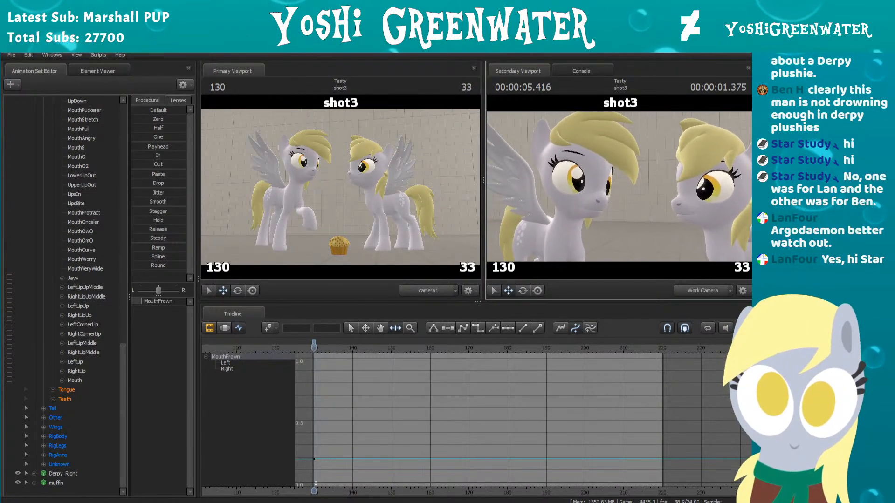
scroll(76, 239, up, 9)
scroll(76, 237, up, 12)
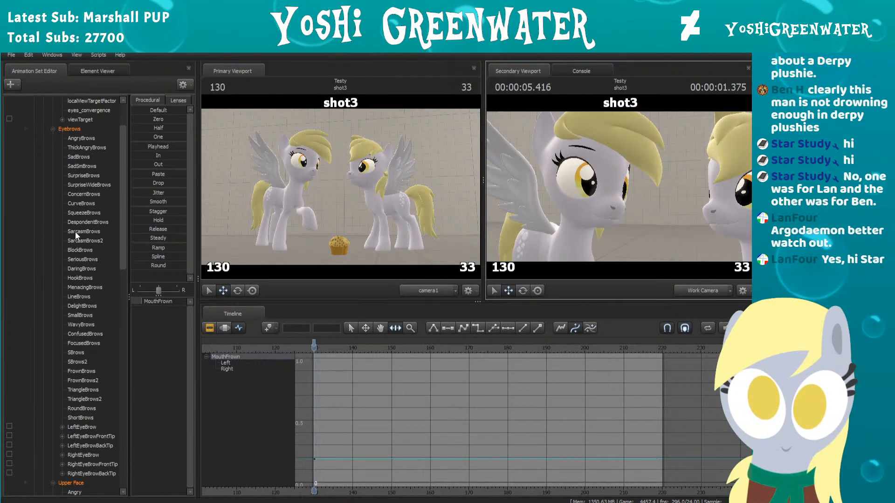
scroll(75, 236, up, 2)
click(70, 185)
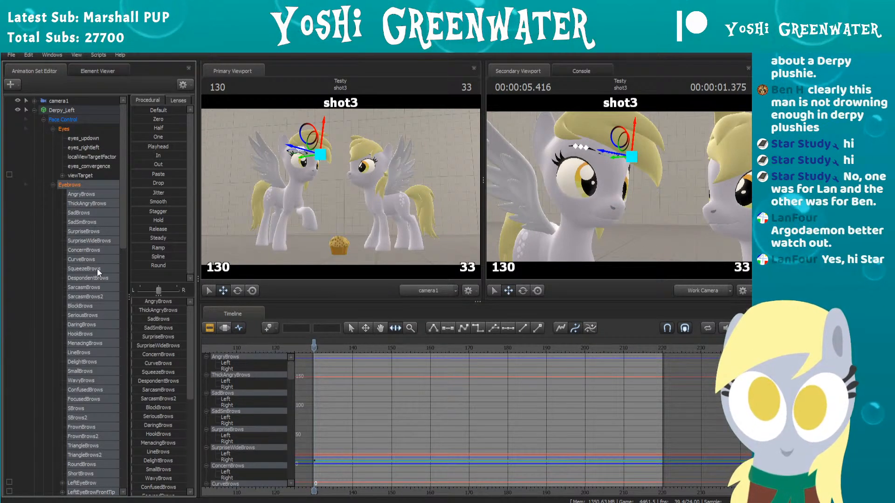
Step: Try the AngryBrows and SadBrows expressions on Derpy_Left at frame 130
click(78, 194)
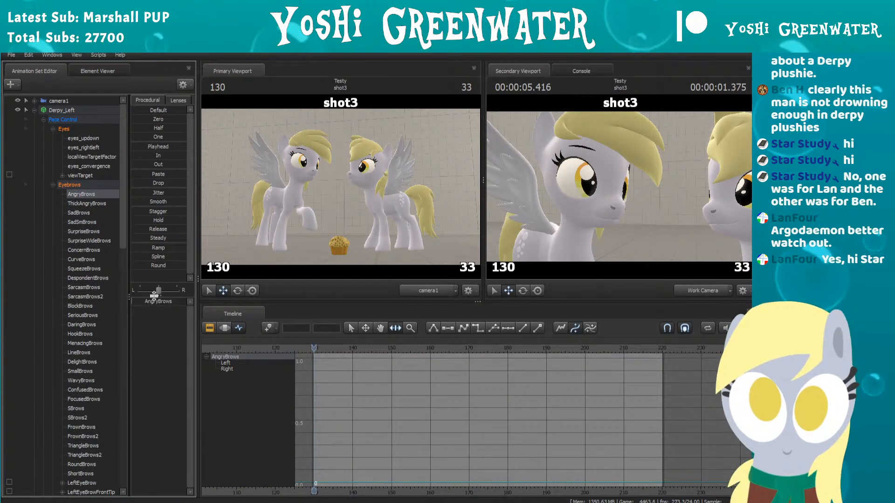
mouse_move(133, 302)
mouse_down()
mouse_move(173, 302)
mouse_move(150, 301)
mouse_up()
click(78, 212)
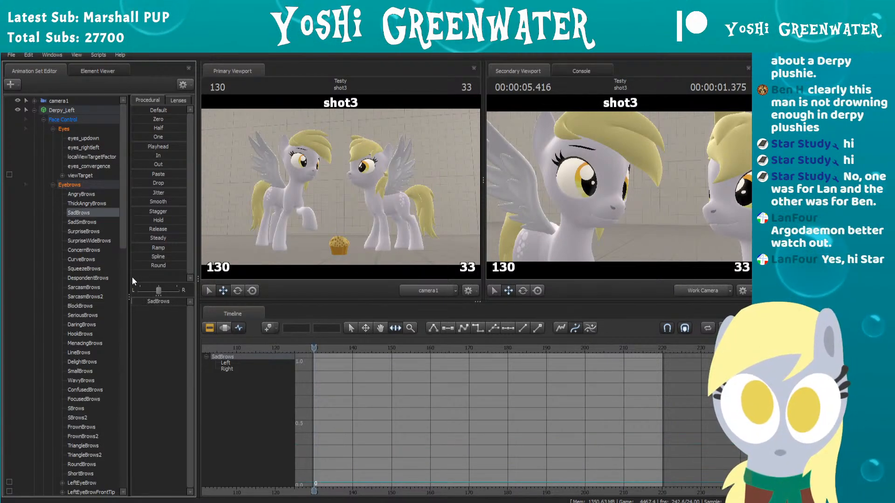
mouse_move(173, 302)
mouse_down()
mouse_move(141, 302)
mouse_move(166, 302)
mouse_move(150, 304)
mouse_up()
Step: Give Derpy_Left a slight SadSmBrows expression of about 0.2 at frame 130, and hide Derpy_Right to see the face from the front
click(87, 223)
drag(582, 201, 613, 189)
key(d)
key(d)
scroll(83, 351, down, 15)
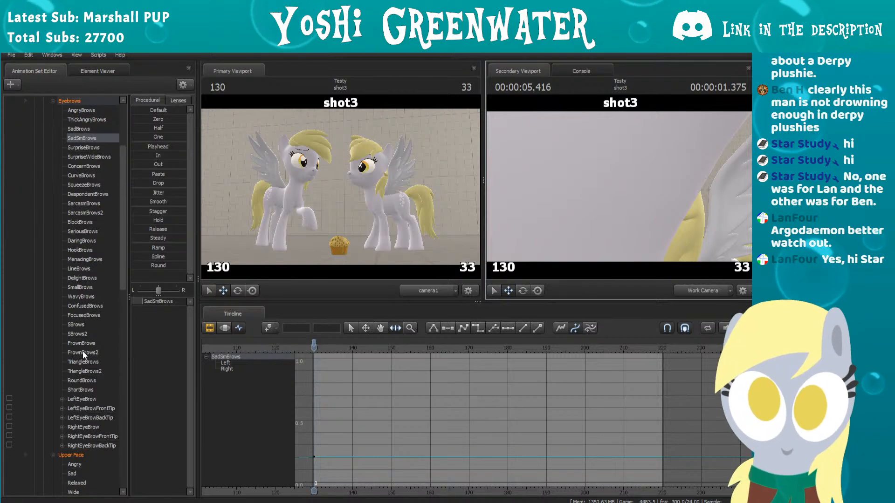
click(18, 473)
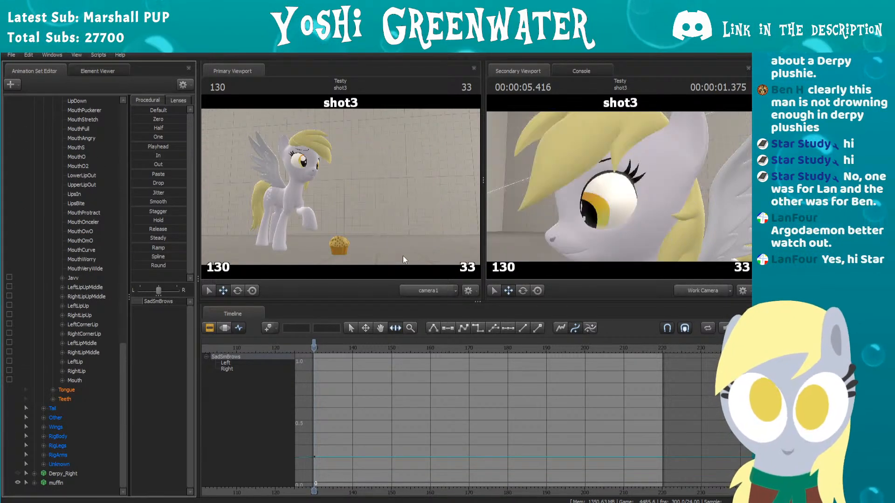
key(a)
mouse_move(619, 187)
mouse_down()
mouse_move(686, 187)
mouse_move(664, 182)
mouse_move(662, 191)
mouse_move(676, 189)
mouse_move(674, 175)
mouse_move(676, 182)
mouse_move(621, 191)
mouse_up()
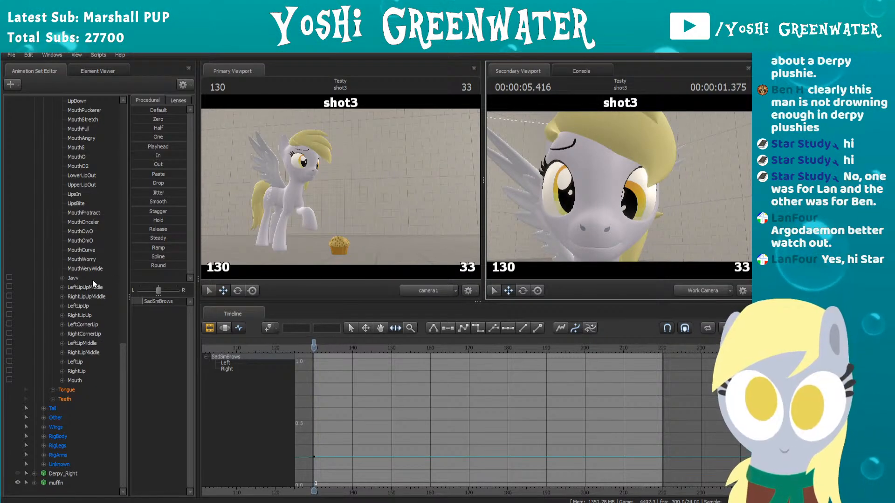
Step: Try the SurpriseBrows and ConcernBrows expressions on Derpy_Left at frame 130
scroll(74, 272, up, 8)
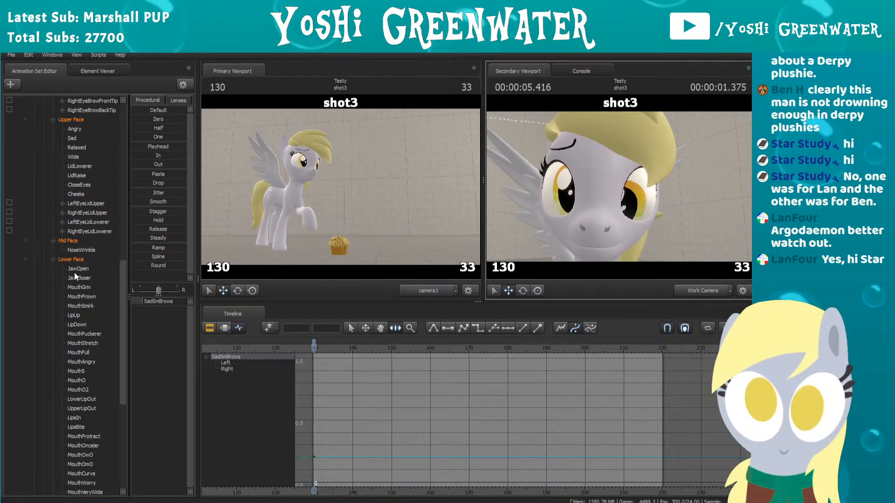
scroll(74, 265, down, 4)
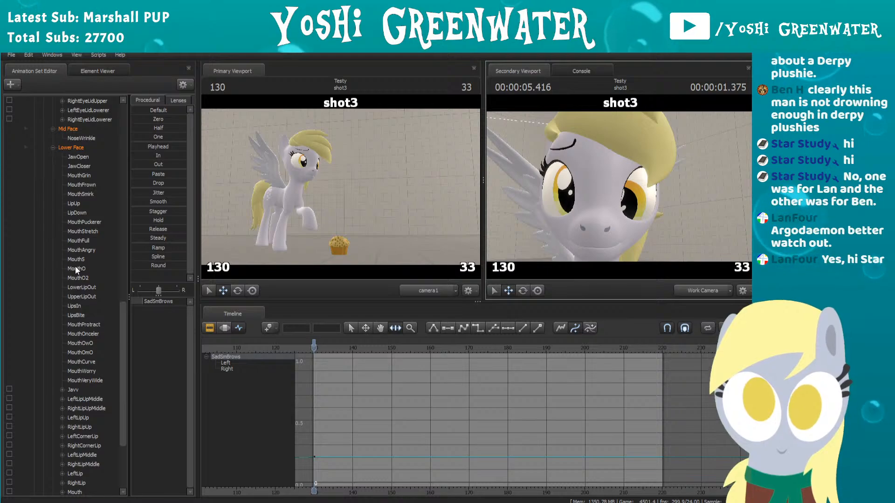
scroll(74, 267, up, 15)
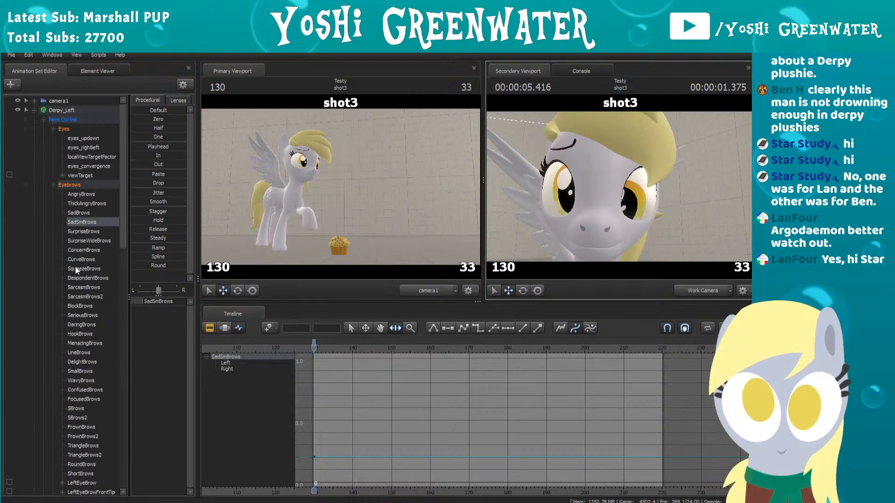
click(80, 230)
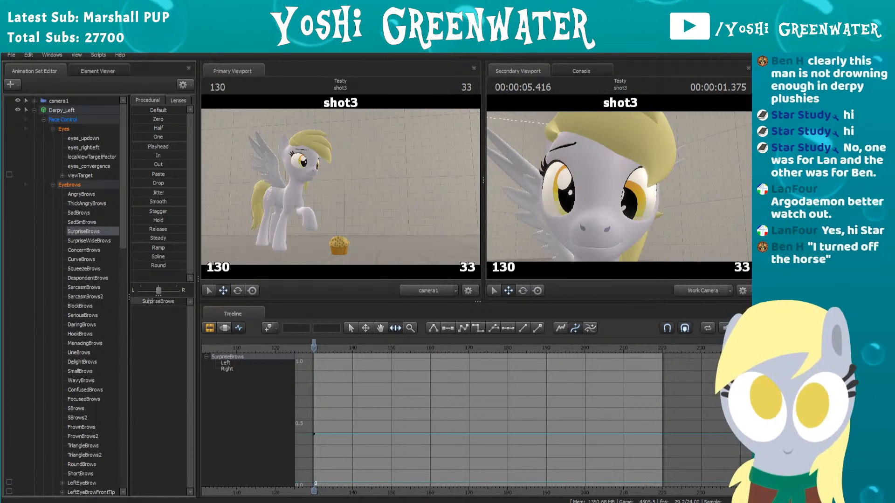
drag(153, 302, 169, 301)
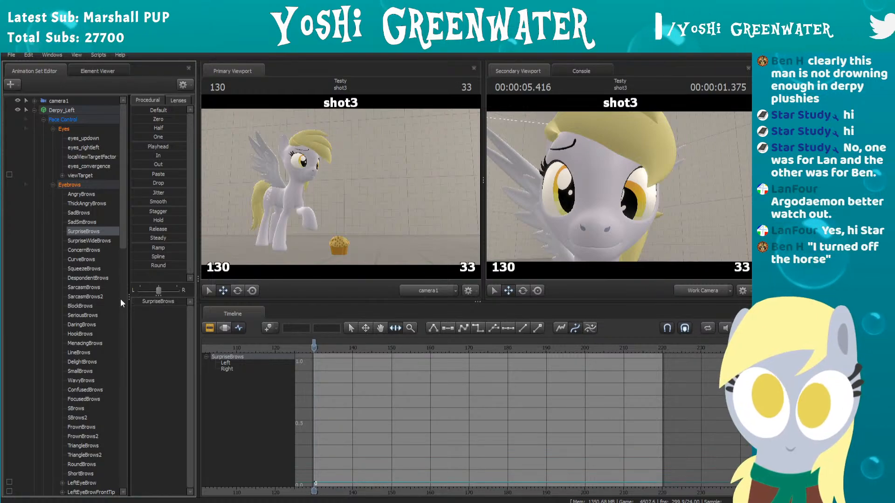
click(83, 241)
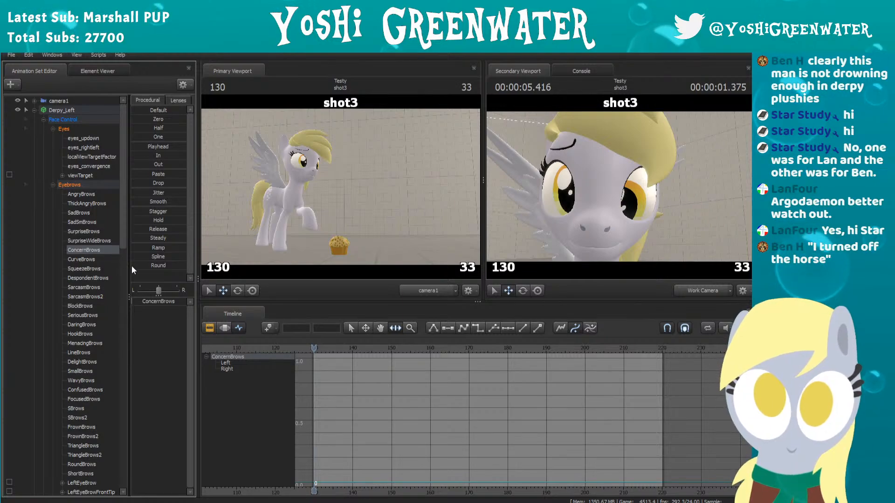
drag(149, 302, 176, 302)
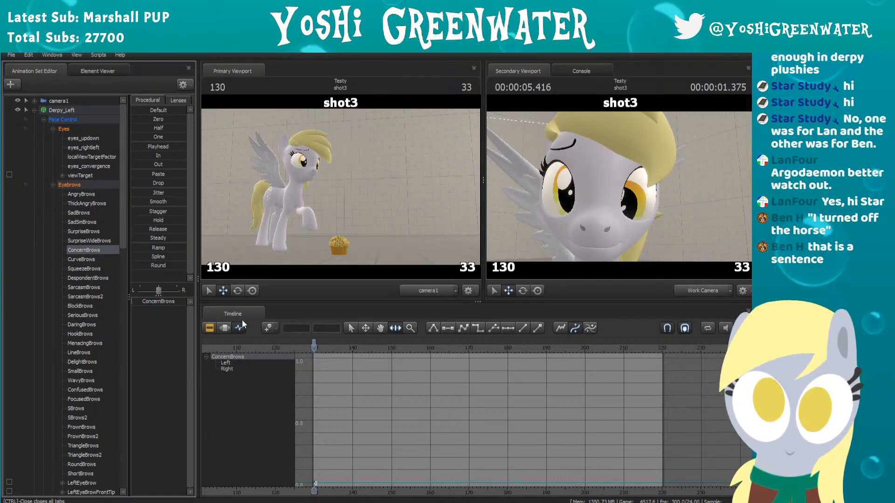
Step: Scrub shot3 from frame 130 to 153 and back to 152 to find when the hoof reaches Derpy_Left's nose
scroll(352, 373, up, 1)
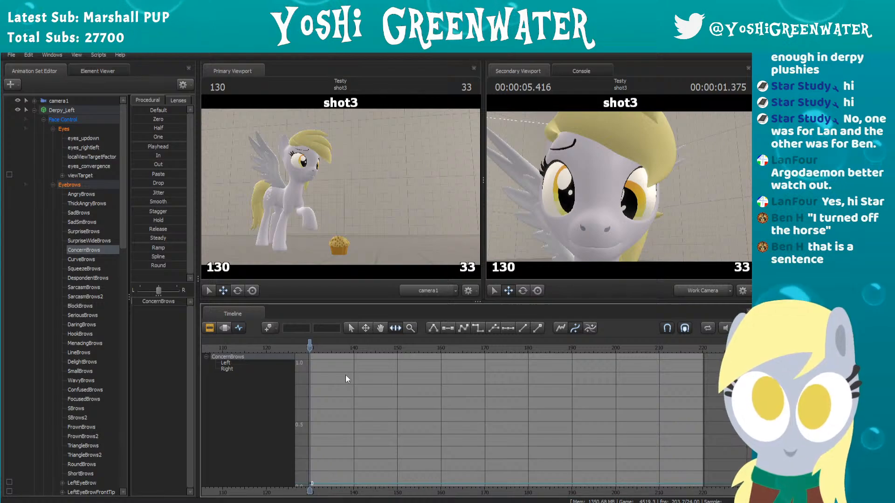
drag(326, 349, 386, 344)
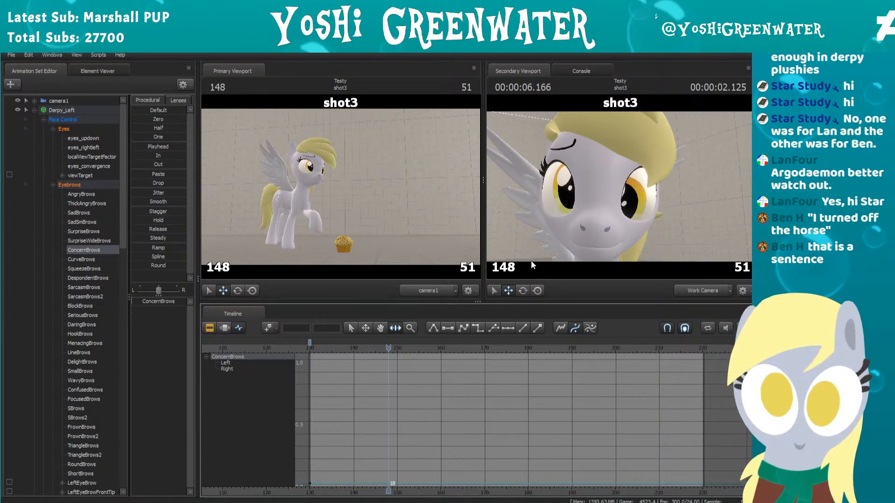
key(Right)
key(Right)
key(Right)
key(Right)
key(Right)
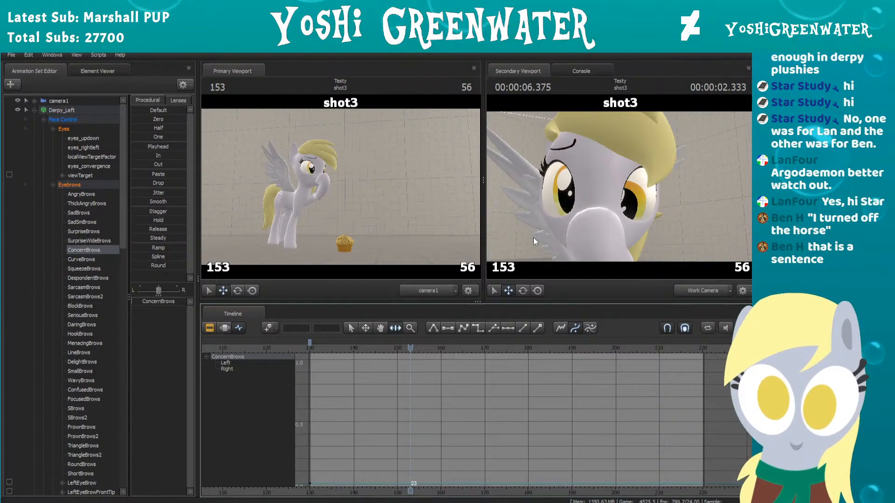
key(Left)
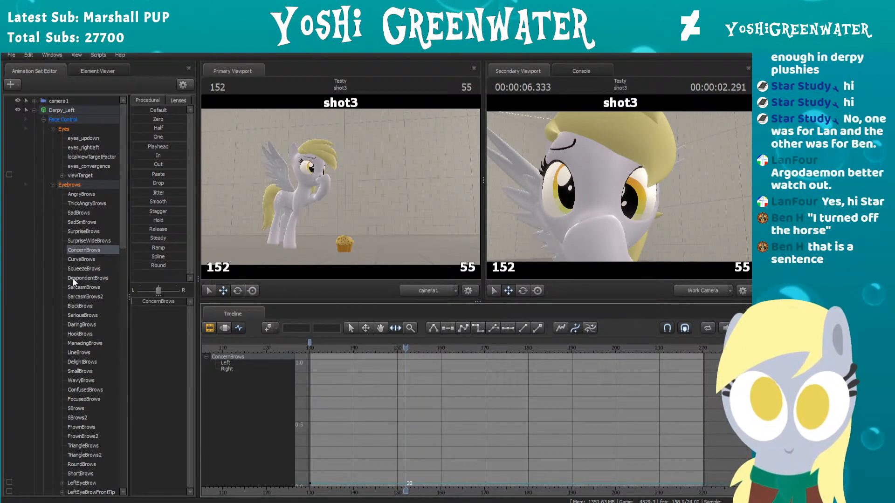
Step: Check SqueezeBrows and look through the other eyebrow controls for a fitting reaction at frame 152
click(94, 269)
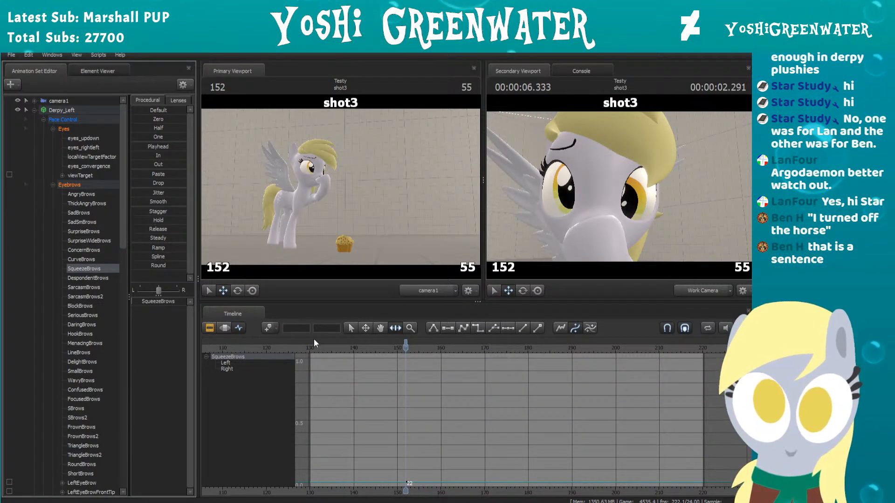
scroll(91, 317, down, 4)
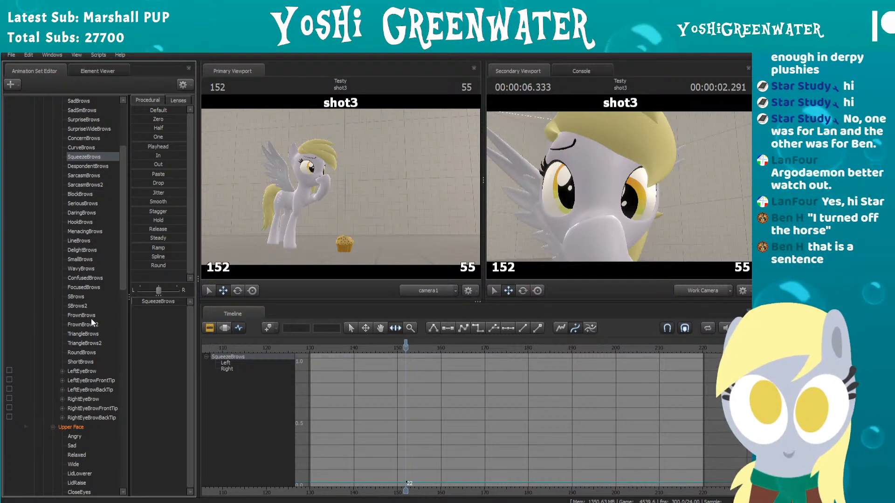
scroll(82, 398, up, 1)
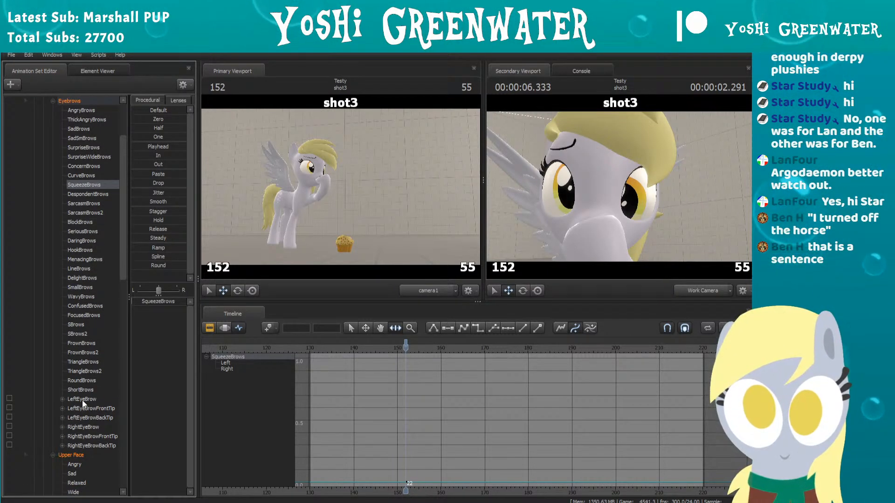
scroll(84, 267, up, 1)
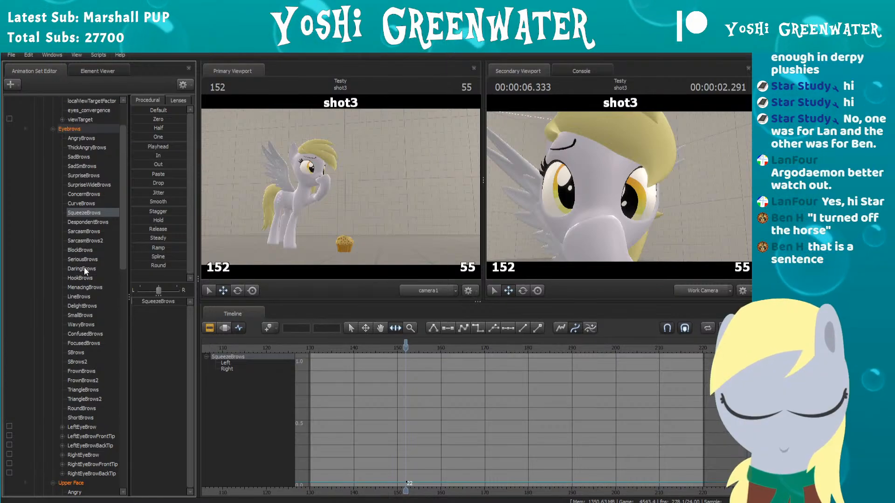
Step: Select SadSmBrows, compare the frames around the hoof contact, and add a holding keyframe at frame 152
click(87, 166)
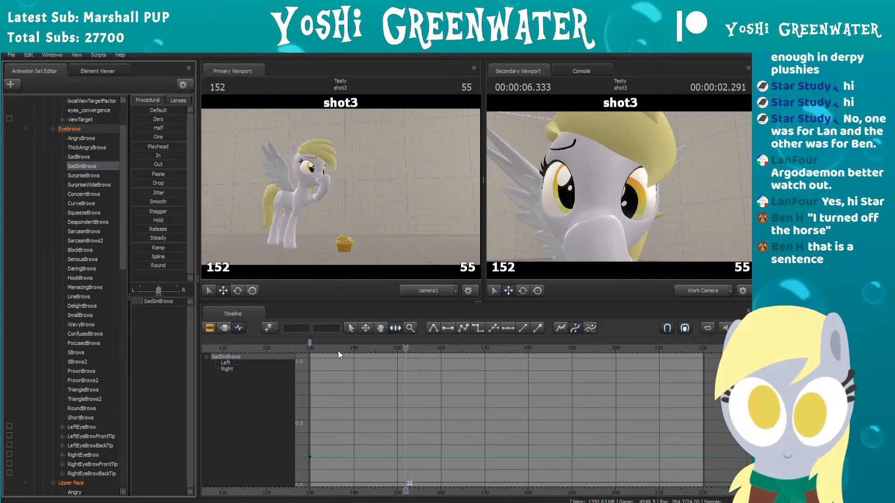
click(355, 349)
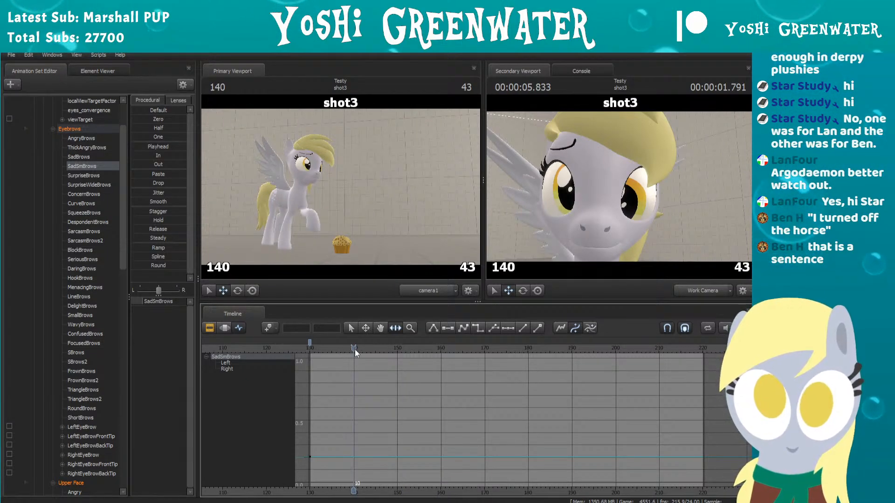
drag(354, 349, 405, 348)
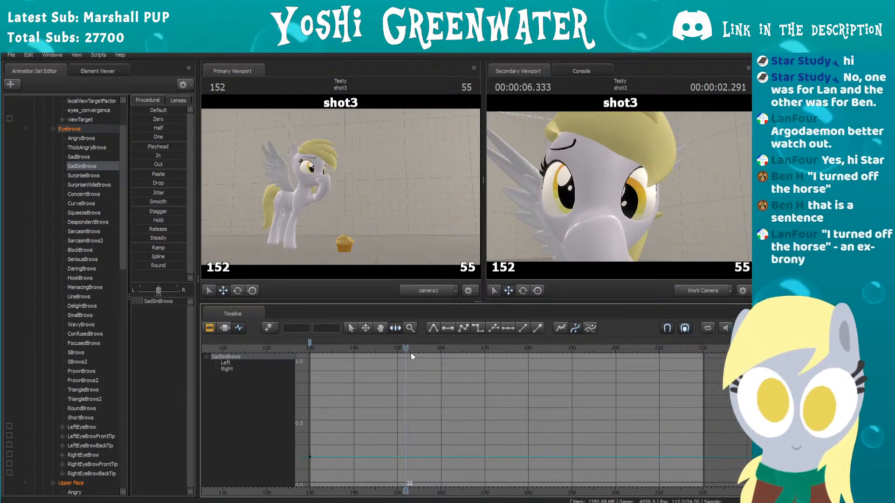
key(Right)
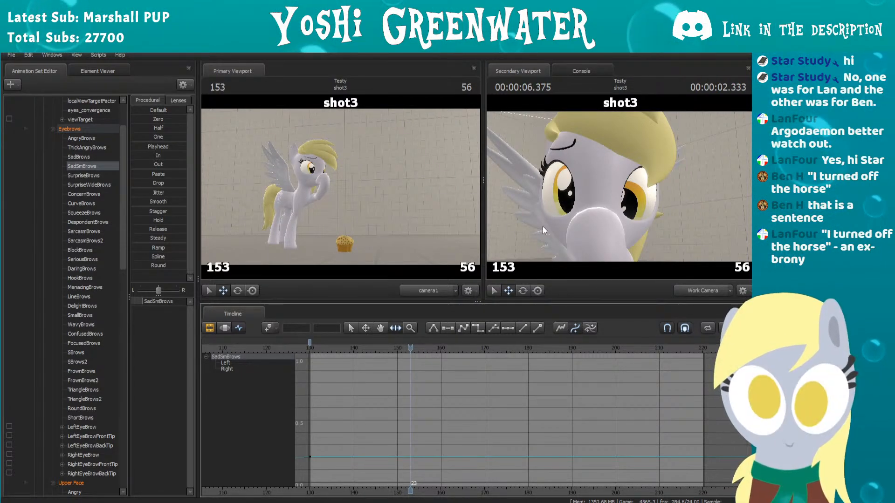
key(Left)
key(Left)
key(Right)
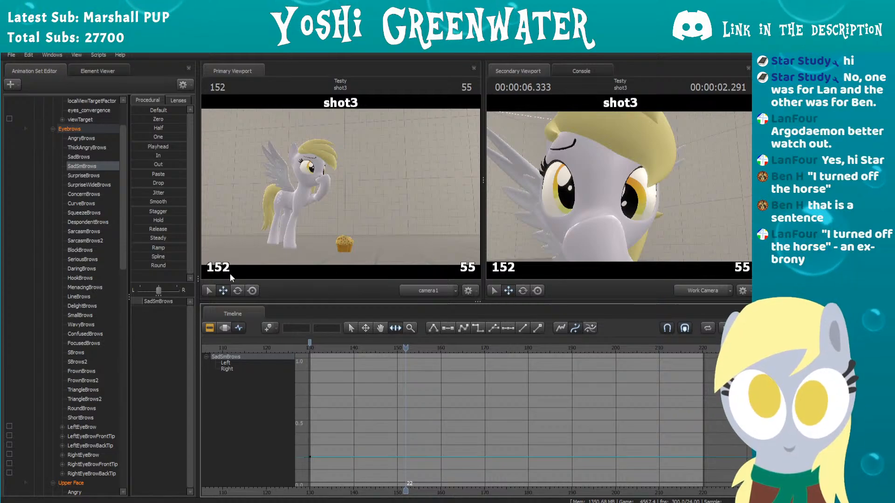
key(m)
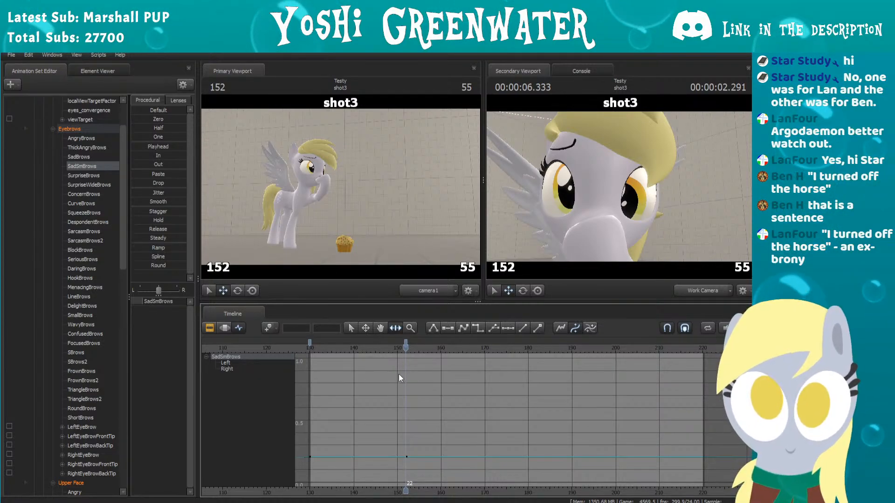
Step: Raise SadSmBrows to about 0.6 at frame 155 and scrub through the brow change
key(Right)
key(Right)
key(Right)
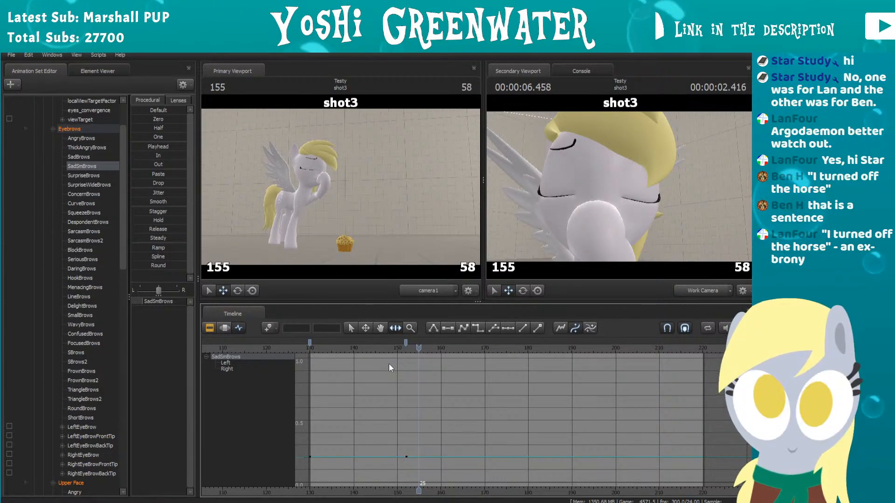
mouse_move(159, 301)
mouse_down()
mouse_move(181, 302)
mouse_move(163, 302)
mouse_up()
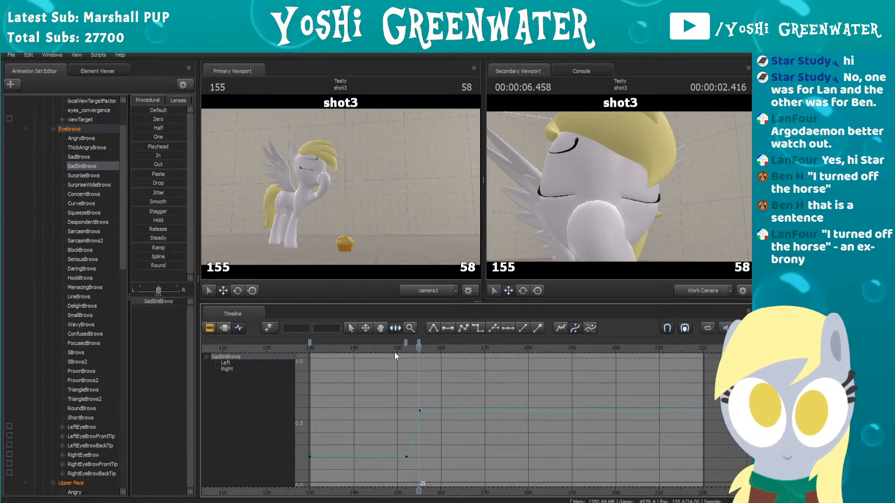
drag(395, 354, 424, 350)
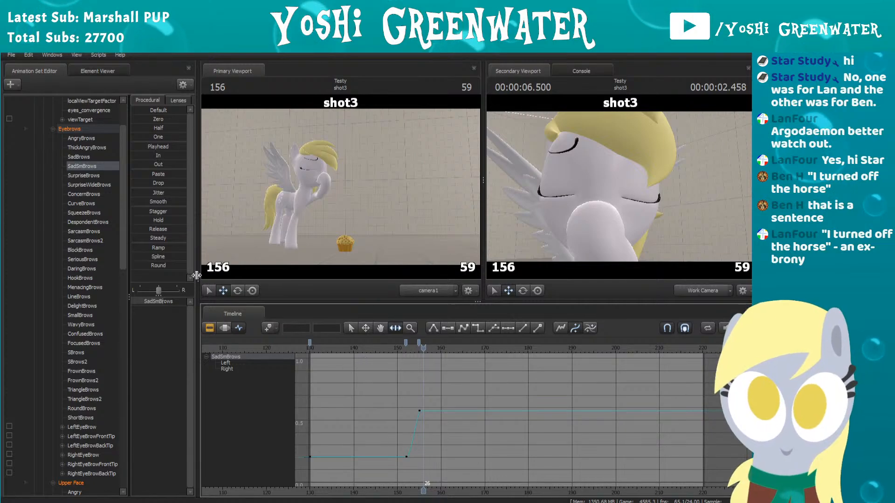
Step: Select DespondentBrows and add holding keyframes at frames 130 and 154
click(96, 222)
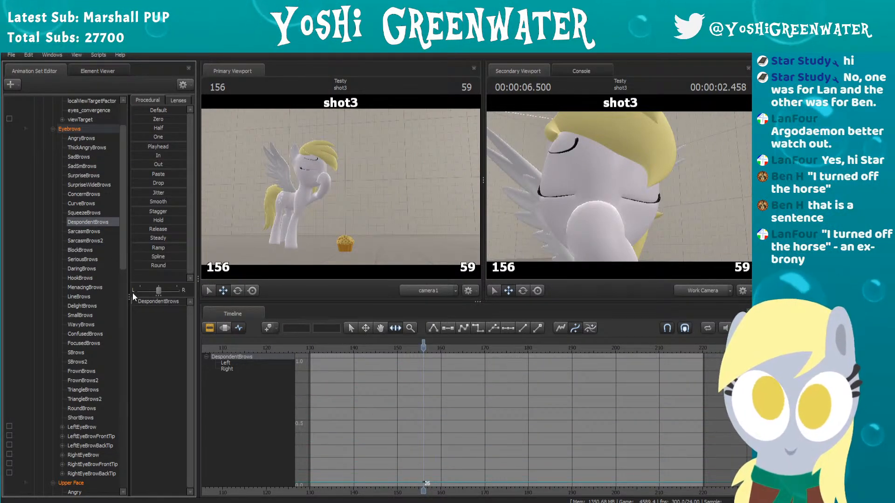
drag(424, 343, 310, 344)
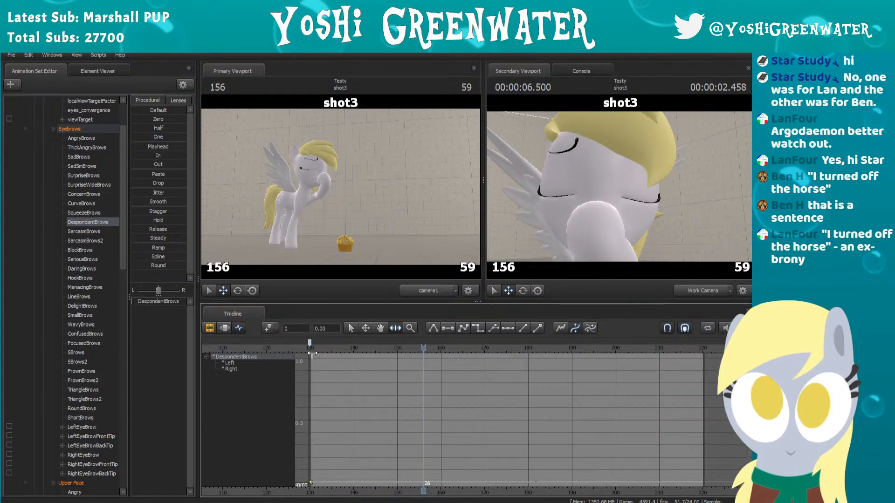
drag(368, 350, 421, 344)
key(Left)
key(Left)
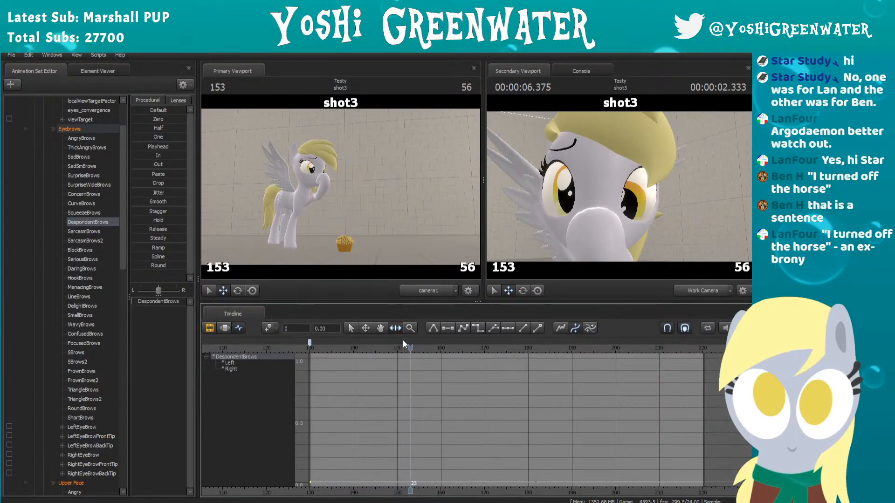
key(Right)
click(439, 355)
key(m)
Step: Raise DespondentBrows slightly to about 0.05 at frame 157 and scrub back to frame 154
key(Right)
key(Right)
key(Right)
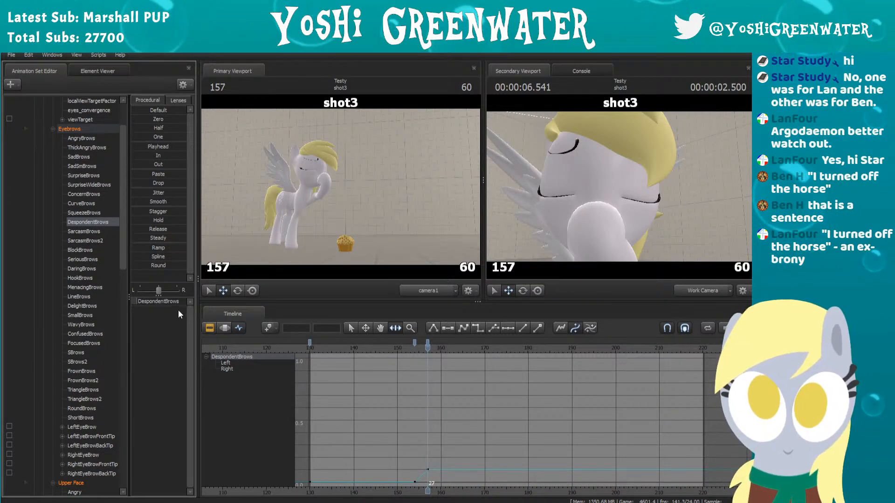
drag(166, 301, 163, 302)
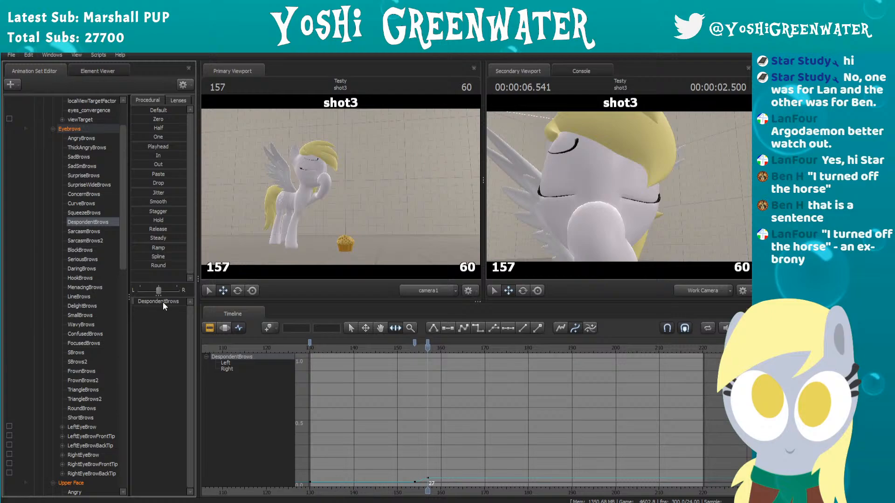
click(438, 356)
drag(438, 356, 414, 355)
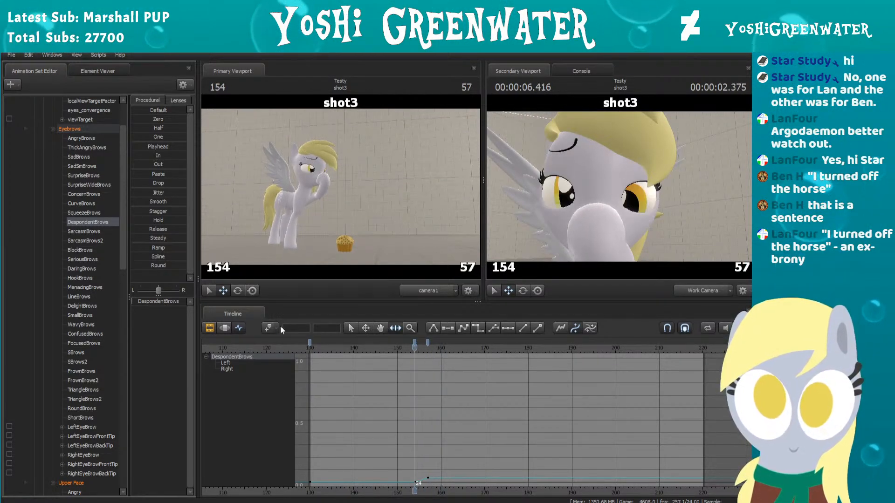
Step: Lower SadSmBrows to about 0.25 at frame 159 and bring it back up to about 0.35 at frame 162
click(82, 167)
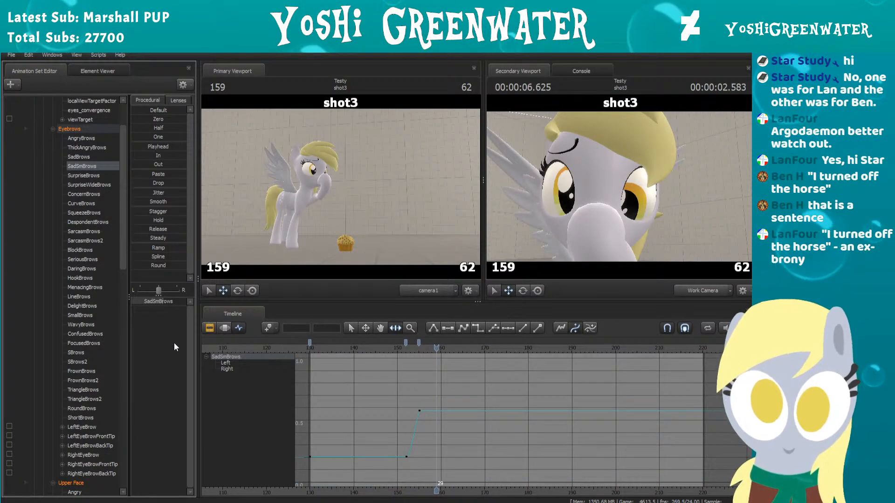
drag(172, 303, 144, 301)
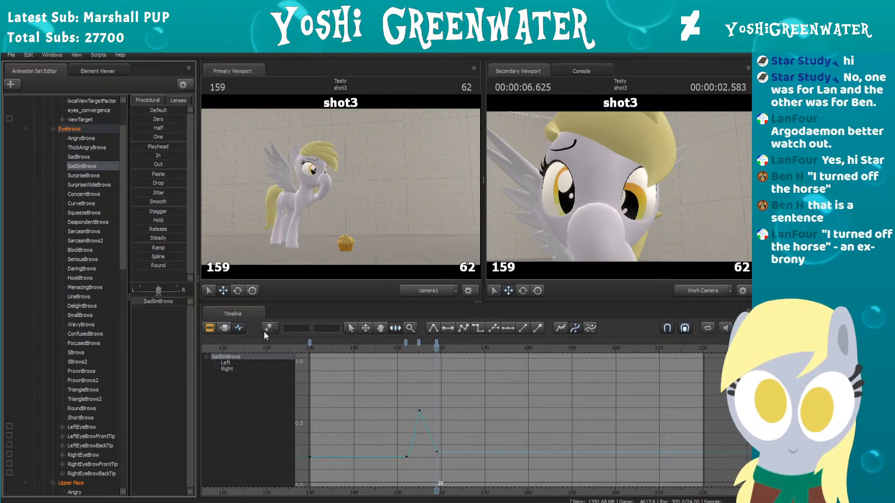
key(Right)
key(Right)
key(Right)
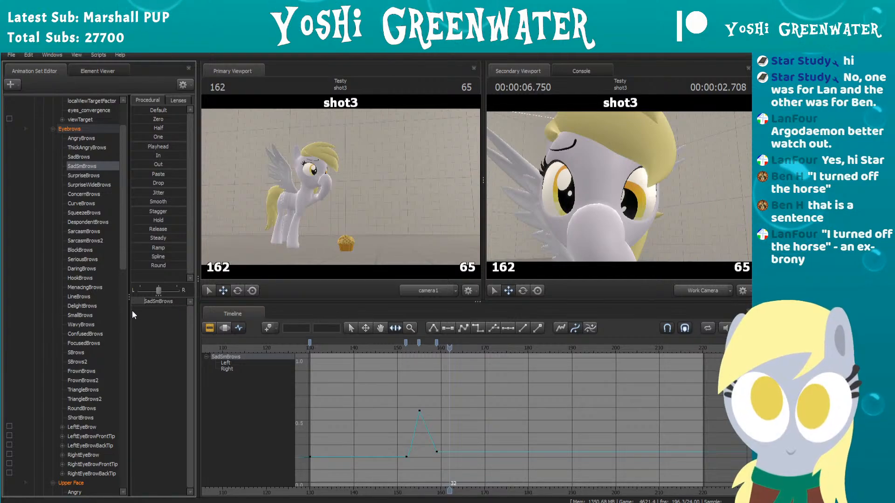
Step: Play shot3 repeatedly from before the hoof contact to review the timing of the eyebrow reaction
click(393, 348)
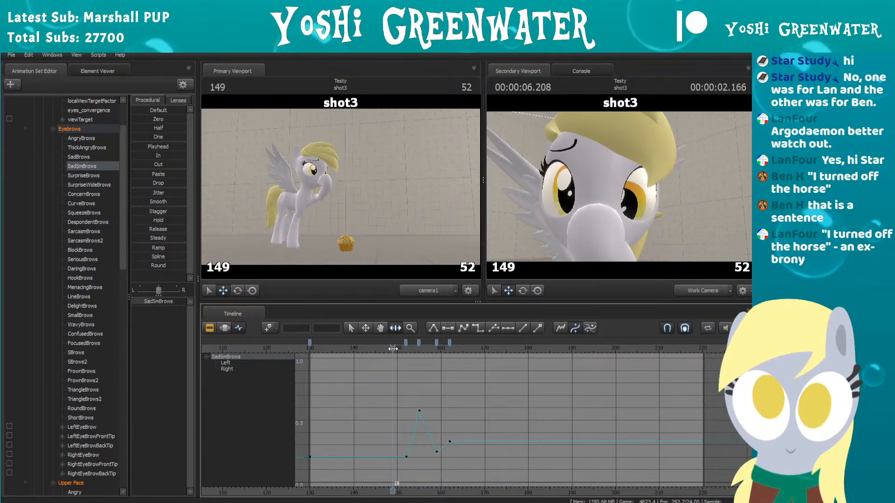
key(space)
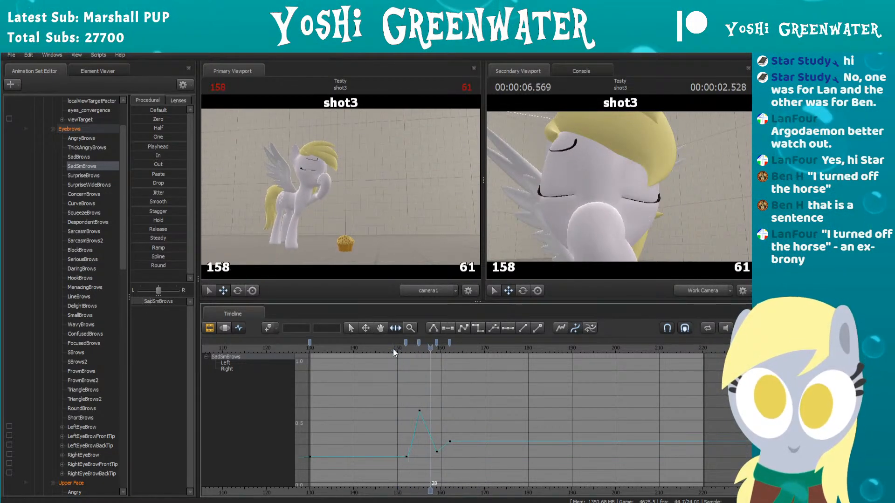
click(393, 348)
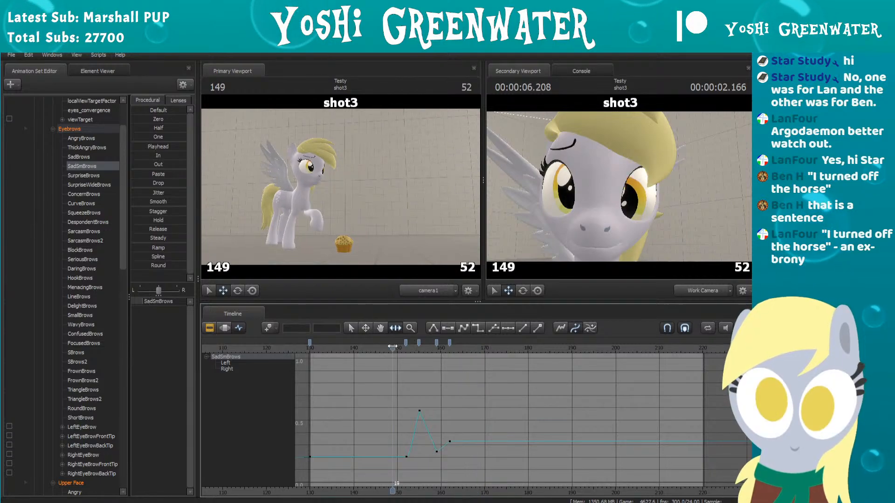
scroll(387, 366, up, 5)
key(space)
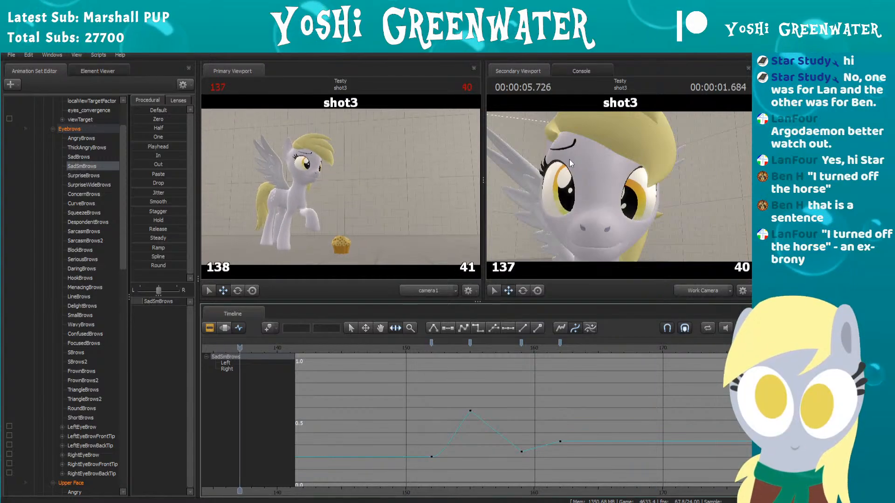
key(space)
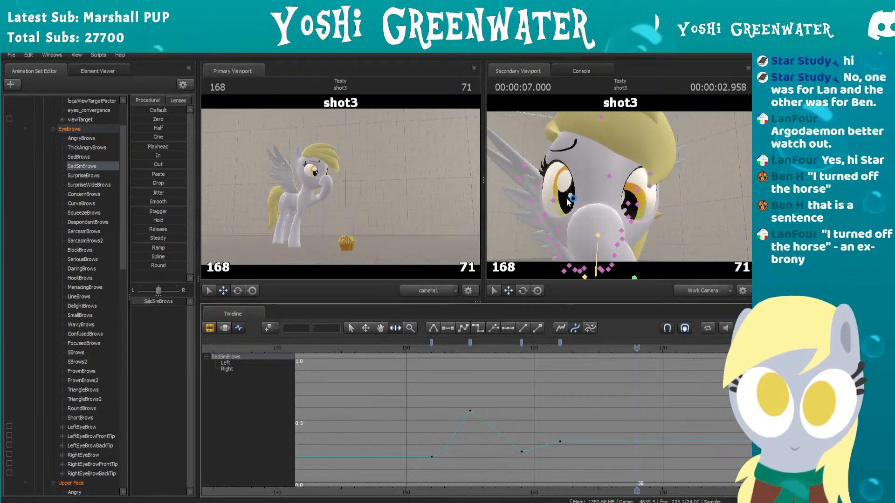
click(405, 348)
scroll(410, 355, down, 3)
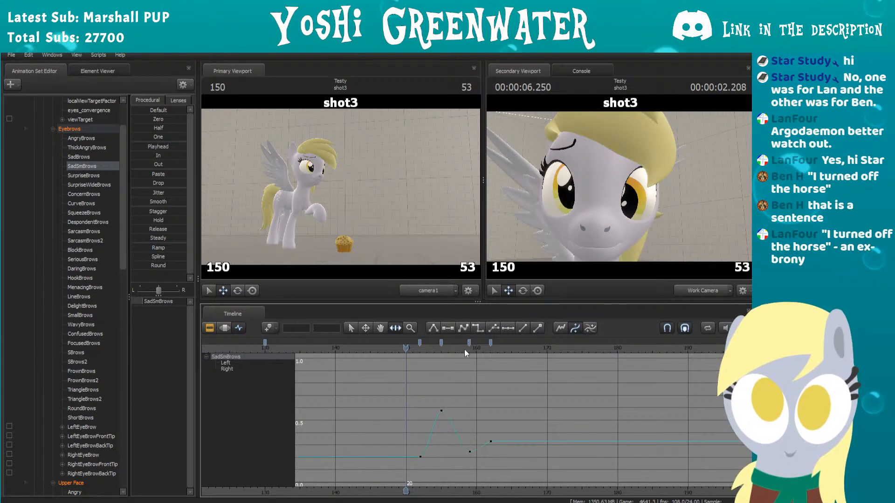
click(359, 349)
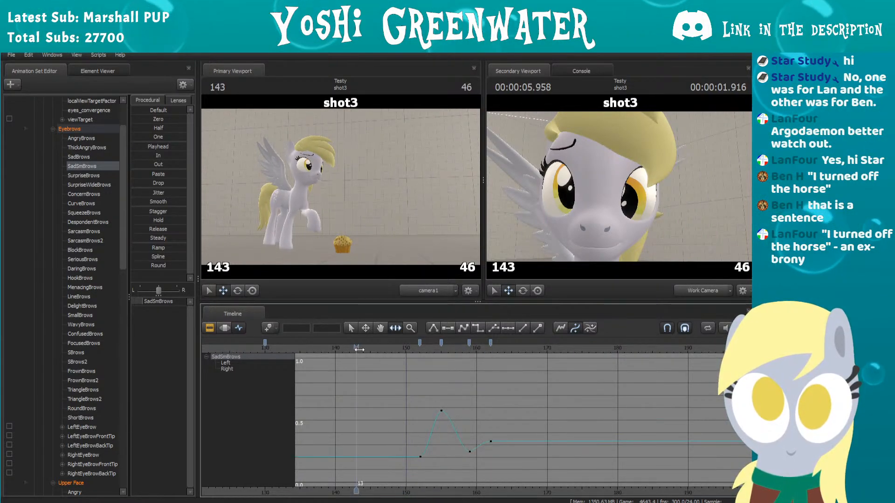
key(space)
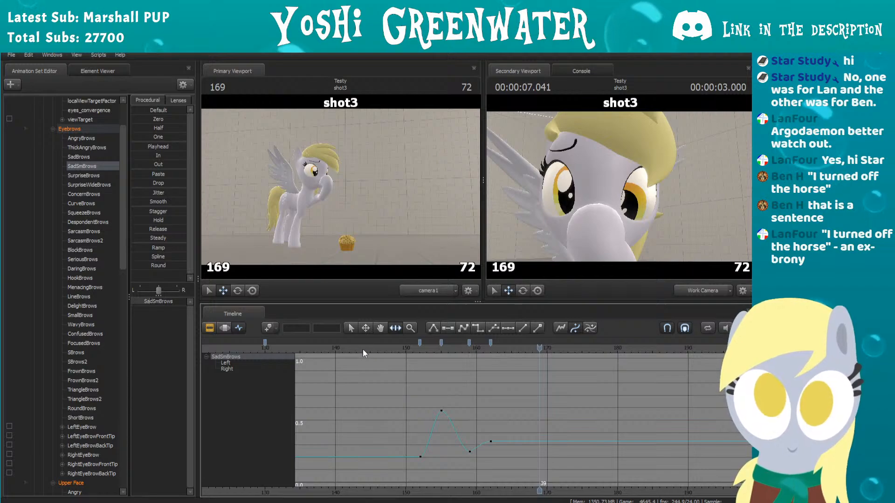
Step: Select the Wide control under Upper Face and set its starting keyframe to 0 at frame 130
scroll(75, 267, down, 7)
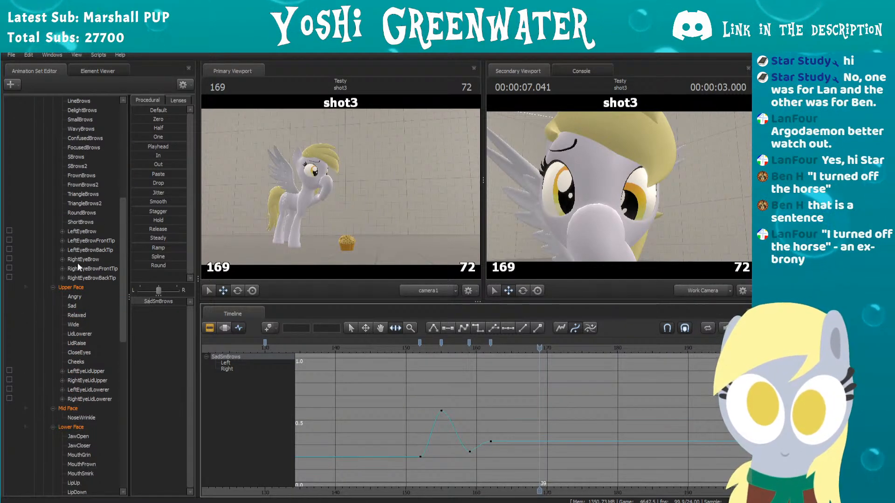
scroll(77, 263, down, 2)
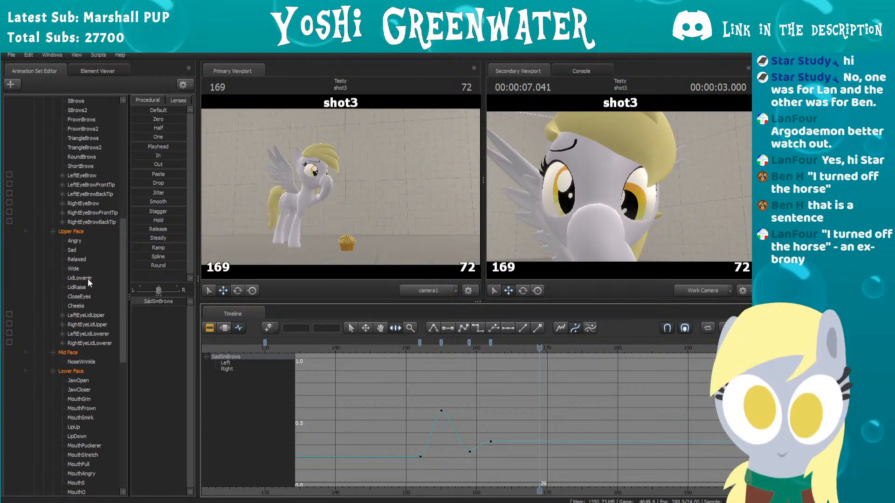
click(86, 268)
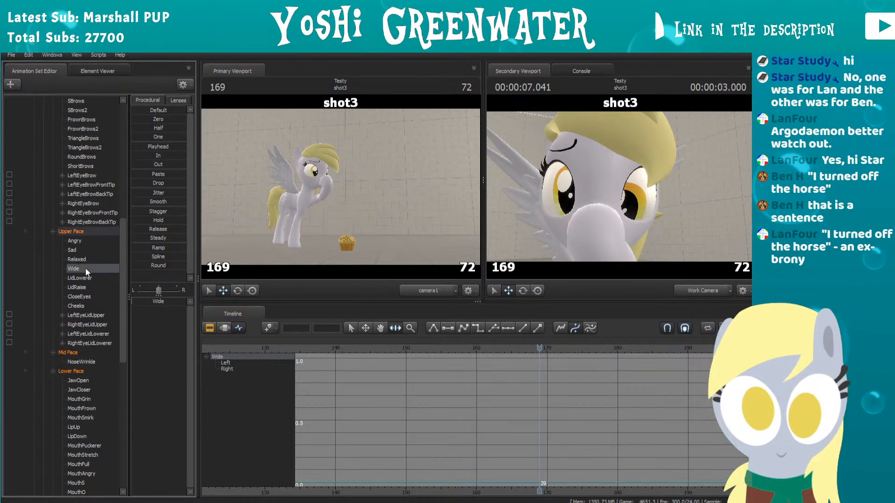
scroll(375, 382, down, 2)
scroll(519, 391, up, 5)
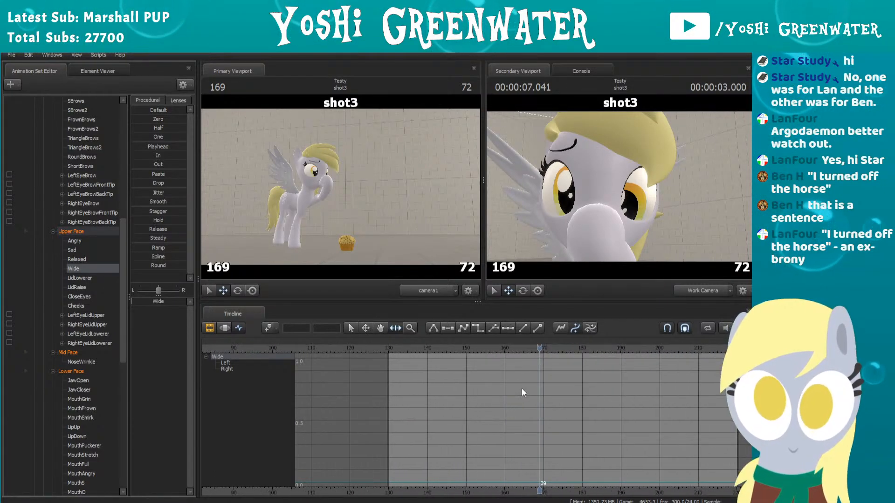
middle_drag(547, 390, 500, 398)
drag(348, 349, 340, 348)
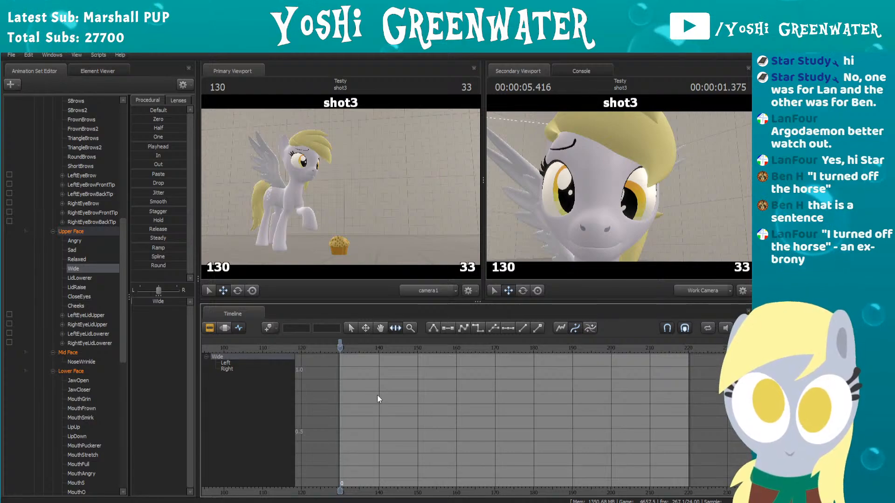
drag(150, 301, 186, 301)
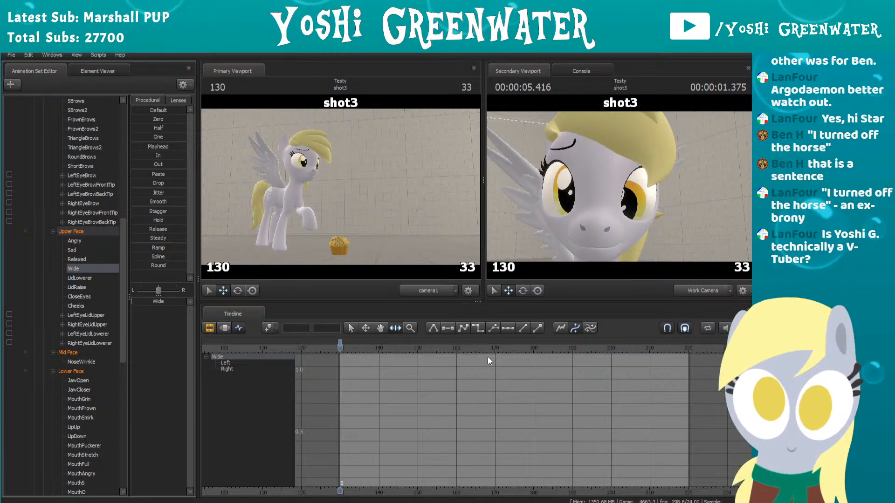
Step: Play through the blink to find where the eyes reopen and add a holding keyframe for Wide at frame 159
scroll(468, 369, up, 1)
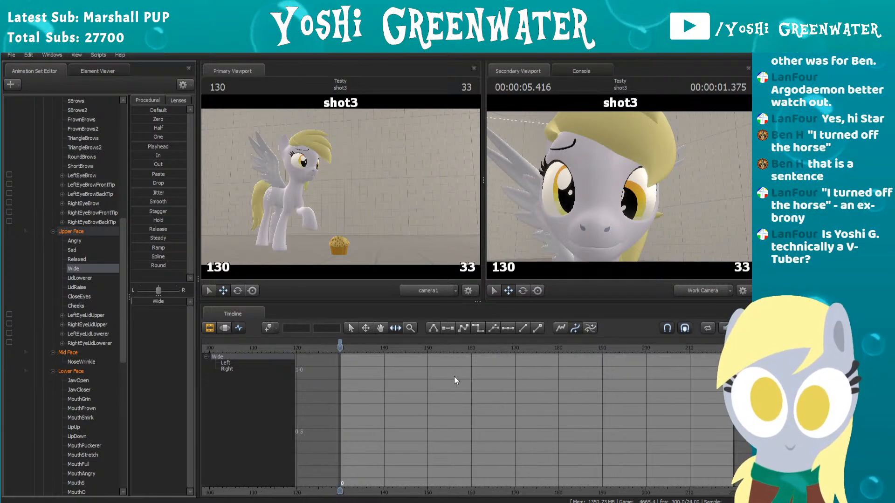
middle_drag(514, 382, 486, 395)
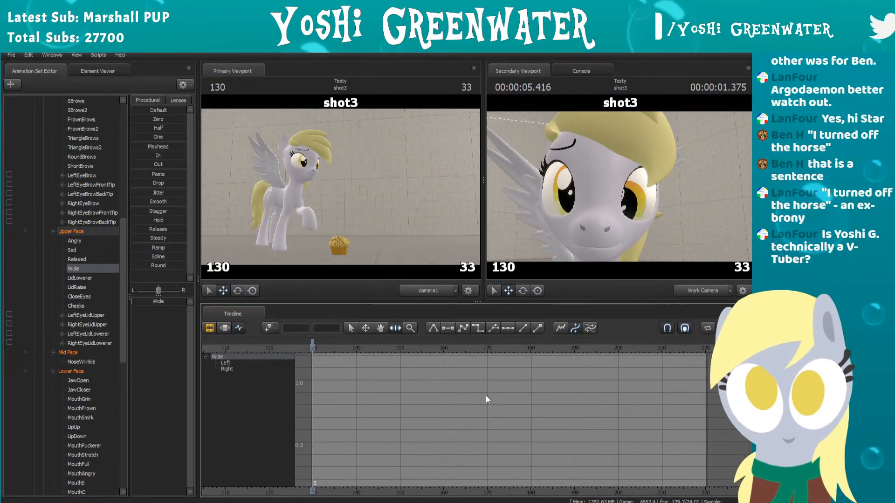
scroll(486, 396, down, 2)
middle_drag(367, 413, 400, 389)
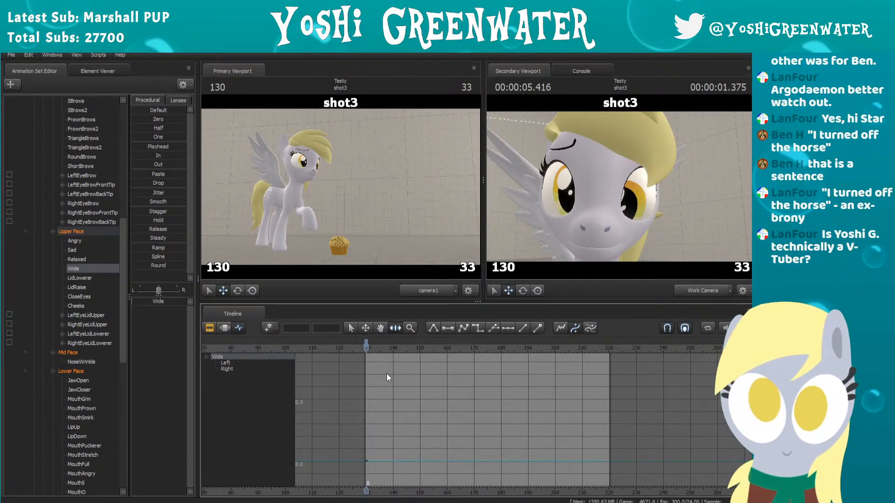
scroll(399, 393, down, 4)
key(f)
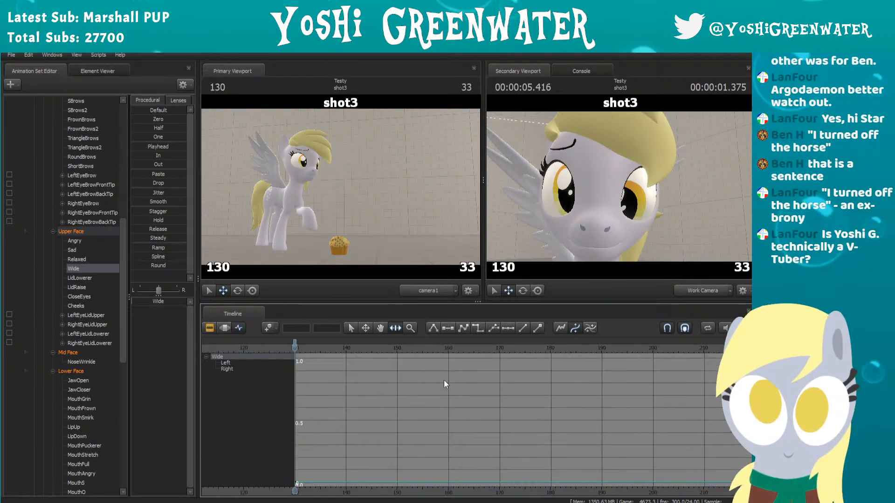
scroll(373, 395, down, 2)
middle_drag(387, 400, 471, 386)
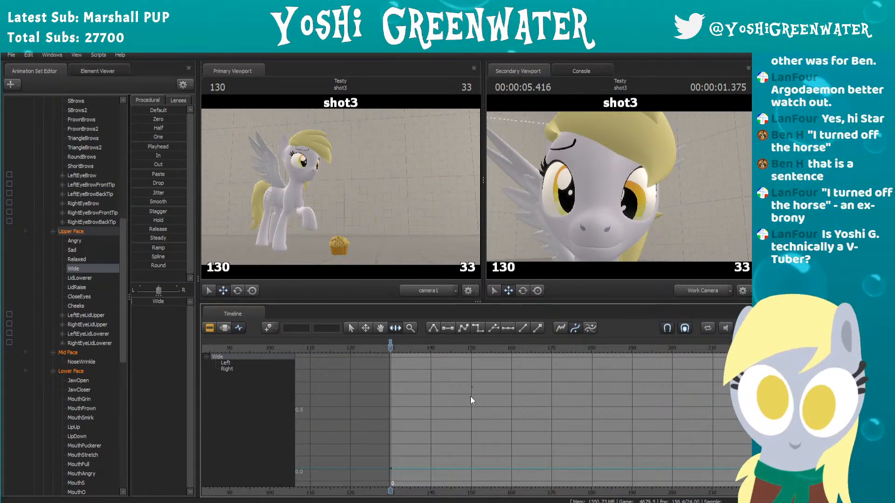
drag(391, 345, 453, 349)
key(space)
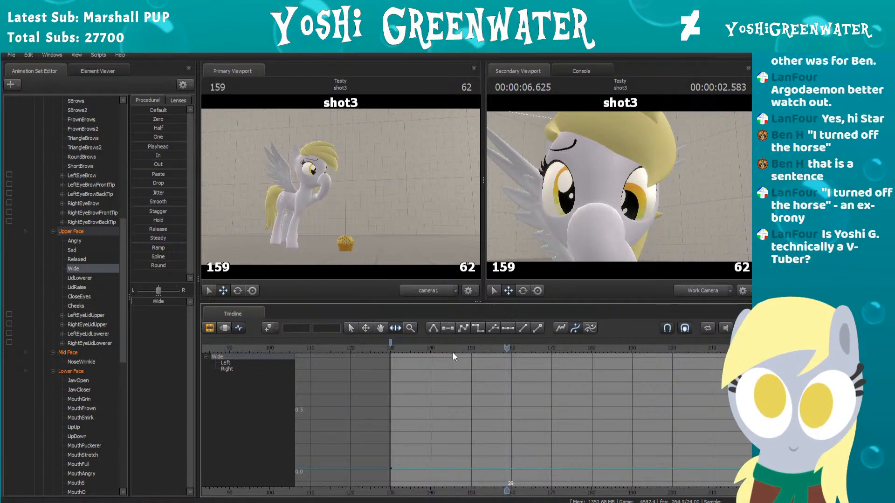
key(Left)
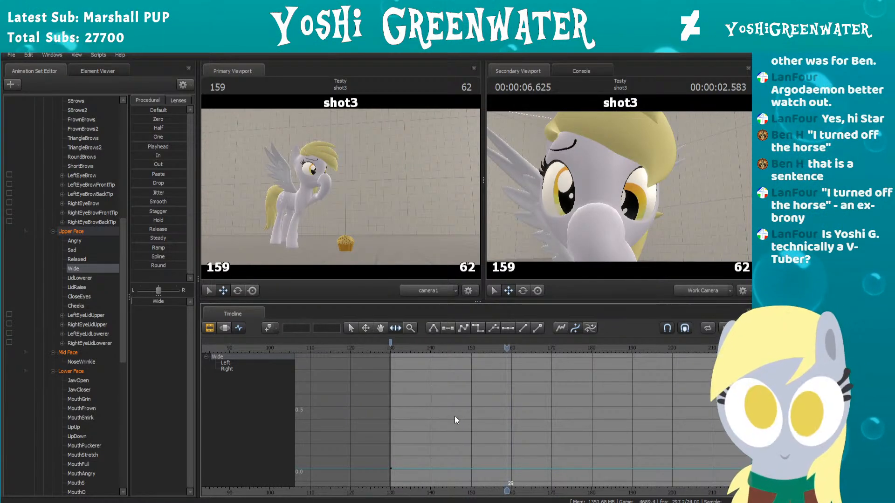
key(m)
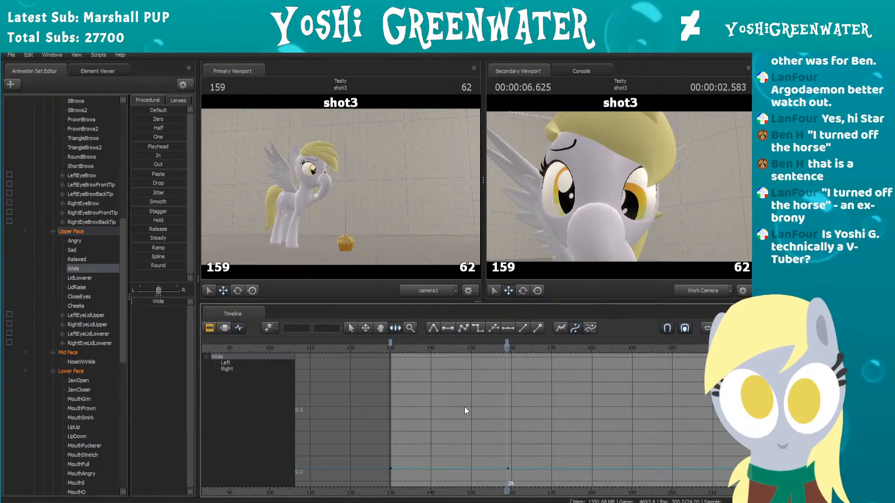
Step: Raise Wide to about 0.4 at frame 161 and ease it down to about 0.3 at frame 166
key(Right)
key(Right)
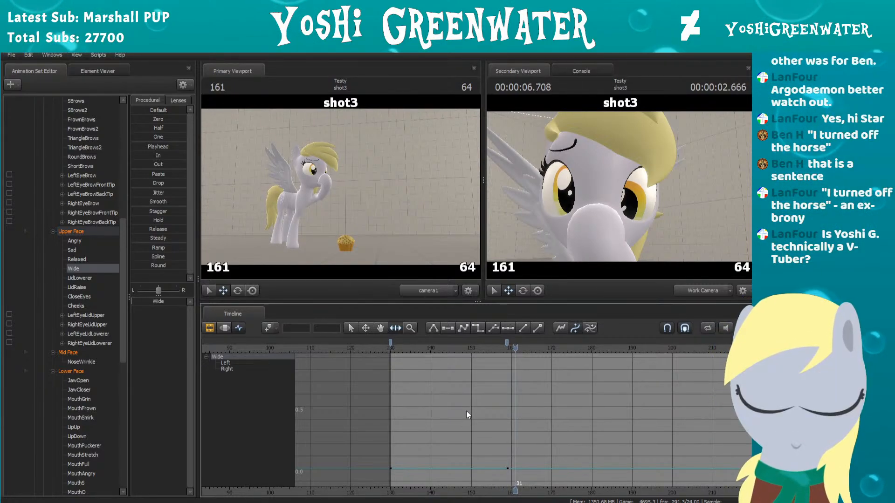
drag(161, 302, 173, 302)
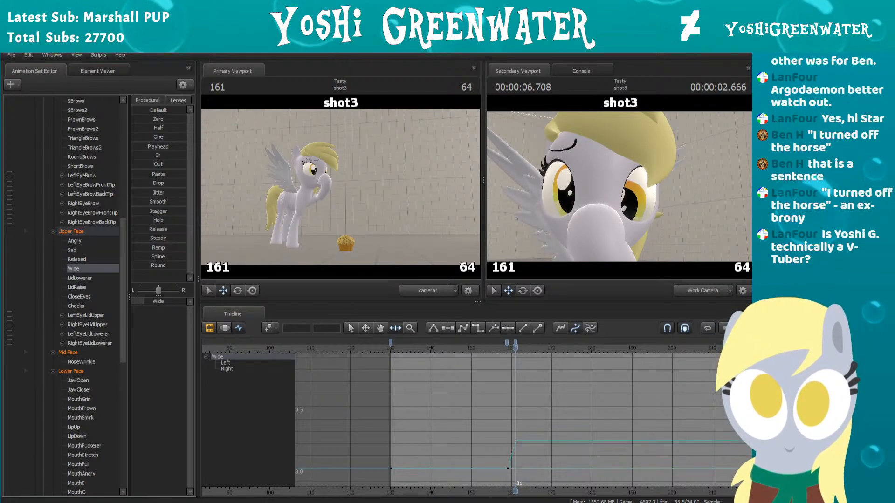
key(Right)
key(Right)
key(Right)
key(Right)
key(Right)
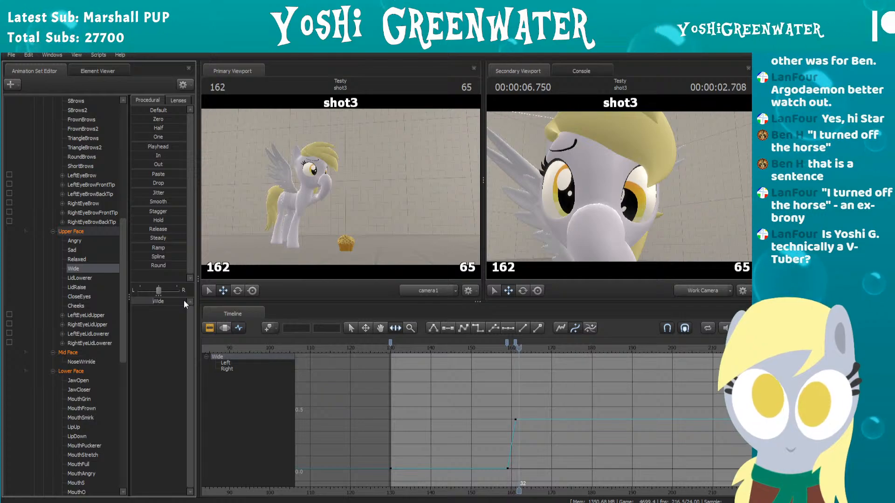
drag(180, 301, 176, 306)
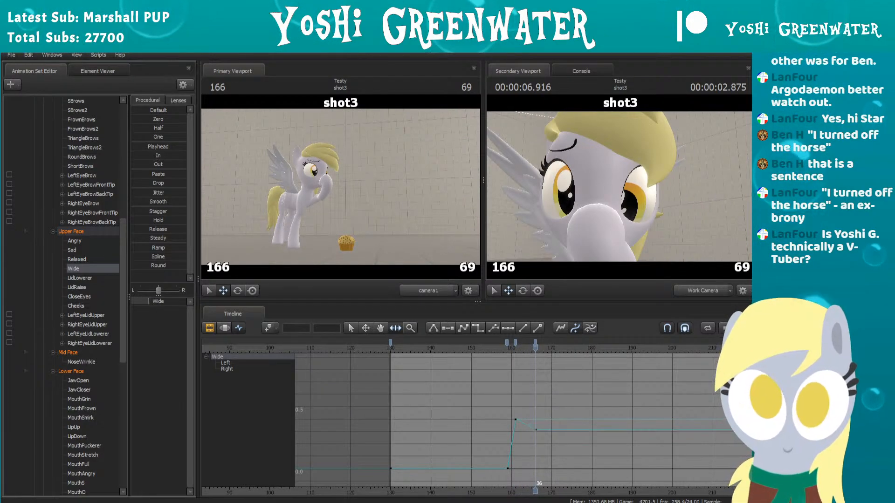
Step: Raise Wide slightly to about 0.36 with a new keyframe at frame 172
key(Right)
key(Right)
key(Right)
key(Right)
key(Right)
key(Right)
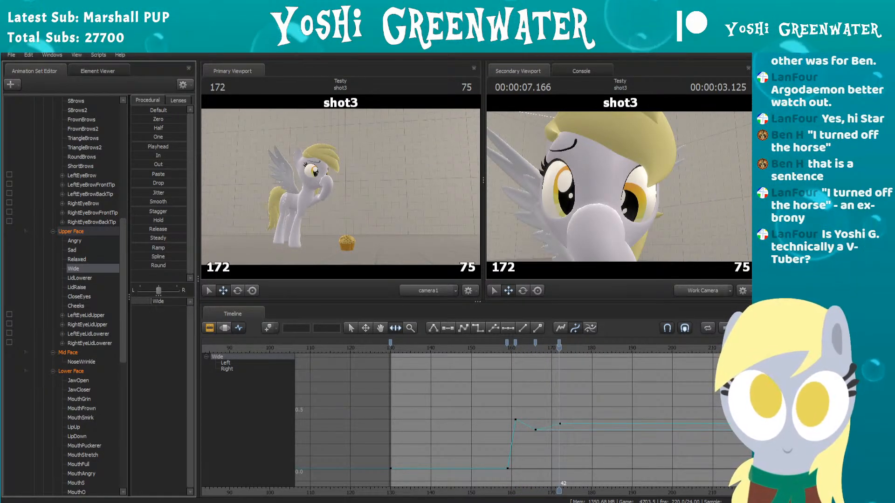
Step: Play shot3 repeatedly from before the hoof contact through the blink to review the eye-widening timing
click(493, 348)
key(space)
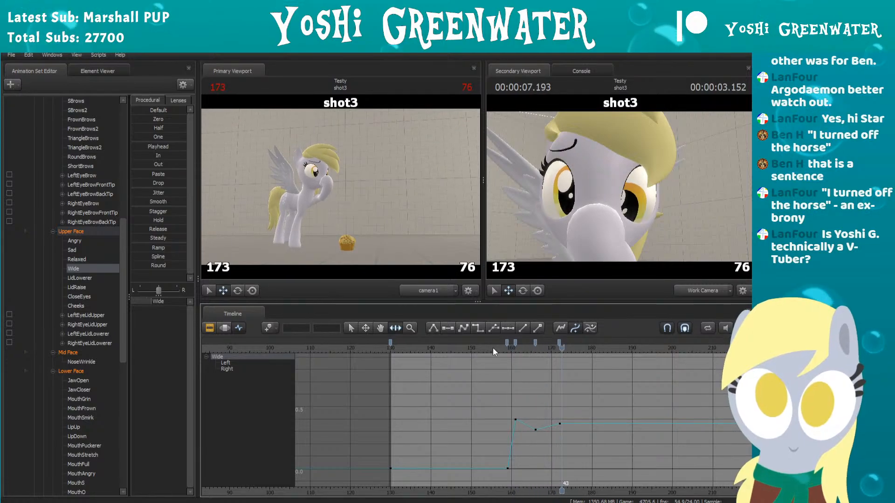
key(space)
click(485, 347)
key(space)
key(space)
drag(485, 348, 401, 354)
key(space)
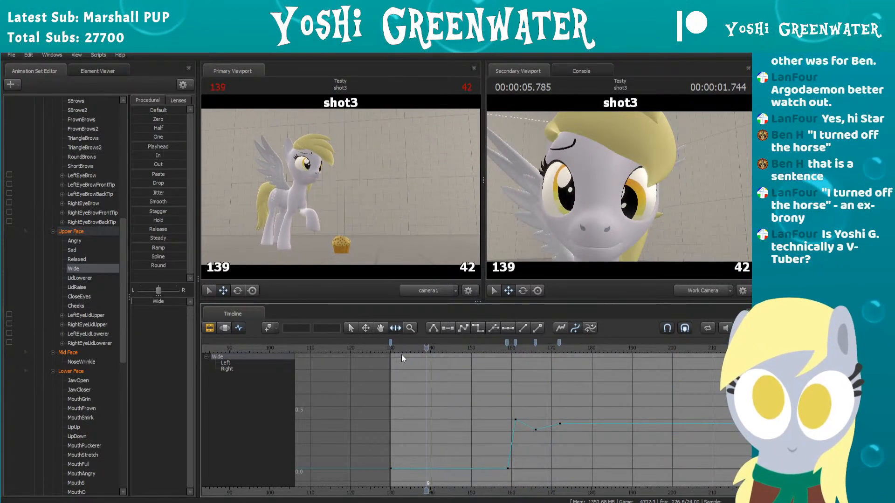
key(space)
Step: Move the peak Wide keyframe from frame 161 to frame 162 and raise it to about 0.7
drag(490, 348, 516, 342)
click(516, 344)
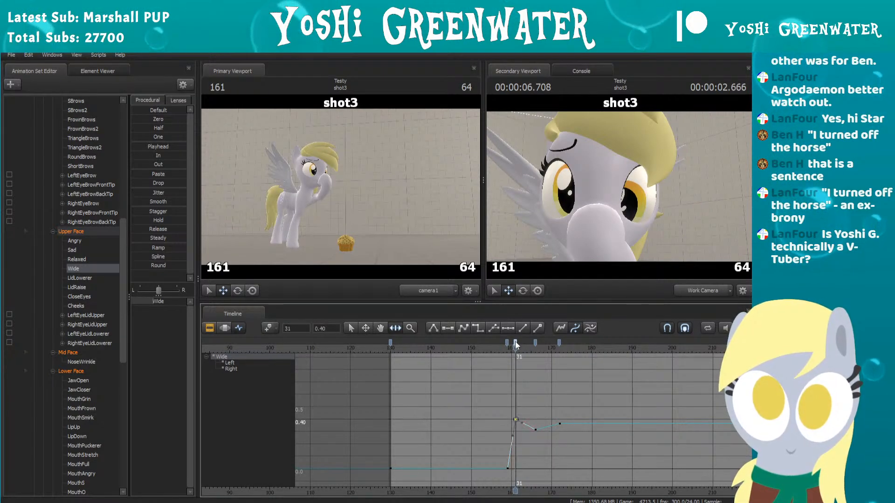
scroll(533, 410, up, 3)
key(Left)
key(Right)
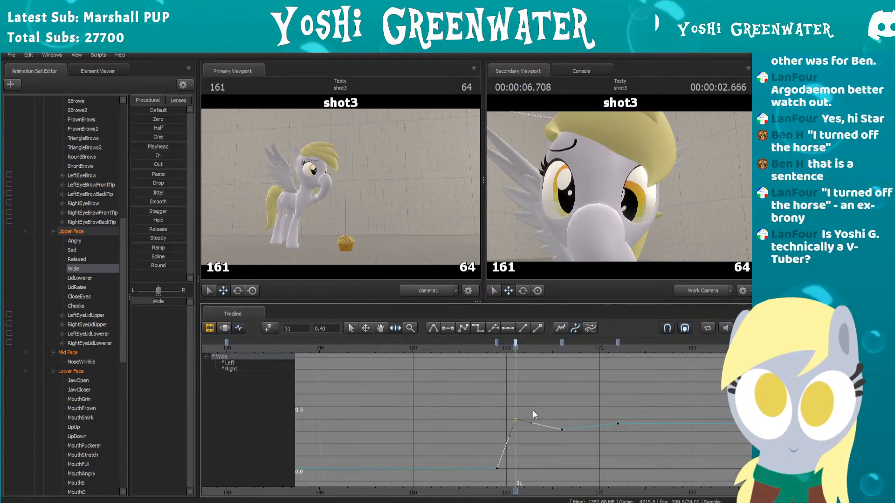
key(Right)
drag(515, 343, 525, 342)
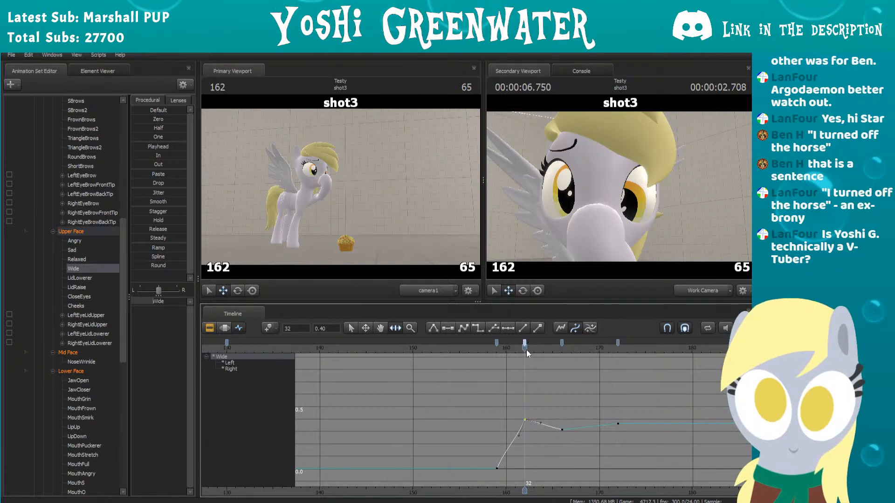
drag(157, 302, 173, 298)
Step: Move the Wide keyframe at frame 166 to frame 165 and raise it to about 0.43
key(Right)
key(Right)
key(Right)
key(Right)
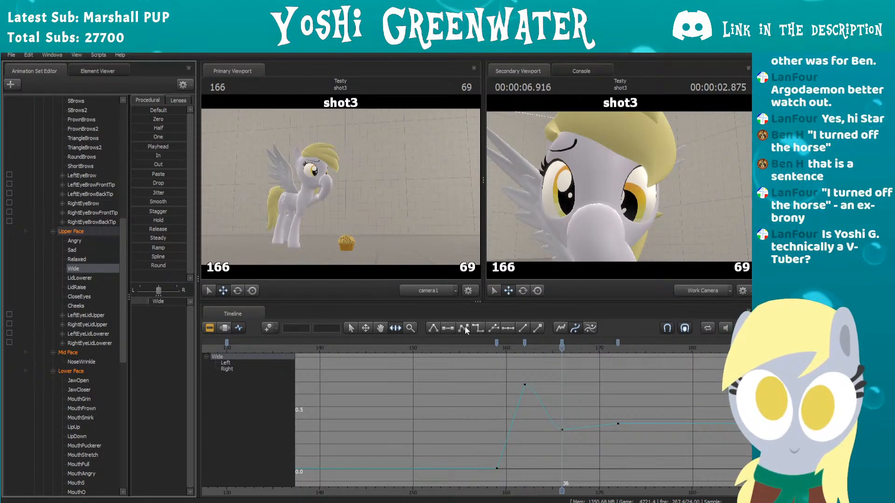
drag(562, 344, 555, 344)
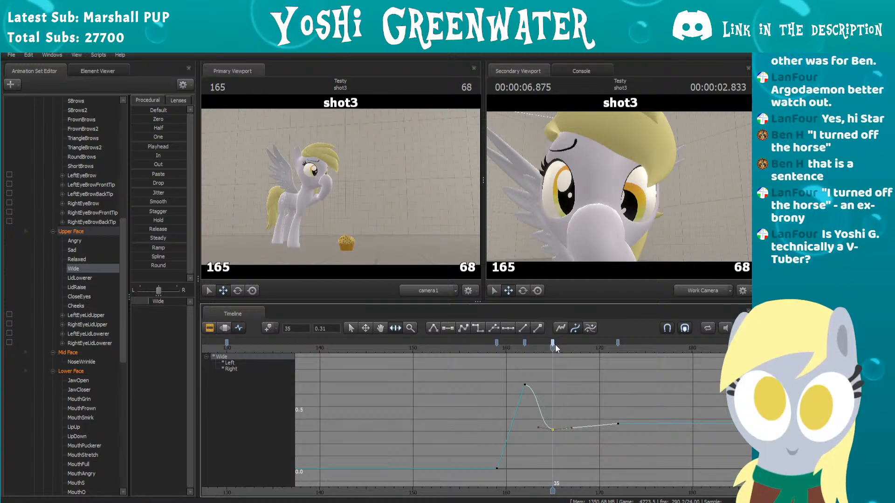
drag(161, 300, 168, 301)
Step: Raise the Wide keyframe at frame 172 to about 0.42 to level out the end of the curve
key(Right)
key(Right)
key(Right)
key(Right)
key(Right)
key(Right)
key(Right)
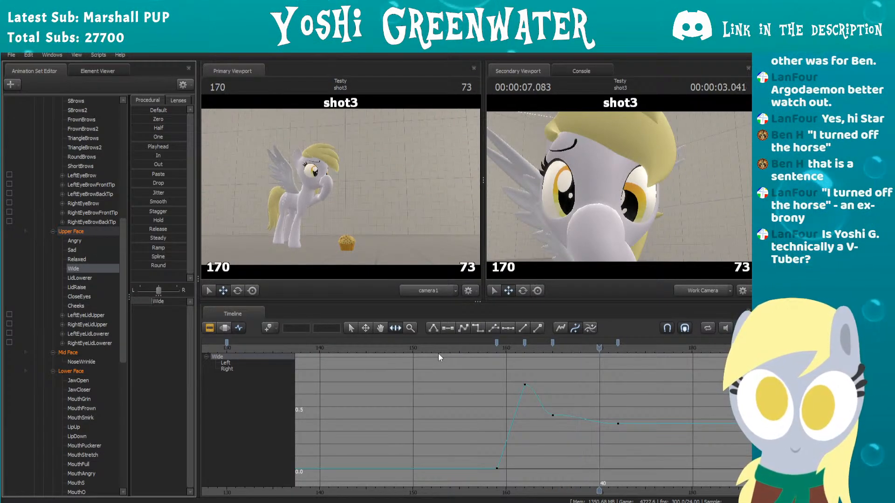
click(617, 341)
click(172, 304)
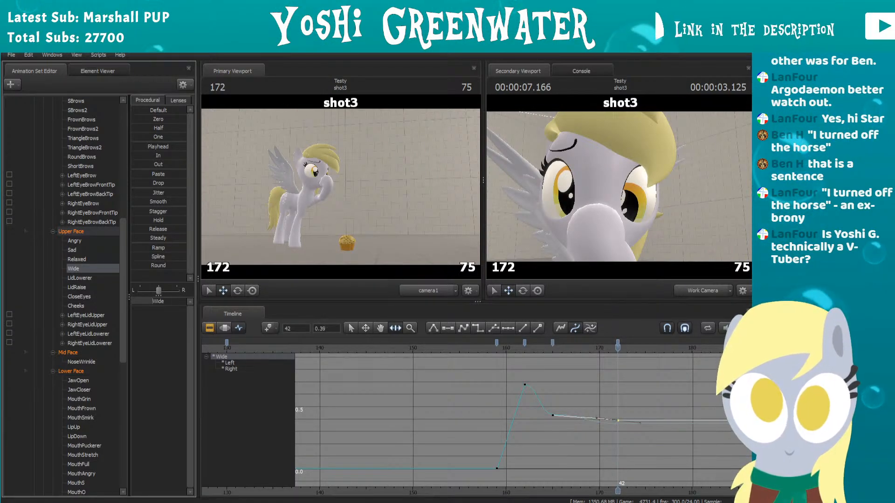
Step: Play the shot through the blink to check the stronger eye-widening reaction
click(451, 349)
key(space)
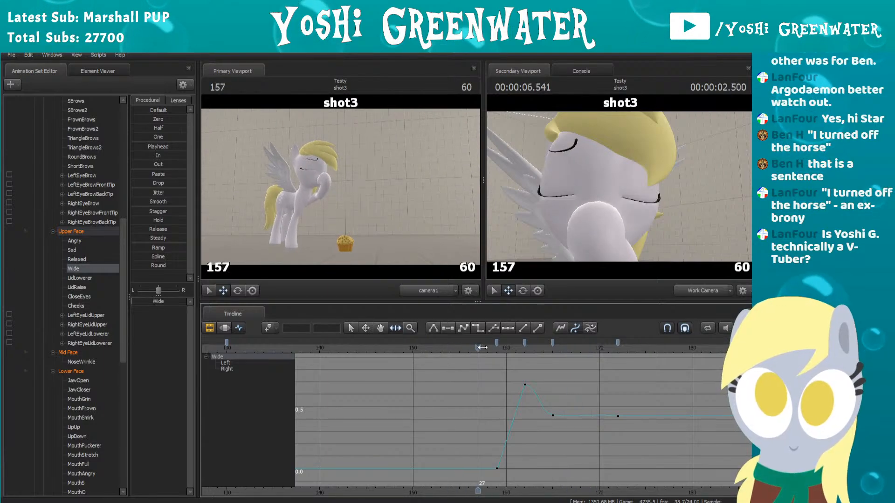
click(574, 342)
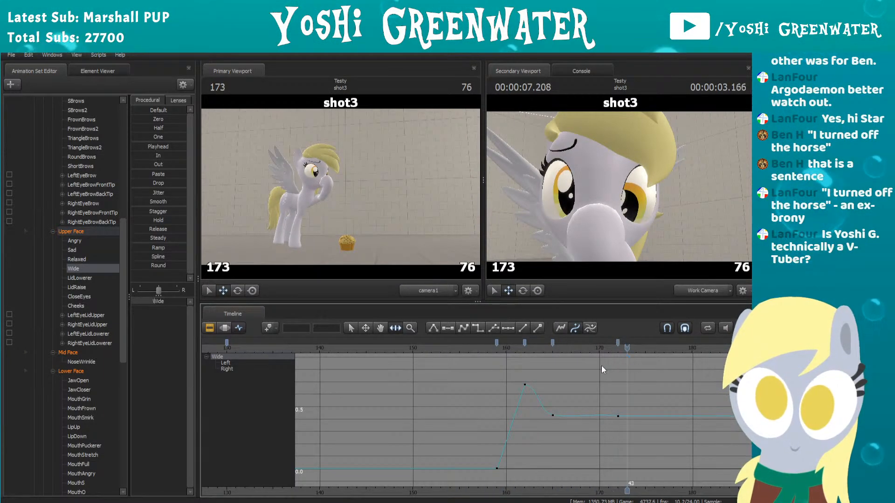
scroll(455, 376, down, 3)
middle_drag(532, 375, 445, 376)
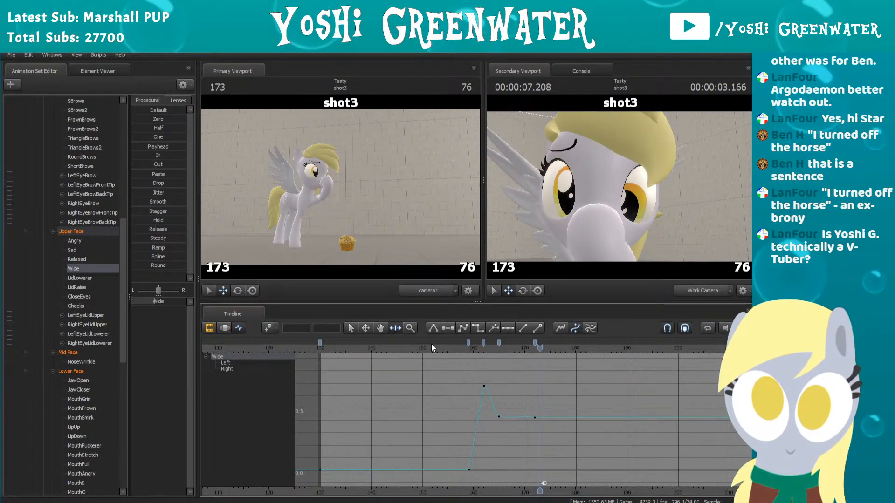
key(space)
key(space)
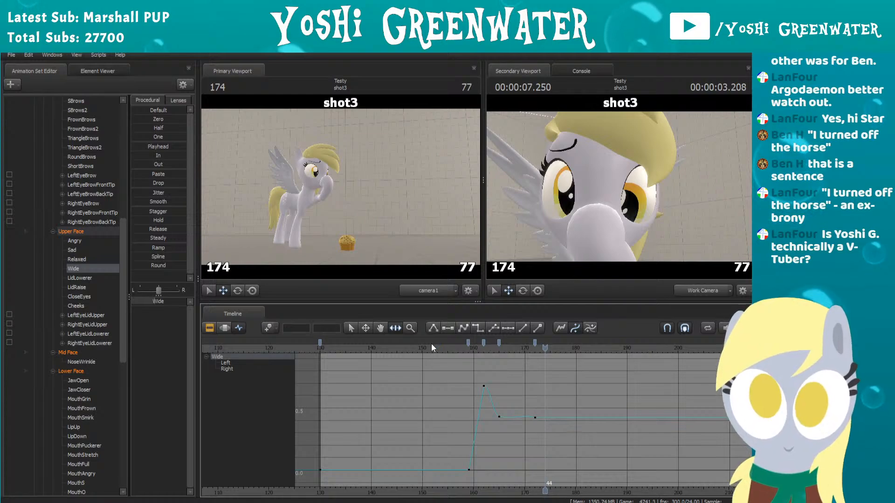
Step: Look through the Lower Face controls and select MouthFrown for editing
scroll(78, 285, down, 4)
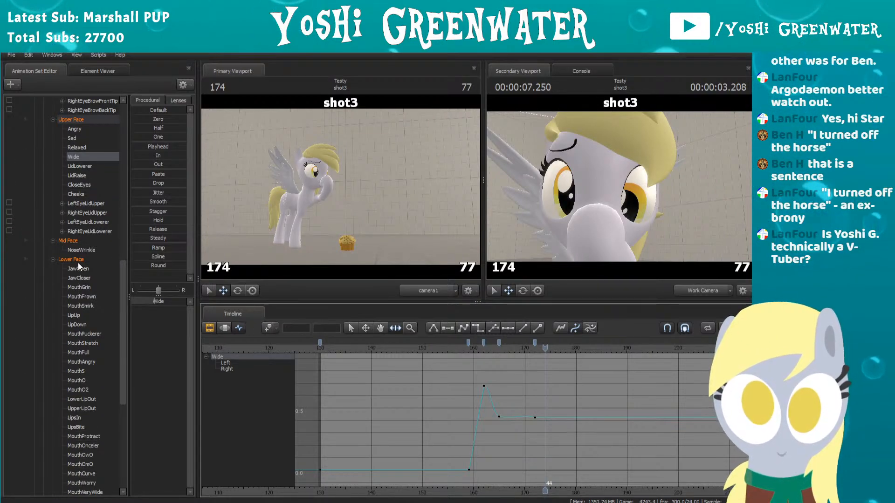
scroll(85, 240, down, 1)
click(86, 240)
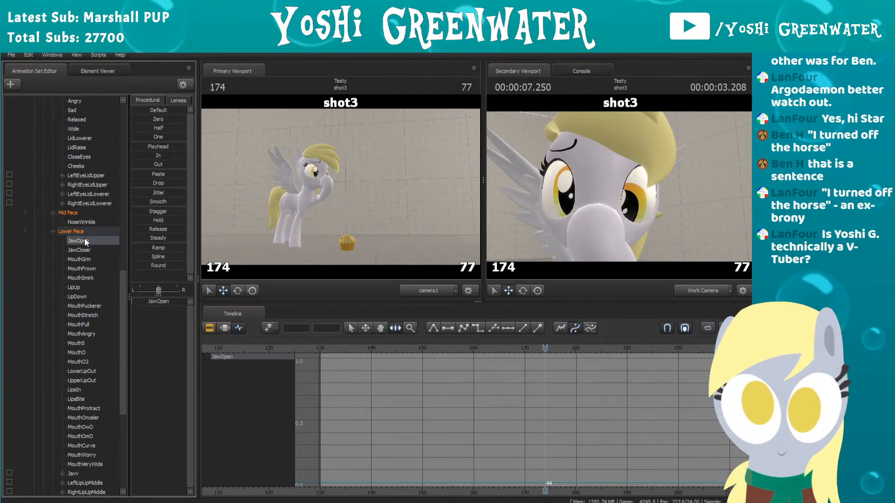
click(406, 349)
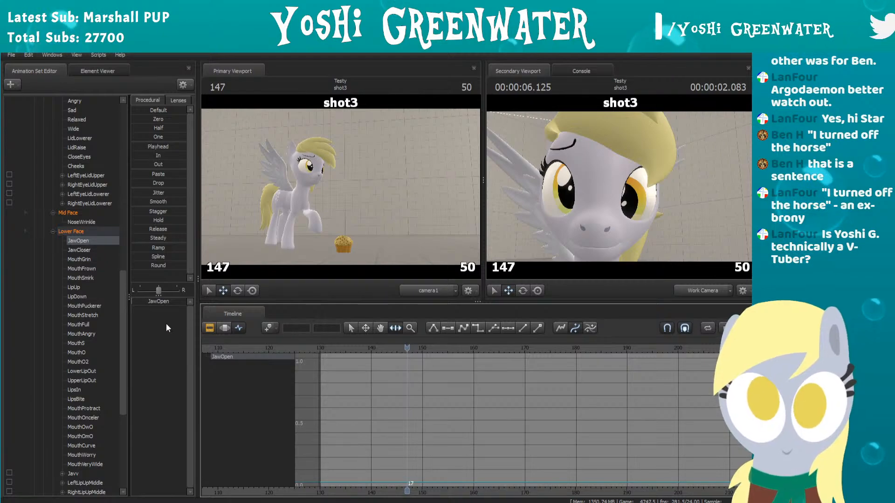
click(78, 260)
click(77, 270)
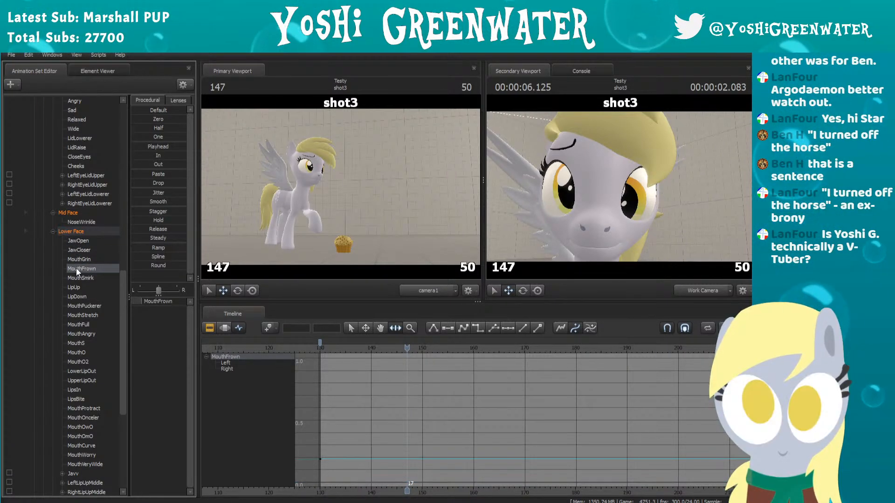
Step: Scrub shot3 from its start to find the frame where the hoof reaches the mouth
scroll(385, 415, down, 1)
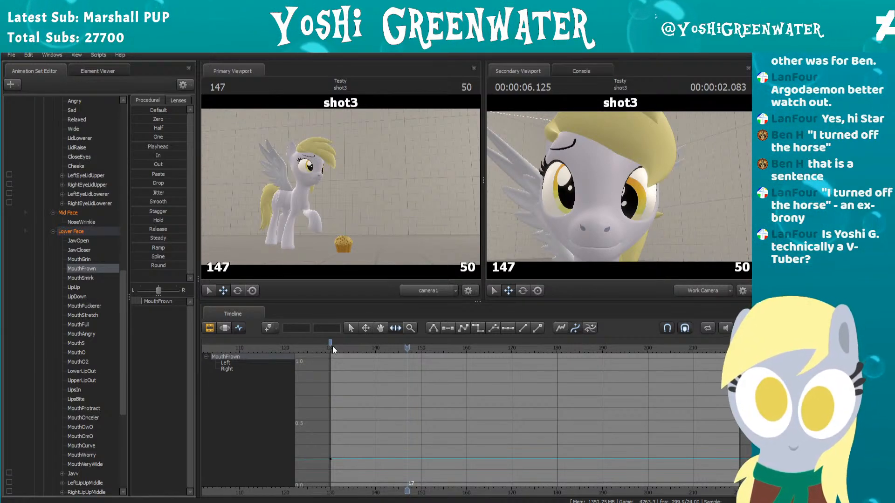
middle_drag(482, 394, 457, 396)
scroll(456, 396, down, 1)
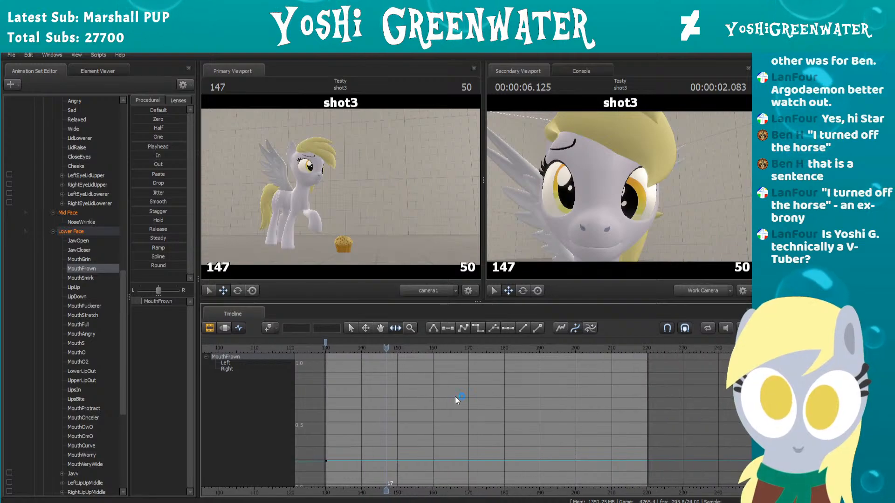
scroll(403, 394, up, 1)
drag(386, 346, 317, 348)
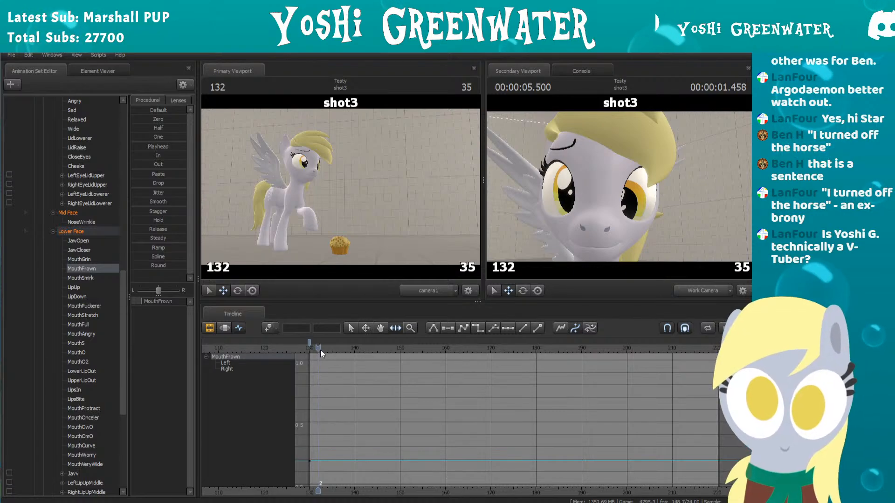
drag(320, 349, 407, 344)
key(Right)
key(Right)
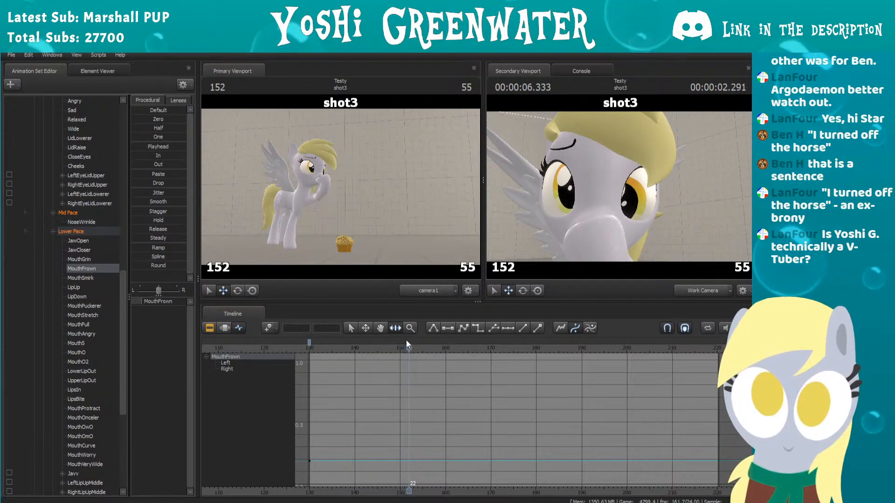
Step: Reframe the work camera on the mouth from the side and set MouthFrown to about 0.3 at frame 152
drag(613, 196, 707, 196)
key(a)
key(w)
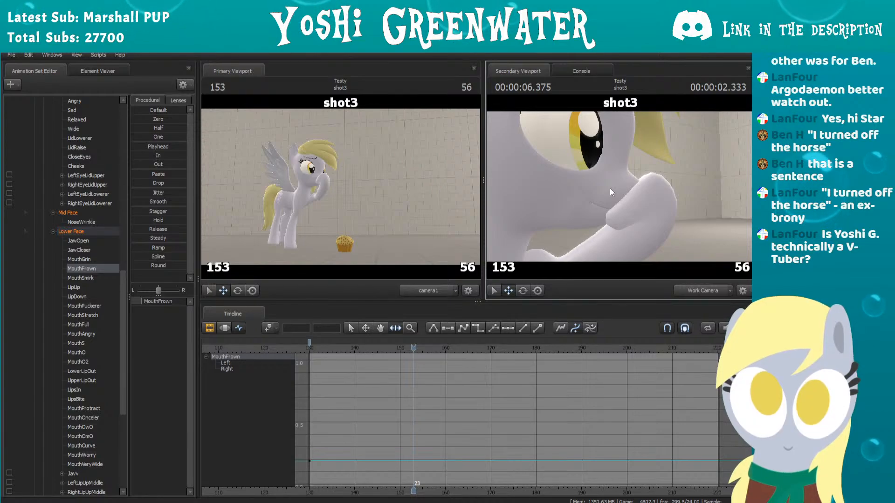
drag(714, 350, 703, 350)
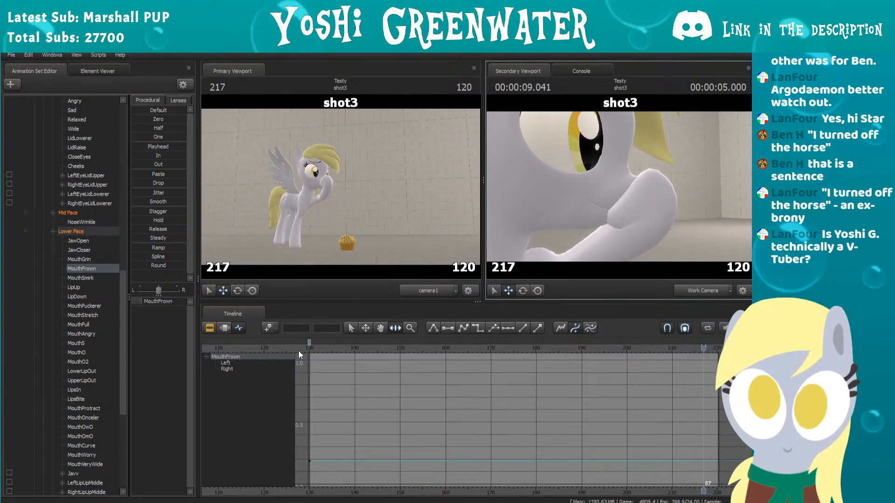
drag(317, 349, 407, 336)
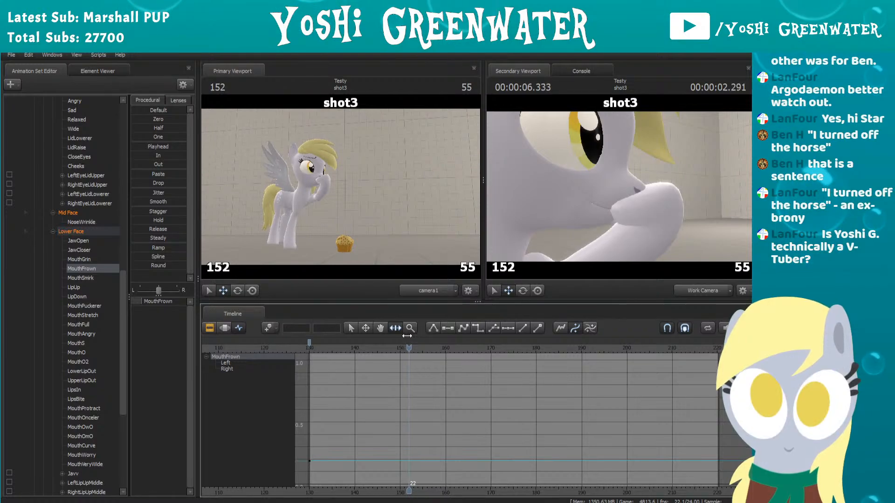
drag(160, 301, 166, 301)
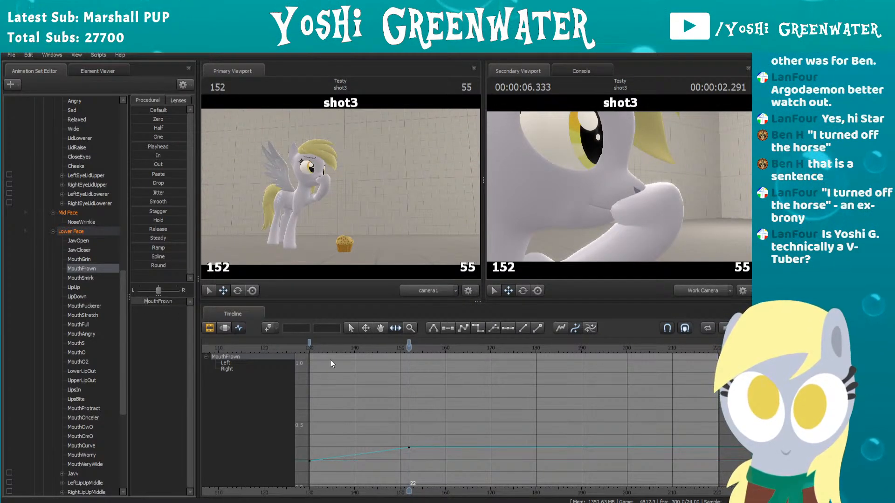
Step: Raise MouthFrown to about 0.8 at frame 155 and ease it down slightly at frame 159
key(space)
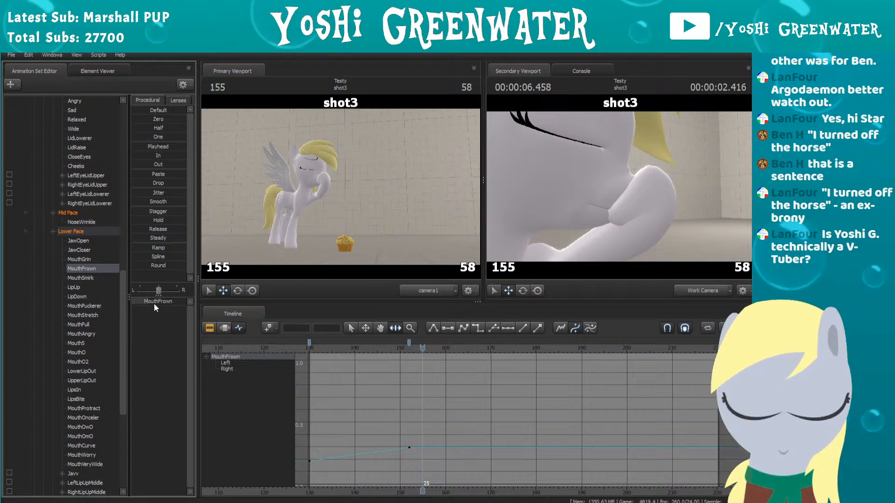
drag(153, 301, 176, 302)
key(Right)
key(Right)
key(Right)
key(Right)
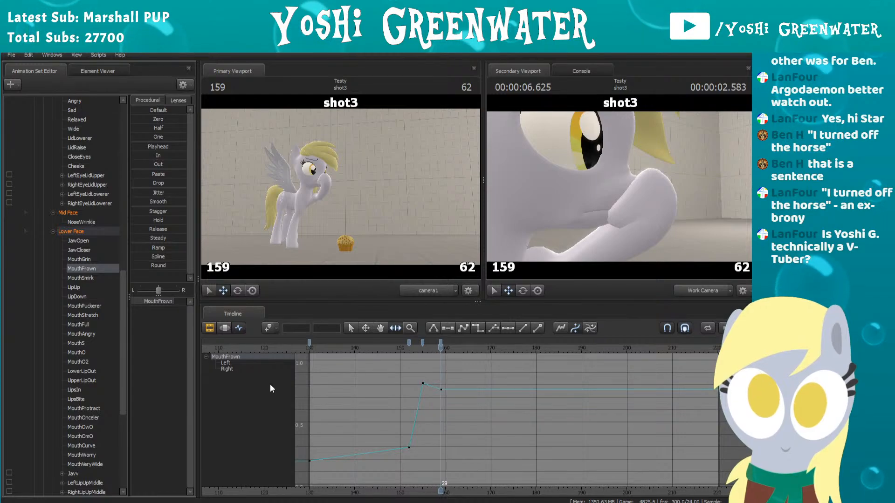
Step: Play and scrub the hoof contact to review the frown's timing
click(364, 348)
key(space)
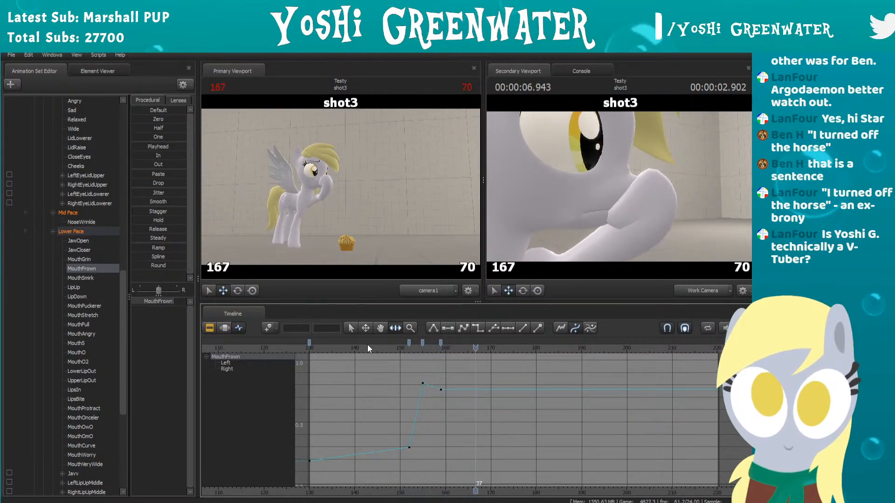
click(373, 345)
key(space)
drag(373, 346, 330, 348)
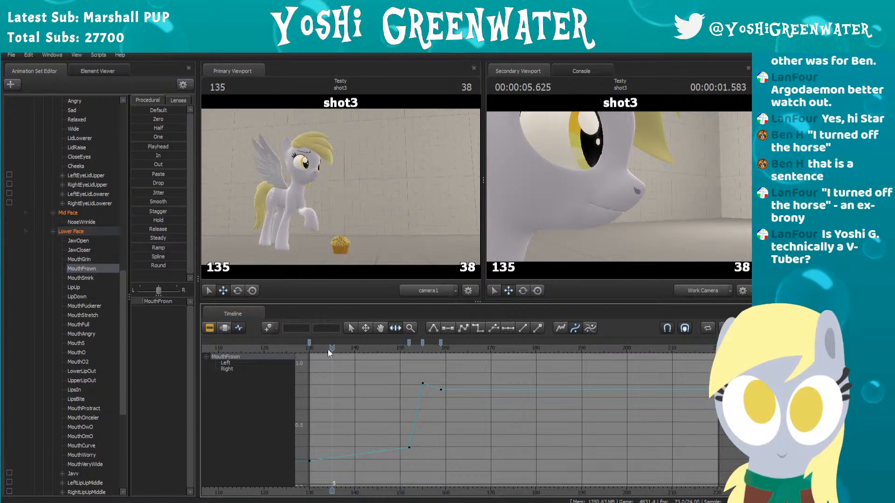
Step: Give MouthFrown's keyframe at frame 130 a stepped tangent that holds its value until frame 152, and play the result
click(309, 343)
key(4)
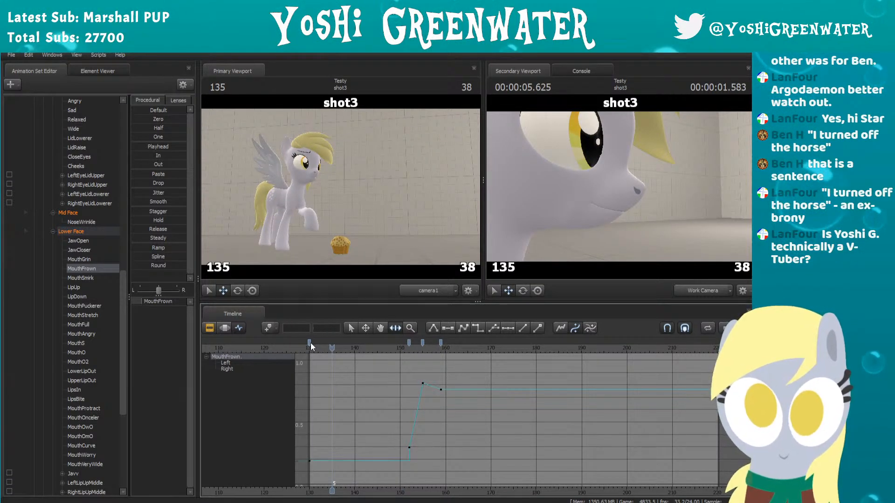
click(317, 348)
key(space)
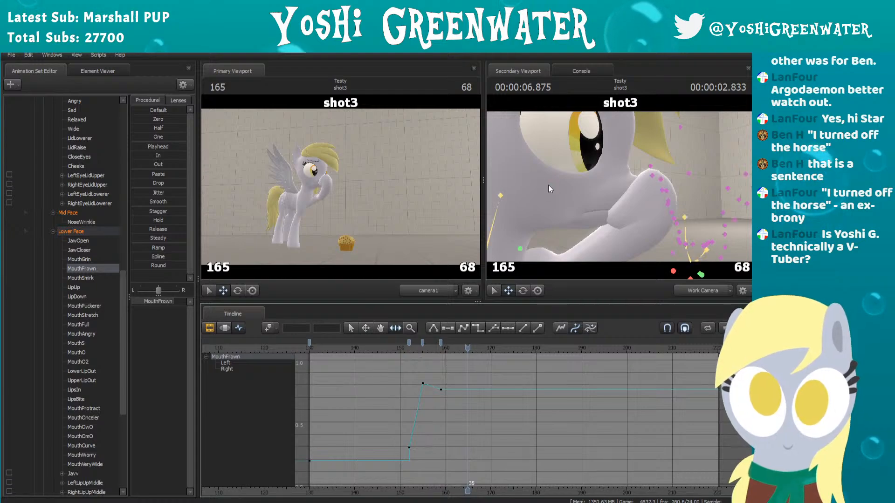
Step: Pull the work camera back to show the face in profile and scrub frames 147 to 159 to inspect the mouth
drag(626, 167, 562, 156)
key(s)
mouse_move(619, 187)
mouse_down()
mouse_move(643, 205)
mouse_move(619, 185)
mouse_move(622, 192)
mouse_up()
key(z)
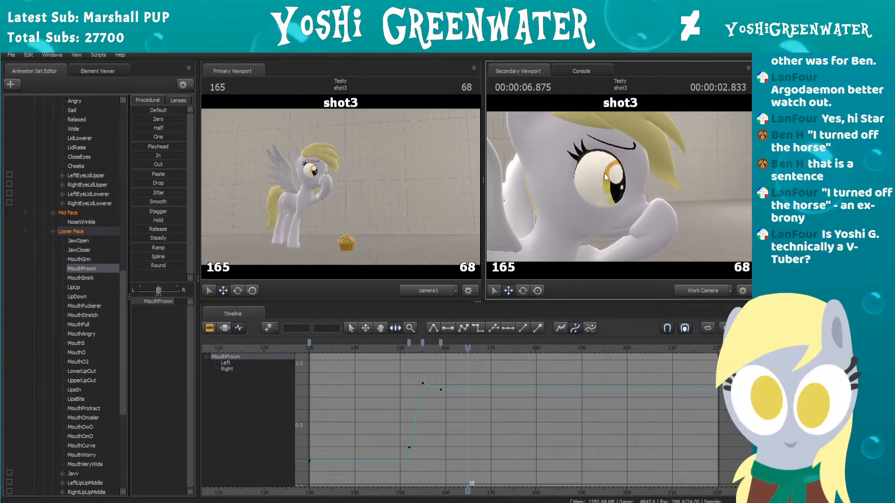
drag(419, 345, 385, 347)
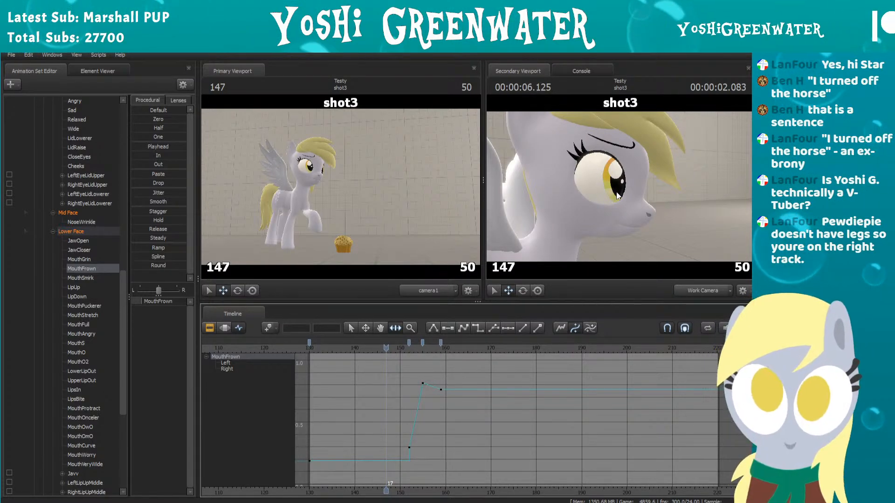
drag(390, 348, 440, 339)
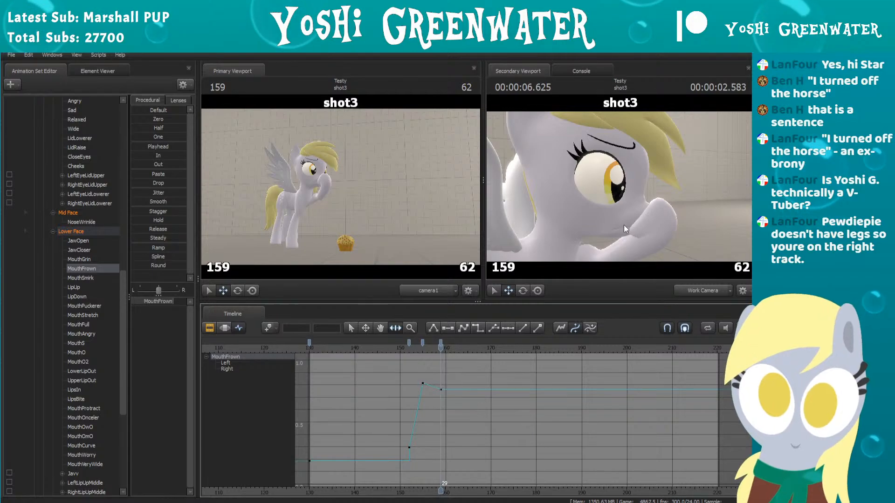
Step: Play the hoof contact through frame 169 and select MouthFrown's keyframe at frame 152 for a closer look
click(379, 346)
key(space)
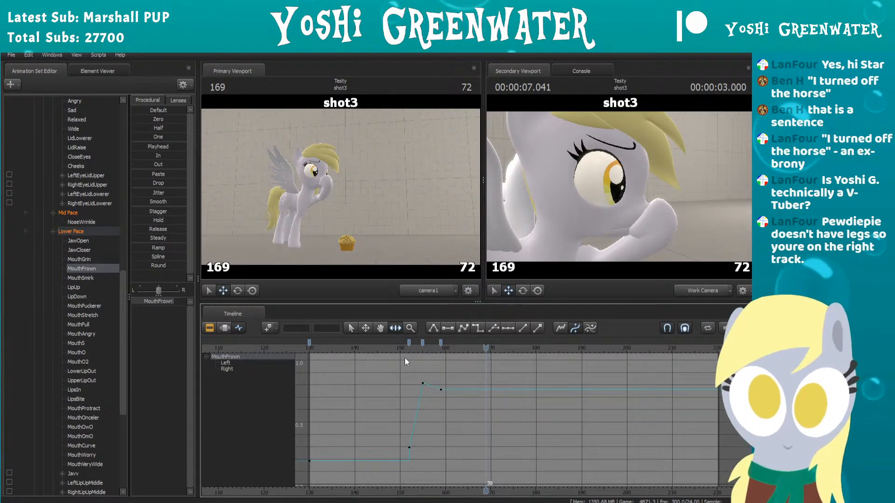
scroll(404, 357, up, 1)
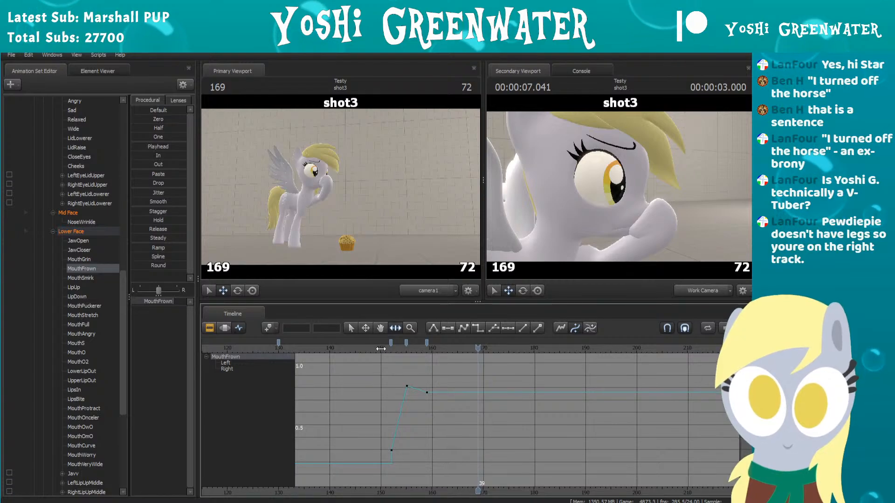
click(390, 347)
click(391, 344)
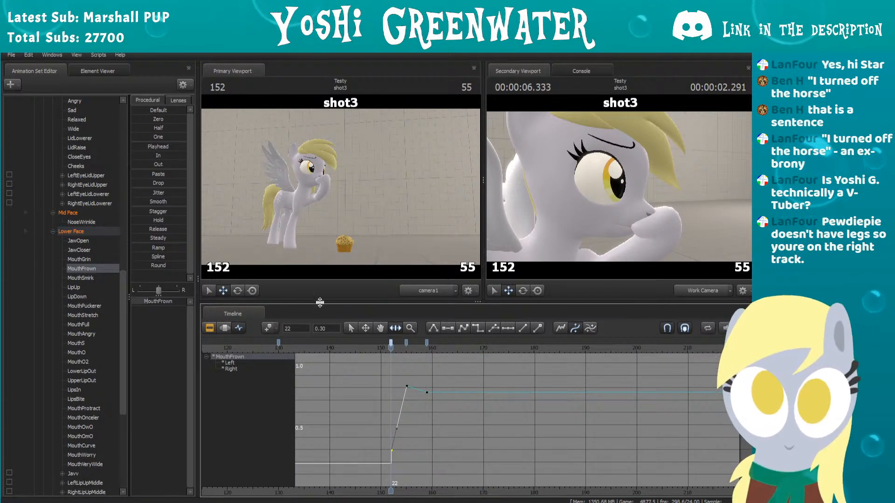
Step: Enlarge the timeline area slightly and frame MouthFrown's curve from frame 130 onward
drag(379, 304, 379, 293)
scroll(376, 376, down, 2)
middle_drag(376, 375, 407, 378)
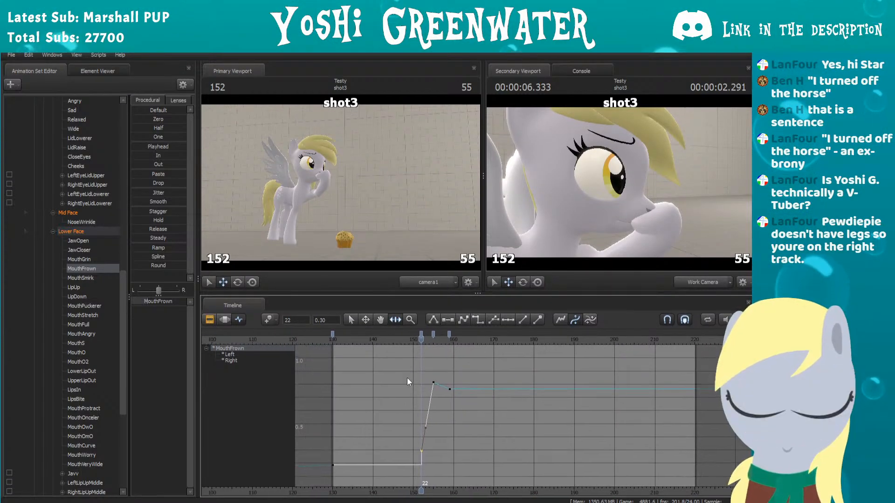
scroll(407, 378, up, 1)
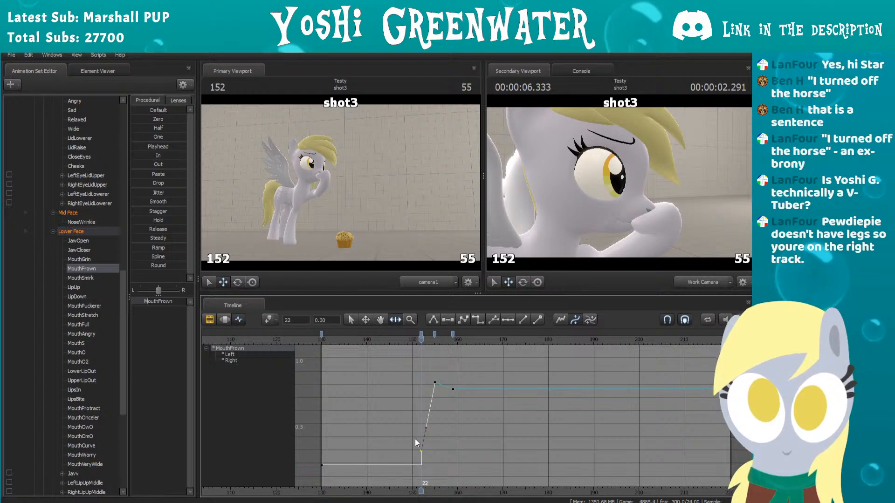
Step: Ease MouthFrown down to about 0.68 with a new keyframe at frame 169, and play the result from just before frame 152
drag(407, 343, 499, 337)
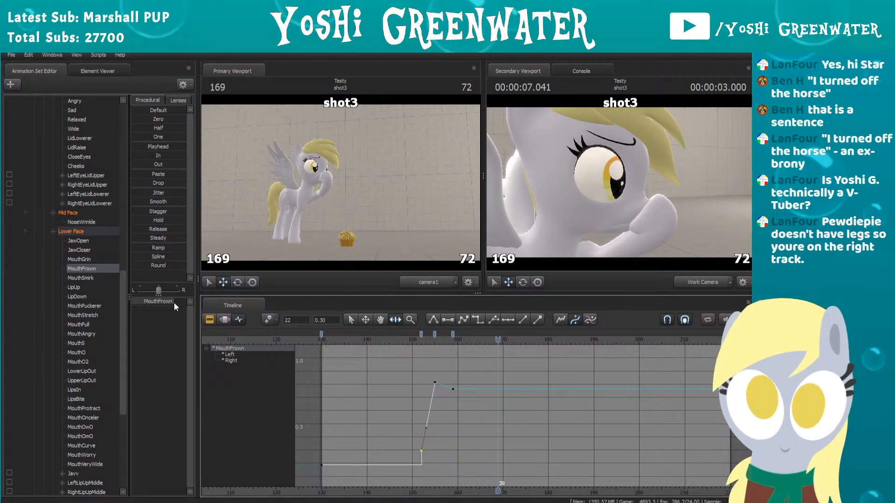
drag(175, 303, 172, 303)
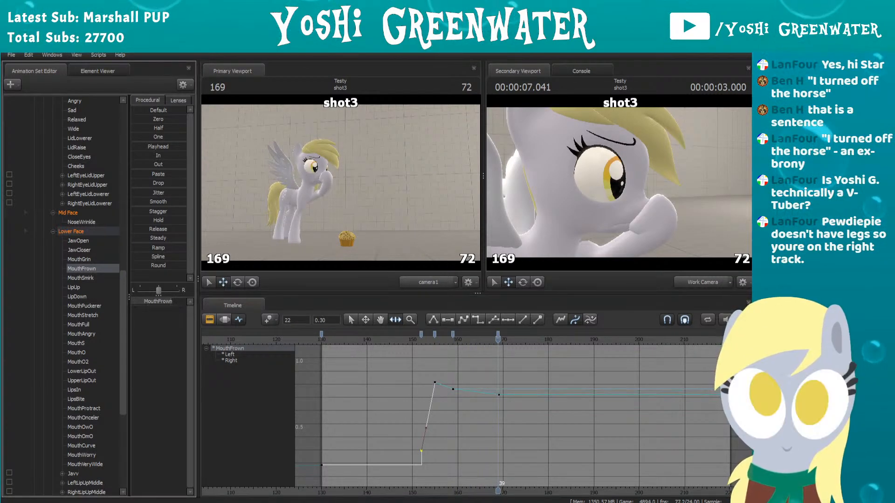
click(414, 339)
key(space)
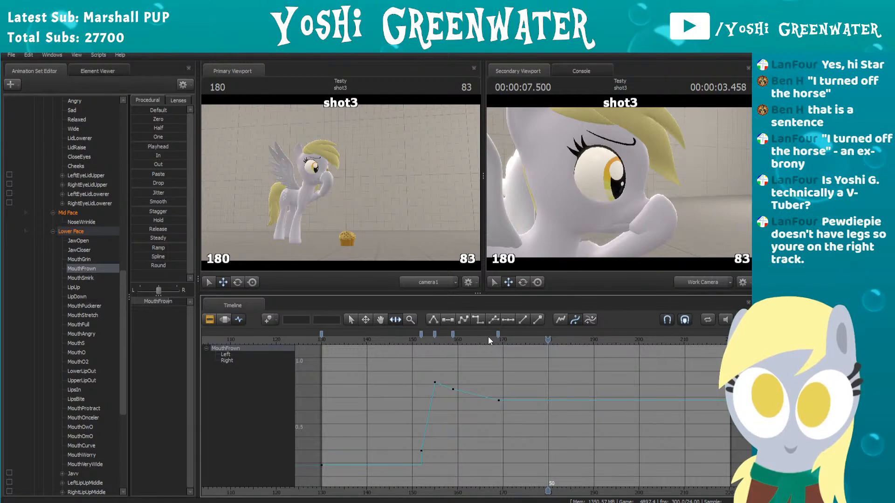
Step: Move MouthFrown's last keyframe earlier to frame 165 and check the face at frames 180 and 181
drag(499, 334, 547, 341)
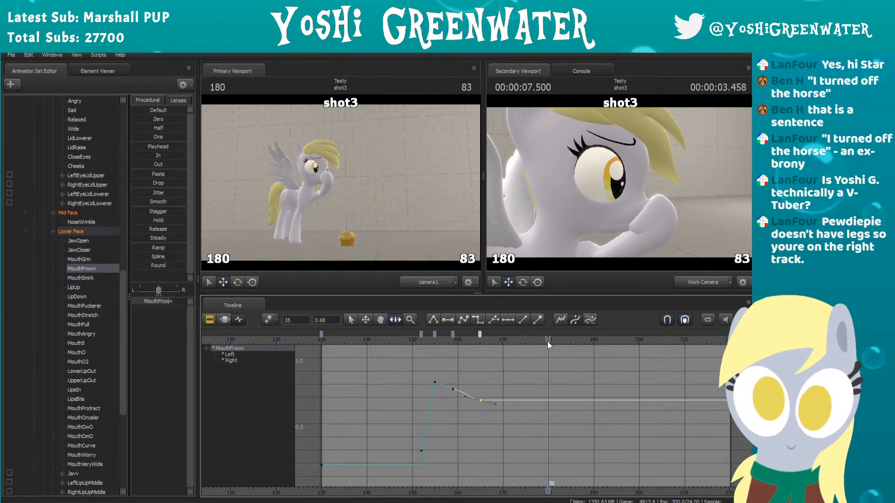
key(Right)
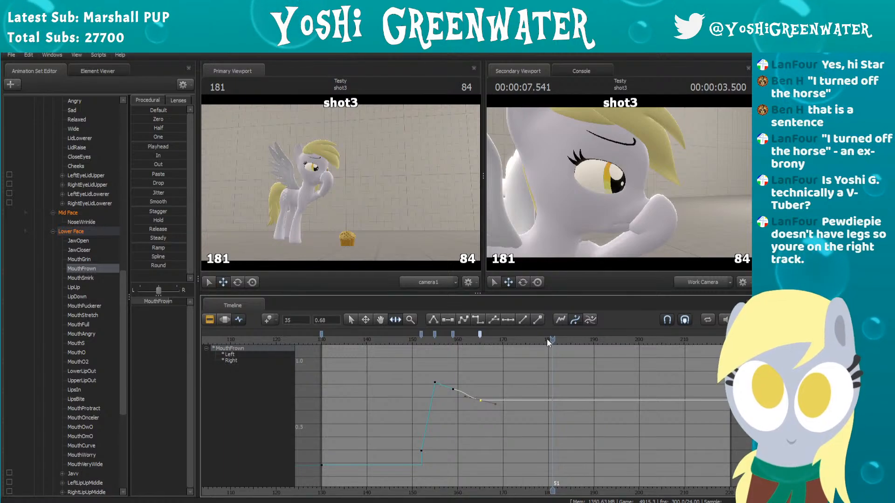
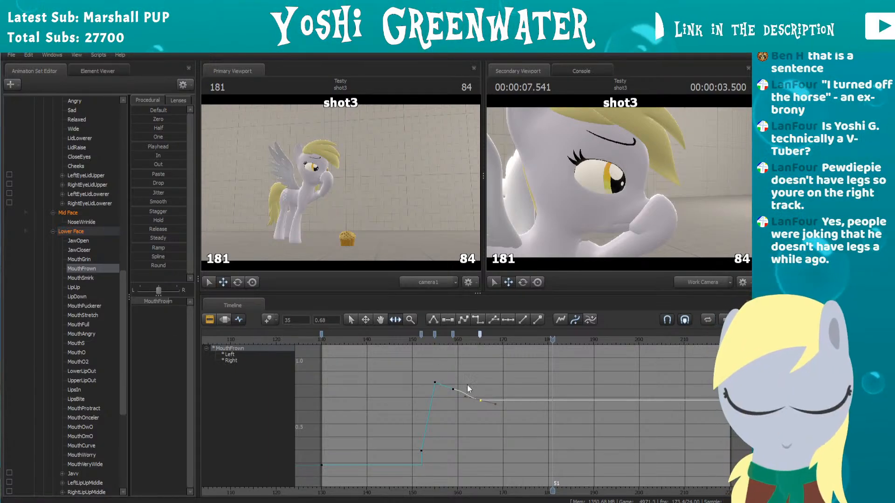
Step: Hold MouthFrown at 0.68 with a new keyframe at frame 181, and flatten the curve between frames 165 and 181
scroll(509, 366, up, 2)
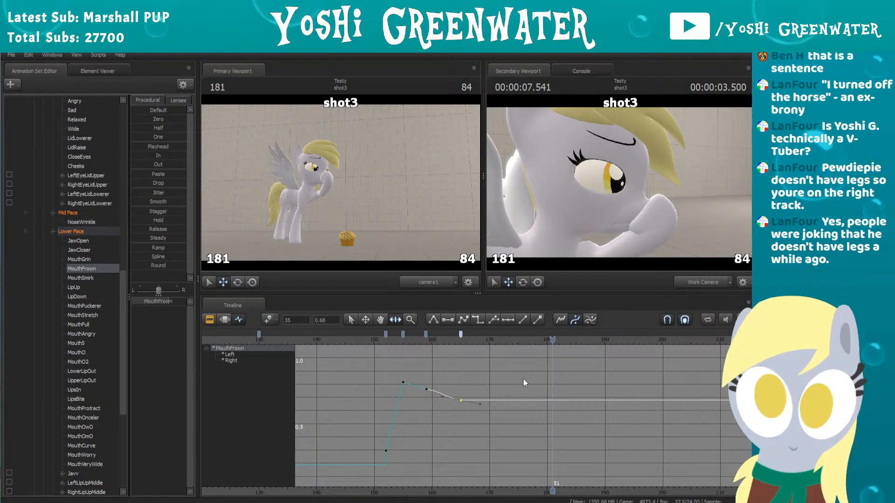
drag(514, 340, 535, 333)
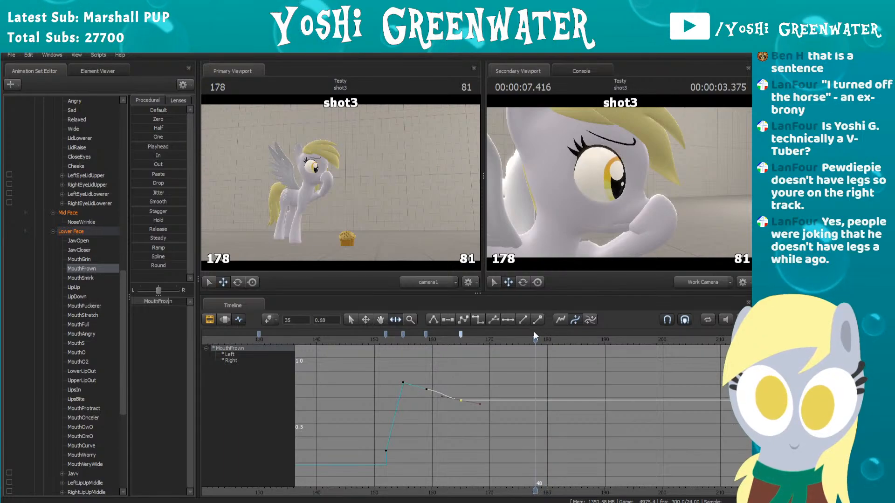
key(Right)
key(Right)
key(Right)
key(Right)
key(Left)
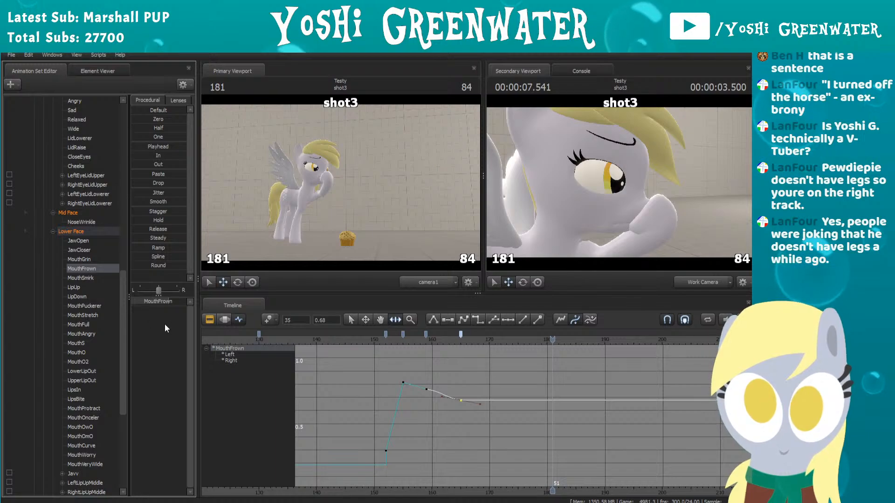
click(523, 378)
click(460, 333)
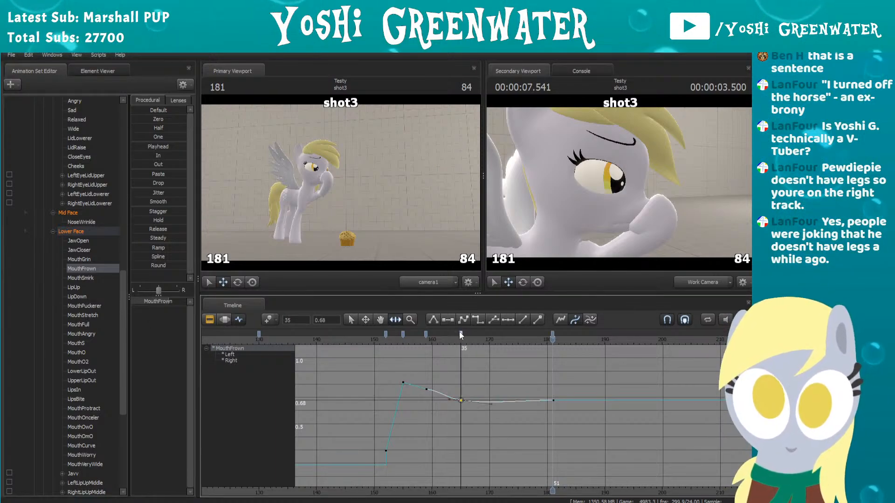
key(2)
click(505, 352)
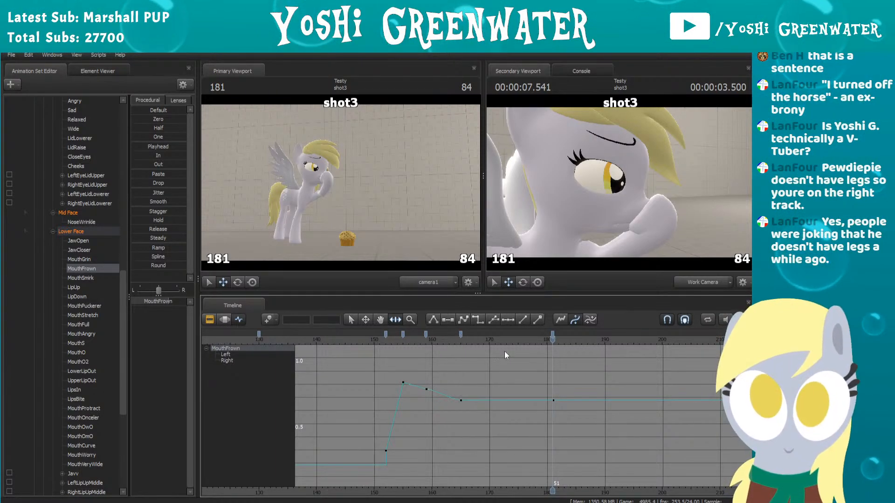
Step: Check the closed-eye frames of the blink and raise MouthFrown slightly with a new keyframe at frame 184
key(Right)
key(Right)
key(Right)
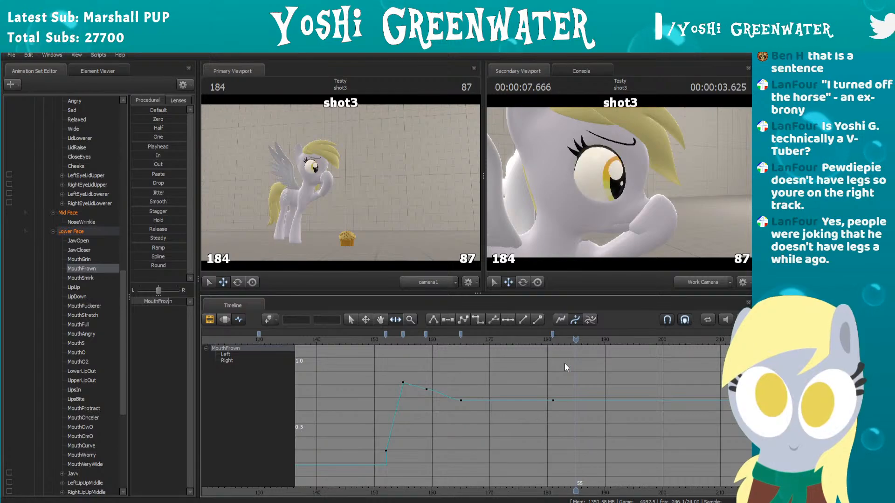
key(Left)
key(Left)
key(Left)
key(Right)
key(Right)
key(Right)
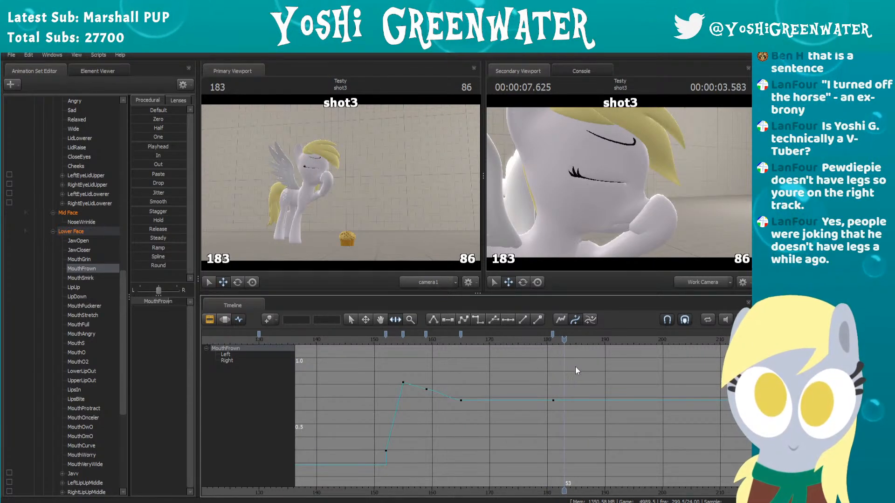
drag(173, 301, 173, 301)
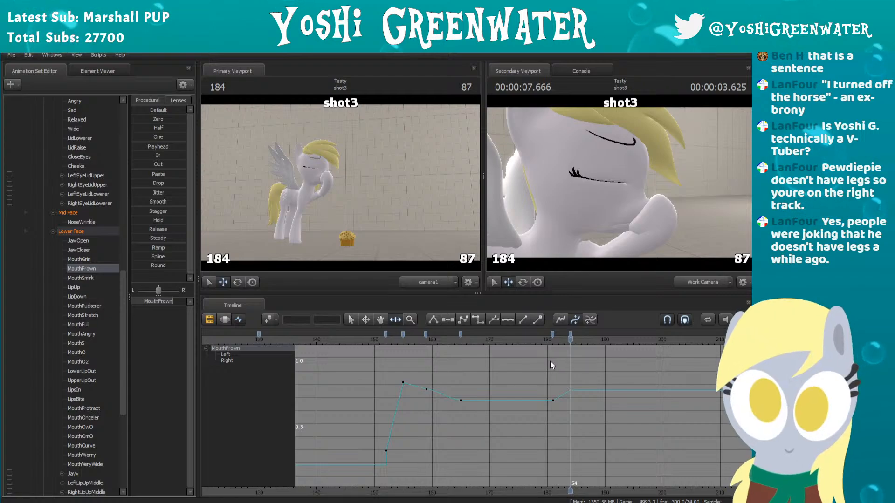
Step: Drop MouthFrown to zero with a new keyframe at frame 187, and play the change through the blink
middle_drag(572, 371, 515, 388)
key(Right)
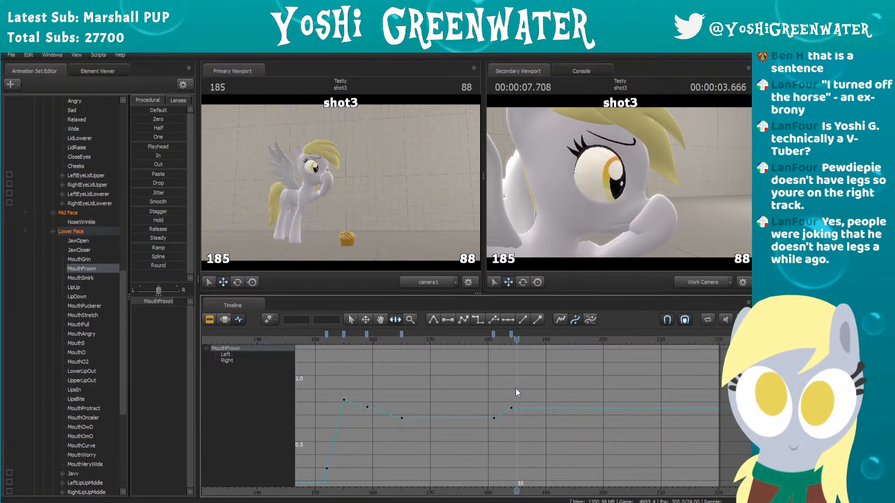
key(Right)
key(Right)
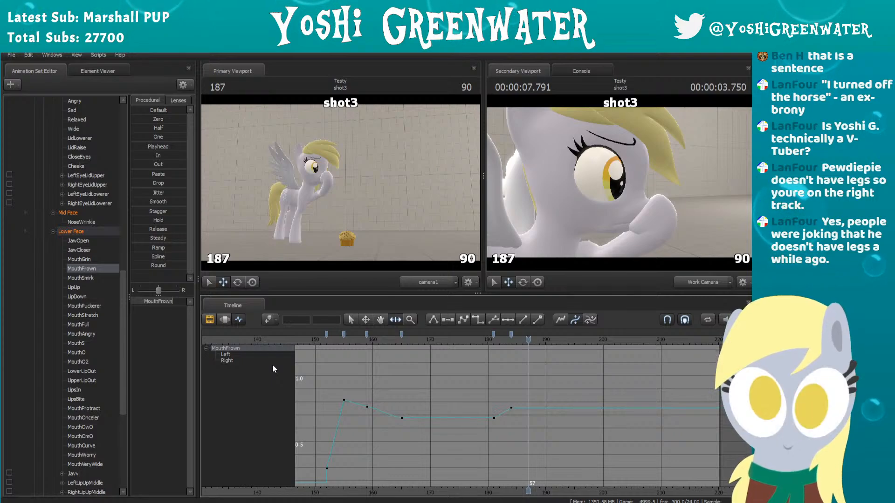
drag(172, 301, 149, 300)
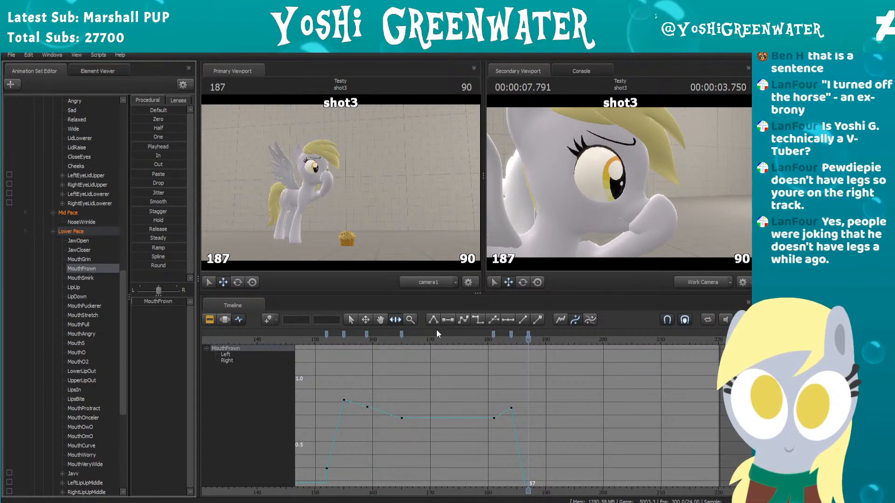
click(511, 335)
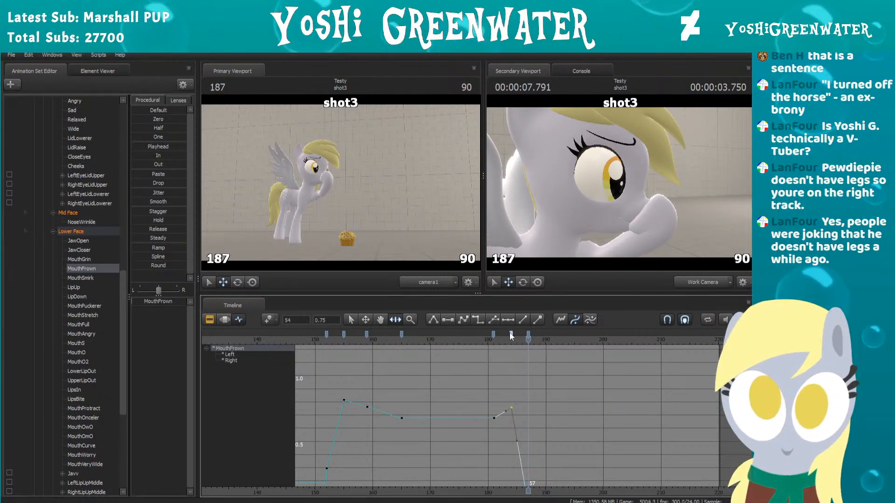
click(473, 341)
key(space)
click(472, 340)
key(space)
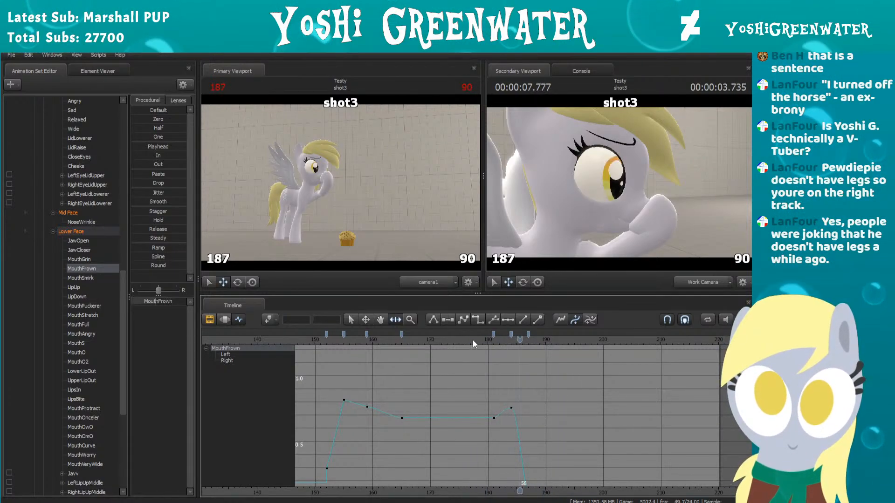
key(space)
Step: Hold MouthGrin at 0.00 with keyframes at frames 184 and 130, and frame its curve around the shot
scroll(520, 358, up, 2)
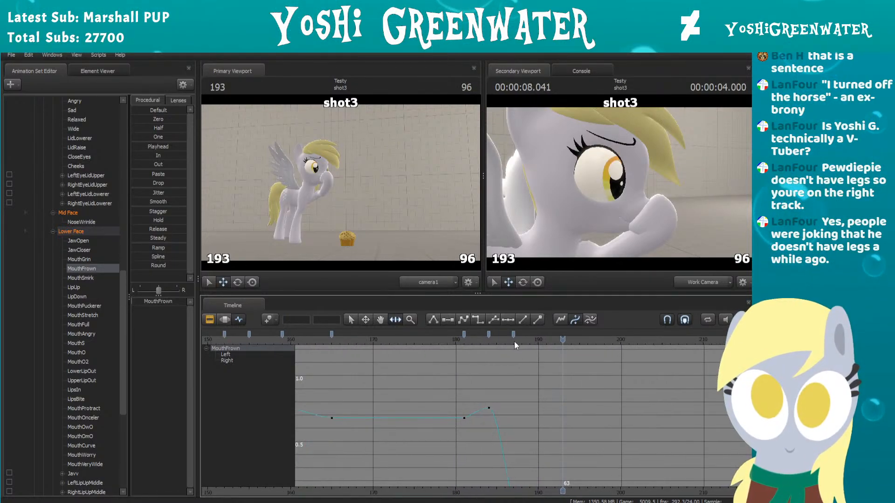
drag(438, 341, 479, 346)
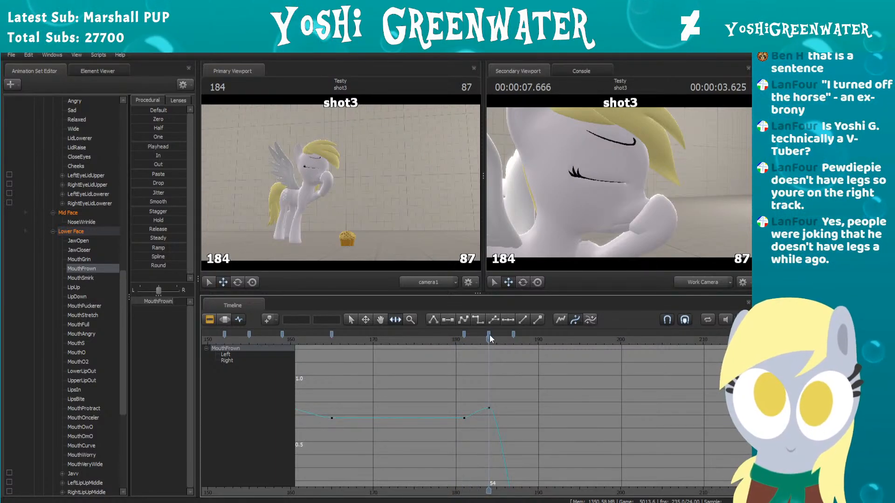
click(92, 259)
scroll(535, 373, down, 5)
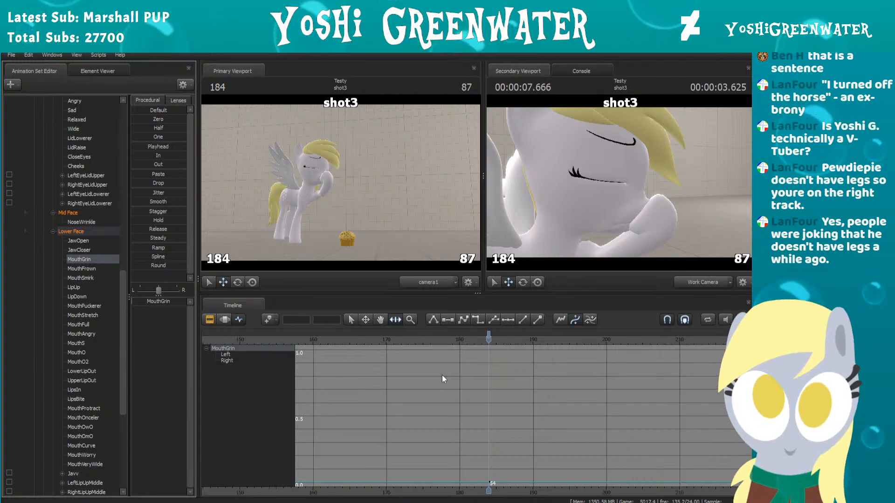
drag(359, 337, 355, 336)
key(m)
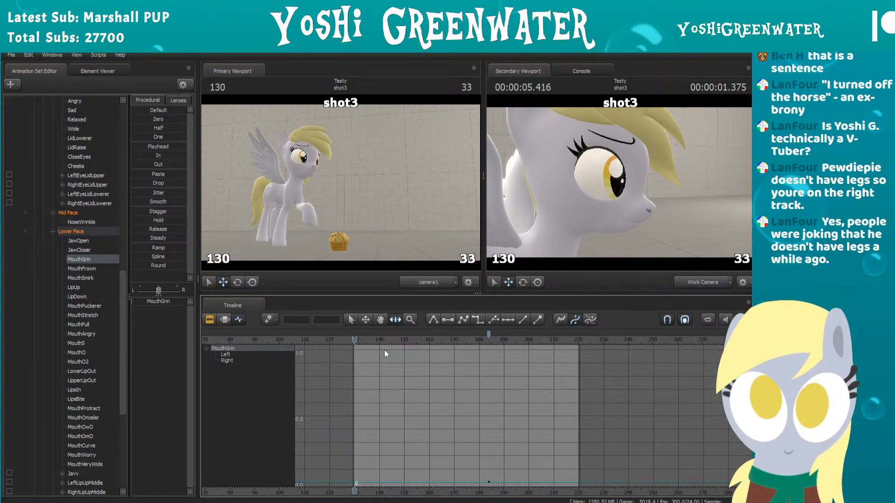
drag(489, 335, 486, 340)
scroll(488, 368, up, 5)
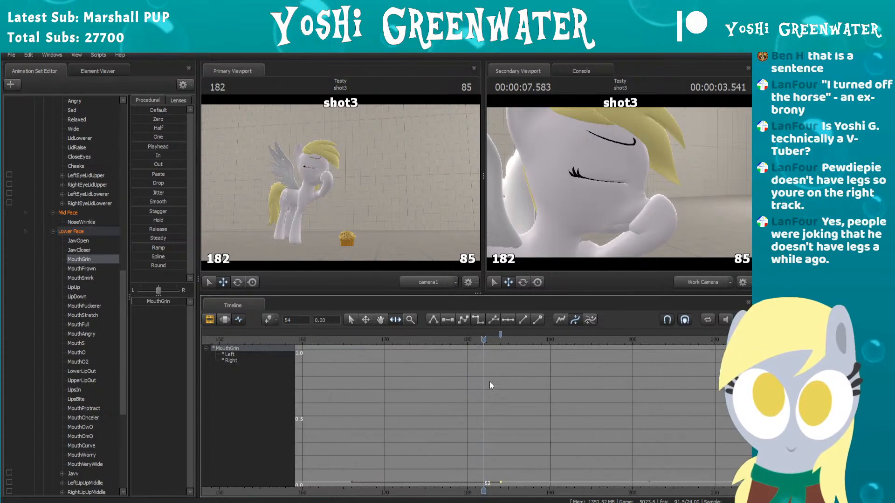
key(a)
scroll(627, 395, down, 5)
middle_drag(627, 396, 467, 415)
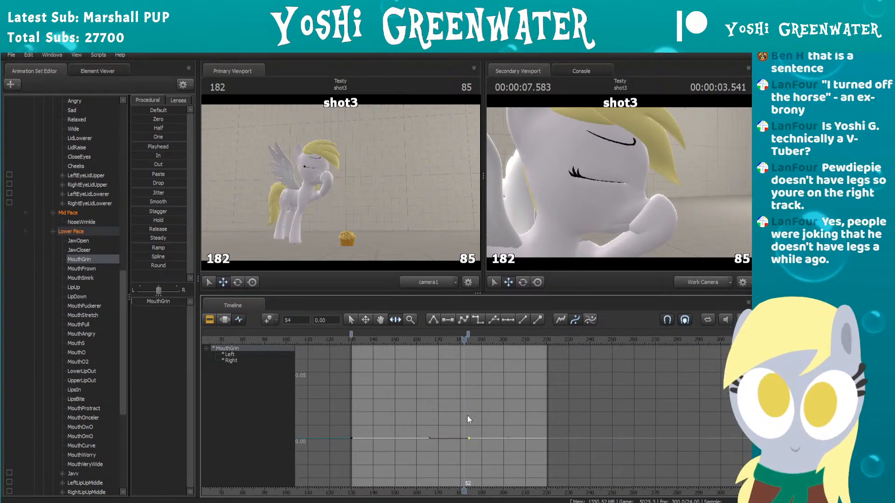
Step: Raise MouthGrin strongly with a new keyframe at frame 190, and play the result from just before the blink
scroll(466, 409, up, 6)
key(space)
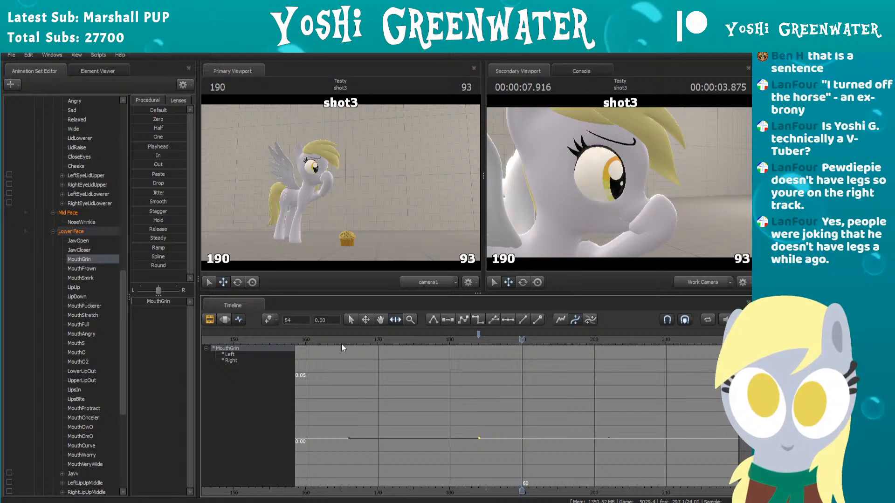
drag(159, 303, 176, 301)
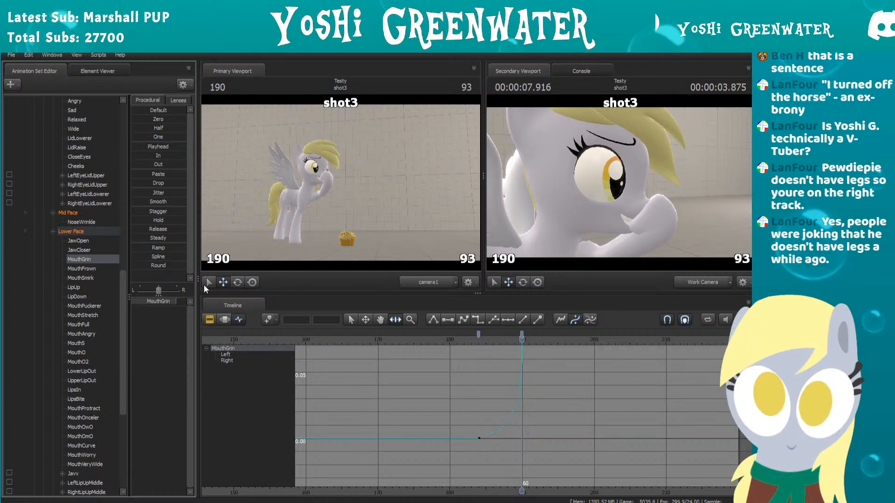
click(436, 340)
key(space)
key(space)
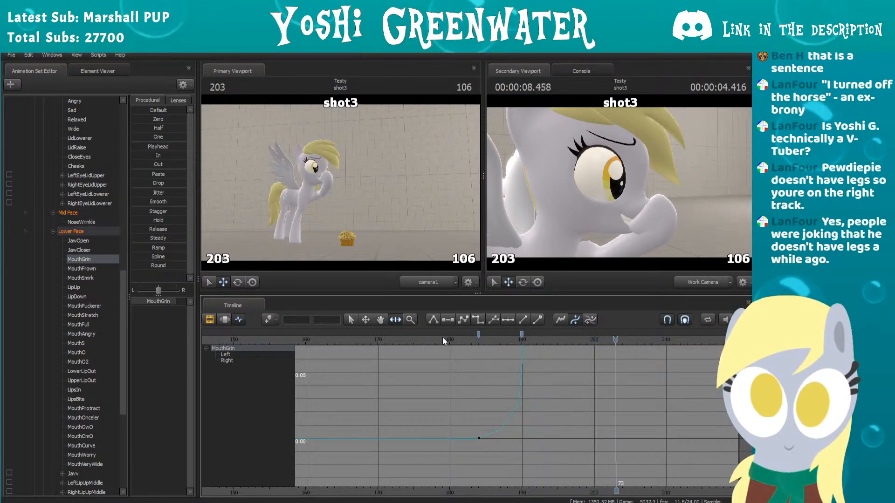
Step: Frame MouthGrin's keyframes at frames 184 and 190 and examine the shape of the curve between them
scroll(512, 340, down, 3)
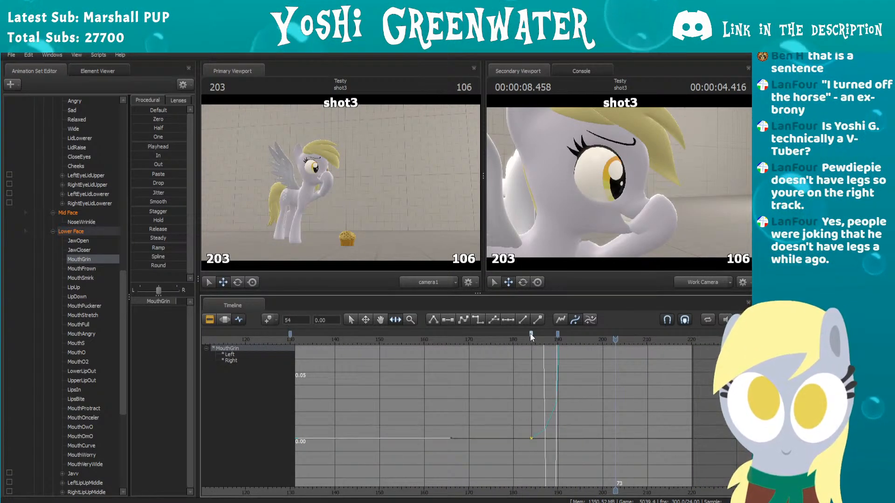
scroll(521, 354, down, 3)
scroll(520, 364, down, 5)
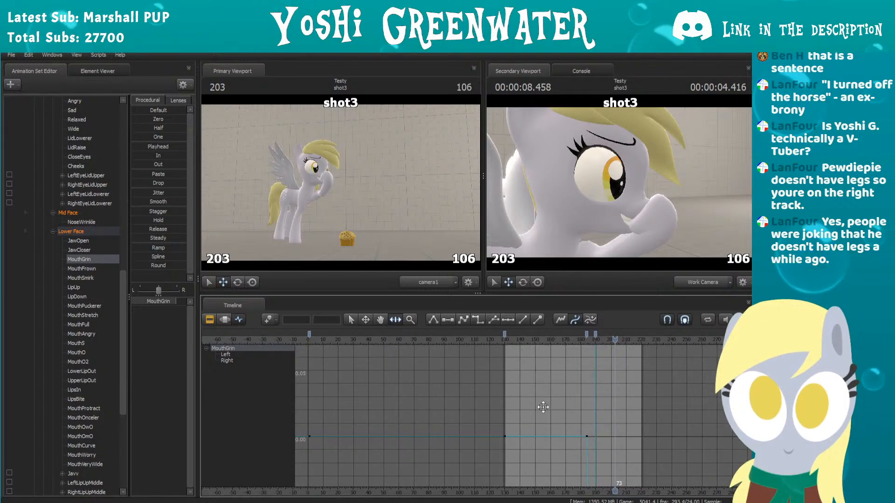
scroll(533, 379, up, 2)
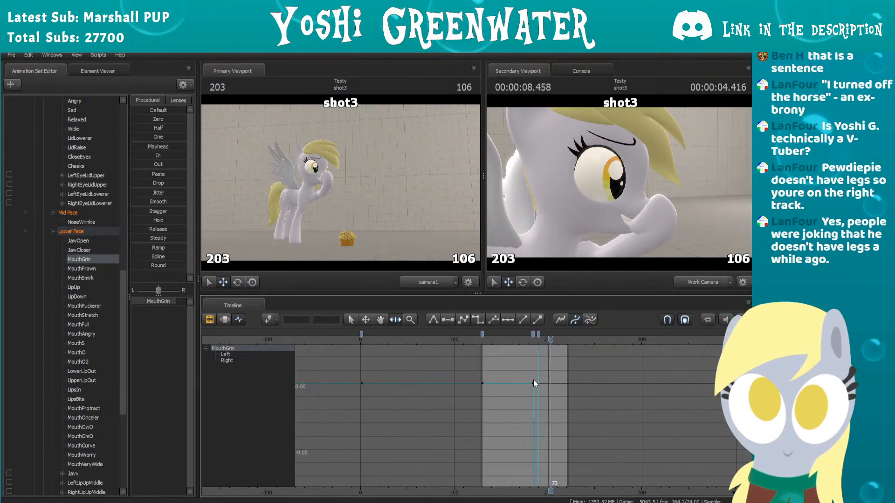
click(532, 334)
key(f)
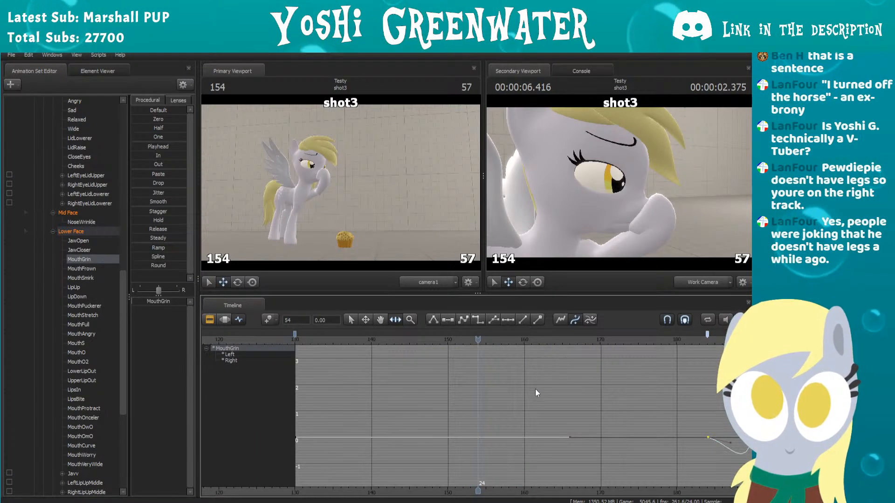
scroll(536, 390, down, 2)
middle_drag(542, 394, 469, 396)
scroll(625, 407, up, 3)
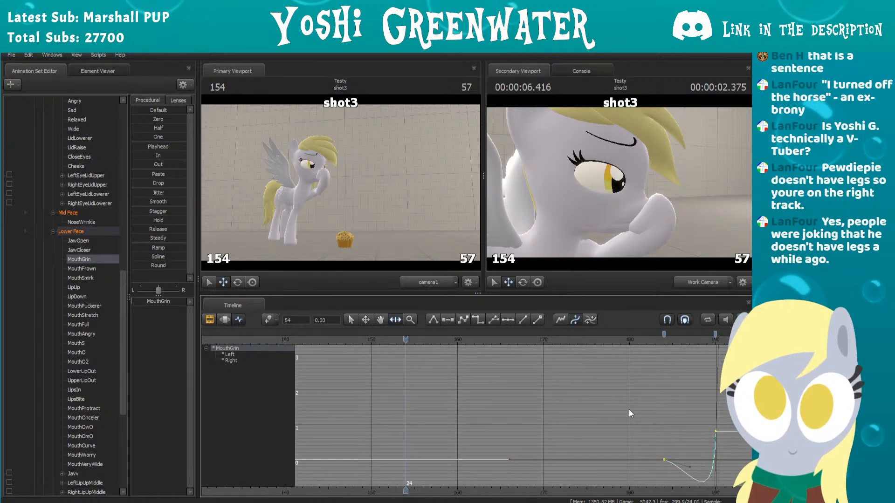
middle_drag(629, 413, 502, 382)
alt+right_drag(502, 382, 597, 413)
middle_drag(597, 413, 425, 394)
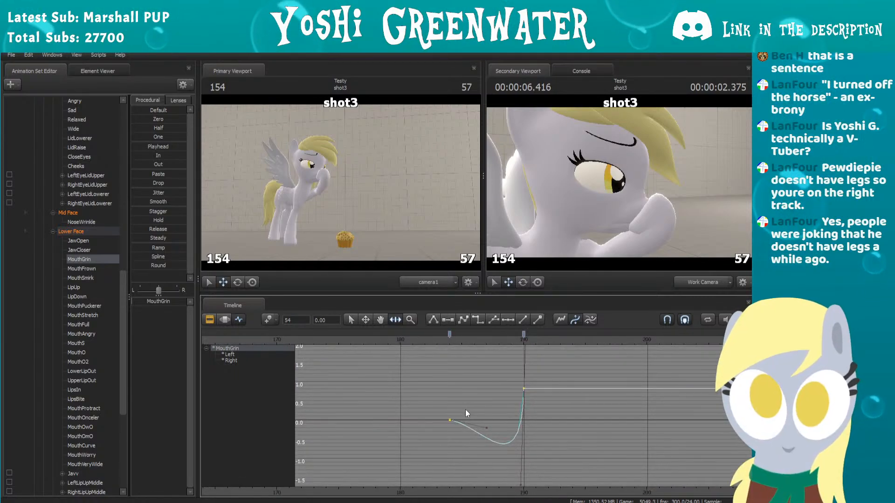
drag(451, 339, 521, 337)
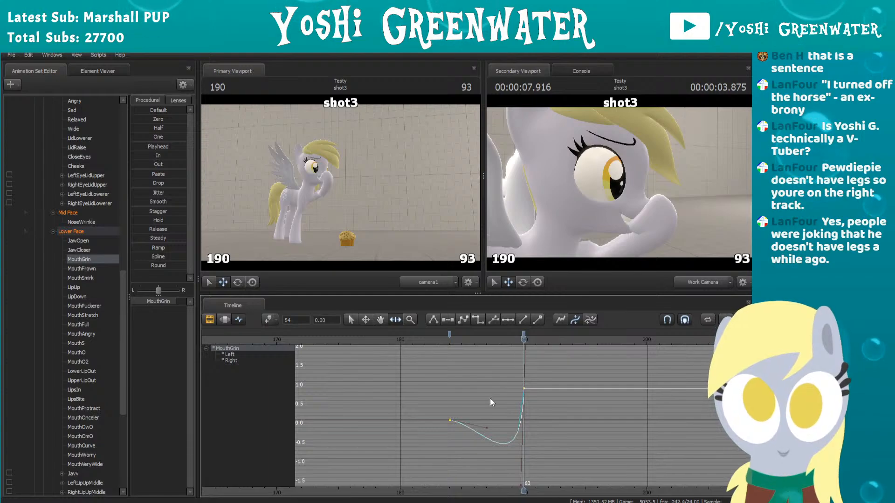
Step: Step back through the grin transition and add a MouthGrin keyframe at frame 185 to straighten the rise
scroll(488, 401, up, 5)
key(Left)
key(Left)
key(Left)
key(Left)
key(Left)
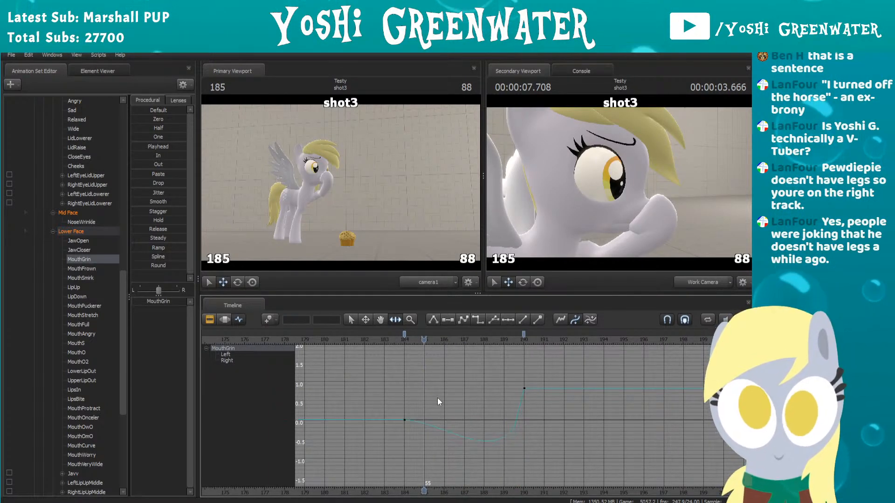
click(405, 334)
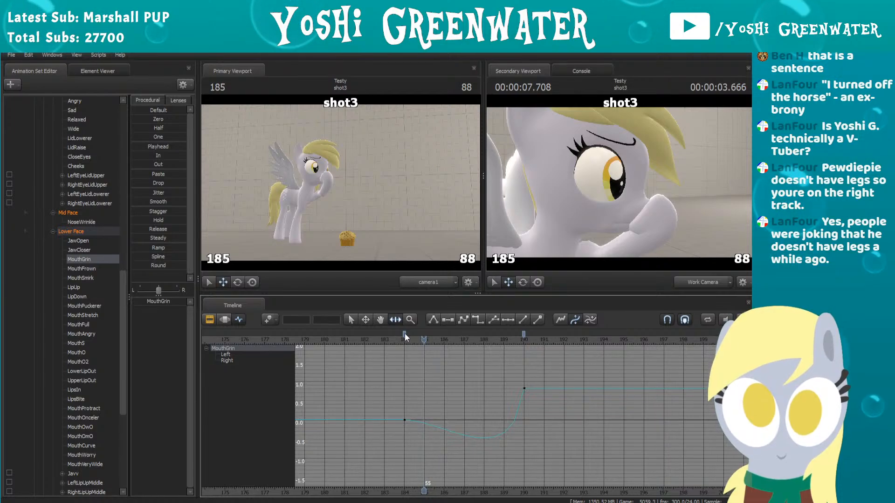
click(405, 334)
key(Left)
key(Right)
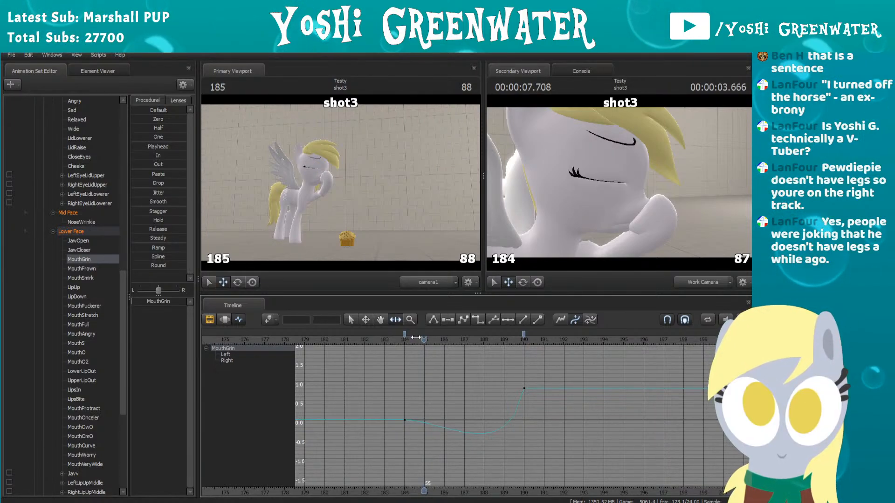
key(k)
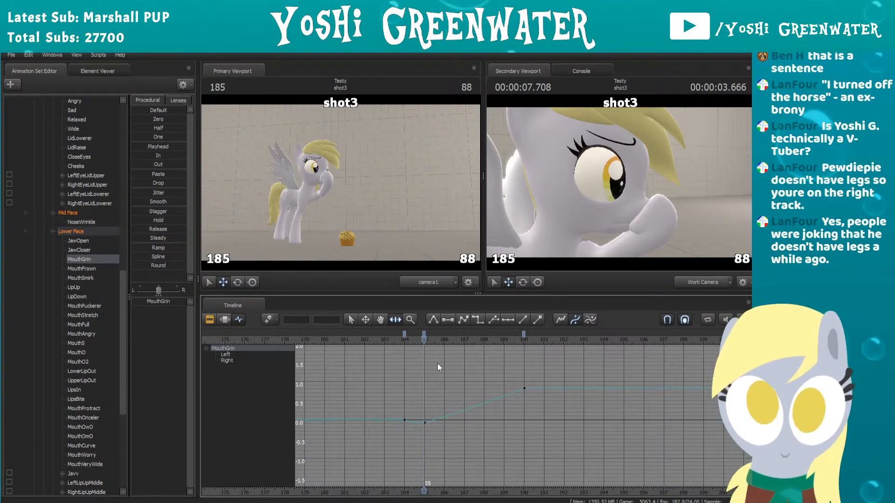
Step: Move MouthGrin's frame 185 keyframe onto frame 184 and delete the duplicate keyframe there
drag(425, 333, 403, 336)
click(404, 335)
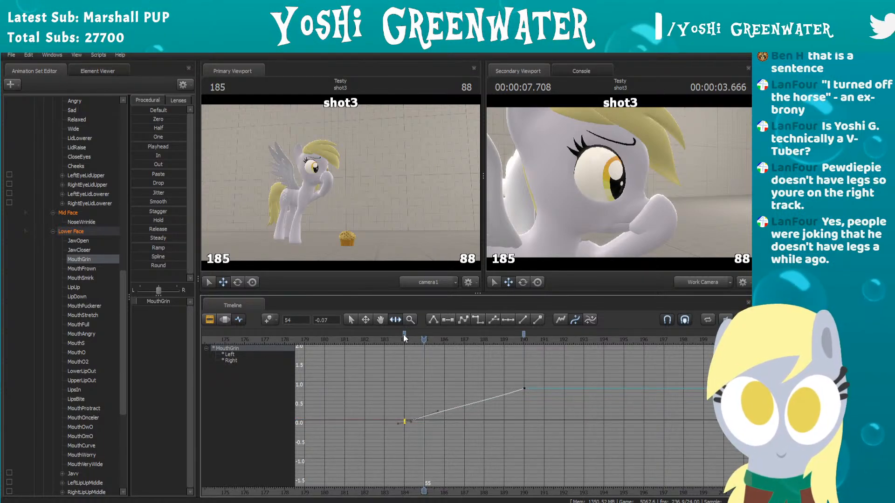
key(Delete)
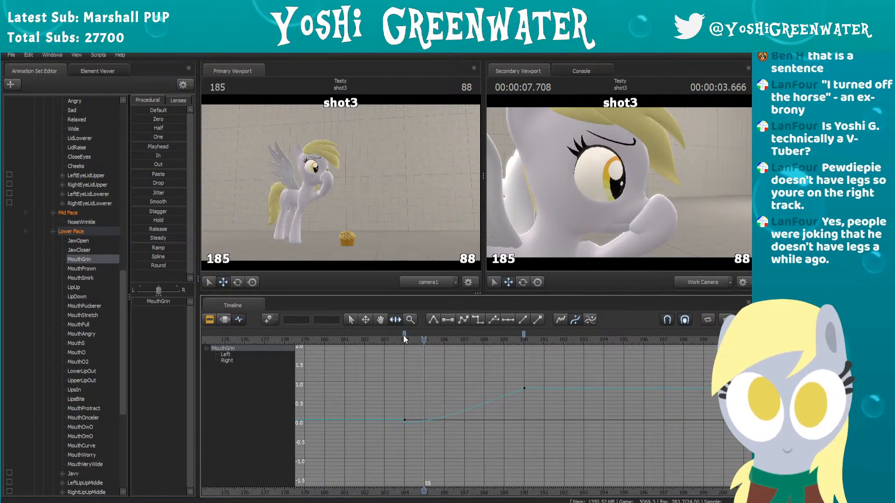
Step: Scrub past the grin's peak and add a MouthGrin keyframe at frame 193 with a slightly lower value than at frame 190
scroll(401, 415, up, 4)
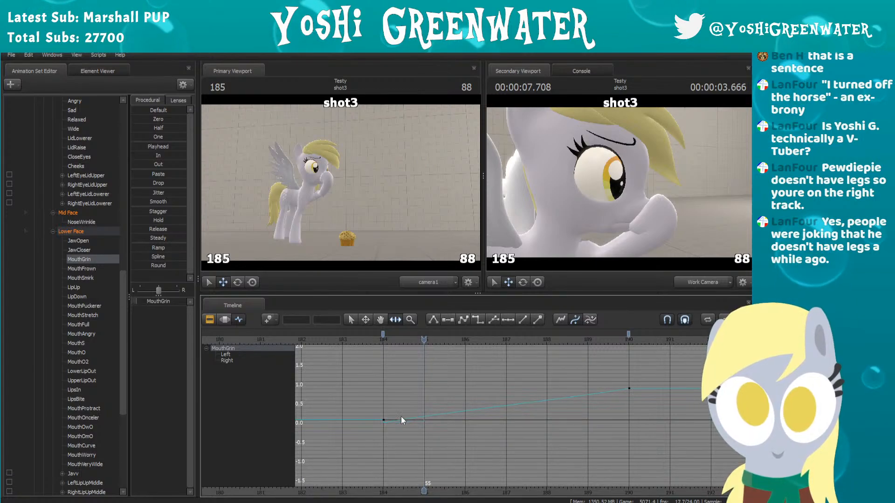
drag(387, 341, 611, 331)
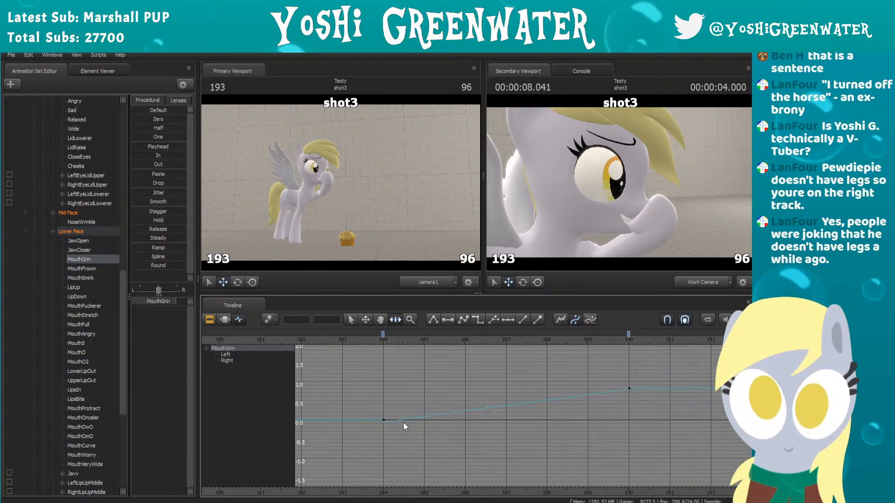
scroll(480, 423, down, 2)
middle_drag(560, 418, 423, 425)
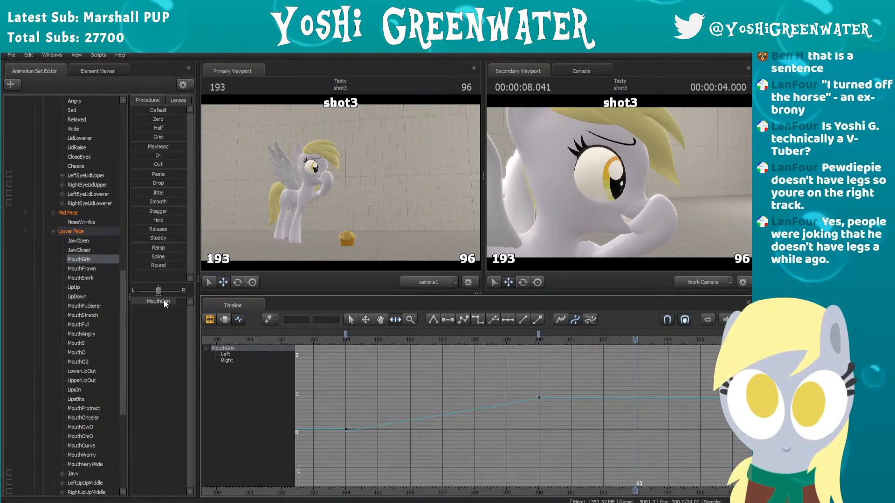
drag(166, 302, 163, 302)
scroll(521, 396, down, 2)
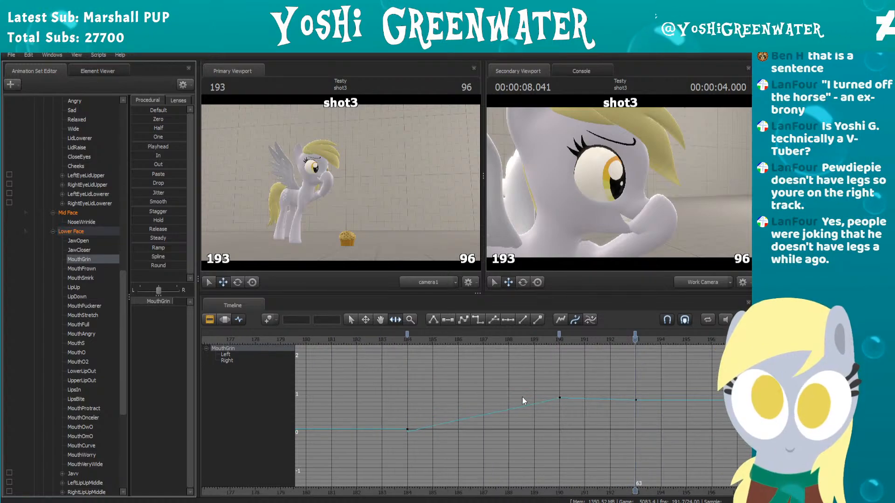
Step: Smooth MouthGrin's curve through its keyframes at frames 184, 190 and 193 so the rise eases into the settle
middle_drag(522, 396, 440, 400)
scroll(433, 400, down, 3)
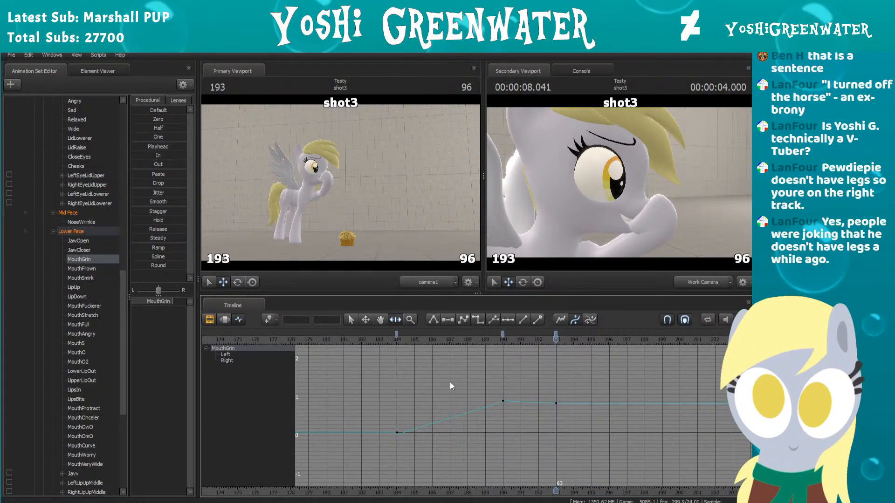
click(503, 334)
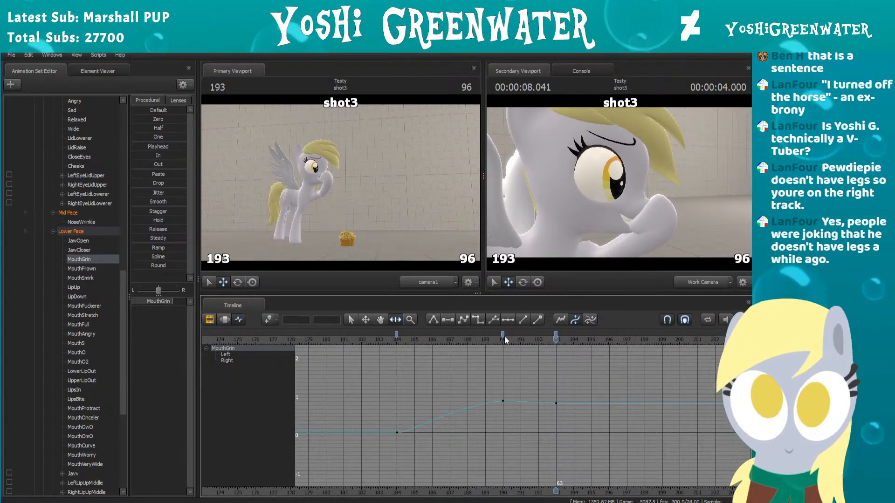
click(556, 336)
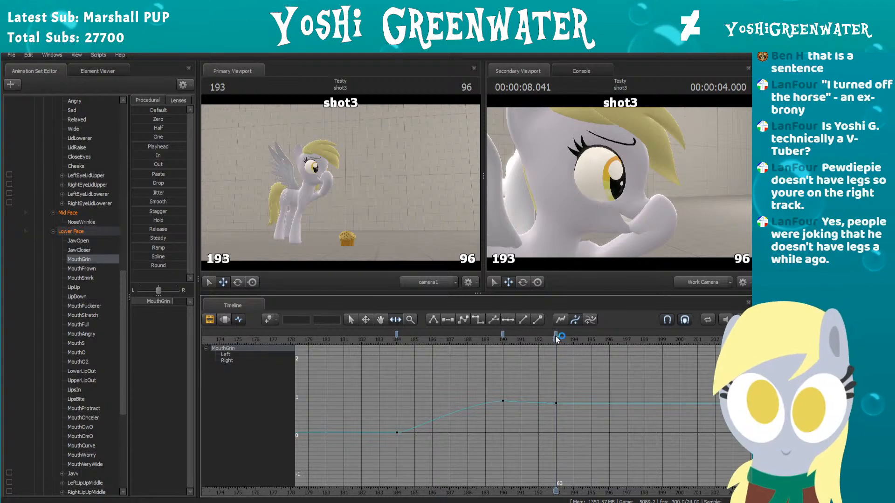
scroll(517, 387, up, 2)
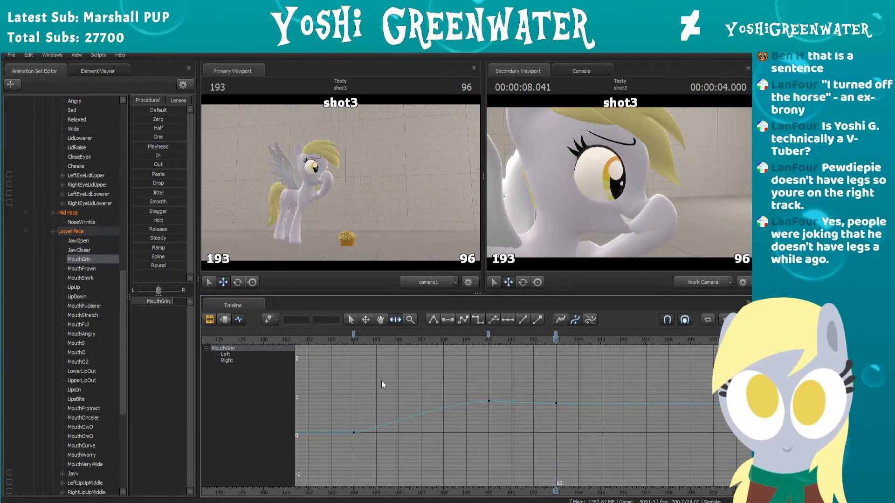
scroll(464, 388, up, 1)
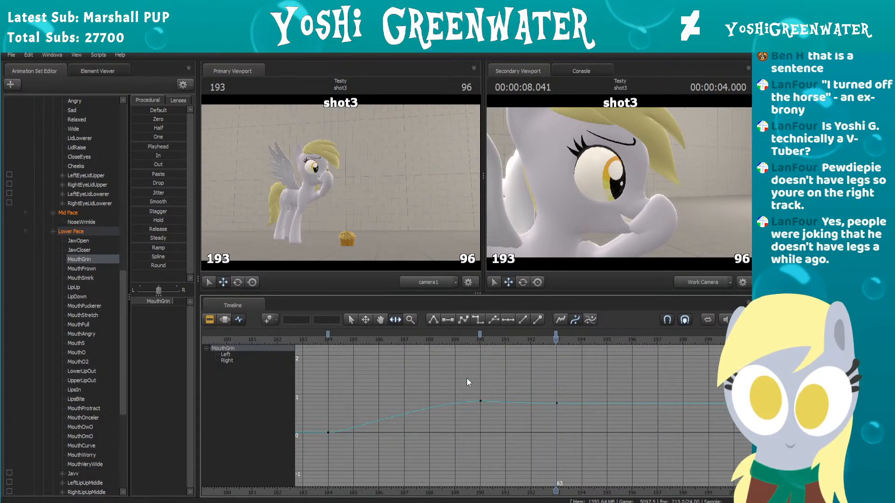
Step: Reframe MouthGrin's curve in the graph view and play the grin transition repeatedly from just before frame 184
click(225, 319)
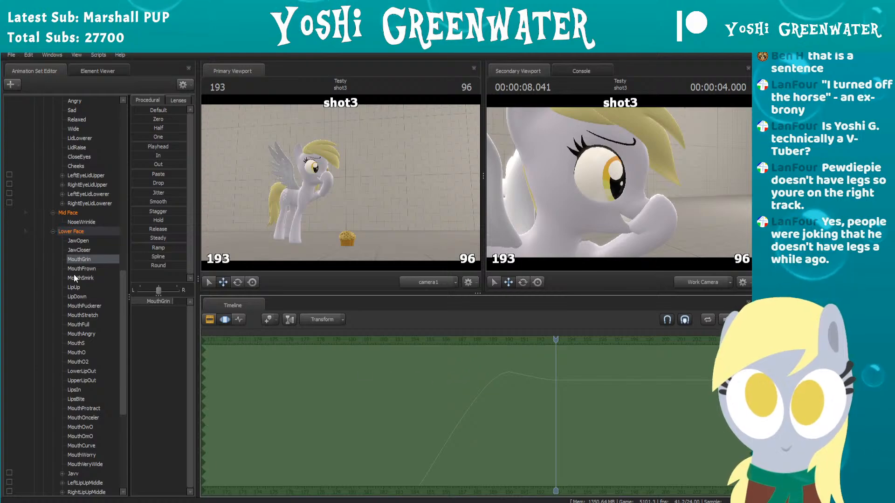
click(238, 320)
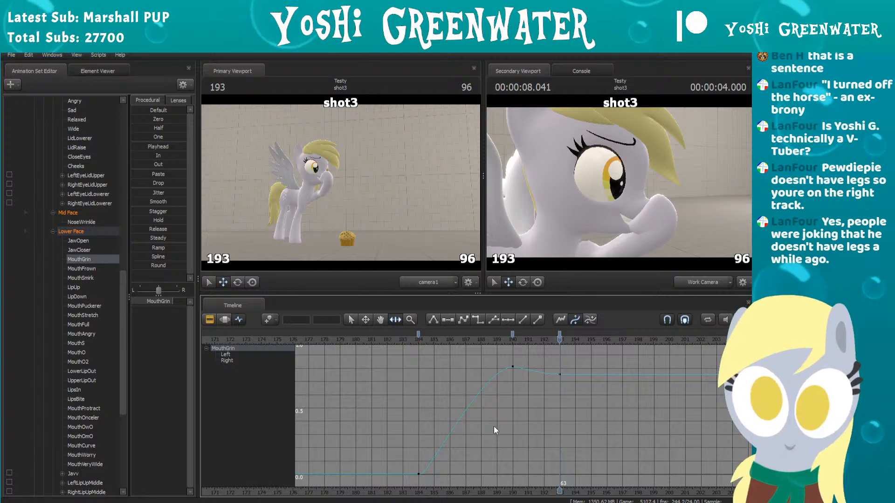
key(Left)
key(space)
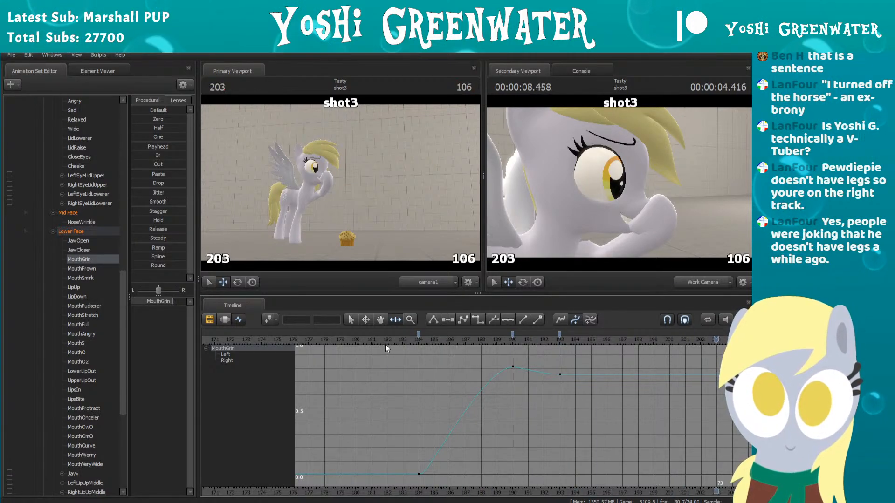
click(384, 340)
key(space)
key(space)
click(384, 340)
key(space)
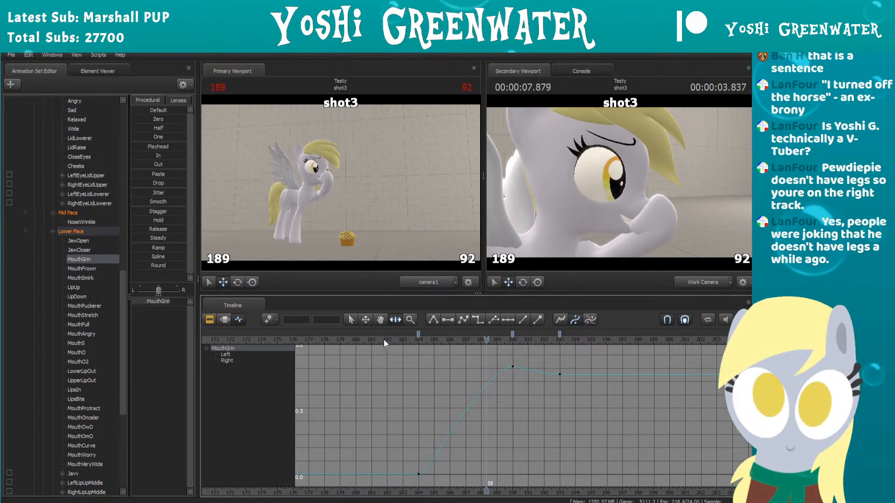
key(space)
Step: Go to frame 195, move the work camera around to a more frontal view of the face, and replay the grin transition
drag(384, 340, 591, 334)
key(w)
mouse_move(619, 182)
mouse_down()
mouse_move(644, 205)
mouse_move(613, 179)
mouse_move(621, 174)
mouse_move(622, 188)
mouse_up()
key(s)
key(s)
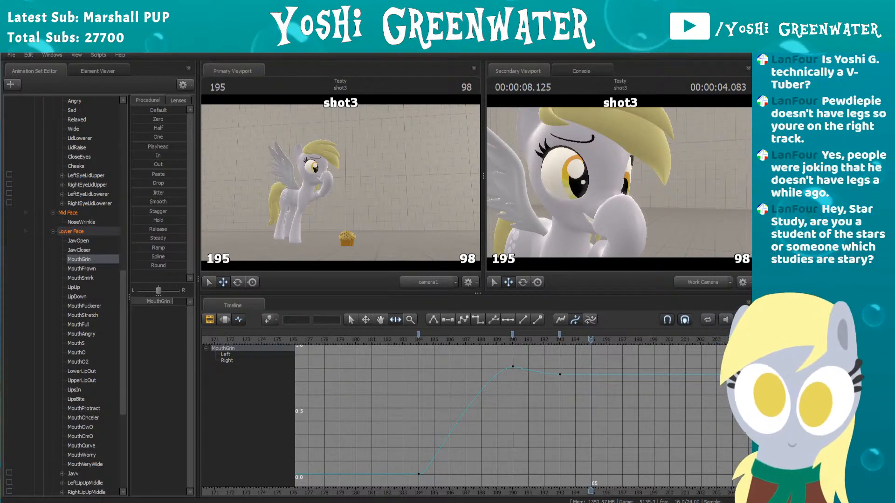
click(376, 339)
key(space)
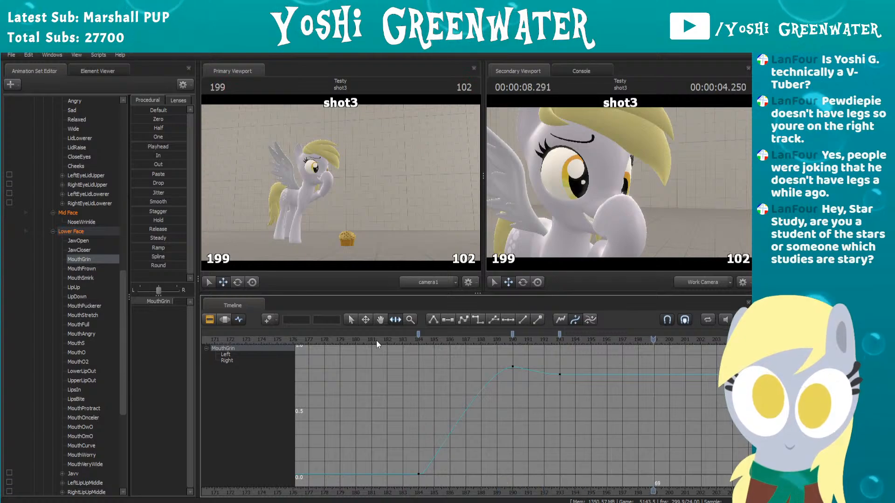
Step: Examine the grin transition frame by frame around the blink, between frames 177 and 186, alongside MouthGrin's curve
scroll(402, 363, down, 4)
mouse_move(441, 376)
middle_down()
mouse_move(457, 376)
mouse_move(446, 391)
middle_up()
scroll(465, 374, down, 6)
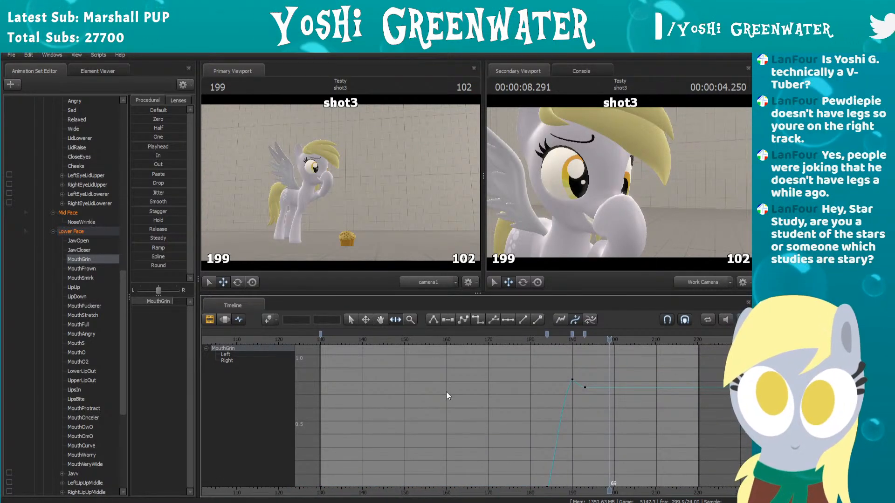
scroll(456, 417, up, 1)
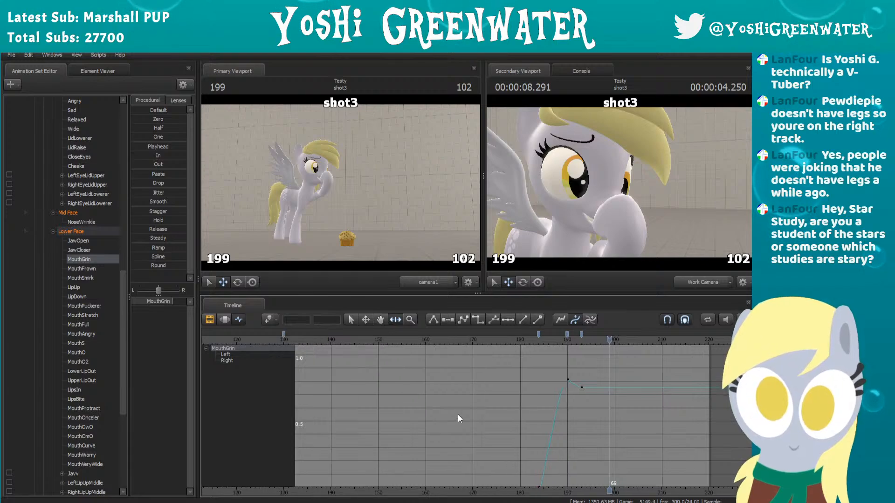
middle_drag(521, 394, 535, 376)
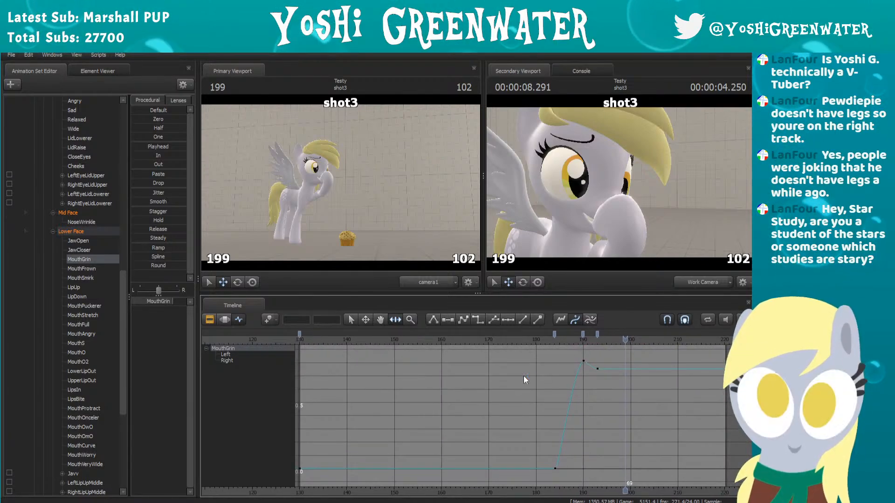
drag(572, 341, 521, 348)
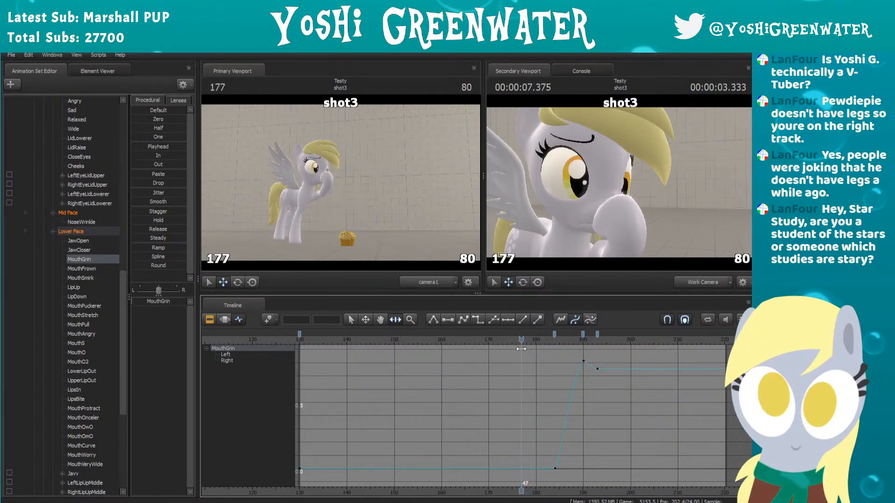
scroll(631, 367, up, 3)
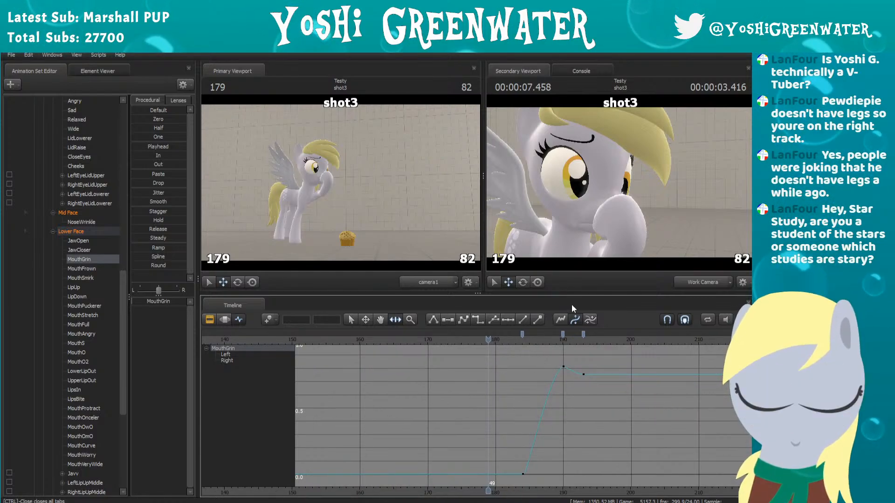
key(Right)
key(Right)
key(Right)
key(Right)
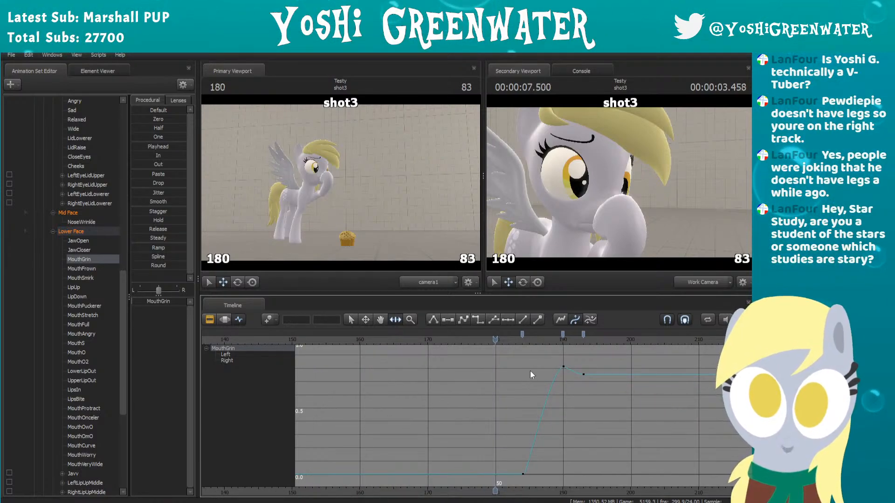
key(Right)
key(Right)
key(Right)
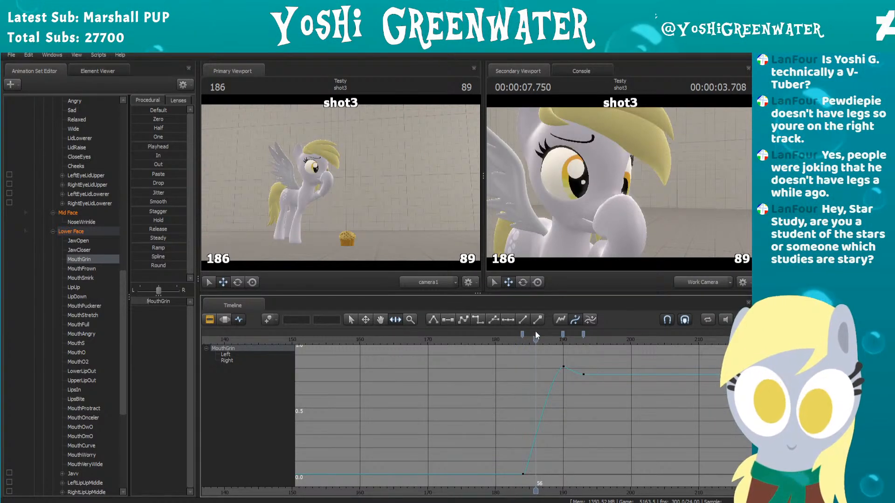
key(Left)
key(Left)
key(Left)
key(Left)
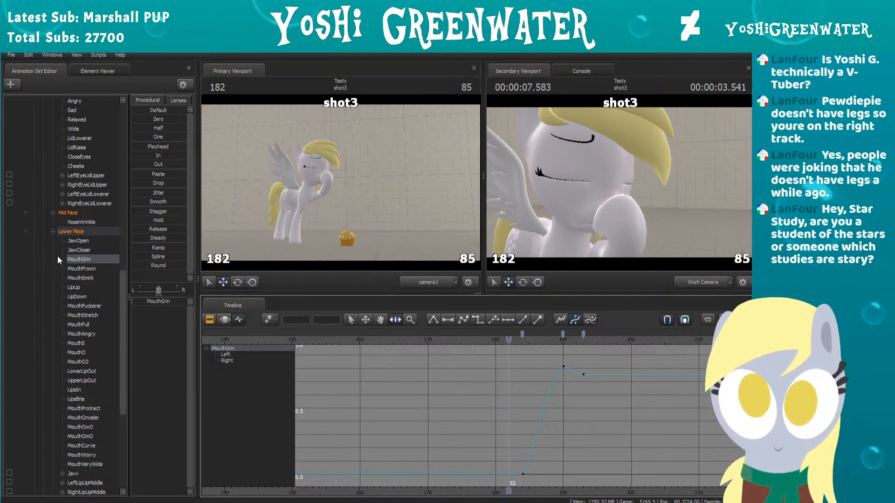
Step: Show MouthFrown's curve and step from frame 180 to 188 to examine how the frown fades during the blink
click(79, 267)
key(Left)
key(Left)
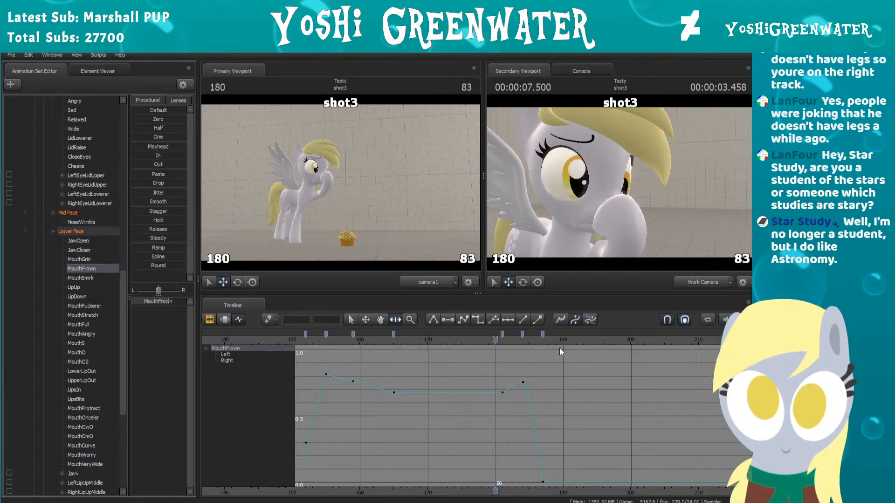
key(Right)
key(Right)
key(Right)
key(Right)
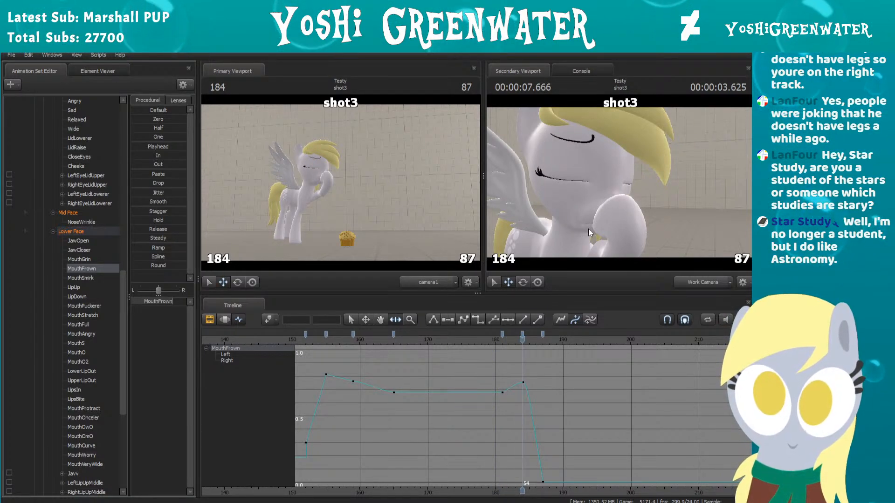
key(Right)
key(Right)
key(Right)
key(Right)
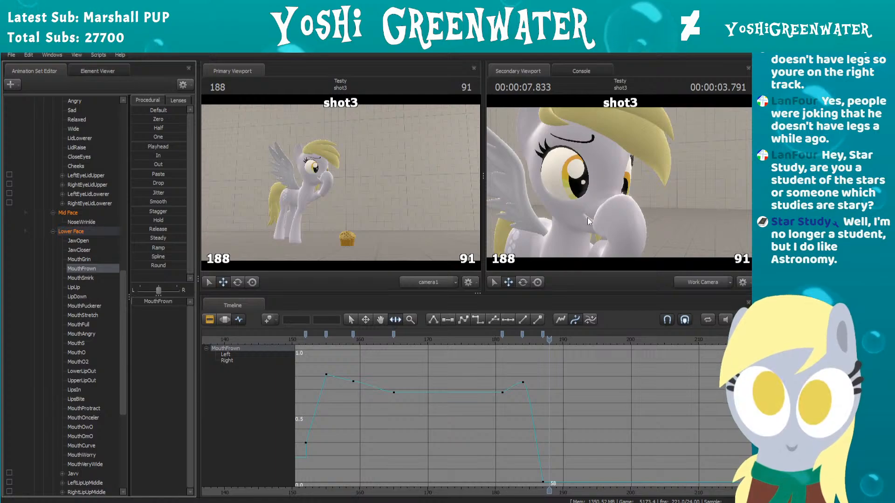
Step: Move the work camera close to the mouth and scrub through the frown-to-grin change up to frame 197
key(w)
mouse_move(595, 227)
mouse_down()
mouse_move(589, 252)
mouse_move(589, 222)
mouse_up()
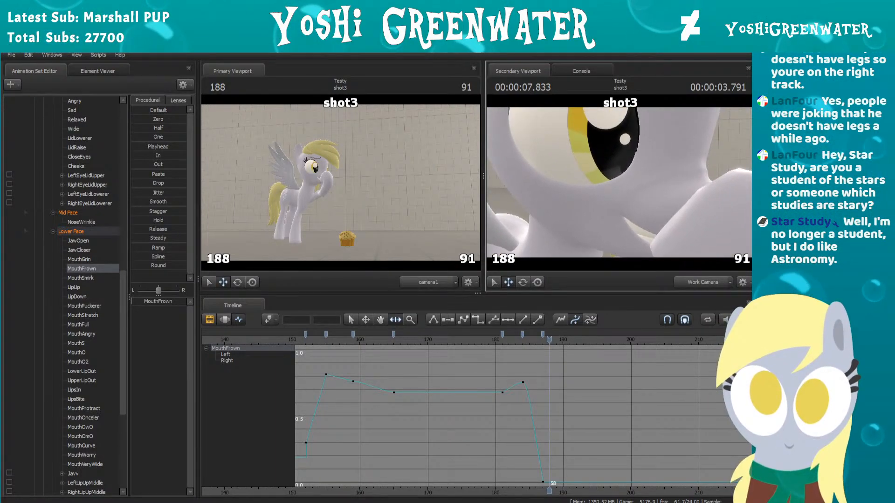
click(494, 335)
drag(495, 335, 609, 340)
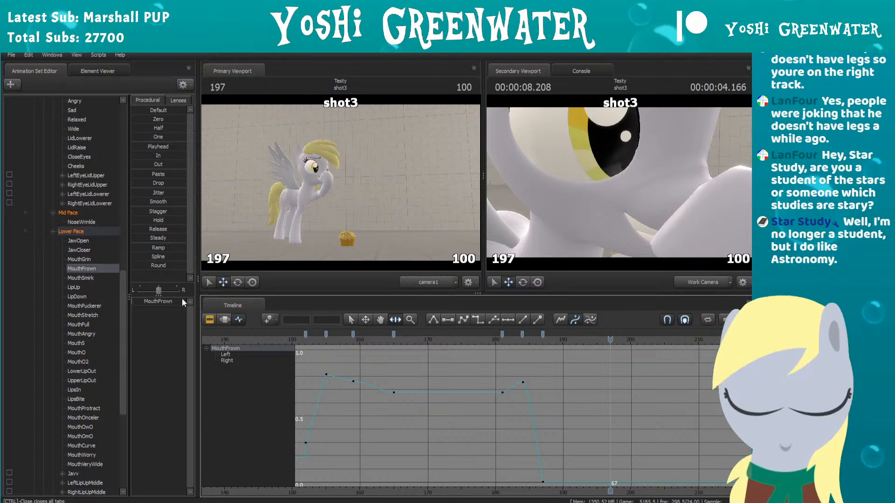
Step: Move MouthGrin's frame 193 keyframe to frame 194 and play the transition from before the blink
click(76, 259)
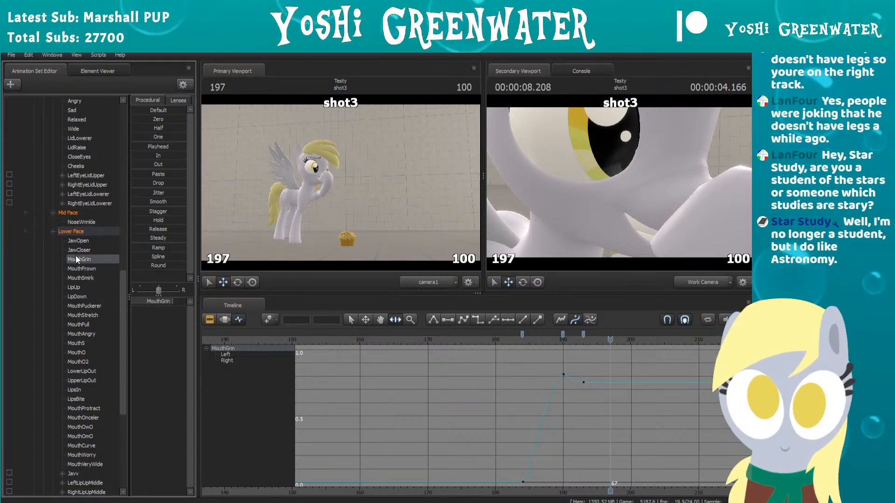
drag(553, 339, 602, 341)
click(584, 332)
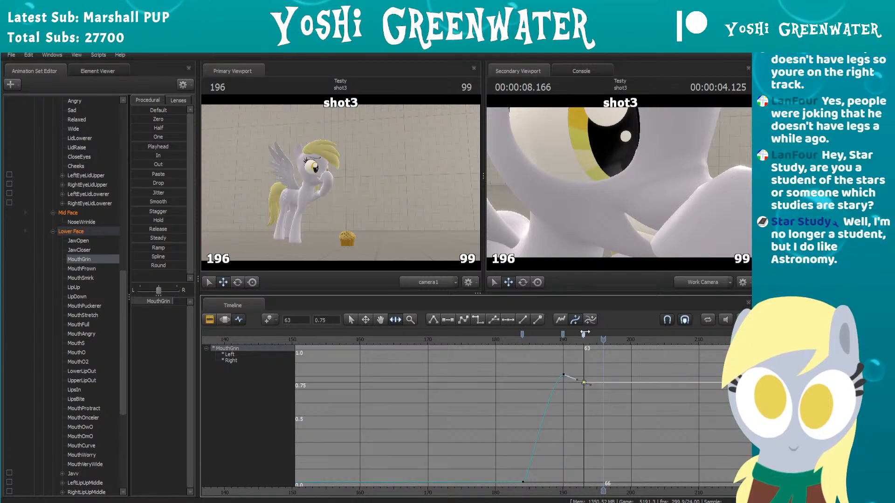
key(space)
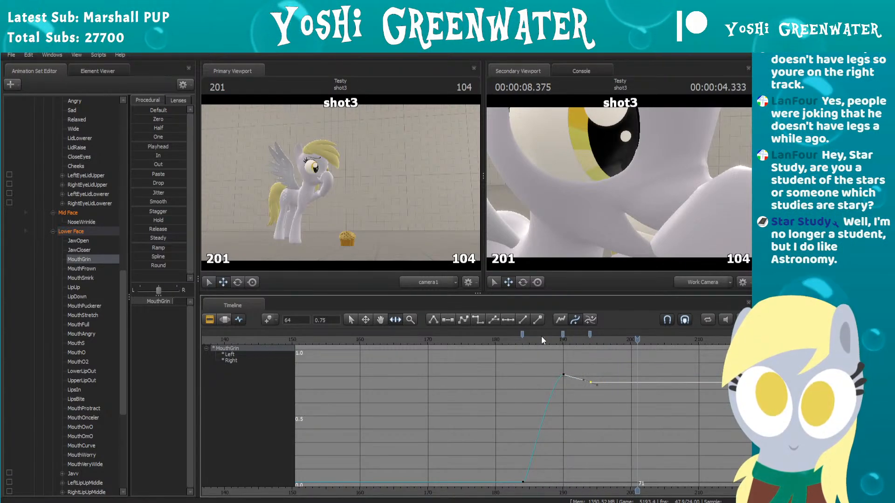
click(477, 341)
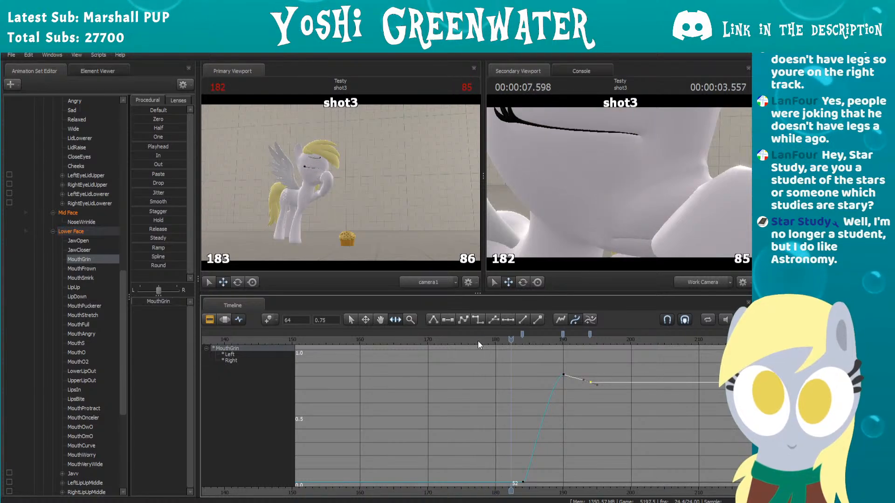
key(space)
Step: Widen the graph range and scrub from frame 176 to 192 to check the adjusted grin in close-up
scroll(512, 374, down, 4)
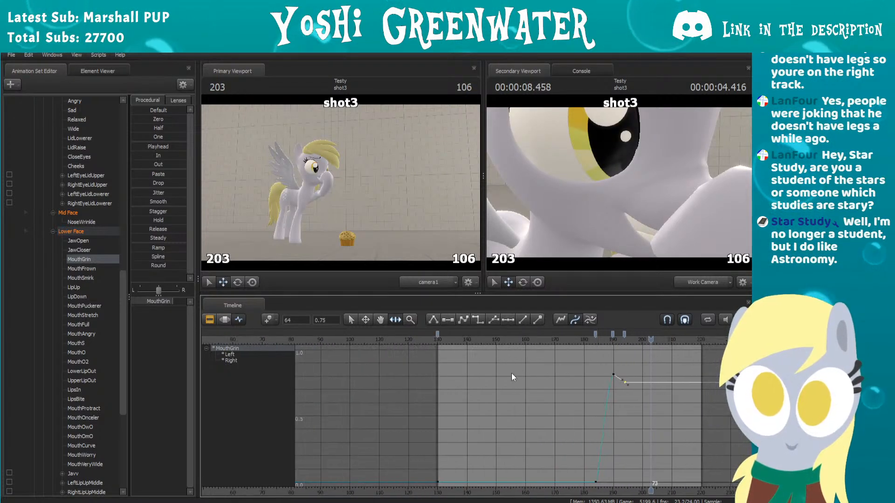
middle_drag(578, 379, 526, 350)
click(526, 342)
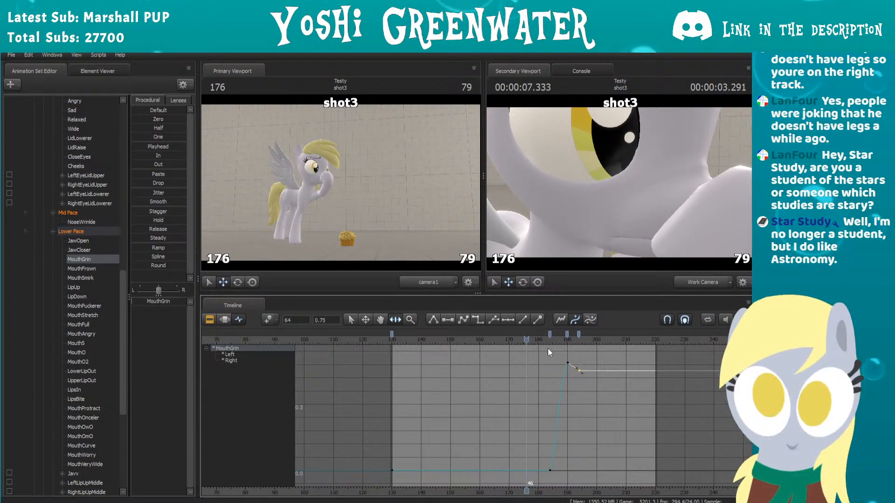
drag(539, 340, 572, 339)
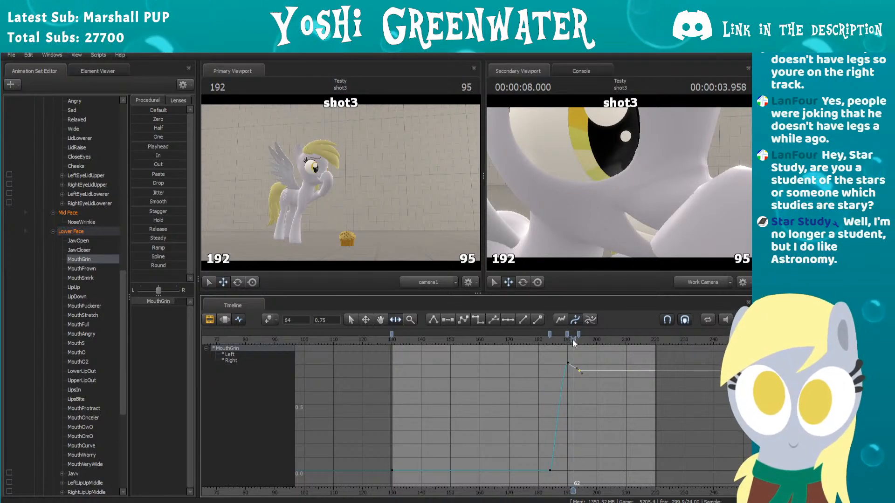
Step: Adjust the graph range and replay the grin transition from just before frame 180 to check its timing
scroll(578, 353, up, 3)
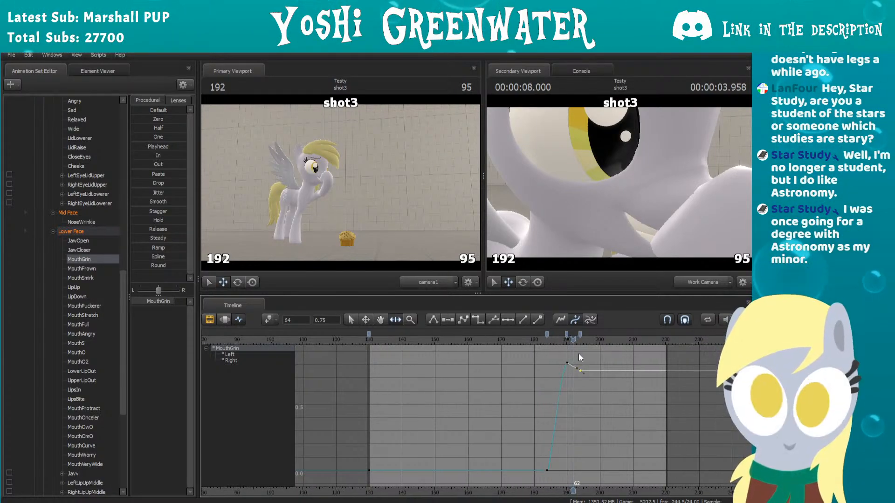
drag(539, 340, 585, 341)
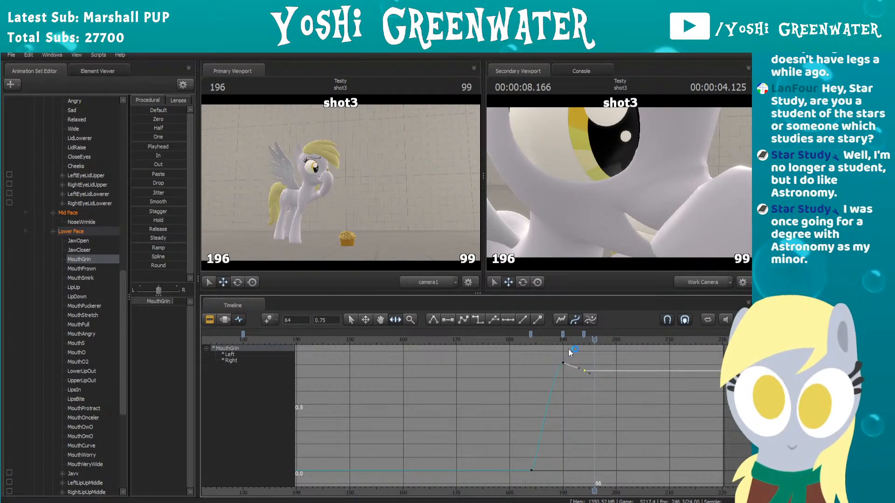
click(503, 339)
key(space)
key(space)
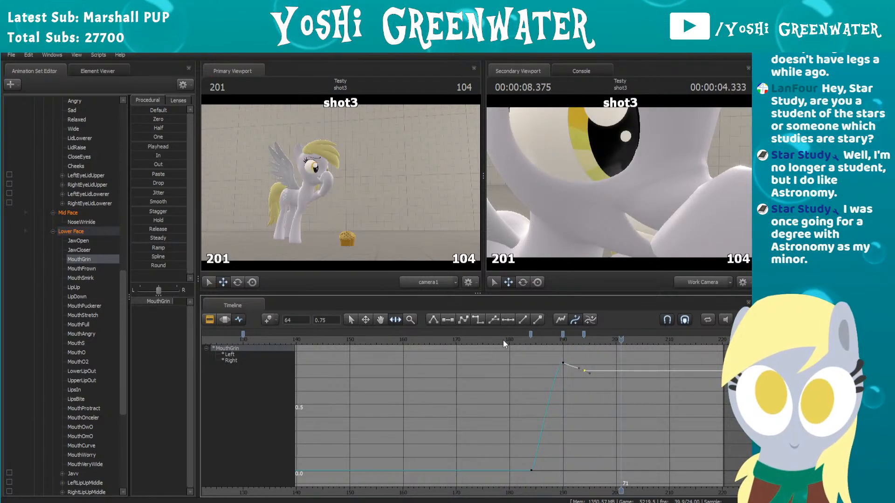
click(502, 340)
key(space)
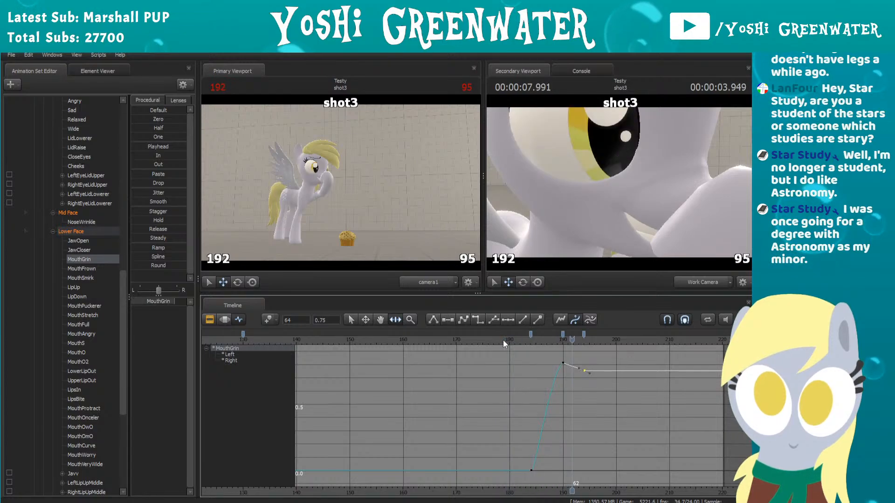
key(space)
Step: Pull the work camera back, collapse the Face Control group, and select Derpy_Left's rig_head bone
key(s)
drag(606, 196, 622, 186)
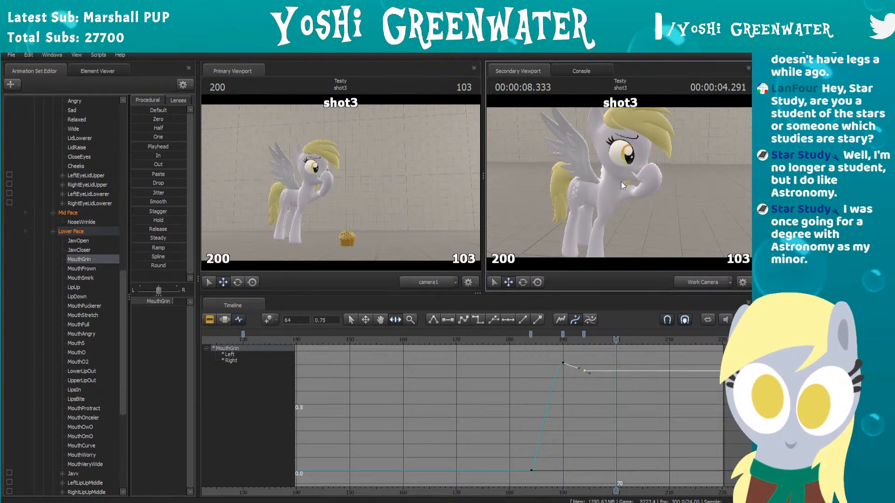
scroll(67, 254, up, 10)
scroll(67, 254, up, 6)
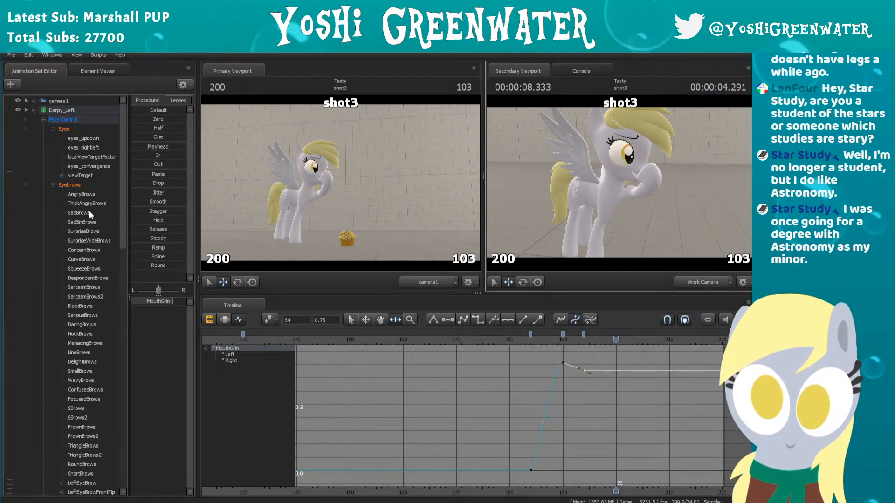
click(44, 119)
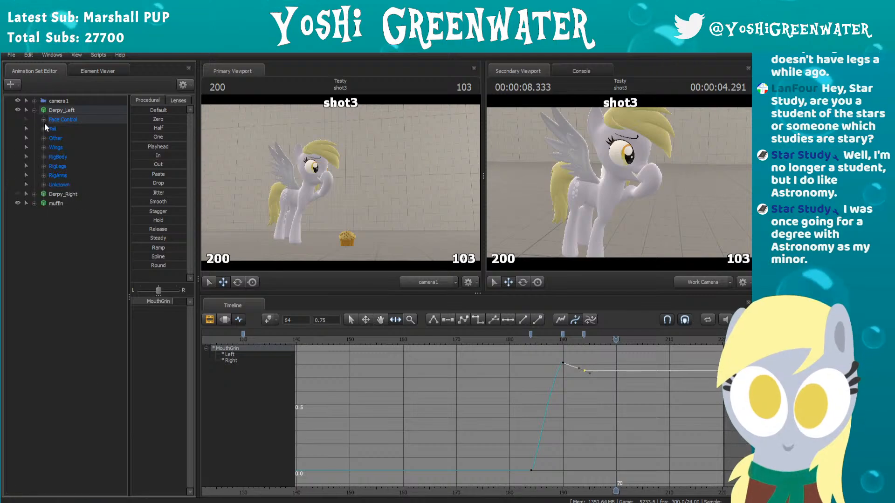
ctrl+click(617, 169)
Step: Rotate rig_head slightly at frame 130 with the rotate tool, viewing Derpy_Left from the side
scroll(435, 395, down, 5)
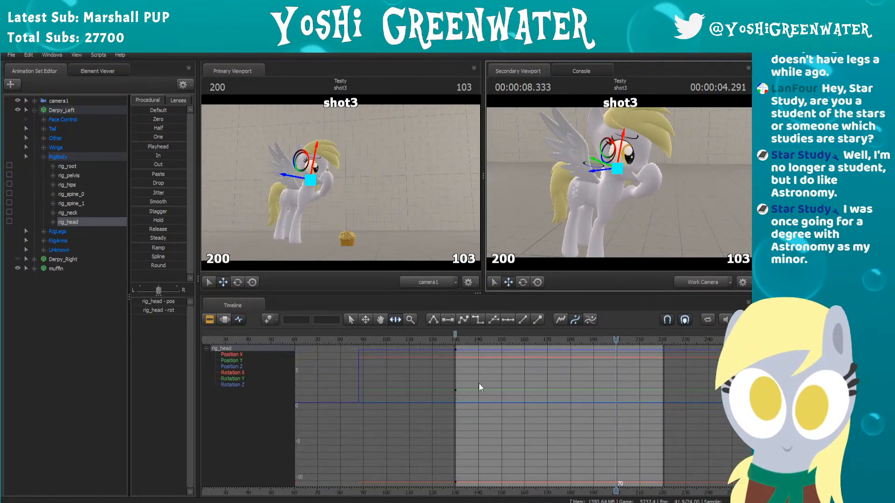
scroll(488, 379, up, 2)
drag(423, 340, 385, 334)
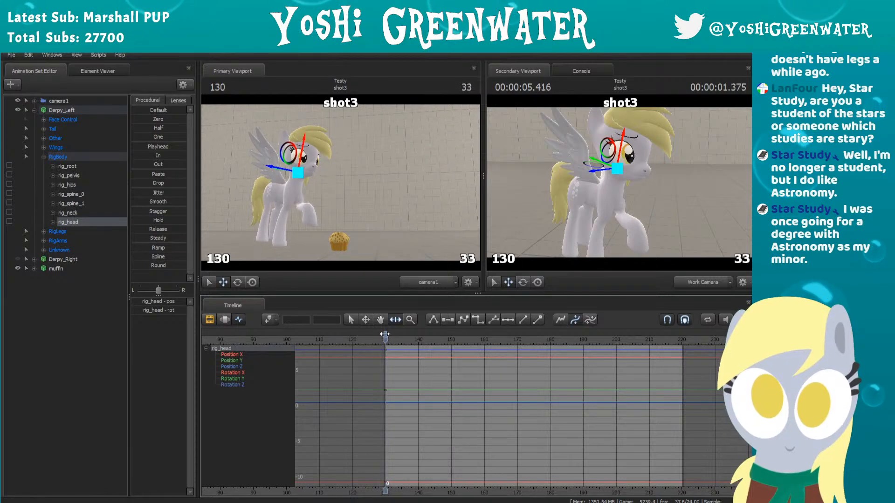
click(522, 283)
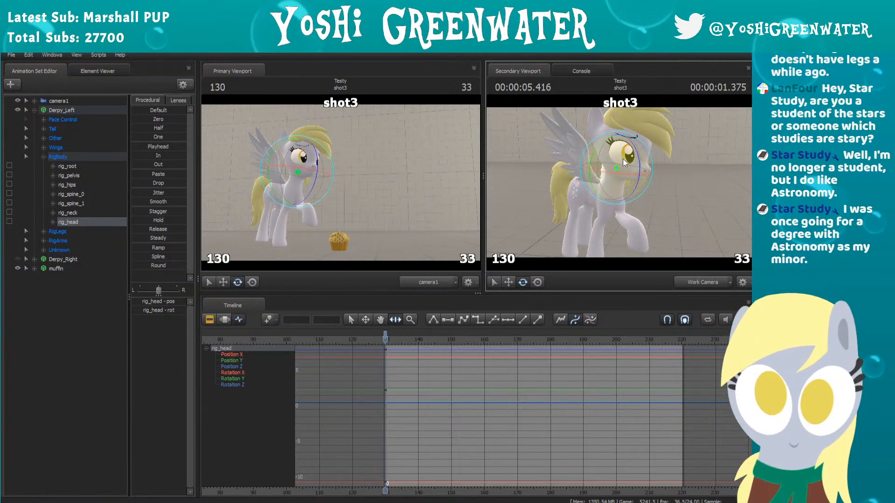
mouse_move(614, 165)
mouse_down()
mouse_move(600, 150)
mouse_move(628, 167)
mouse_move(617, 175)
mouse_up()
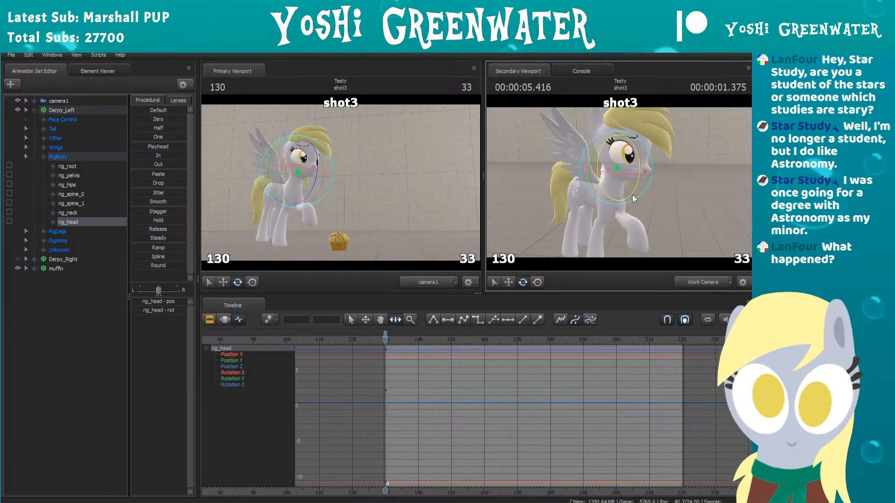
drag(685, 194, 620, 183)
key(w)
key(w)
key(s)
key(d)
key(w)
key(s)
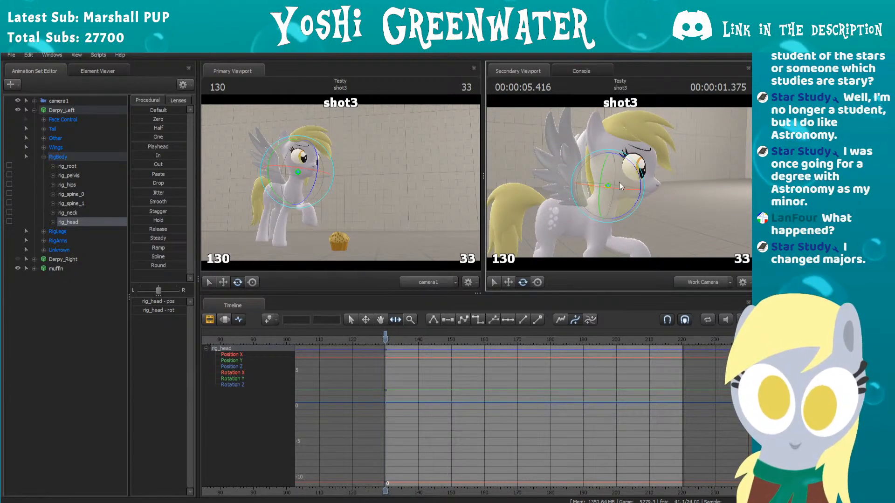
drag(404, 337, 385, 337)
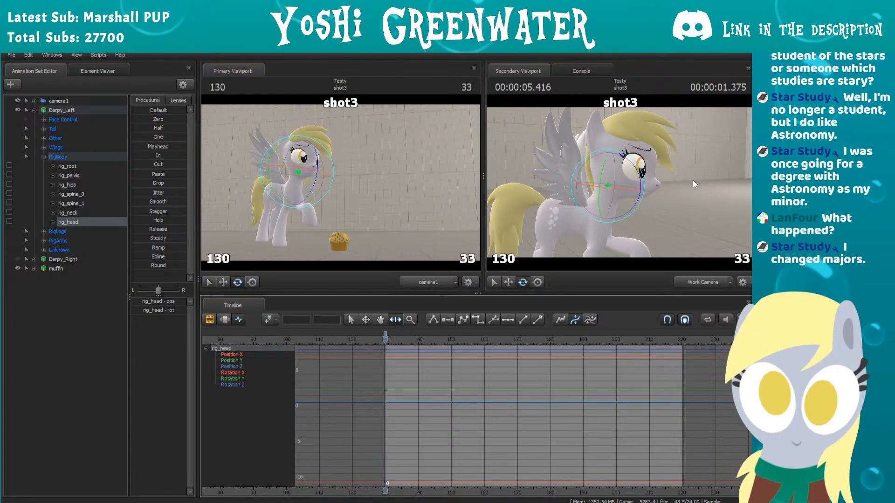
drag(693, 180, 620, 183)
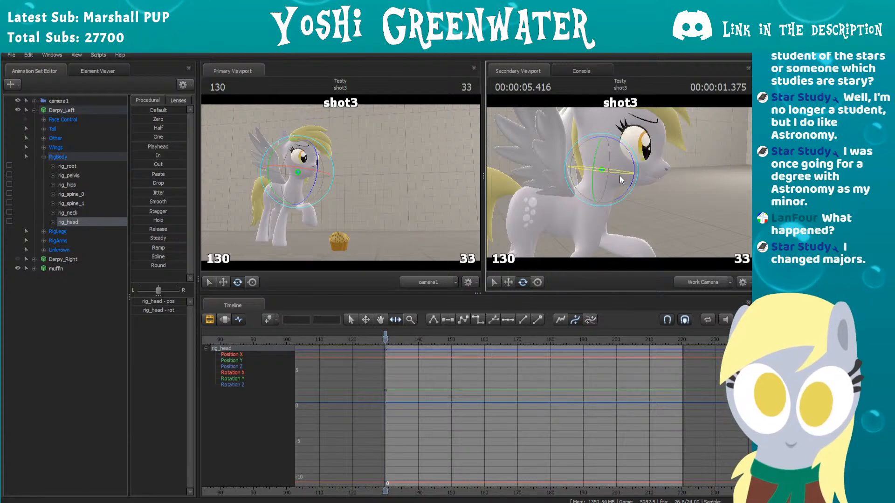
drag(619, 173, 617, 172)
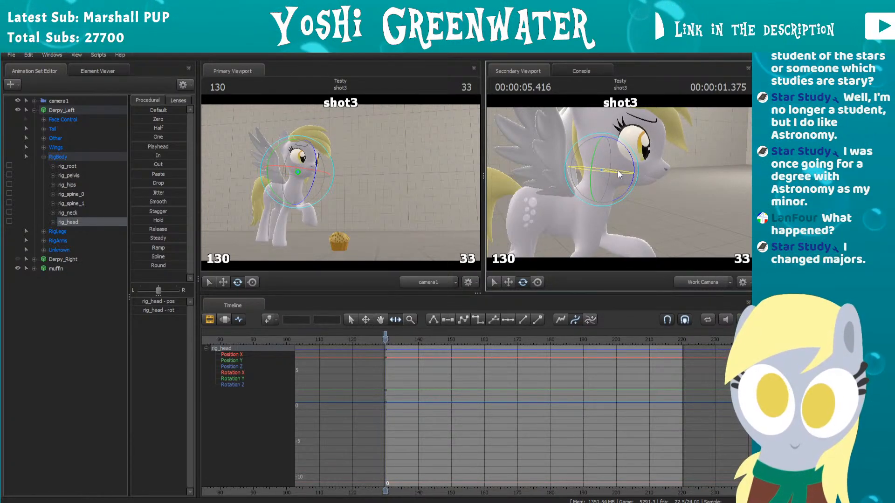
Step: Advance to frame 149 and rotate rig_head slightly to add a second head keyframe
key(space)
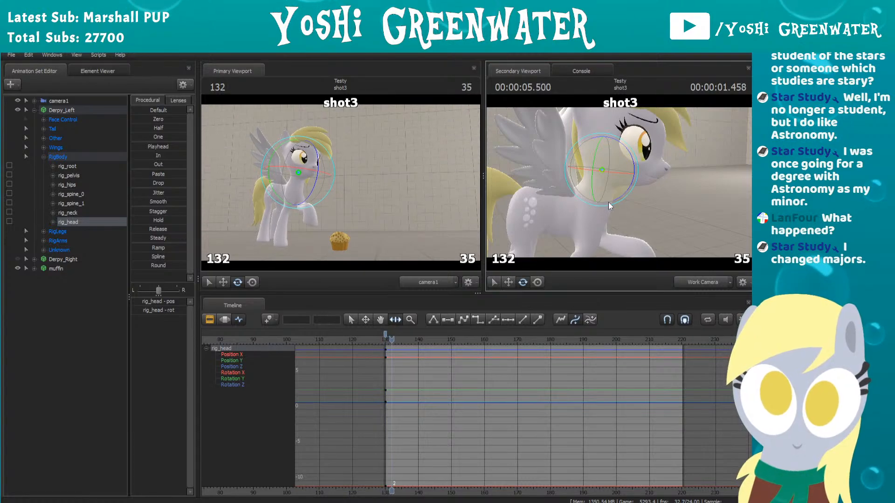
scroll(419, 351, up, 3)
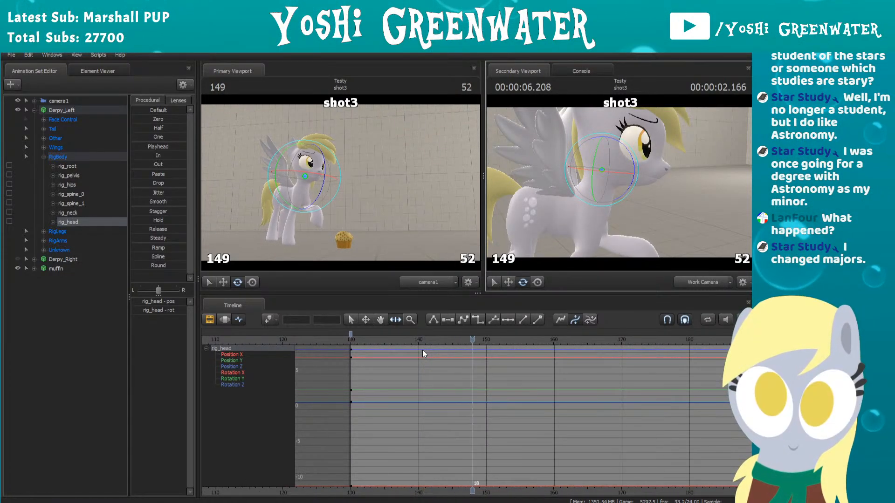
drag(697, 176, 697, 176)
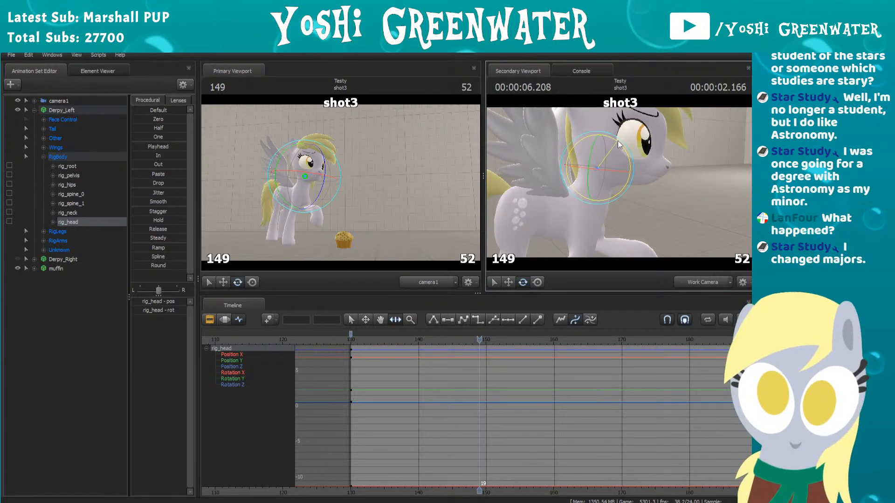
drag(618, 141, 621, 141)
Step: Play and scrub from frame 132 to check the head's new movement up to frame 152
click(364, 340)
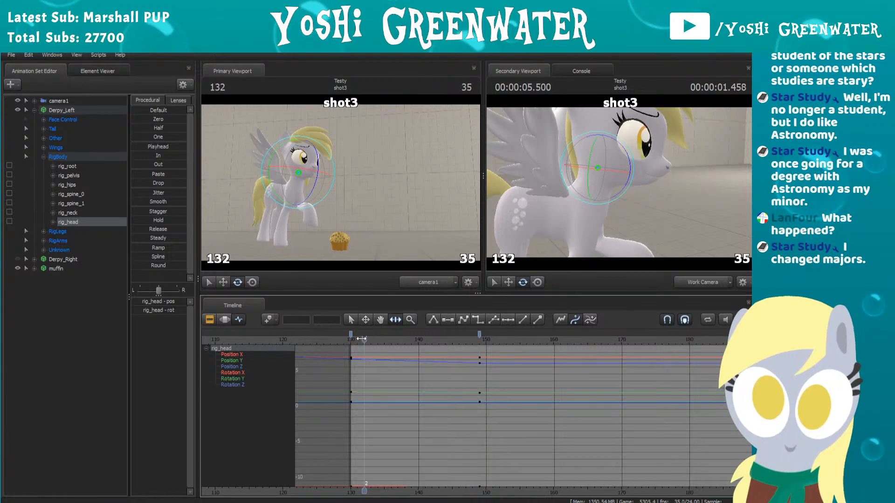
key(space)
key(space)
drag(361, 338, 415, 328)
key(space)
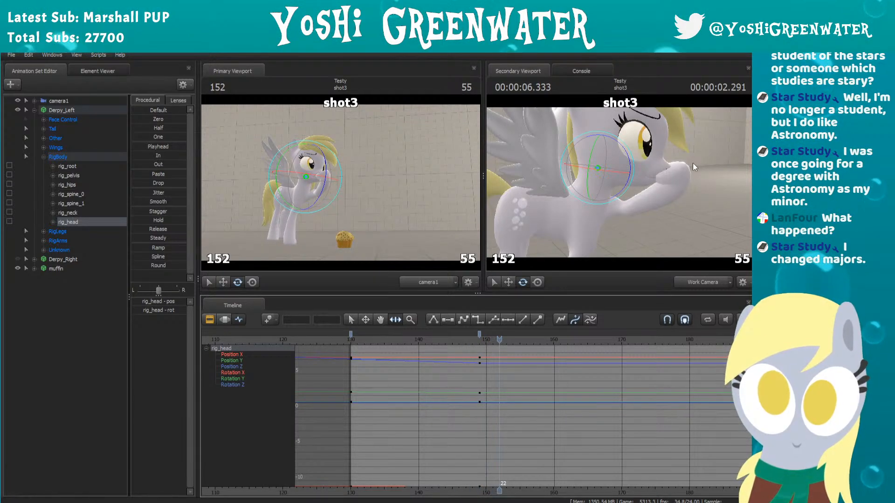
Step: Move rig_head's frame 149 keyframe to frame 151, just before the hoof reaches the mouth
key(Left)
key(Left)
key(Right)
drag(493, 339, 481, 333)
key(Left)
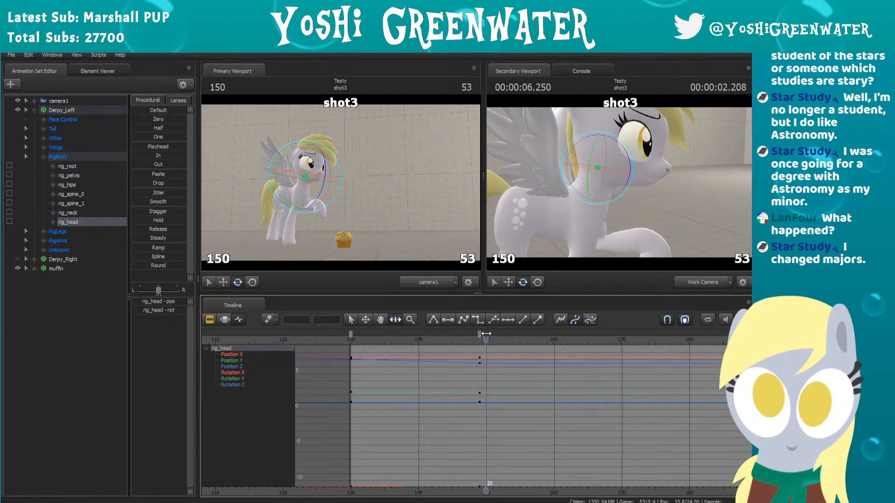
click(479, 334)
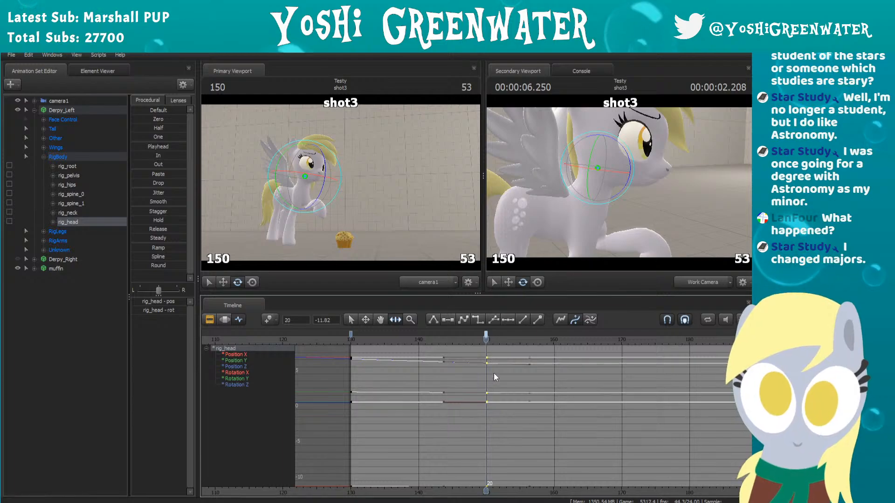
scroll(492, 380, up, 1)
key(Right)
key(Right)
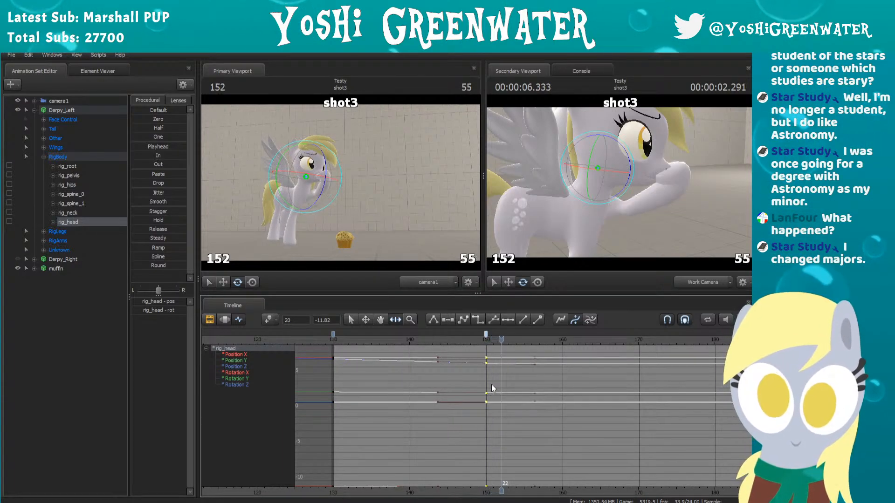
drag(485, 334, 493, 334)
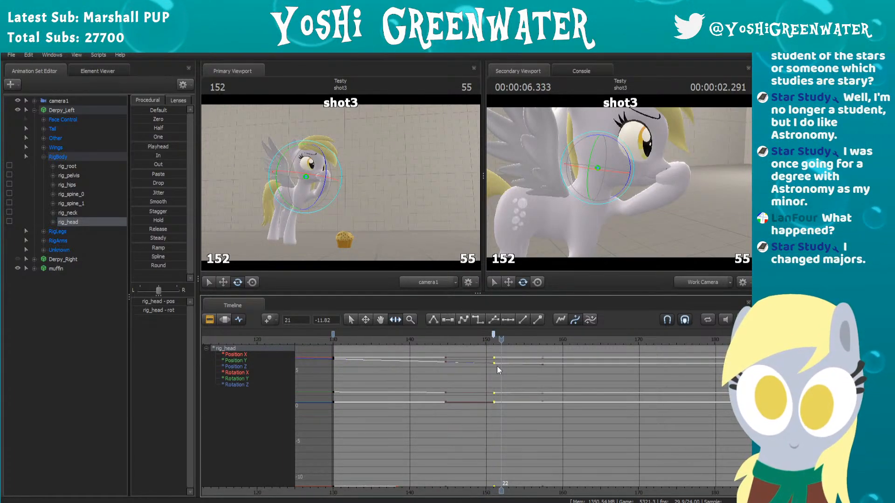
Step: Select the rig_neck bone and add a keyframe for it at frame 151
scroll(497, 366, up, 2)
key(Left)
key(Right)
key(Right)
key(Right)
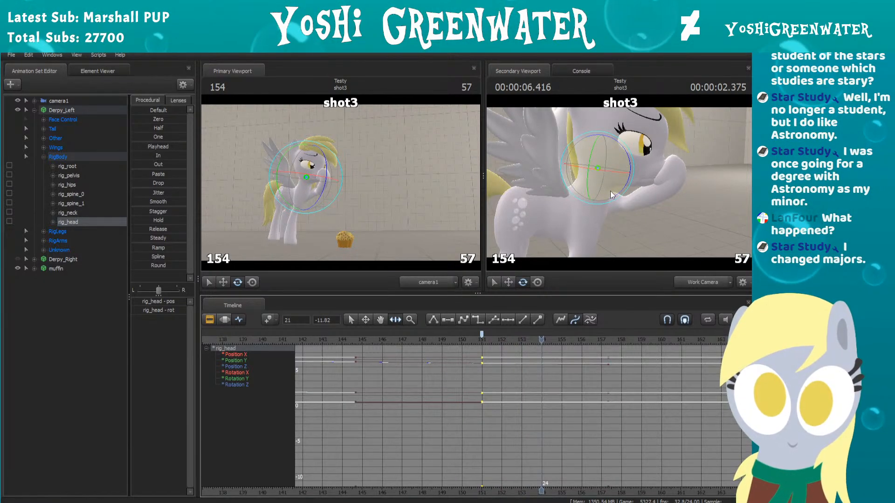
key(ctrl)
ctrl+click(593, 192)
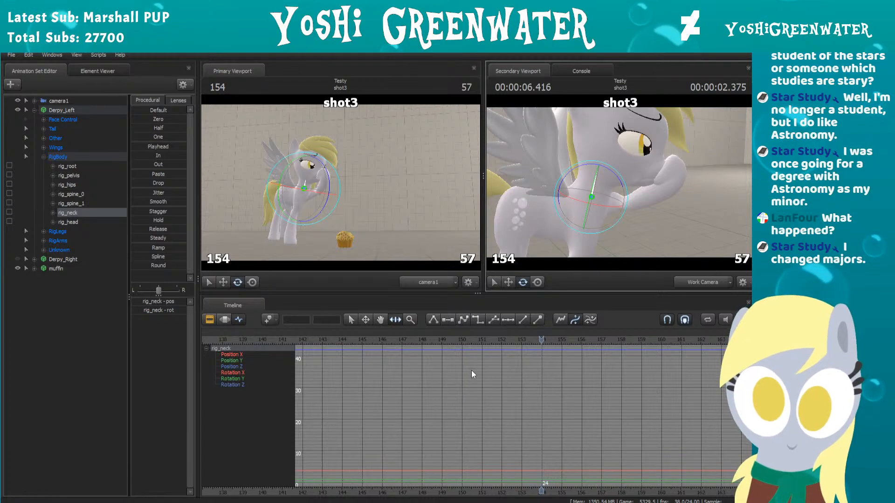
scroll(471, 370, down, 5)
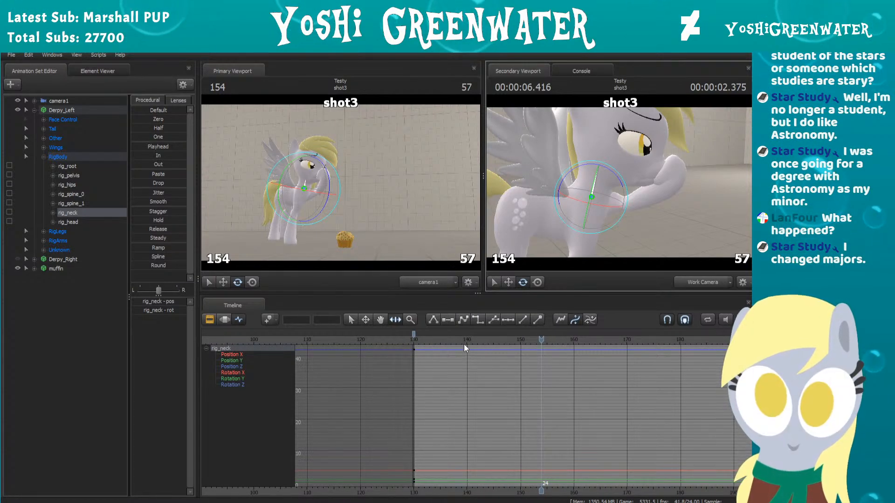
drag(462, 336, 524, 343)
scroll(533, 387, up, 3)
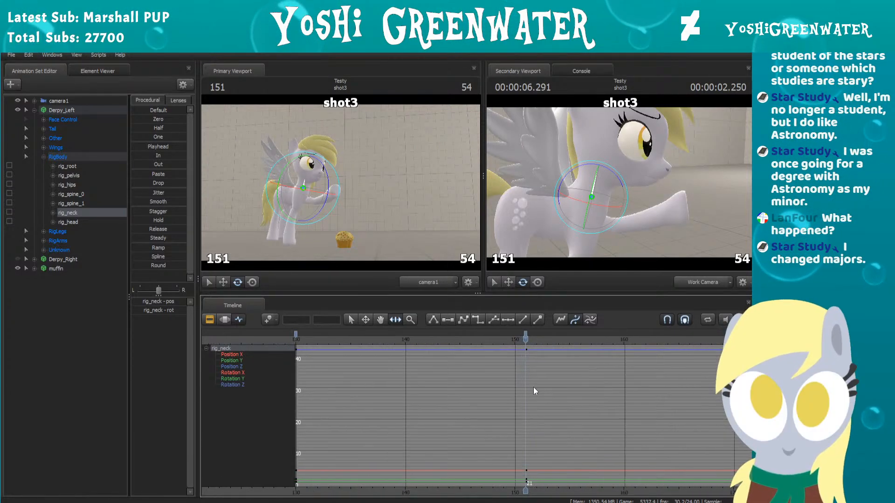
Step: Advance to frame 154 and rotate rig_neck slightly to key its reaction to the raised hoof
key(space)
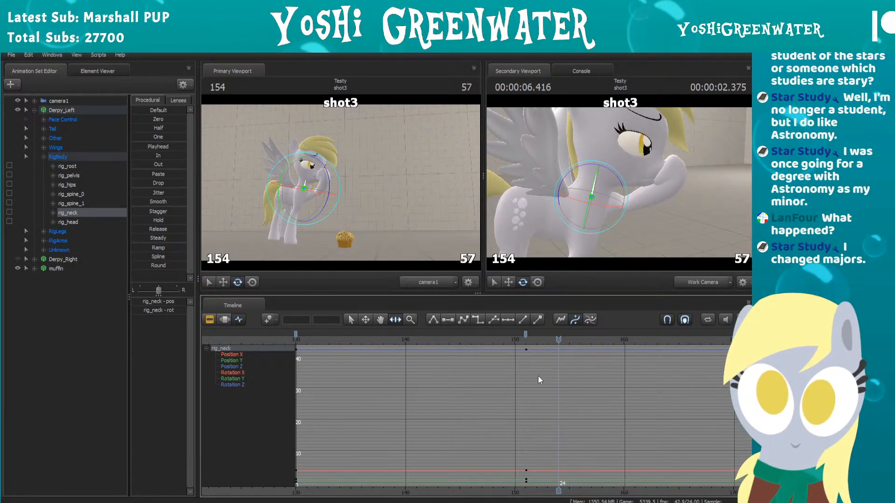
key(w)
drag(682, 211, 681, 215)
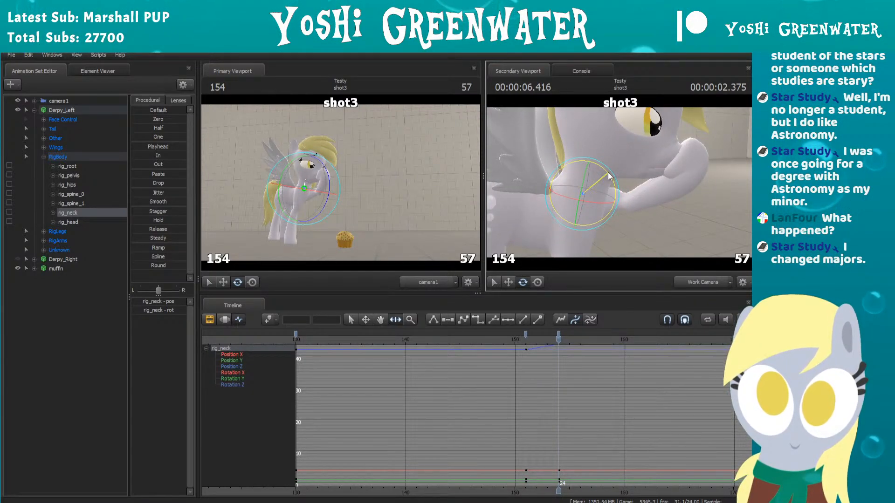
Step: Bring rig_neck's keyed curve into view and play the neck movement from before frame 151 through frame 163
scroll(500, 357, down, 3)
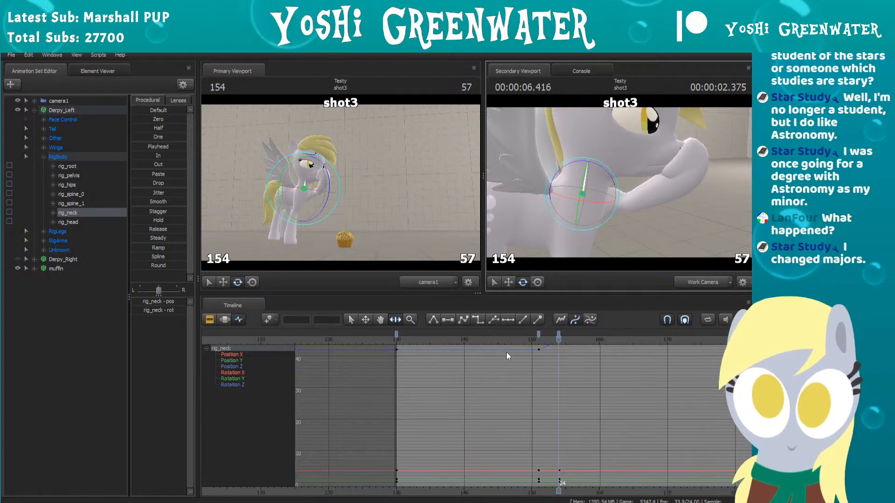
middle_drag(520, 350, 492, 414)
click(470, 341)
key(space)
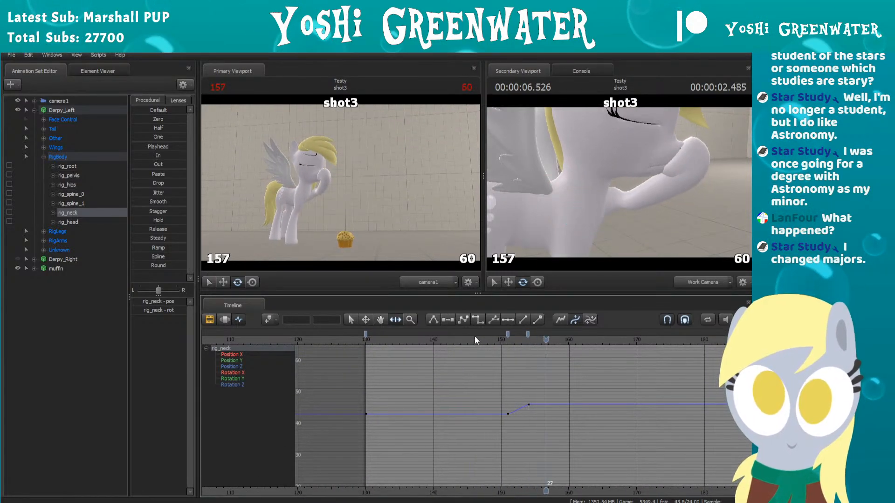
key(space)
drag(659, 241, 661, 230)
key(s)
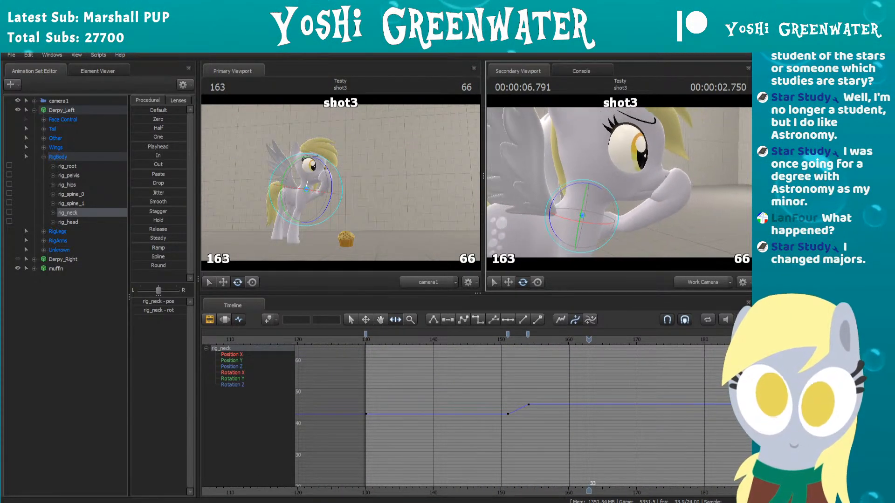
Step: Compare rig_head's keys with rig_neck's at frame 146 and replay the neck movement through frame 165
click(473, 339)
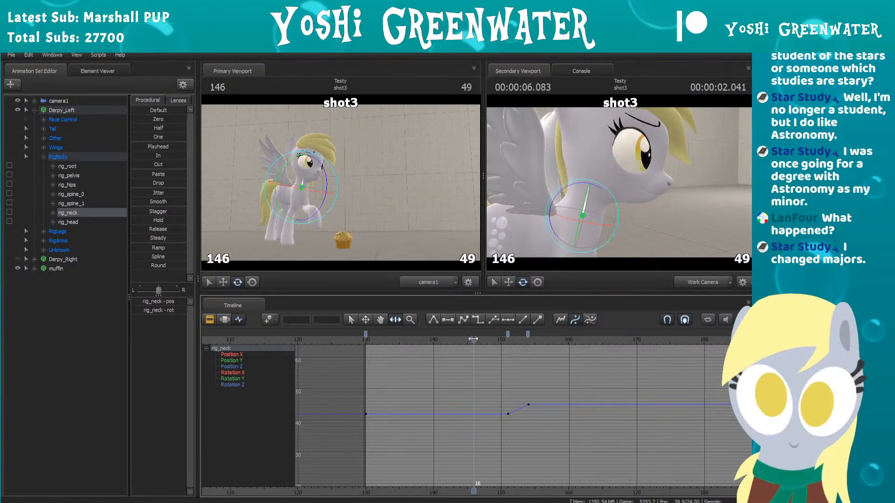
key(ctrl)
ctrl+click(590, 183)
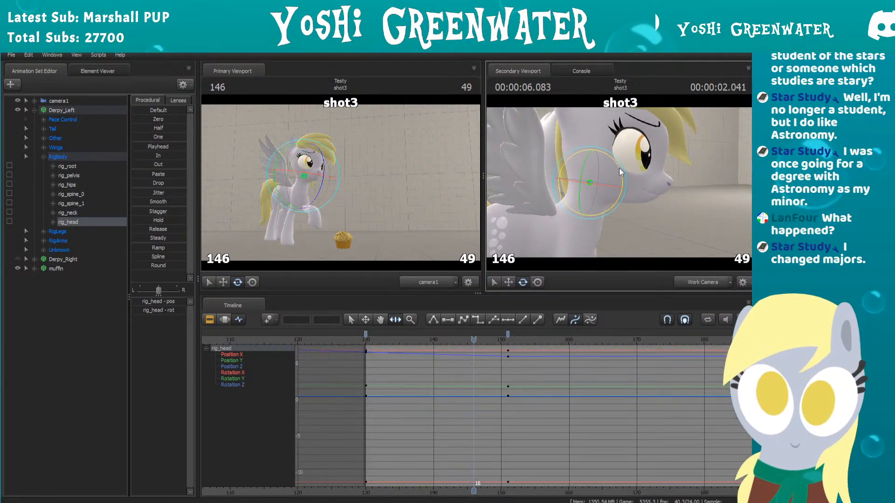
ctrl+click(585, 203)
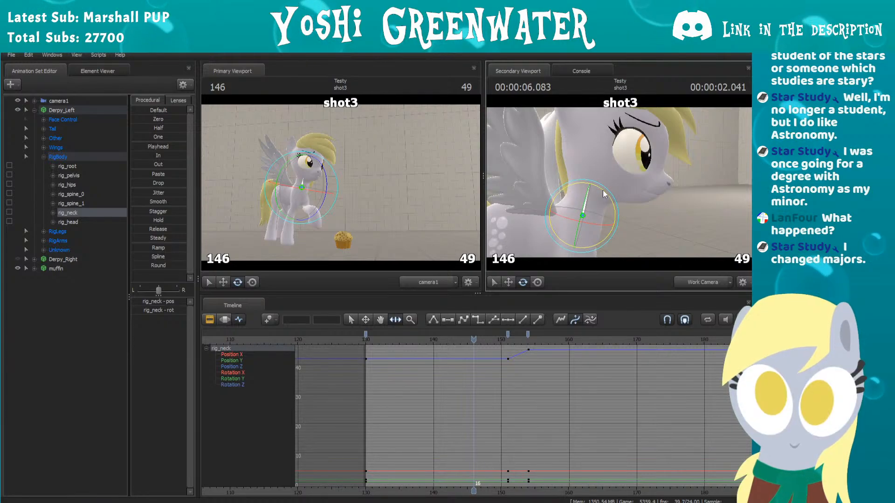
click(478, 336)
key(space)
key(space)
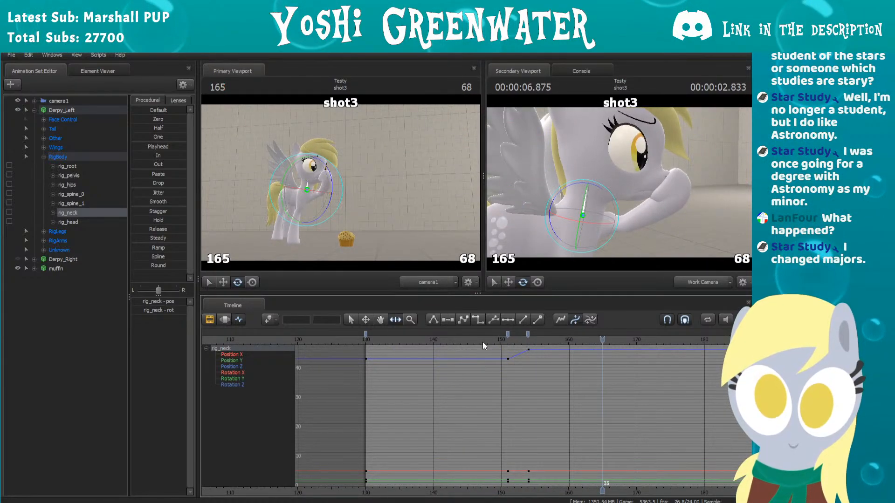
Step: Advance to frame 158 and rotate rig_neck slightly back to key the recoil after the hoof reaches the mouth
click(495, 340)
scroll(497, 340, up, 3)
key(Right)
key(Right)
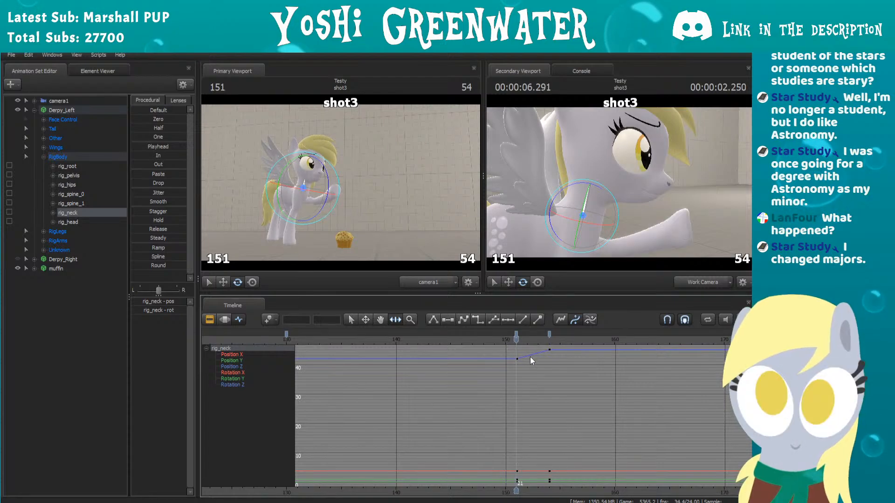
key(Right)
key(Right)
key(Right)
key(Right)
key(Right)
key(Right)
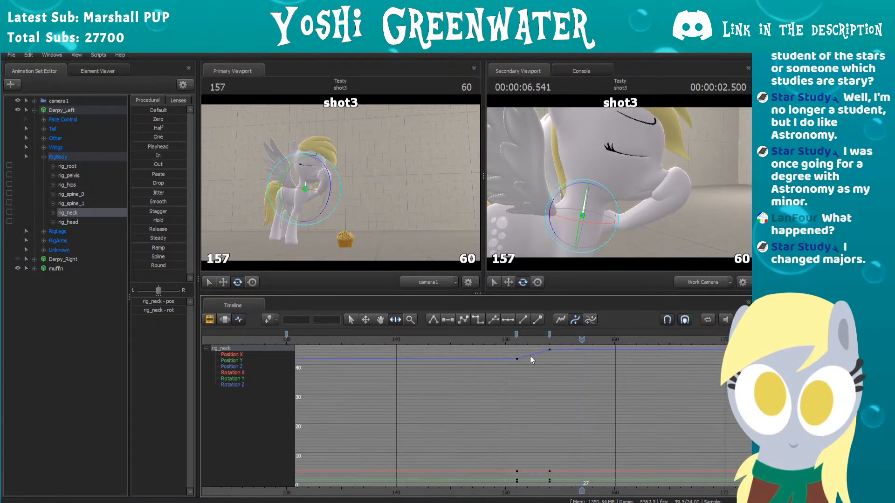
key(Right)
mouse_move(679, 188)
mouse_down()
mouse_move(679, 233)
mouse_move(679, 205)
mouse_up()
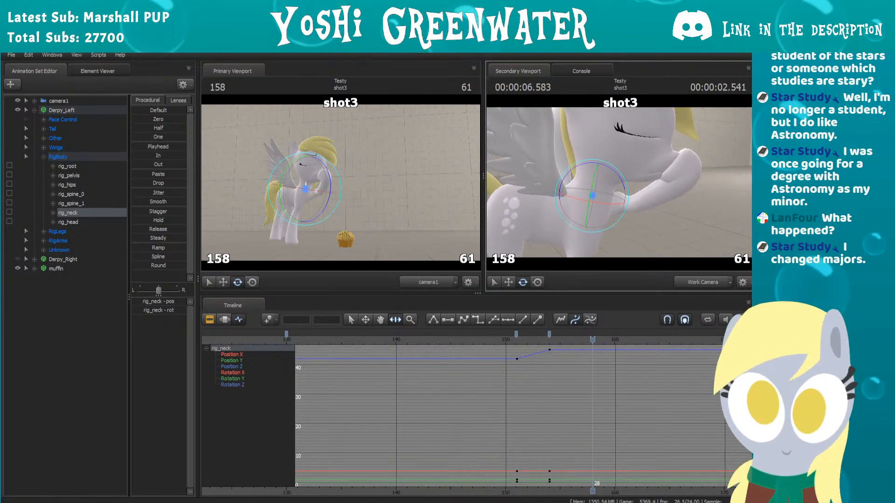
key(w)
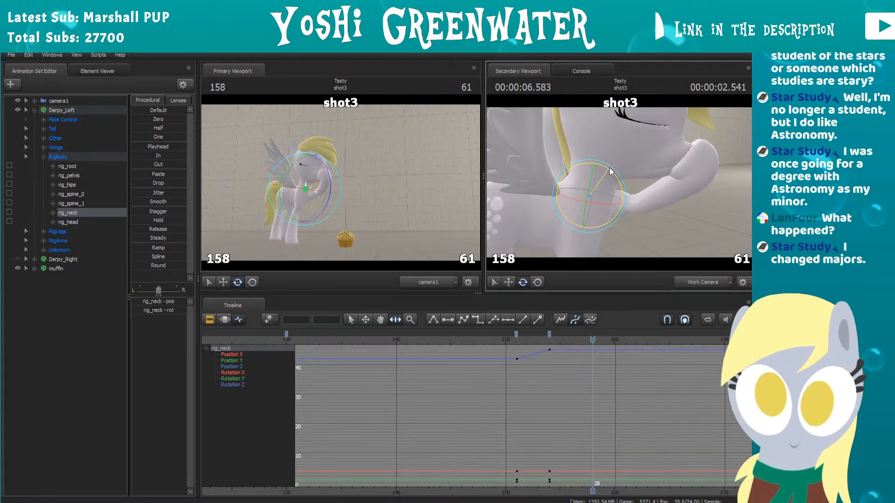
drag(610, 171, 613, 170)
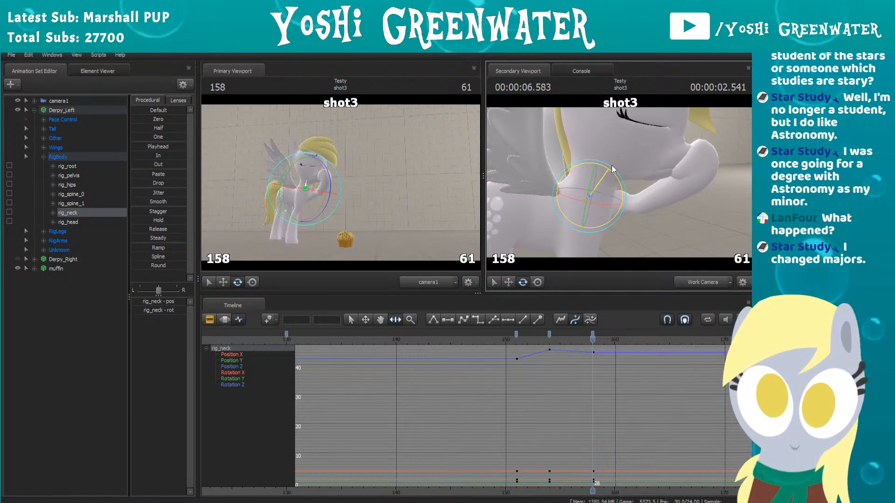
Step: Advance to frame 165 and rotate rig_neck slightly to key its settling pose
key(Right)
key(Right)
key(Right)
key(Right)
key(Right)
key(Right)
key(Right)
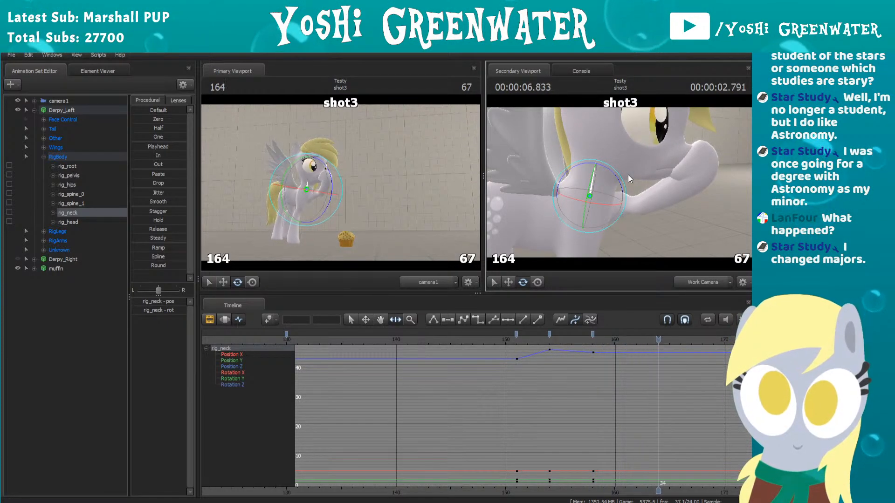
drag(620, 180, 619, 179)
Step: Play rig_neck's settling motion from about frame 148 and again from the start of shot3, checking how it reads
click(477, 342)
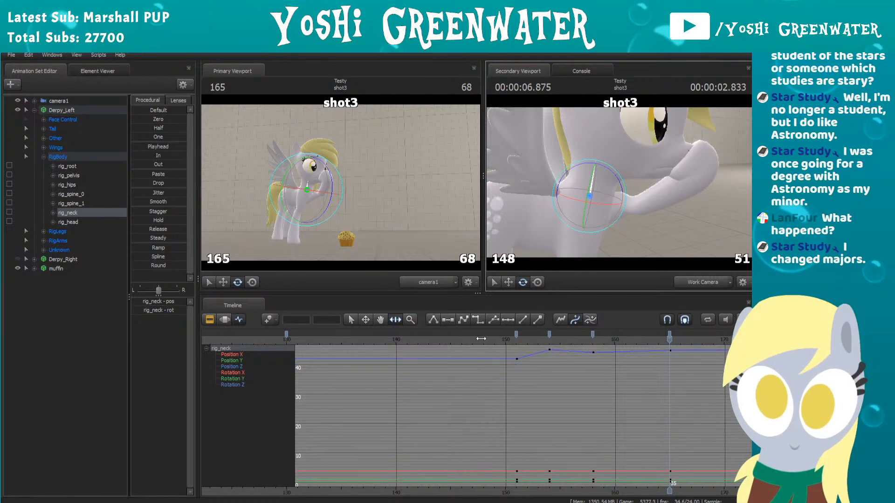
key(Right)
key(Right)
key(Right)
key(Right)
key(space)
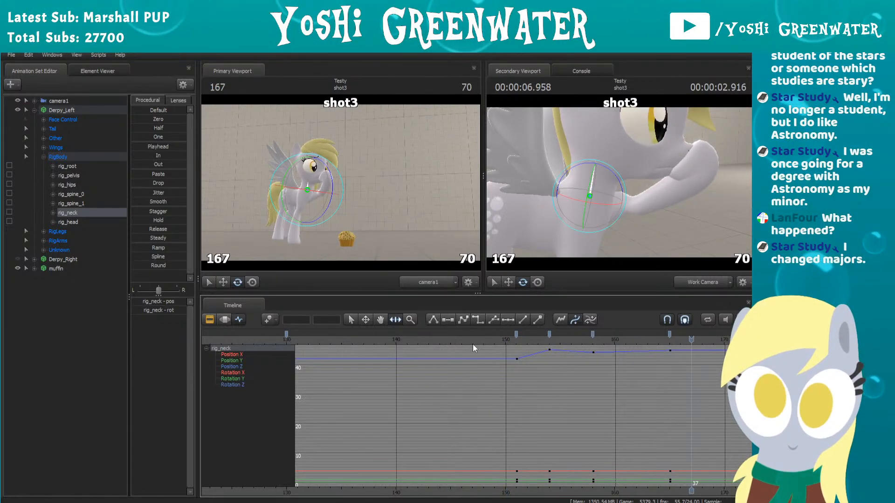
middle_drag(480, 354, 480, 368)
scroll(480, 368, down, 2)
click(464, 336)
key(space)
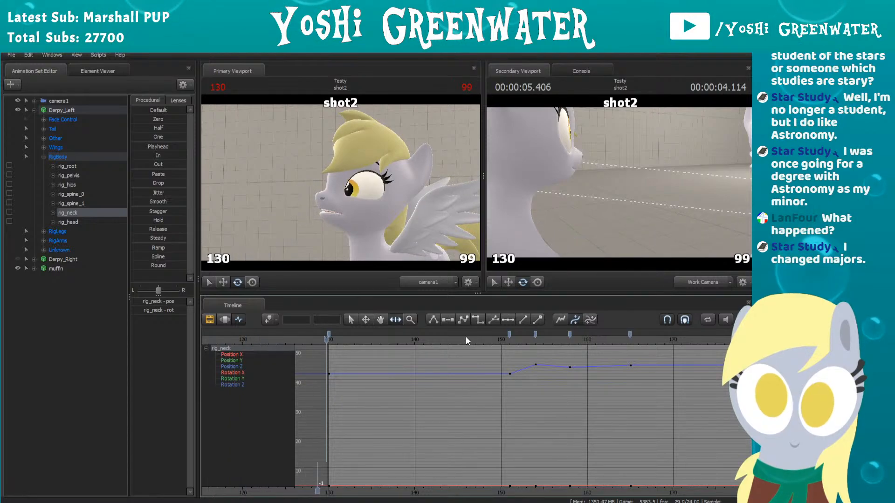
key(space)
key(space)
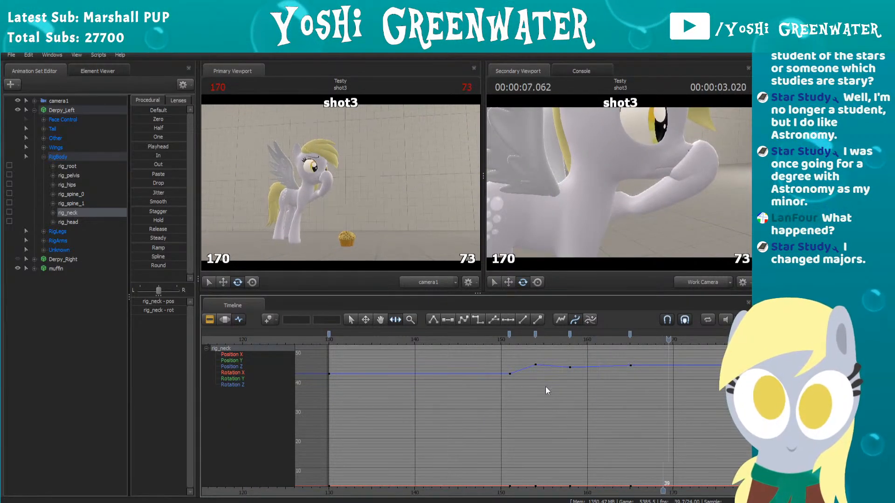
Step: Bring rig_neck's keys between frames 151 and 165 into closer view and replay the hoof raise
key(space)
middle_drag(599, 392, 544, 400)
scroll(545, 400, up, 2)
click(345, 337)
key(space)
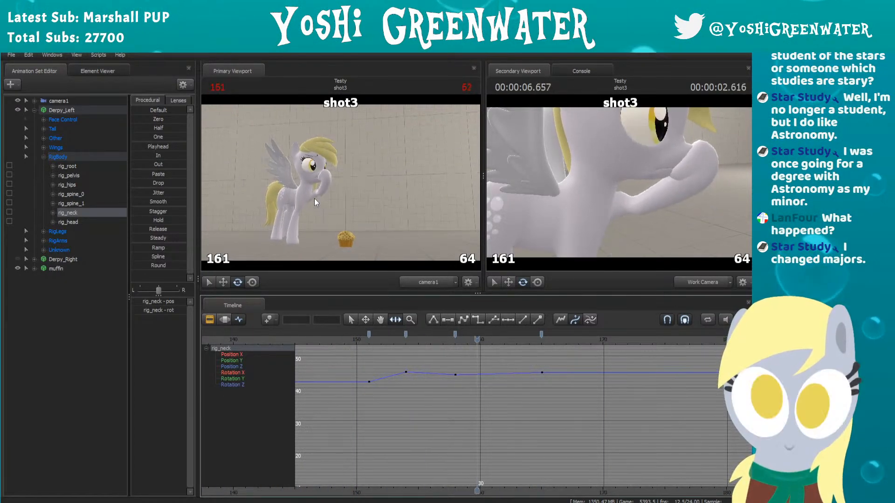
key(space)
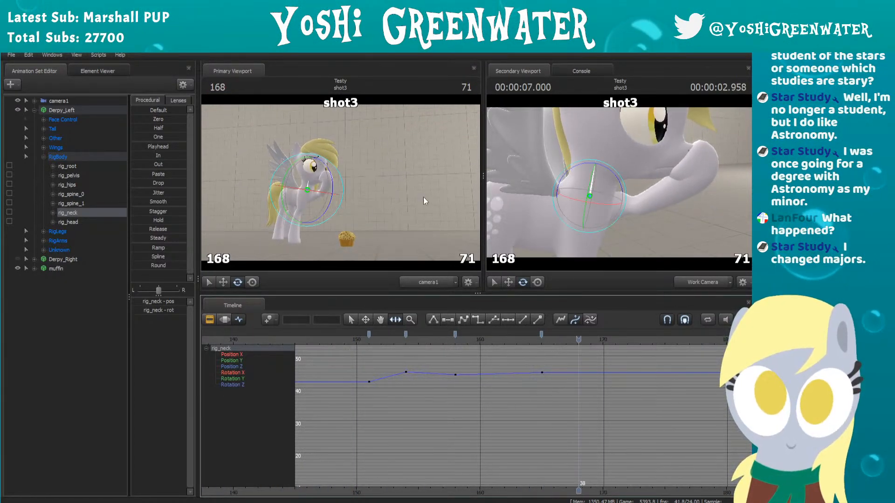
Step: Check rig_neck's keyed poses at frames 154 and 165 and replay the movement from frame 149
click(404, 335)
click(406, 333)
key(1)
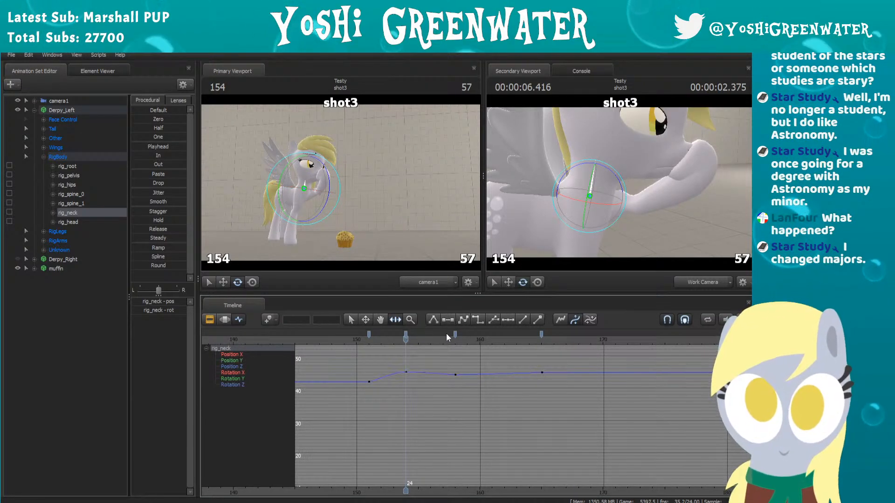
click(541, 334)
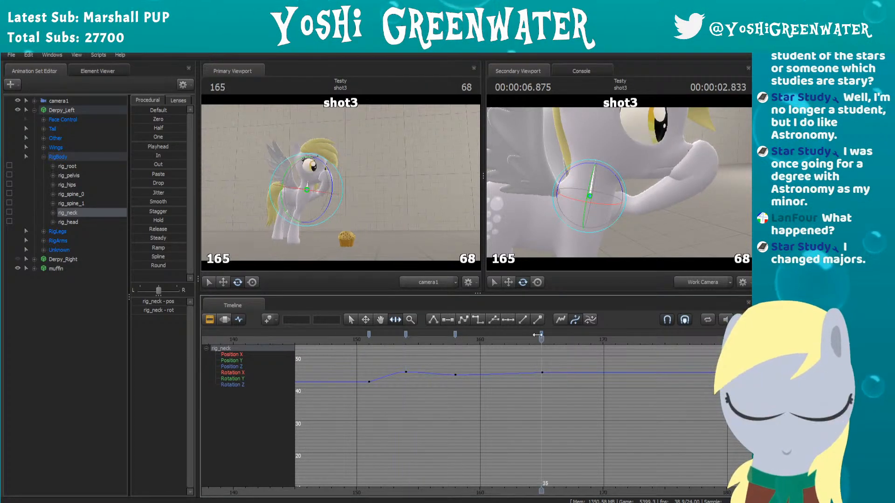
key(1)
click(343, 342)
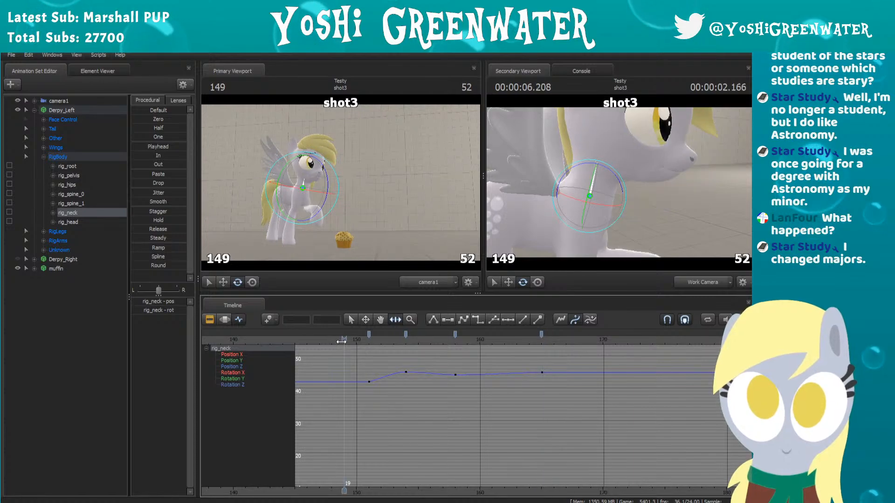
key(space)
key(space)
Step: Move rig_neck's frame 165 keyframe to frame 166 and play back the adjusted settle
click(344, 343)
drag(352, 343, 554, 336)
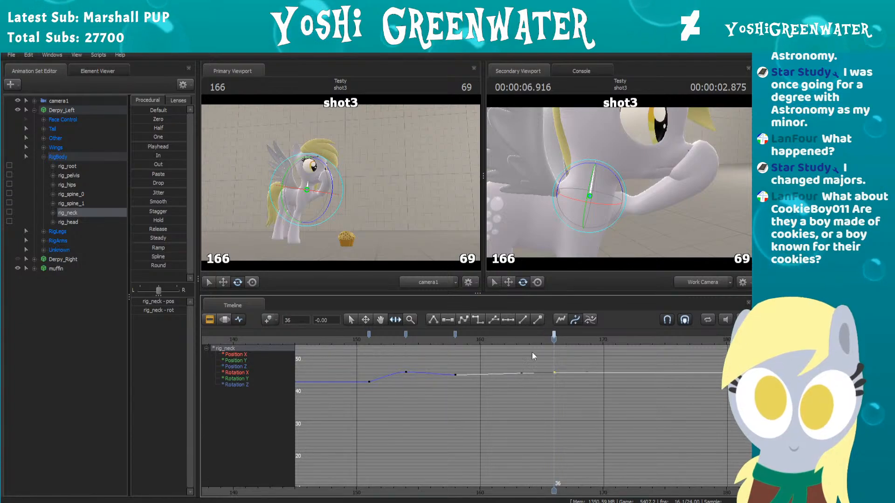
scroll(462, 383, down, 3)
middle_drag(471, 397, 485, 404)
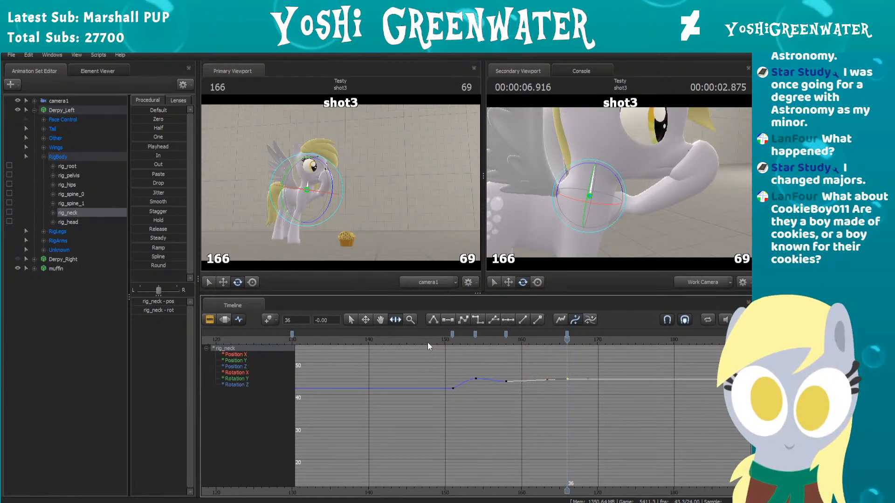
drag(426, 342, 425, 340)
key(space)
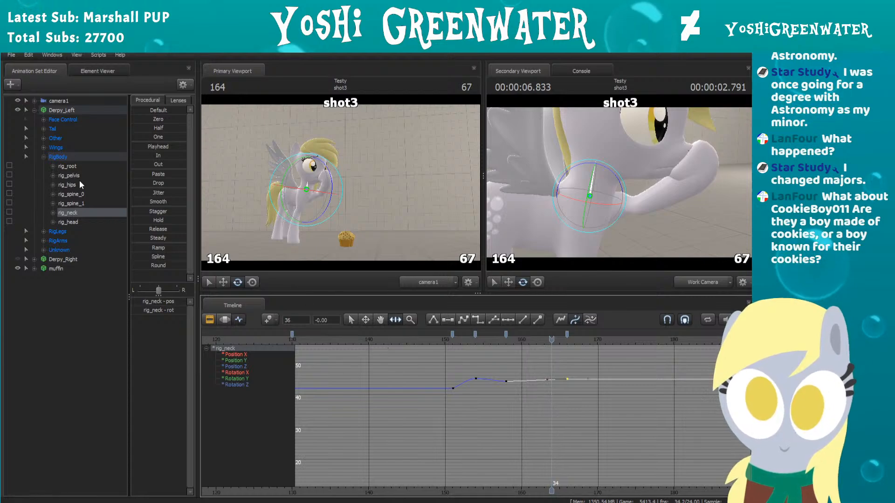
Step: Select the rig_head bone, advance to frame 155 and rotate it to key the head's reaction to the hoof
click(617, 150)
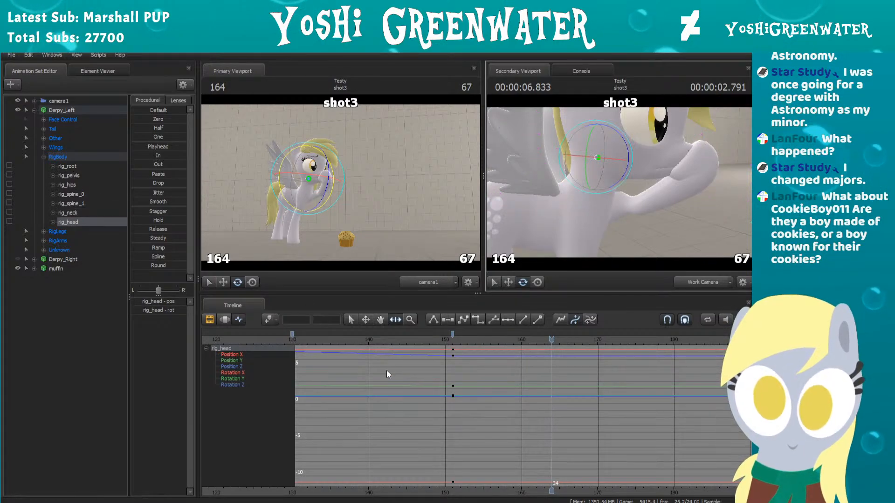
scroll(404, 378, down, 2)
middle_drag(422, 376, 400, 395)
scroll(401, 395, up, 1)
drag(432, 341, 440, 340)
key(Right)
key(Right)
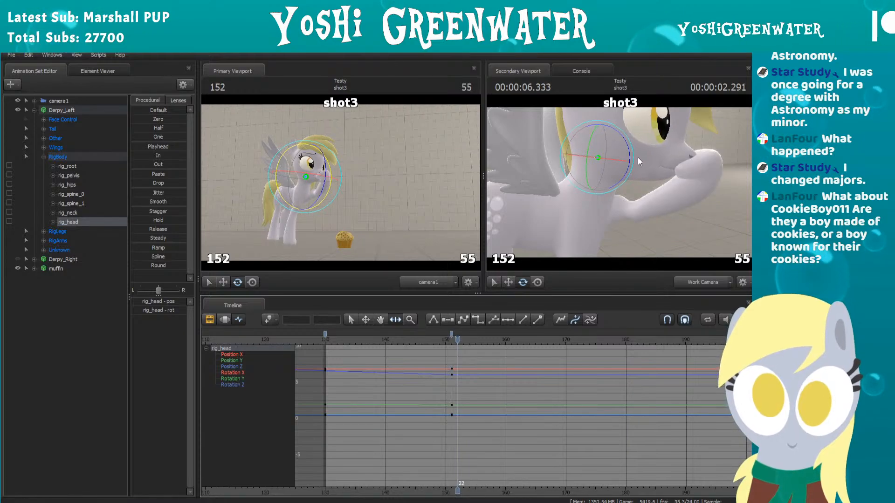
key(Right)
key(Right)
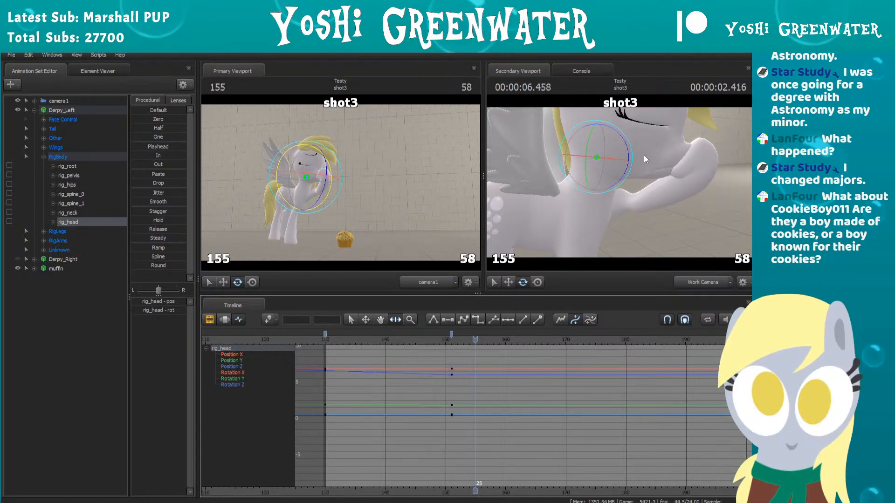
drag(628, 146, 627, 155)
Step: Step through the head reaction from frame 151 and rotate rig_head slightly back to key it at frame 162
key(Left)
key(Left)
key(Left)
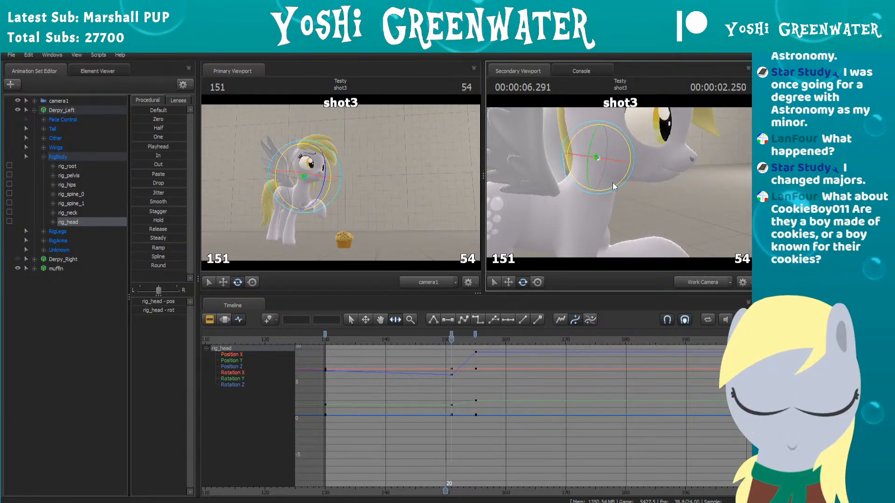
key(Right)
key(Right)
key(Right)
key(Right)
key(Right)
key(Right)
key(Right)
key(Right)
key(Right)
key(Right)
key(Right)
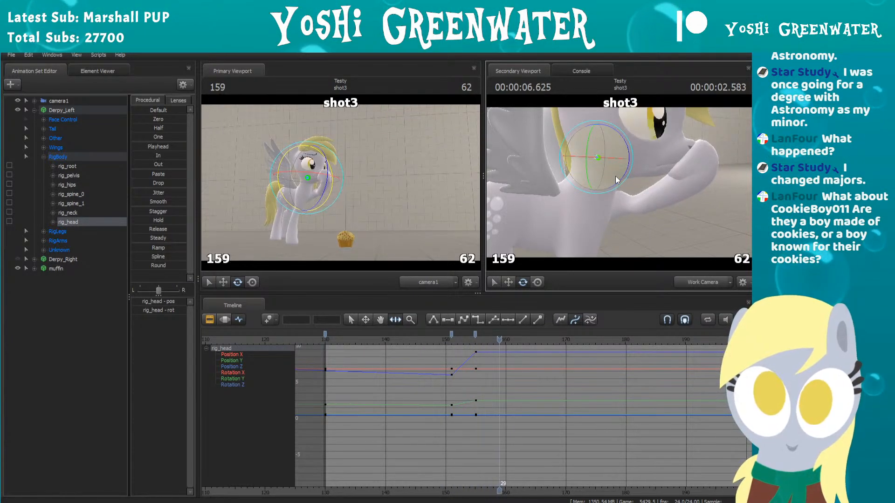
drag(625, 147, 628, 145)
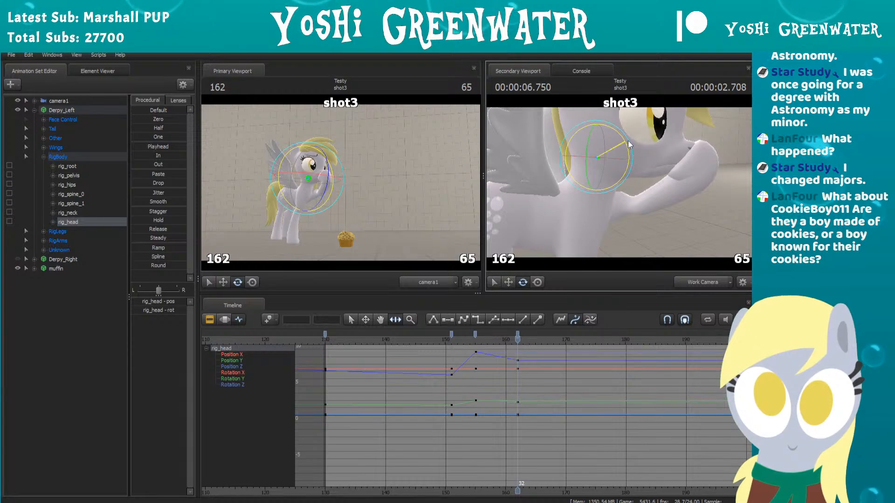
Step: Advance to frame 169 and rotate rig_head slightly to key the head's final settling pose
key(Right)
key(Right)
key(Right)
key(Right)
key(Right)
key(Right)
key(Right)
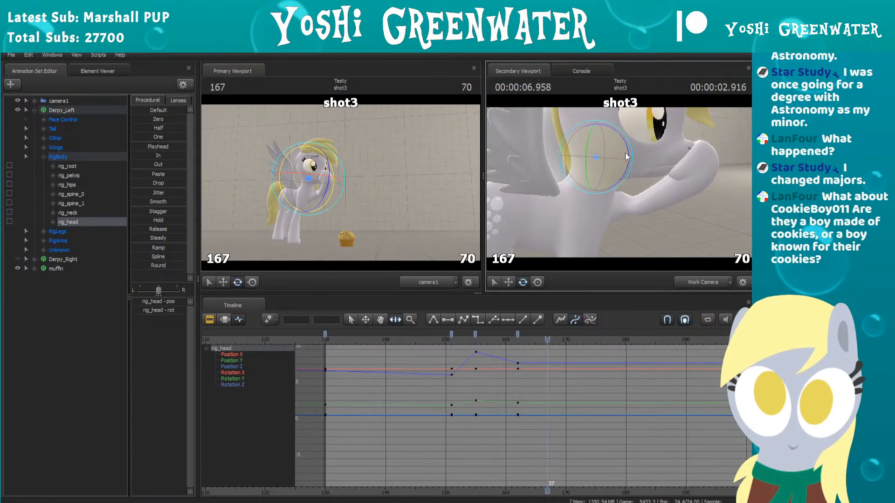
drag(628, 148, 628, 148)
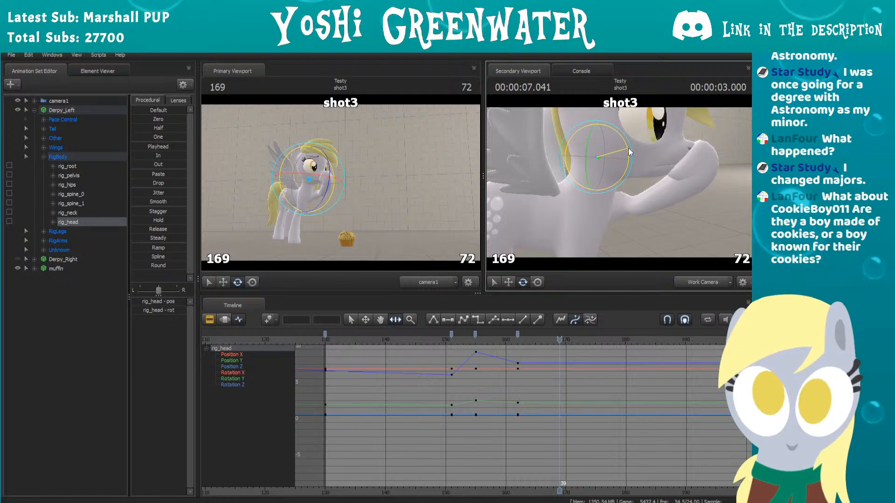
drag(630, 151, 629, 151)
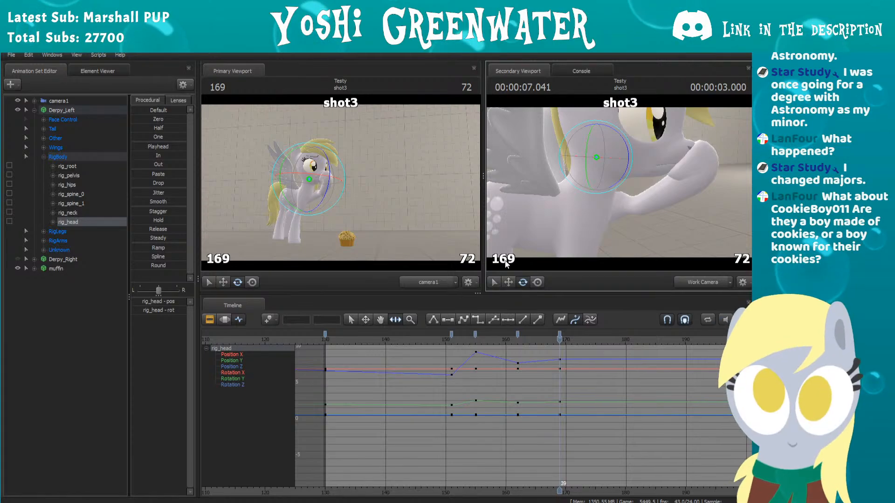
Step: Play back the head motion, move rig_head's frame 169 keyframe to frame 167, and replay the result
click(412, 344)
key(space)
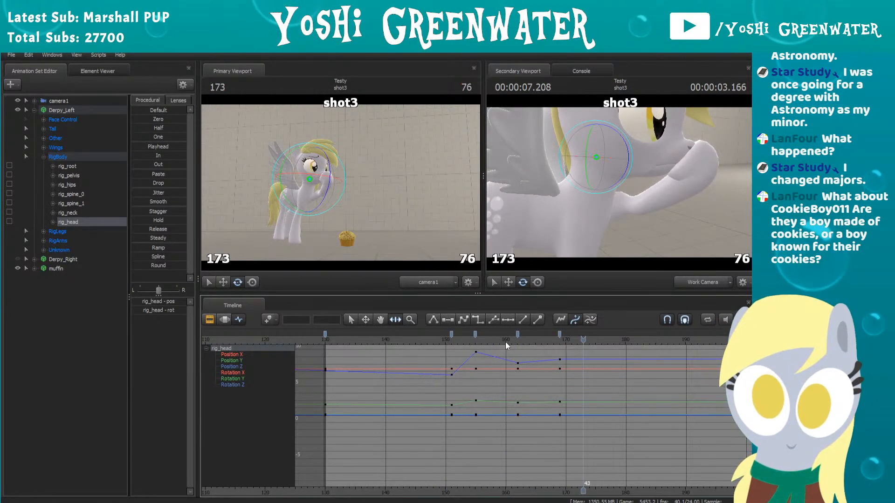
drag(539, 342, 548, 337)
click(422, 339)
key(space)
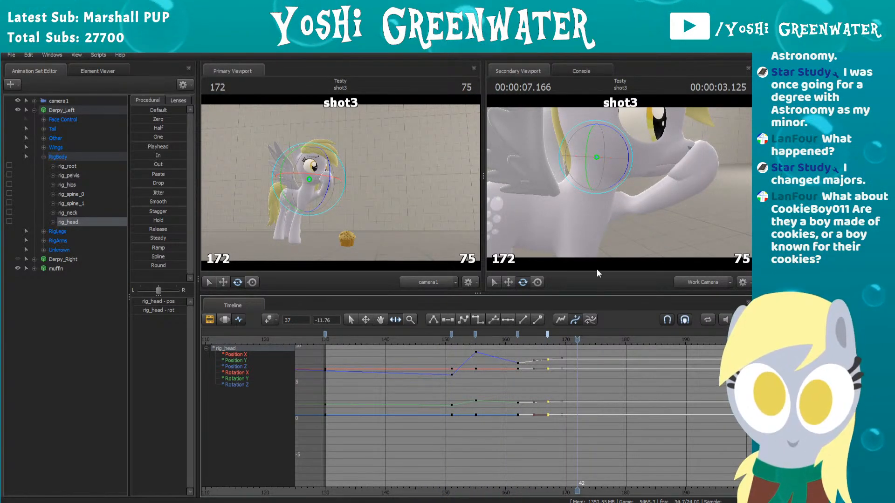
click(512, 339)
mouse_move(539, 333)
mouse_down()
mouse_move(547, 332)
mouse_move(518, 333)
mouse_move(548, 333)
mouse_move(526, 323)
mouse_up()
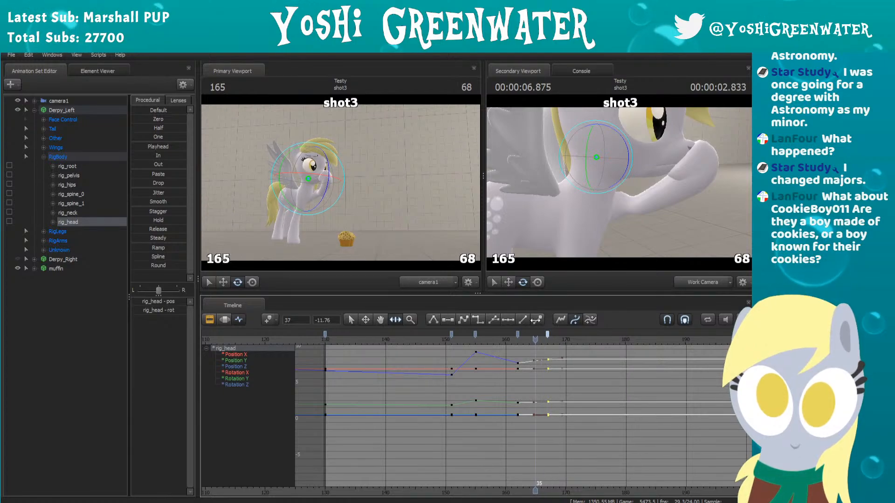
drag(561, 319, 536, 326)
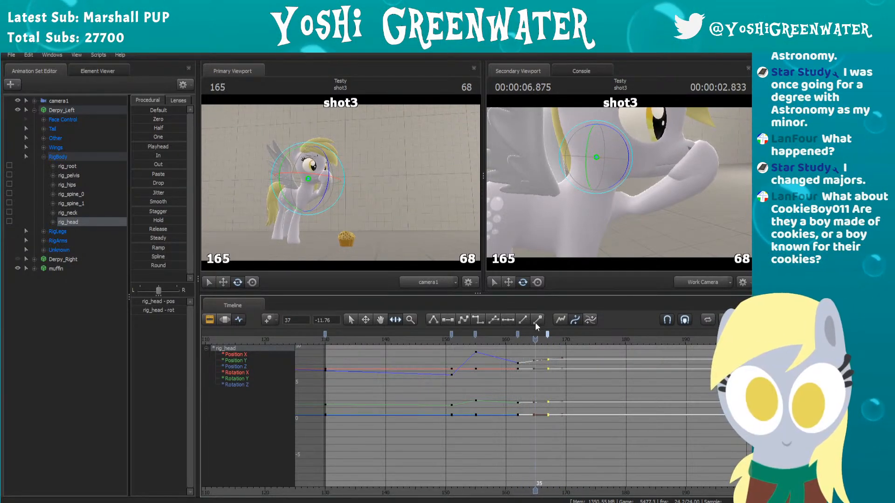
Step: Play back rig_head's motion from frame 147 and examine its final settling pose at frame 167
drag(601, 200, 607, 184)
key(s)
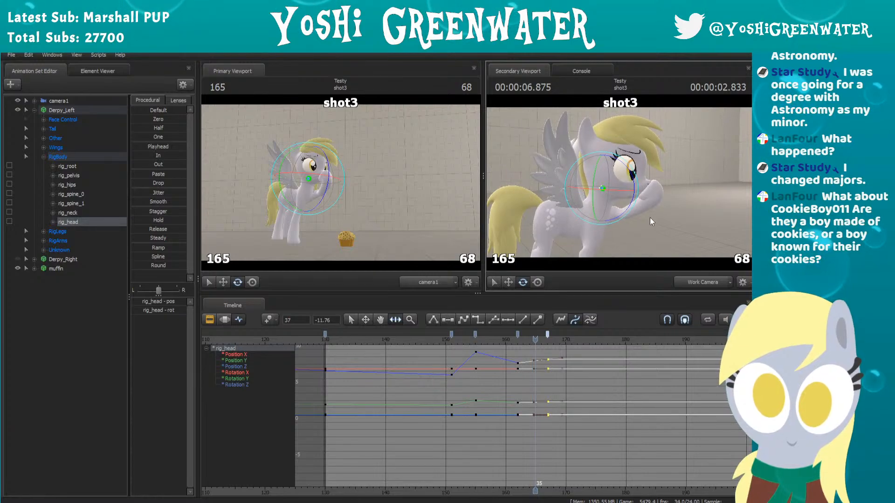
key(w)
click(431, 344)
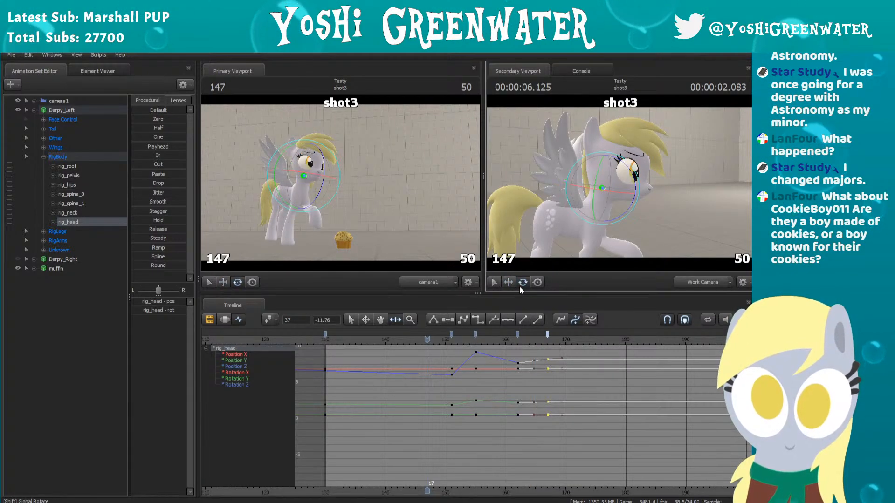
key(space)
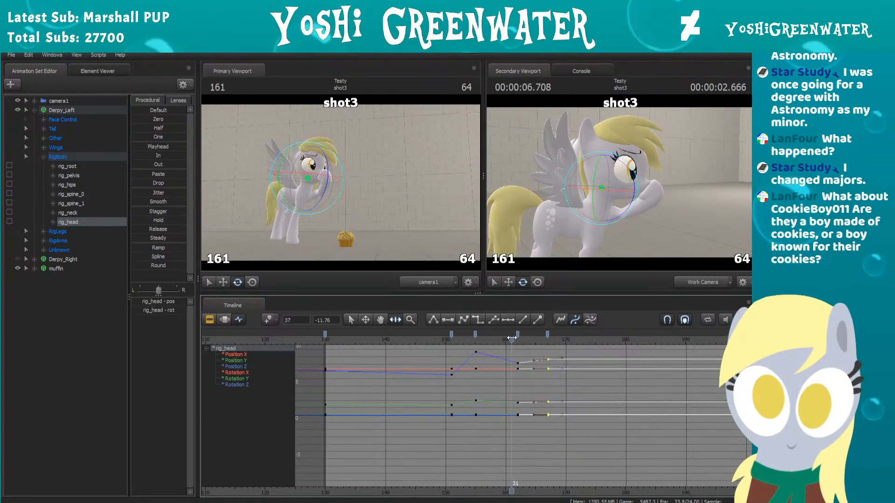
click(548, 340)
click(578, 377)
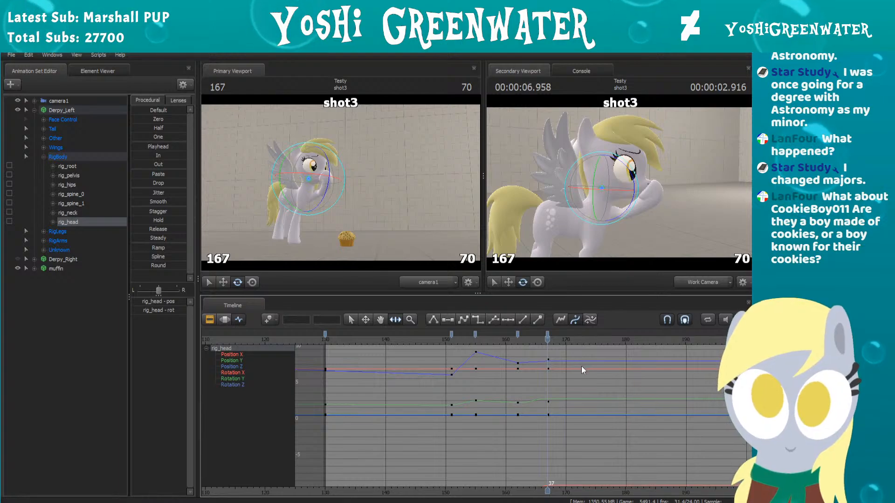
Step: Move rig_head's frame 167 settling keyframe to frame 166 and replay the head motion
right_drag(686, 191, 620, 182)
scroll(530, 352, up, 5)
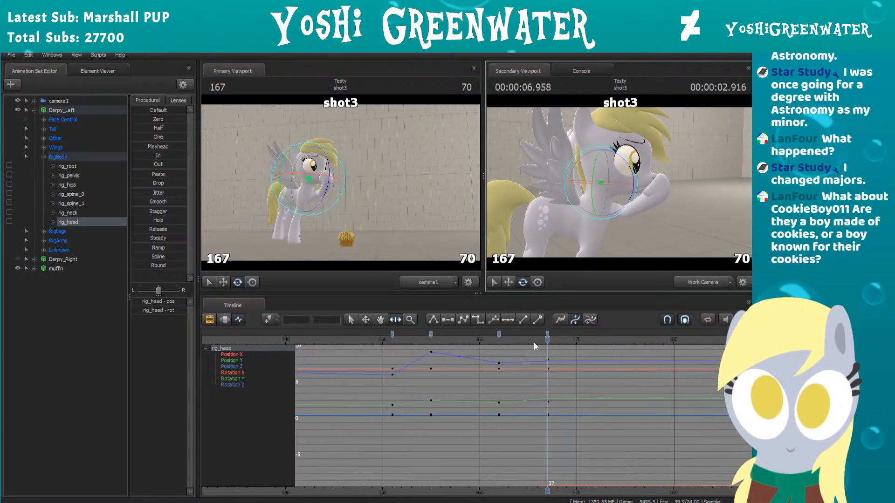
drag(548, 334, 538, 333)
click(477, 339)
key(space)
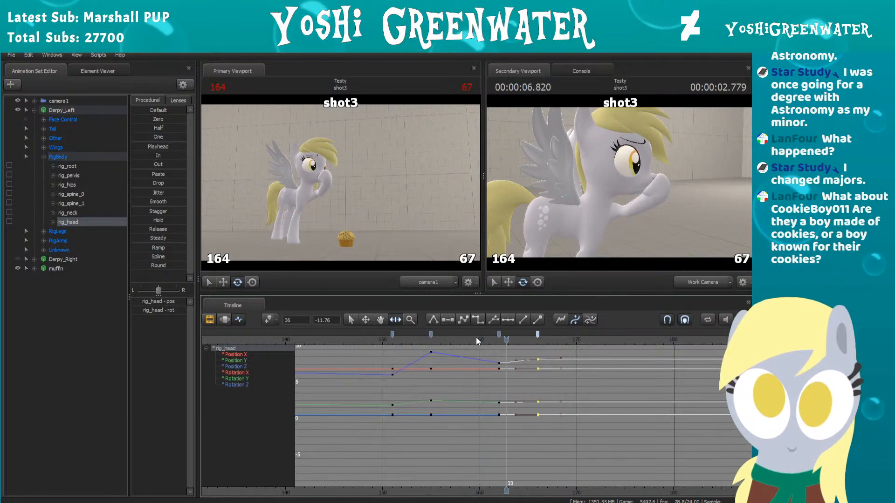
key(space)
click(353, 349)
key(space)
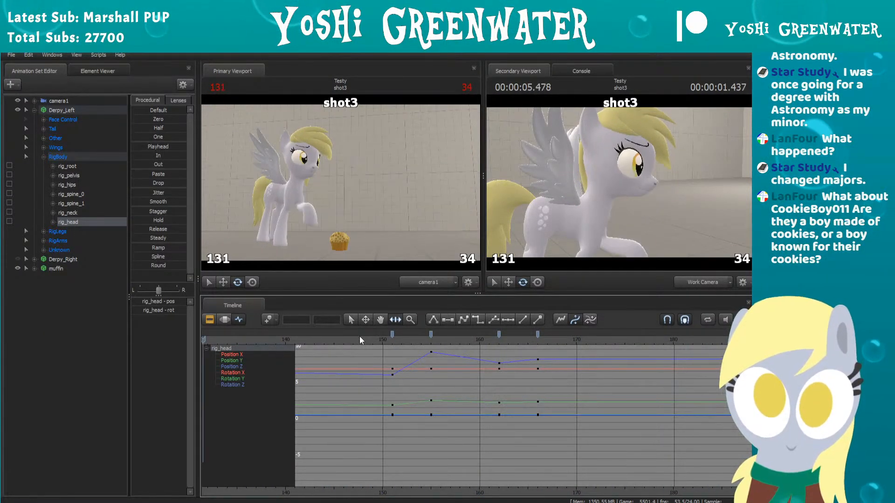
key(space)
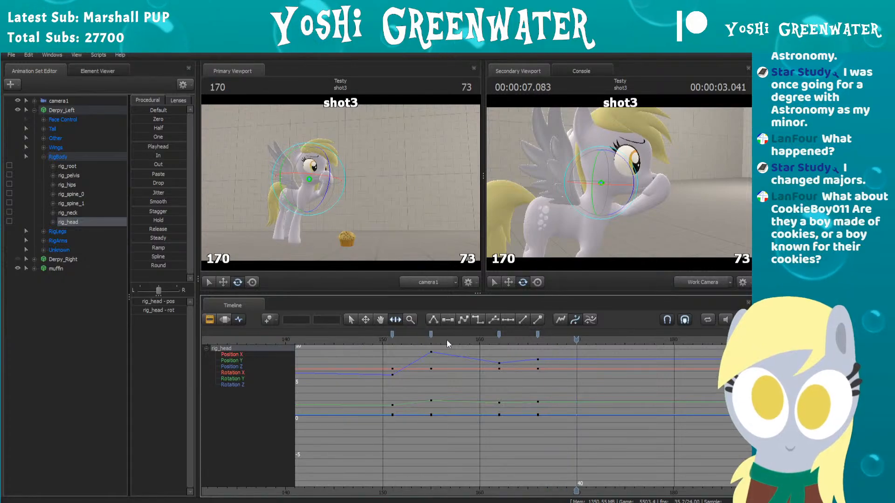
click(225, 320)
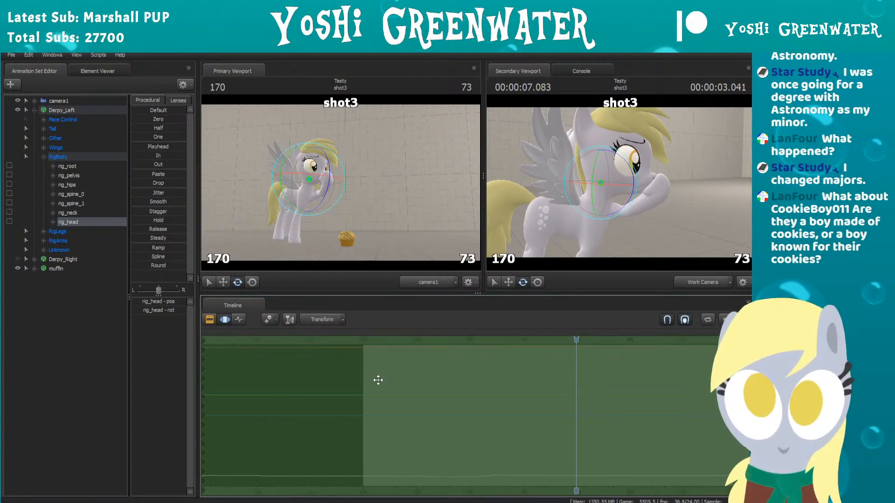
scroll(483, 367, up, 2)
scroll(485, 365, down, 3)
scroll(530, 372, up, 1)
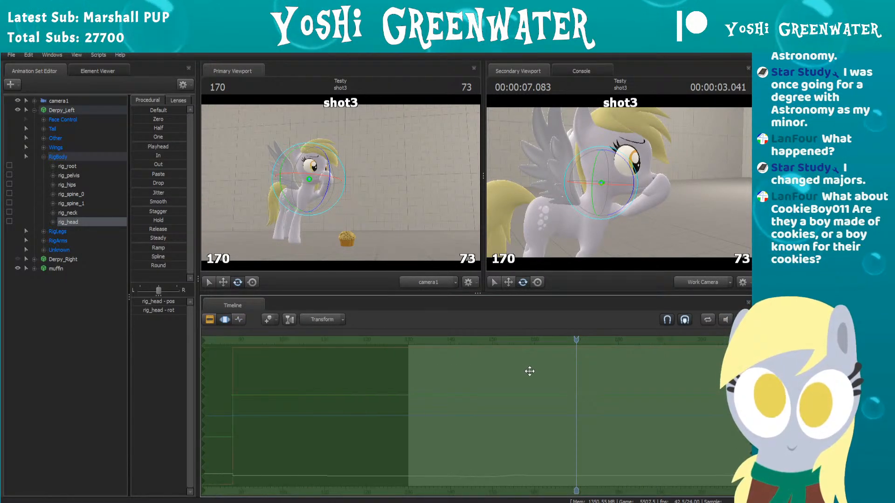
click(239, 319)
Step: Delete rig_head's keyframe at frame 166, replay the motion, and move its frame 162 keyframe to frame 163
scroll(549, 345, up, 2)
drag(530, 341, 519, 337)
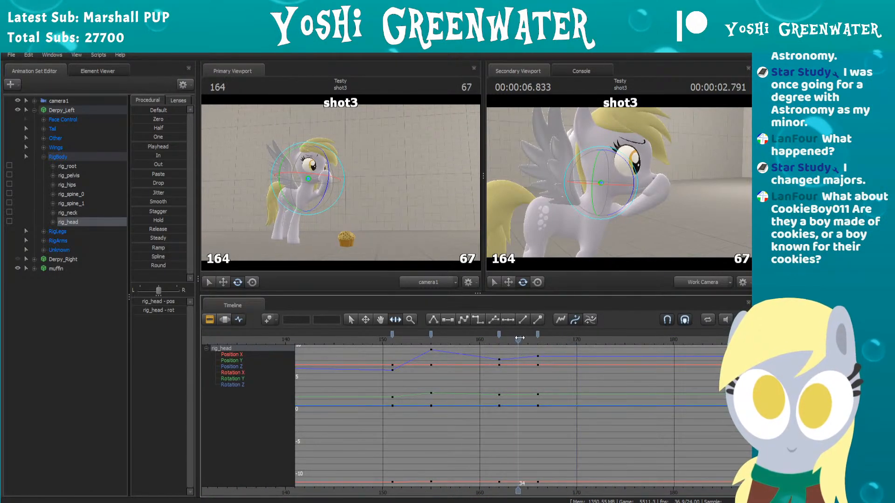
key(Delete)
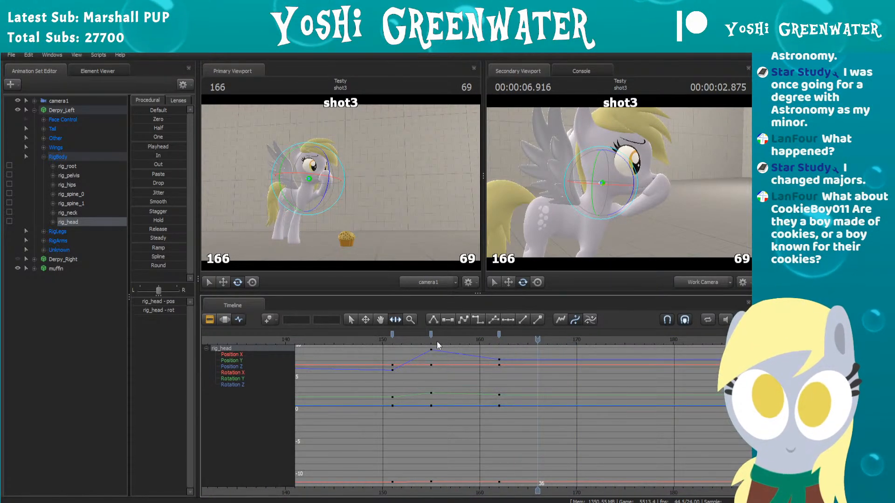
key(space)
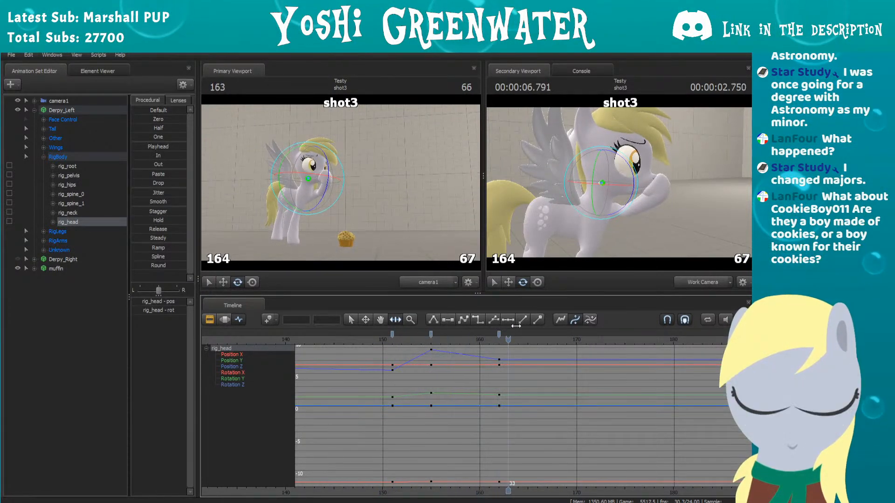
drag(499, 334, 509, 334)
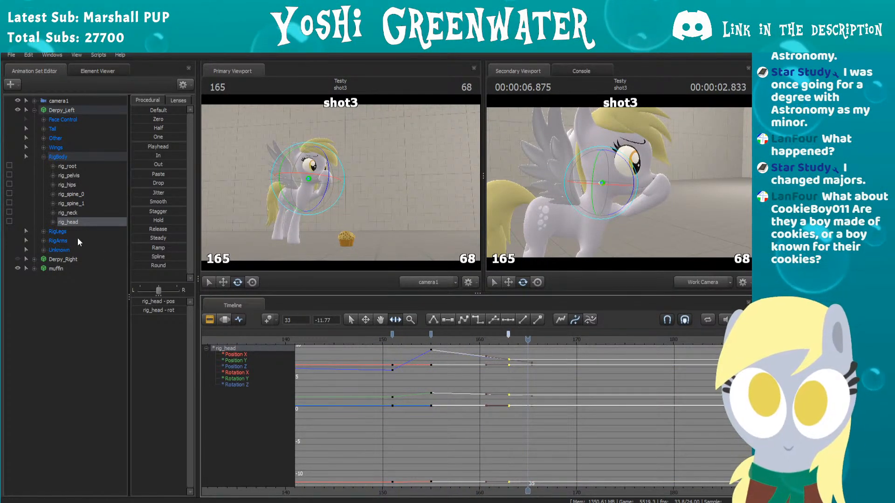
Step: Select the rig_neck bone, move its frame 166 keyframe to frame 165, and replay the neck and head motion
click(601, 188)
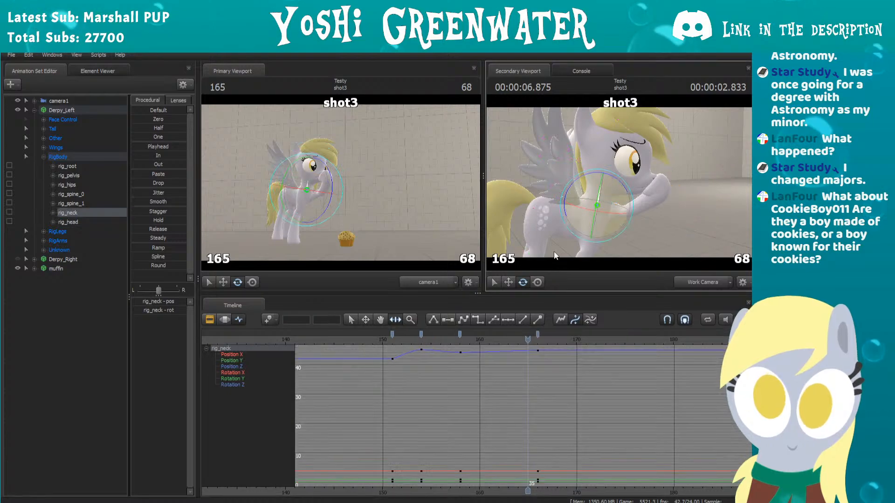
drag(538, 334, 527, 334)
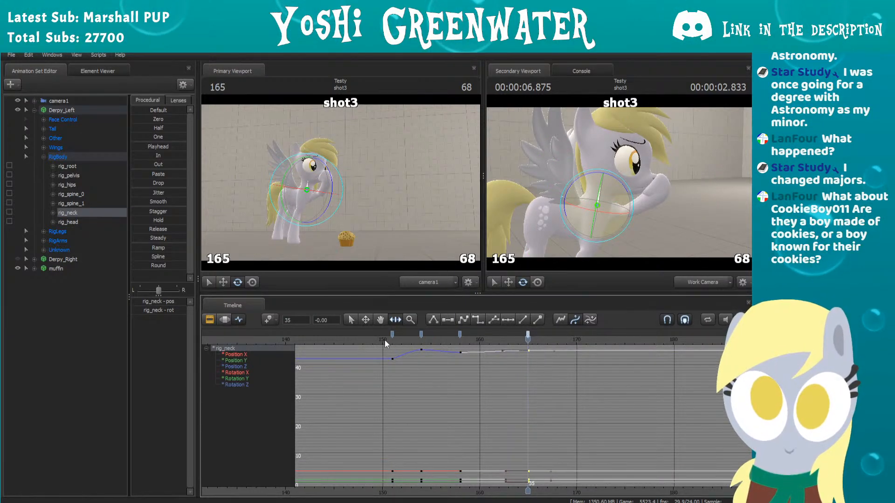
key(space)
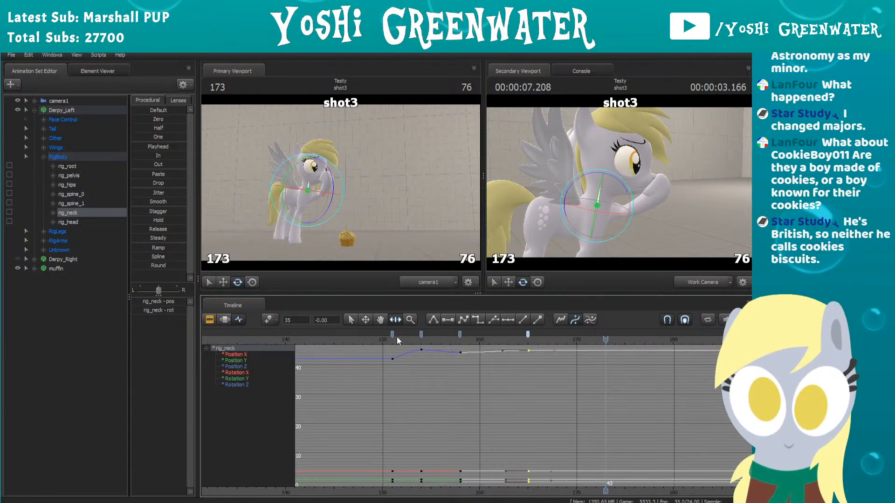
click(382, 341)
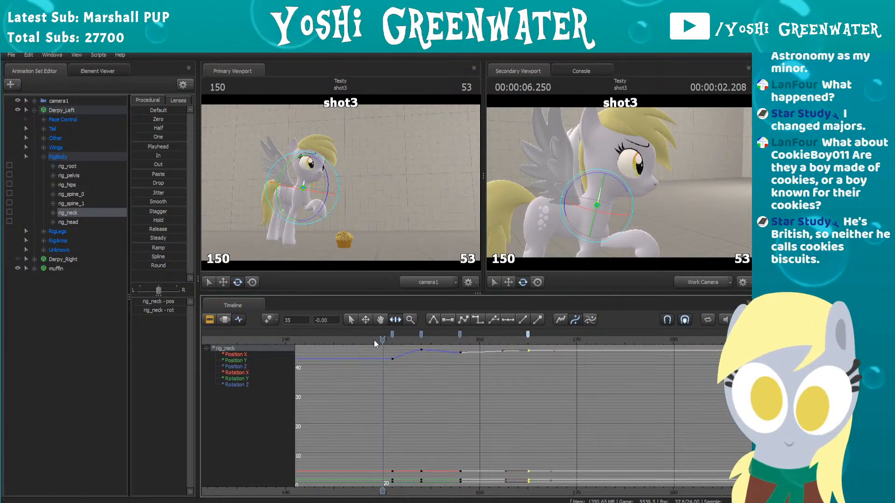
drag(374, 340, 324, 343)
scroll(377, 357, down, 1)
middle_drag(379, 358, 412, 367)
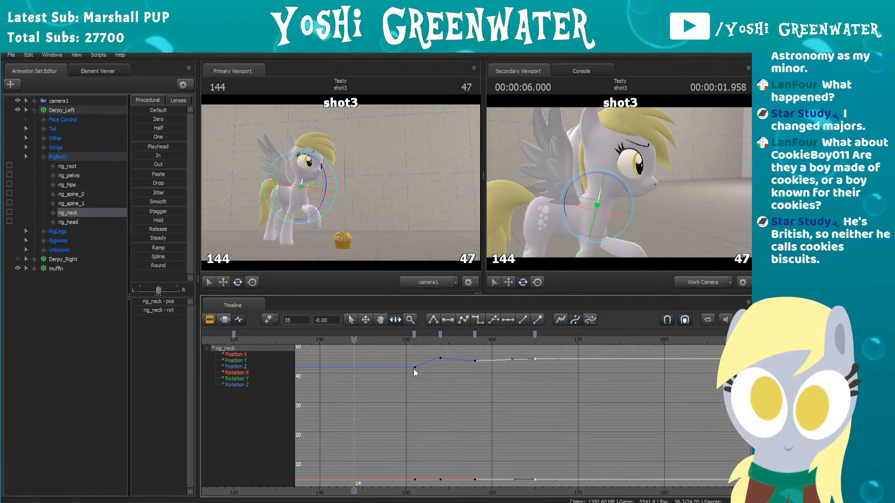
key(space)
key(space)
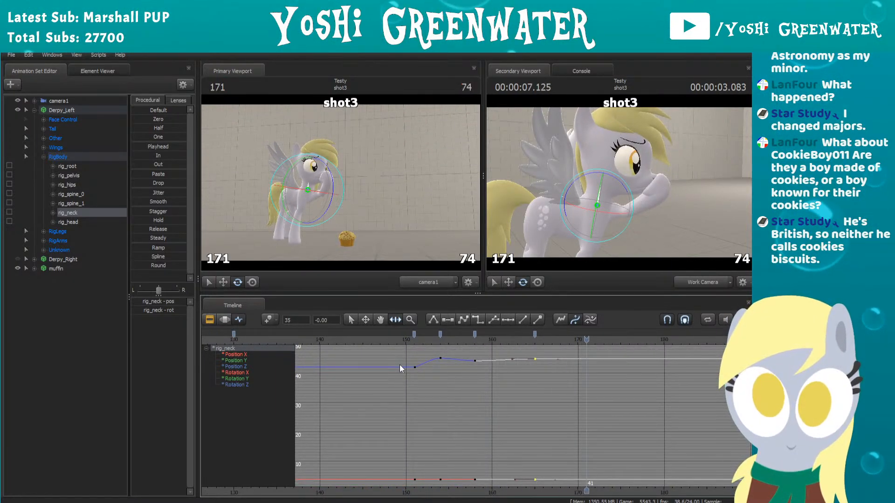
click(389, 336)
key(space)
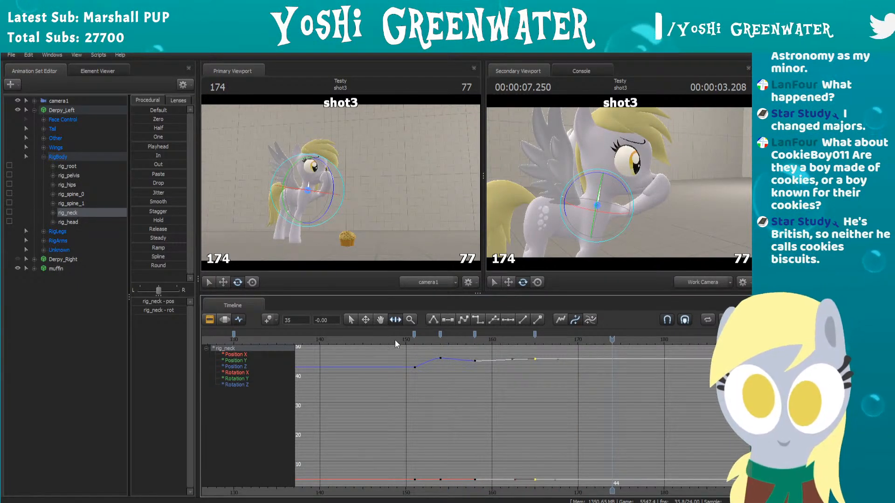
Step: Move rig_neck's last keyframe to frame 164, then replay and scrub through the settling motion
drag(395, 337, 526, 334)
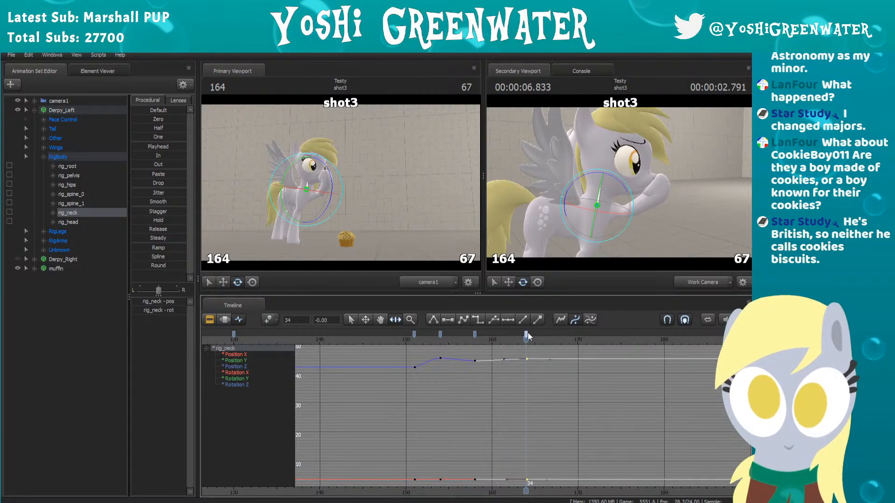
click(475, 332)
click(476, 331)
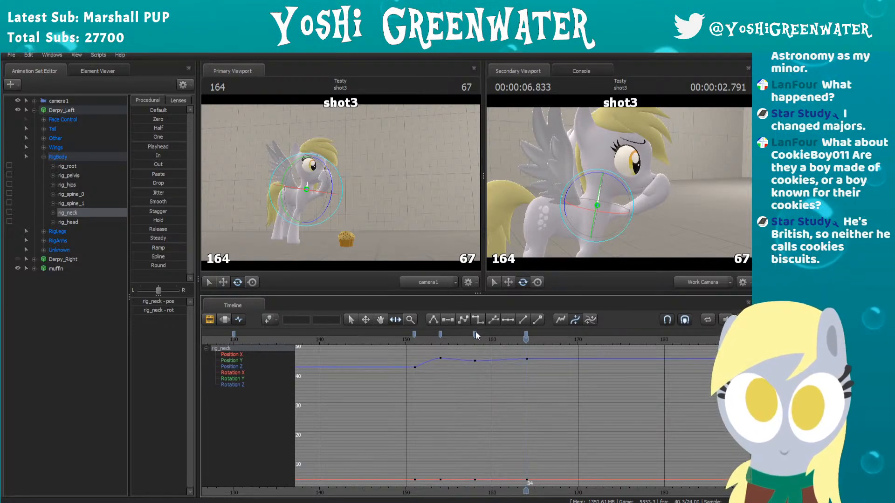
click(386, 341)
key(space)
key(space)
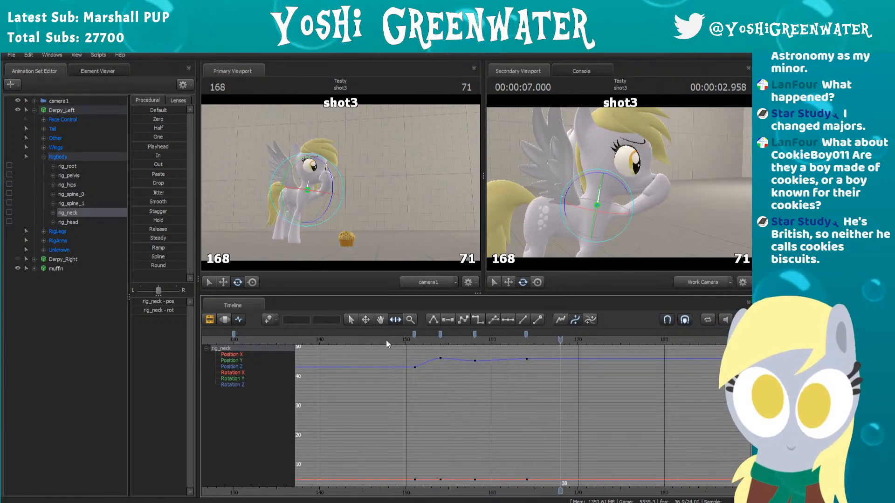
drag(386, 339, 531, 331)
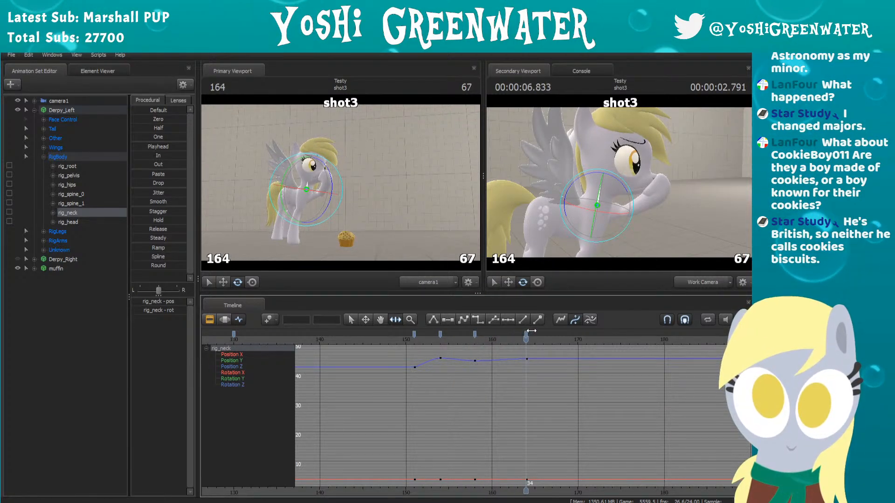
Step: Try raising rig_neck's curve point at frame 164 in the graph, and undo the change
scroll(479, 373, up, 3)
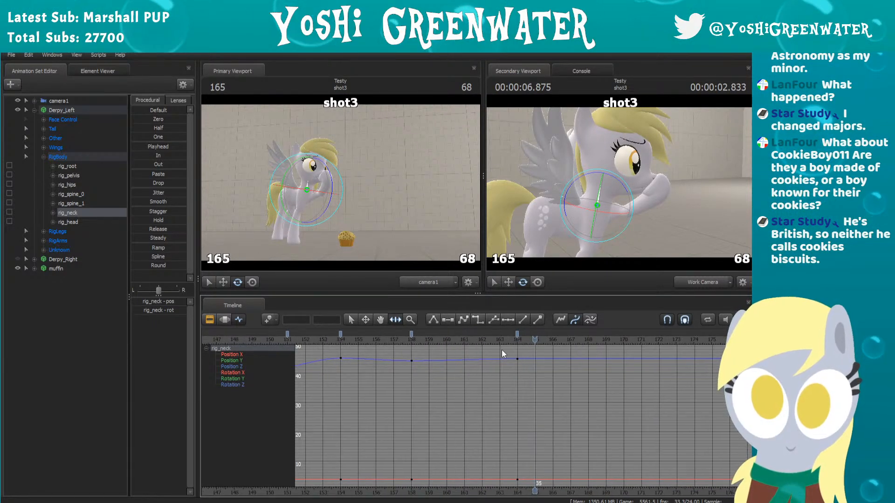
click(518, 334)
scroll(506, 365, up, 3)
middle_drag(515, 368, 562, 397)
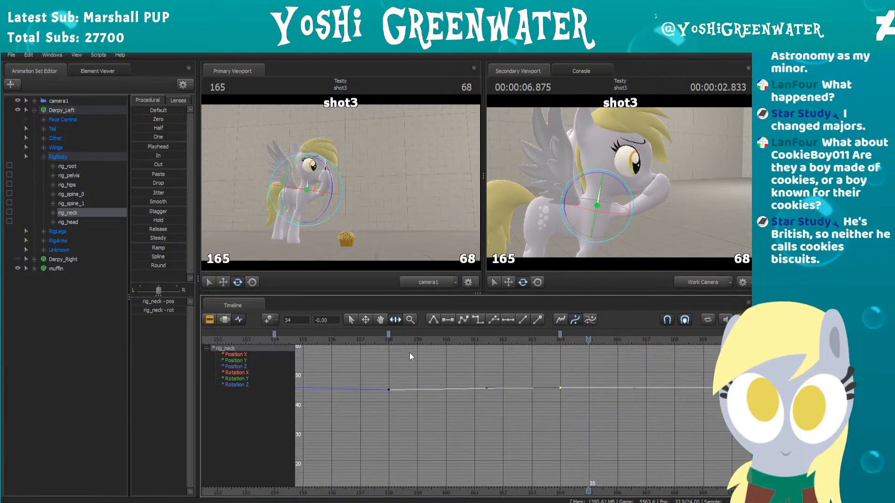
drag(381, 341, 562, 340)
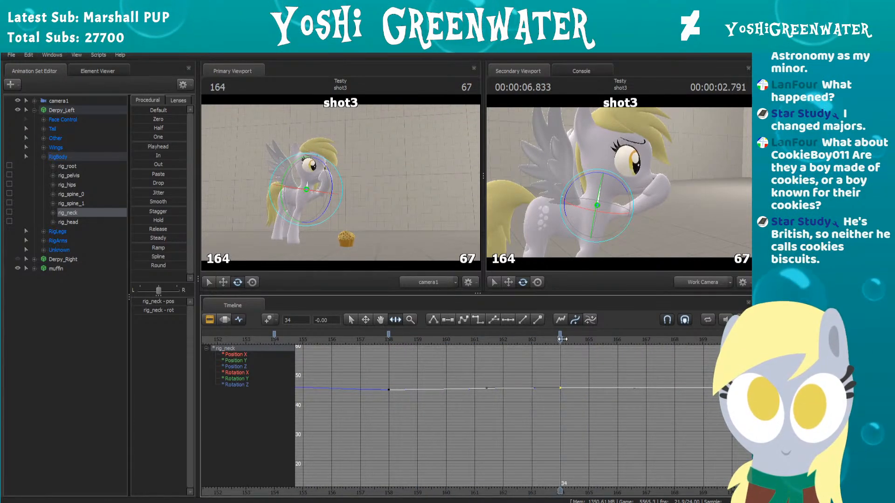
drag(561, 390, 562, 377)
key(ctrl+z)
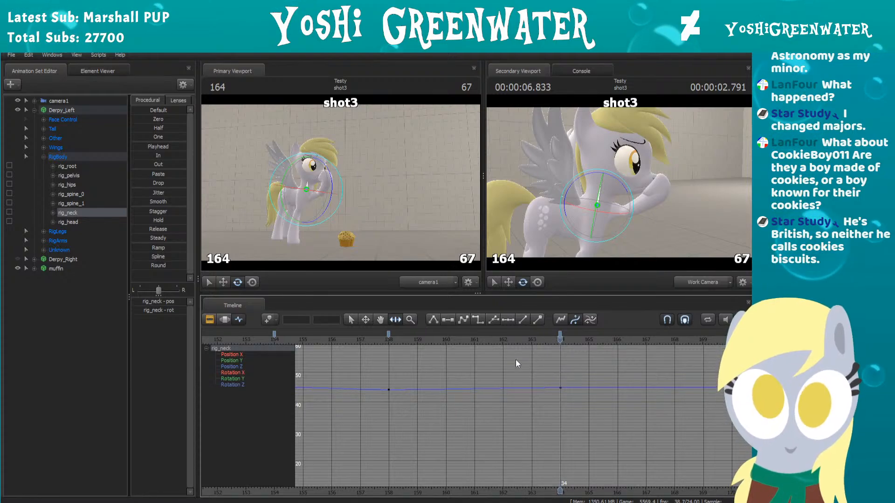
Step: Replay the retimed neck and head motion in shot3 and collapse Derpy_Left's RigBody control group
scroll(505, 357, down, 2)
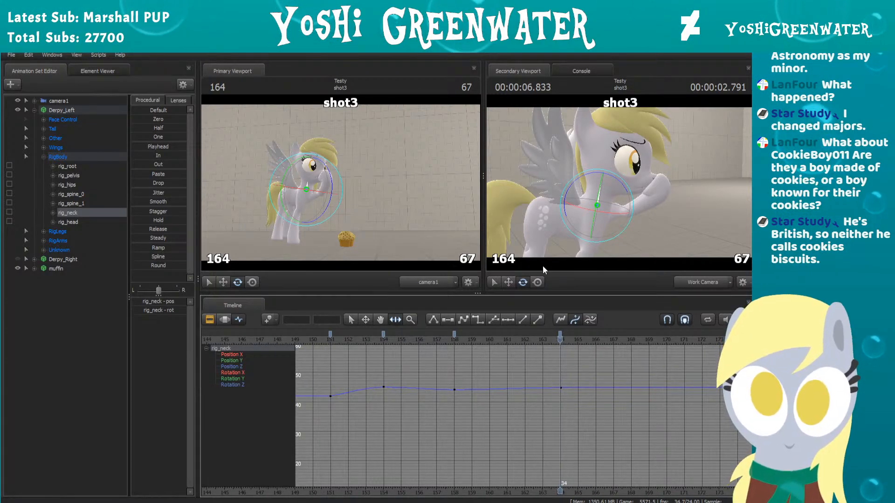
drag(544, 271, 514, 227)
scroll(327, 356, down, 1)
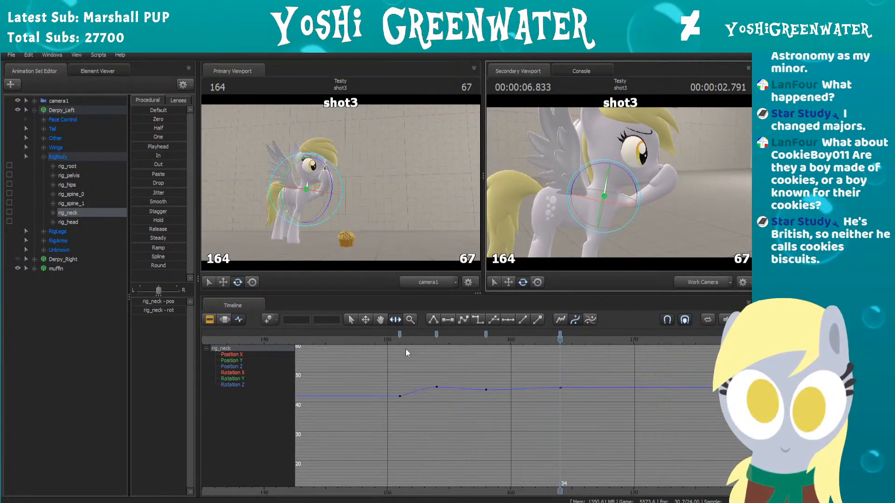
click(359, 337)
key(space)
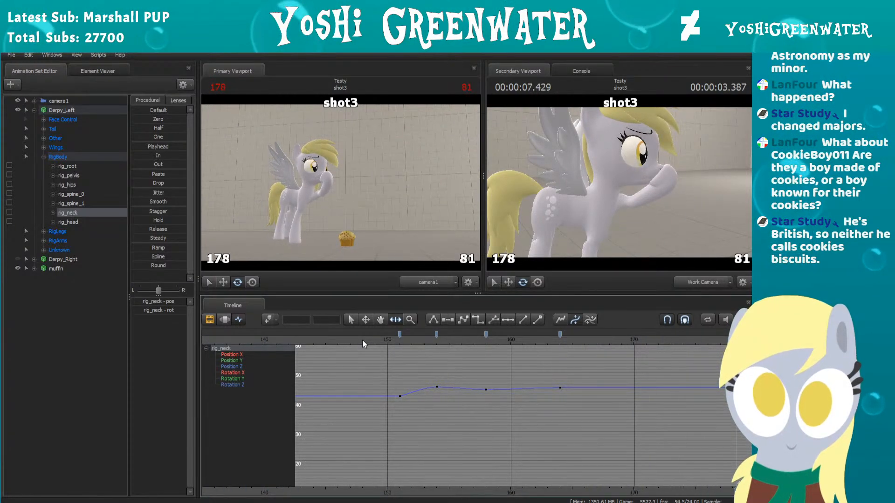
key(space)
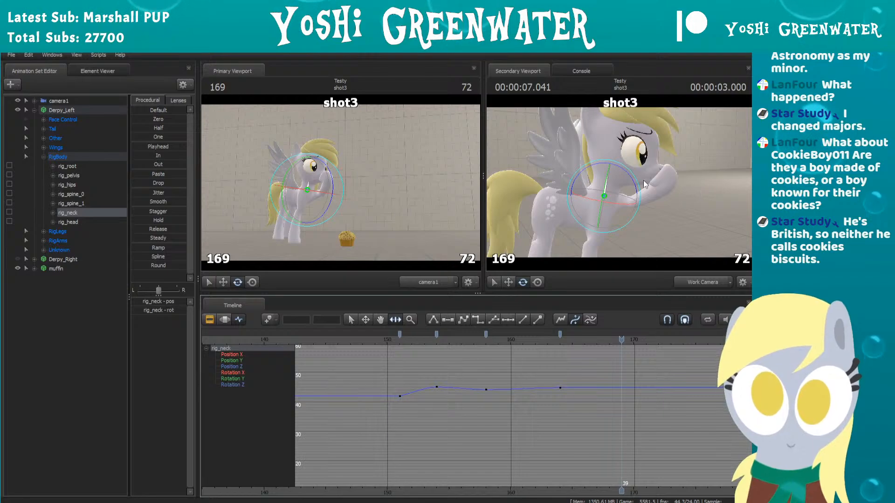
key(ctrl)
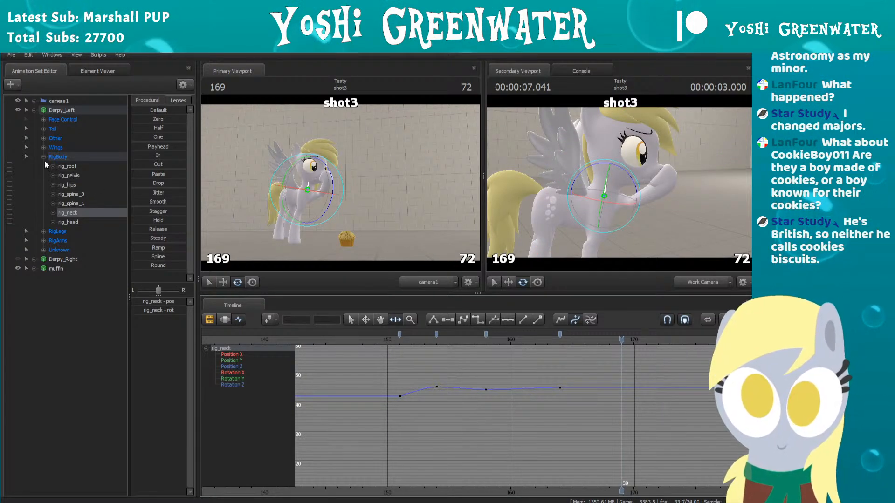
click(43, 157)
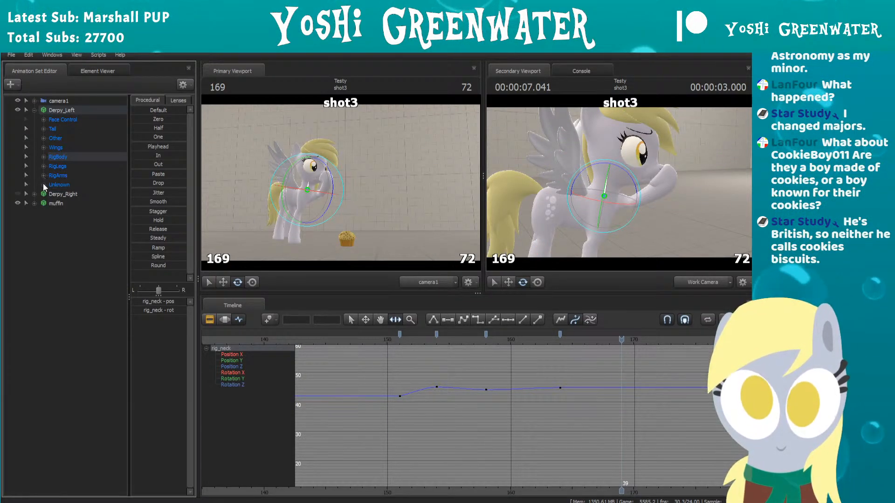
Step: Expand Derpy_Left's Wings control group and select the Left Wing controls
click(43, 147)
click(66, 156)
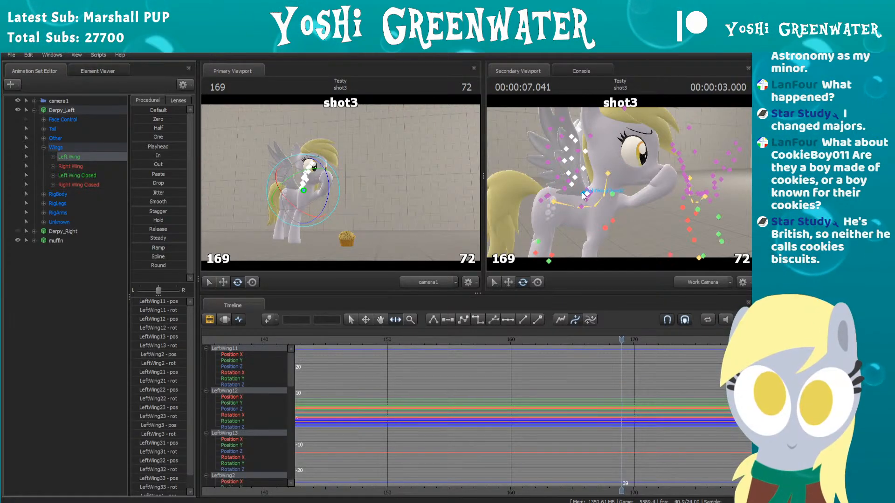
drag(682, 198, 619, 183)
key(w)
key(a)
key(d)
click(70, 158)
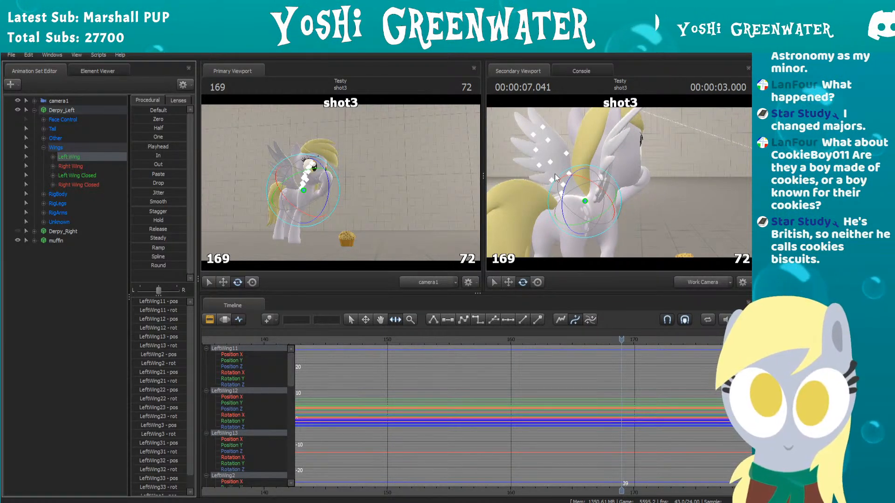
Step: Try rotating Left Wing and Right Wing at frame 169, and undo both rotations
drag(554, 174, 584, 169)
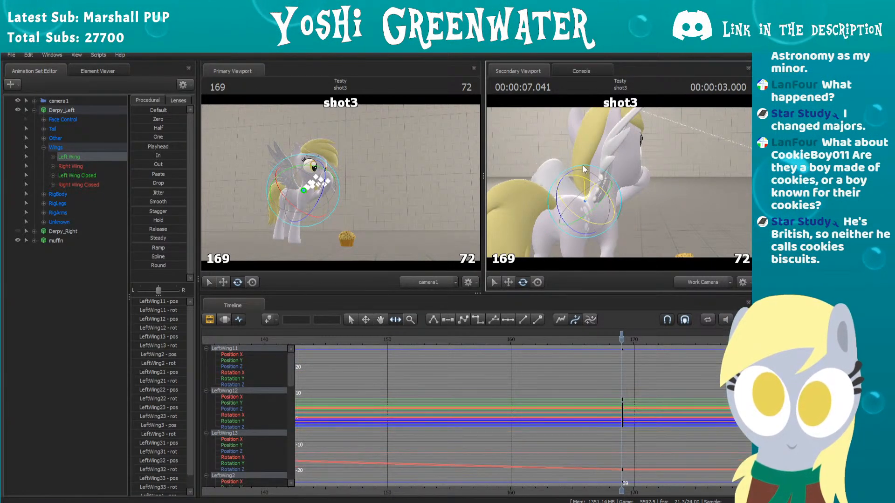
key(ctrl+z)
click(77, 160)
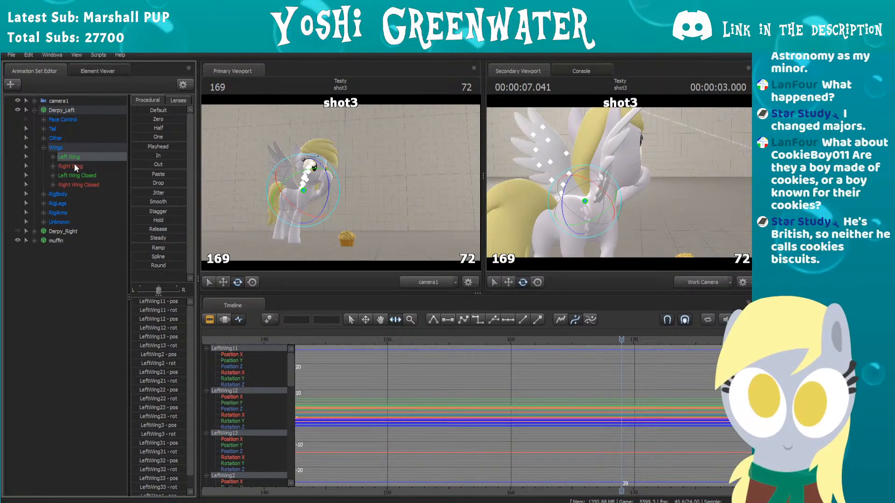
click(74, 165)
drag(570, 180, 616, 201)
key(ctrl+z)
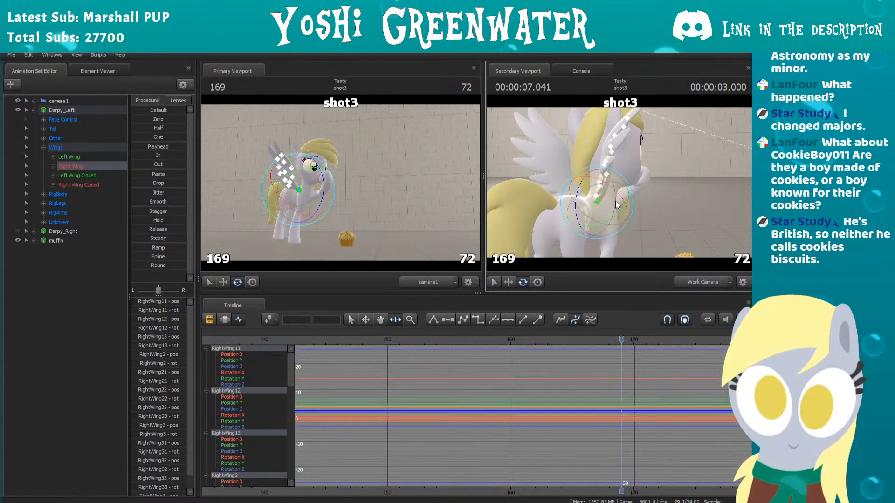
Step: Set starting keyframes for Left Wing and Right Wing at frame 130 of shot3
scroll(510, 350, down, 3)
click(413, 339)
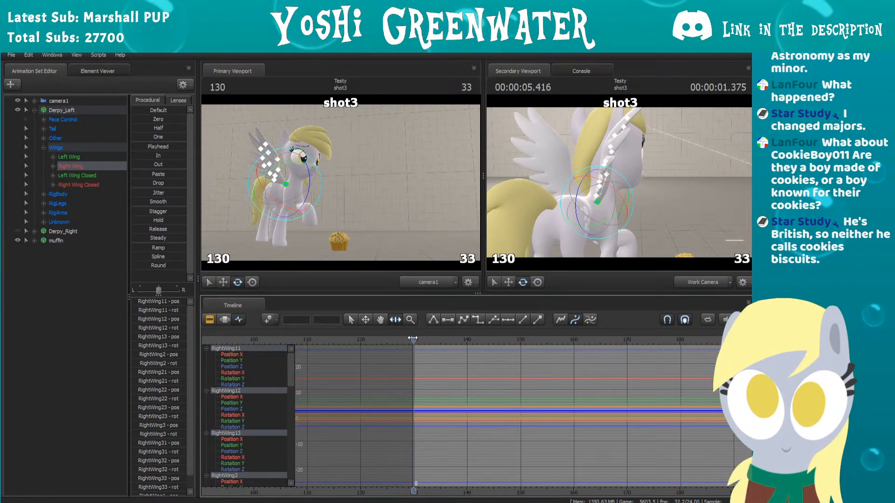
key(m)
key(Up)
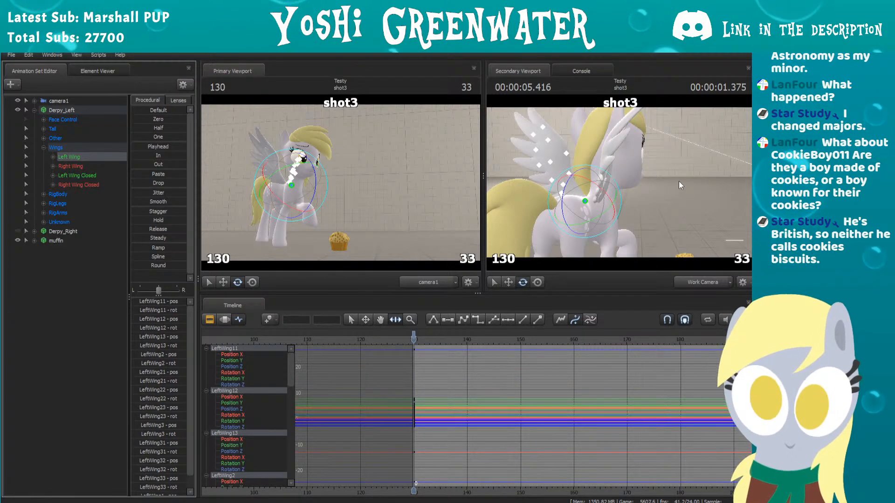
drag(678, 180, 613, 172)
click(70, 166)
key(d)
key(s)
key(a)
key(a)
key(a)
key(w)
Step: Add hold keyframes at frame 152 for both Right Wing and Left Wing
scroll(511, 370, down, 2)
middle_drag(513, 382, 489, 384)
scroll(488, 384, up, 1)
drag(438, 345, 451, 321)
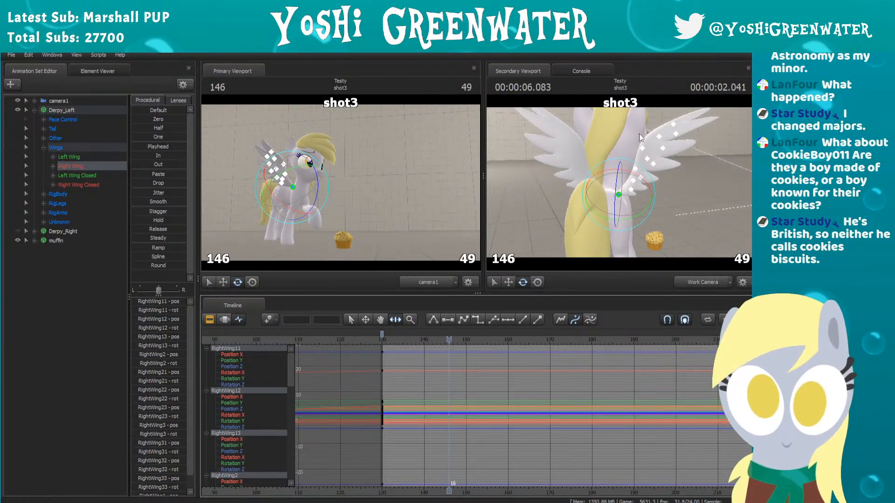
key(Right)
key(Right)
key(Right)
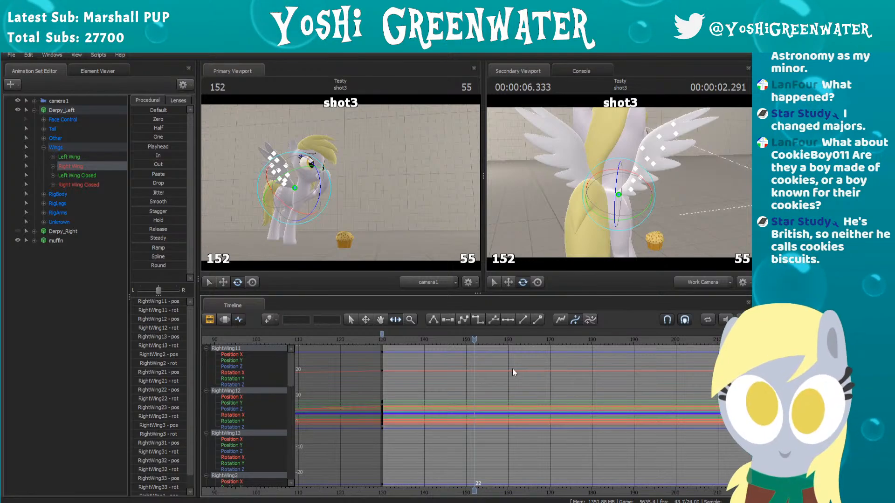
click(82, 157)
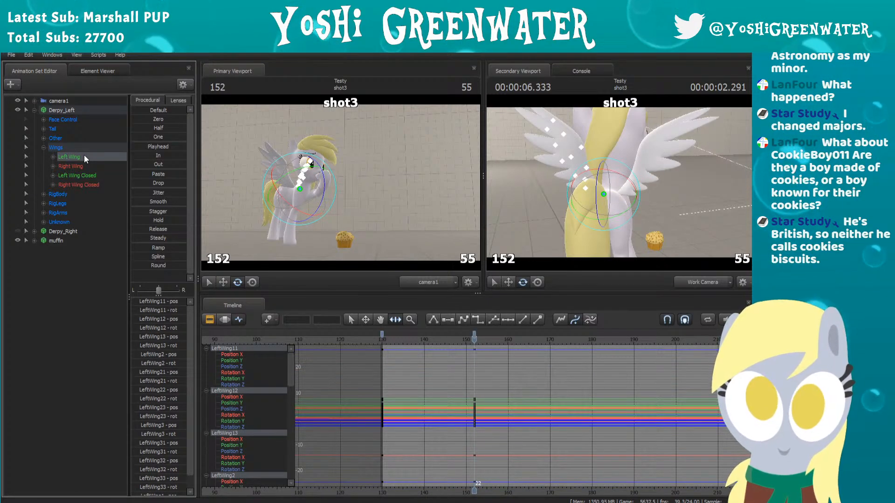
Step: Rotate Left Wing and Right Wing slightly upward at frame 157 as the anticipation pose
scroll(472, 441, up, 5)
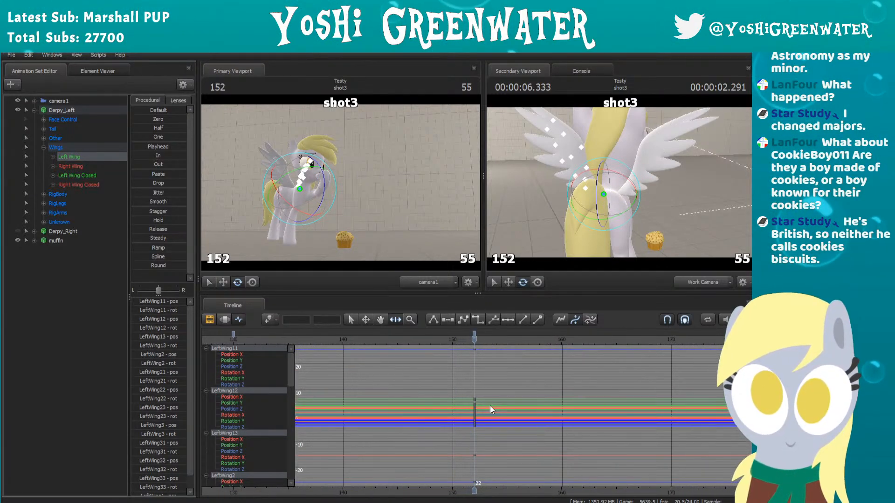
key(space)
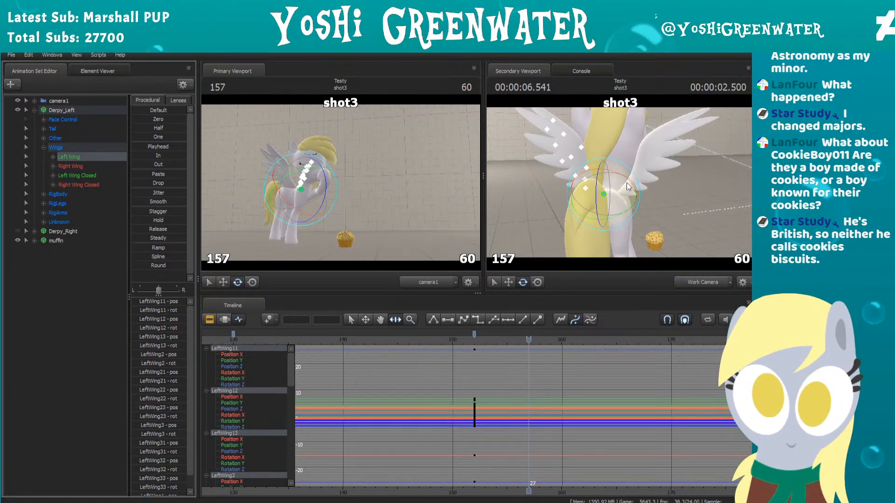
drag(631, 182, 632, 183)
click(89, 166)
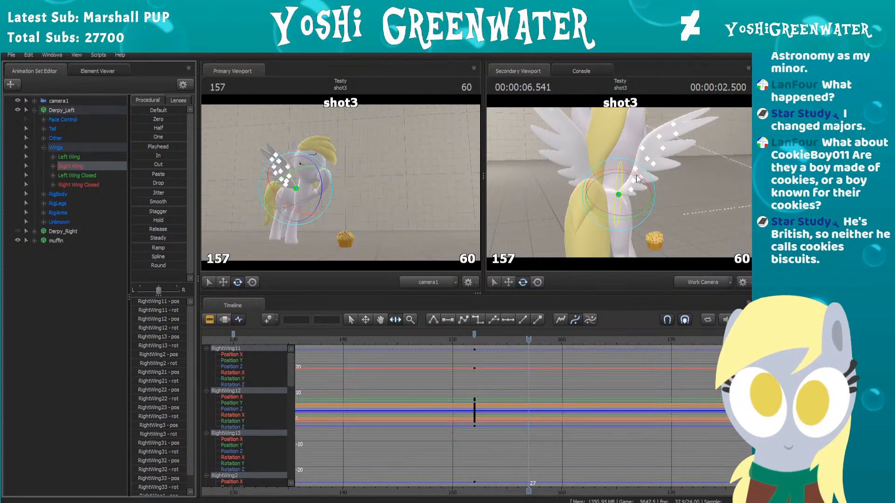
drag(645, 186, 648, 189)
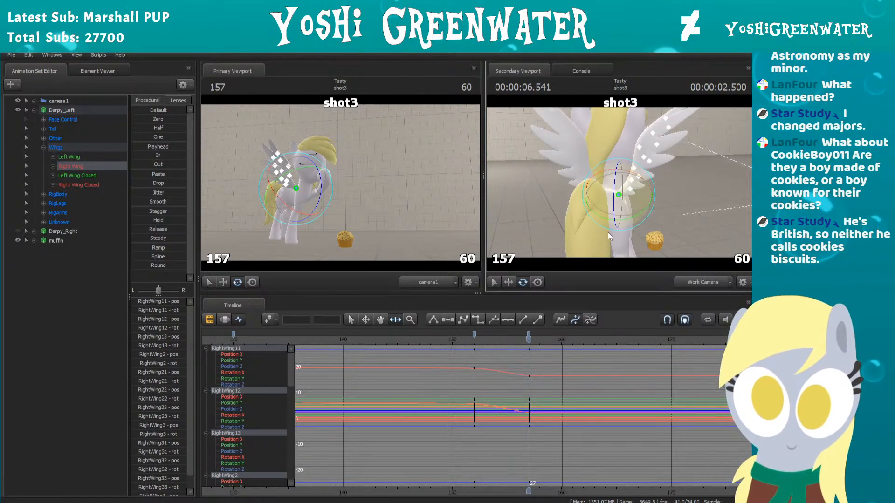
Step: Replay the wing motion, select both wings, and move their frame 157 keyframes to frame 155
click(437, 341)
key(space)
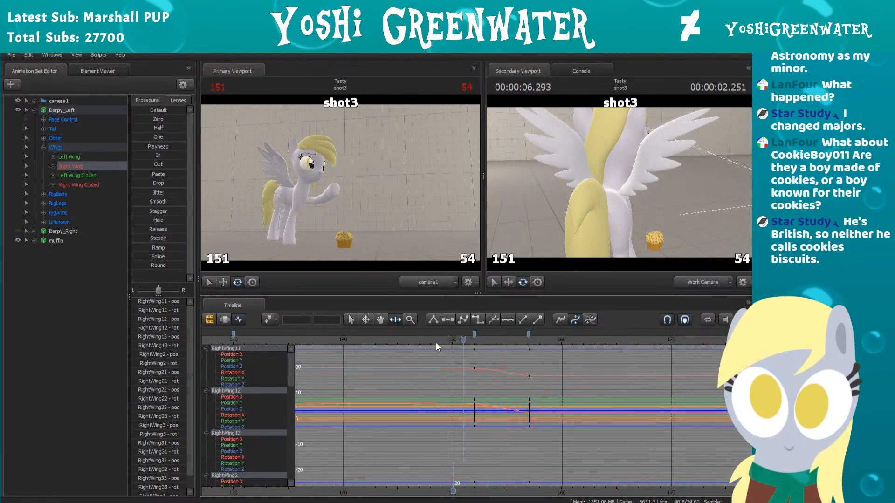
key(space)
ctrl+click(99, 158)
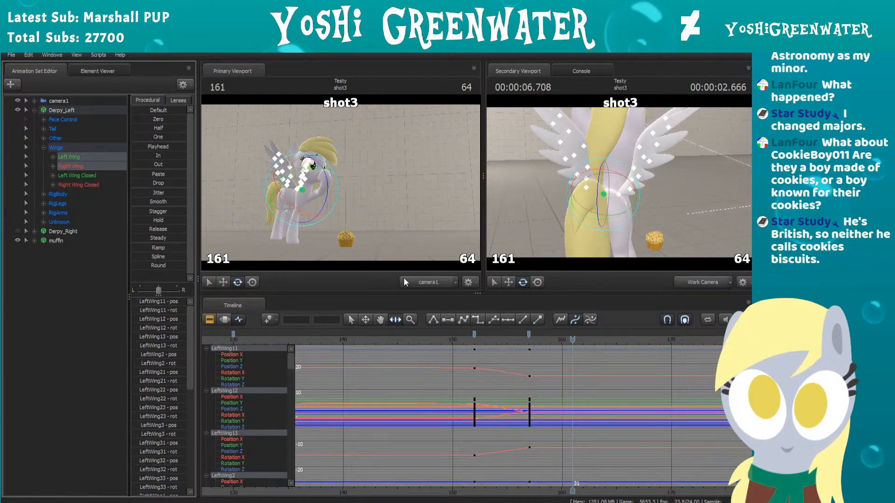
drag(529, 335, 507, 332)
scroll(501, 372, up, 4)
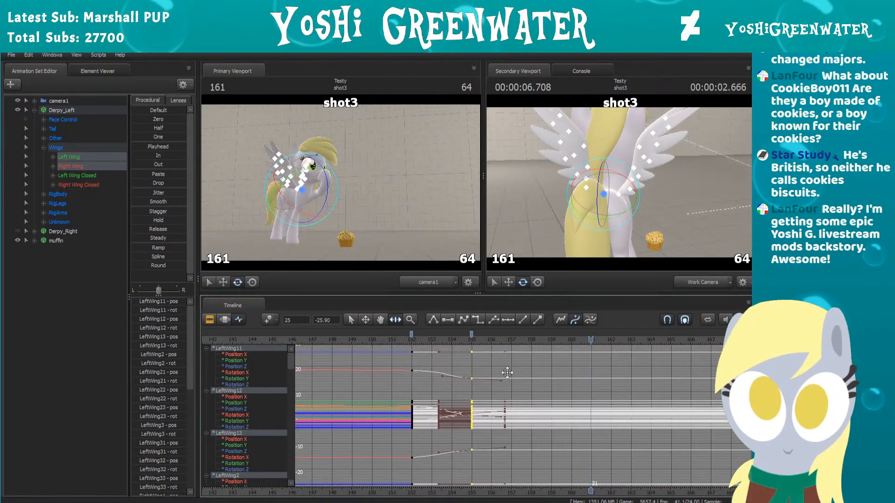
middle_drag(507, 372, 546, 391)
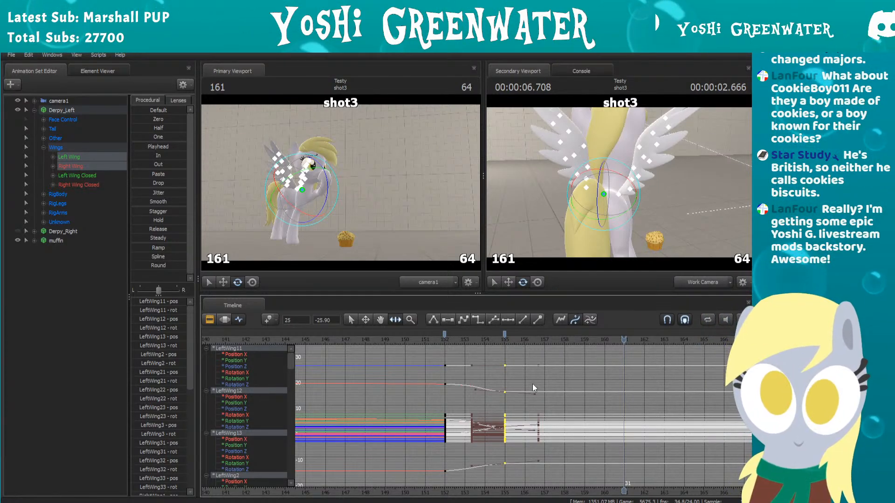
Step: Rotate Left Wing and Right Wing downward and outward at frame 159
drag(410, 338, 564, 331)
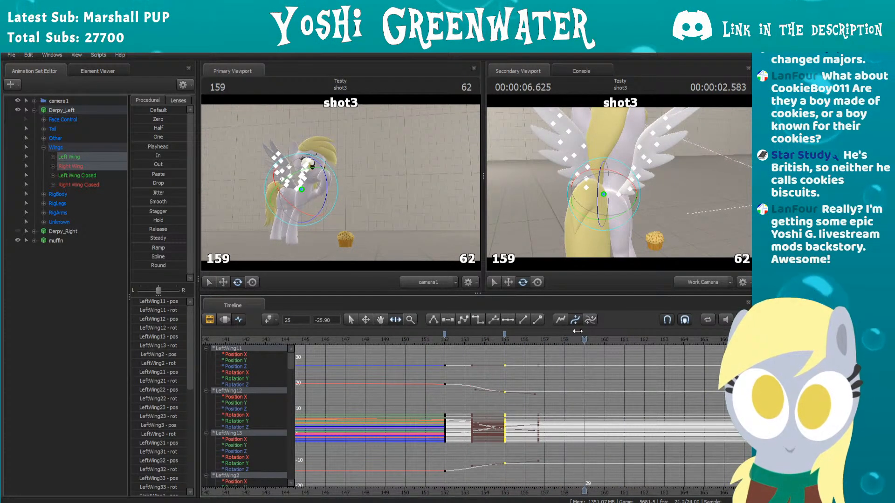
click(95, 231)
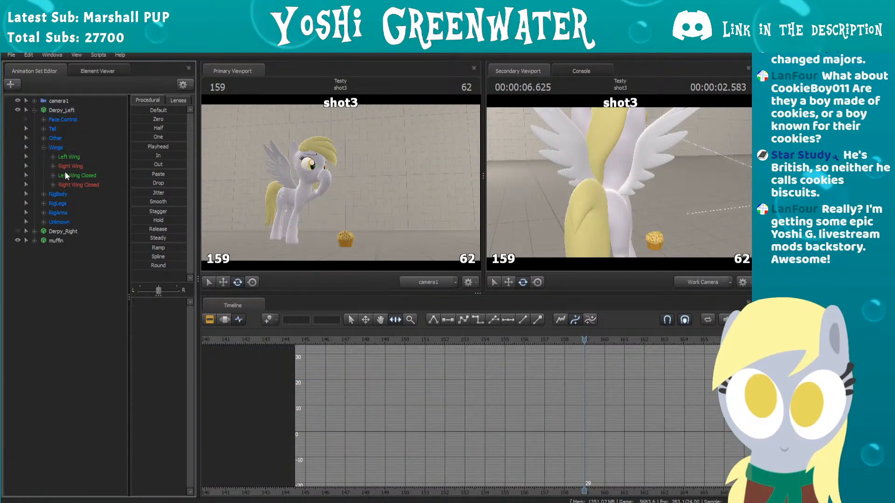
click(77, 160)
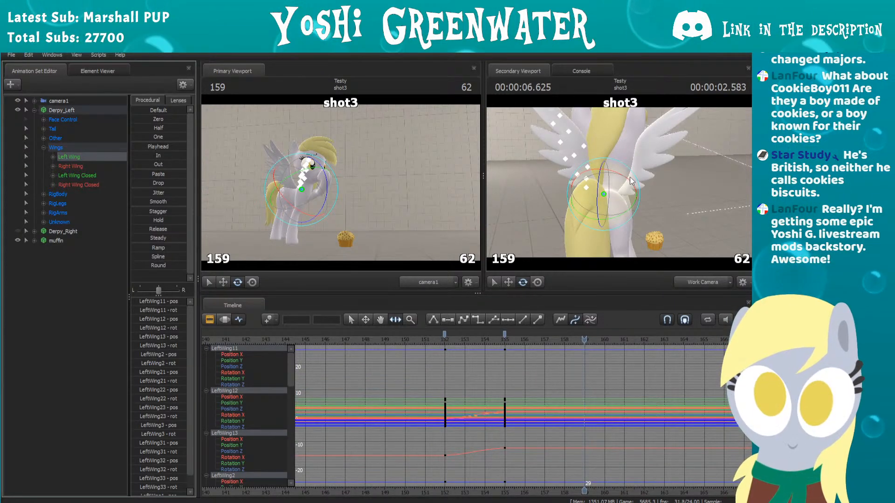
drag(631, 181, 626, 184)
click(70, 166)
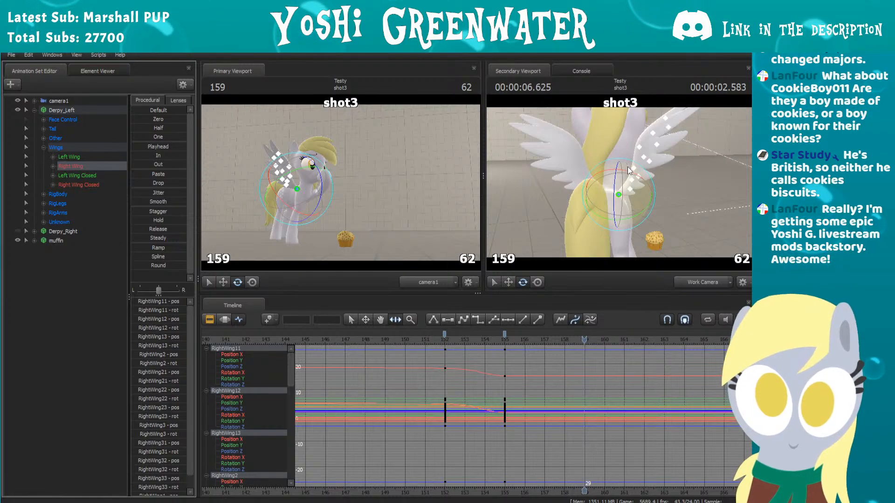
drag(629, 174, 633, 172)
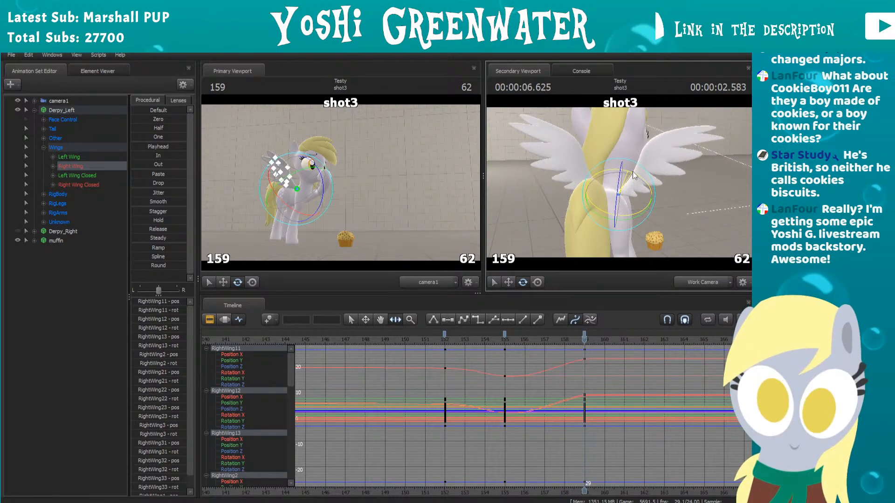
Step: Adjust the rotation of Right Wing and Left Wing slightly at frame 164 as a settling pose
key(Right)
key(Right)
key(Right)
key(Right)
key(Right)
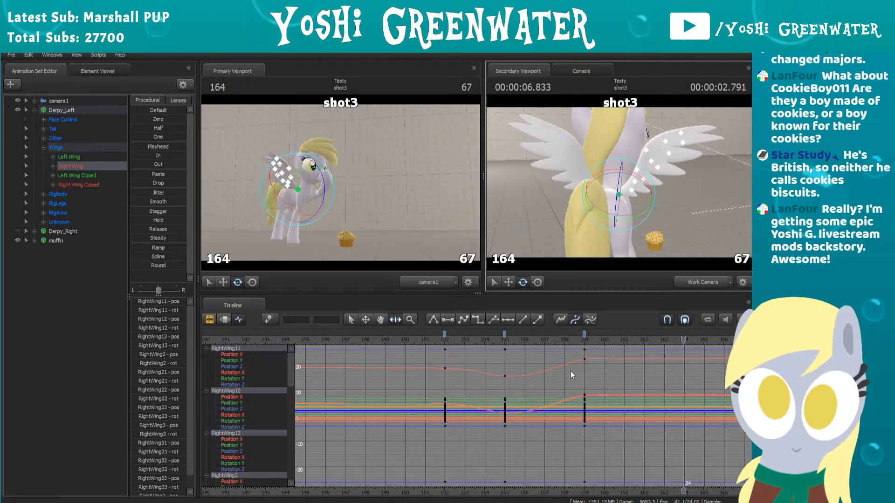
drag(643, 177, 645, 178)
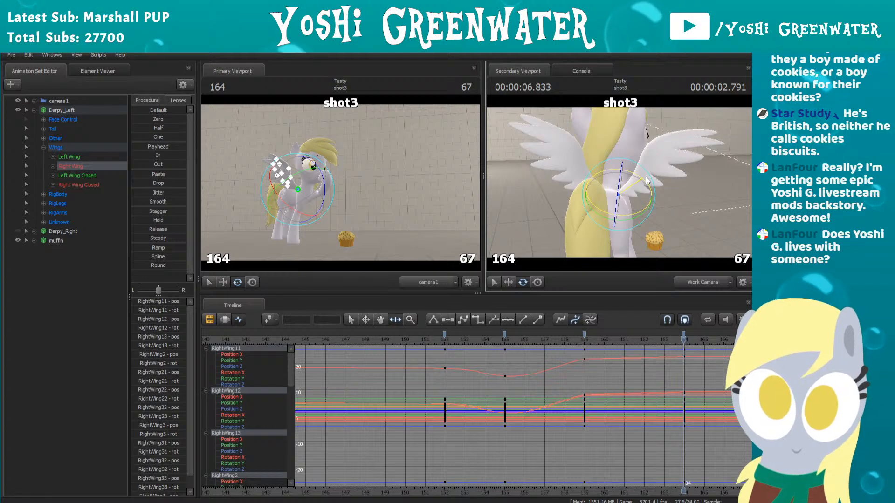
drag(646, 175, 647, 175)
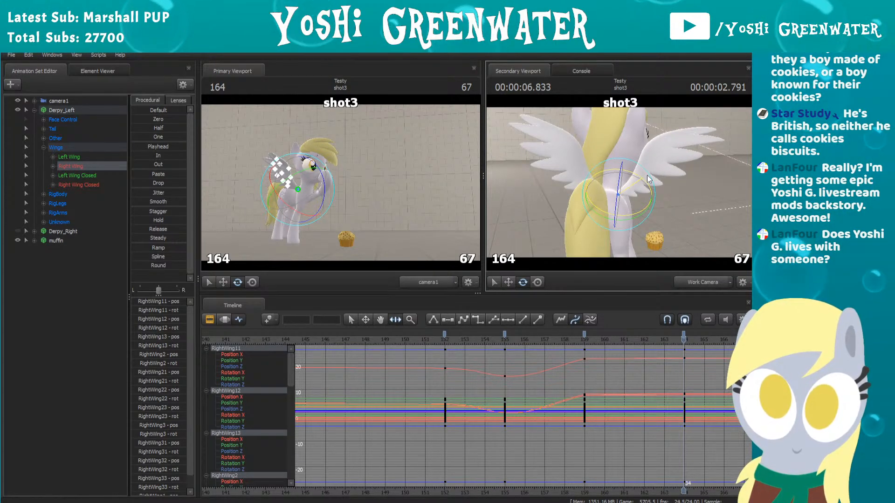
drag(647, 175, 647, 174)
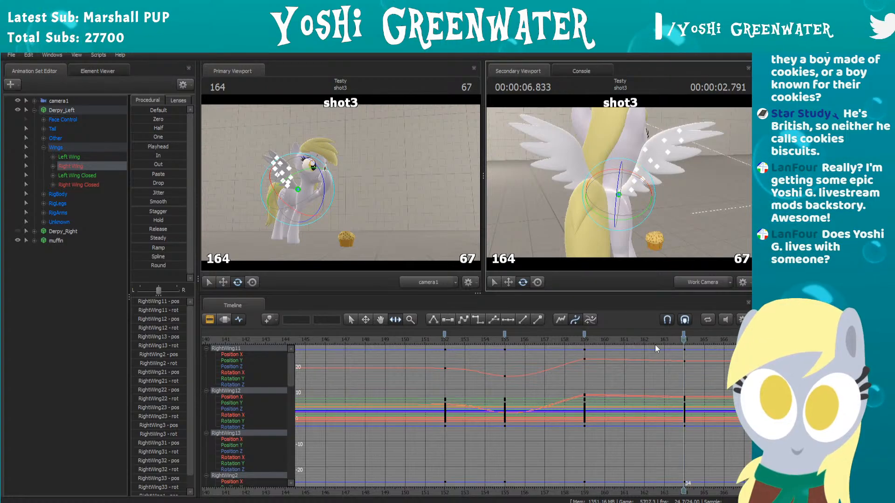
click(77, 158)
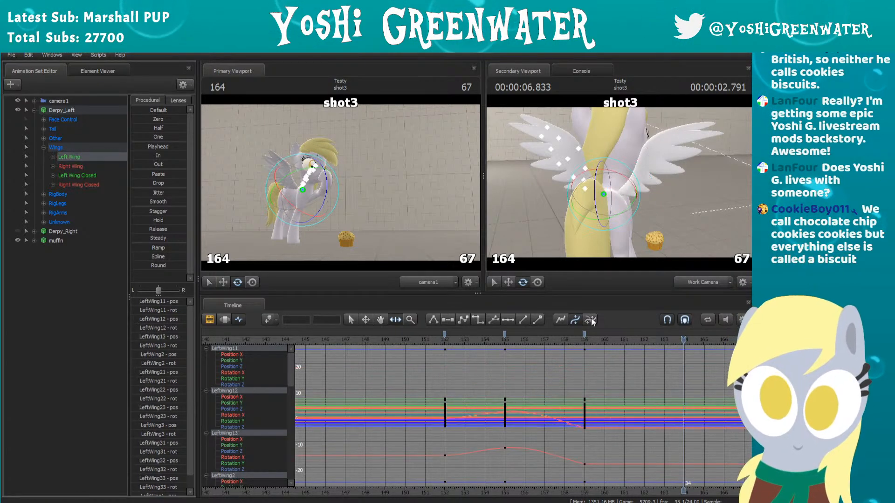
drag(650, 222, 605, 194)
key(w)
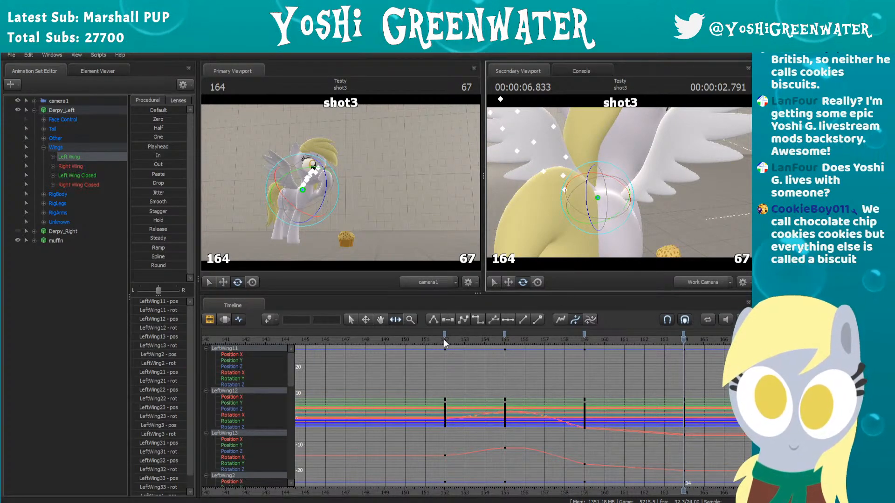
Step: Replay the wing motion from around frame 141 and check Left Wing's keyframes at frames 155, 159 and 164
click(428, 341)
key(space)
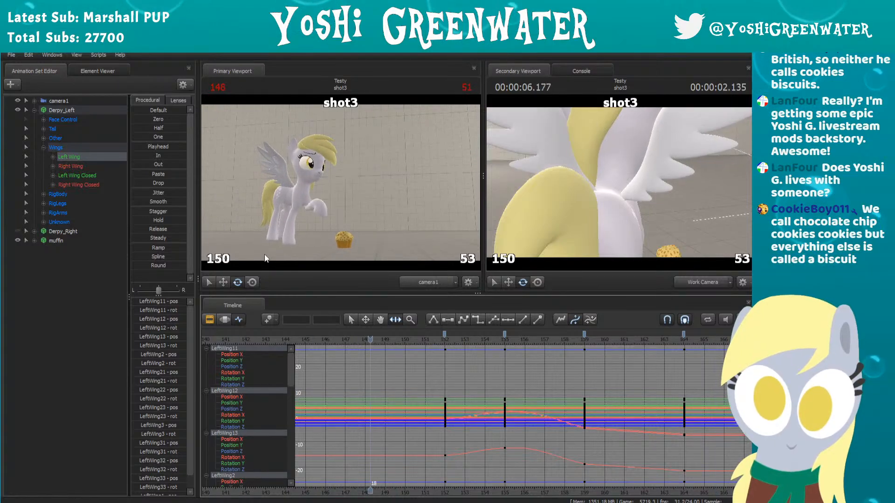
key(space)
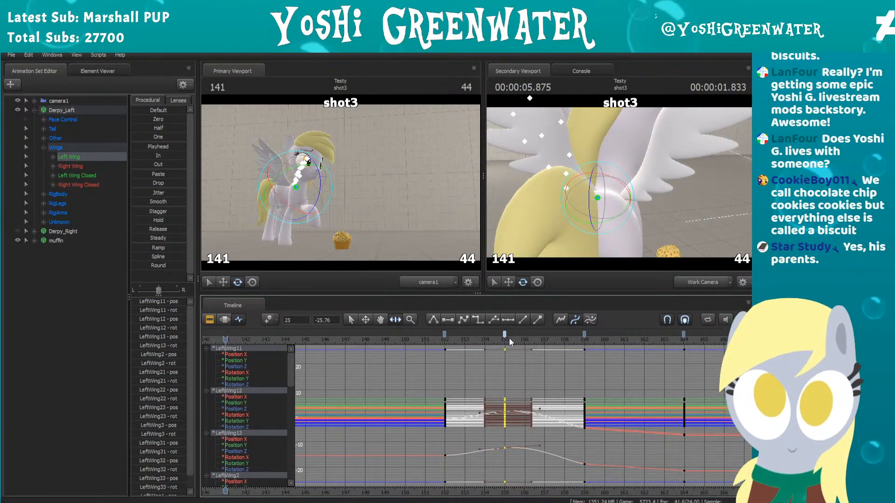
click(584, 335)
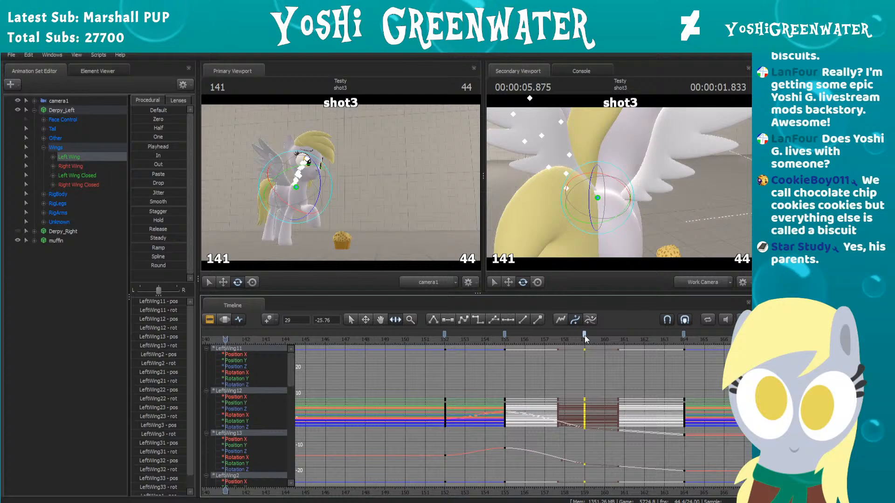
click(684, 335)
click(409, 334)
key(space)
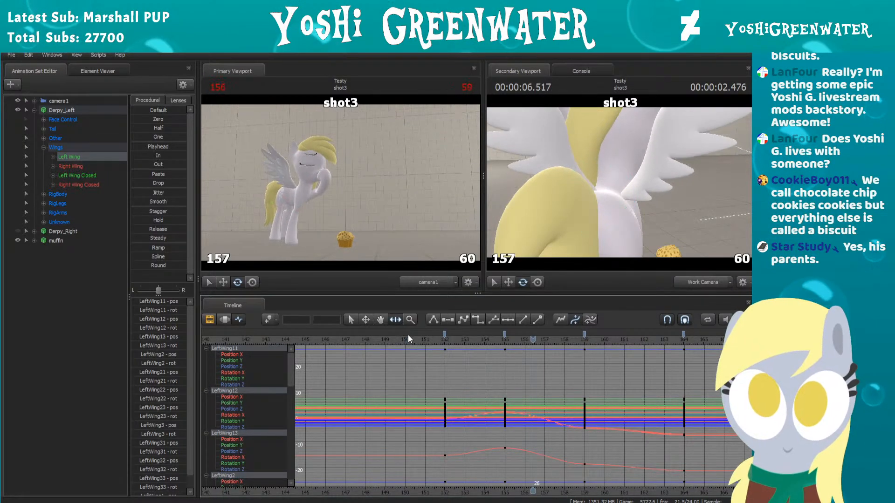
key(space)
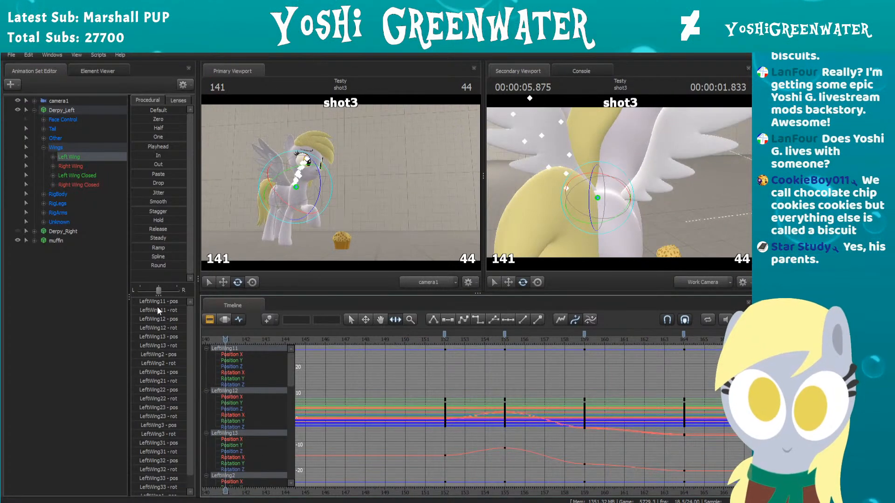
Step: Set a time selection over Left Wing's motion from about frame 148 to frame 167 for motion editing
click(225, 320)
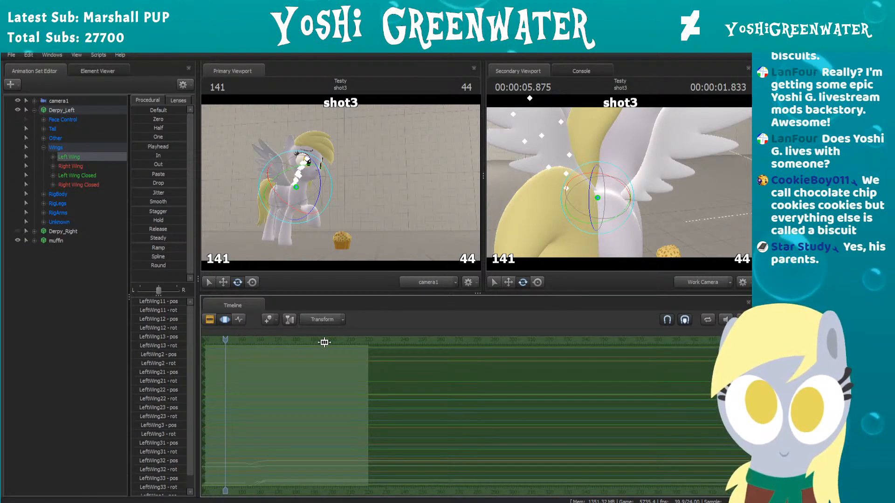
drag(225, 340, 661, 361)
scroll(639, 383, up, 7)
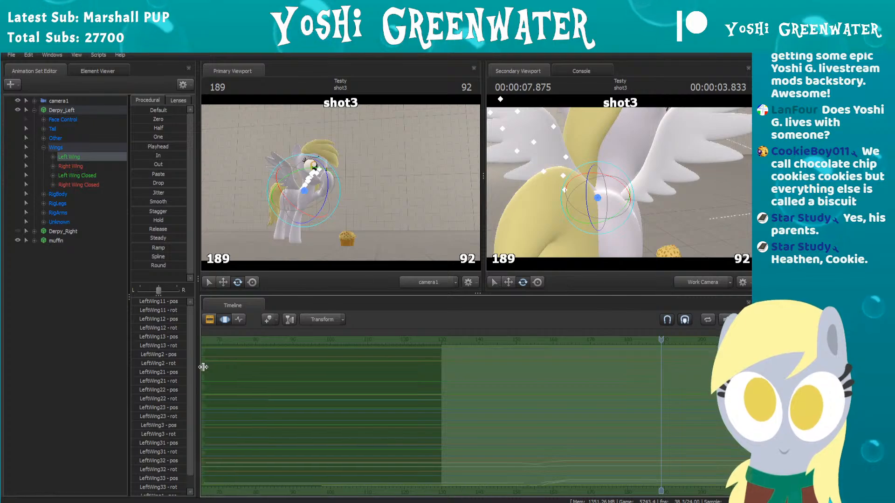
drag(203, 367, 501, 361)
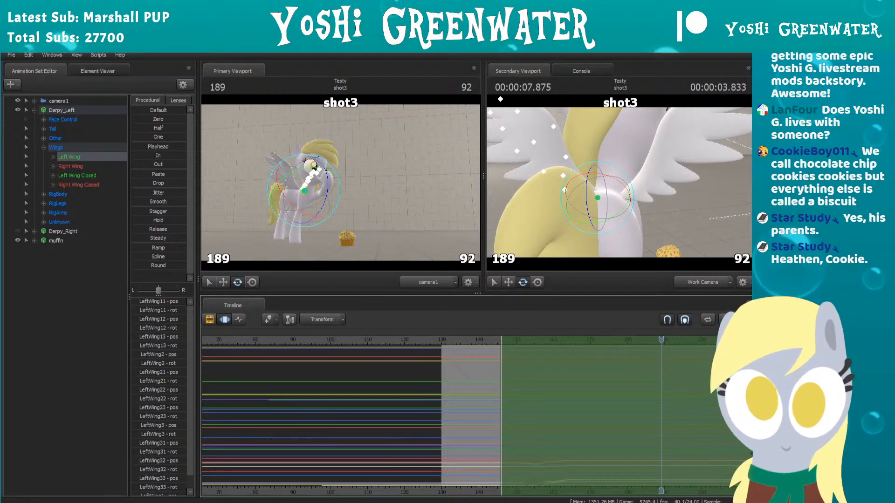
drag(746, 368, 590, 375)
scroll(566, 411, up, 6)
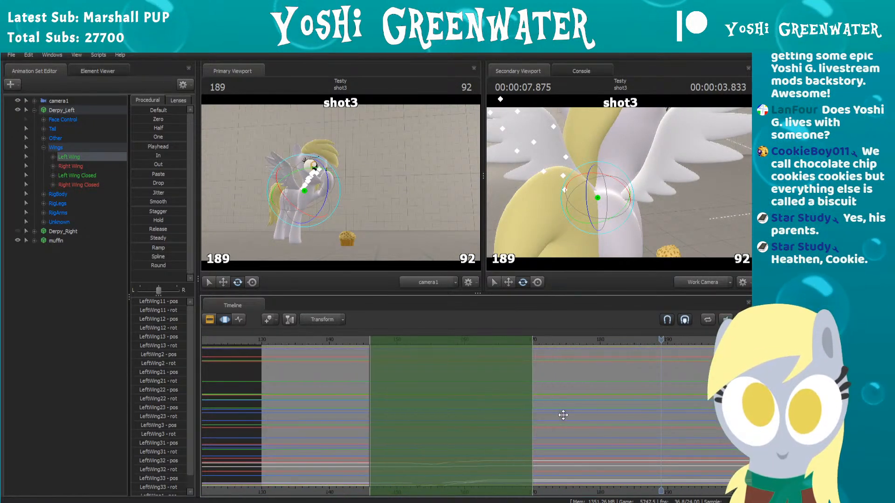
drag(417, 293, 416, 274)
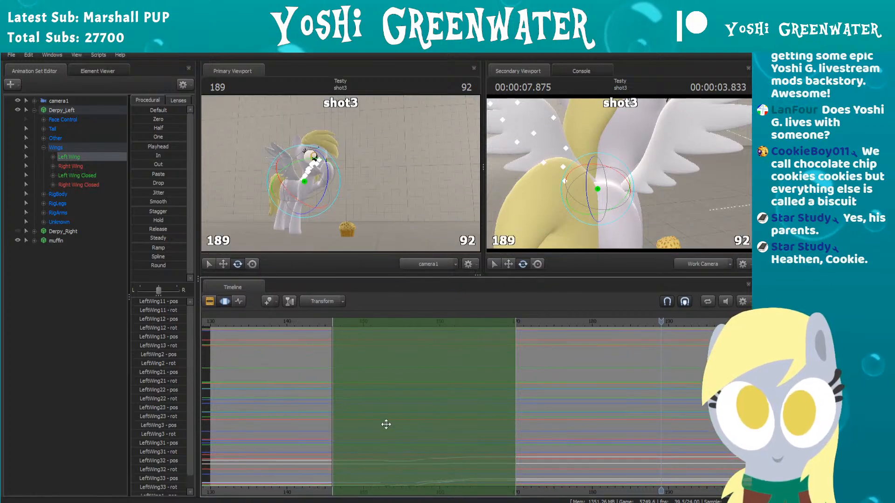
mouse_move(335, 409)
mouse_down()
mouse_move(359, 407)
mouse_move(335, 400)
mouse_up()
drag(340, 397, 348, 396)
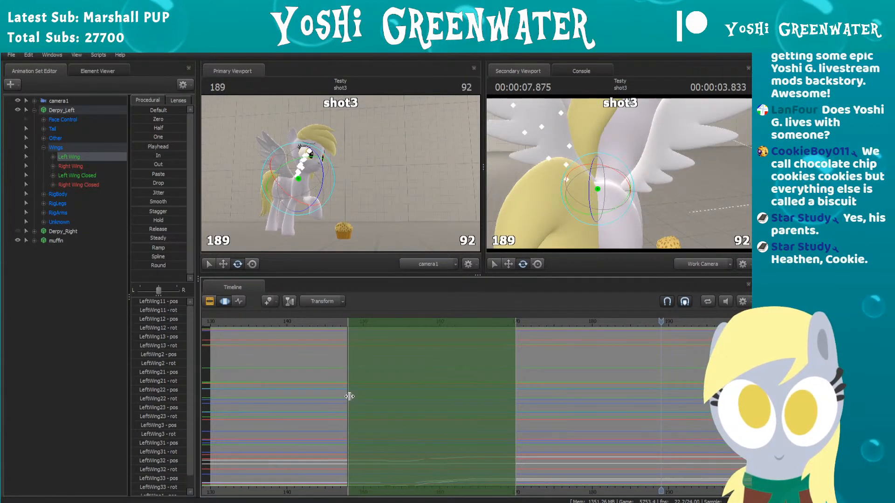
drag(515, 404, 493, 403)
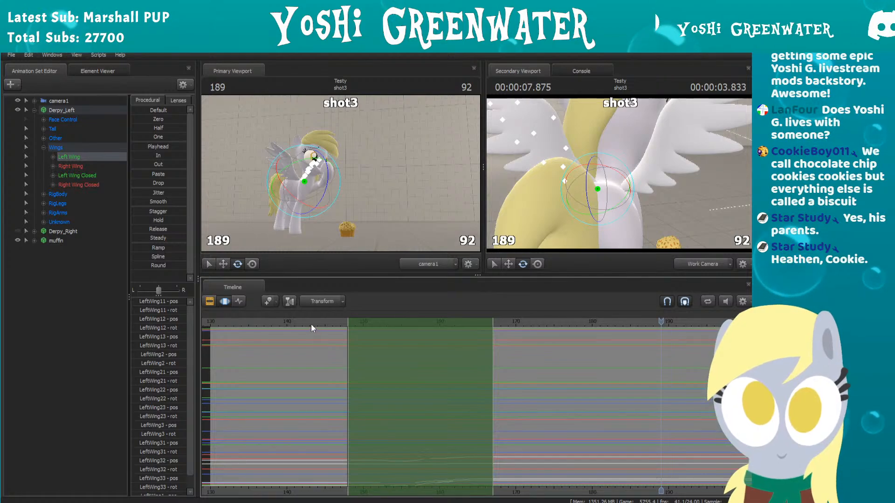
drag(327, 321, 377, 322)
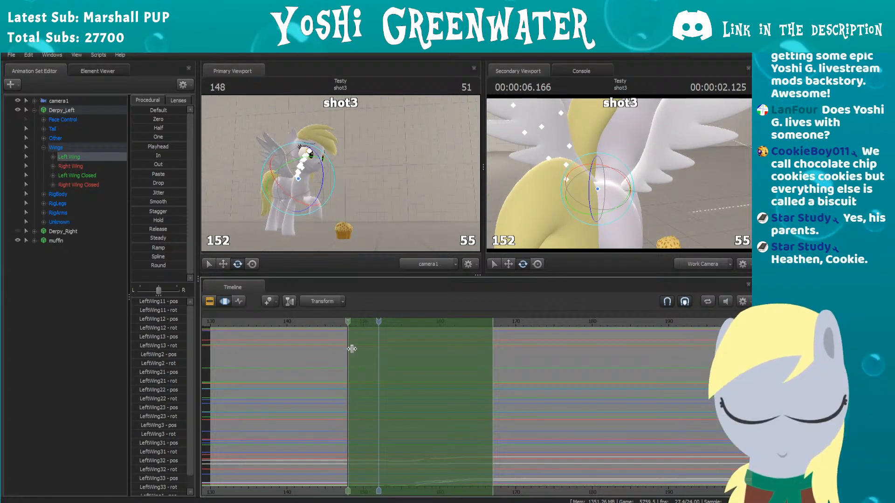
scroll(374, 414, up, 4)
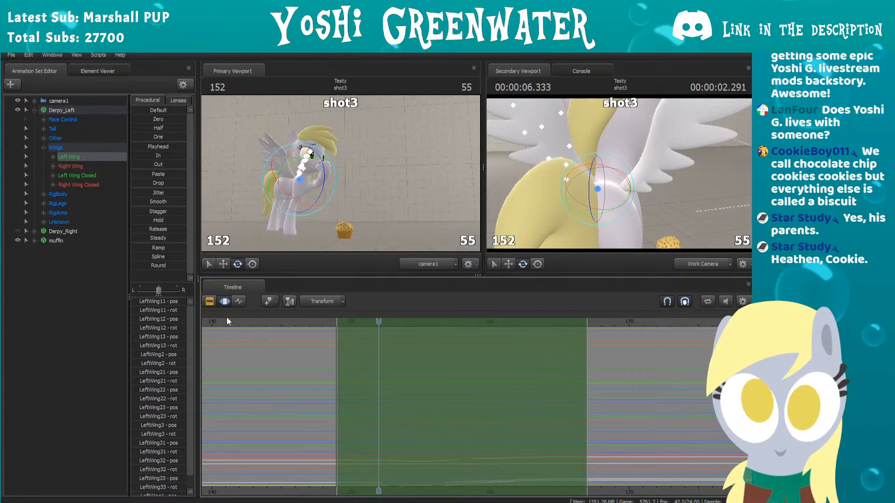
Step: Try the Smooth preset on Left Wing across the time selection and replay the motion
click(153, 264)
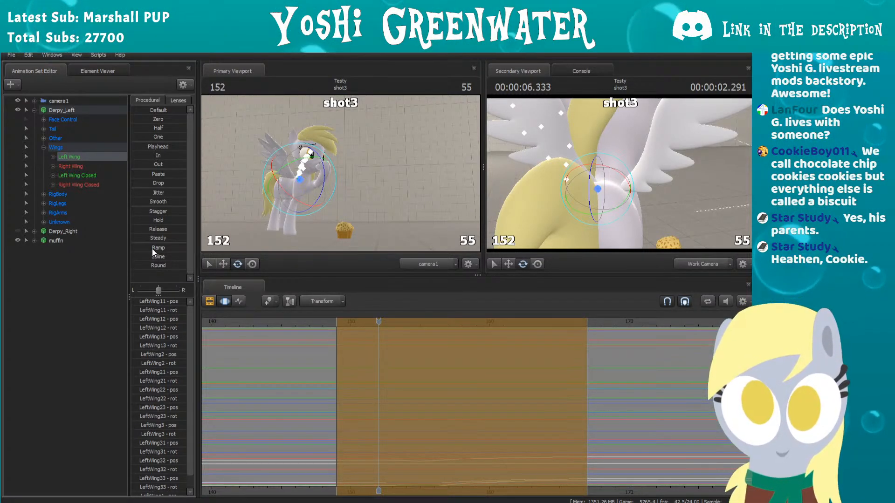
click(156, 218)
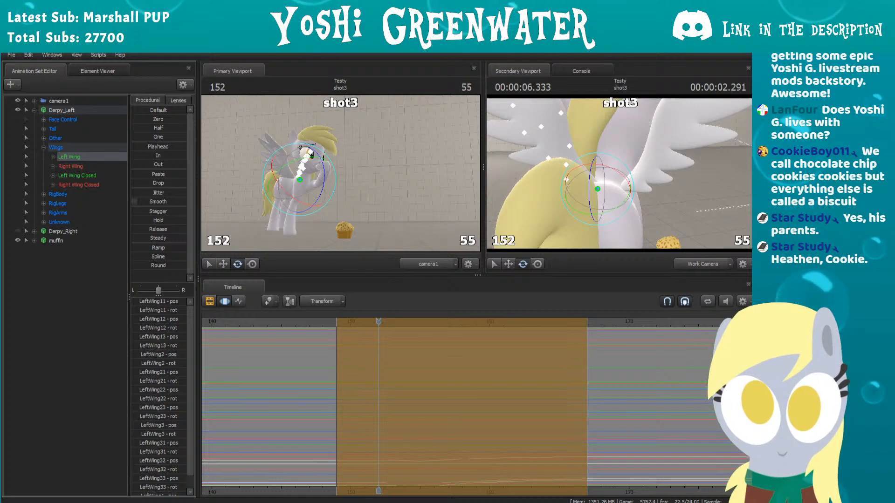
click(271, 321)
key(space)
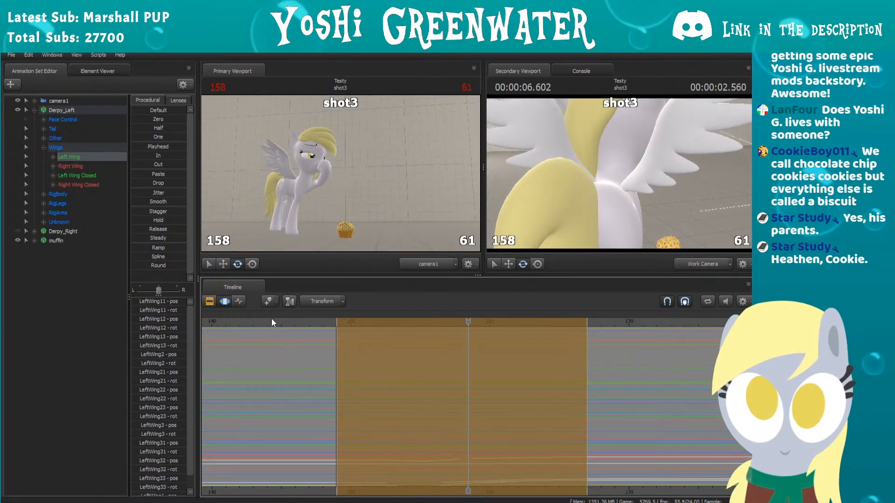
key(space)
click(339, 334)
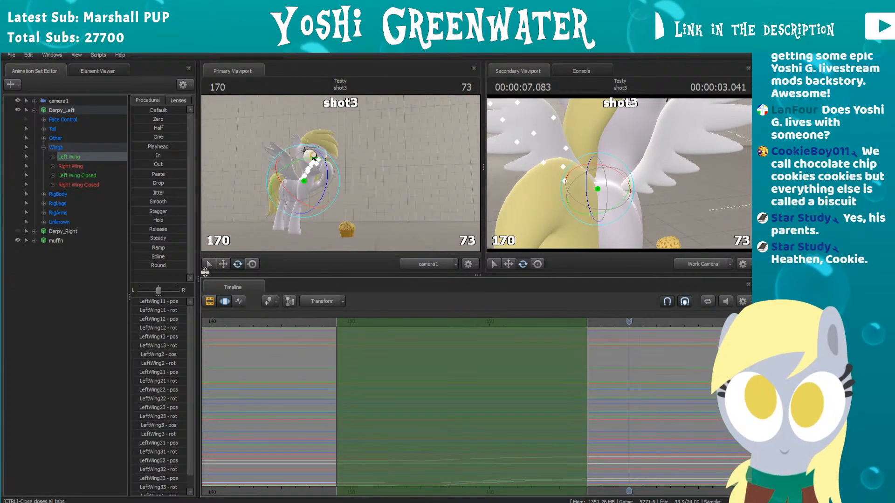
Step: Select Left Wing and Right Wing, move their drop keys to frame 158 and settling keys to frame 163, and replay
click(72, 158)
ctrl+click(72, 165)
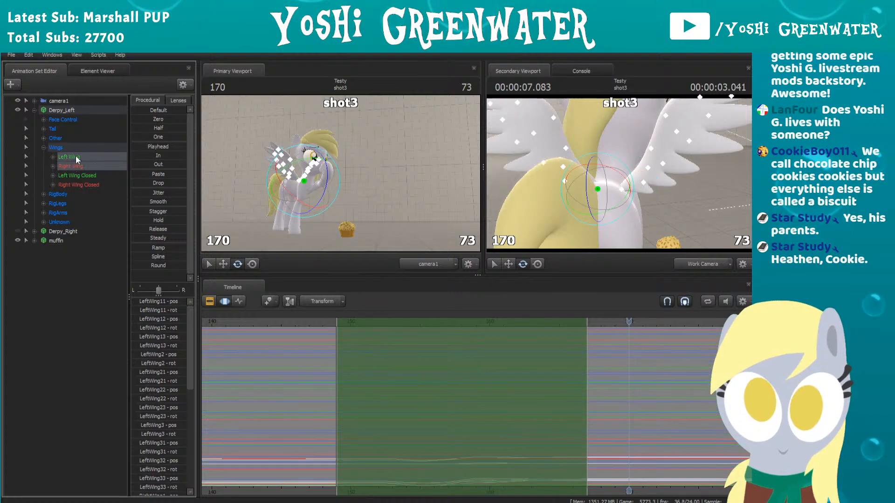
click(239, 302)
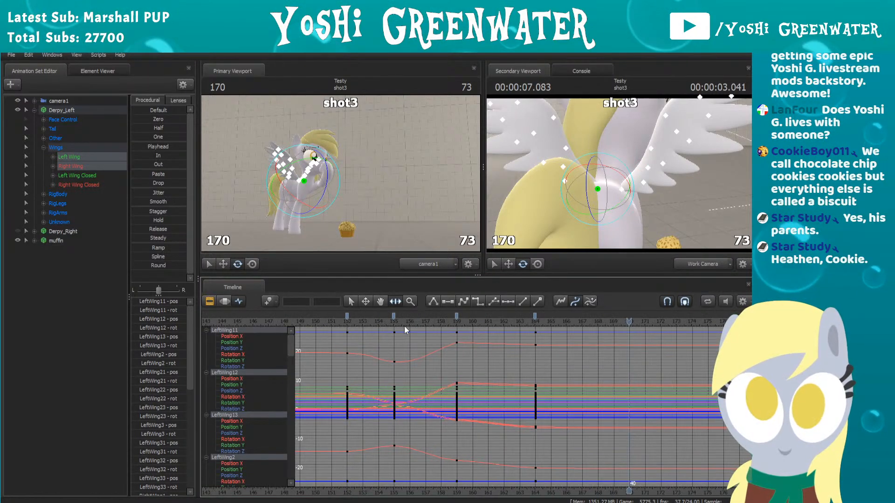
drag(435, 321, 418, 320)
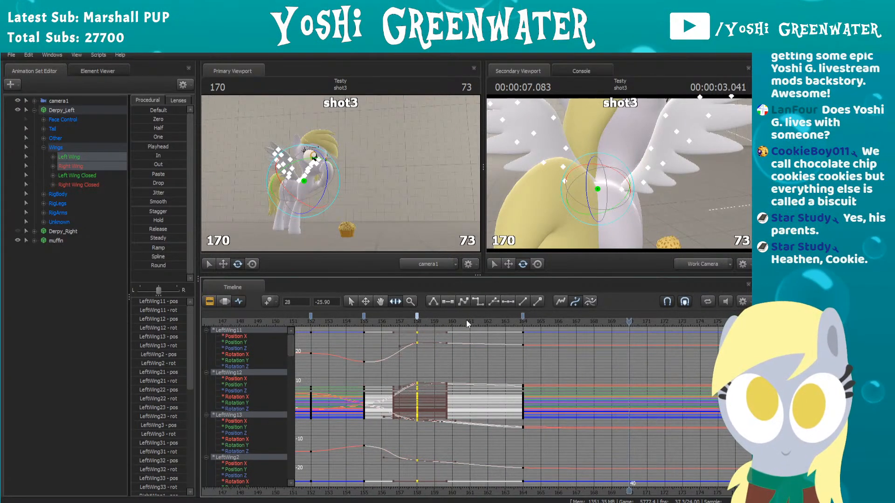
drag(525, 321, 507, 313)
scroll(363, 355, down, 2)
click(349, 323)
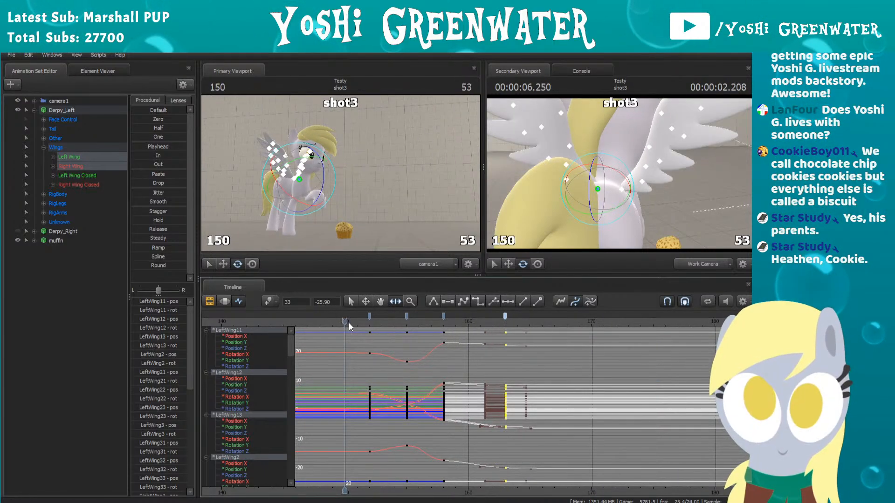
key(space)
Step: Move both wings' anticipation keys to frame 156 and drop keys to frame 159, and replay the motion
click(362, 317)
drag(362, 317, 457, 316)
click(445, 319)
click(338, 318)
key(space)
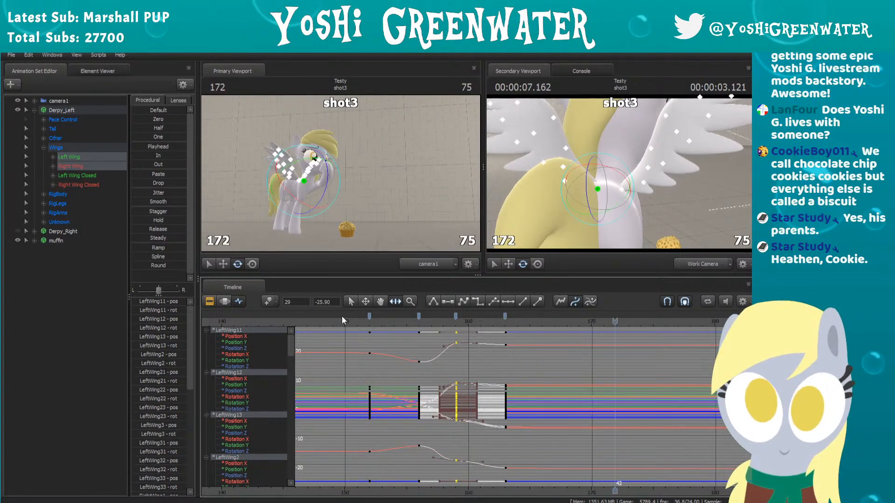
scroll(361, 335, up, 2)
middle_drag(368, 365, 543, 381)
click(418, 323)
key(space)
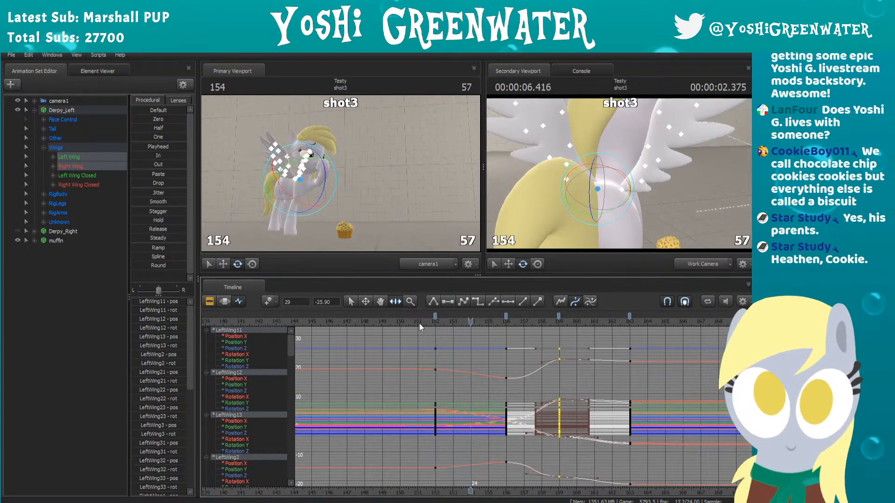
key(space)
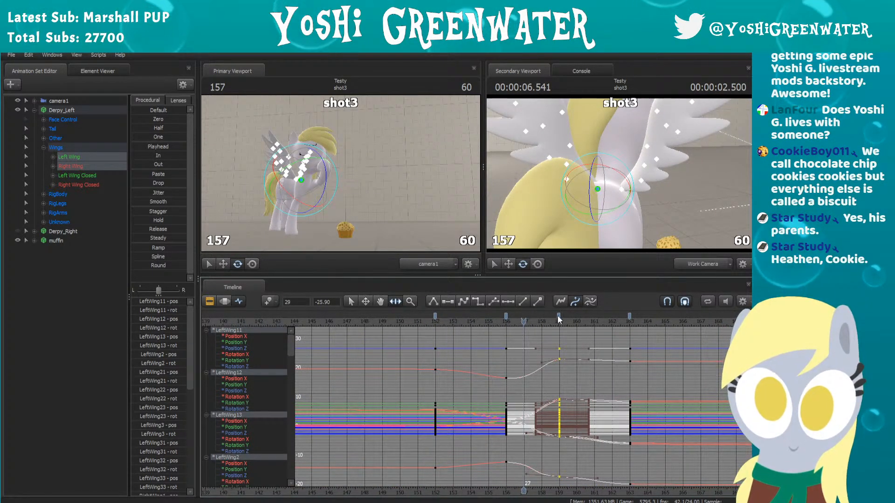
Step: Try later wing timing with the drop keys at frame 161 and the settling keys at frame 166, and replay it
drag(567, 318, 685, 318)
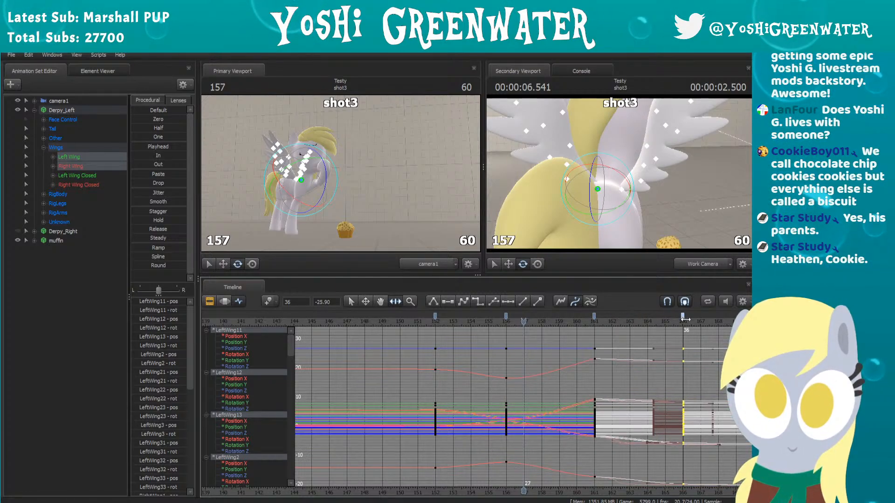
click(398, 325)
key(space)
key(space)
scroll(411, 326, down, 4)
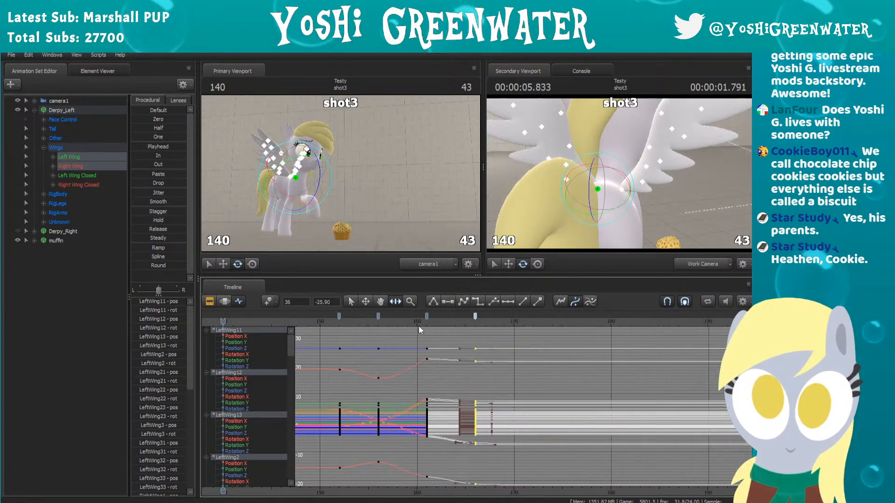
key(space)
key(space)
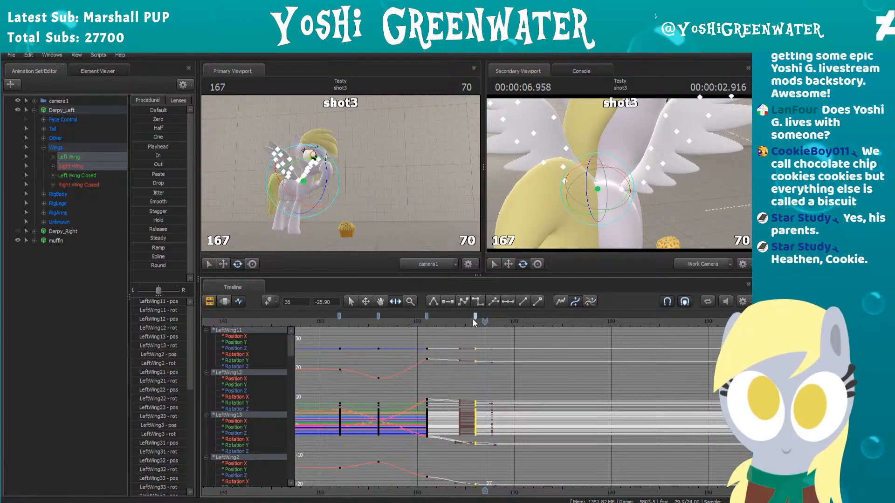
Step: Try tighter timing with the wings' settling keys at frame 163 and drop keys at frame 160, replaying each change
mouse_move(474, 317)
mouse_down()
mouse_move(436, 317)
mouse_move(445, 316)
mouse_up()
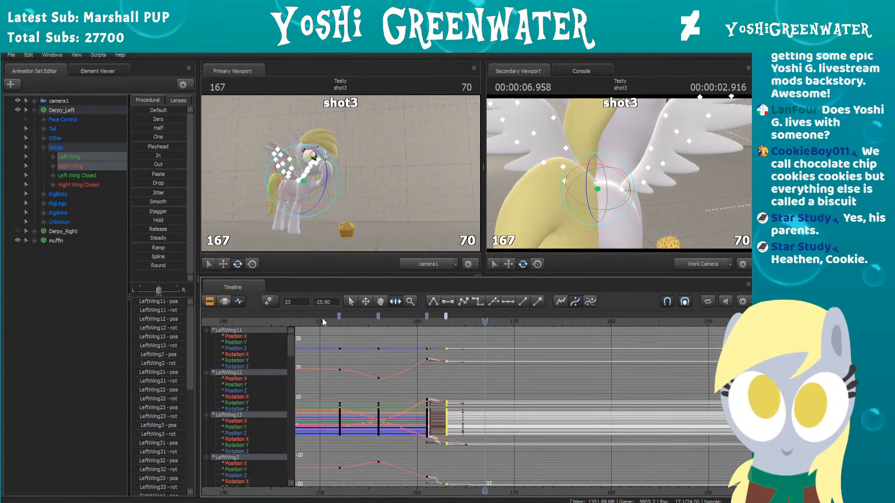
click(322, 322)
key(space)
key(space)
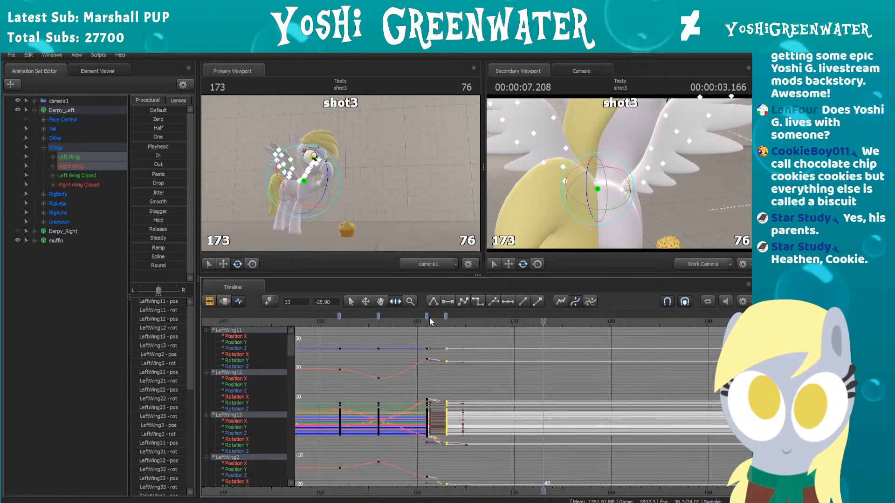
drag(427, 316, 418, 316)
click(322, 322)
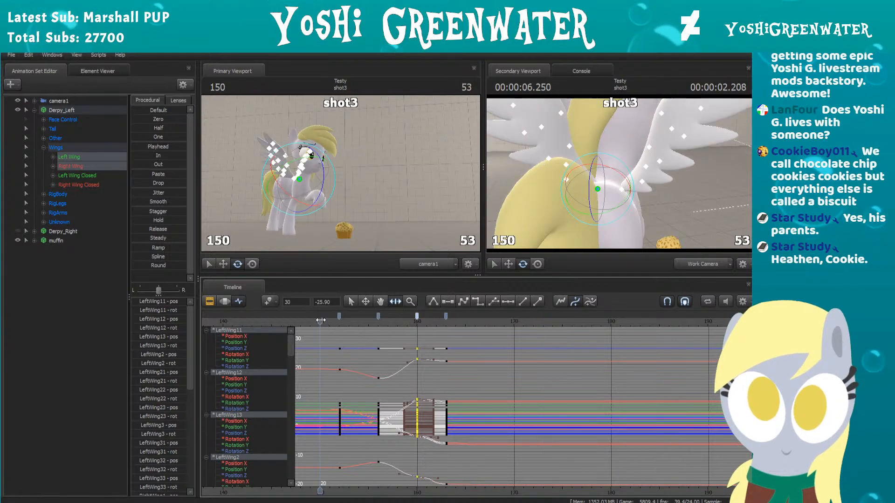
key(space)
key(space)
Step: Move both wings' drop keys to frame 159 and settling keys to frame 165, and replay the motion from around frame 150
drag(446, 318, 436, 317)
click(418, 318)
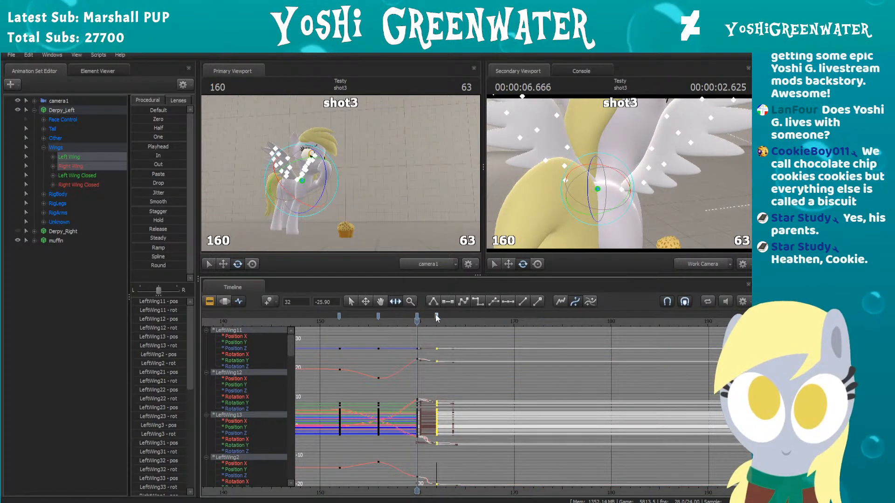
click(418, 316)
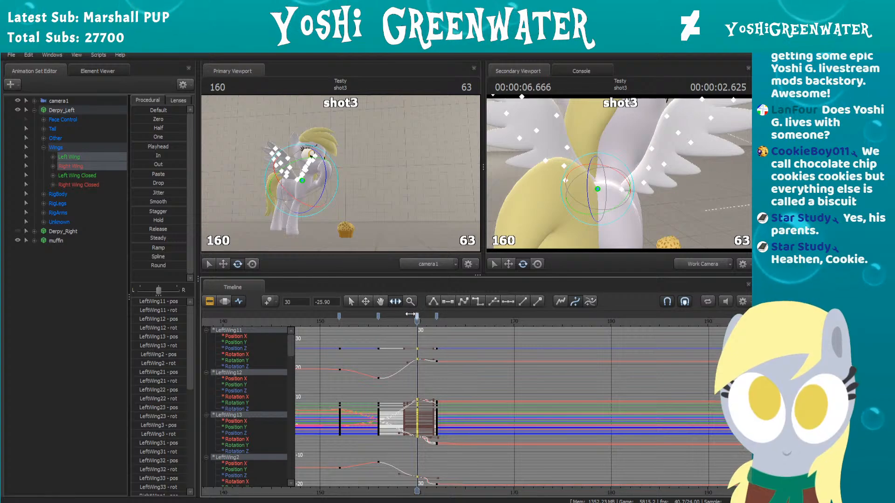
drag(410, 315, 456, 320)
click(325, 317)
key(space)
key(space)
click(319, 318)
key(space)
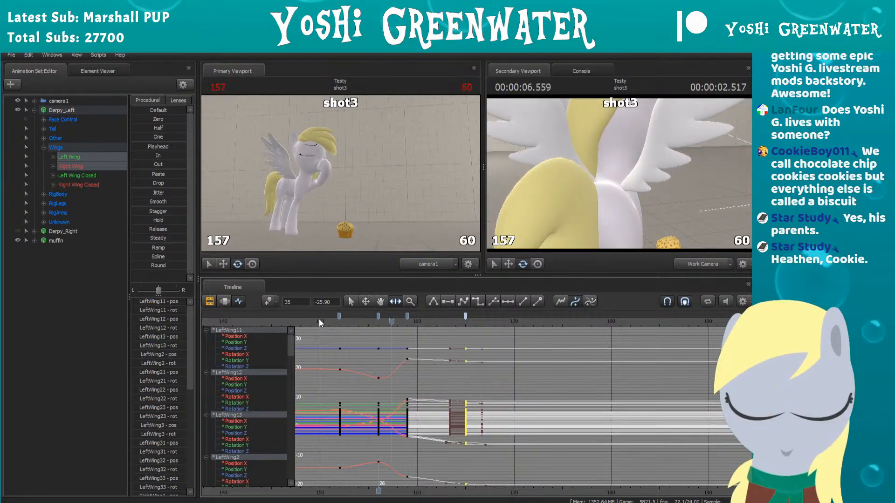
Step: Move both wings' drop keys to frame 160 and replay the motion from frame 150
key(space)
click(407, 317)
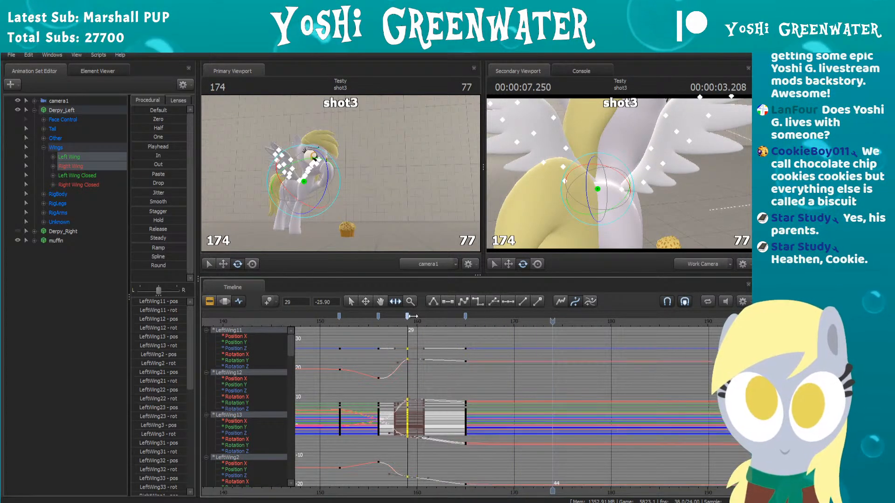
drag(407, 316, 417, 317)
click(320, 324)
key(space)
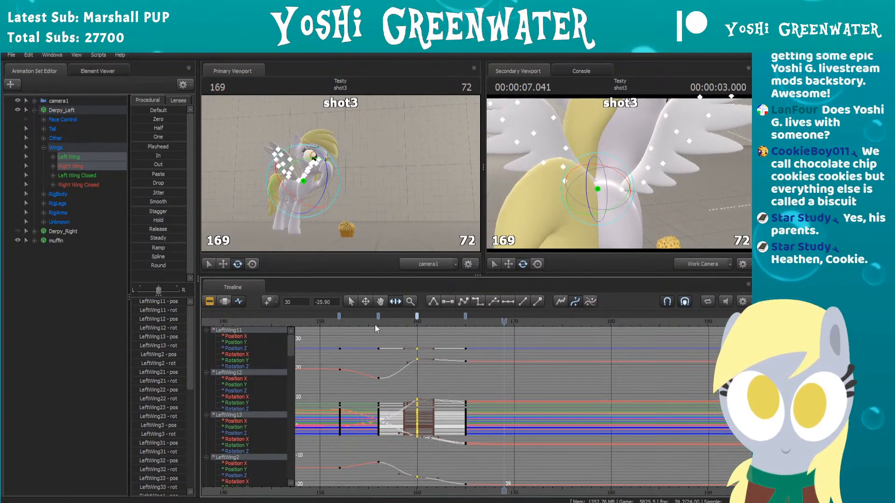
Step: Reframe the work camera on Derpy_Left's front, deselect the wings, and replay the shot from frame 152
key(s)
drag(669, 213, 611, 209)
key(d)
mouse_move(620, 174)
mouse_down()
mouse_move(614, 183)
mouse_move(626, 177)
mouse_up()
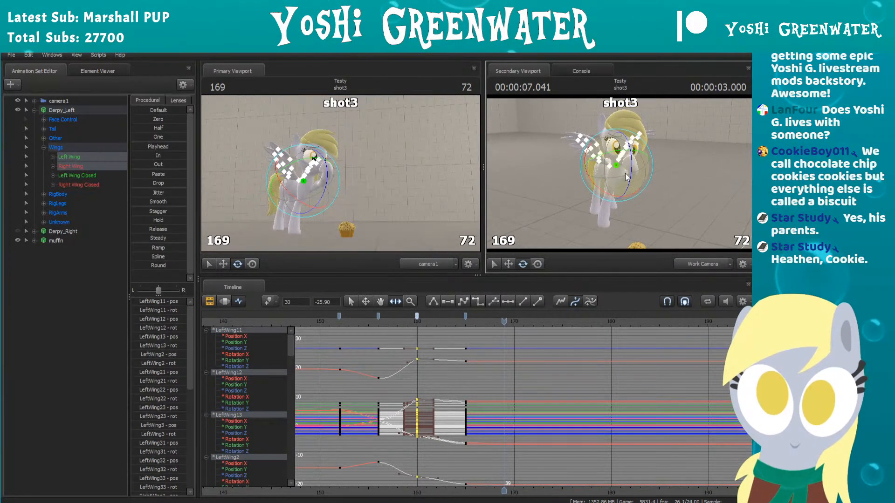
drag(669, 215, 698, 197)
key(w)
click(495, 265)
key(w)
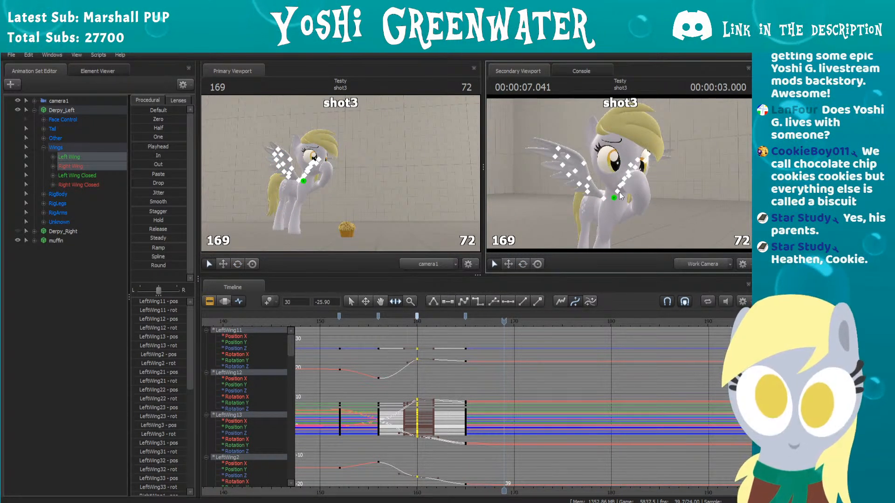
click(38, 268)
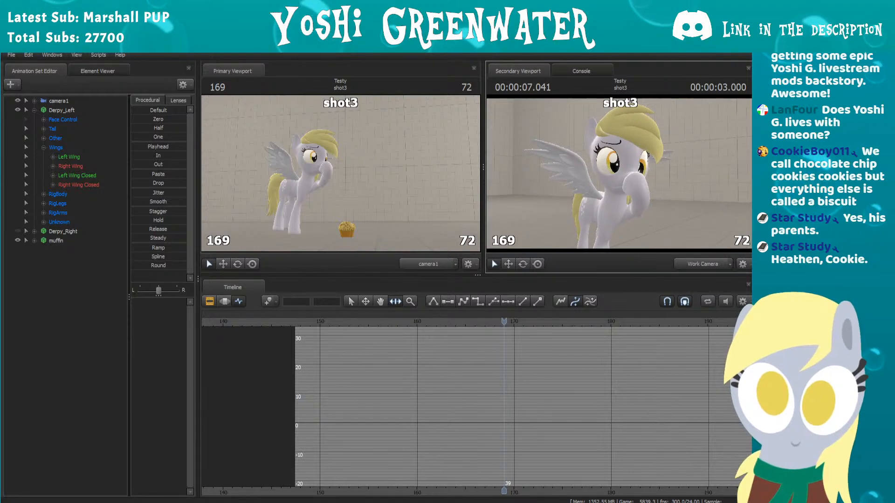
click(345, 320)
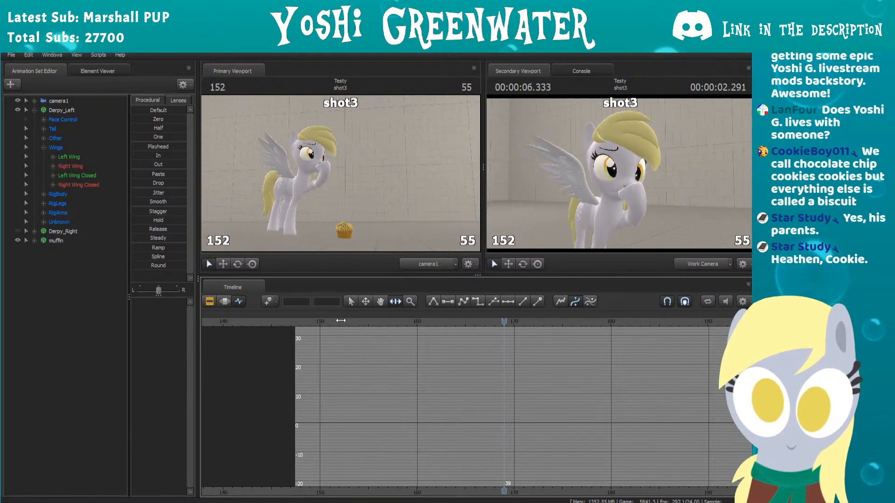
key(space)
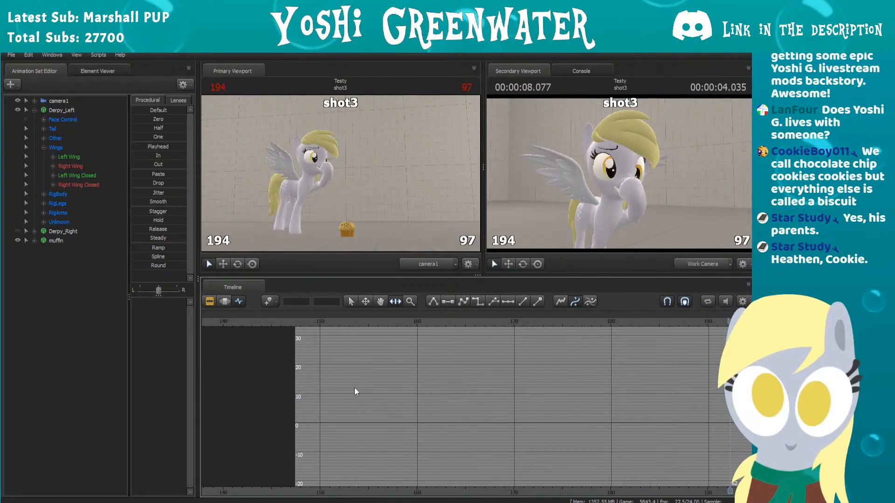
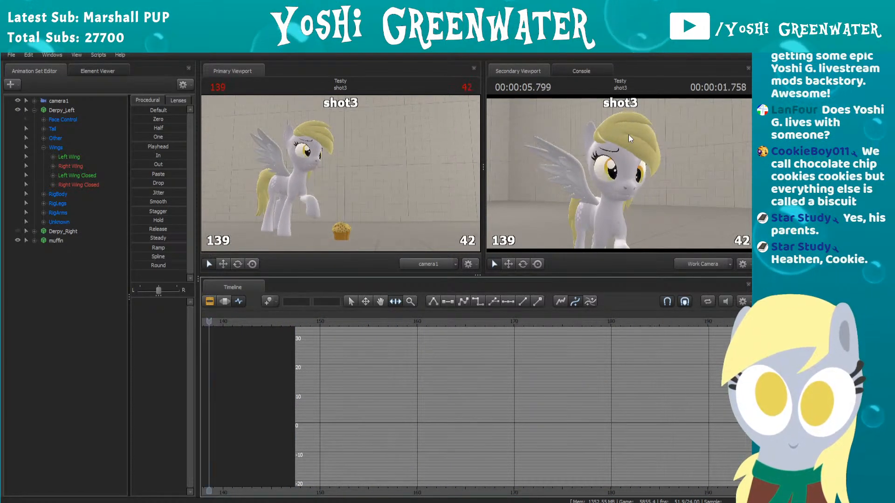
Step: Stop playback, select Derpy_Left's rig_neck for rotation at frame 170 and view the pony from the side in the work camera
key(space)
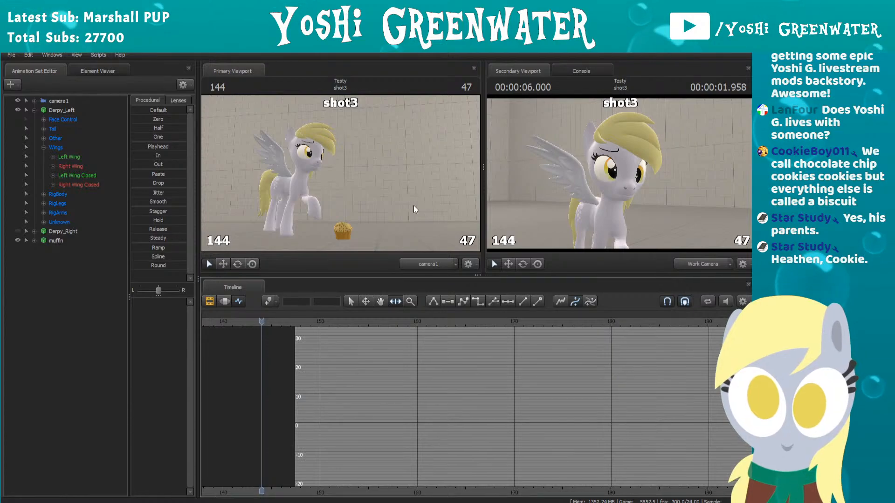
ctrl+click(613, 188)
scroll(415, 385, down, 4)
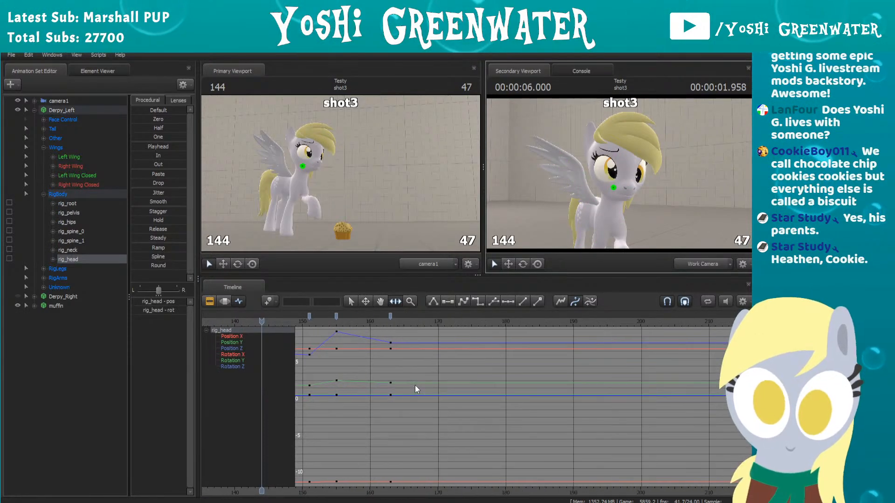
click(418, 321)
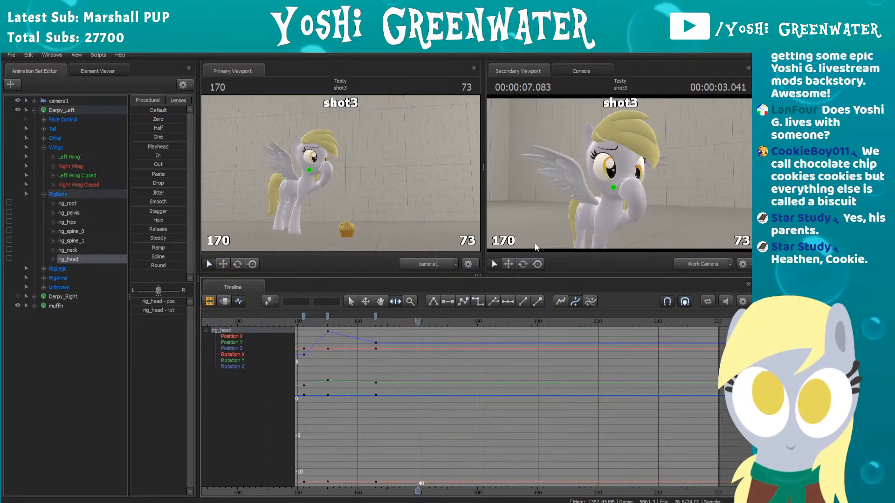
click(522, 264)
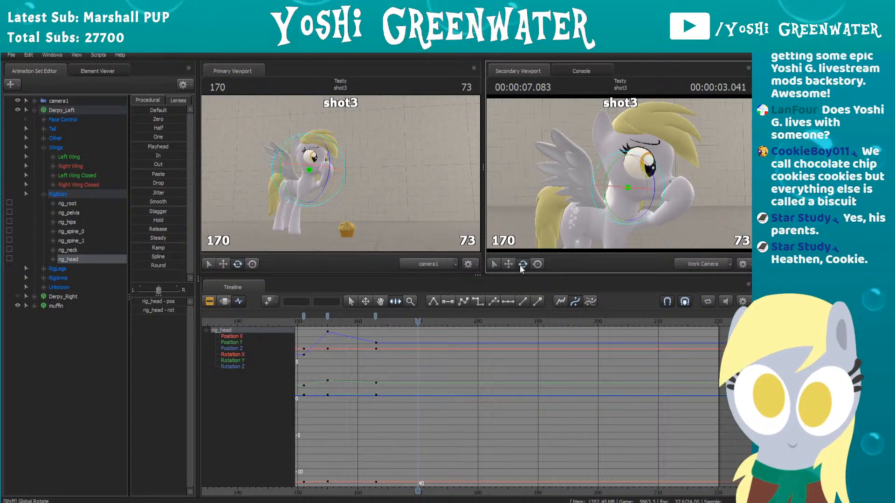
mouse_move(619, 174)
mouse_down()
mouse_move(612, 175)
mouse_move(619, 177)
mouse_up()
ctrl+click(592, 196)
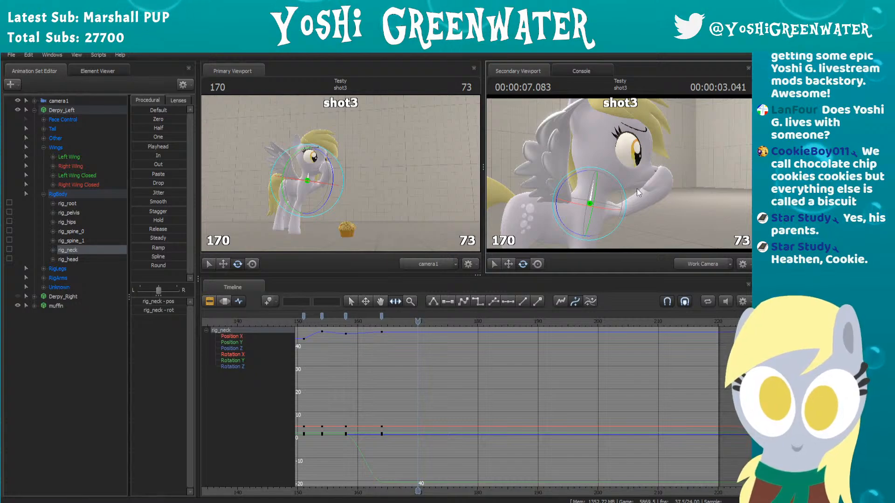
drag(679, 188, 620, 174)
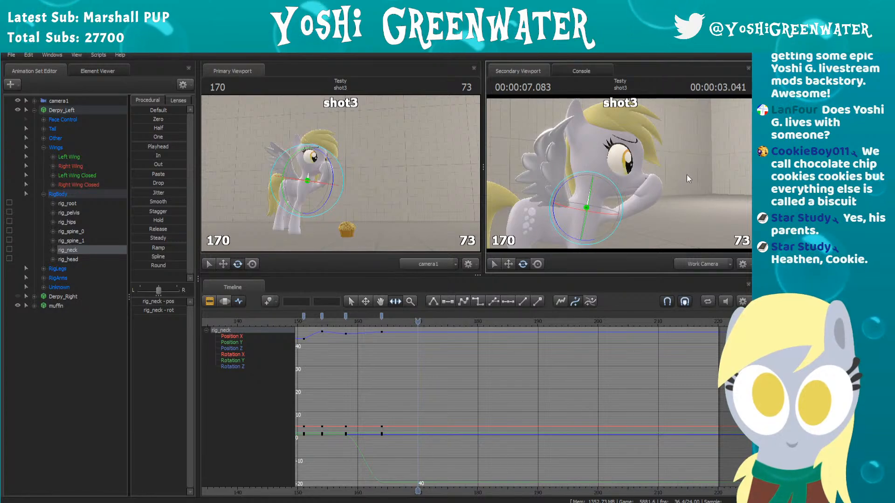
drag(686, 174, 676, 195)
key(ctrl)
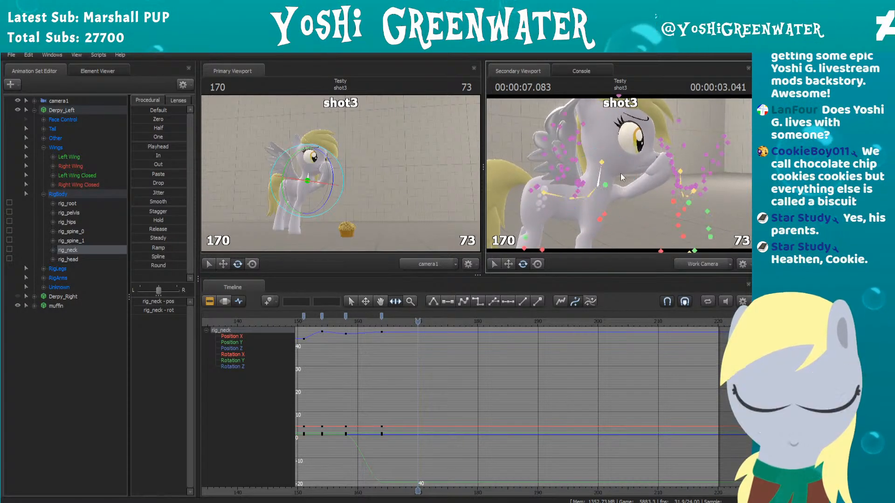
Step: Try a slight rig_neck rotation key at frame 181
drag(429, 320, 472, 310)
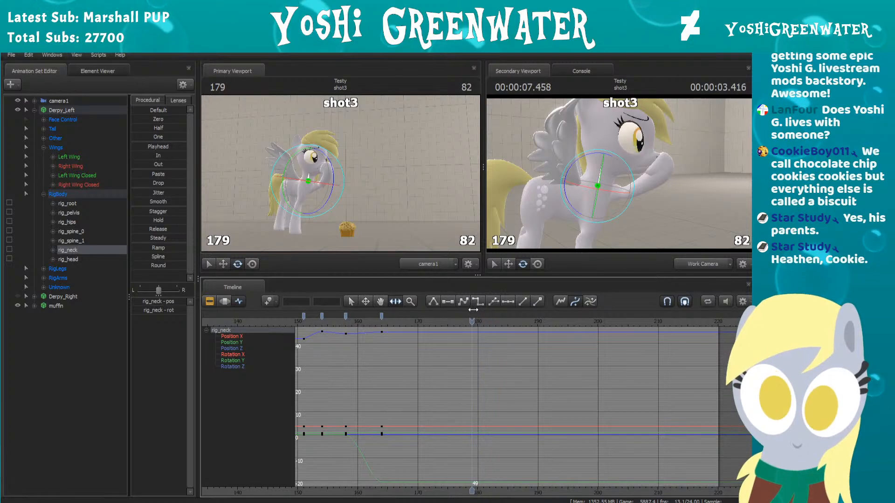
key(Right)
key(Right)
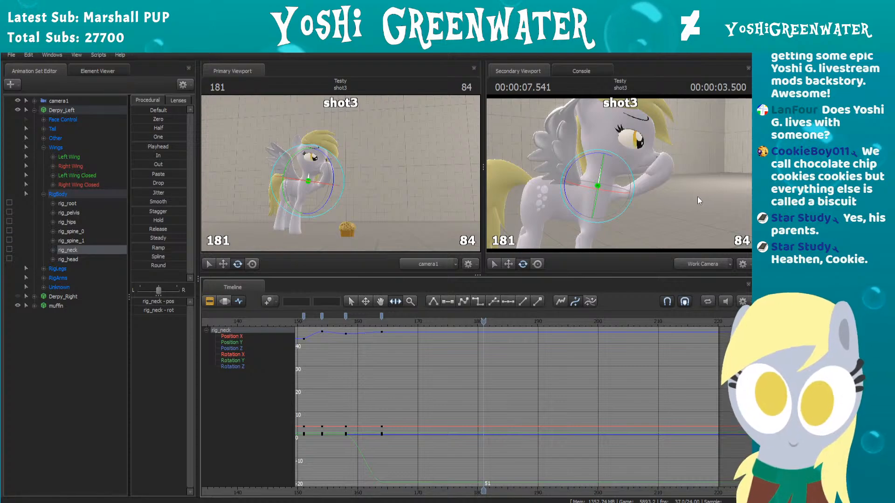
key(w)
drag(697, 201, 697, 196)
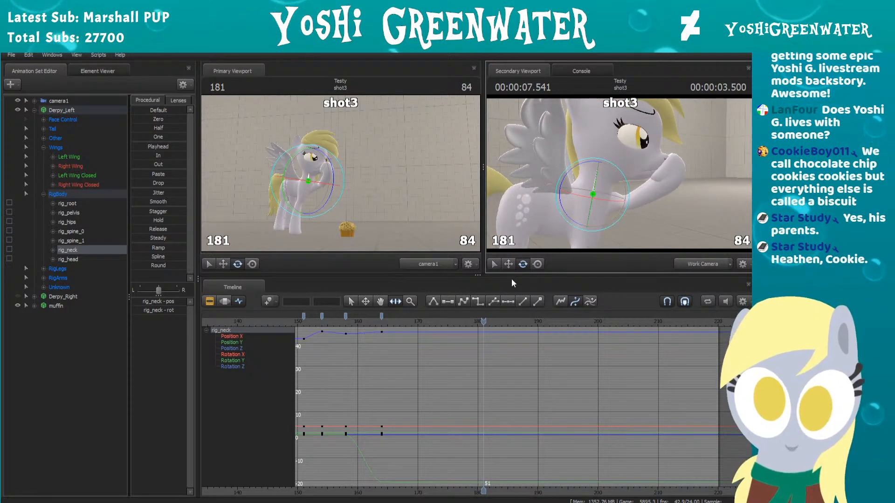
key(Left)
key(Left)
key(Left)
key(Left)
key(Left)
drag(394, 318, 484, 307)
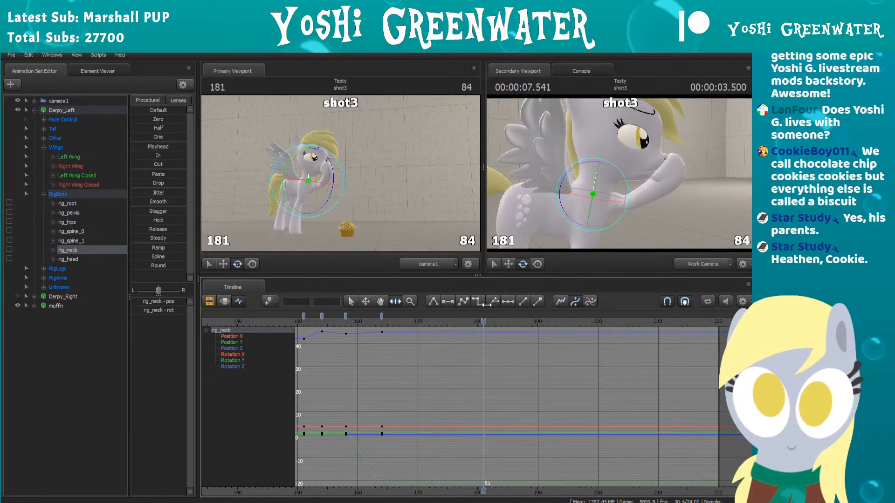
click(590, 161)
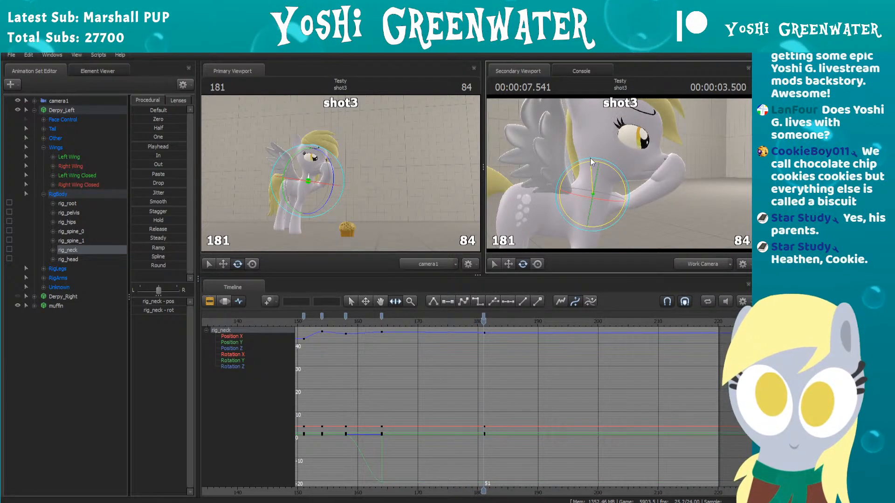
Step: Replay the shot from around frames 158, 161 and 150 to check the neck's settling motion
click(347, 324)
key(space)
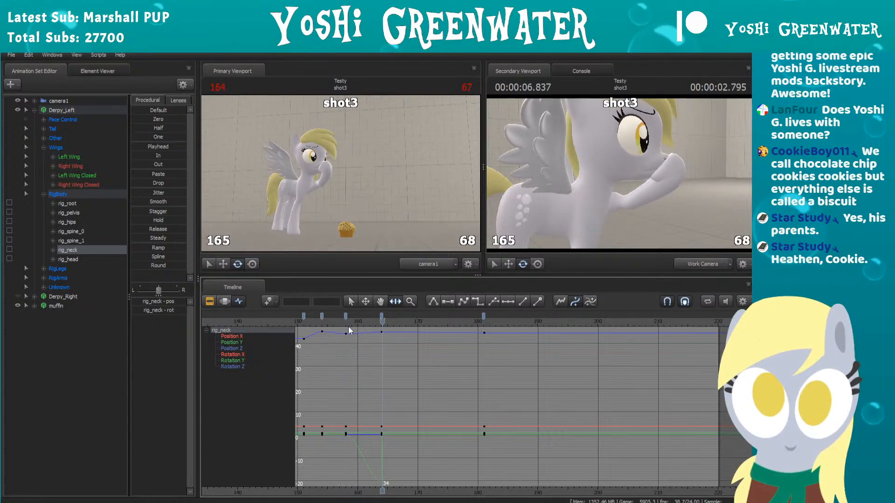
click(362, 319)
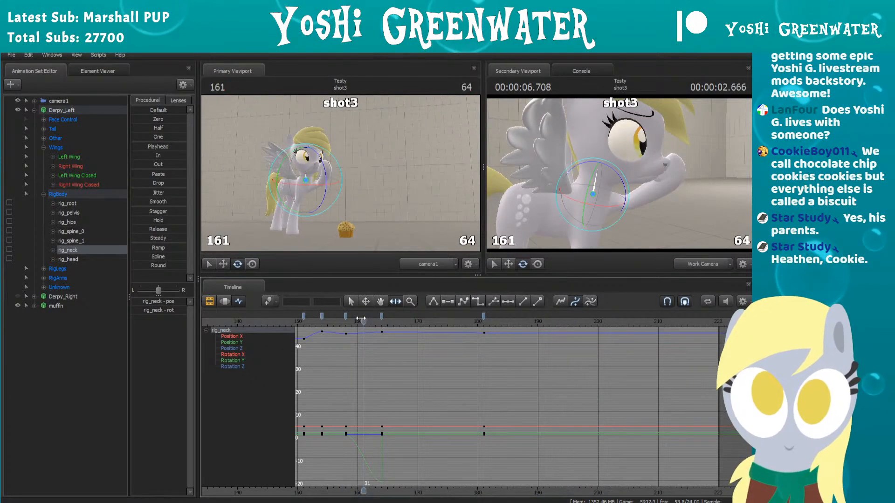
key(space)
key(space)
drag(361, 319, 264, 332)
key(space)
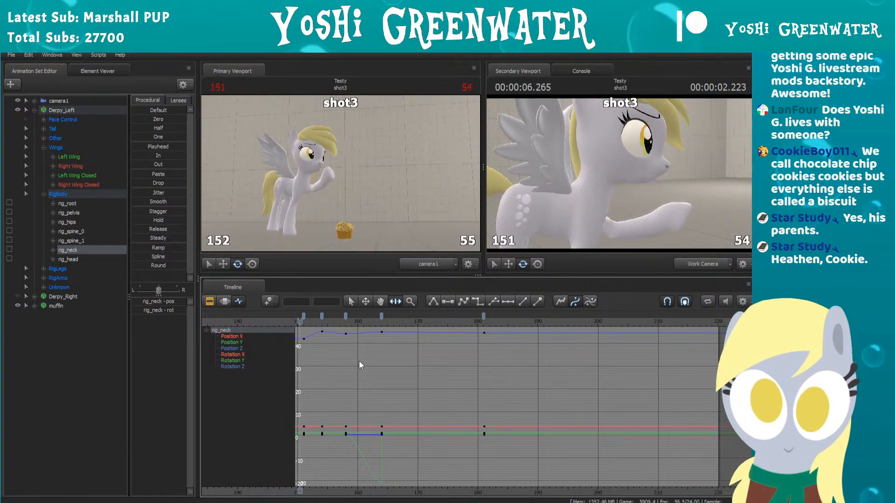
key(space)
Step: Undo the neck rotation key at frame 181 and replay the motion from around frame 161
key(ctrl+z)
key(ctrl+z)
key(ctrl+z)
key(ctrl+z)
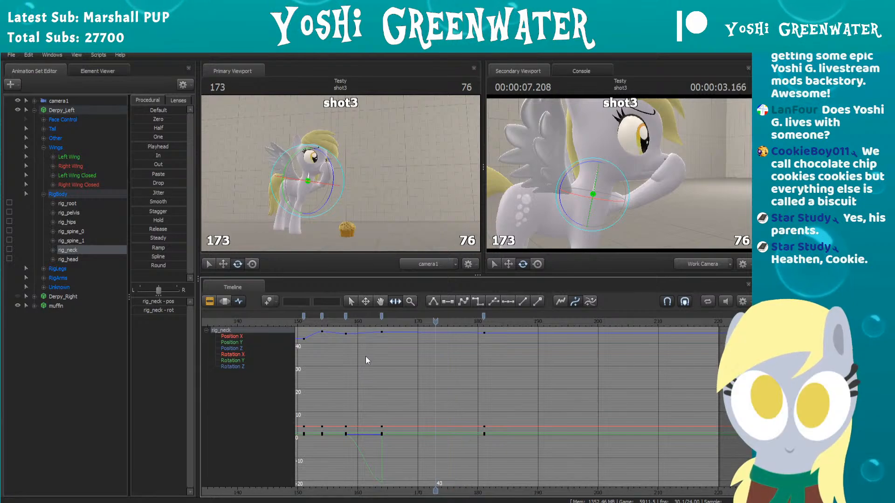
click(364, 319)
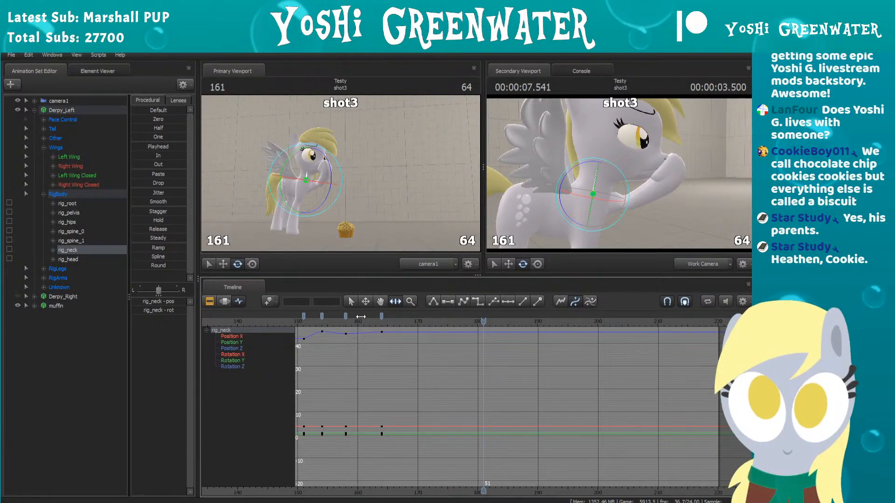
key(space)
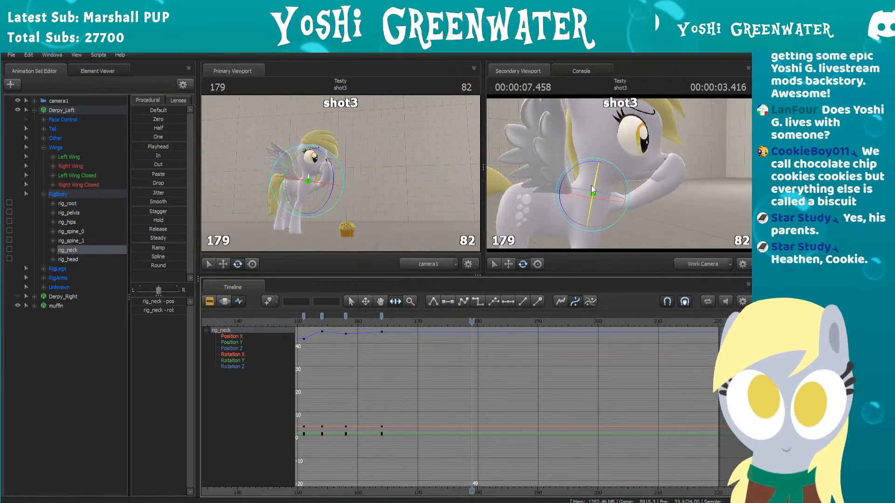
Step: Rotate rig_neck slightly at frame 180 to key a further settling pose
ctrl+click(596, 175)
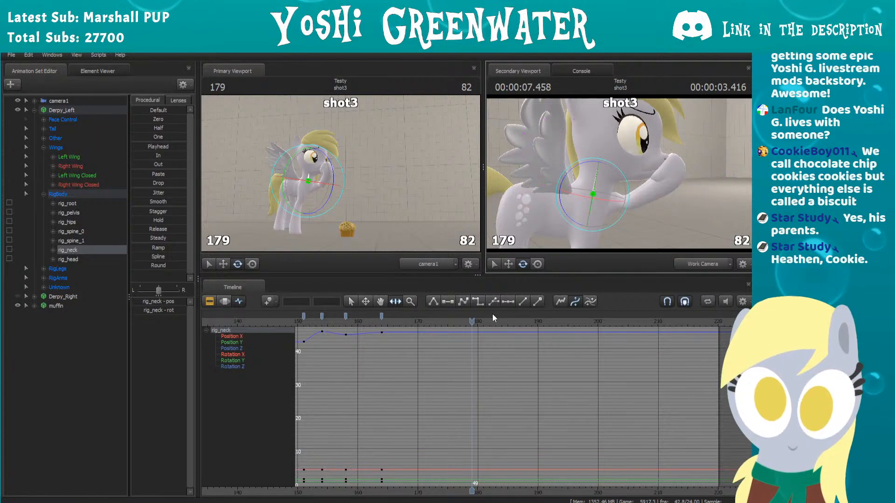
drag(466, 326, 483, 322)
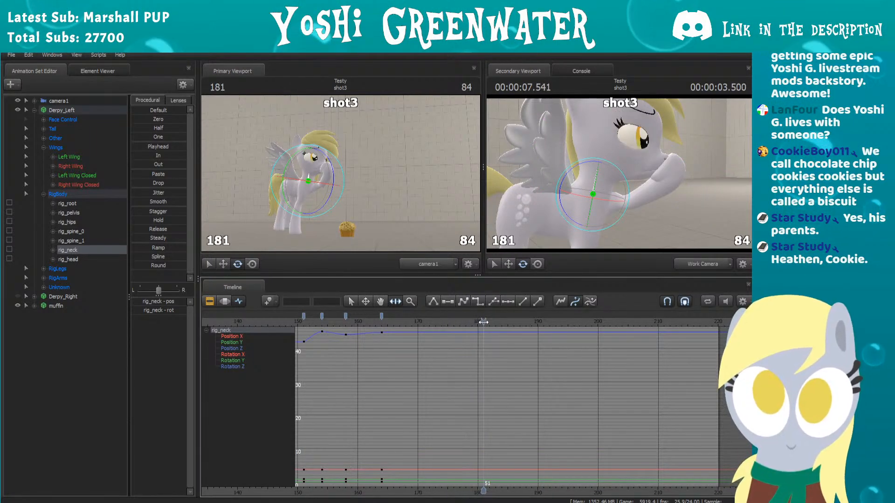
key(Left)
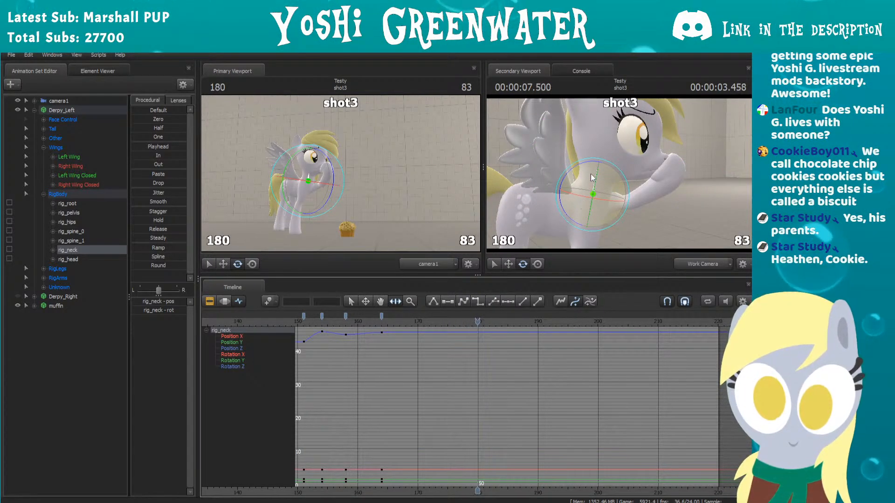
drag(593, 161, 601, 159)
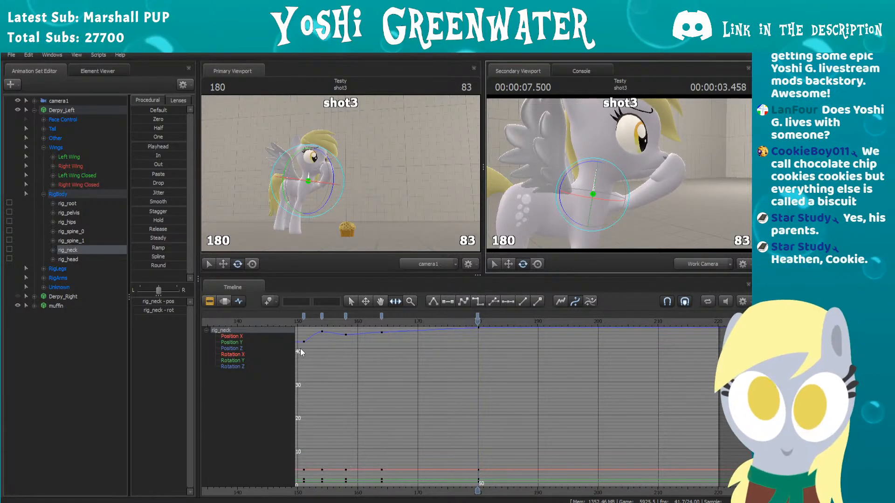
Step: Isolate rig_neck's Rotation Z curve and replay the motion from frame 156
click(233, 366)
click(336, 323)
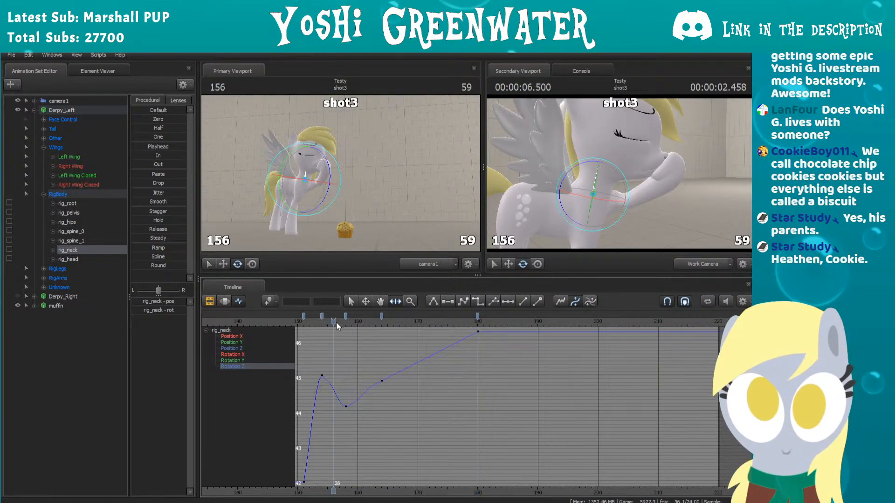
key(space)
key(space)
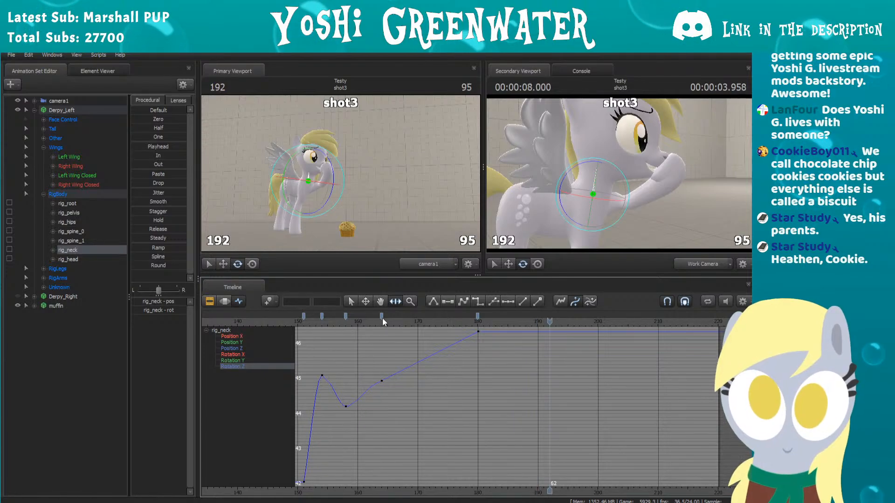
Step: Move the neck's last key to frame 172 and replay the motion from around frame 157
drag(471, 317, 429, 316)
click(383, 317)
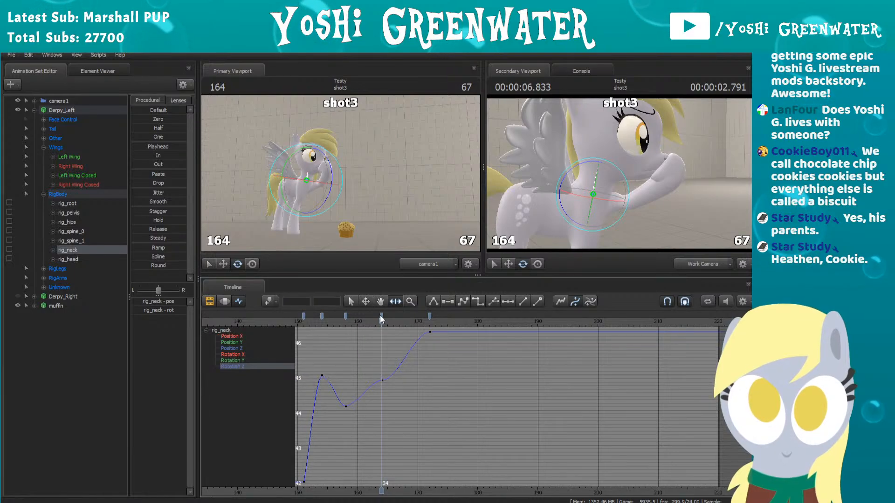
drag(380, 317, 338, 319)
key(space)
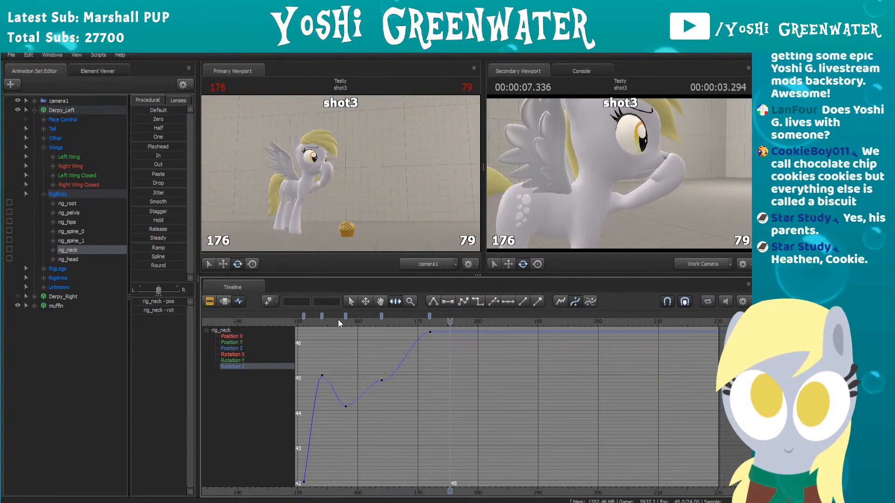
Step: Try the neck's last key at frame 170 and replay the motion from around frame 158
drag(430, 316, 418, 316)
click(348, 321)
key(space)
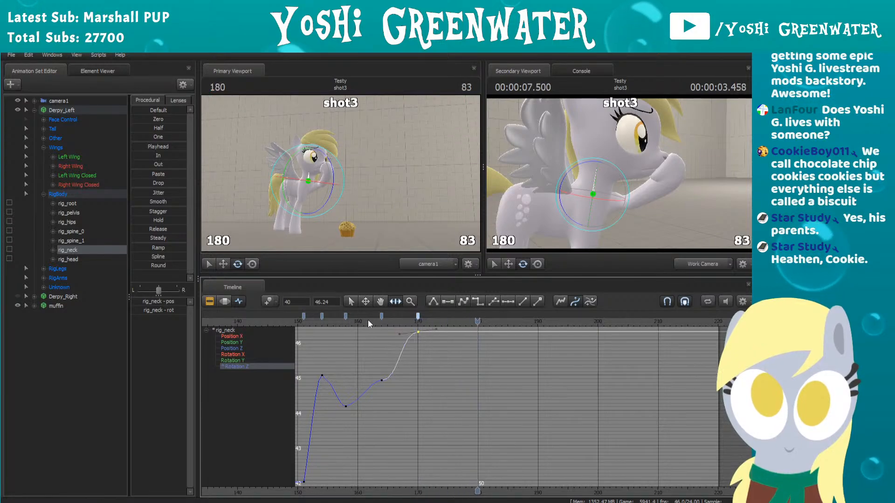
Step: Move the neck's last key to frame 172 and rotate the neck back slightly to add a key at frame 178
drag(427, 315, 465, 317)
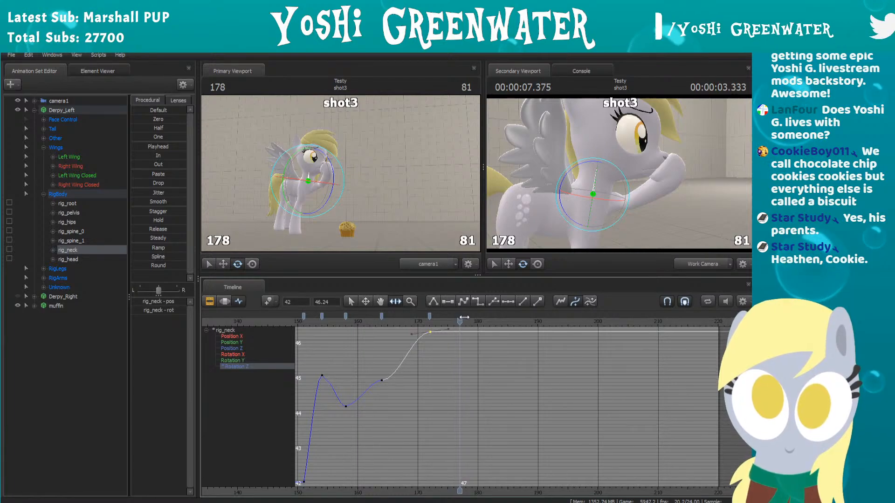
drag(592, 161, 592, 159)
middle_drag(417, 344, 429, 378)
scroll(460, 392, up, 5)
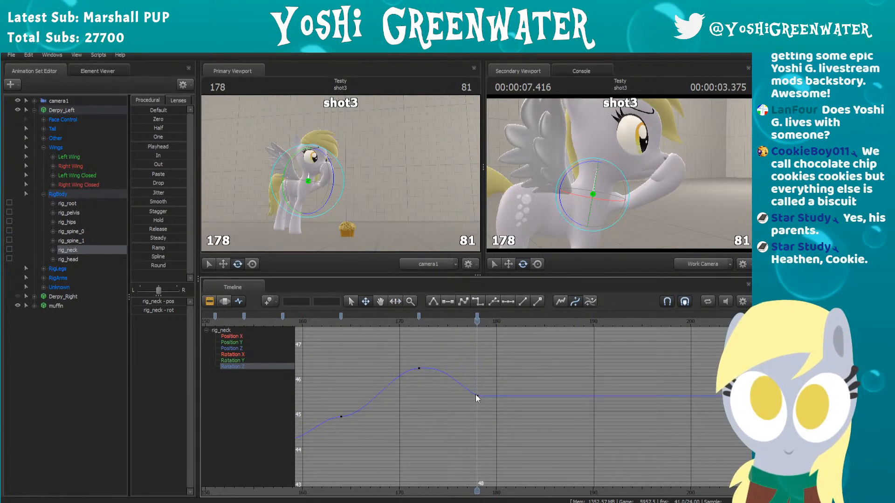
Step: Raise the newest neck key's Rotation Z to about 46.1 and move it to frame 181
click(477, 316)
drag(477, 396, 480, 371)
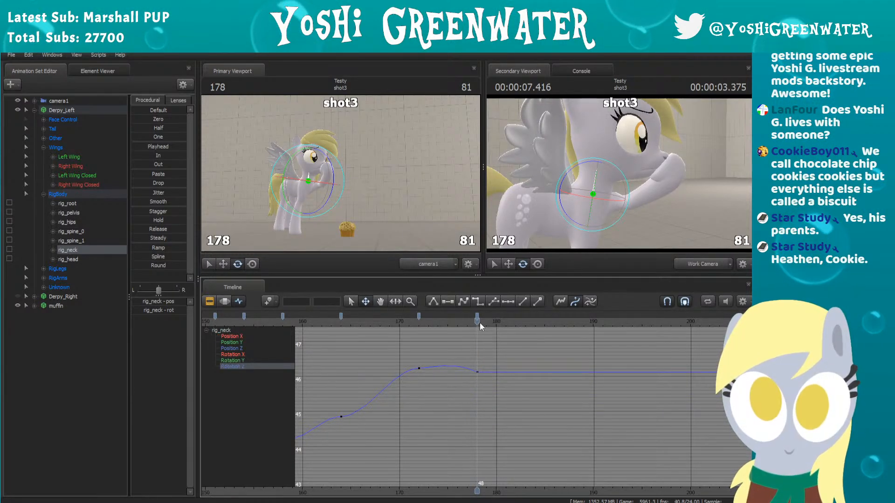
click(479, 316)
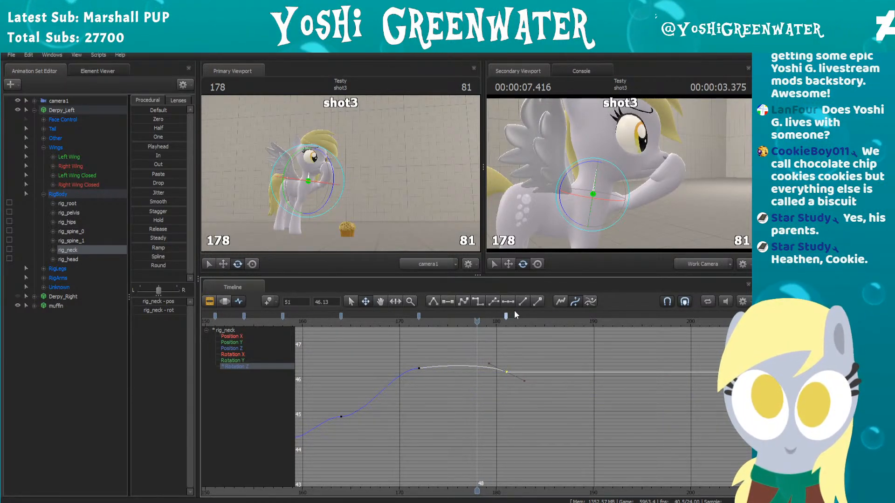
drag(507, 372, 508, 376)
scroll(402, 374, down, 2)
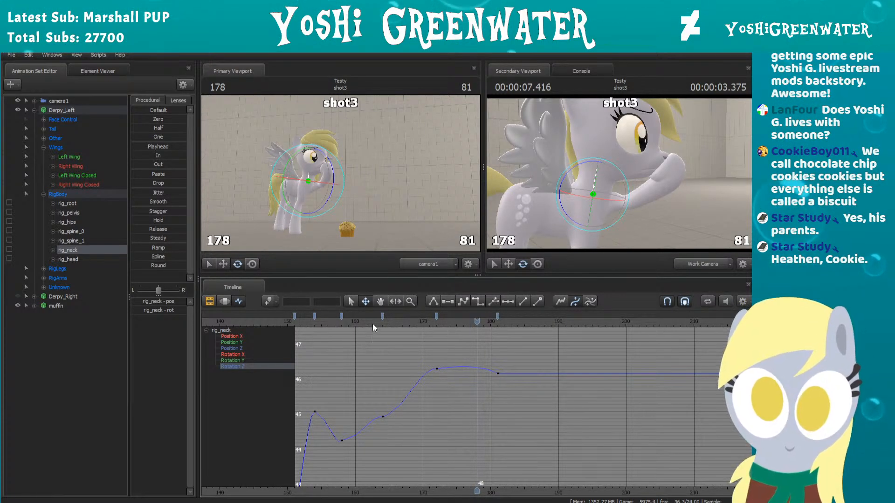
Step: Flatten the neck's Rotation Z curve after the frame 172 key and replay the motion from around frame 150
click(437, 315)
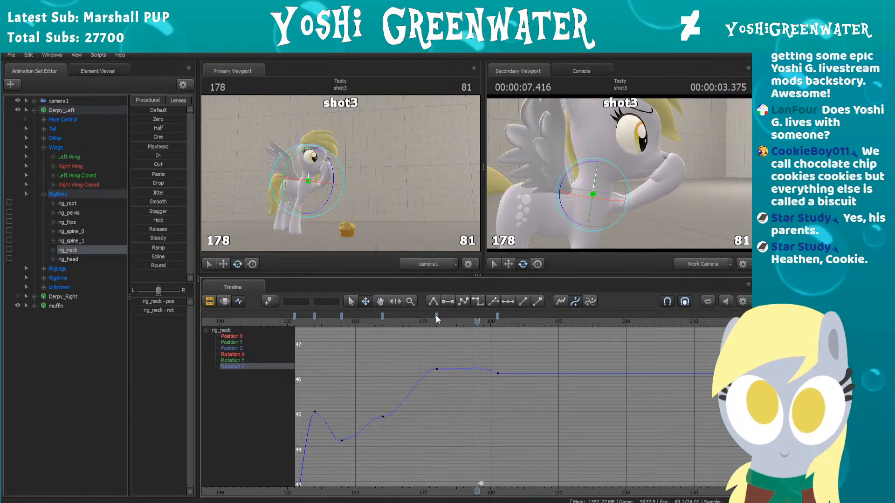
click(366, 320)
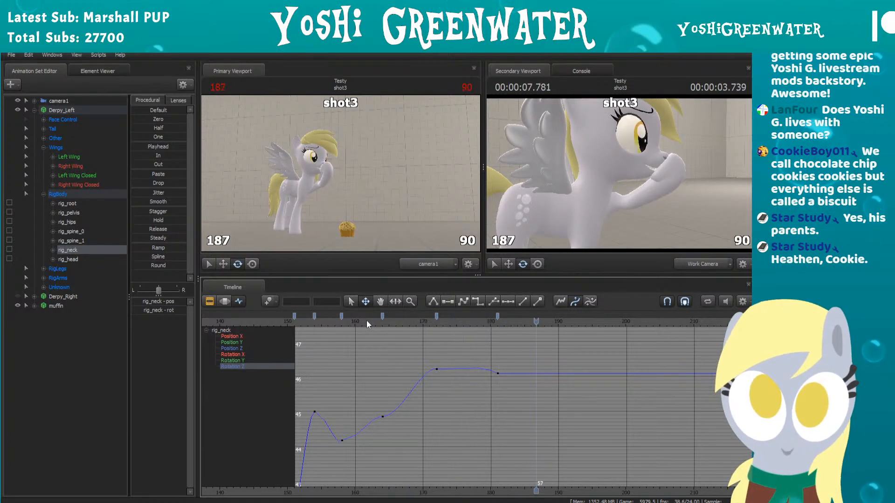
click(288, 323)
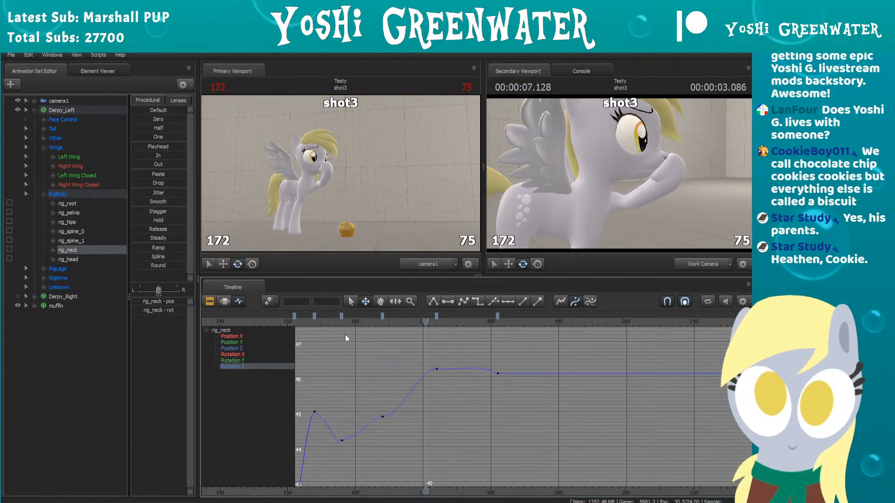
Step: Move the neck's last key to frame 180 and rotate the neck at frame 183, adding a key with Rotation Z about 45.5
key(space)
mouse_move(455, 321)
mouse_down()
mouse_move(505, 321)
mouse_move(477, 322)
mouse_move(490, 316)
mouse_up()
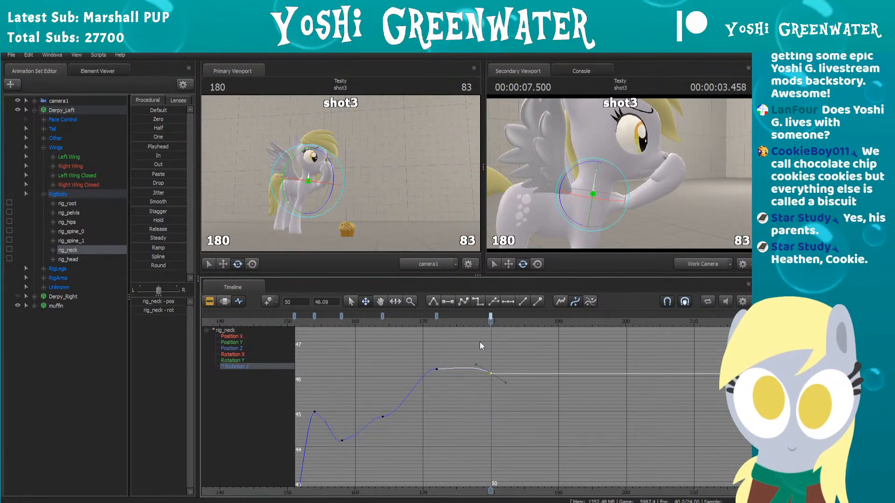
key(Right)
key(Right)
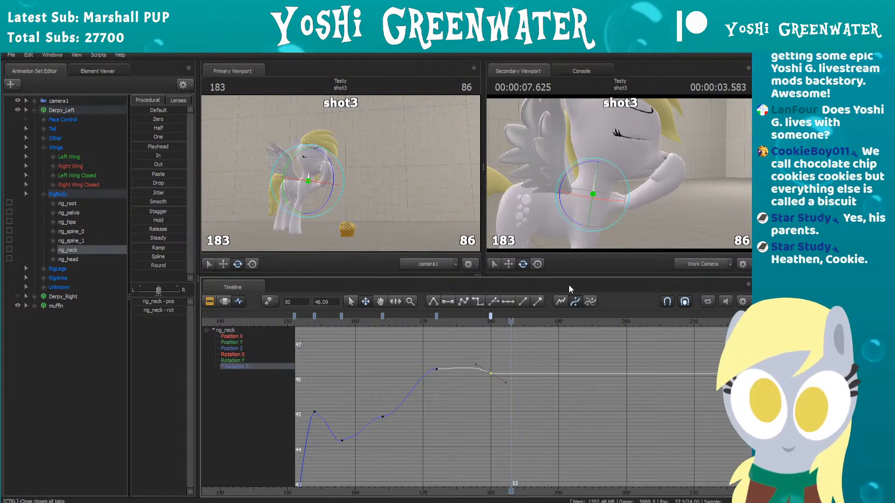
drag(689, 185, 620, 175)
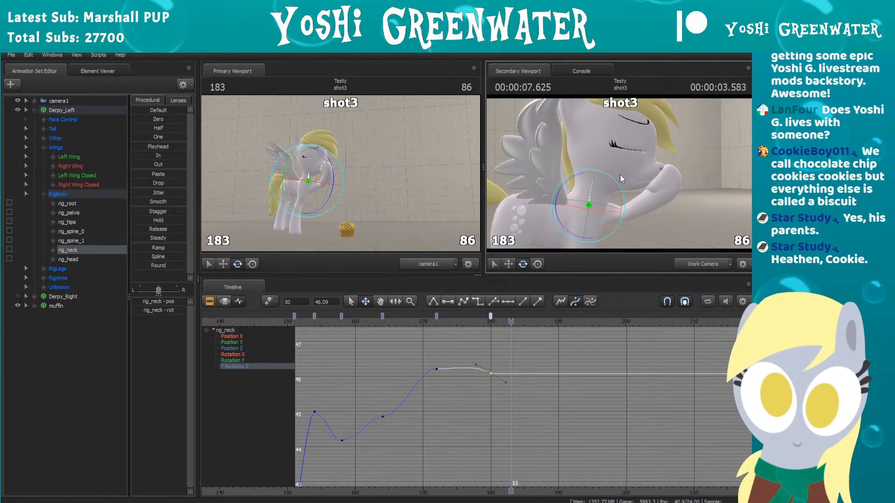
drag(684, 212, 587, 166)
key(Left)
key(Left)
key(Left)
key(Left)
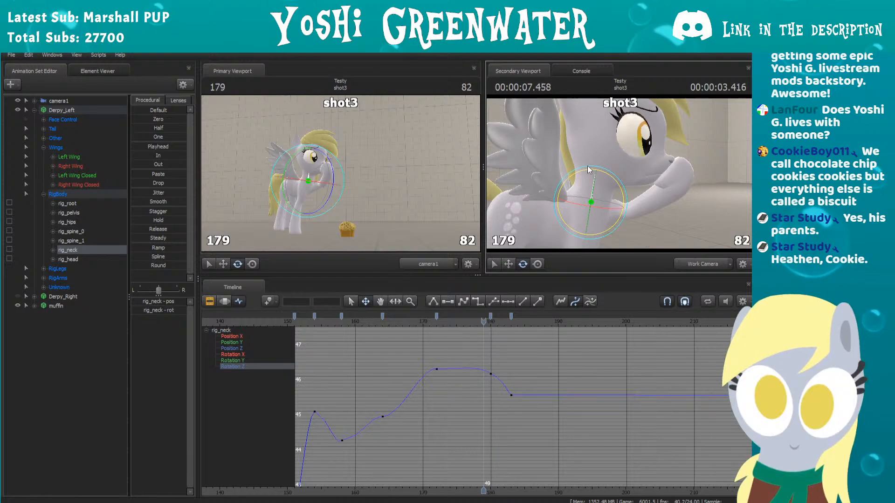
Step: Rotate the neck slightly further at frame 183, lowering its Rotation Z to about 45.2, and step back through the neighbouring frames
key(Right)
key(Right)
key(Right)
key(Right)
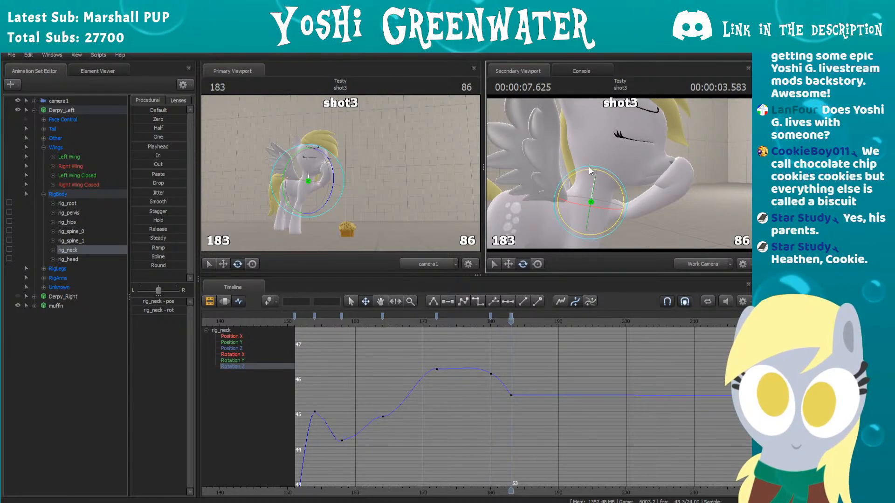
drag(589, 167, 589, 164)
key(Left)
key(Left)
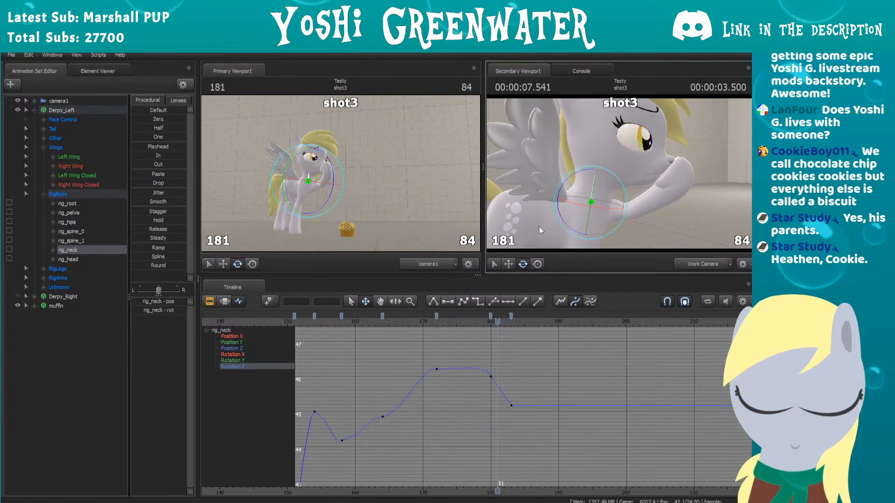
Step: Rotate the neck at frame 189 to add a key with Rotation Z about 53.05 and replay from around frame 166
key(Right)
key(Right)
key(Right)
key(Right)
key(Right)
key(Right)
key(Right)
key(Right)
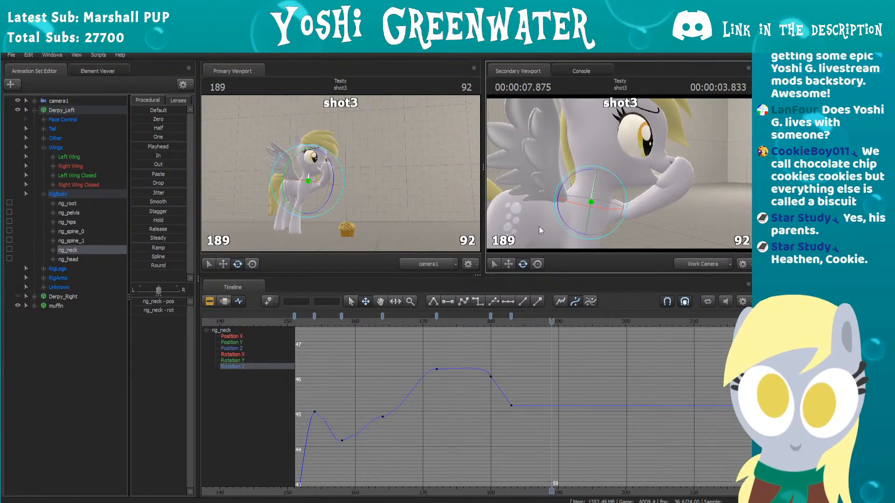
drag(577, 172, 573, 173)
click(397, 319)
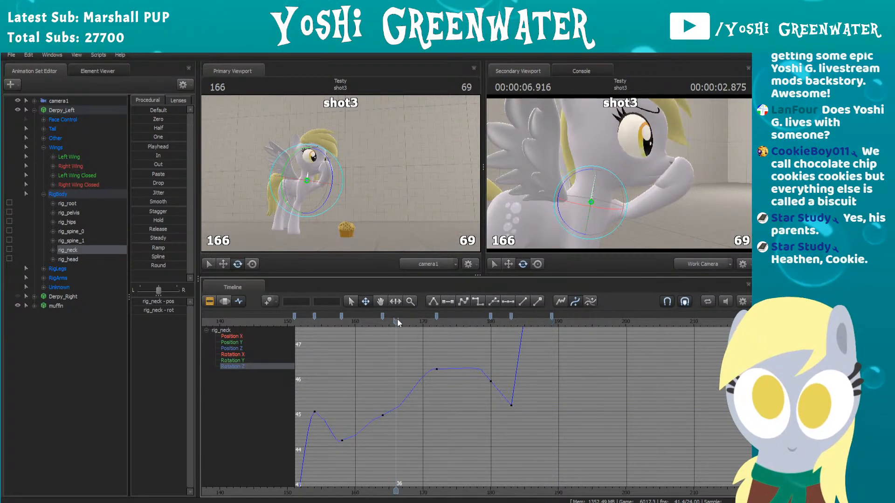
key(space)
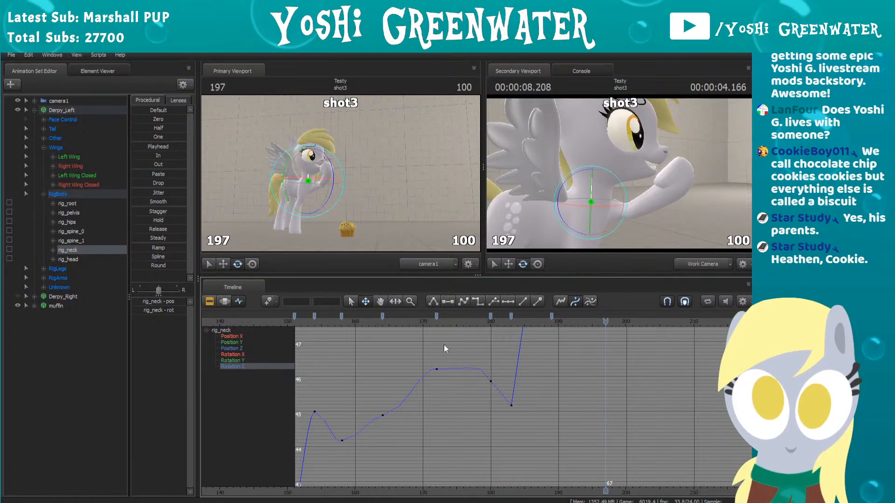
Step: Move the neck's last key to frame 188
drag(552, 315, 545, 317)
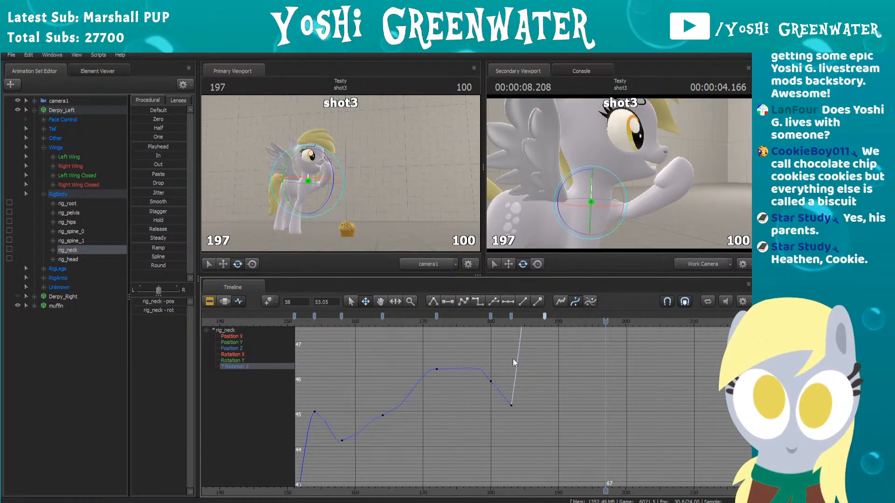
key(f)
scroll(541, 369, down, 8)
middle_drag(512, 422, 568, 383)
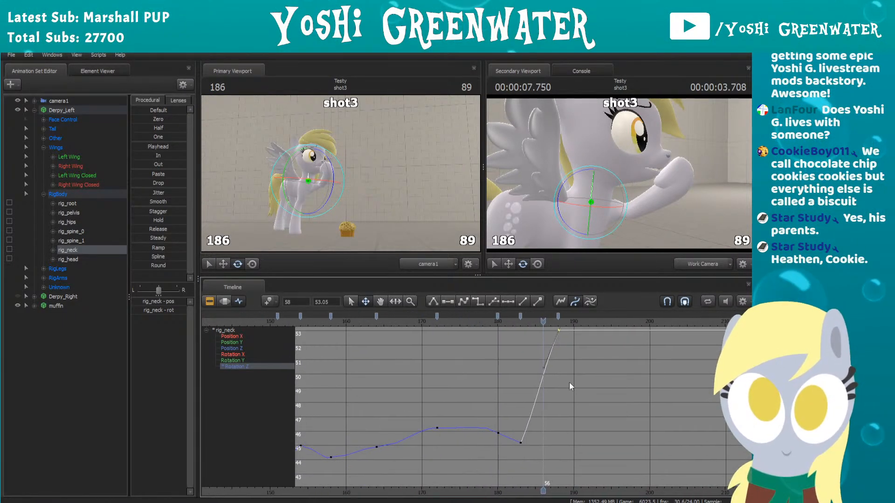
scroll(568, 383, down, 1)
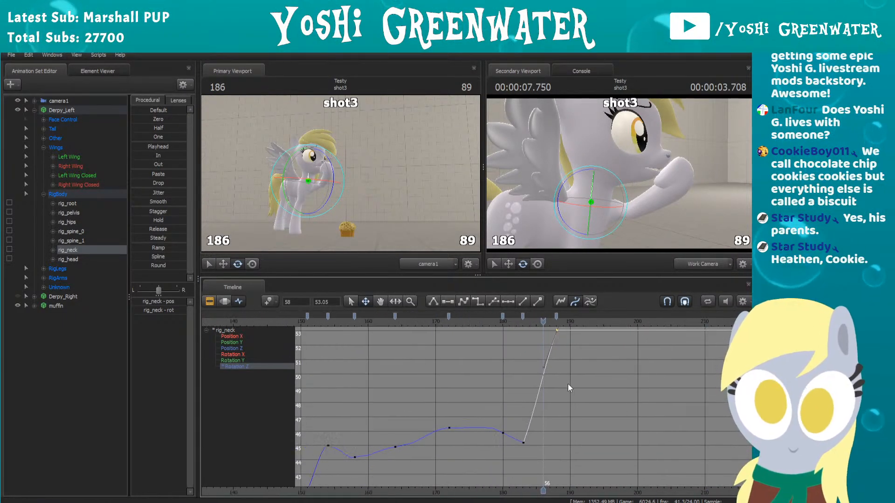
Step: Smooth the neck's Rotation Z curve through the keys at frames 180 and 183
click(523, 317)
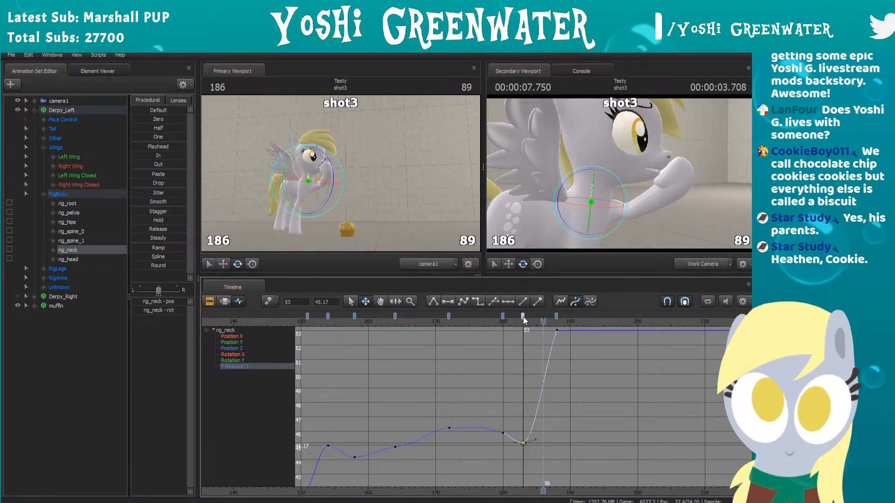
key(ctrl+z)
key(ctrl+z)
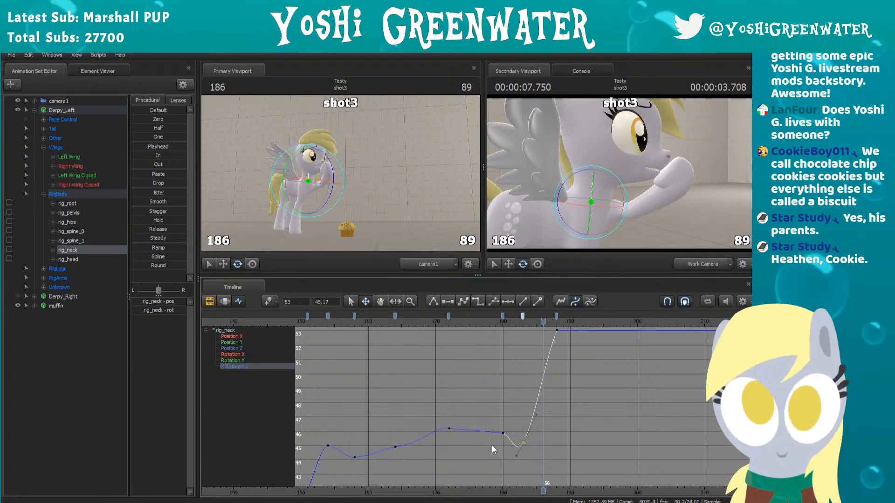
click(503, 316)
scroll(493, 434, up, 5)
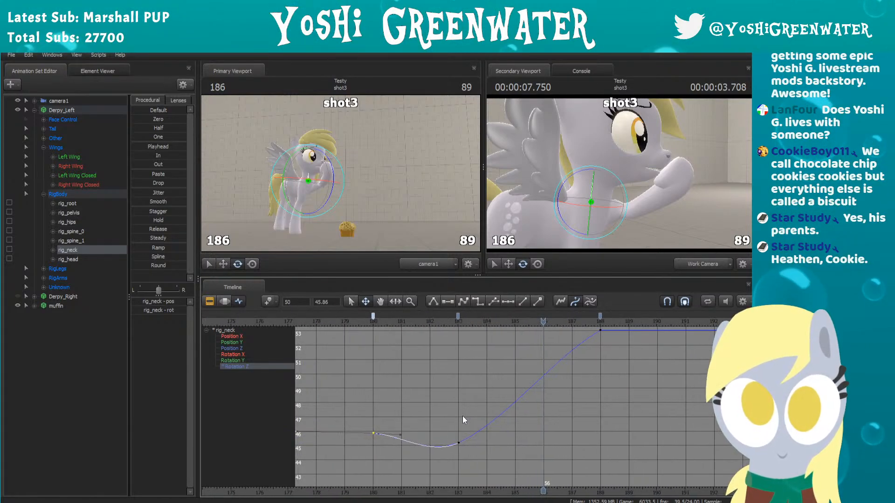
click(457, 316)
middle_drag(490, 395, 588, 367)
click(527, 428)
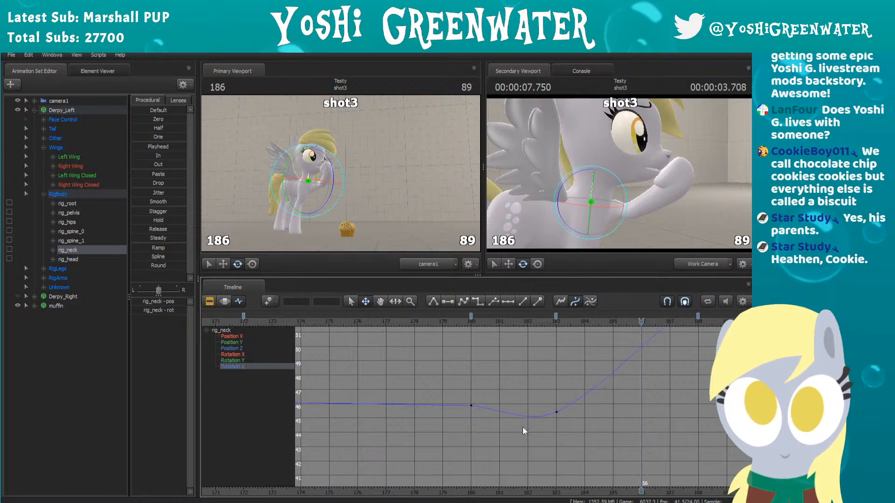
drag(543, 322, 574, 340)
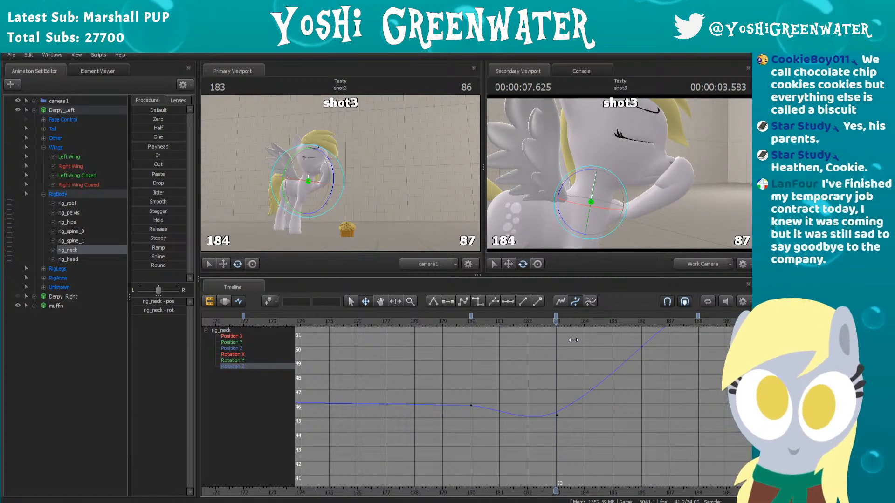
Step: Add a neck key at frame 194 with Rotation Z lowered to about 51.98 and move that key to frame 196
scroll(556, 352, down, 7)
middle_drag(555, 352, 508, 401)
scroll(493, 411, down, 1)
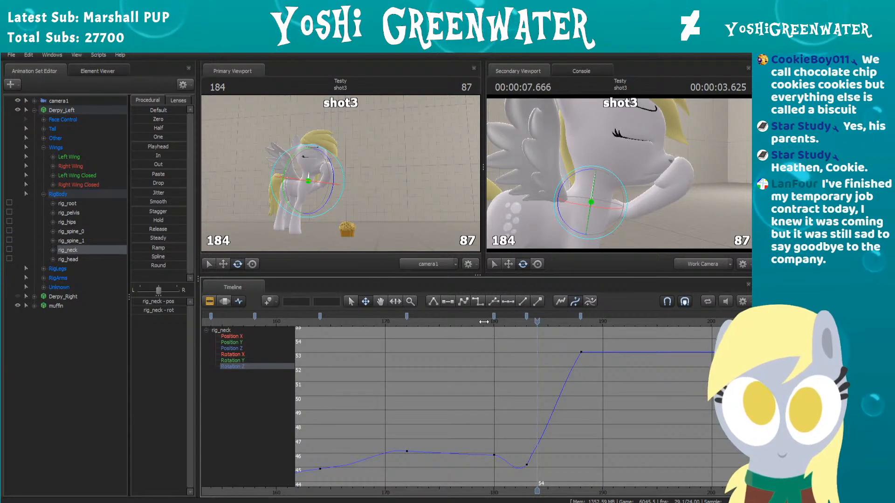
key(space)
drag(536, 317, 646, 316)
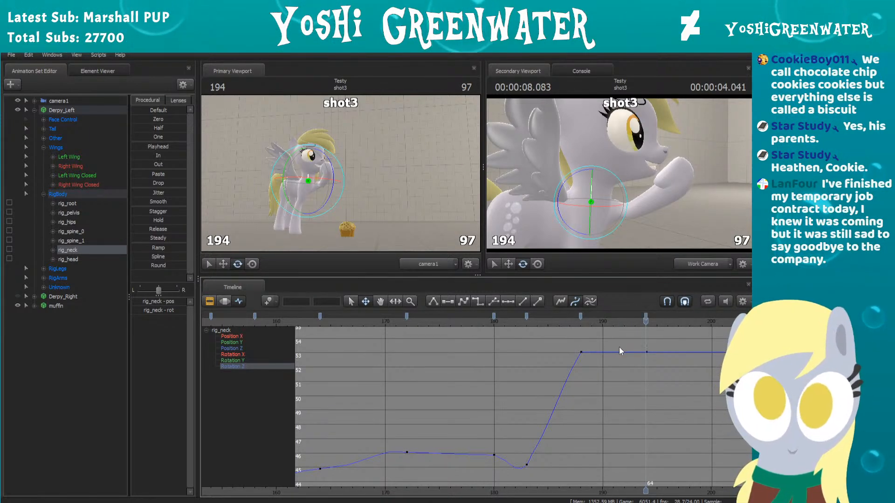
key(m)
drag(577, 173, 578, 172)
drag(646, 316, 669, 316)
Step: Smooth the neck's Rotation Z curve at the frame 188 key and replay the motion from around frame 177
click(581, 316)
key(2)
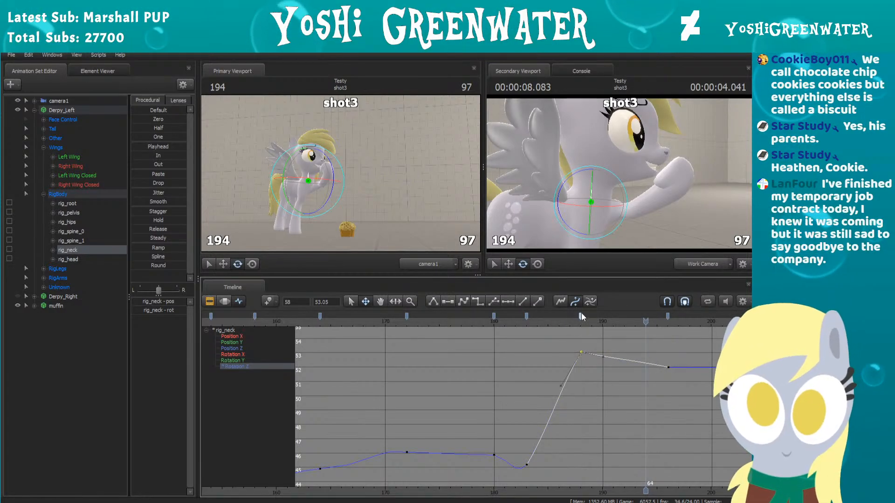
click(555, 332)
key(space)
click(462, 322)
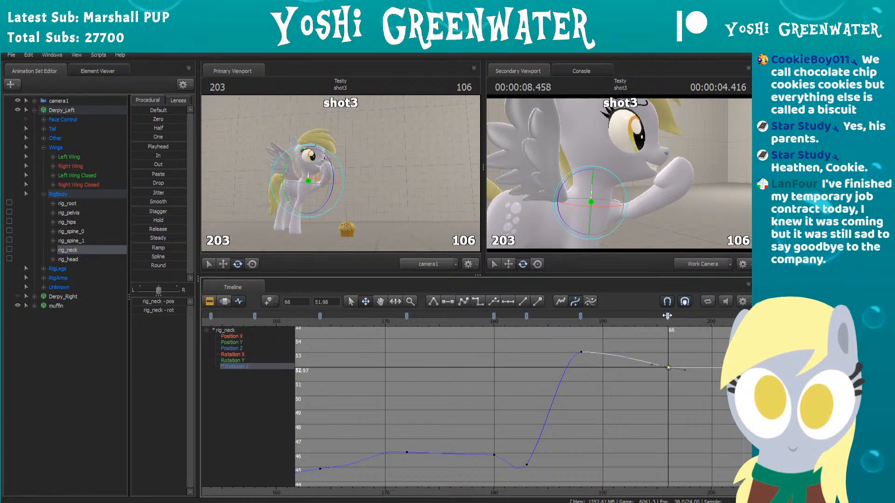
Step: Move the neck's last key to frame 195 and replay the motion from around frame 178
drag(668, 316, 655, 316)
click(472, 321)
key(space)
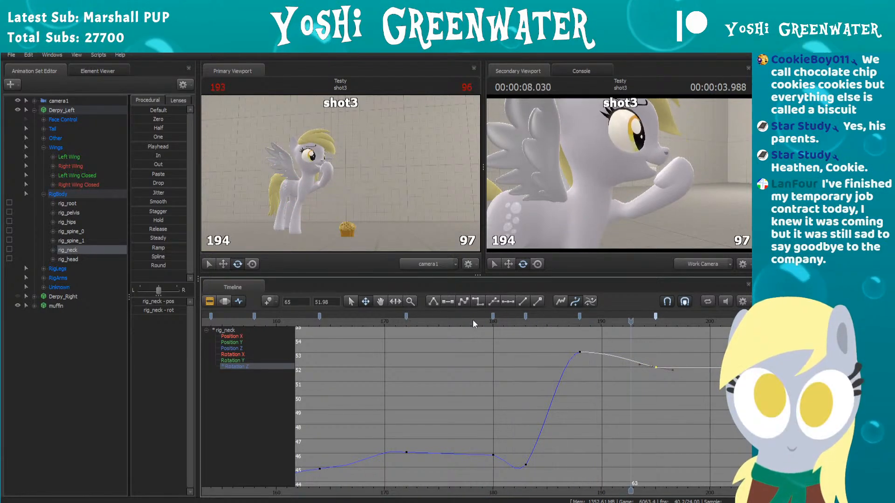
key(space)
Step: Replay the neck motion from around frames 175 and 168 to examine how it settles
scroll(540, 345, down, 3)
middle_drag(490, 355, 427, 371)
scroll(432, 367, down, 2)
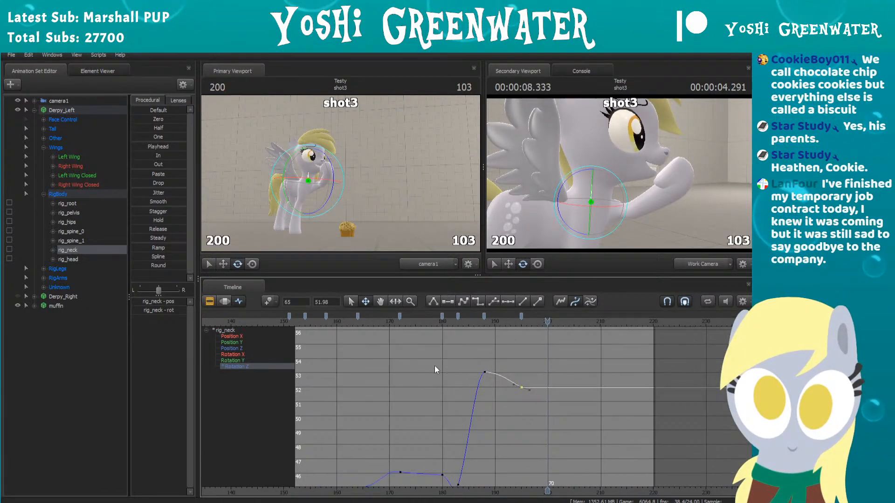
click(418, 321)
key(space)
key(space)
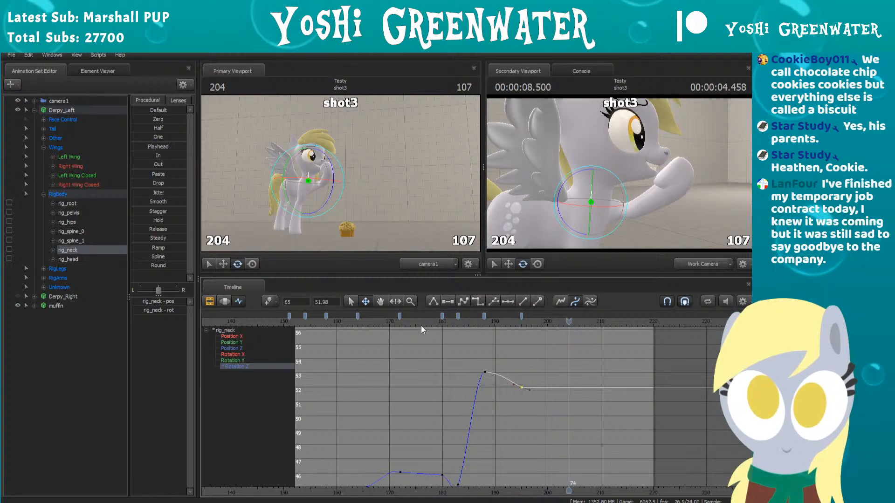
click(381, 322)
key(space)
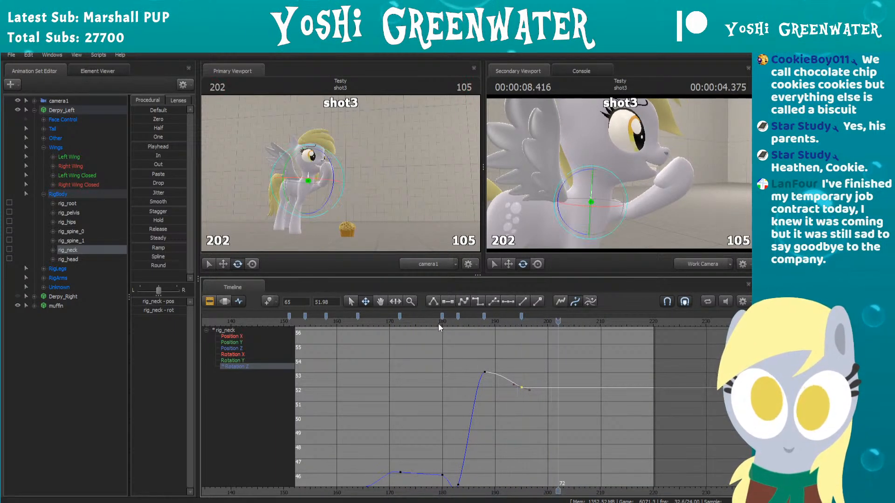
Step: Rotate Derpy_Left's head bone slightly at frame 181 to add a key and replay the motion from around frame 163
key(ctrl)
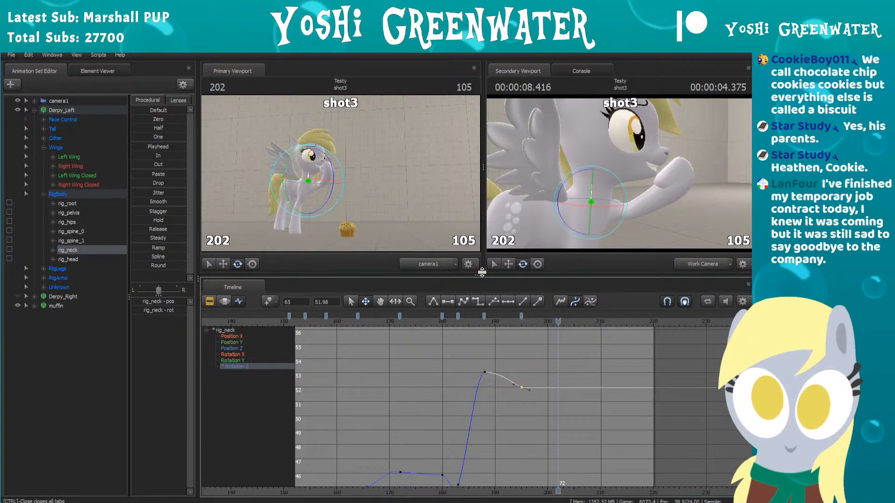
key(ctrl)
ctrl+click(588, 165)
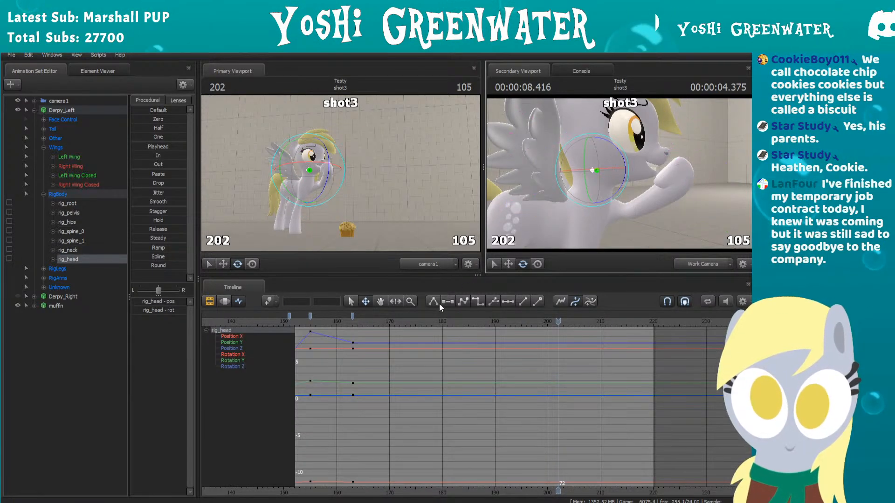
click(363, 322)
drag(360, 331, 443, 322)
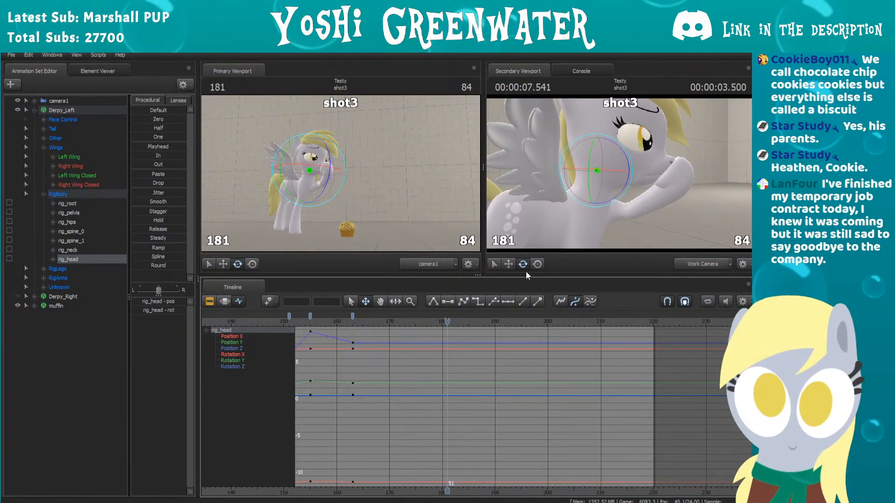
key(m)
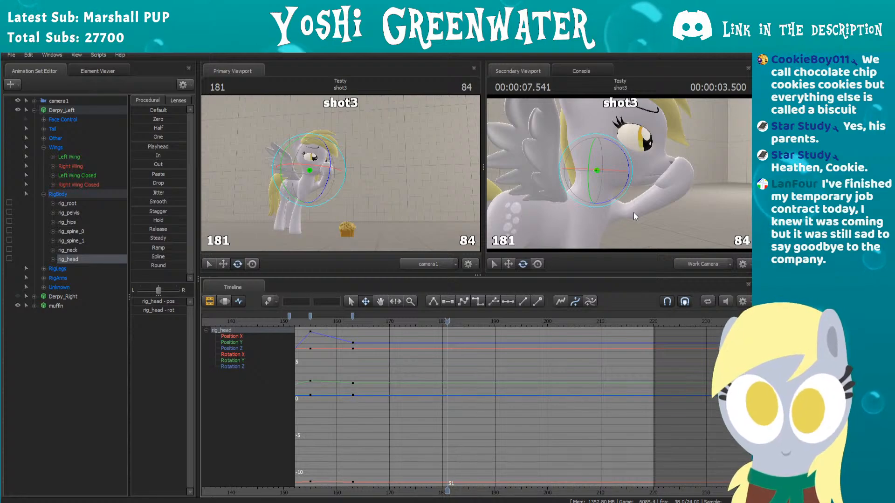
key(w)
drag(640, 214, 635, 221)
drag(613, 135, 614, 137)
key(Left)
key(Left)
drag(386, 321, 354, 331)
key(space)
key(space)
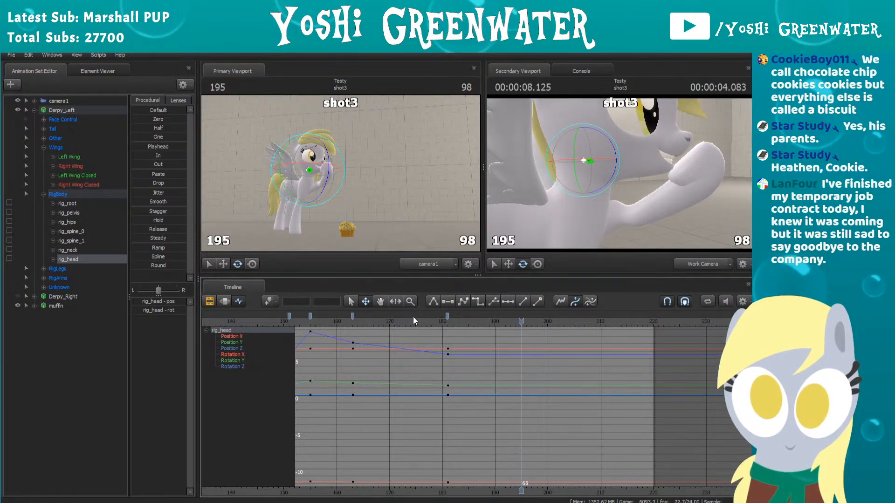
Step: Rotate the head slightly back at frame 188 to add a counter-motion key
drag(432, 319, 465, 306)
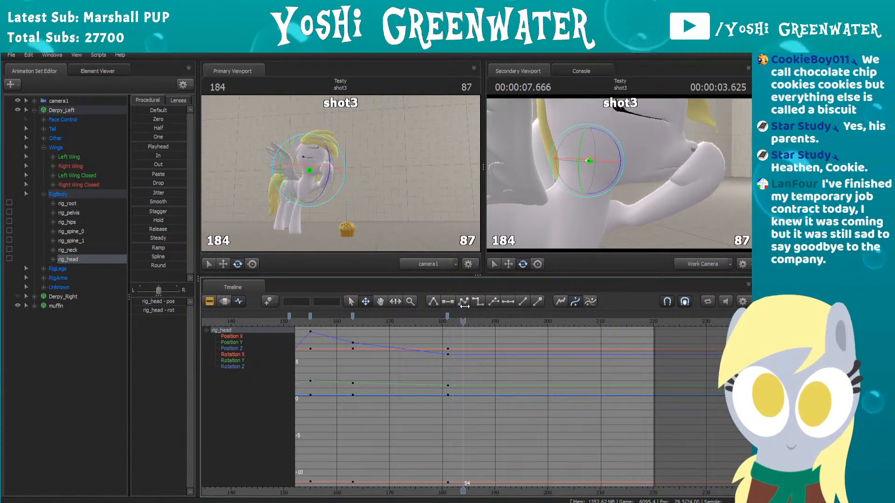
key(Right)
key(Right)
key(Right)
key(Right)
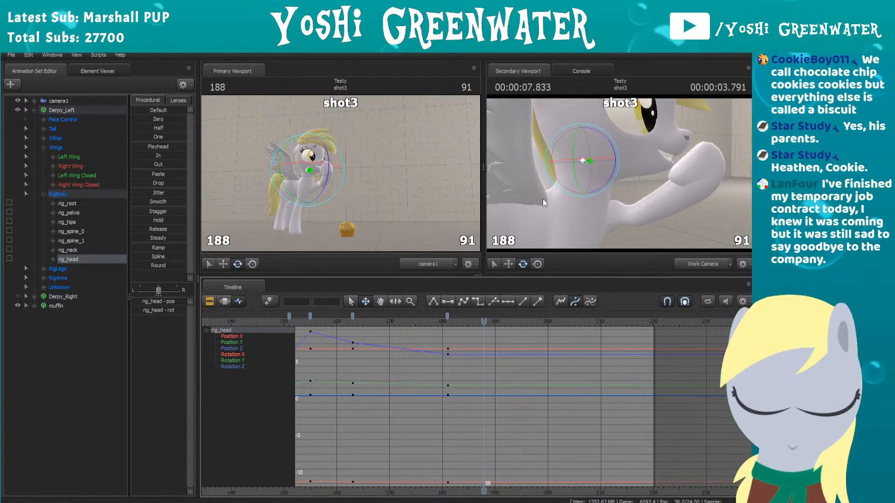
drag(611, 142, 611, 141)
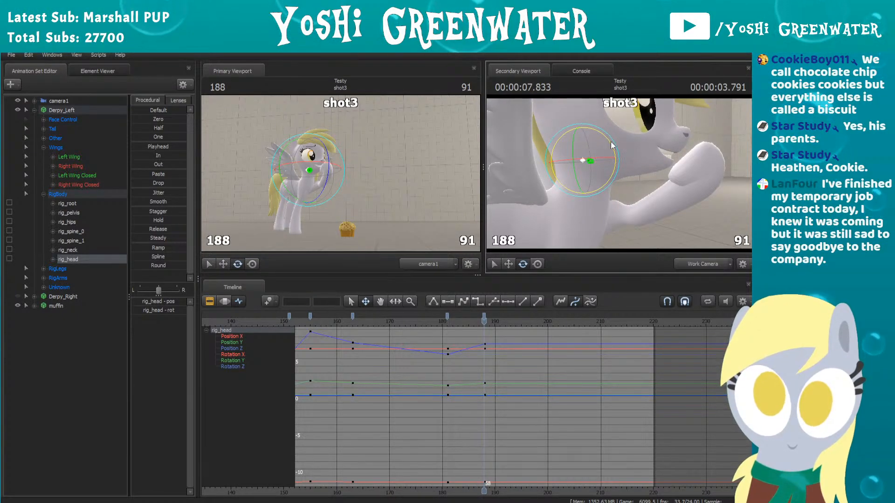
Step: Add head rotation keys at frames 199 and 206, rotating the head slightly one way and partly back
key(Right)
key(Right)
key(Right)
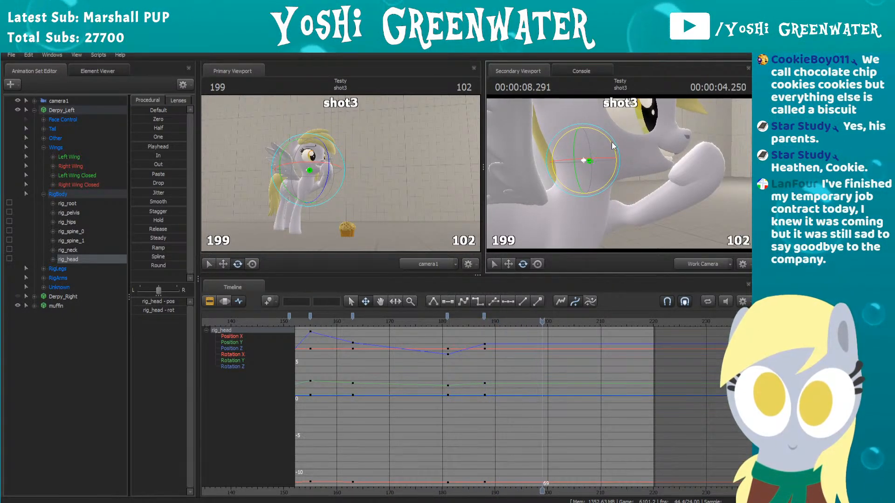
drag(611, 143, 614, 146)
key(Right)
key(Right)
key(Right)
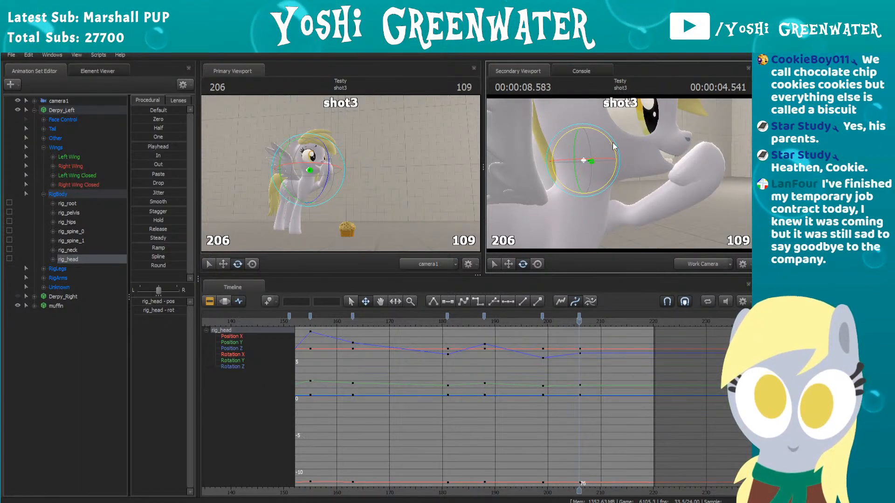
Step: Replay the head motion from around frame 172 and remove the last head key at frame 206
click(402, 319)
key(space)
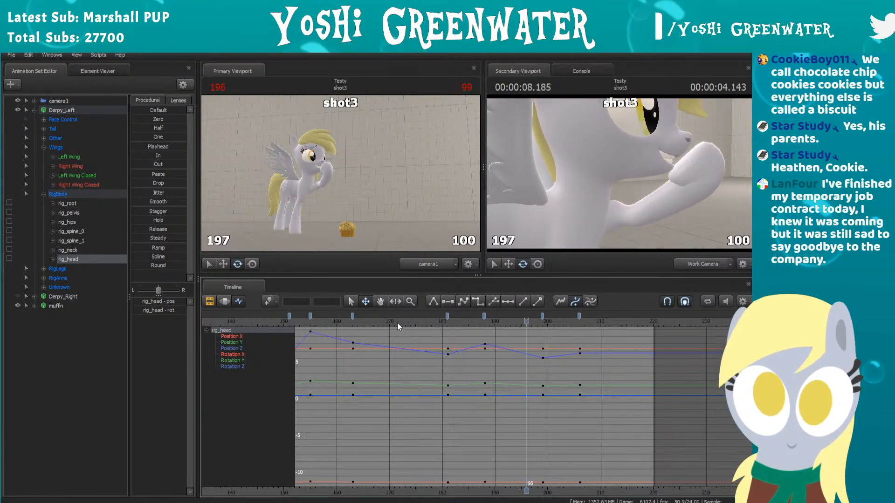
key(space)
click(580, 320)
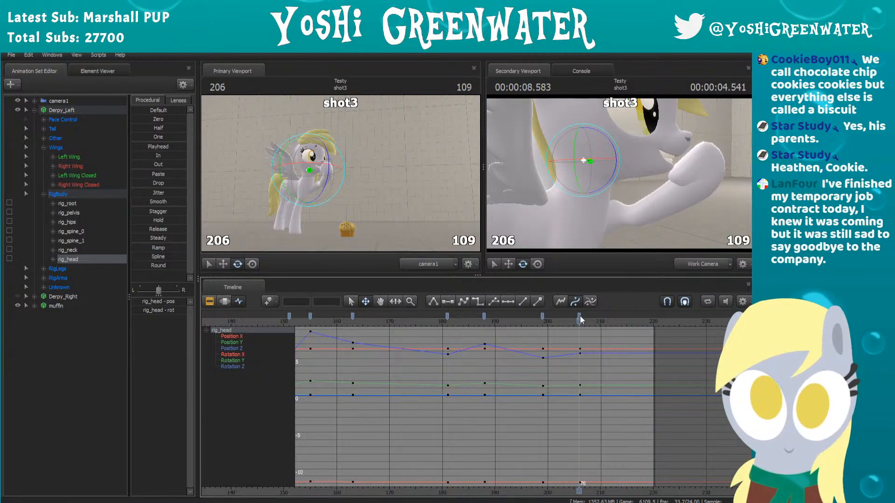
key(ctrl+z)
Step: Move the last head key to frame 200 and replay the motion from around frame 176
click(548, 320)
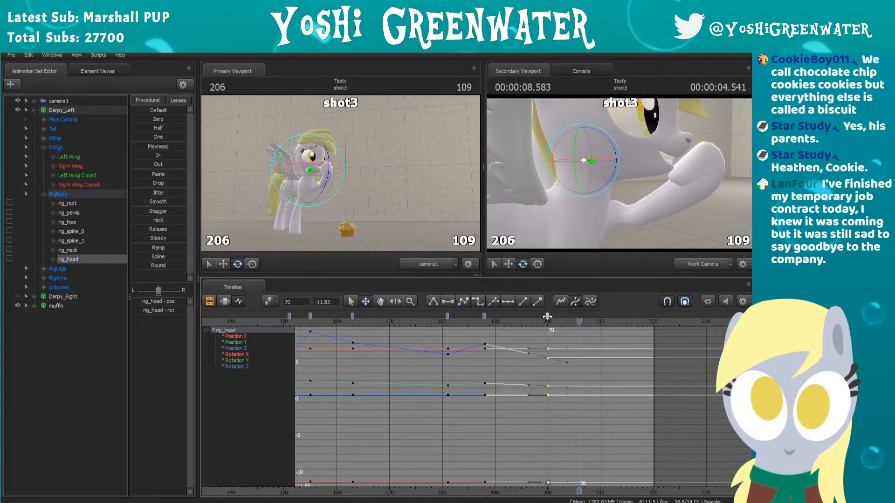
click(421, 323)
key(space)
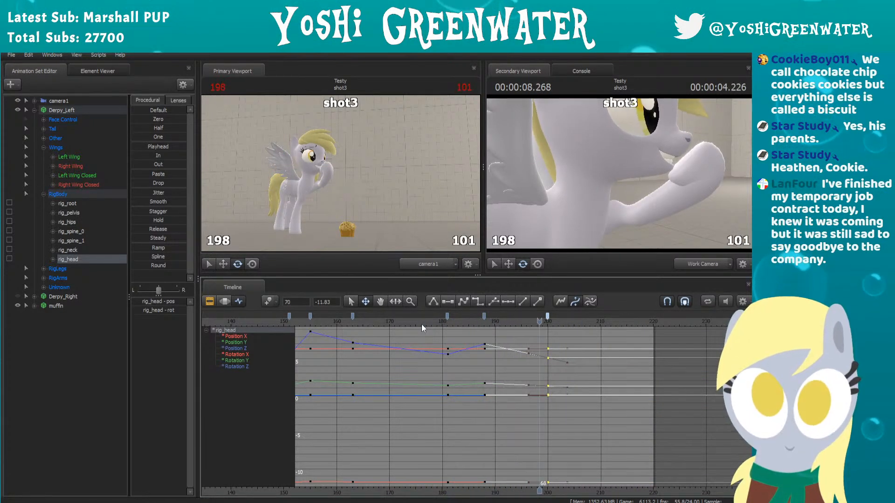
key(space)
Step: Smooth the head curve at the frame 188 key and replay the motion
click(484, 316)
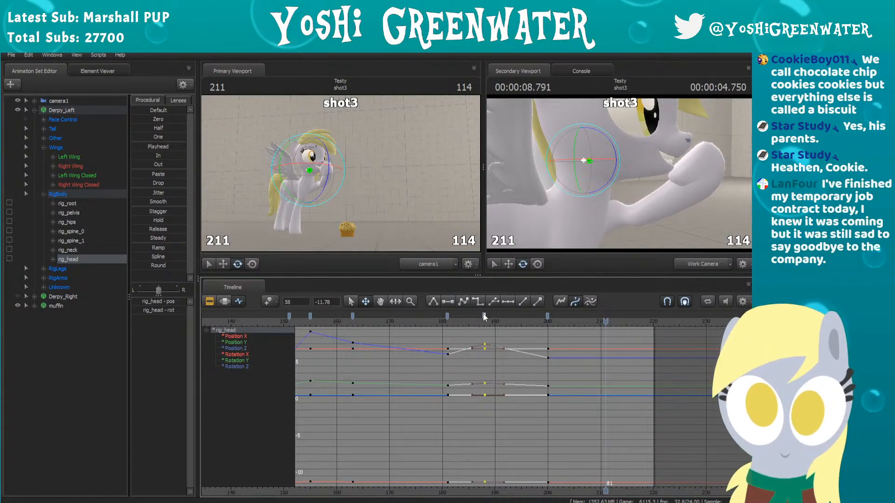
click(474, 321)
click(424, 321)
key(space)
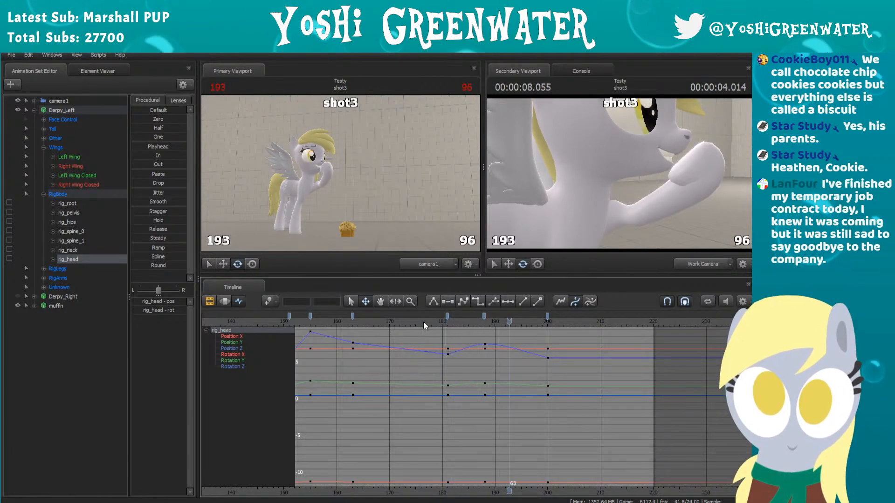
key(space)
Step: Try the last head key at frame 203 and replay the motion from around frame 175
drag(548, 316, 563, 316)
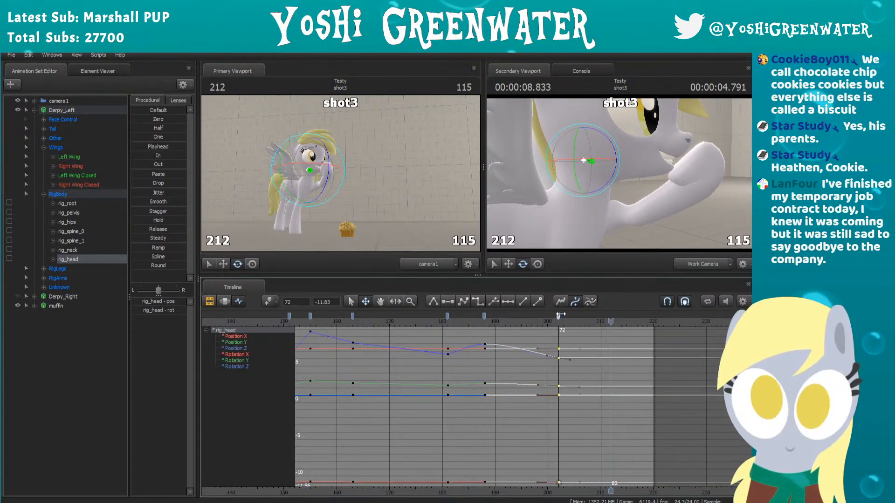
click(417, 320)
key(space)
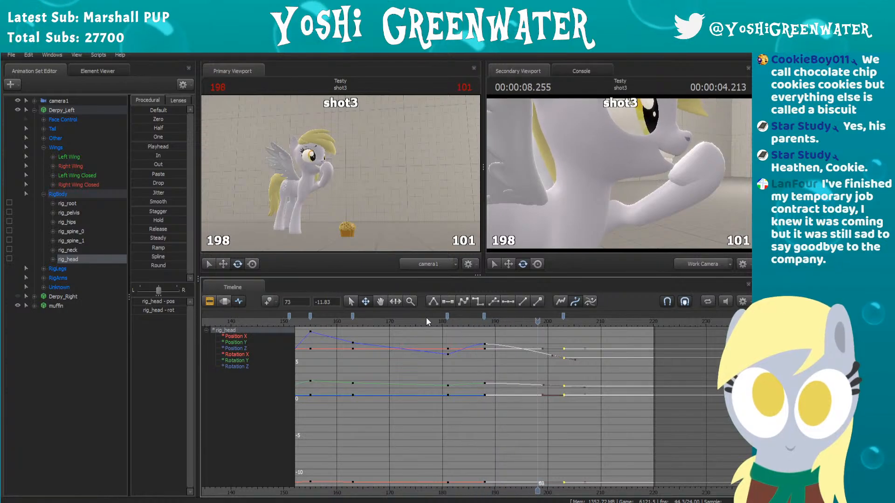
key(space)
Step: Move the last head key earlier to frame 198 and replay the motion
drag(562, 316, 537, 316)
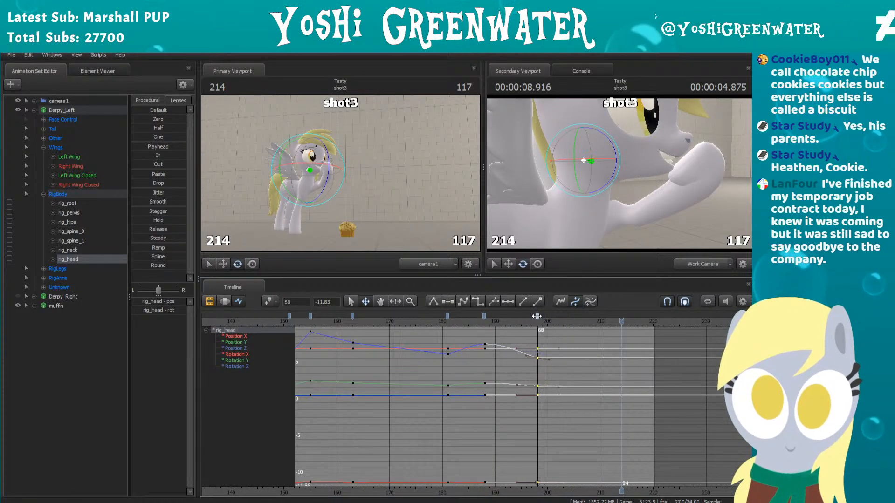
click(433, 323)
key(space)
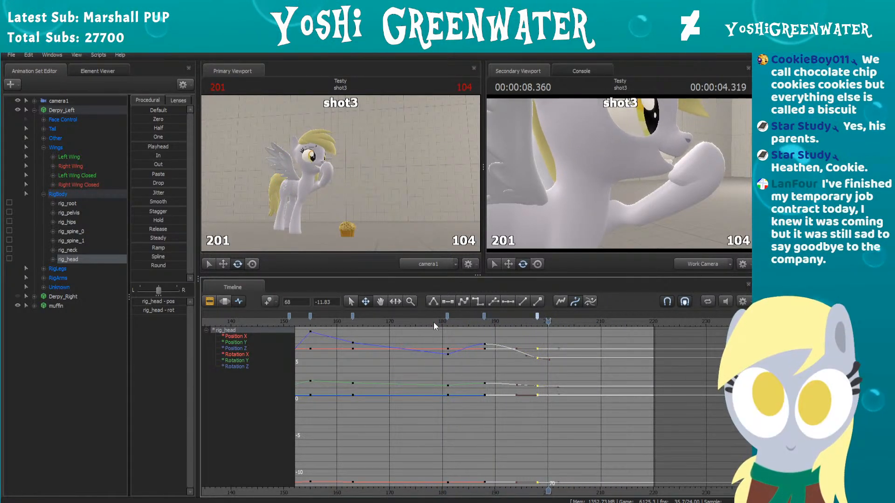
click(368, 338)
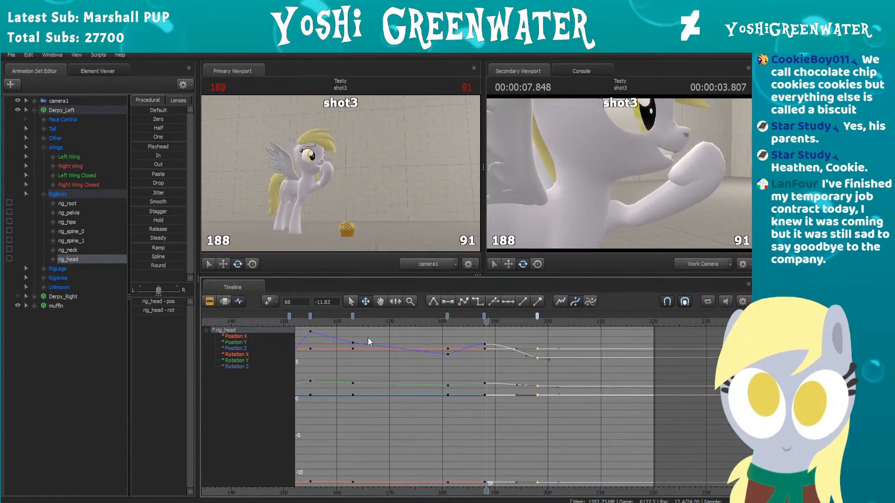
key(space)
Step: Shift the last head key to frame 197 and replay the motion from around frame 178
drag(538, 316, 532, 316)
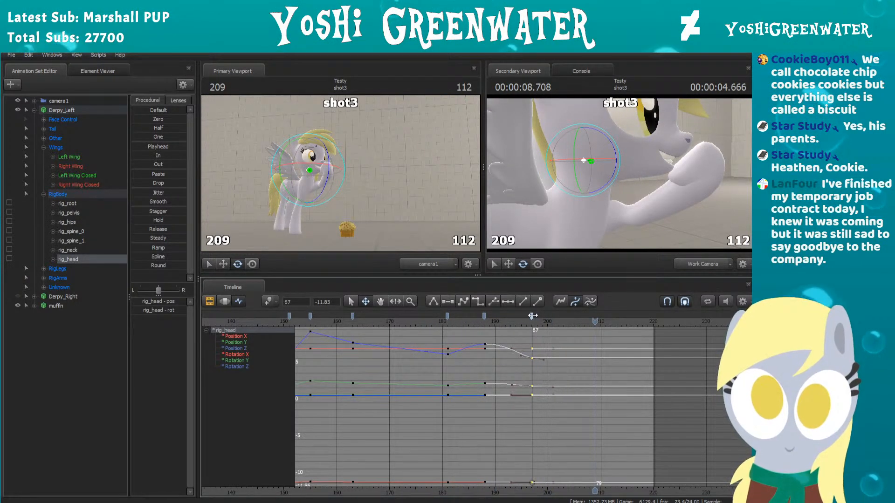
click(435, 320)
key(space)
key(space)
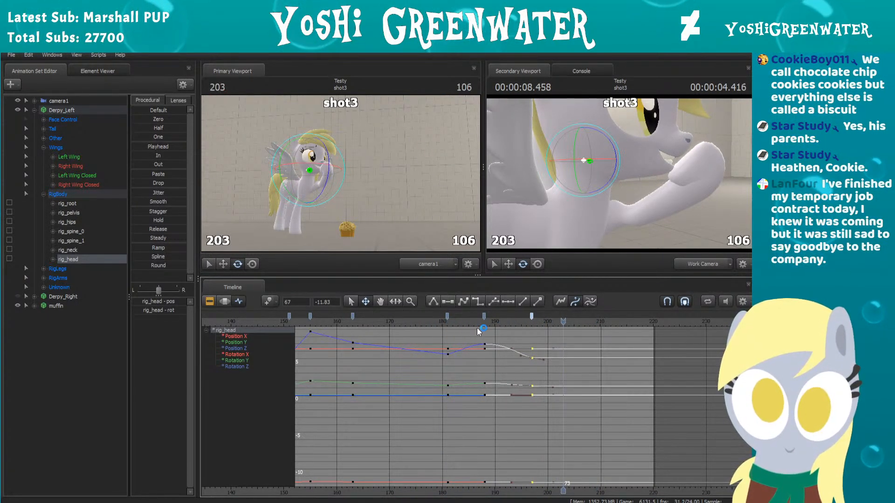
Step: Shift the last head key one frame later to frame 198 and replay the motion twice from around frame 178
scroll(508, 331, up, 3)
drag(500, 317, 511, 317)
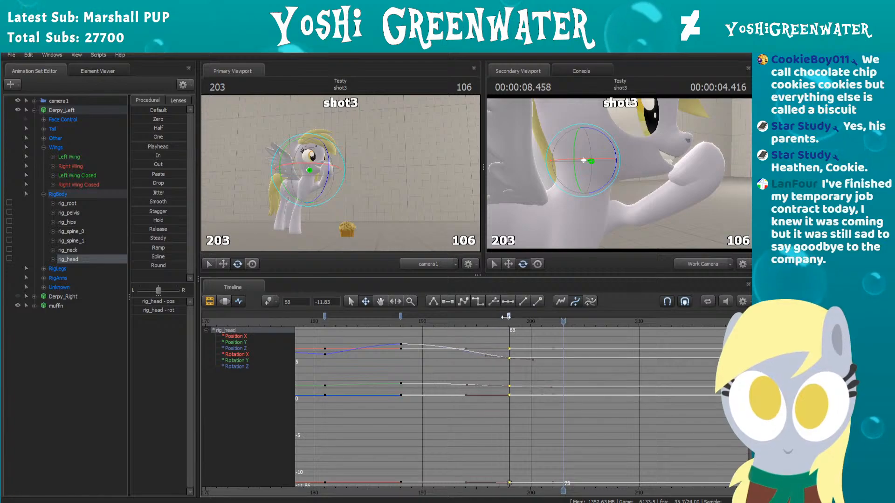
scroll(399, 332, down, 2)
click(373, 320)
key(space)
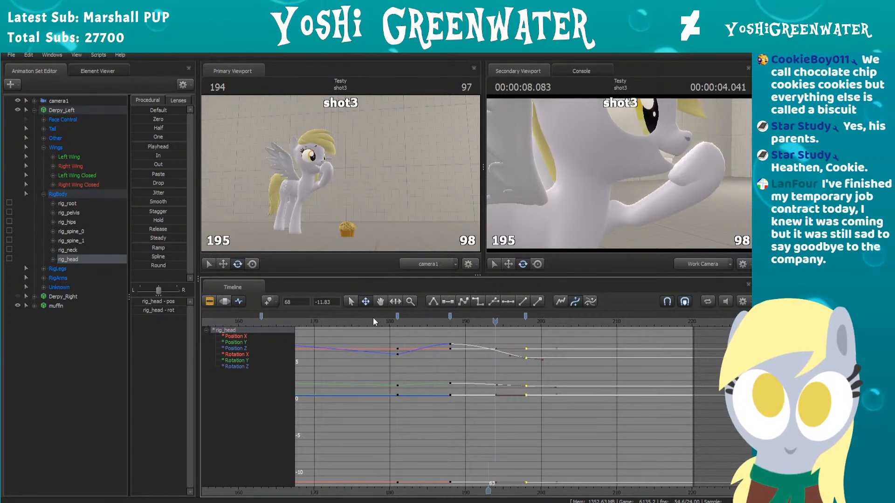
key(space)
click(375, 321)
key(space)
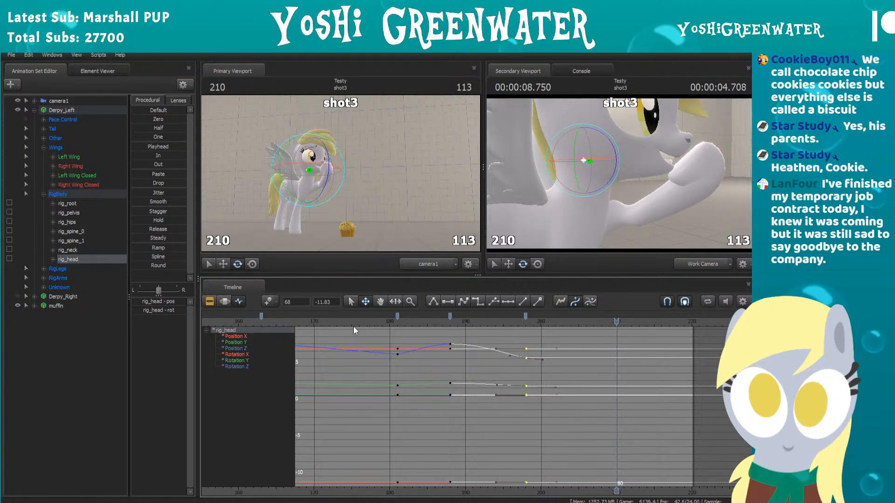
Step: Select the neck bone, move its last key to frame 197 and replay the motion
click(580, 166)
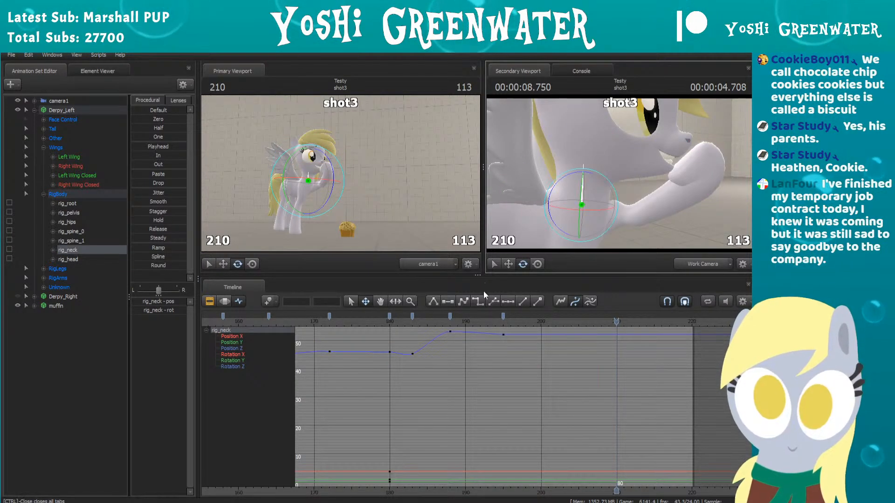
drag(503, 317, 511, 315)
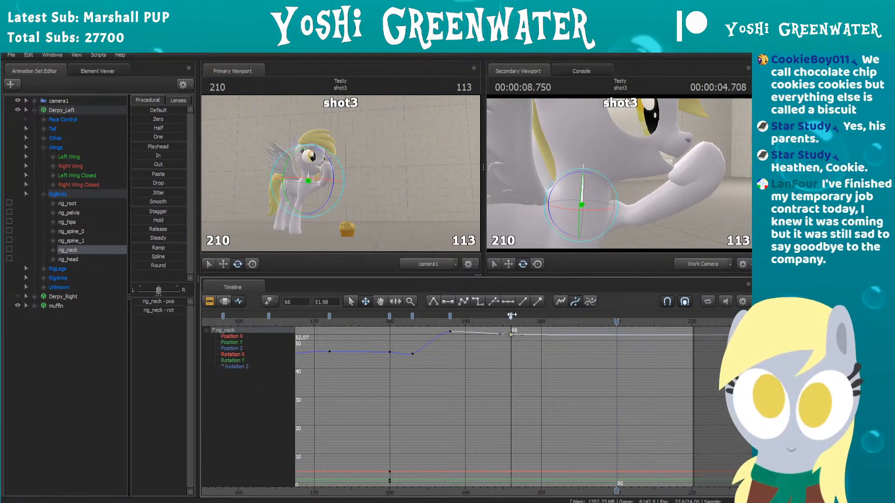
click(371, 322)
key(space)
key(space)
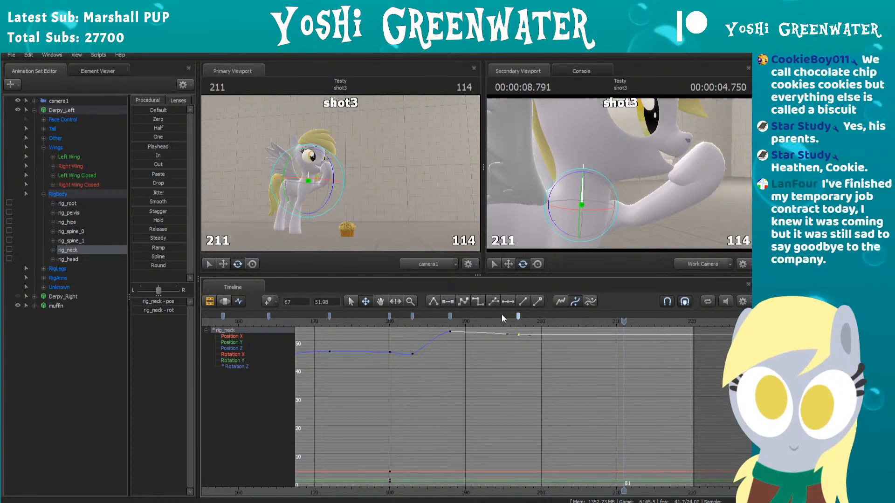
Step: Try the neck's last key at frame 193 and replay the motion from around frame 177
drag(517, 316, 488, 317)
click(369, 321)
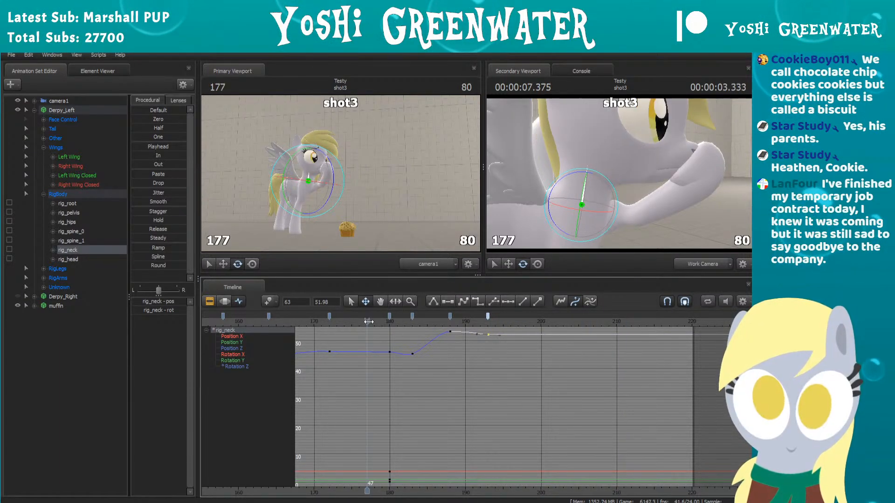
key(space)
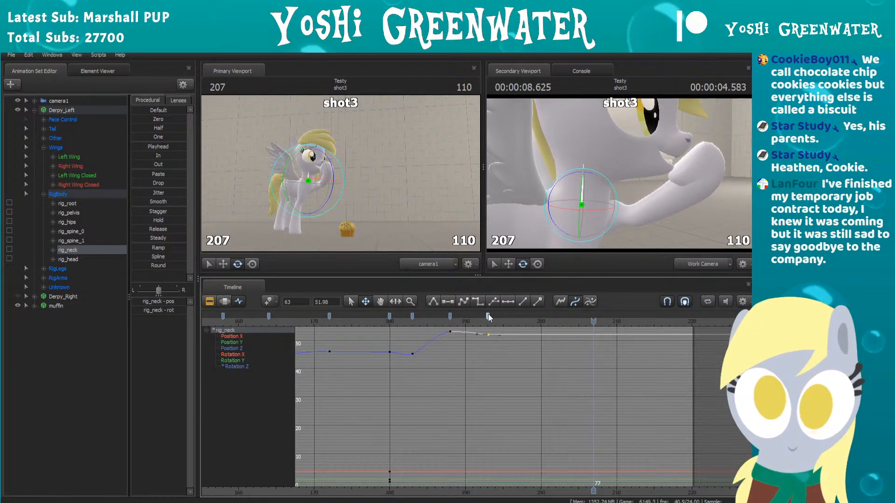
Step: Replay the motion with the neck's last key at frame 195, and shift that key to frame 194
drag(488, 317, 503, 316)
click(372, 321)
key(space)
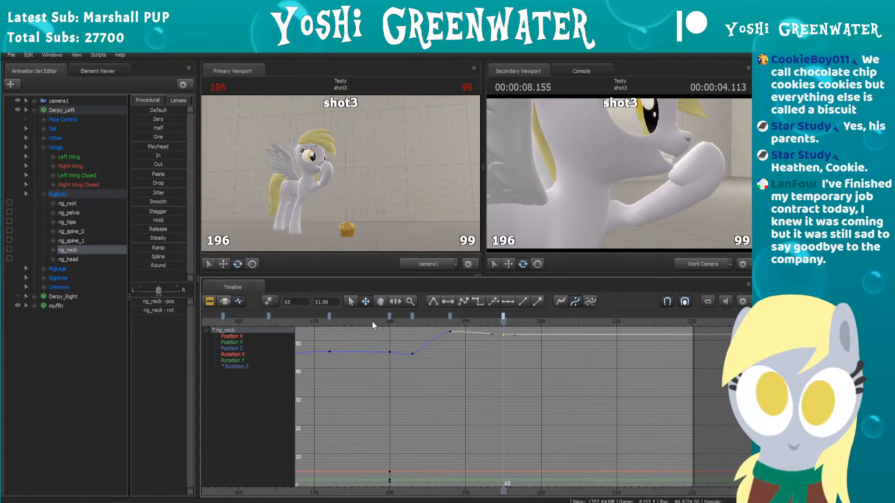
key(space)
drag(503, 318, 495, 318)
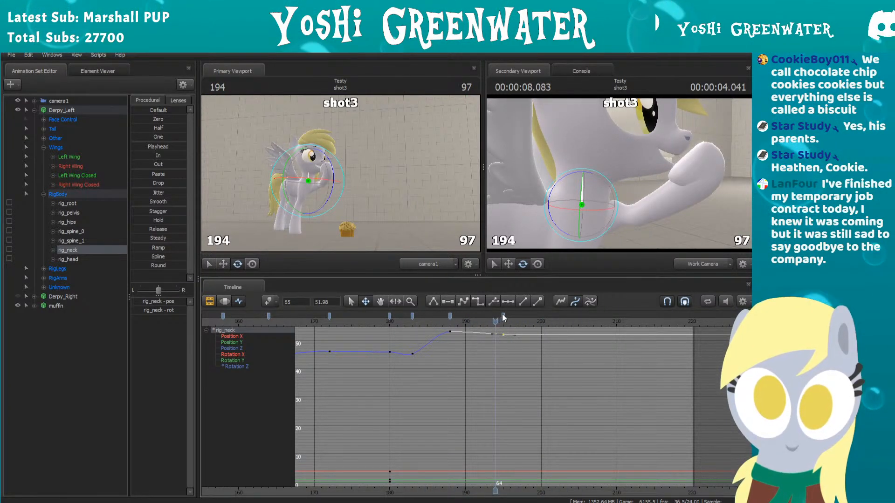
Step: Select the head bone, move its last key to frame 196 and replay the motion
click(584, 161)
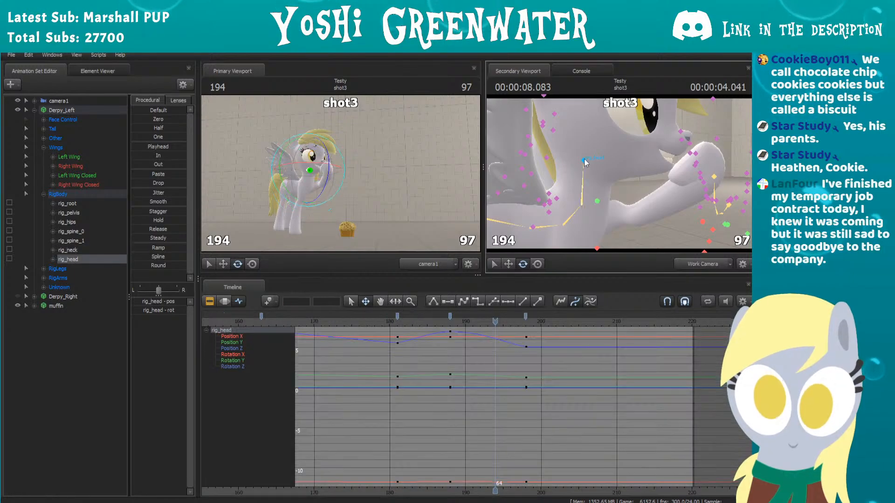
drag(526, 316, 510, 316)
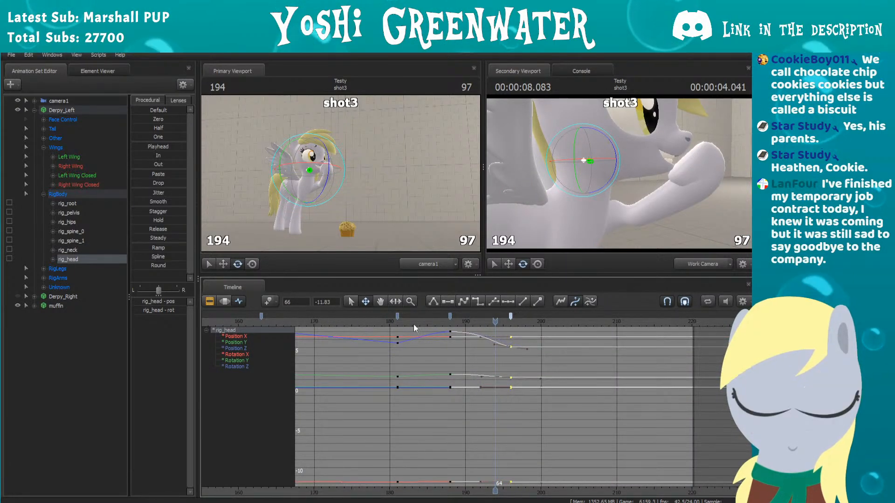
key(space)
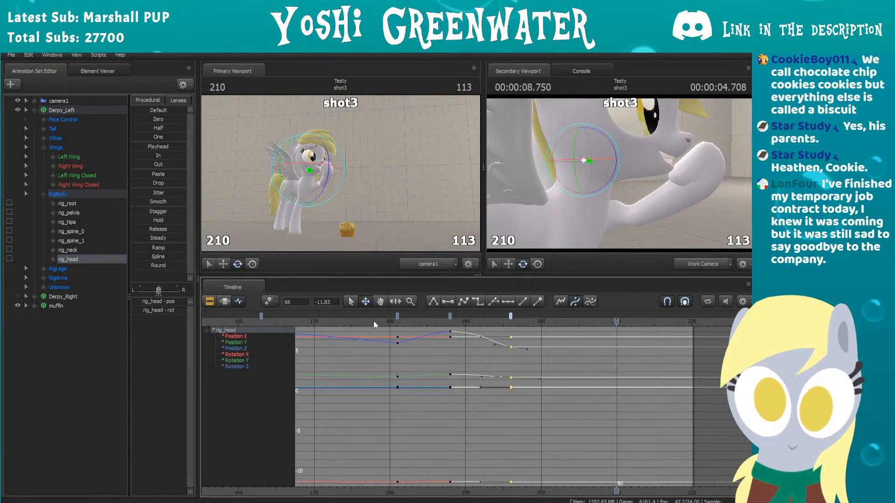
Step: Move both the head's and the neck's frame 188 keys to frame 187 and replay the motion
click(373, 321)
drag(451, 314, 443, 315)
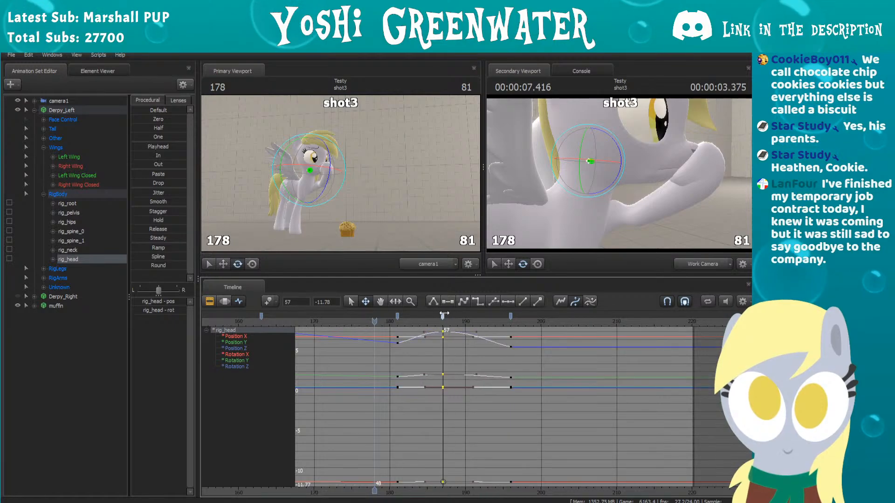
click(583, 172)
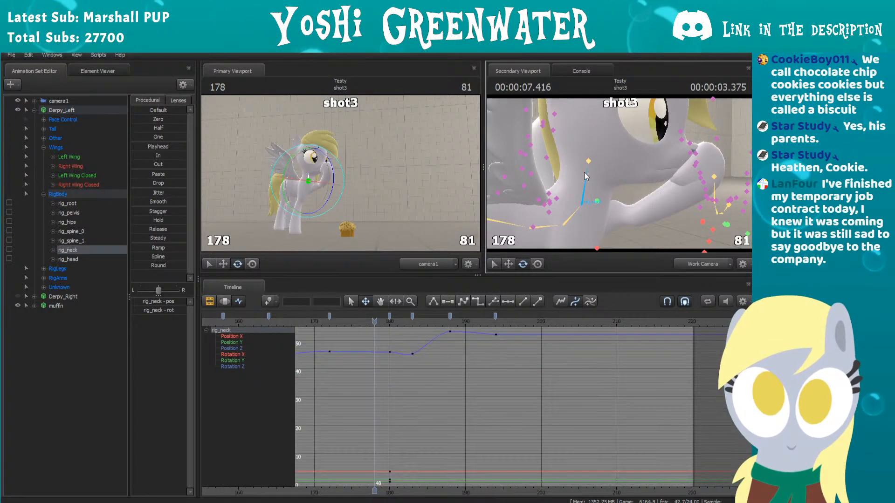
click(443, 316)
key(space)
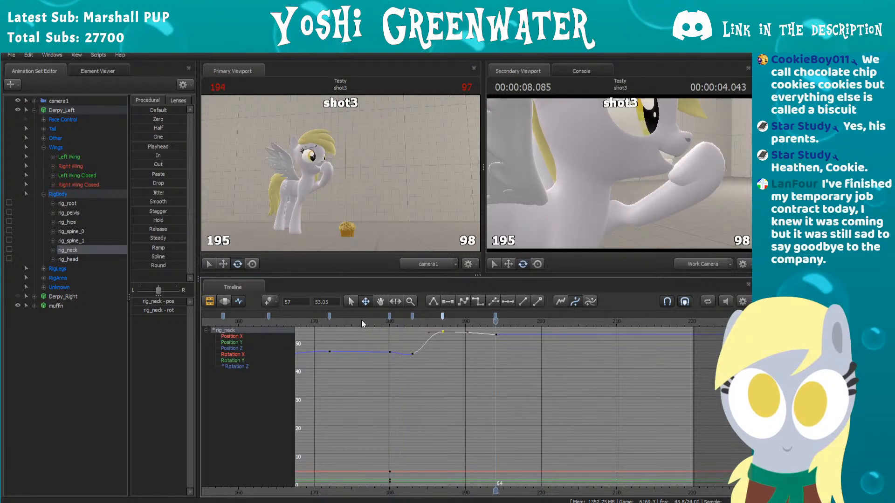
Step: Restore the neck's peak key to frame 188, move its last key to frame 195, and replay with the head bone selected
drag(495, 317, 503, 316)
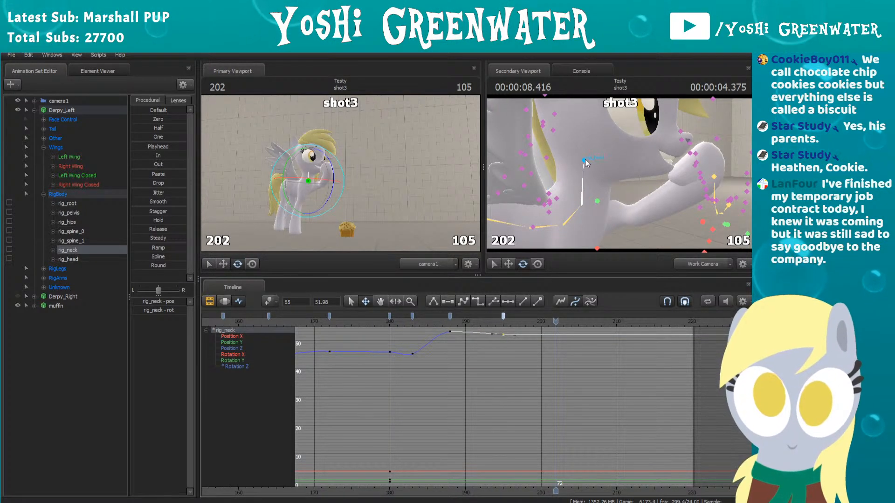
ctrl+click(583, 161)
click(371, 318)
key(space)
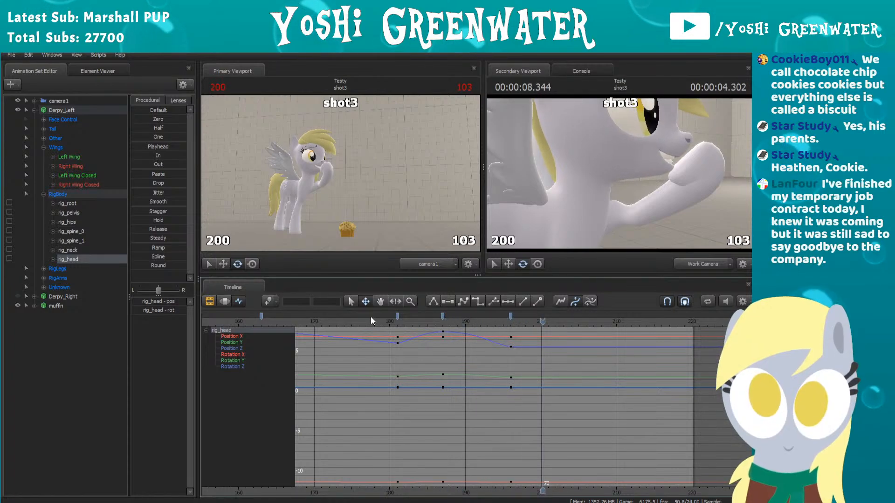
key(space)
Step: Move the last head key to frame 197 and replay the motion from around frame 178
drag(510, 316, 519, 316)
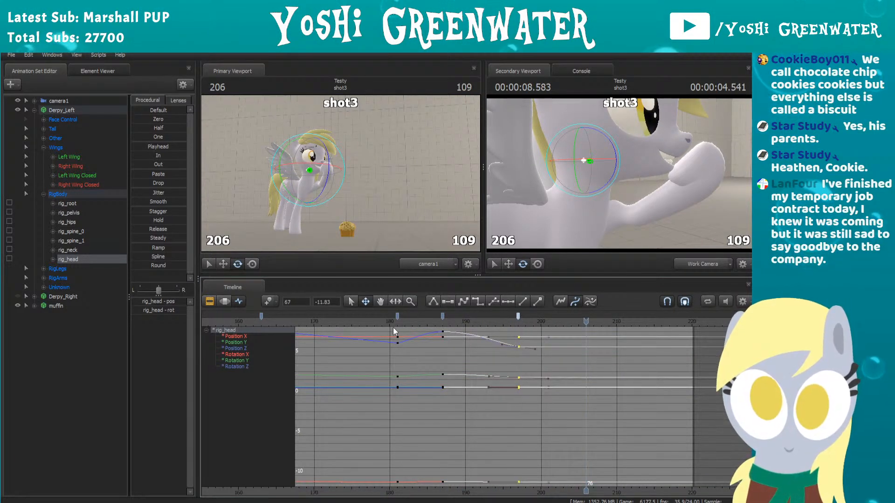
click(374, 321)
key(space)
Step: Pull the work camera back to show all of Derpy_Left and the muffin, and replay the animation
key(space)
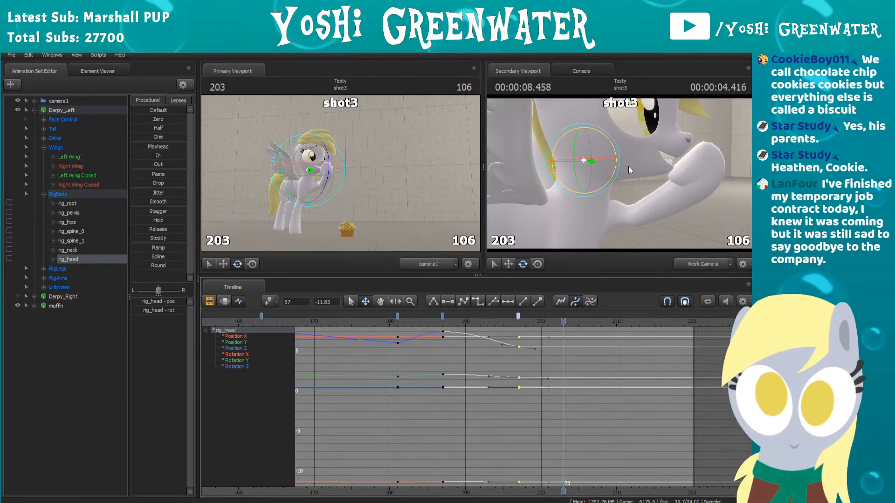
key(s)
drag(628, 166, 626, 184)
key(space)
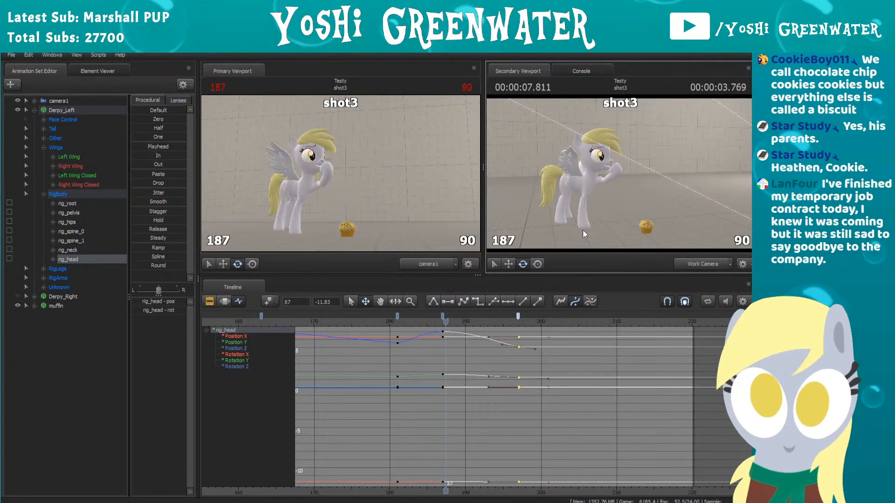
key(space)
middle_drag(434, 348, 482, 351)
scroll(429, 344, down, 3)
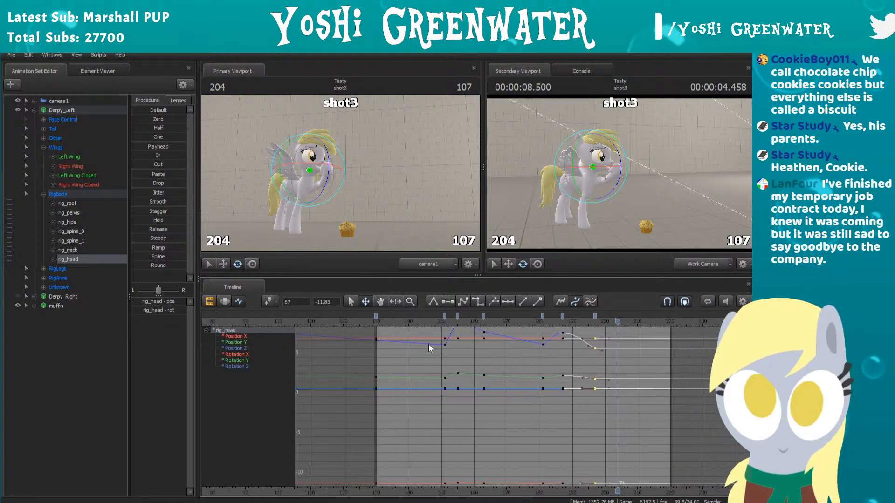
Step: Replay the animation with the head's motion curves in view, and stop playback in shot3 at frame 191
scroll(525, 340, up, 3)
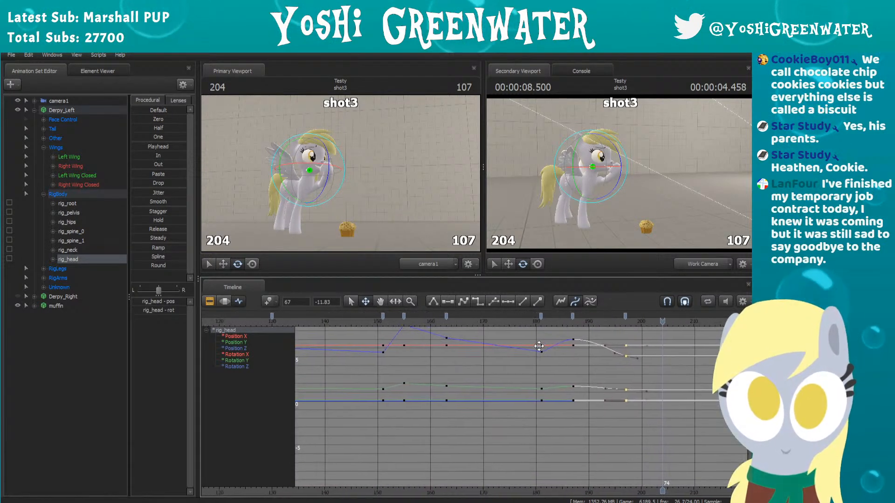
key(space)
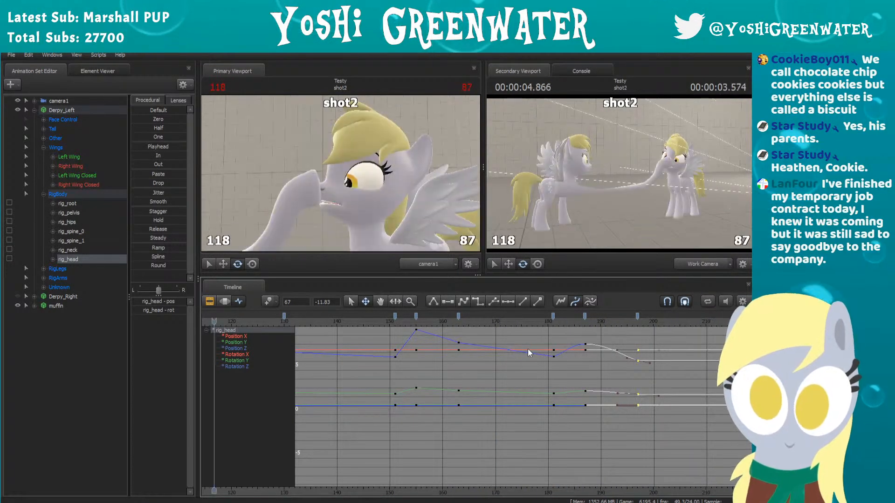
alt+right_drag(558, 415, 572, 416)
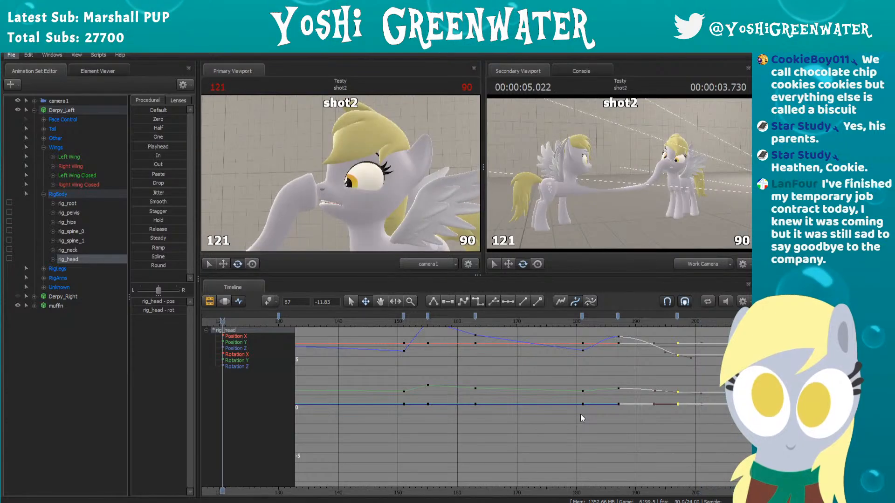
scroll(654, 455, up, 1)
alt+middle_drag(654, 439, 589, 451)
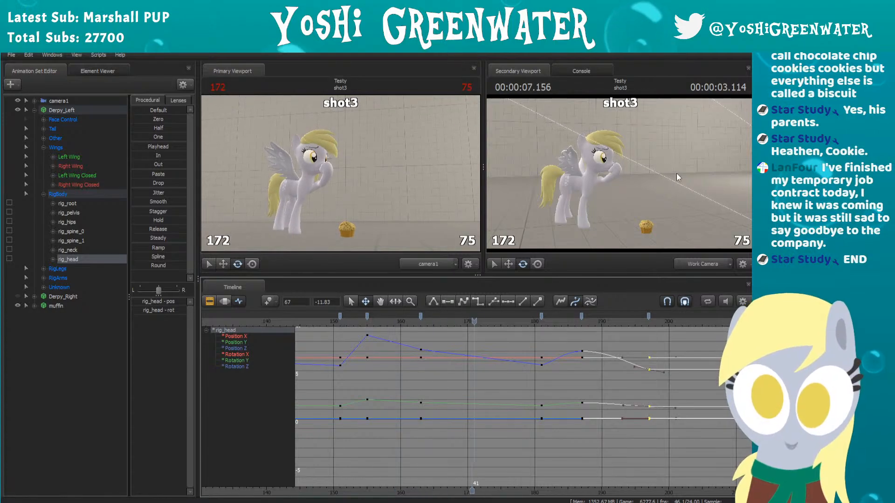
key(space)
click(595, 269)
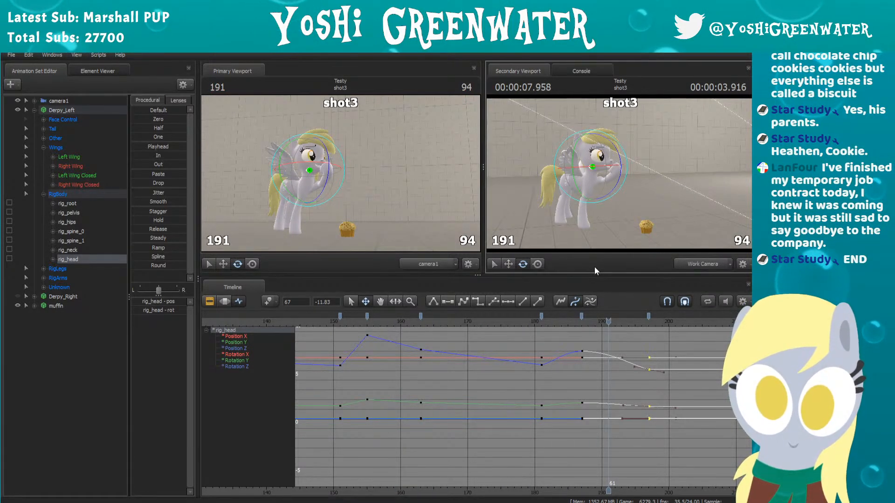
Step: Unhide Derpy_Right in shot3 and bring the work camera close to its face
click(239, 302)
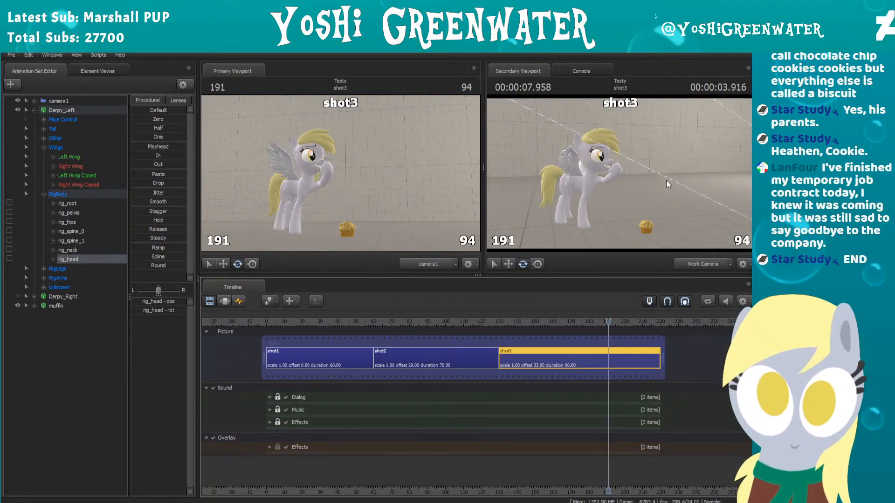
click(17, 297)
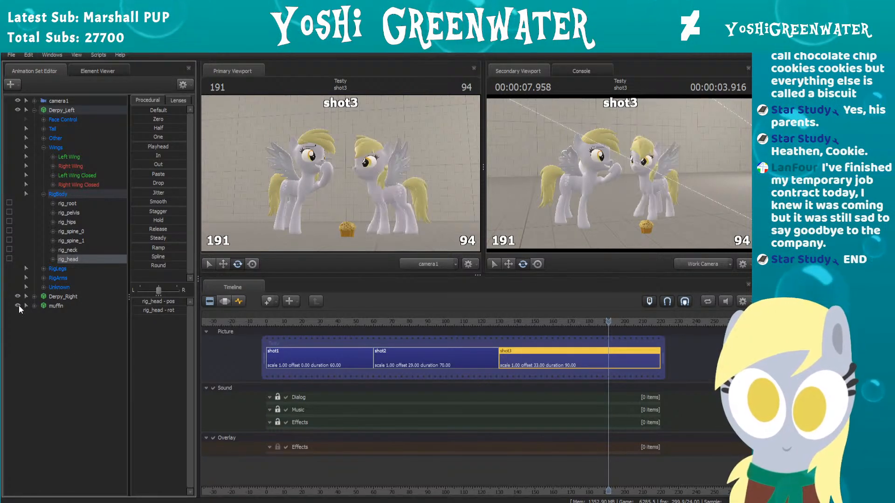
click(64, 337)
drag(620, 182, 641, 175)
key(w)
key(w)
key(s)
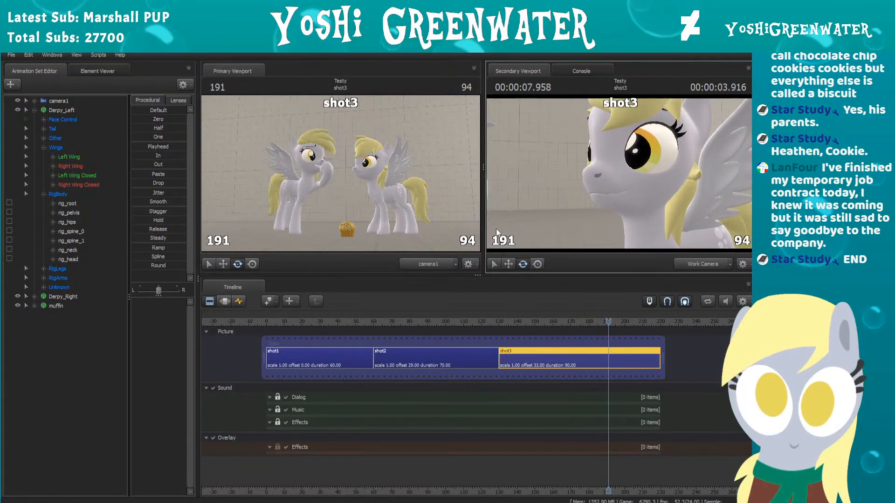
Step: Expand Derpy_Right's Lower Face controls and raise LipsBite to 1.0 at frame 130
click(59, 297)
click(34, 296)
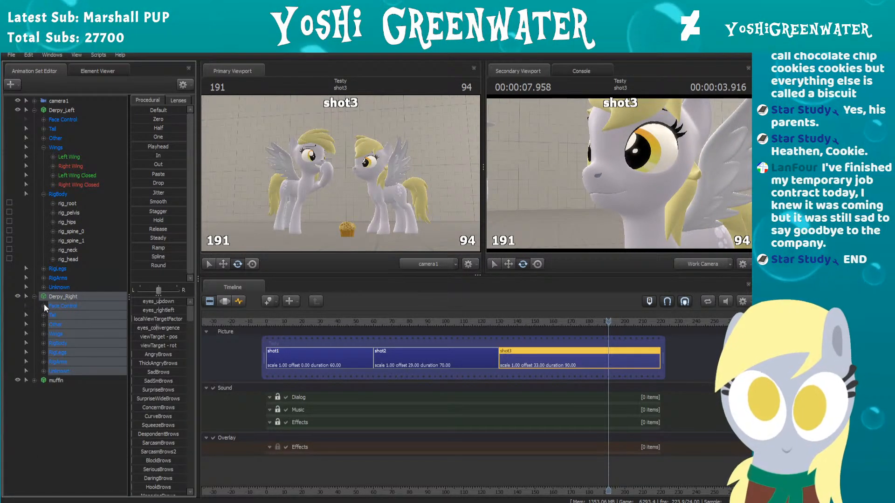
click(44, 306)
click(53, 353)
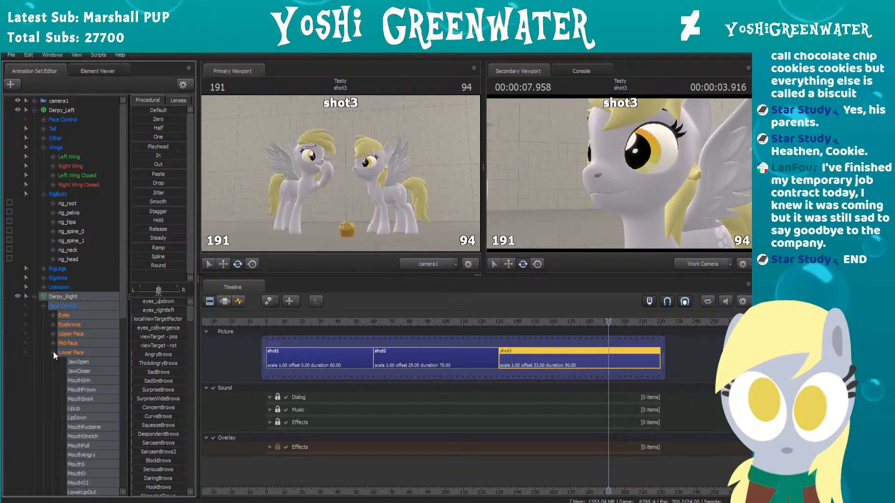
scroll(53, 353, down, 10)
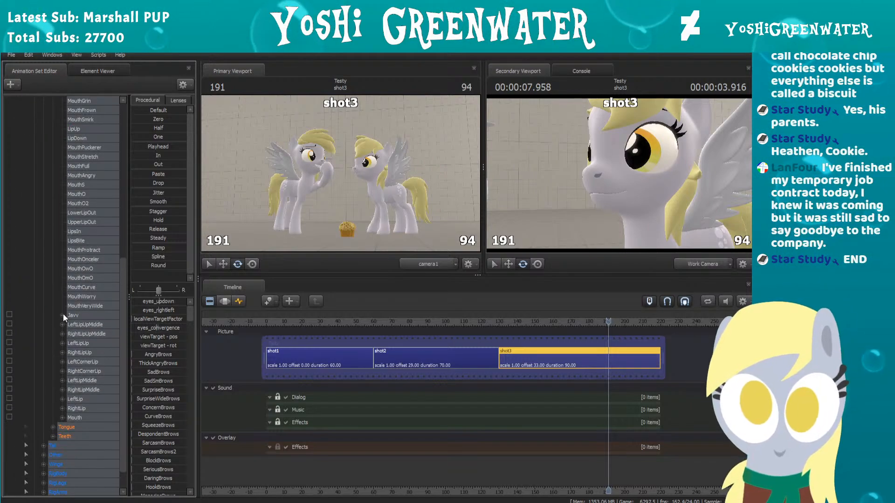
click(88, 240)
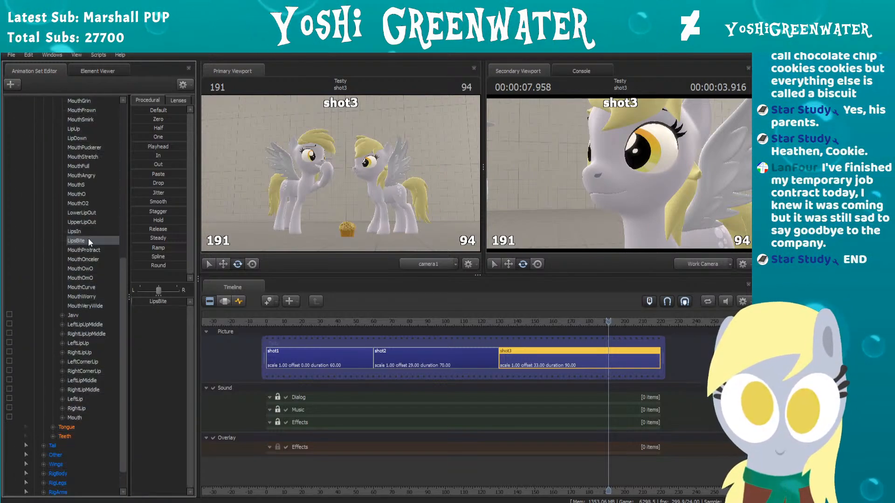
click(239, 301)
drag(496, 321, 499, 319)
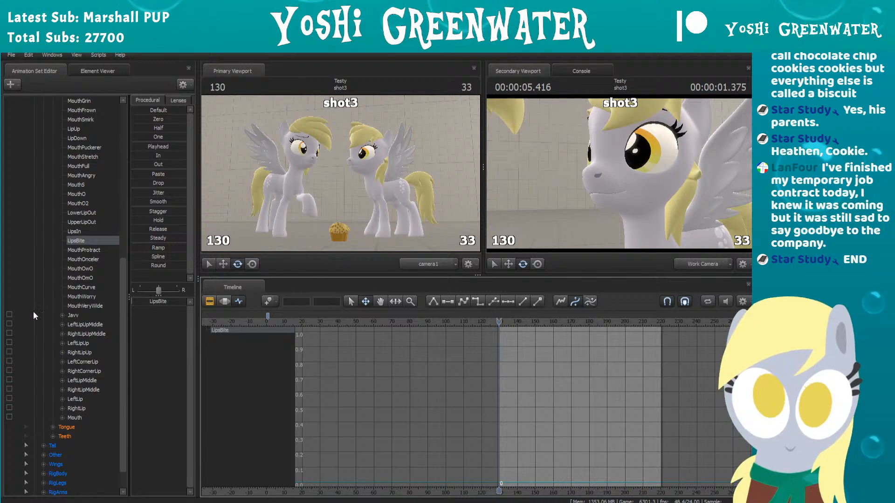
drag(163, 304, 178, 304)
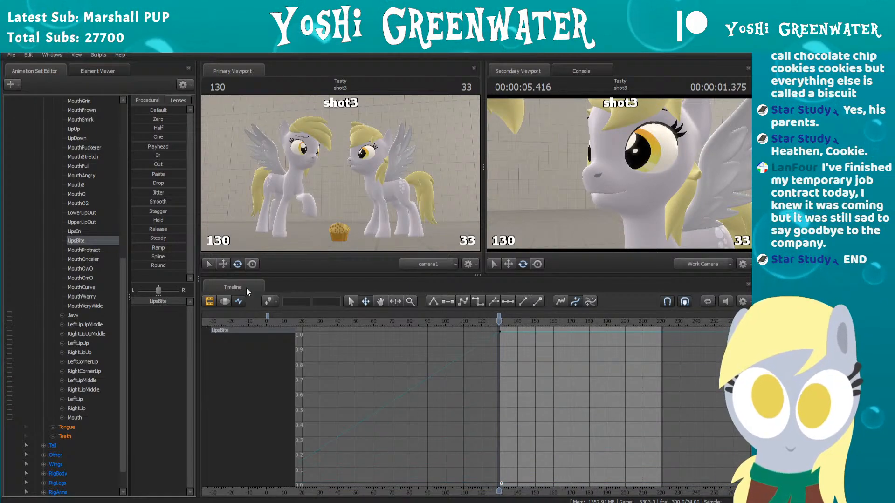
Step: Raise Derpy_Right's MouthOwO to 1.0 at frame 130, face its mouth from the front, and select MouthOmO
click(86, 250)
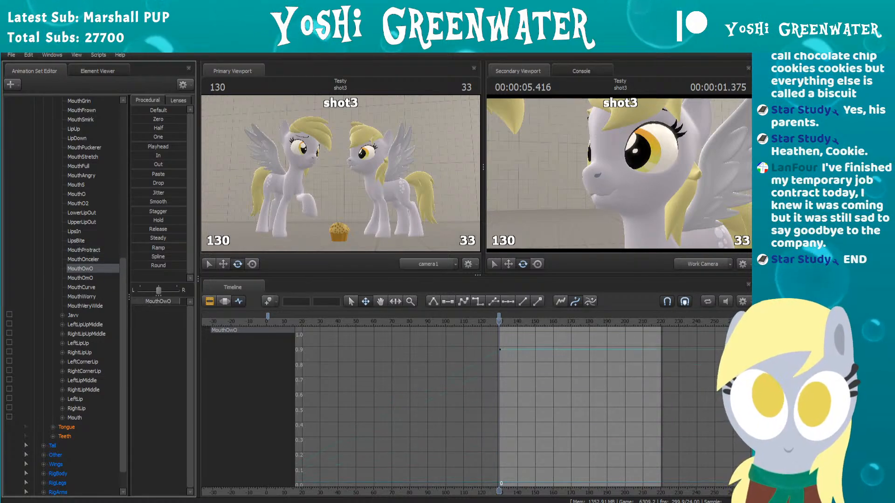
drag(620, 188, 725, 188)
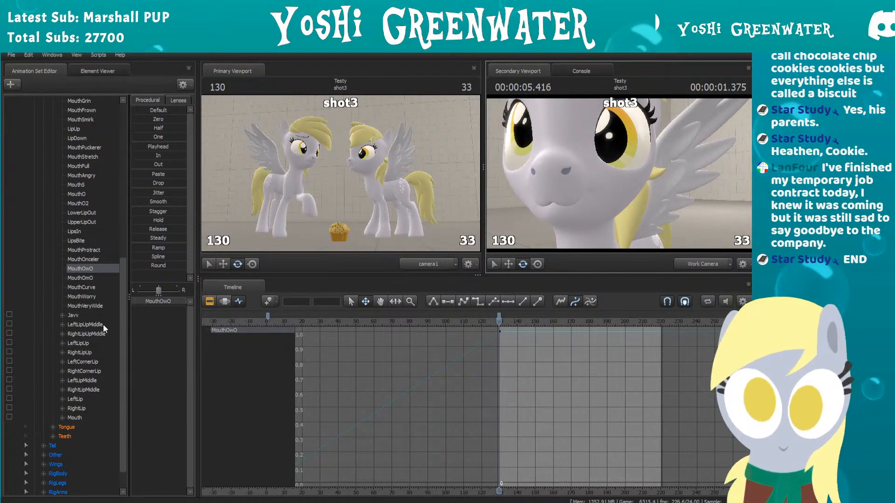
click(92, 277)
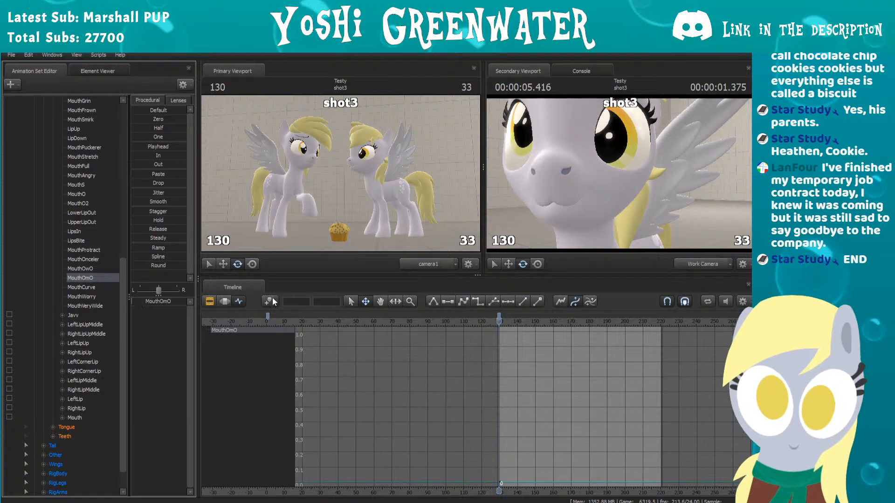
Step: Examine Derpy_Right's mouth from several angles and pull the work camera back to frame both ponies and the muffin
click(210, 302)
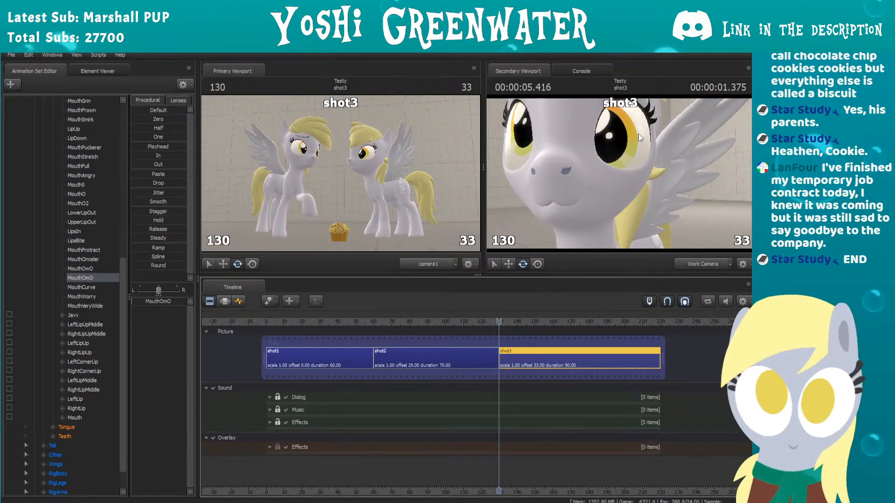
drag(639, 134, 661, 117)
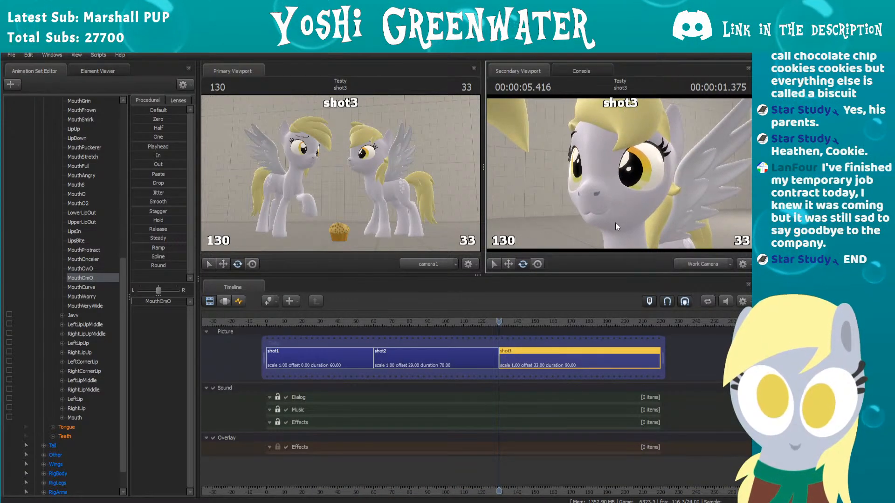
drag(615, 227, 599, 221)
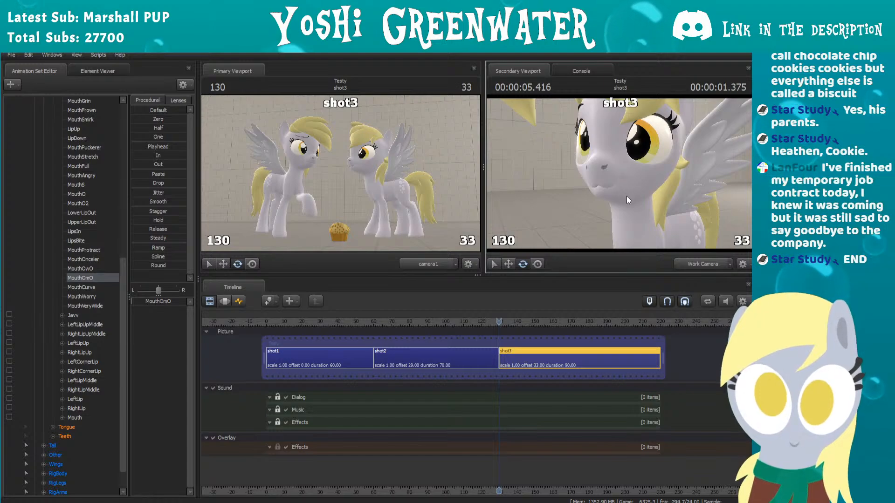
drag(627, 195, 627, 195)
key(w)
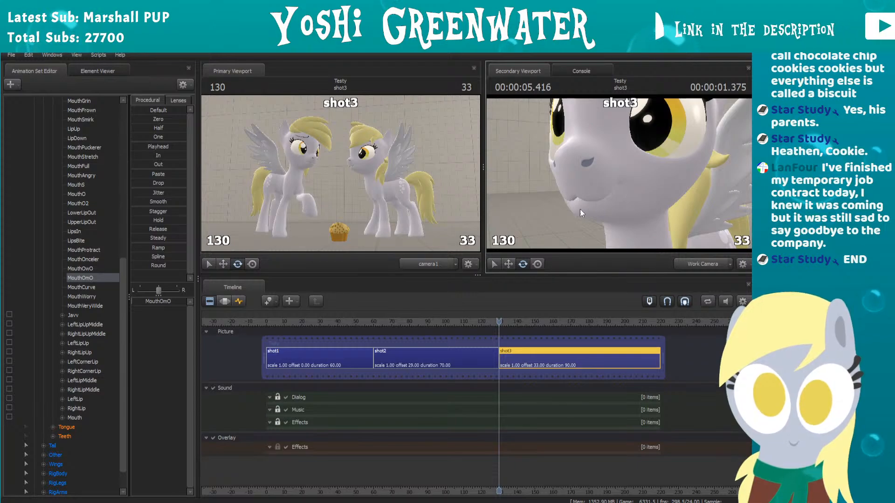
drag(575, 205, 592, 173)
key(s)
key(s)
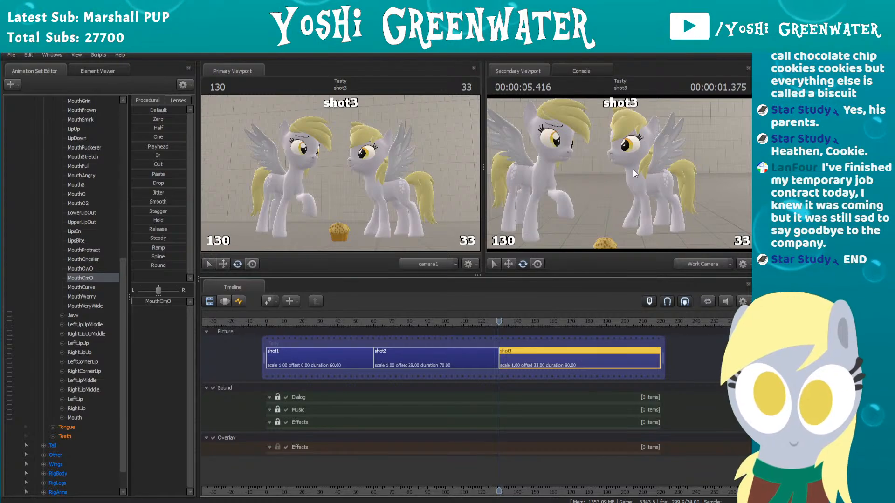
mouse_move(634, 174)
mouse_down()
mouse_move(611, 178)
mouse_move(620, 175)
mouse_up()
key(s)
key(w)
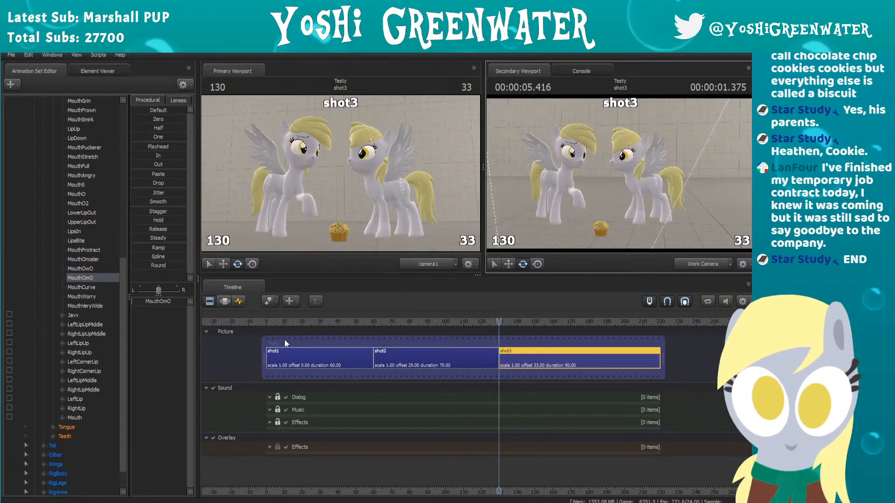
Step: Return to the start of shot1 and play the whole animation through all the shots
scroll(101, 192, up, 5)
scroll(98, 198, down, 6)
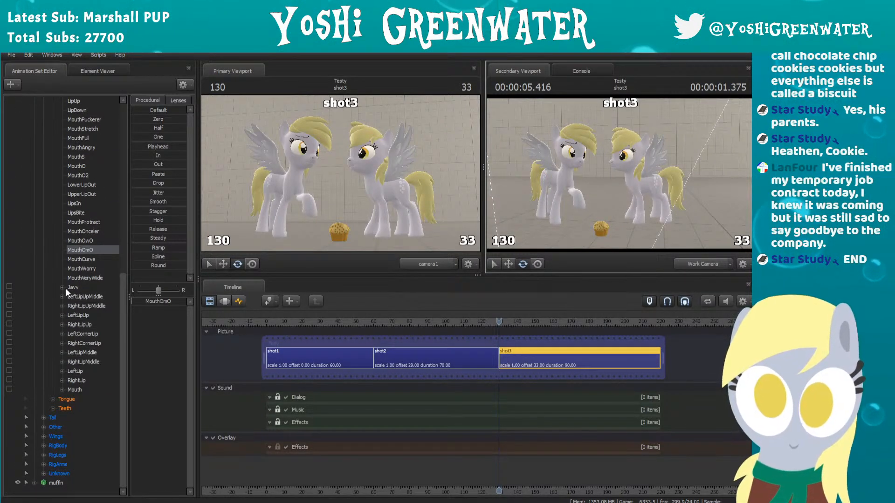
scroll(66, 286, up, 9)
scroll(65, 284, down, 4)
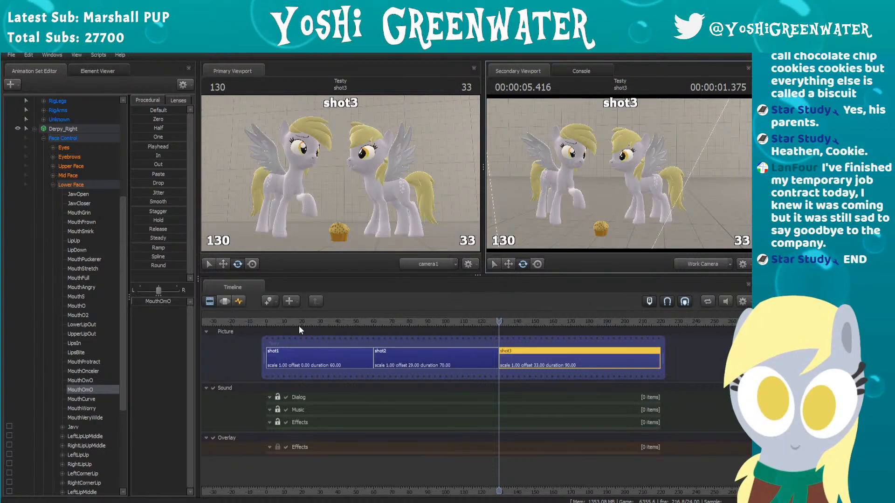
drag(297, 325, 267, 328)
key(space)
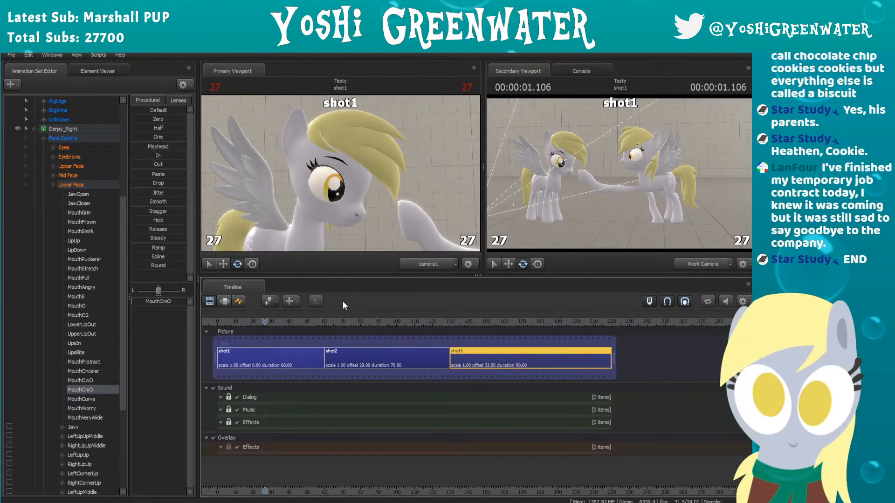
scroll(346, 346, down, 3)
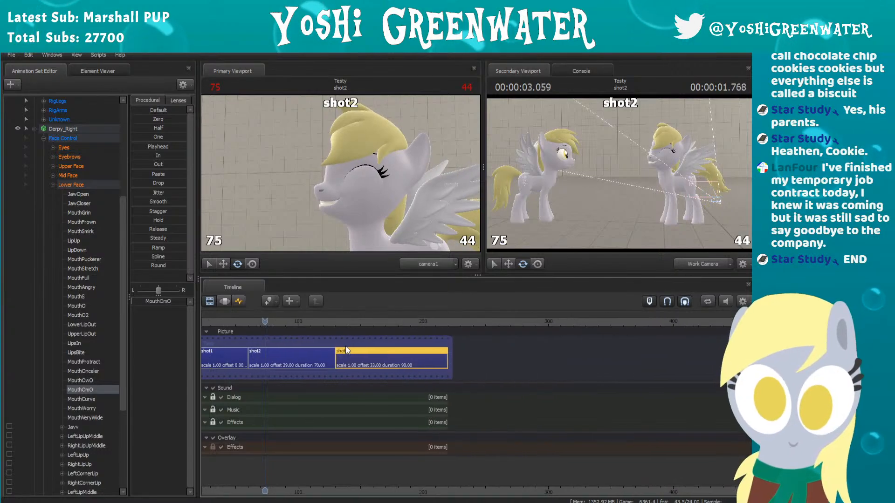